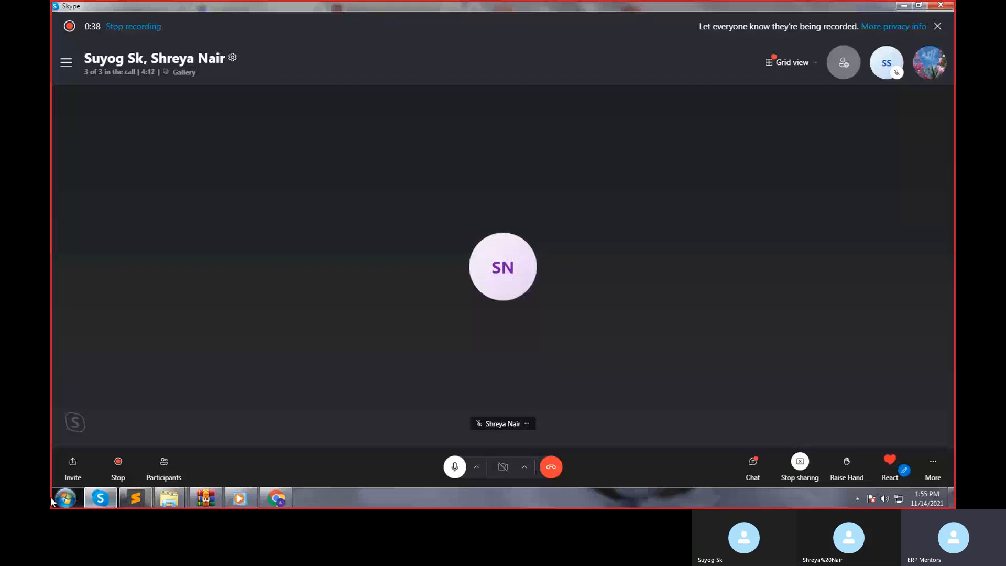
# Launch SAP Logon and open the SAPFICO connection.
pyautogui.click(65, 498)
pyautogui.click(100, 297)
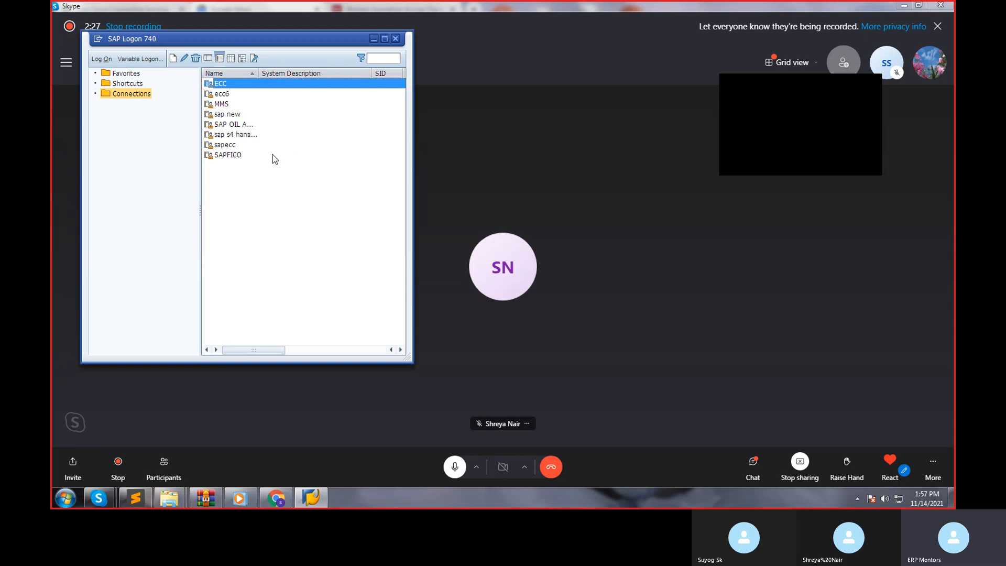
pyautogui.doubleClick(231, 157)
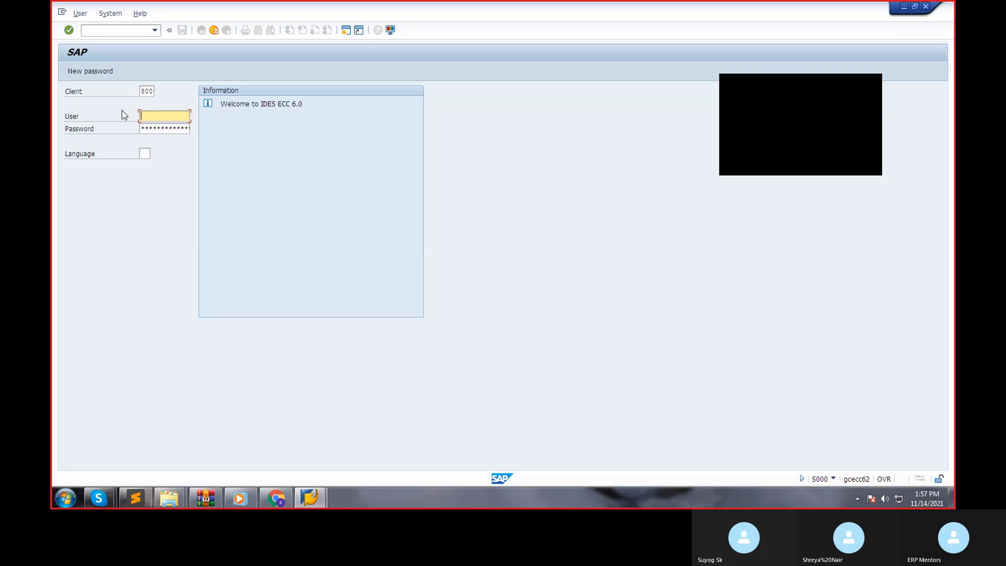
# Log on to SAP with the user ID and account password, and dismiss the Windows color scheme message.
pyautogui.write('44user25')
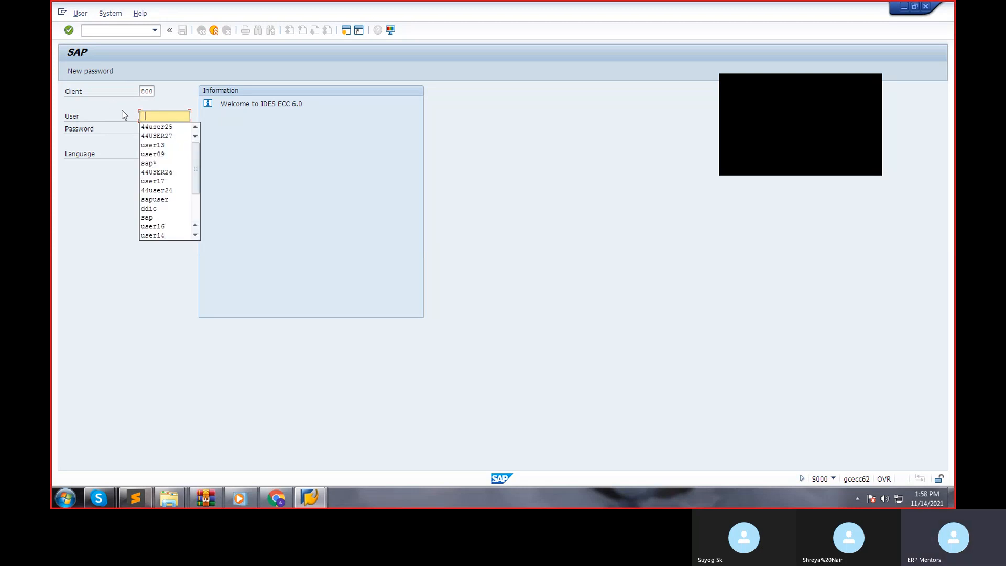
pyautogui.press('Tab')
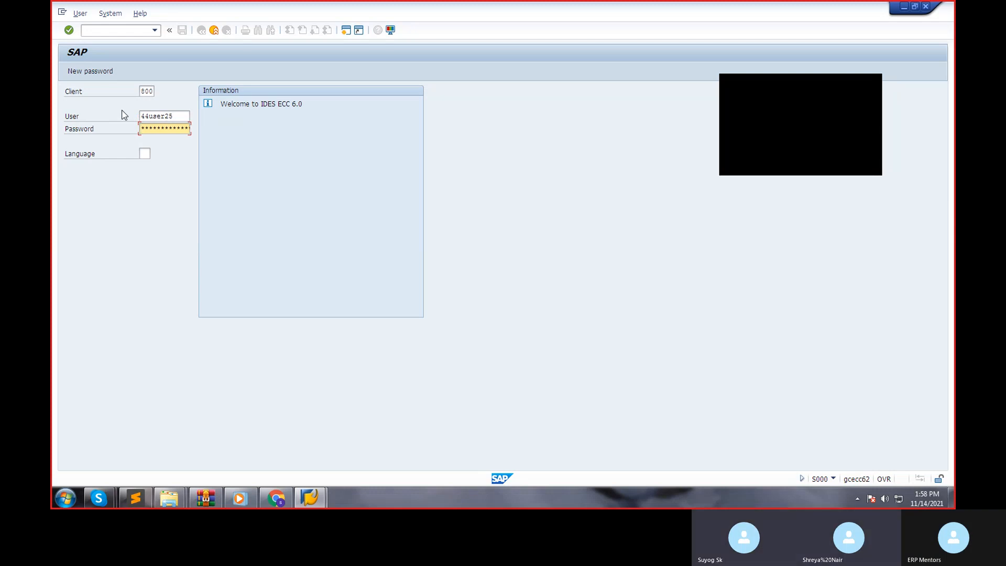
pyautogui.click(175, 119)
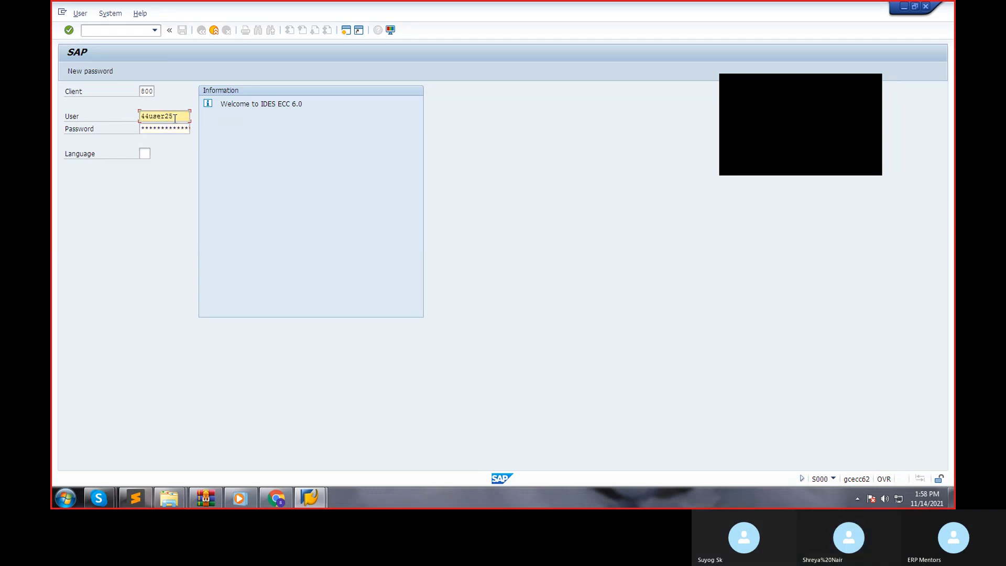
pyautogui.press('BackSpace')
pyautogui.write('6')
pyautogui.press('Tab')
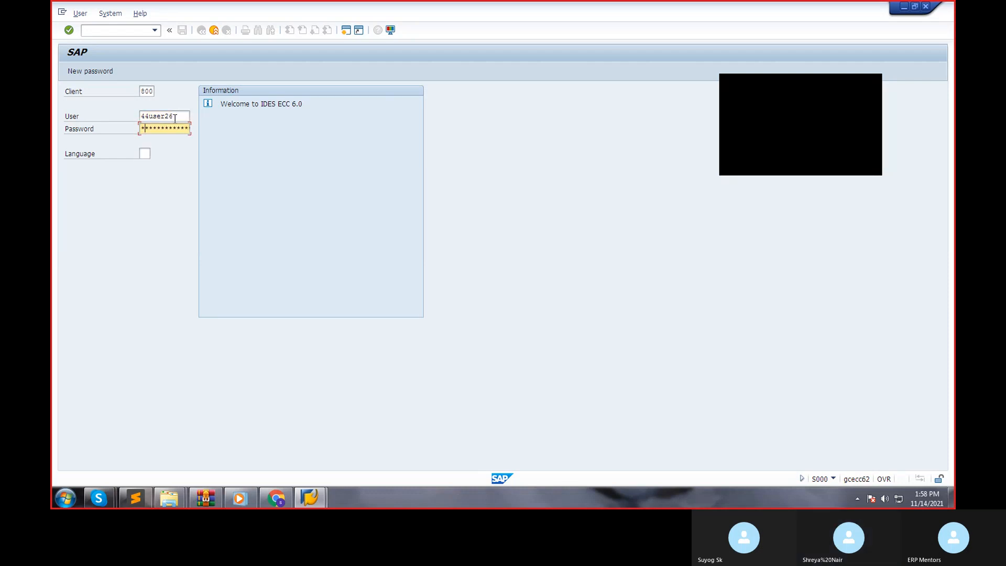
pyautogui.write('******')
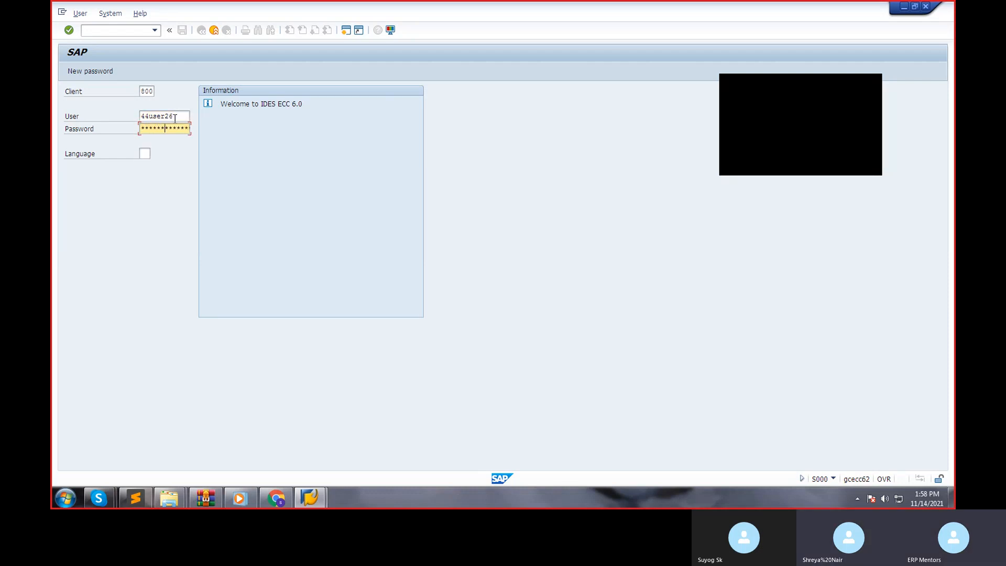
pyautogui.press('Return')
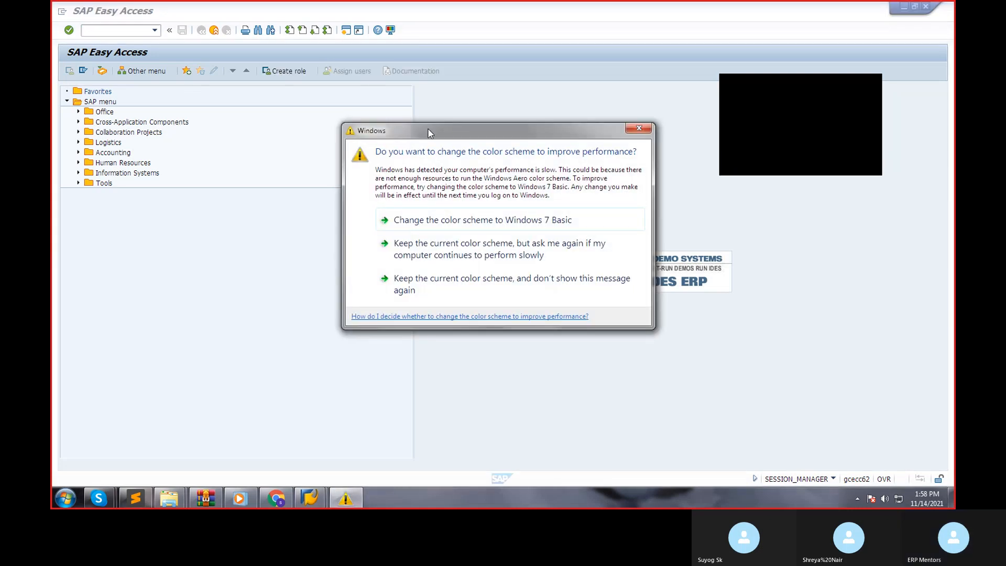
pyautogui.click(638, 128)
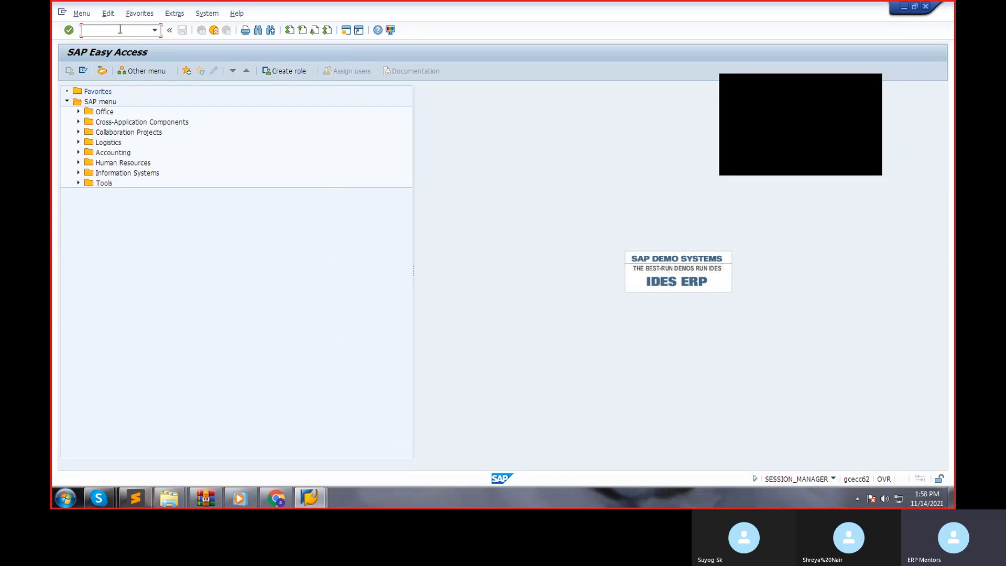
# Open transaction FV50 and set the document date to 14.11.2021.
pyautogui.write('fv50')
pyautogui.press('Return')
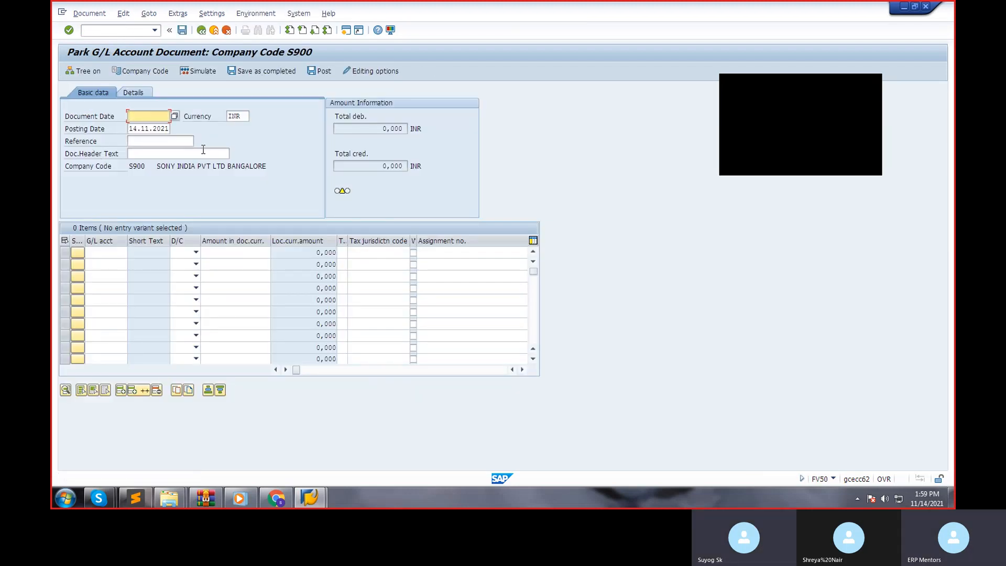
pyautogui.click(174, 115)
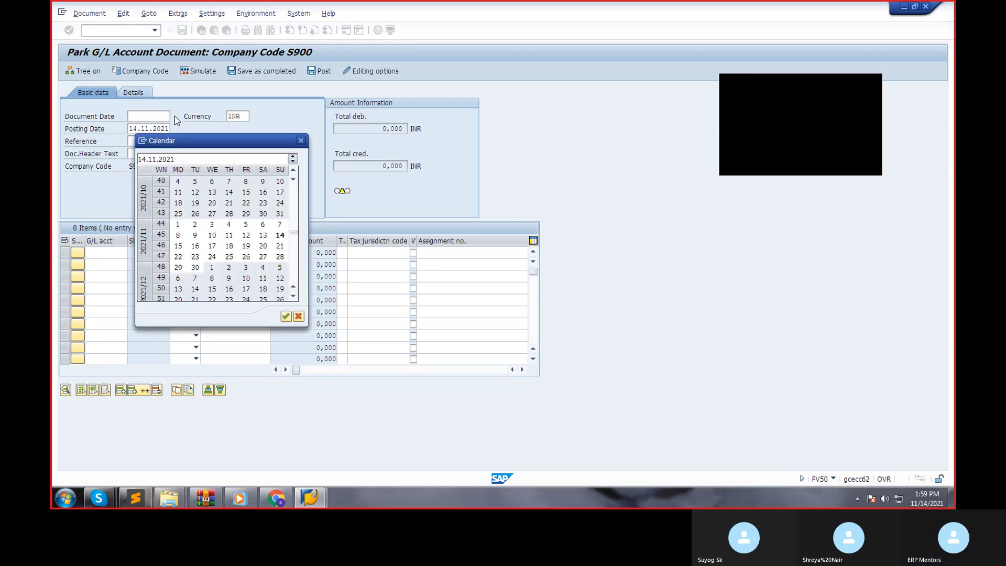
pyautogui.doubleClick(282, 238)
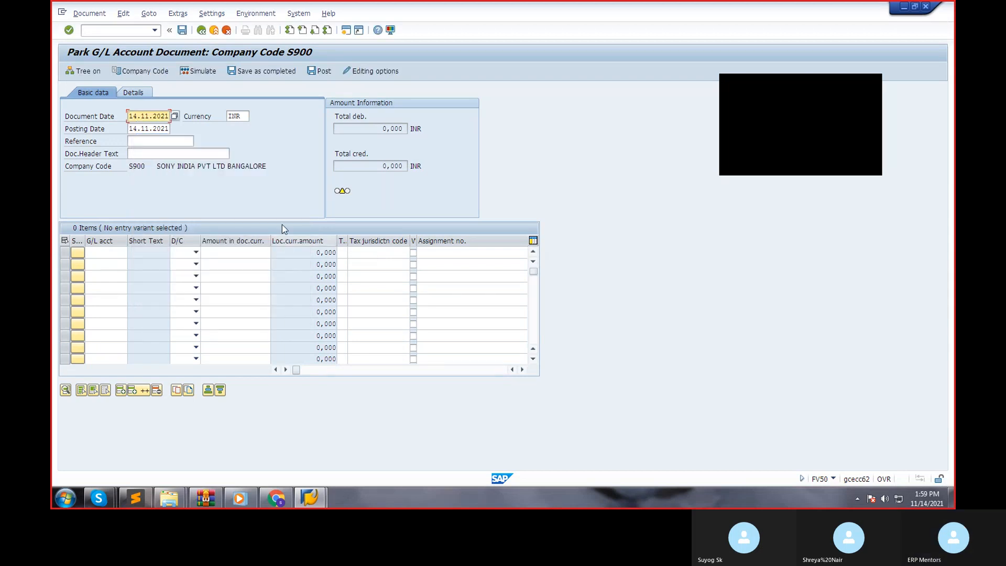
# Look up the G/L accounts and assign CASH A/C to the first line item.
pyautogui.click(124, 252)
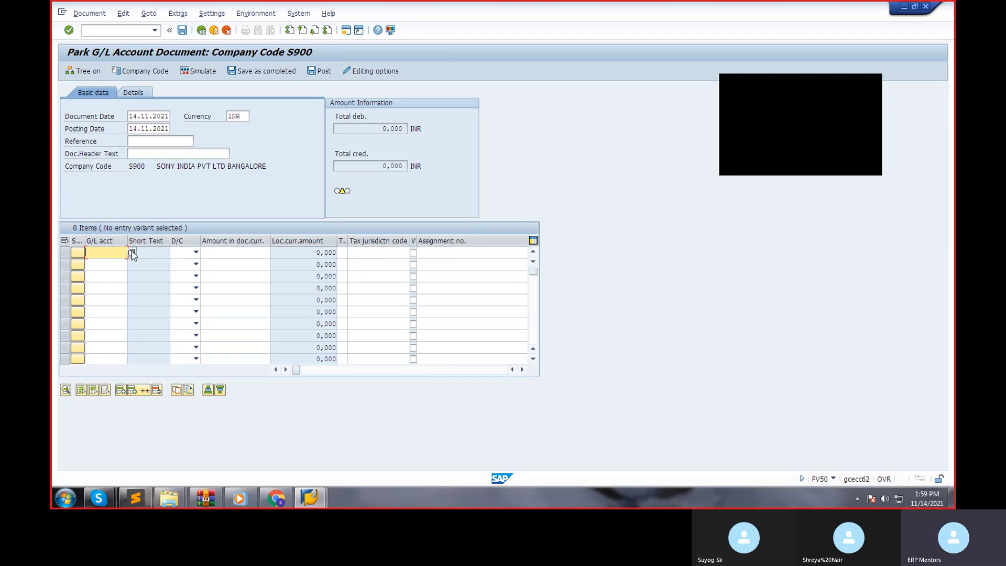
pyautogui.click(132, 252)
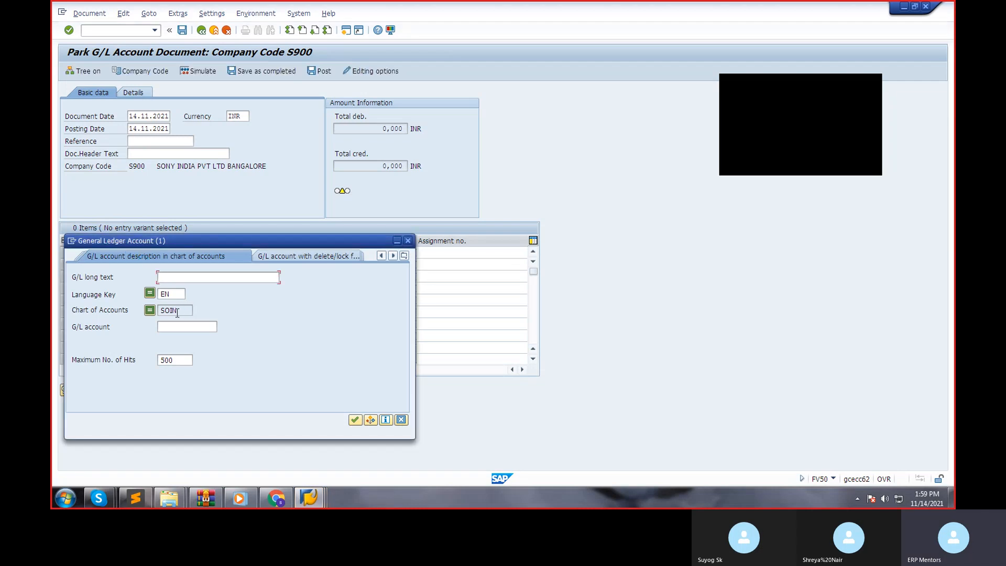
pyautogui.press('Return')
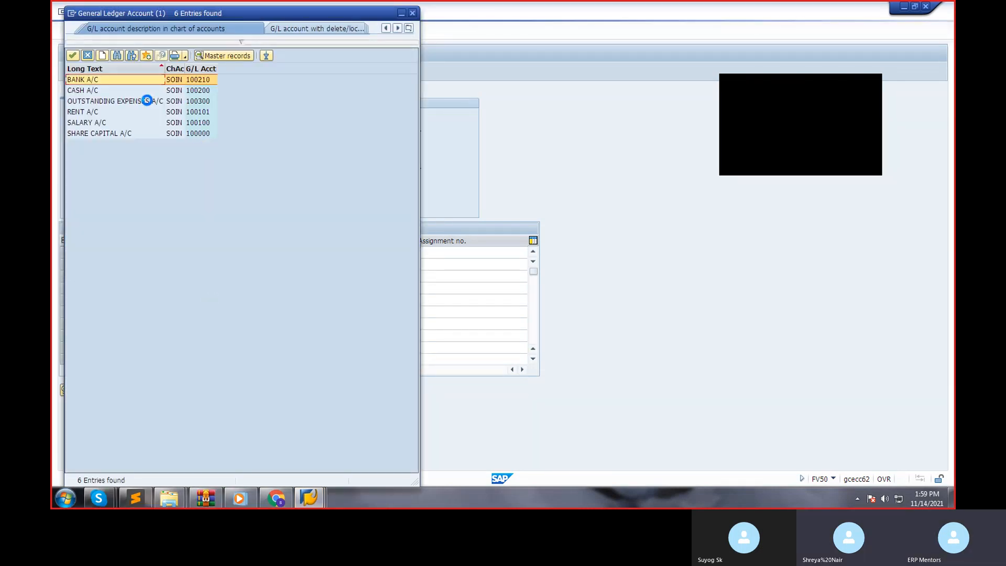
pyautogui.click(126, 92)
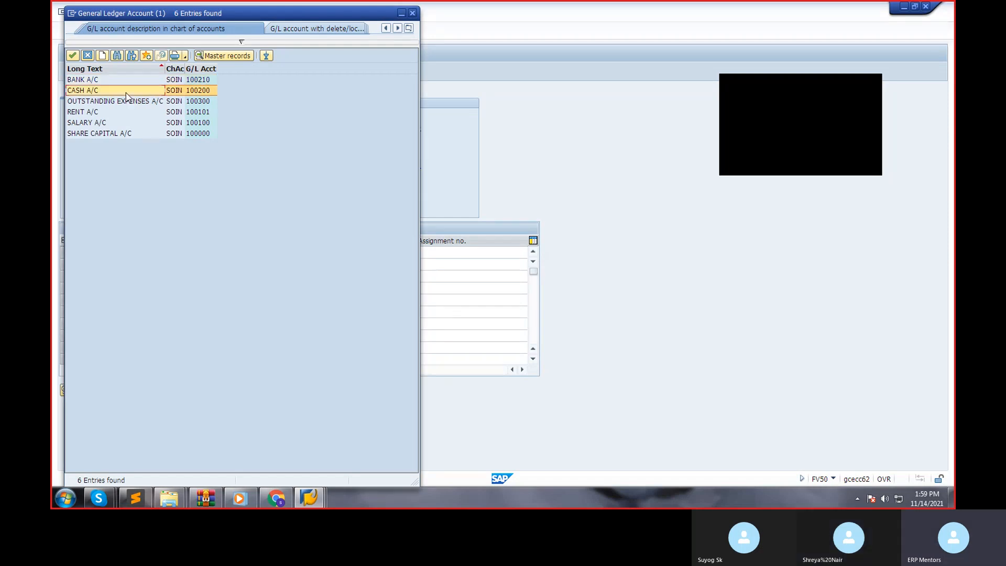
pyautogui.doubleClick(126, 92)
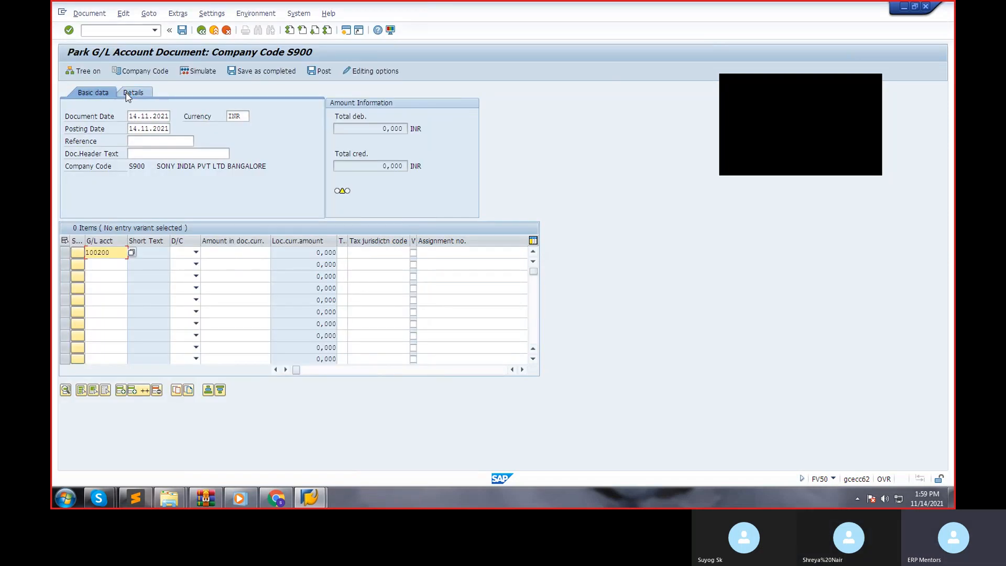
# Set the cash line item to Debit with an amount of 3000 and park the document.
pyautogui.press('Tab')
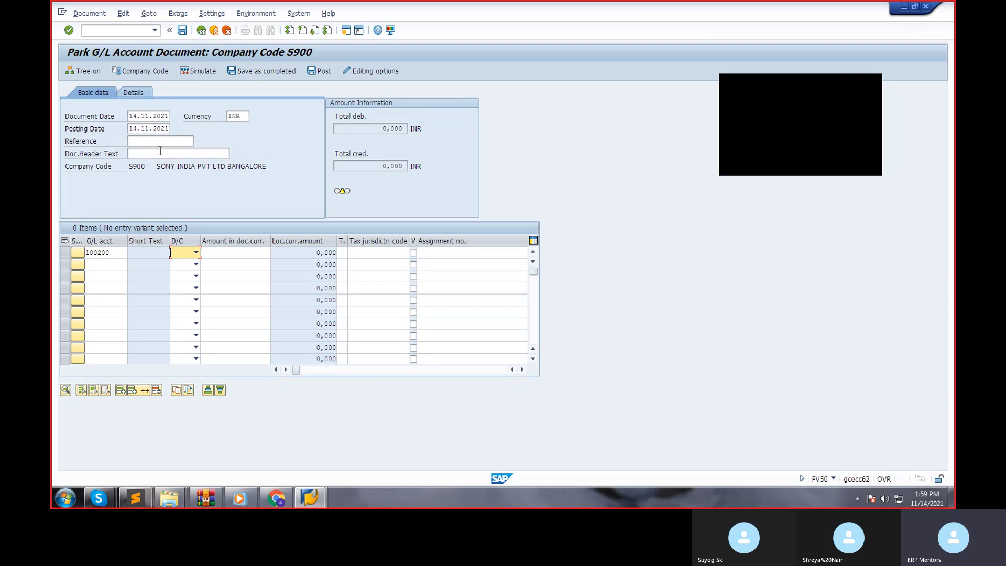
pyautogui.click(180, 255)
pyautogui.click(180, 264)
pyautogui.click(232, 251)
pyautogui.write('3000')
pyautogui.press('Tab')
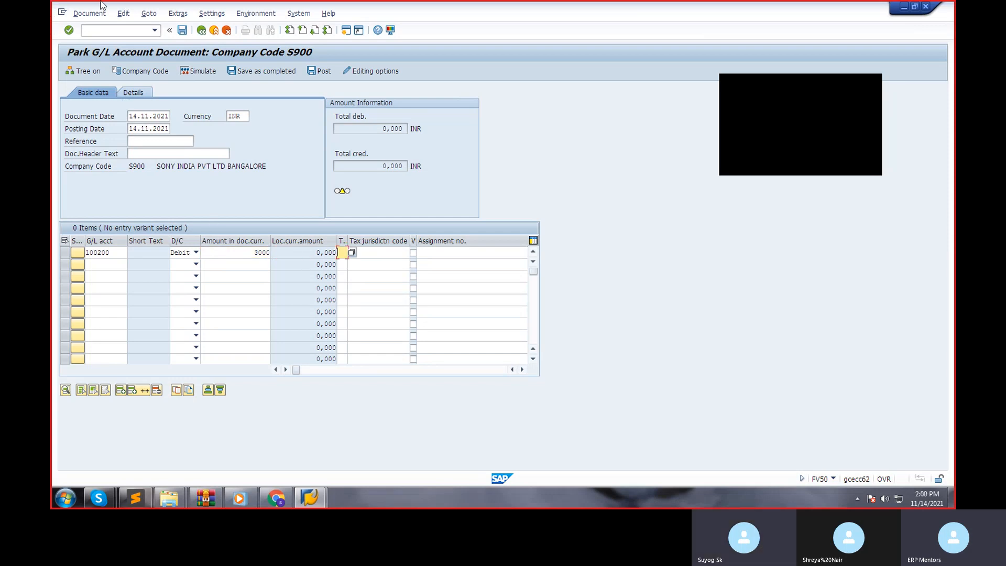
pyautogui.click(83, 18)
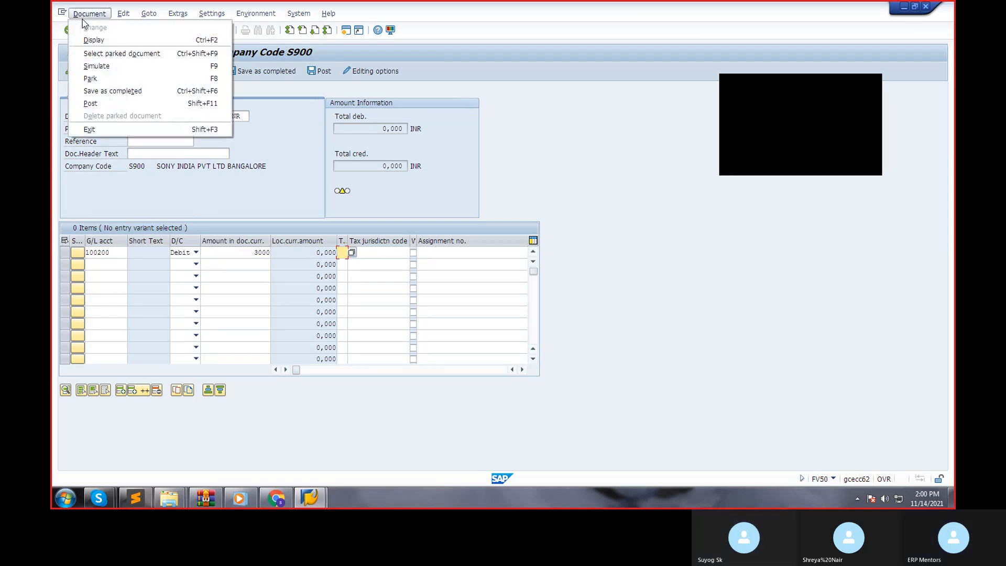
pyautogui.click(90, 78)
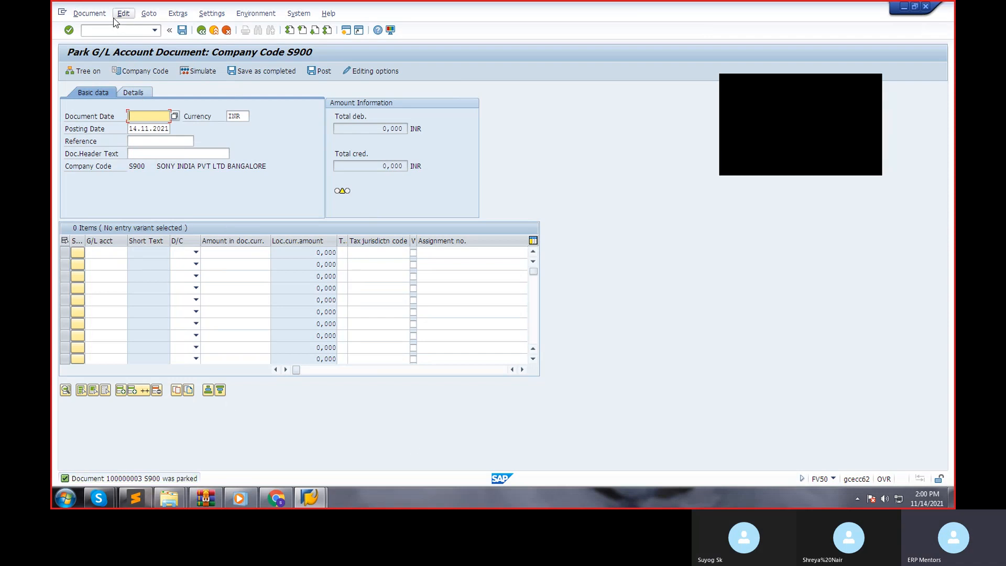
pyautogui.click(82, 20)
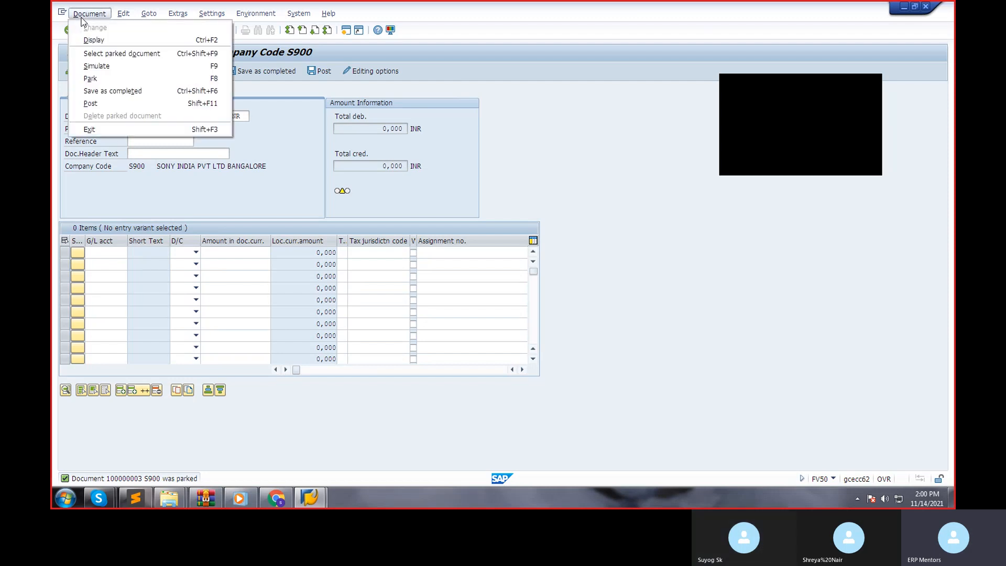
pyautogui.click(95, 80)
pyautogui.press('Return')
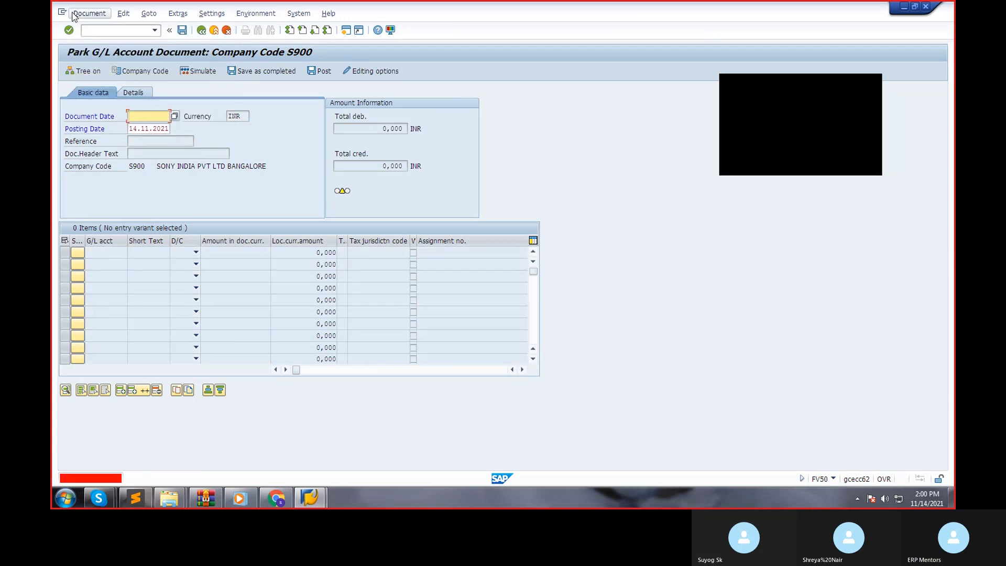
# Display the document just parked and switch it to change mode.
pyautogui.click(79, 15)
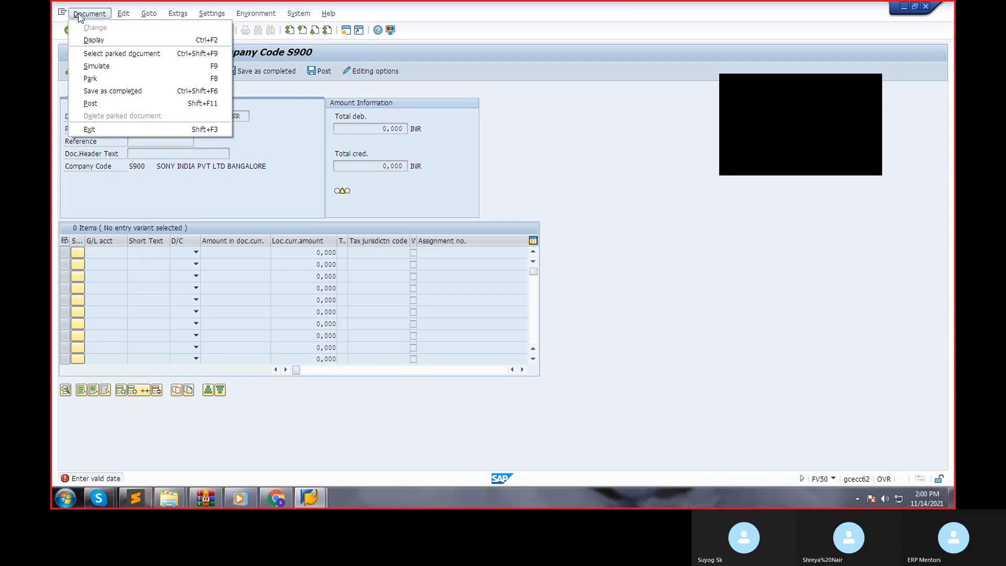
pyautogui.click(106, 42)
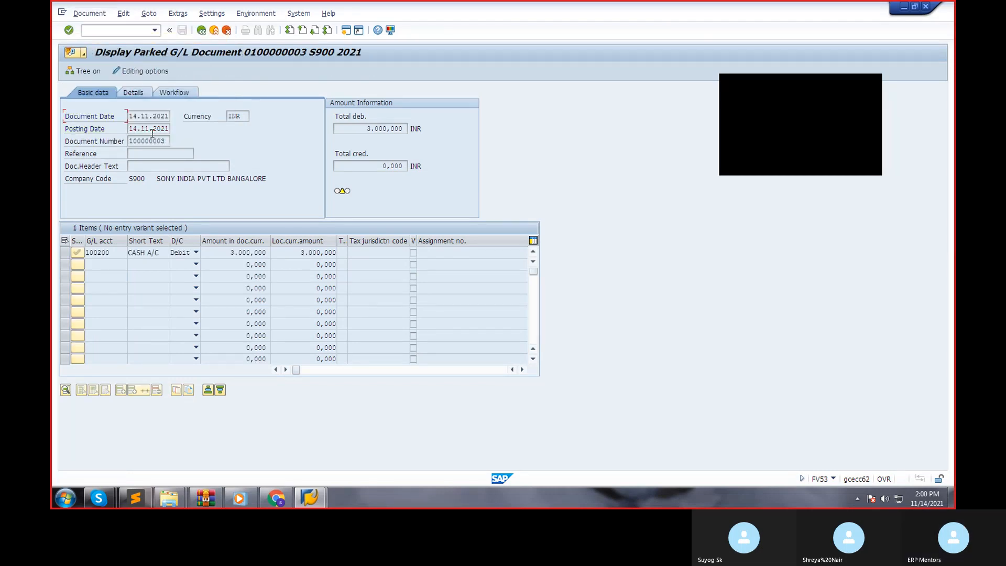
pyautogui.click(88, 13)
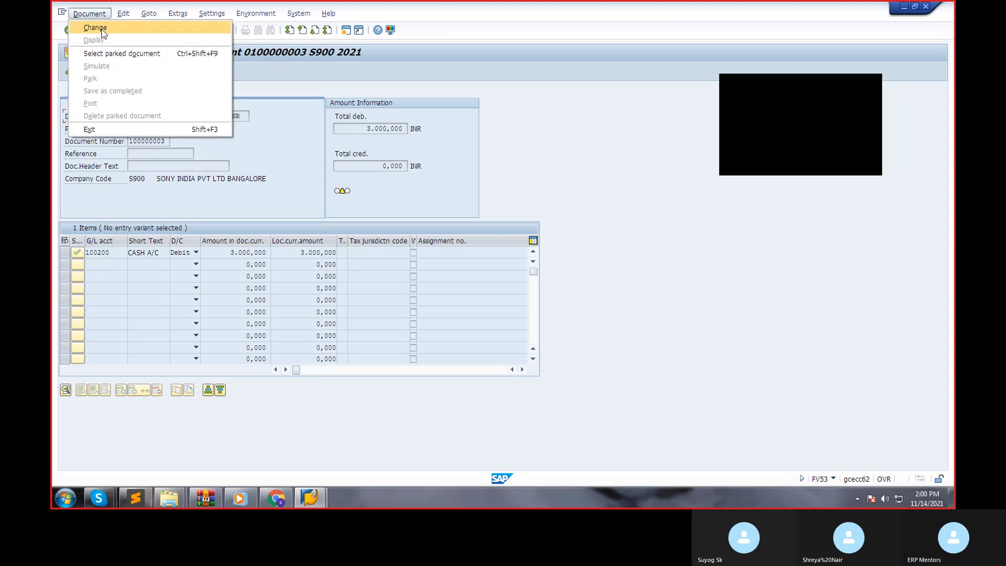
pyautogui.click(102, 32)
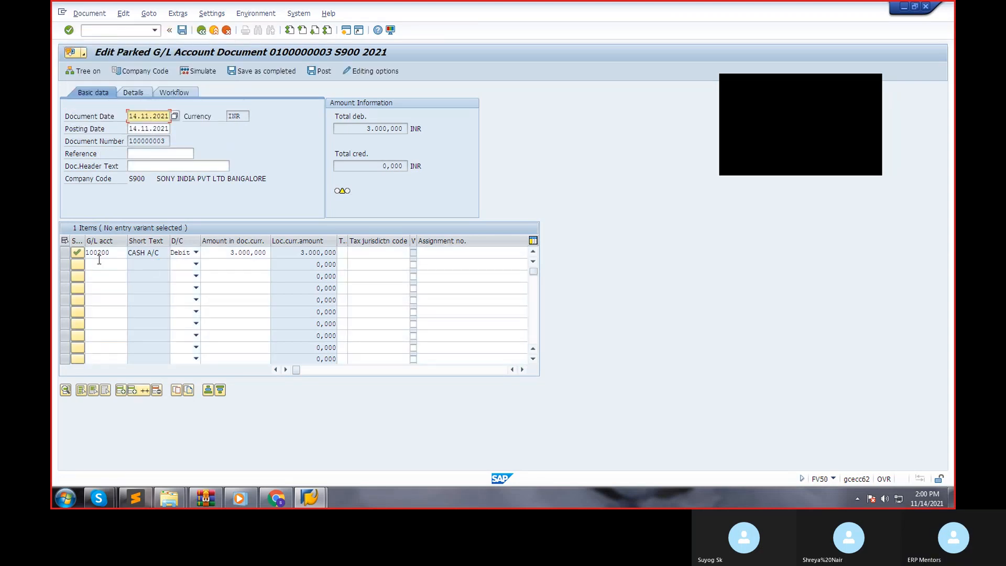
# Add a second line item for SHARE CAPITAL A/C from the G/L account search and set it to Credit.
pyautogui.click(99, 268)
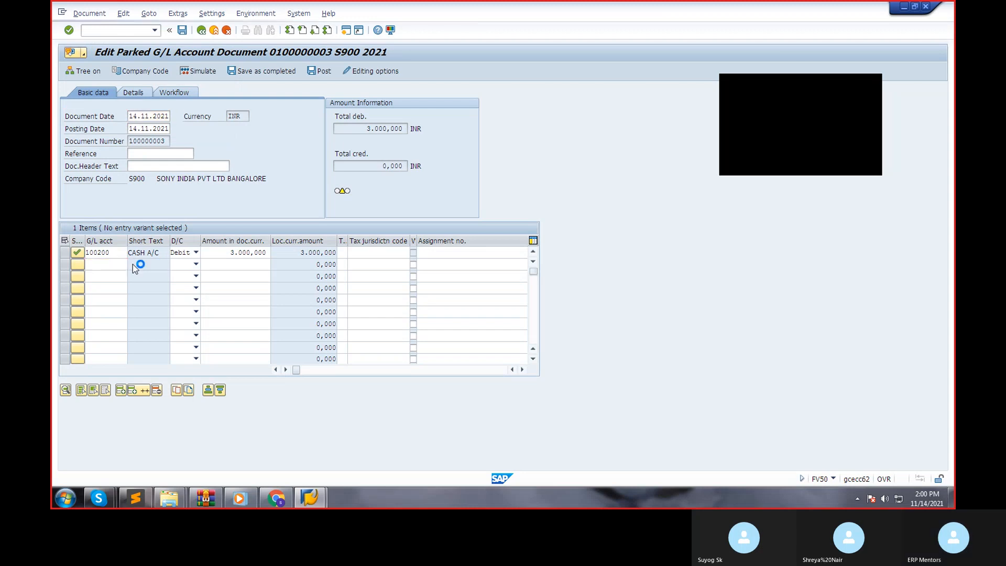
pyautogui.press('F4')
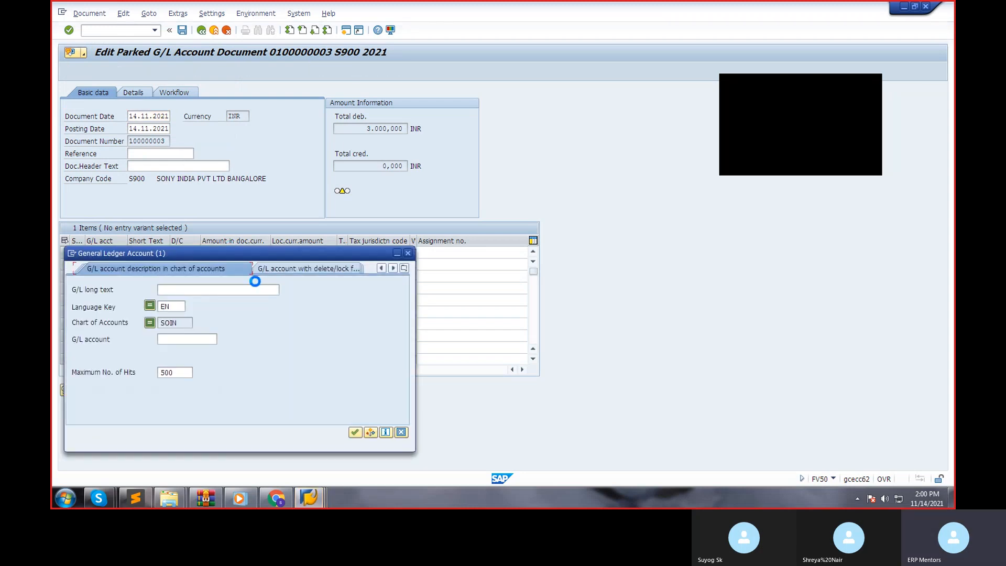
pyautogui.press('Return')
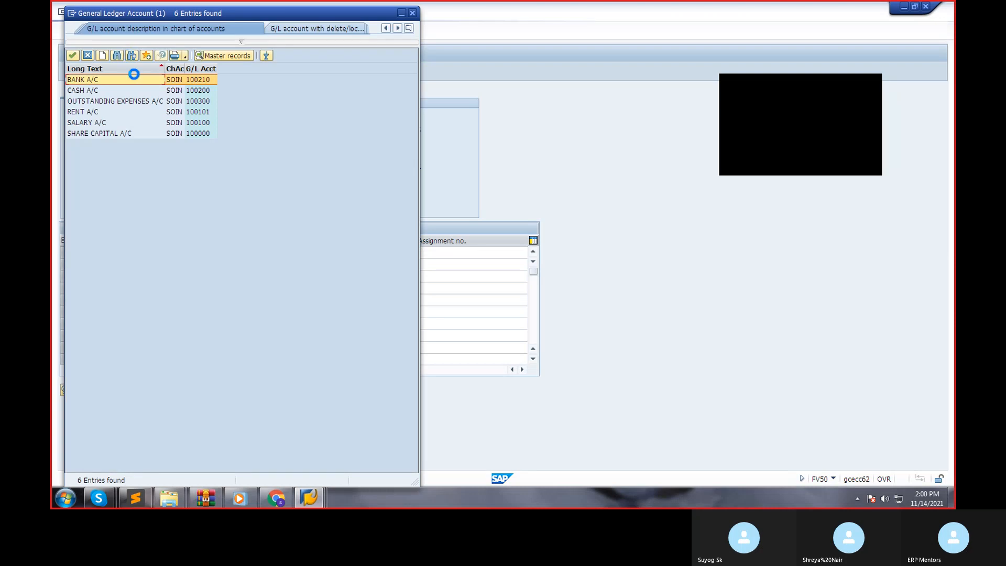
pyautogui.doubleClick(109, 133)
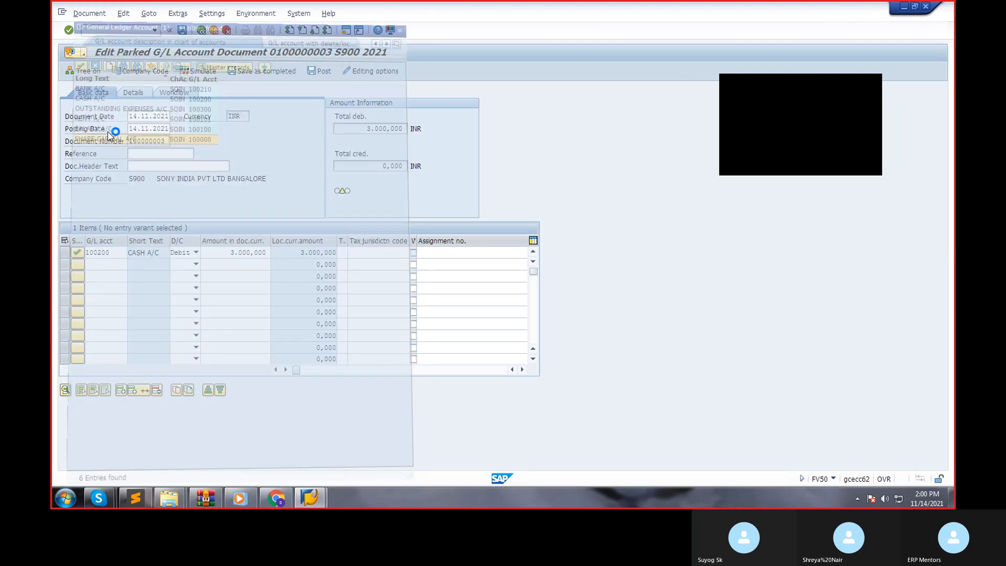
pyautogui.click(185, 264)
pyautogui.doubleClick(181, 275)
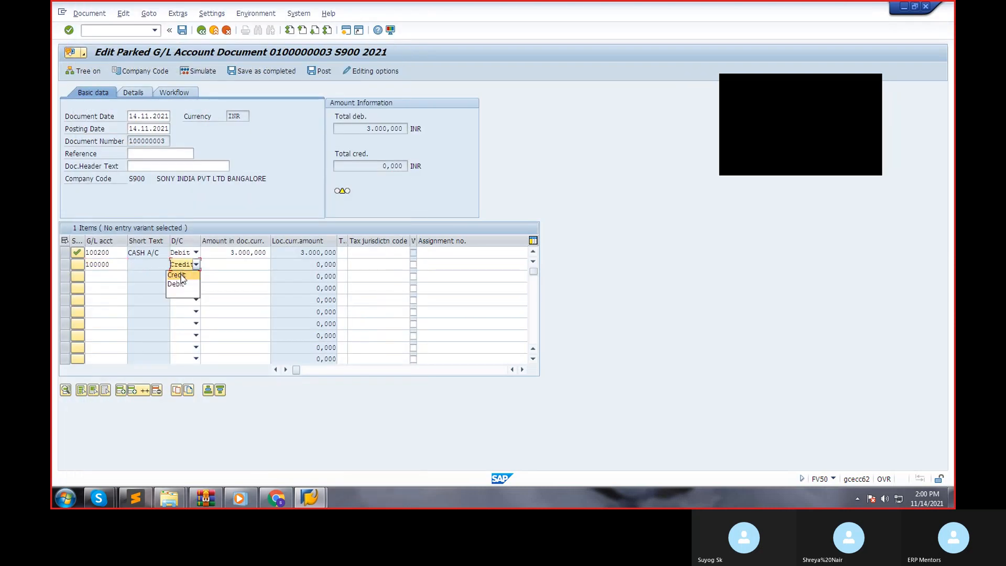
# Enter 30000 as the document currency amount of the share capital line item.
pyautogui.click(249, 265)
pyautogui.doubleClick(249, 265)
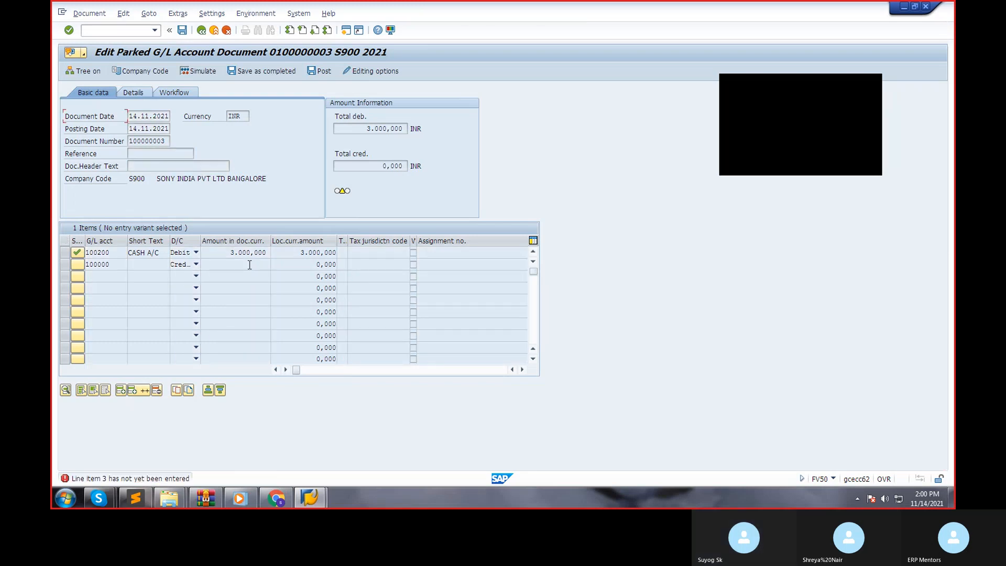
pyautogui.click(249, 265)
pyautogui.press('Return')
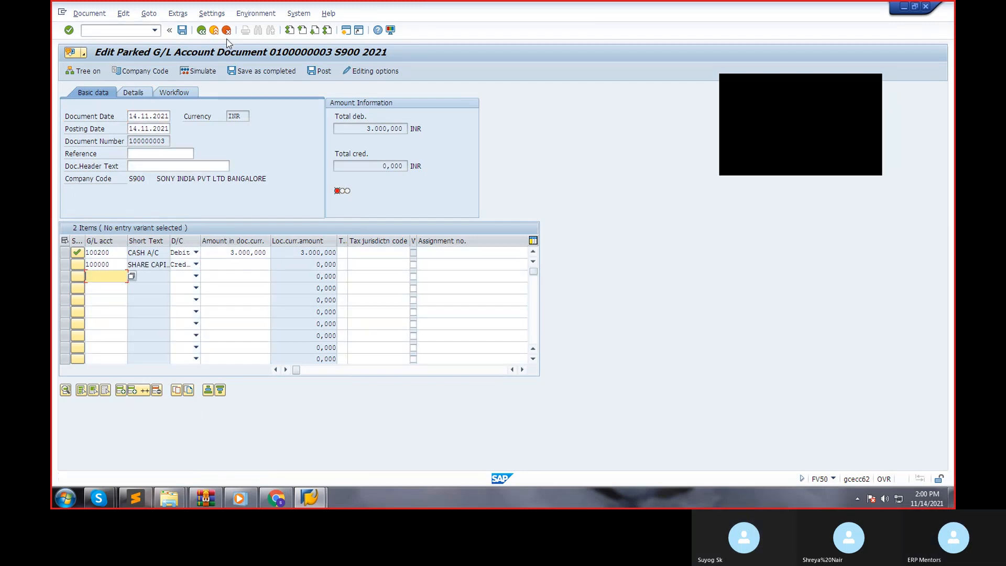
pyautogui.click(249, 266)
pyautogui.write('30000')
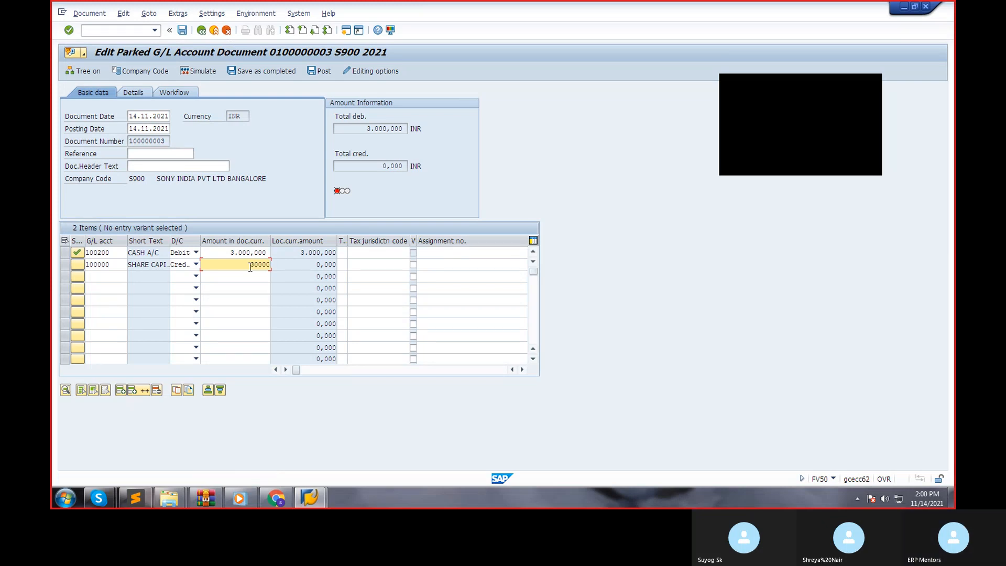
# Correct the share capital line item's amount to 3000 and save the parked document.
pyautogui.press('BackSpace')
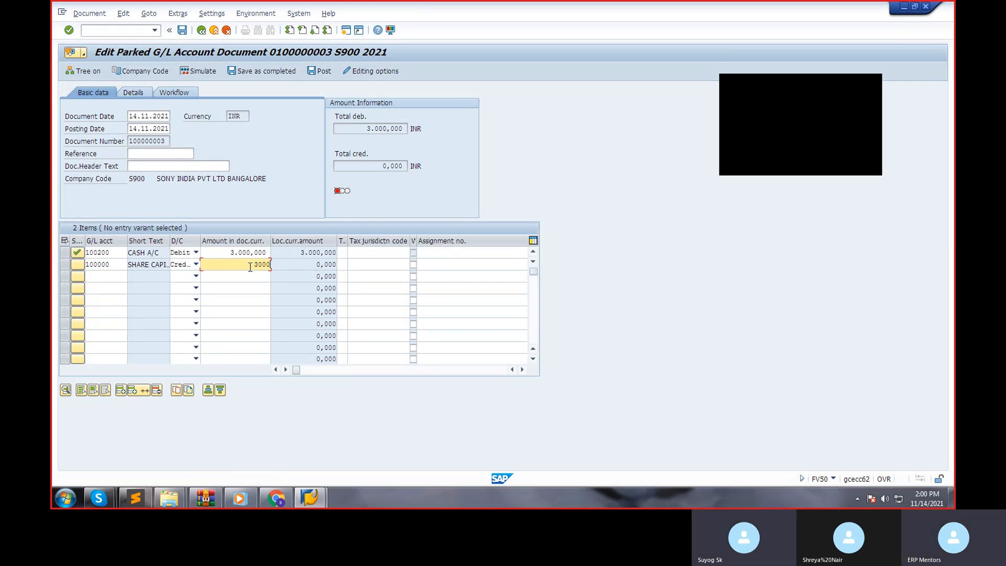
pyautogui.click(182, 32)
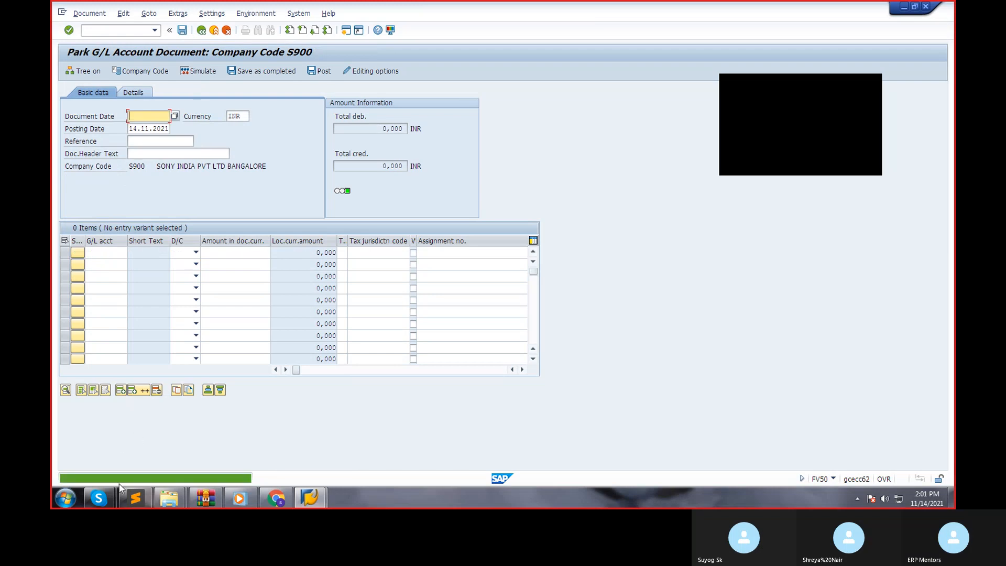
# Leave document parking and open the G/L account balance display with transaction FS10N.
pyautogui.click(115, 31)
pyautogui.write('/nda`0n')
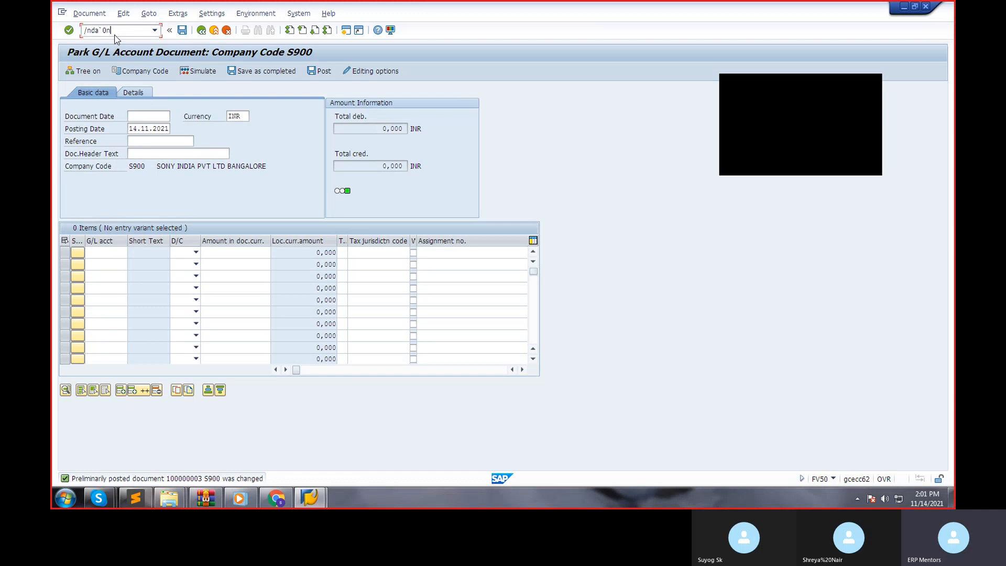
pyautogui.press('Return')
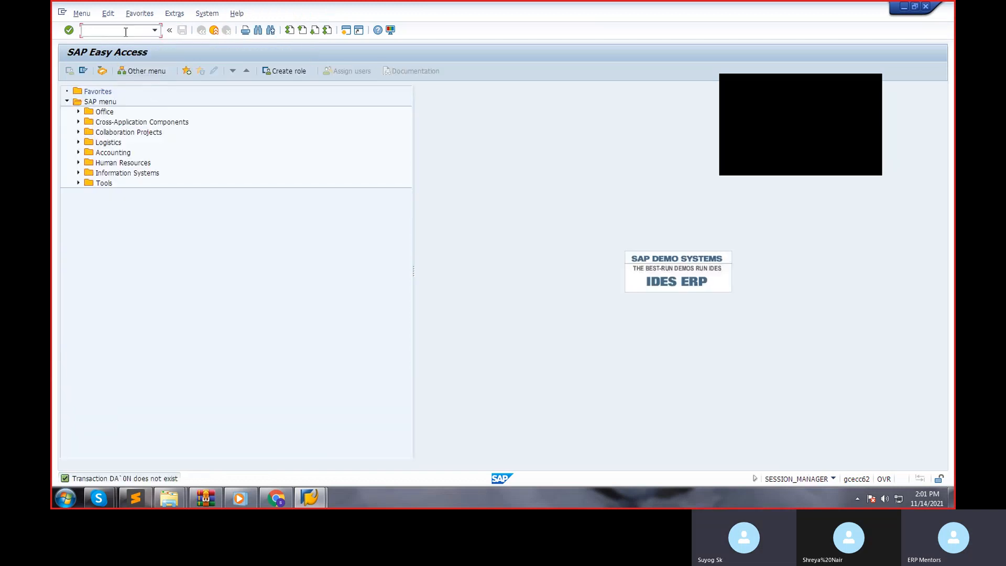
pyautogui.write('fs10n')
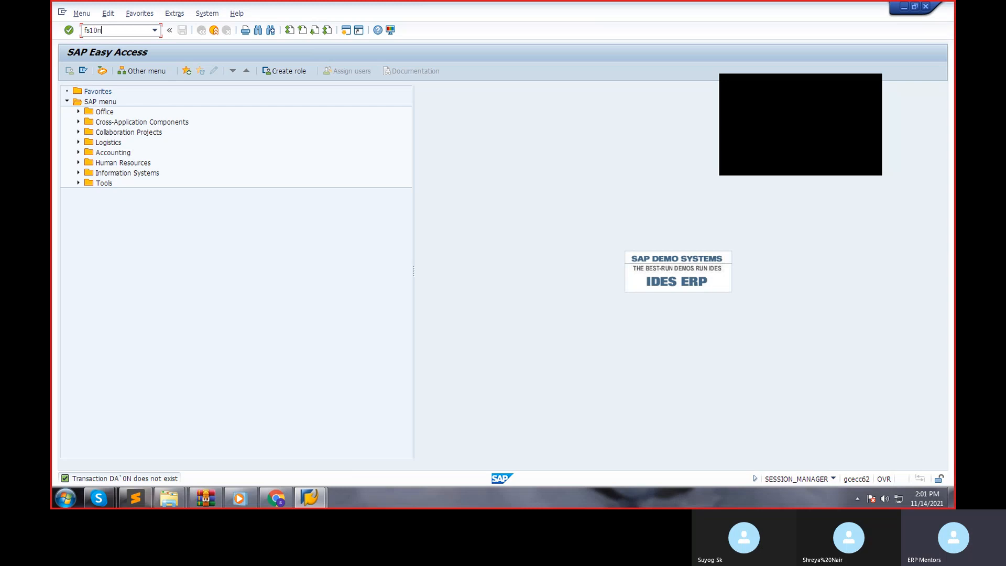
pyautogui.press('Return')
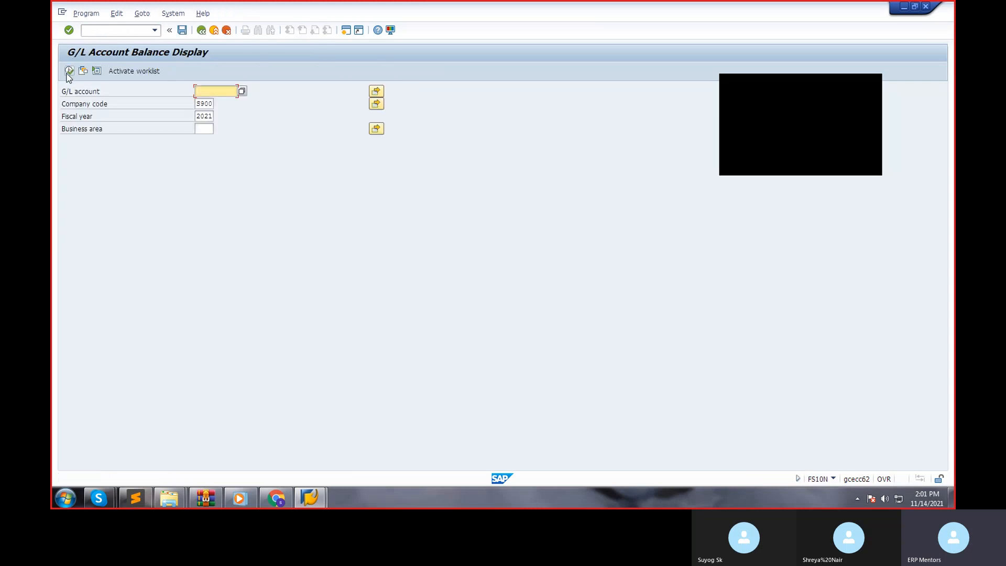
# Display the balances of G/L account 100000 for company code S900 in fiscal year 2021.
pyautogui.click(68, 71)
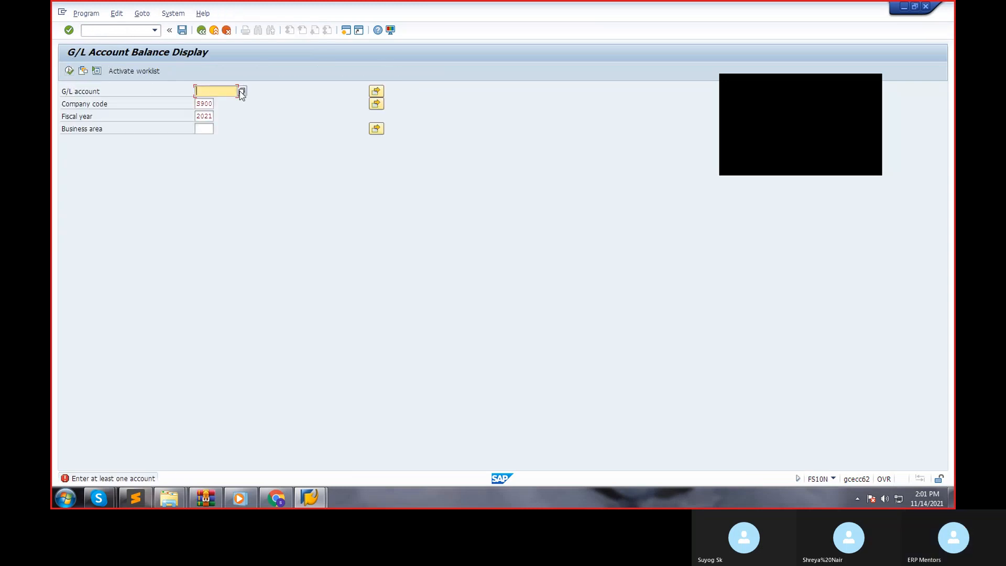
pyautogui.doubleClick(222, 93)
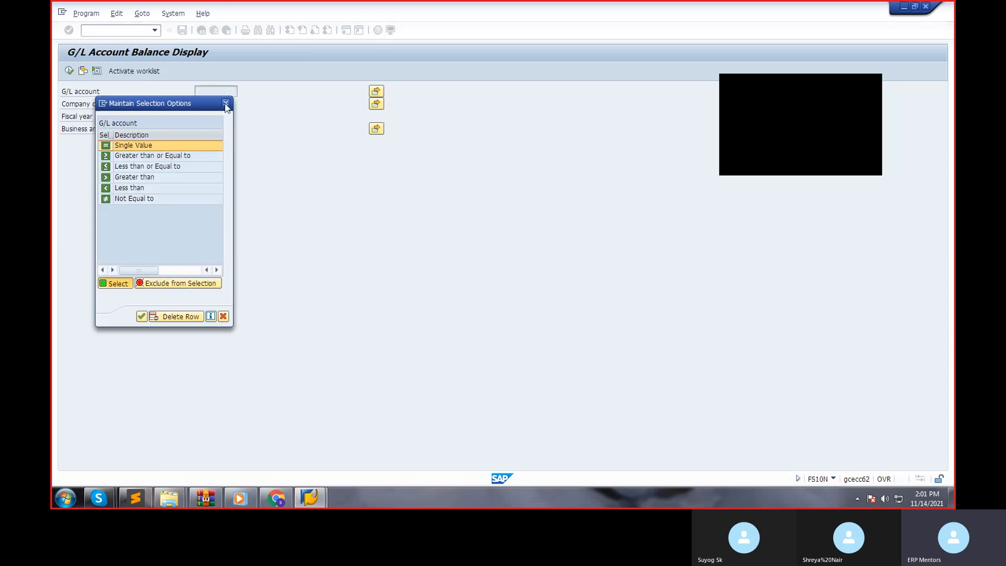
pyautogui.click(225, 104)
pyautogui.write('100000')
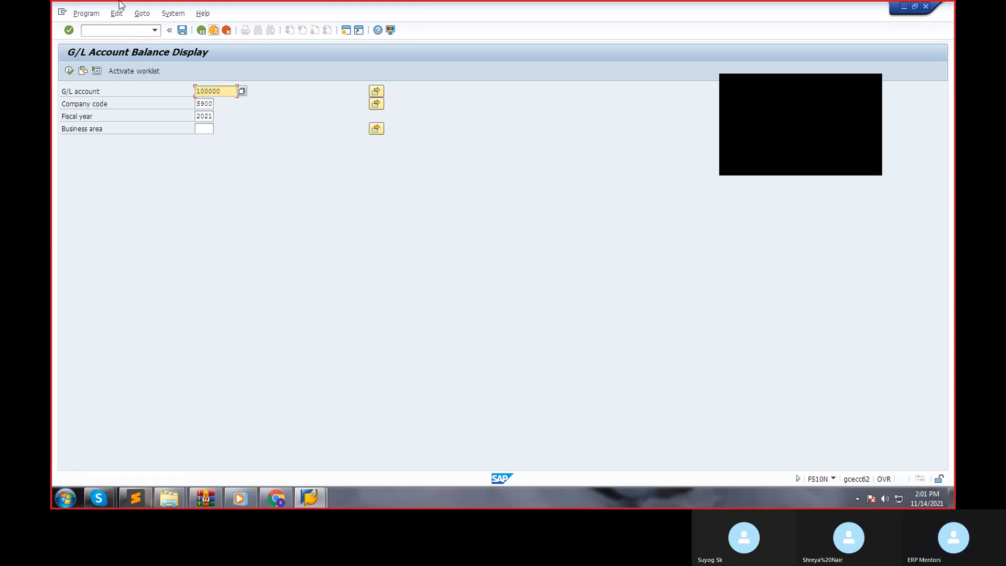
pyautogui.click(70, 71)
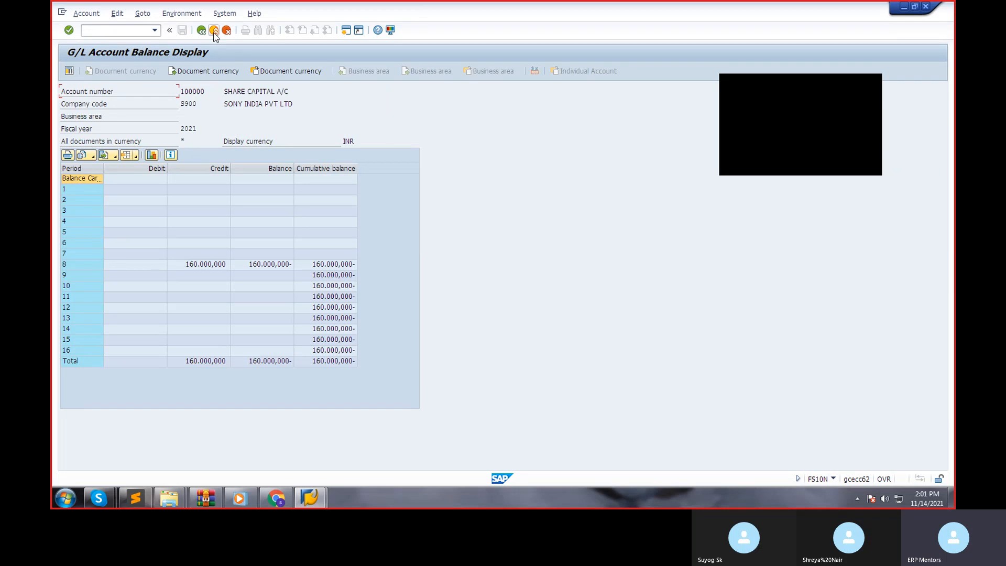
# Exit the balance display, open the vendor account groups with transaction OMSG and view the session's system details.
pyautogui.click(213, 31)
pyautogui.write('omsg')
pyautogui.press('Return')
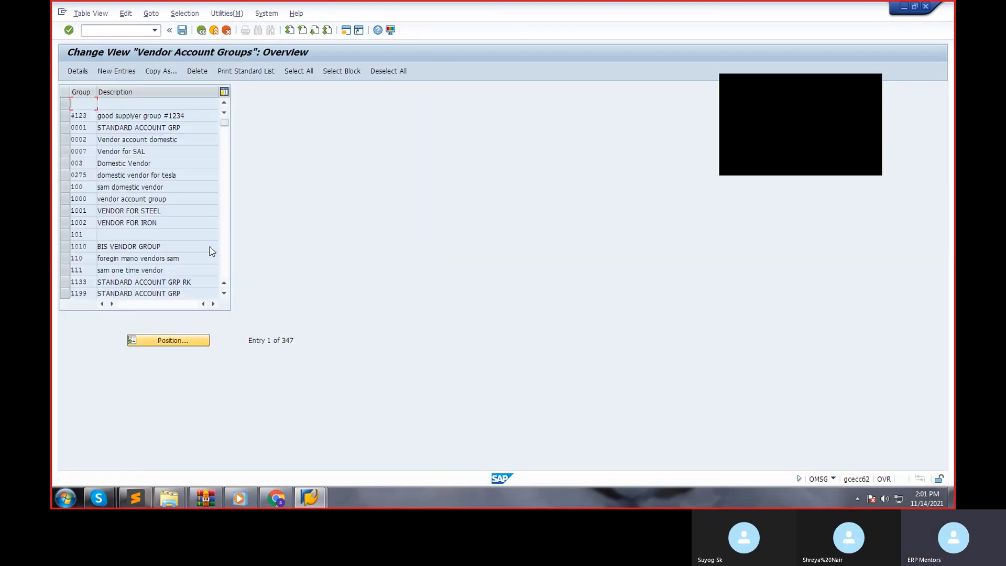
pyautogui.click(833, 479)
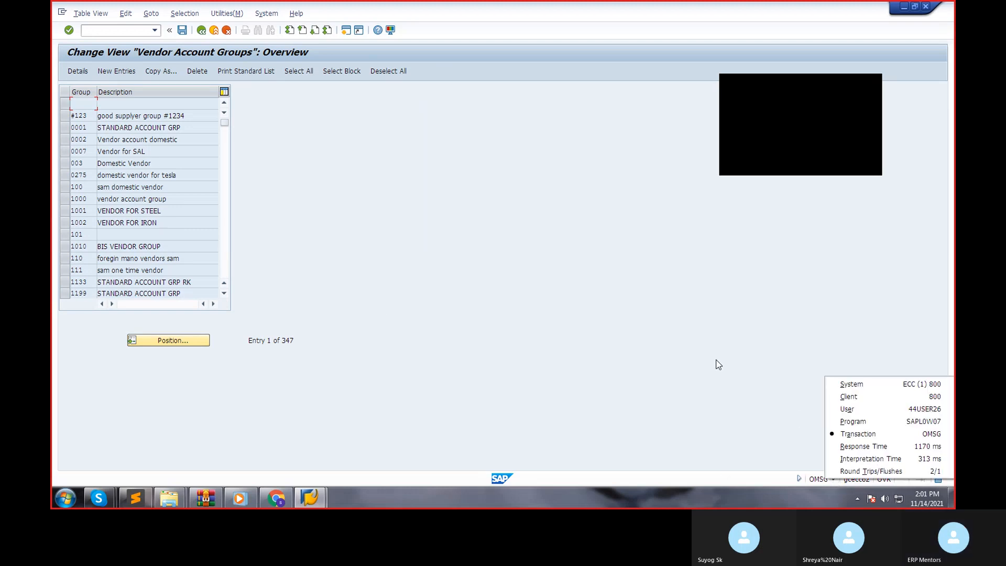
pyautogui.click(589, 315)
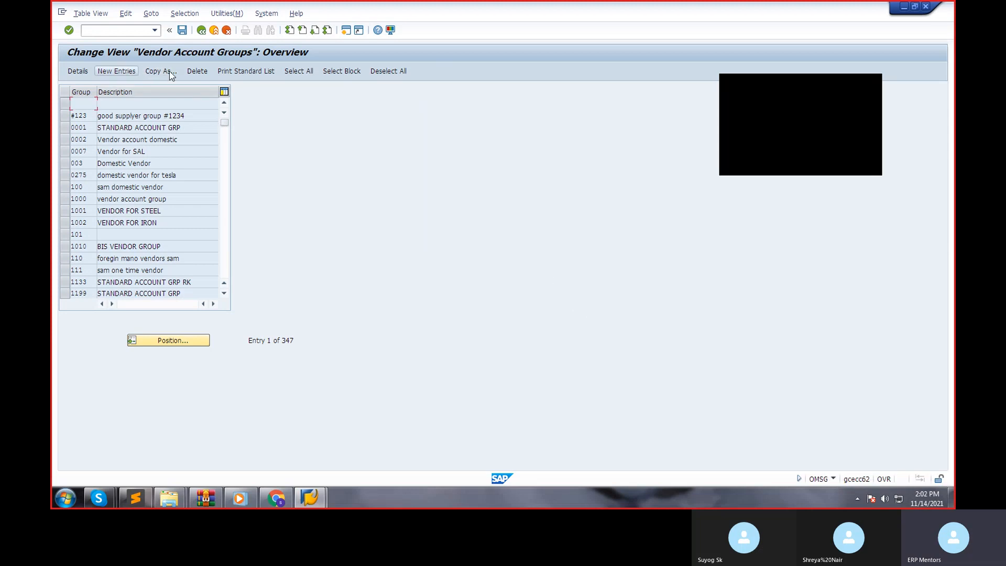
# Add a new vendor account group H100 with the name "hindustan vendor account grp".
pyautogui.click(116, 71)
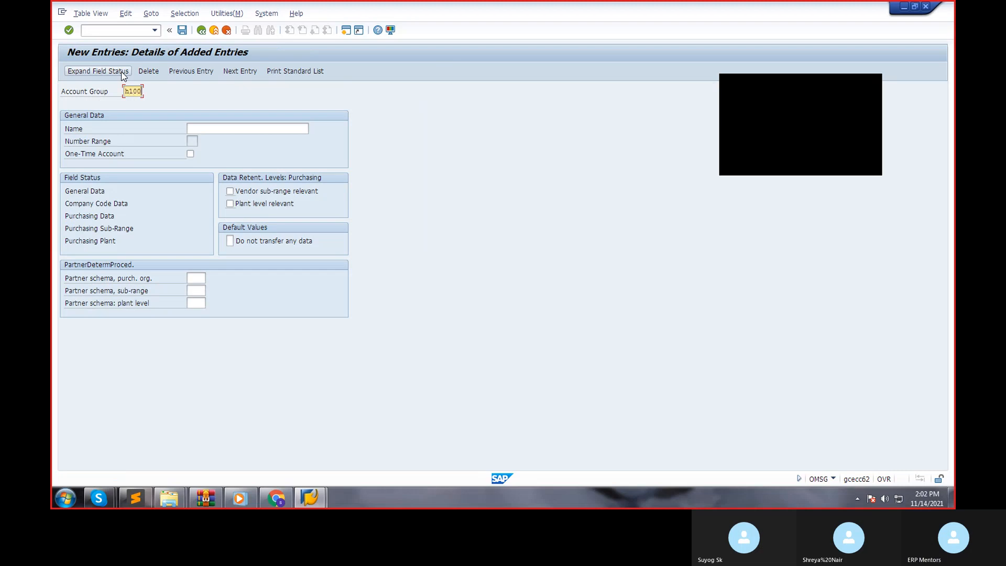
pyautogui.press('Tab')
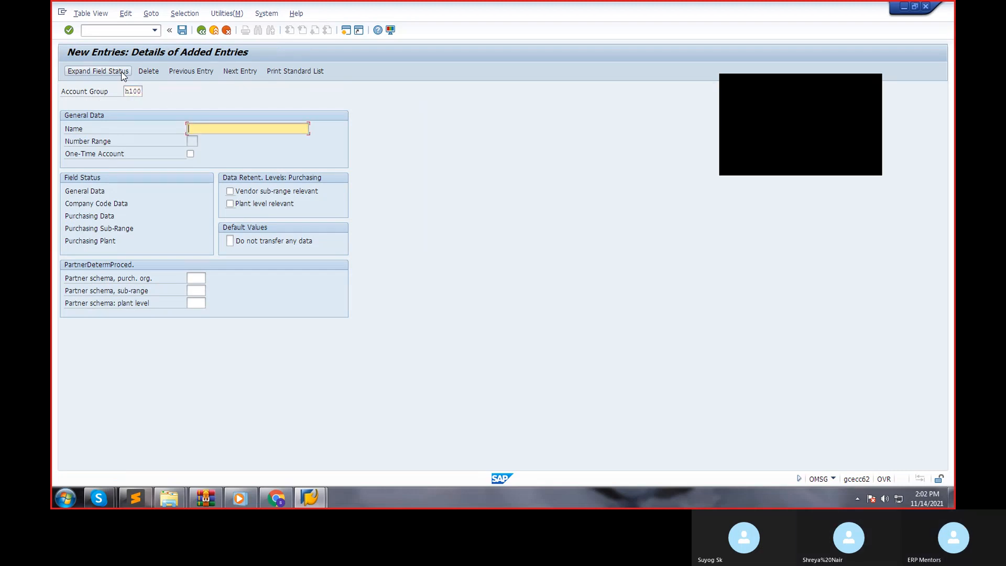
pyautogui.write('hindust')
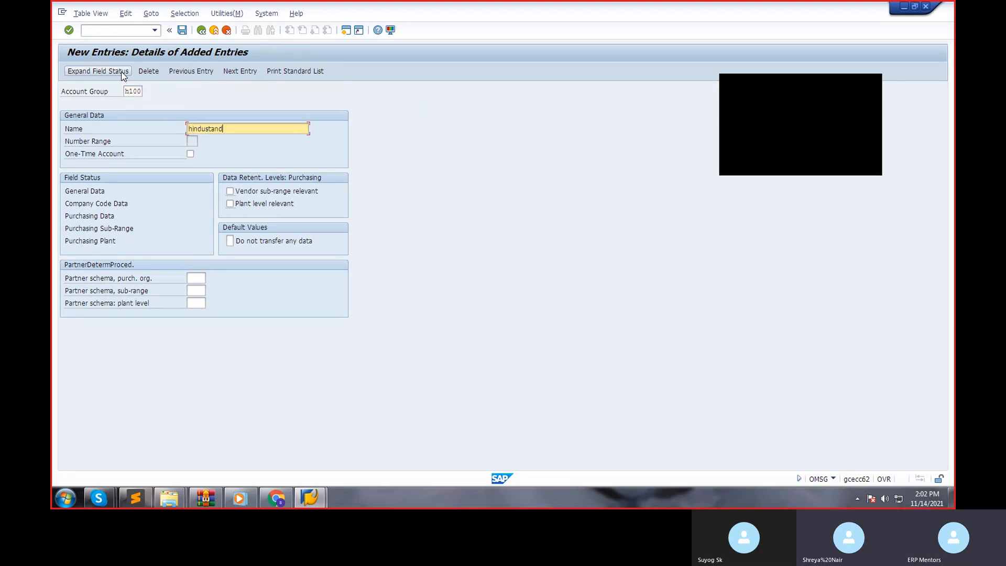
pyautogui.write('and')
pyautogui.press('BackSpace')
pyautogui.press('BackSpace')
pyautogui.write('an vendor account grp')
pyautogui.press('Return')
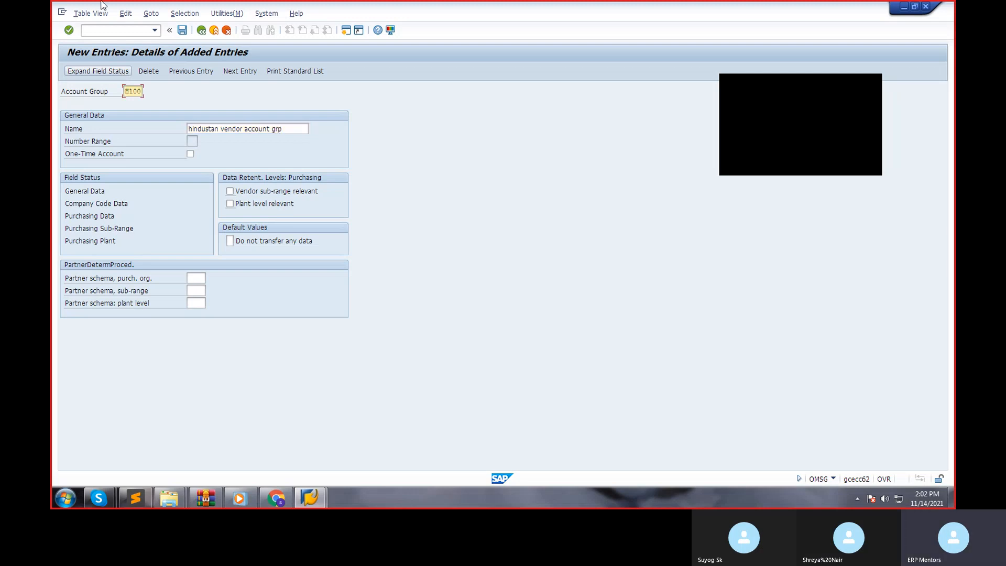
# Save vendor account group H100, accept the save prompt and return to the SAP Easy Access screen.
pyautogui.click(181, 30)
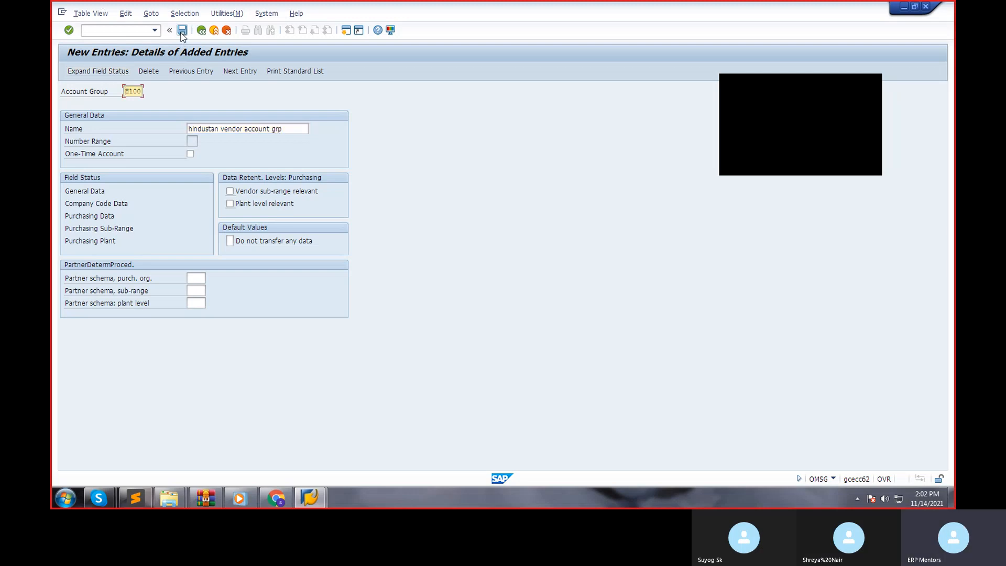
pyautogui.click(217, 191)
pyautogui.click(197, 30)
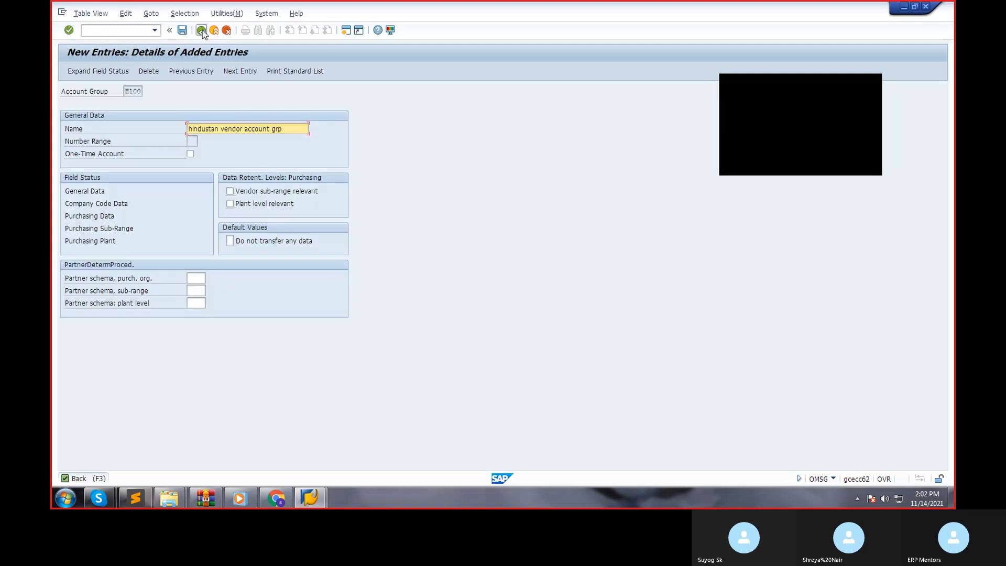
pyautogui.click(202, 30)
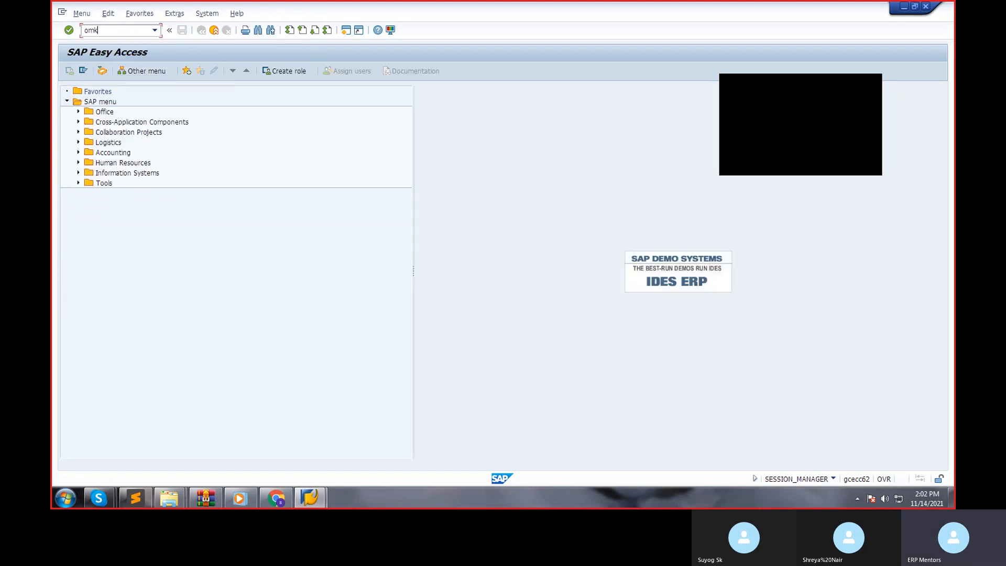
# Open the vendor number range maintenance with transaction OMSJ.
pyautogui.press('BackSpace')
pyautogui.press('BackSpace')
pyautogui.write('sj')
pyautogui.press('Return')
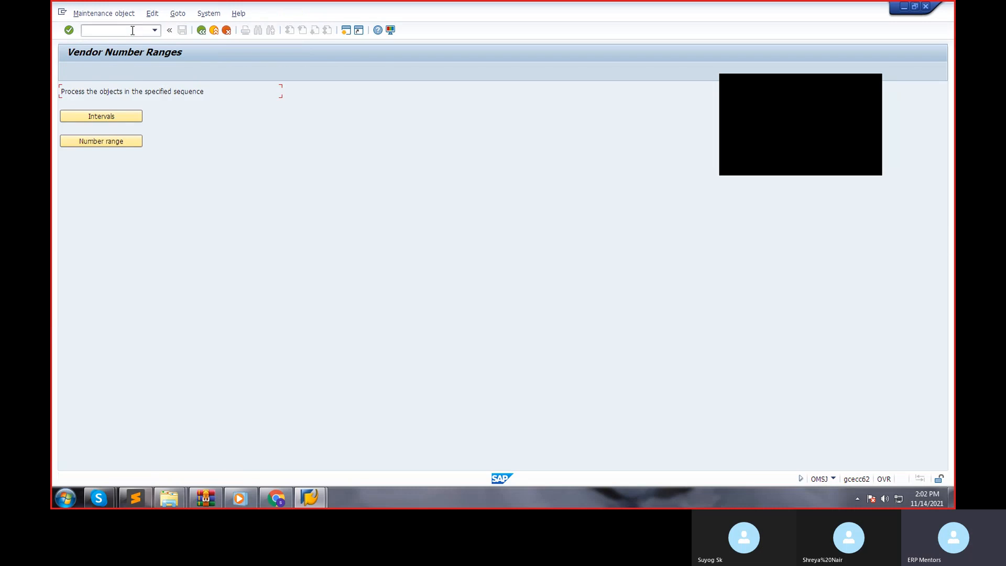
# Review the account group assignments and the maintained intervals of the vendor number ranges.
pyautogui.click(118, 143)
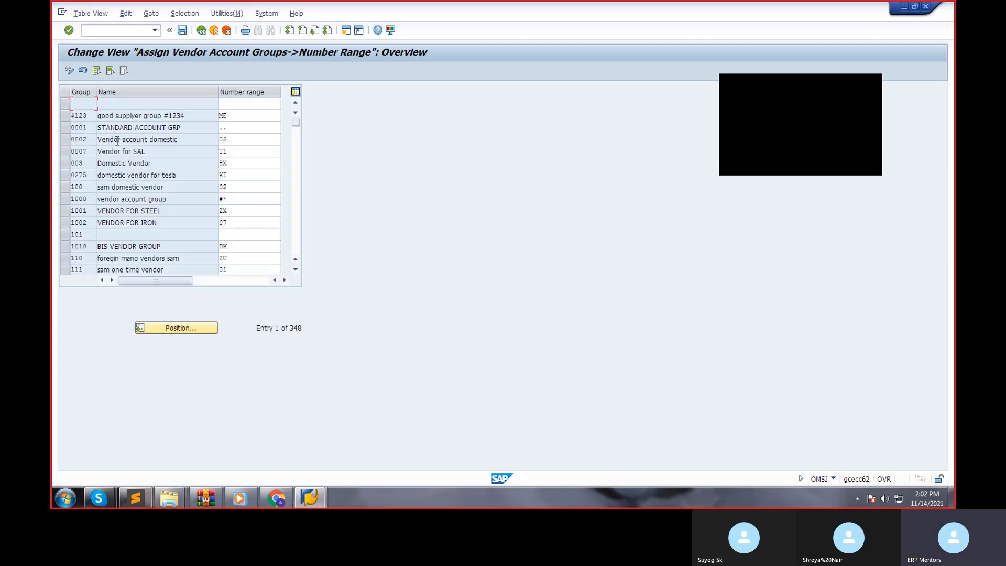
pyautogui.click(199, 31)
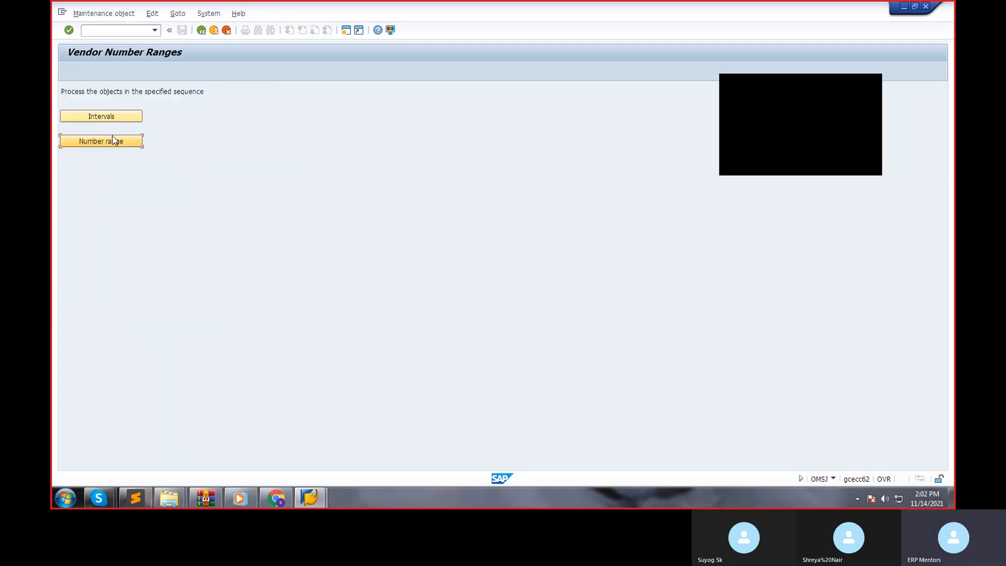
pyautogui.click(100, 117)
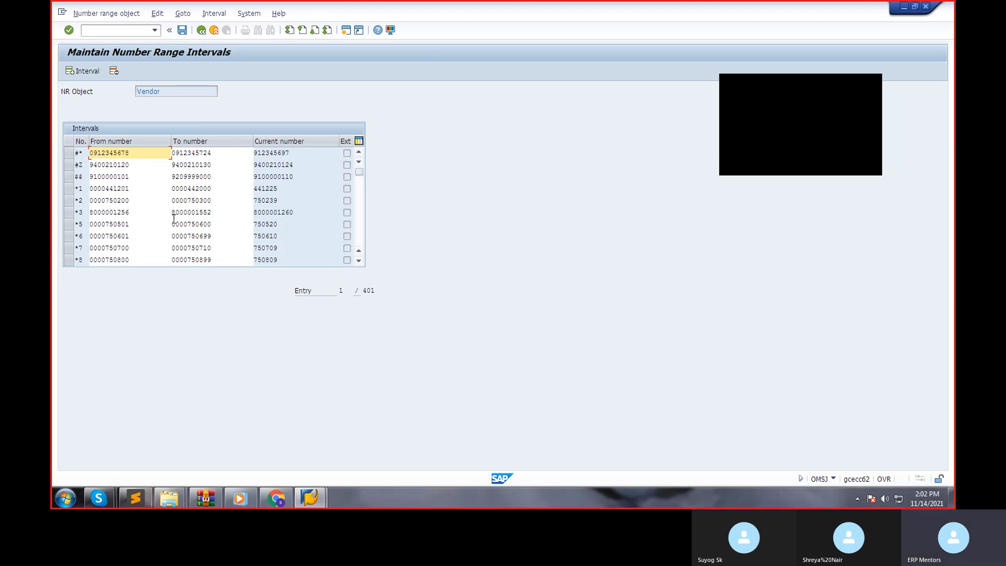
pyautogui.click(201, 30)
# Open the assignment of vendor account groups to number ranges and position the list at group H100.
pyautogui.click(112, 137)
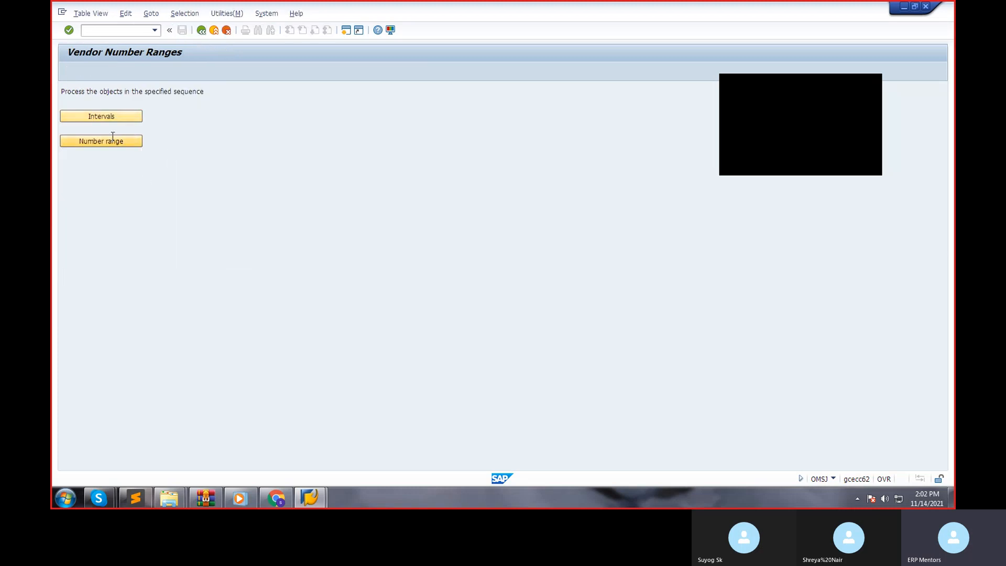
pyautogui.click(193, 335)
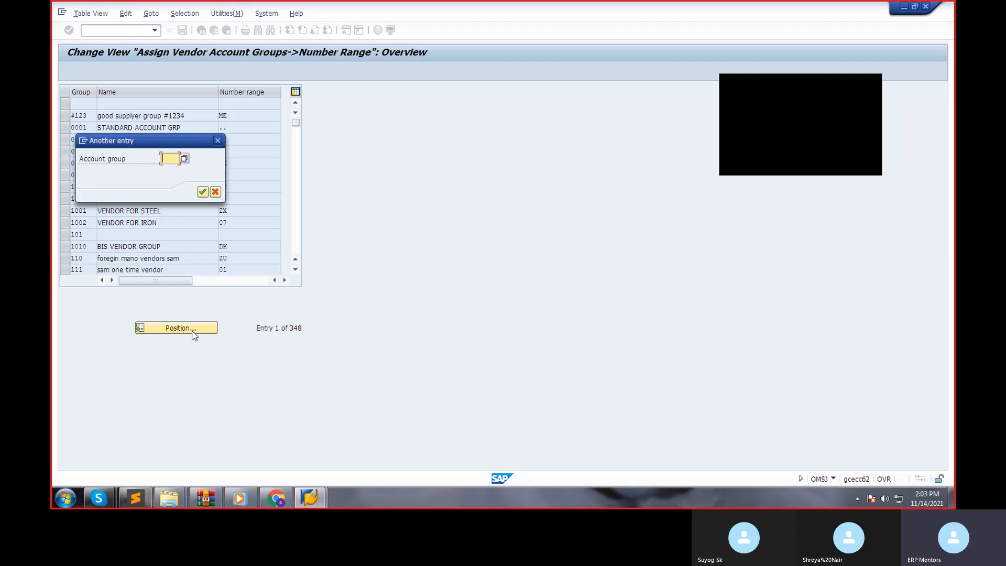
pyautogui.write('h100')
pyautogui.press('Return')
# Assign number range ZE to account group H100 from the list of available number ranges.
pyautogui.doubleClick(273, 104)
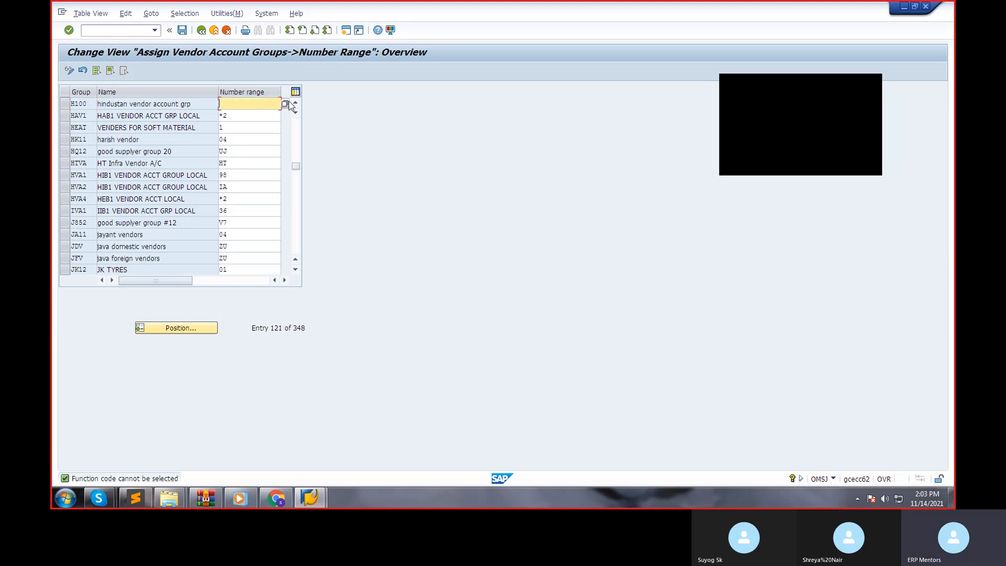
pyautogui.click(285, 103)
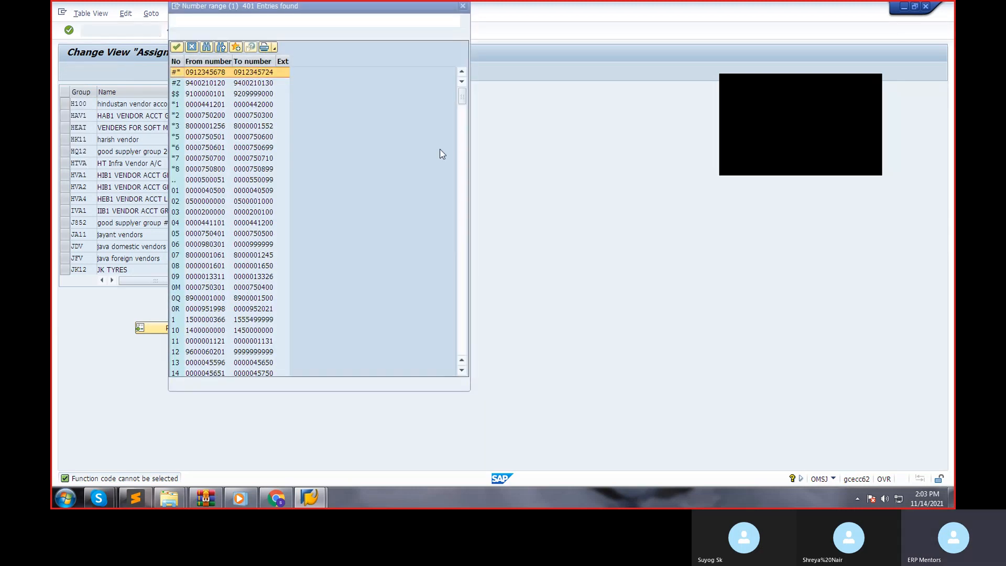
pyautogui.scroll(-18, 466, 236)
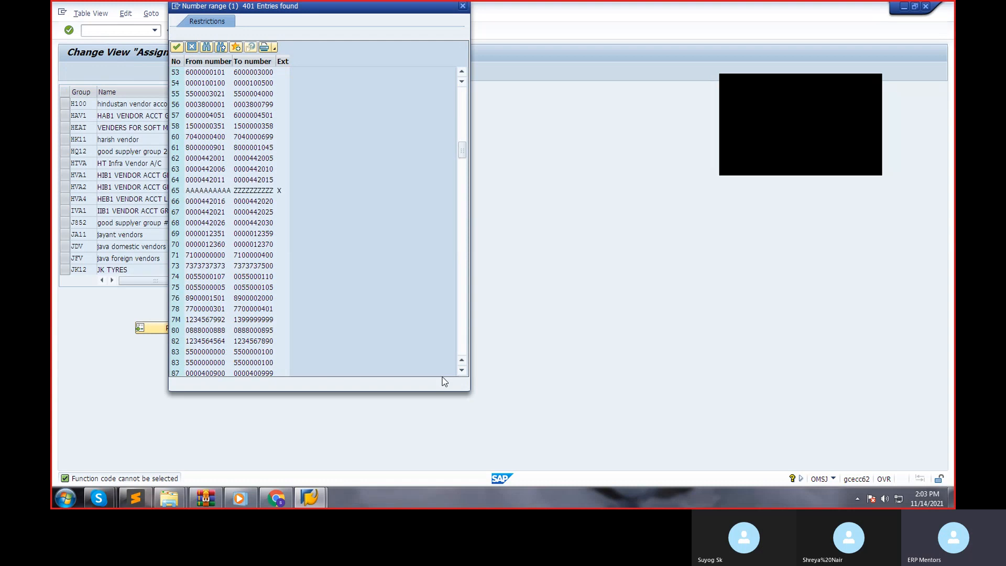
pyautogui.click(462, 100)
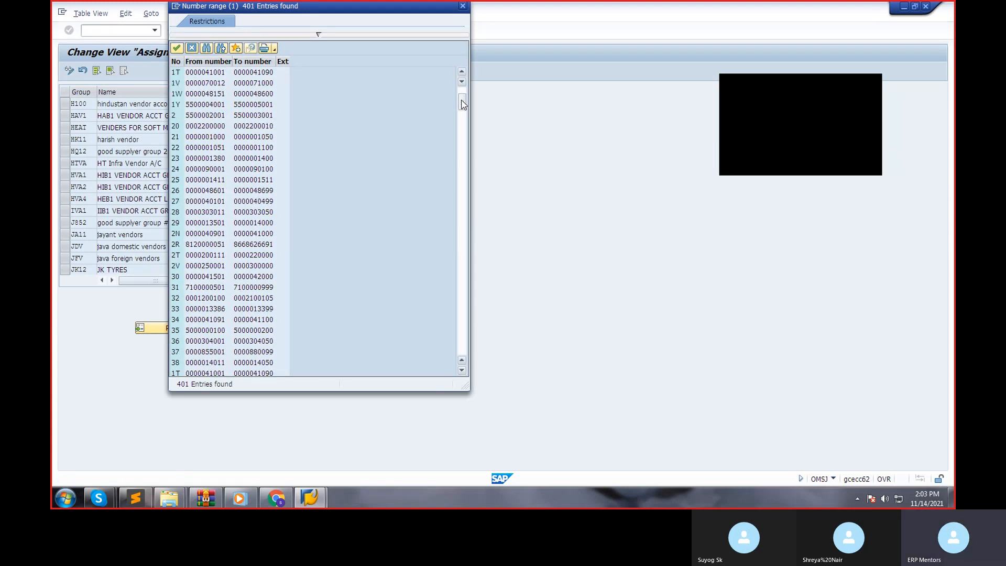
pyautogui.moveTo(461, 103); pyautogui.dragTo(464, 132)
pyautogui.moveTo(464, 181); pyautogui.dragTo(462, 346)
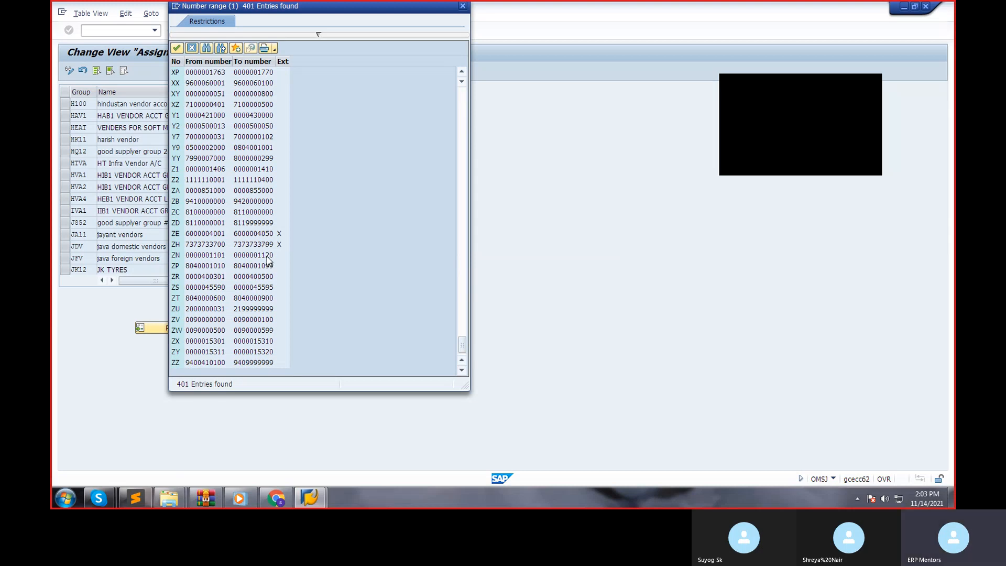
pyautogui.doubleClick(263, 233)
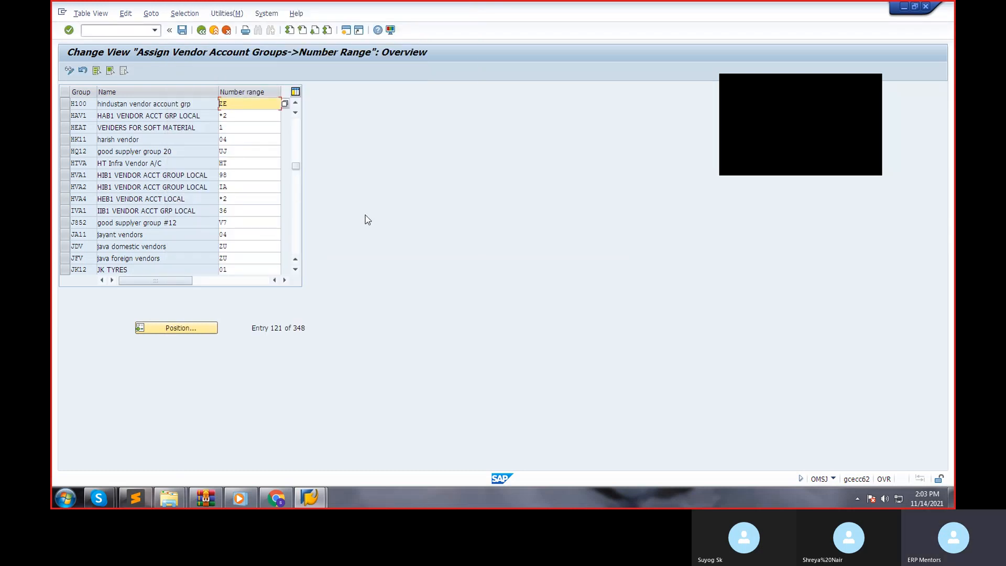
# Save the number range assignment, accept the save prompt and return to the SAP Easy Access screen.
pyautogui.hotkey('ctrl', 's')
pyautogui.click(217, 192)
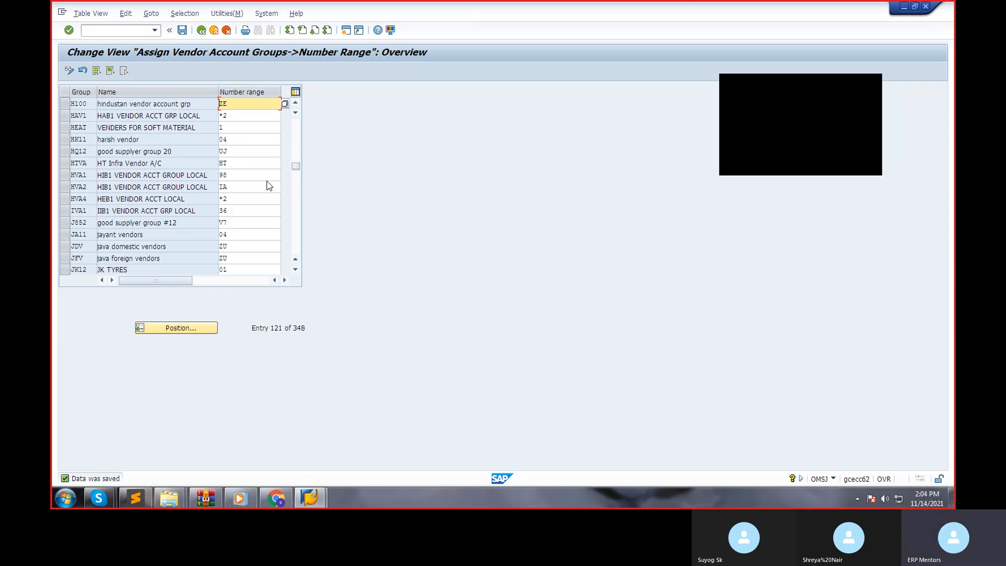
pyautogui.click(201, 30)
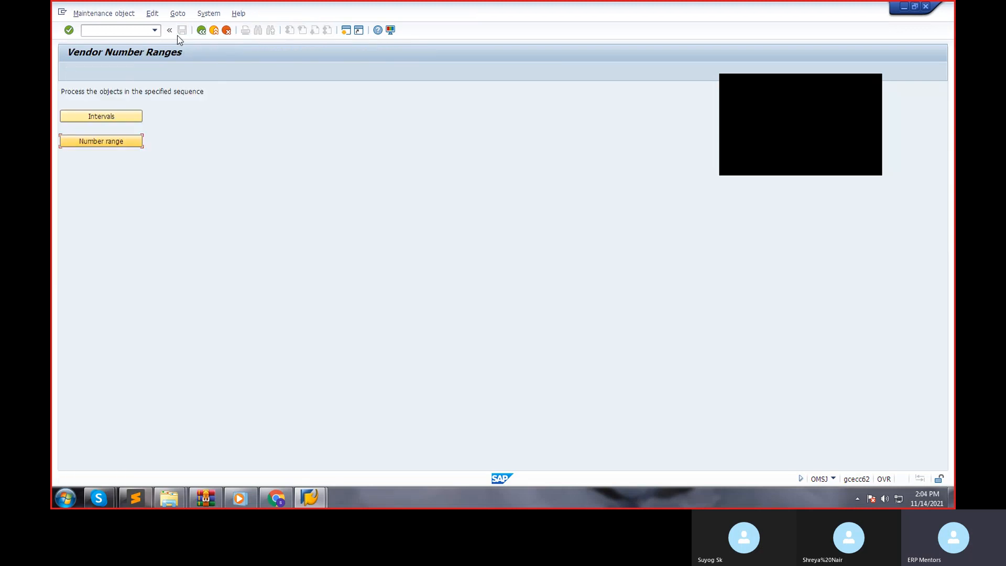
pyautogui.click(202, 31)
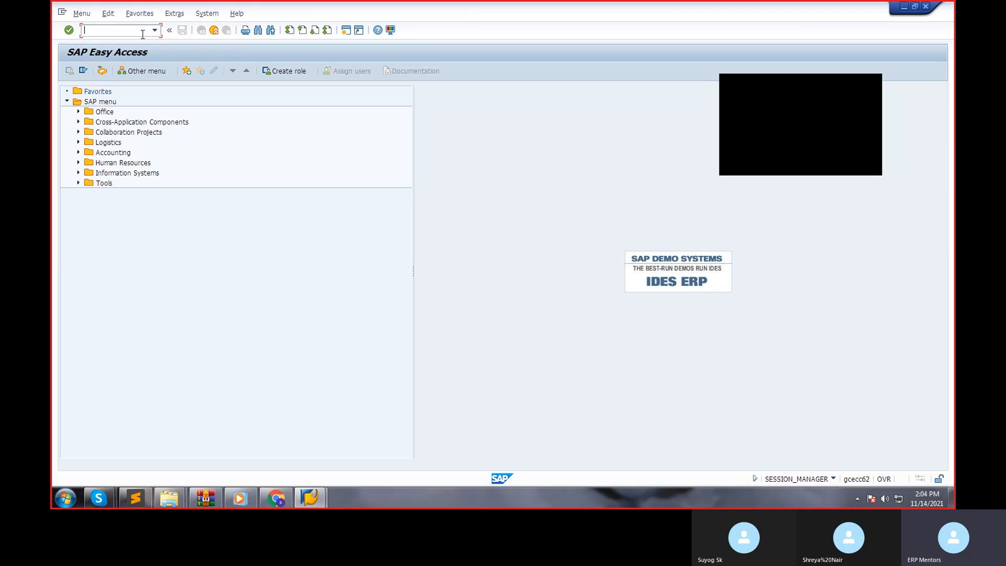
# Open central G/L account maintenance with transaction FS00.
pyautogui.write('FS00')
pyautogui.press('Return')
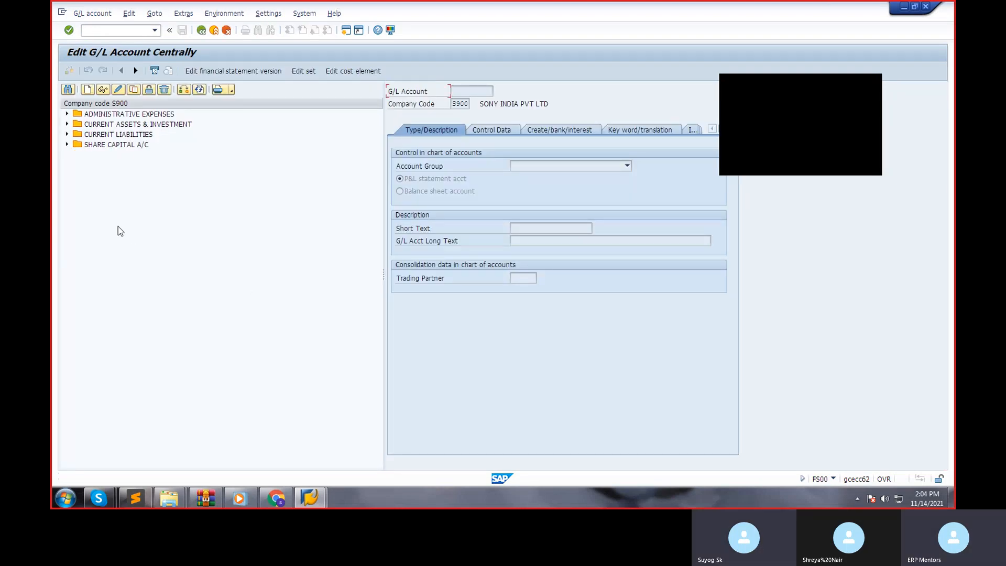
# Try to create G/L account 4000 in company code S900 under the Raw Materials Consumption A/C account group.
pyautogui.click(87, 92)
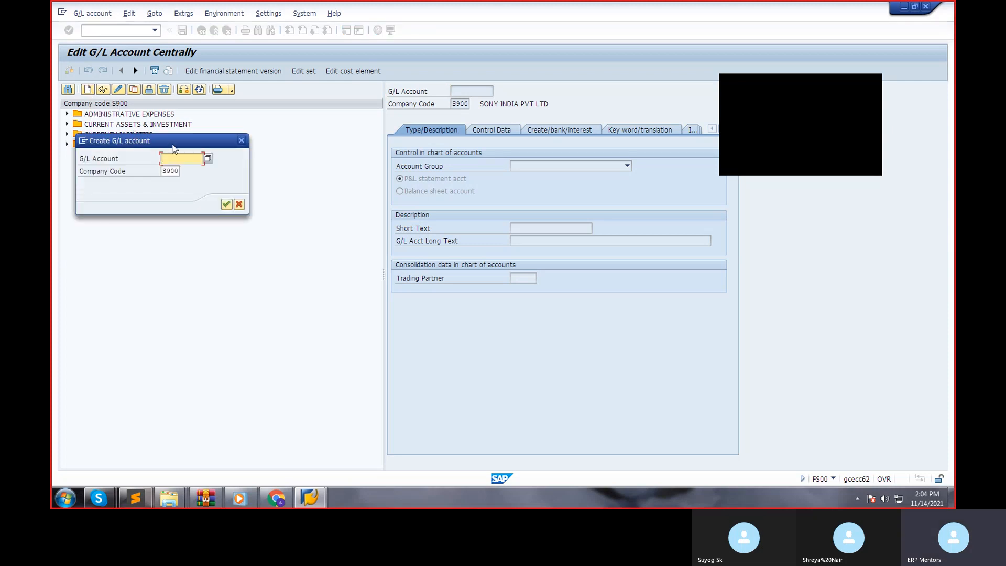
pyautogui.moveTo(168, 144); pyautogui.dragTo(255, 174)
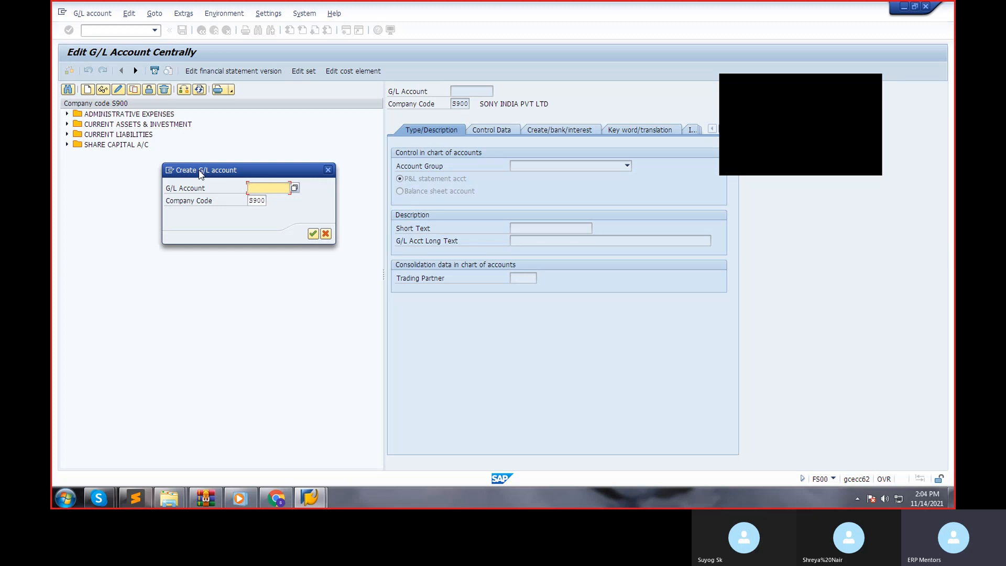
pyautogui.write('4000')
pyautogui.press('Return')
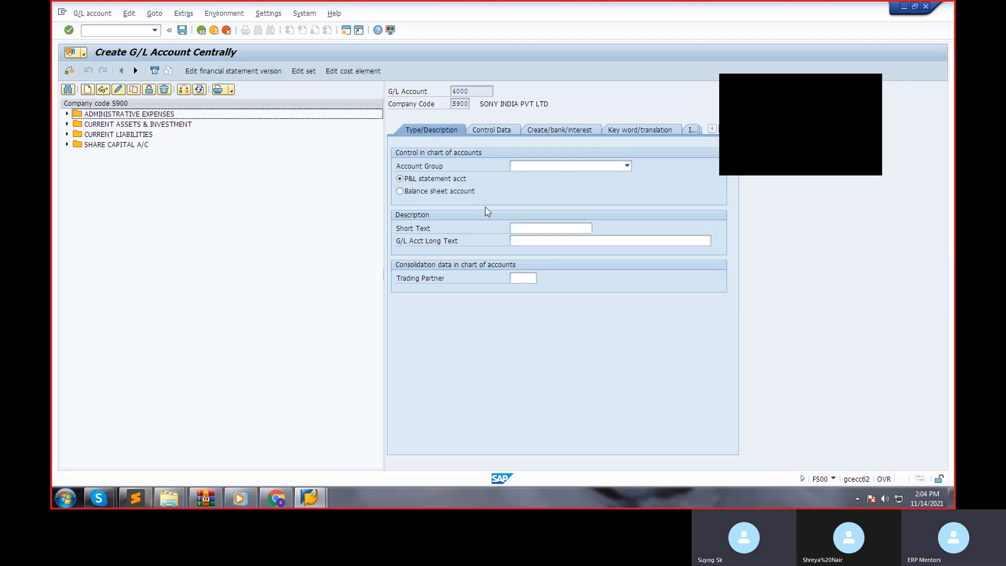
pyautogui.click(551, 167)
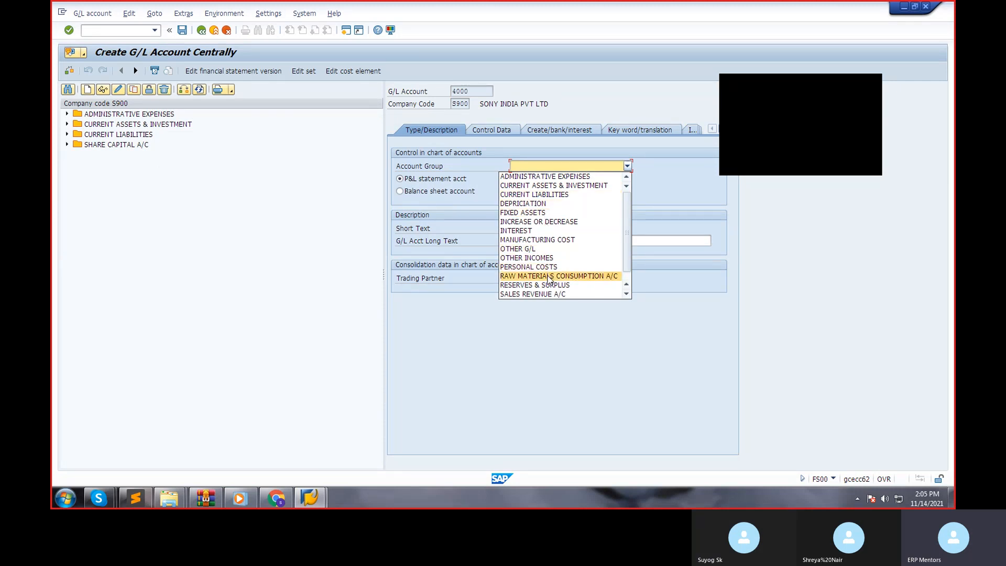
pyautogui.click(549, 276)
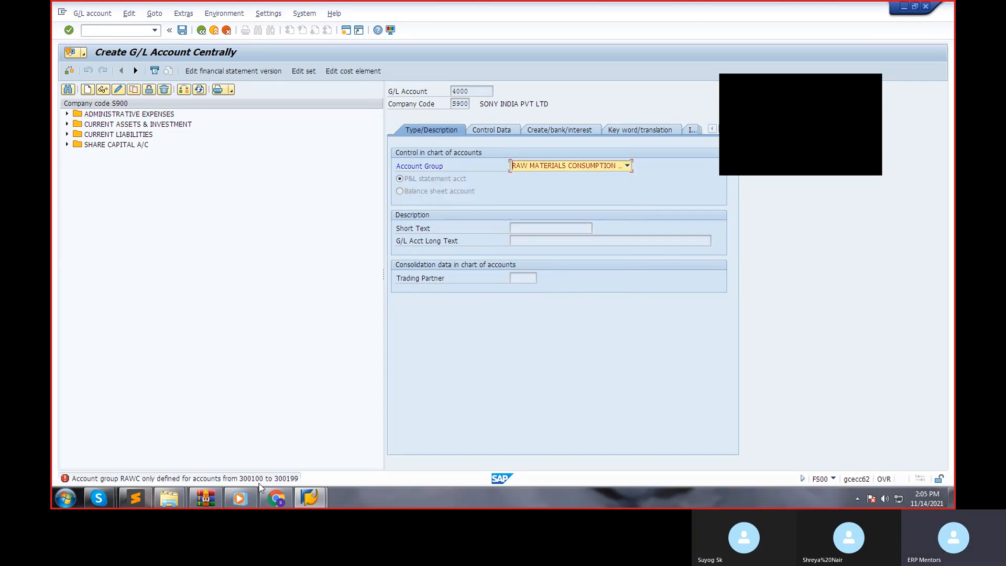
pyautogui.click(586, 172)
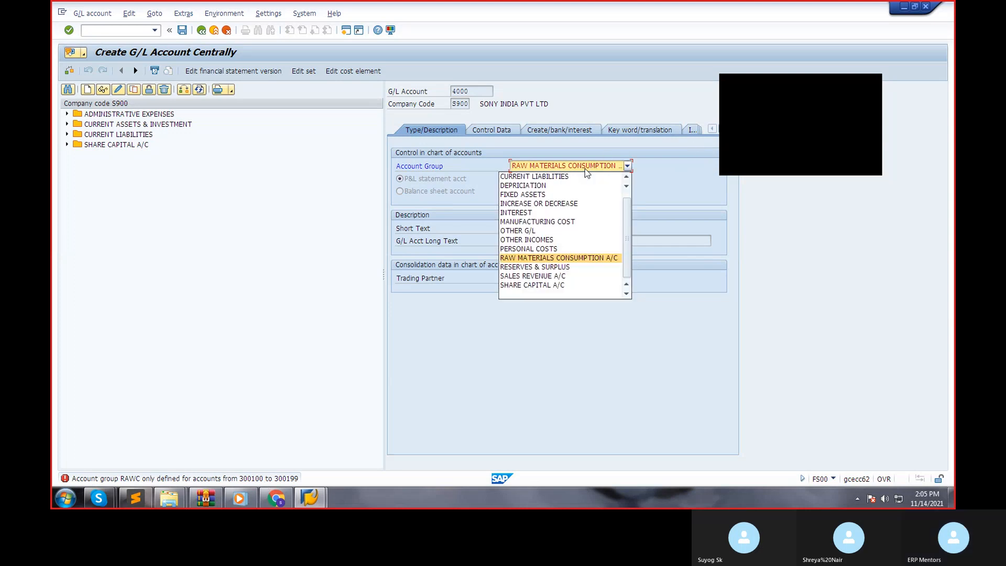
pyautogui.click(560, 295)
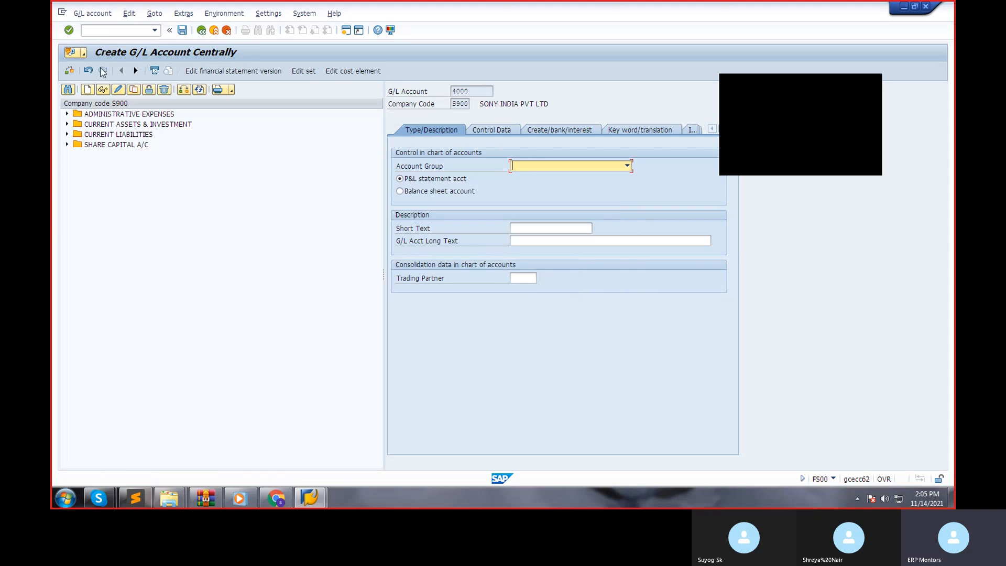
# Start a new G/L account 300100, discarding the unsaved entry, and assign it the Raw Materials Consumption A/C account group.
pyautogui.click(89, 88)
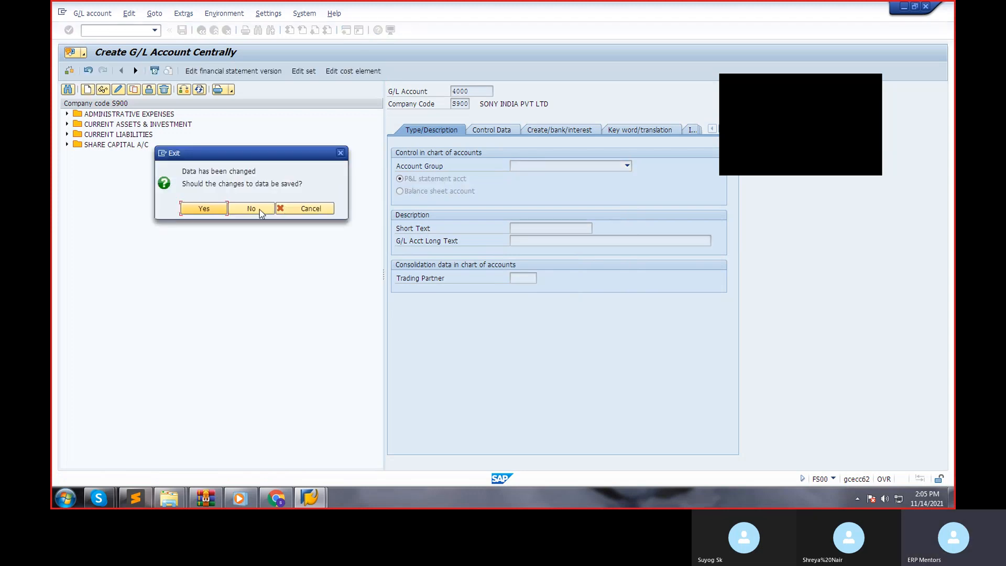
pyautogui.click(259, 209)
pyautogui.write('300100')
pyautogui.press('Return')
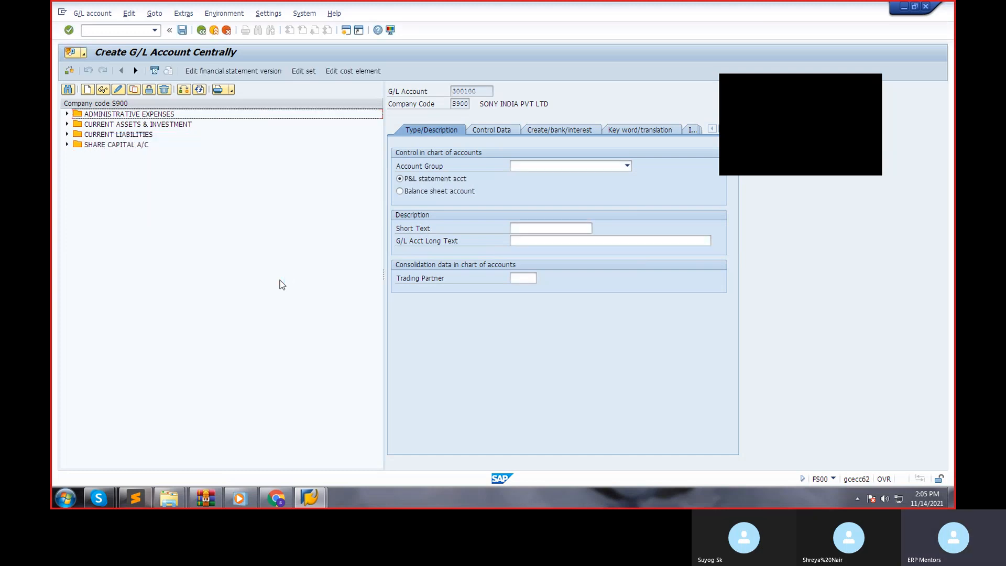
pyautogui.click(584, 168)
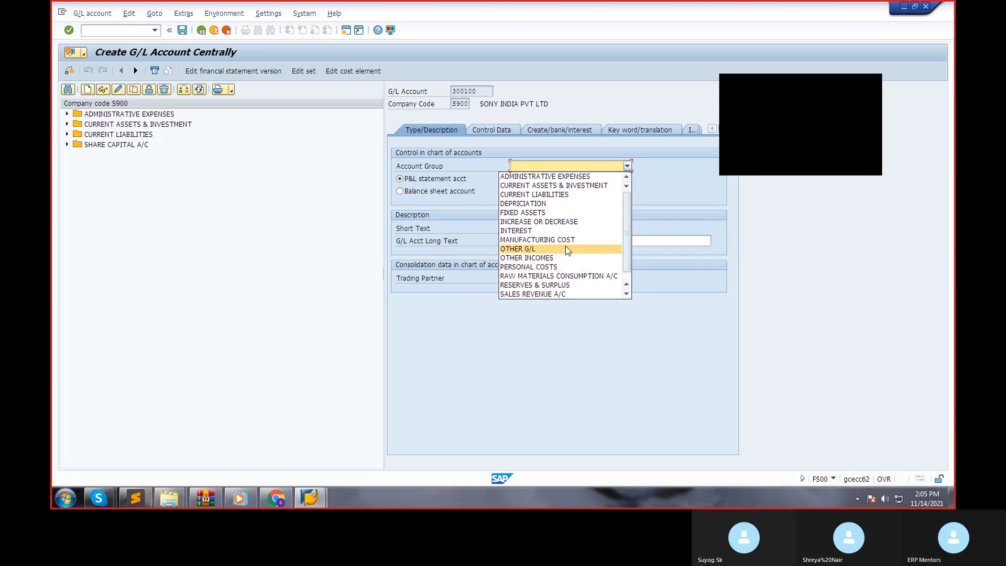
pyautogui.scroll(-1, 568, 251)
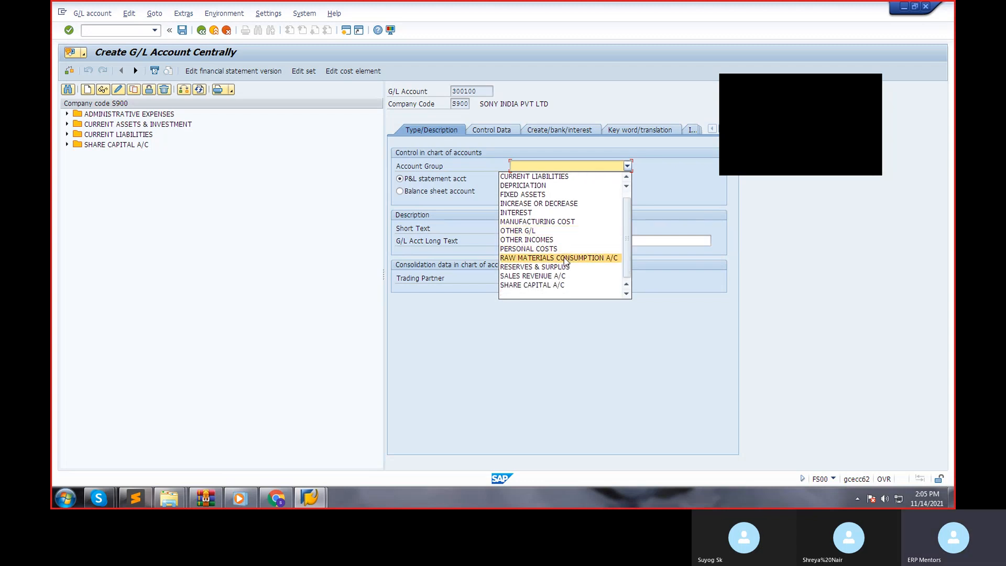
pyautogui.click(566, 261)
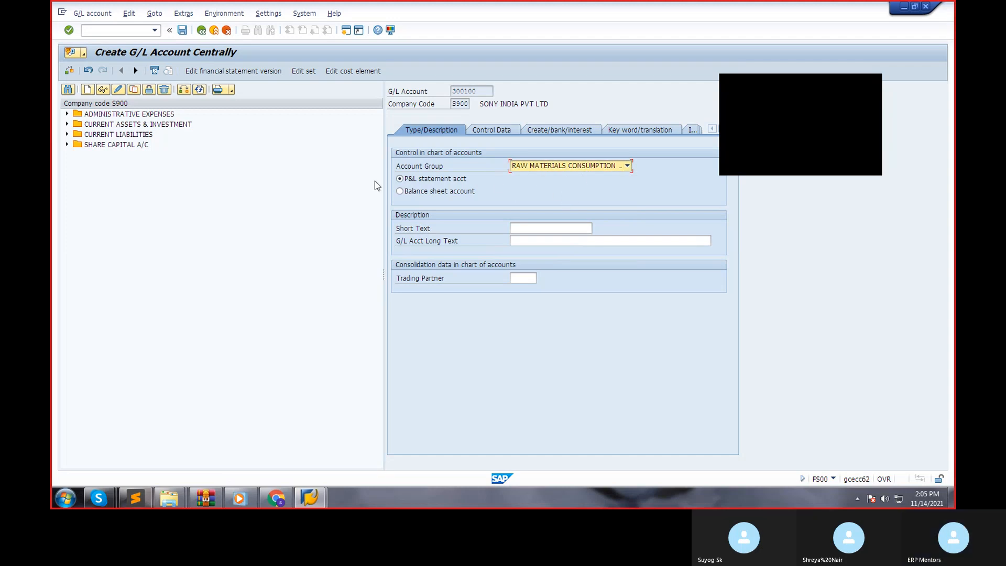
# Enter RAW MATL CONS as the account's short text and RAW MATL CONSUMPTION A/C as its long text.
pyautogui.click(520, 227)
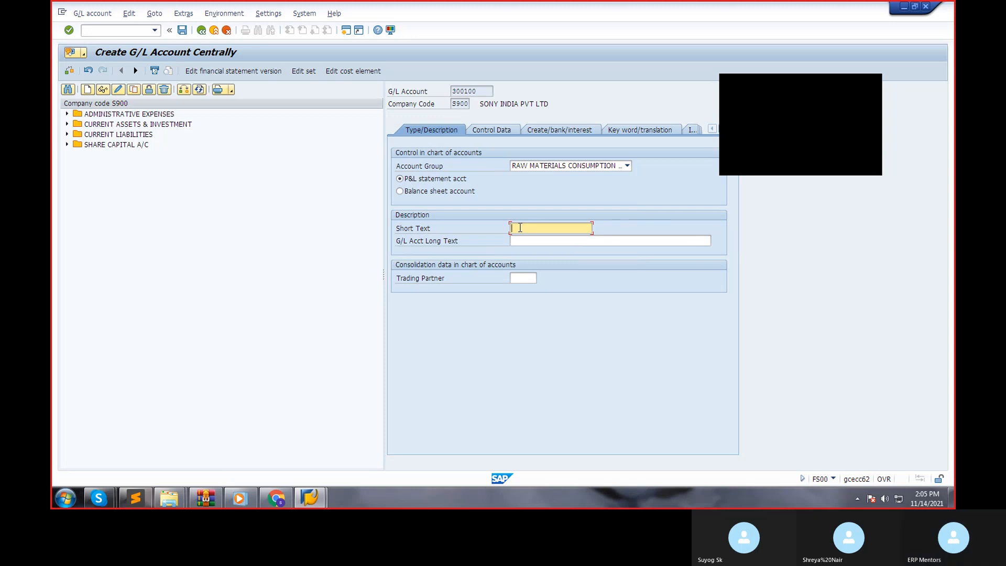
pyautogui.write('RAM')
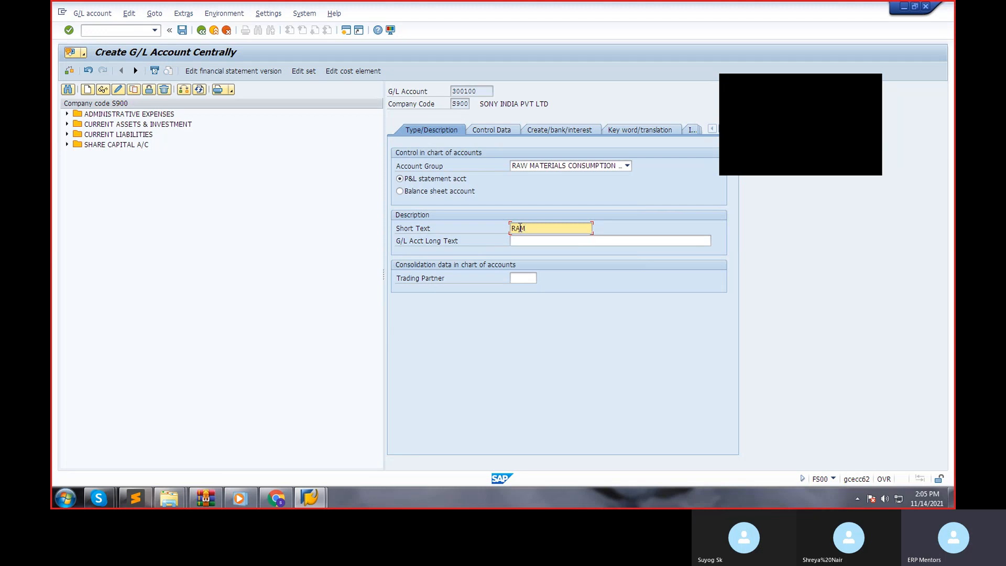
pyautogui.write(' MATL CONS')
pyautogui.press('Tab')
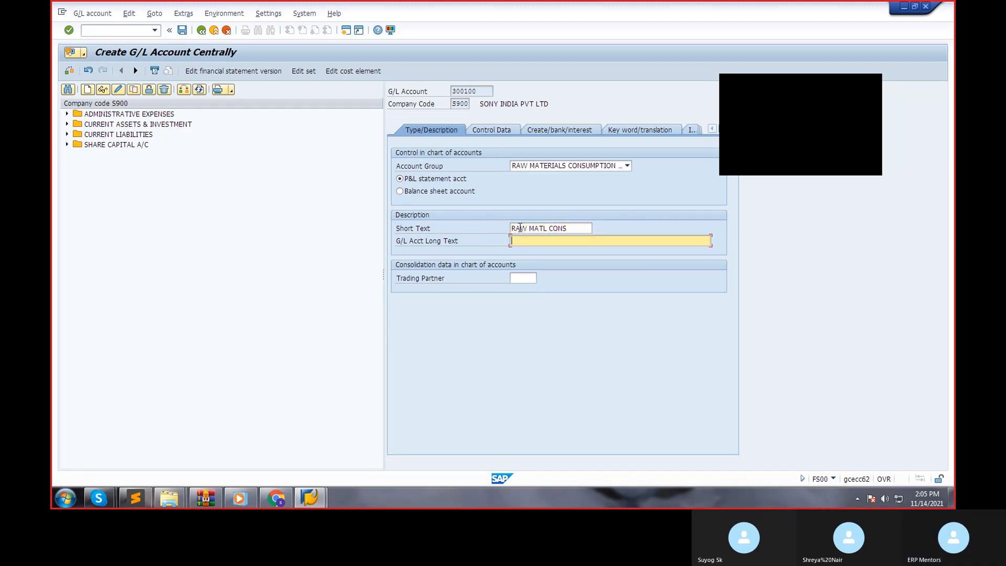
pyautogui.write('RAWM')
pyautogui.press('BackSpace')
pyautogui.write('MATL S')
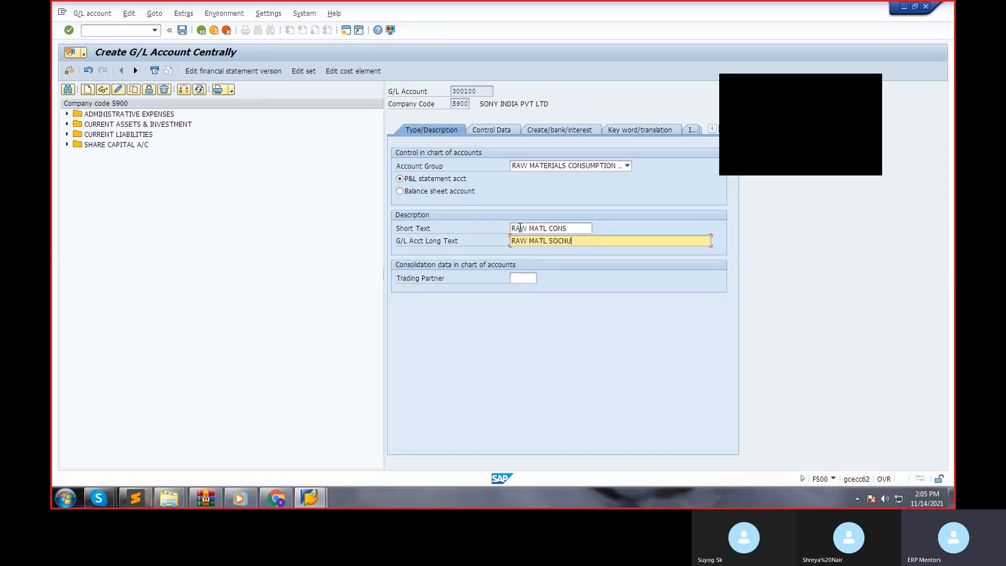
pyautogui.press('BackSpace')
pyautogui.write('CON')
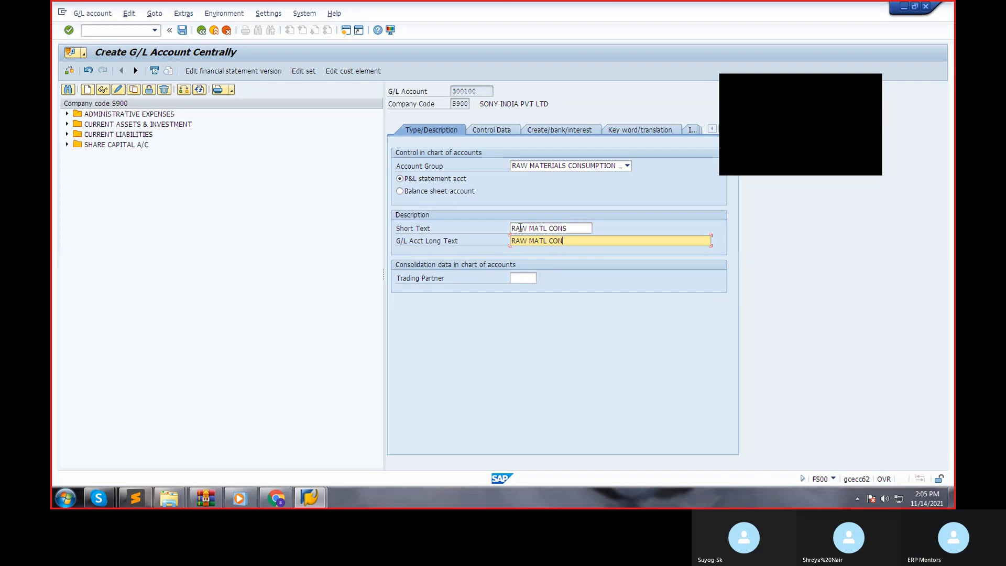
pyautogui.write('SUMPTION A/C')
# In the control data, enable only balances in local currency, set the tax category to only input tax allowed, and allow posting without tax.
pyautogui.click(499, 131)
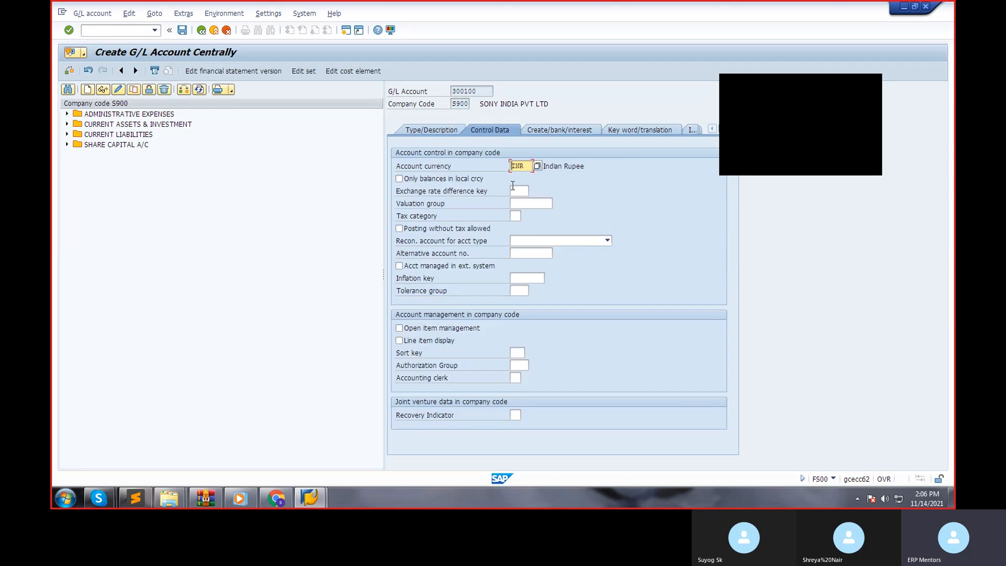
pyautogui.click(406, 181)
pyautogui.click(520, 217)
pyautogui.click(525, 216)
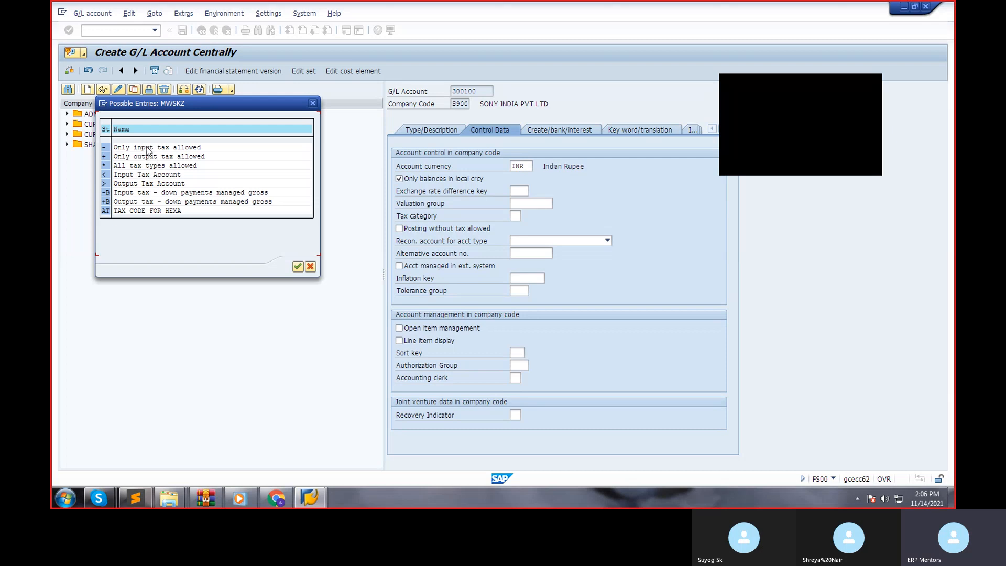
pyautogui.click(143, 174)
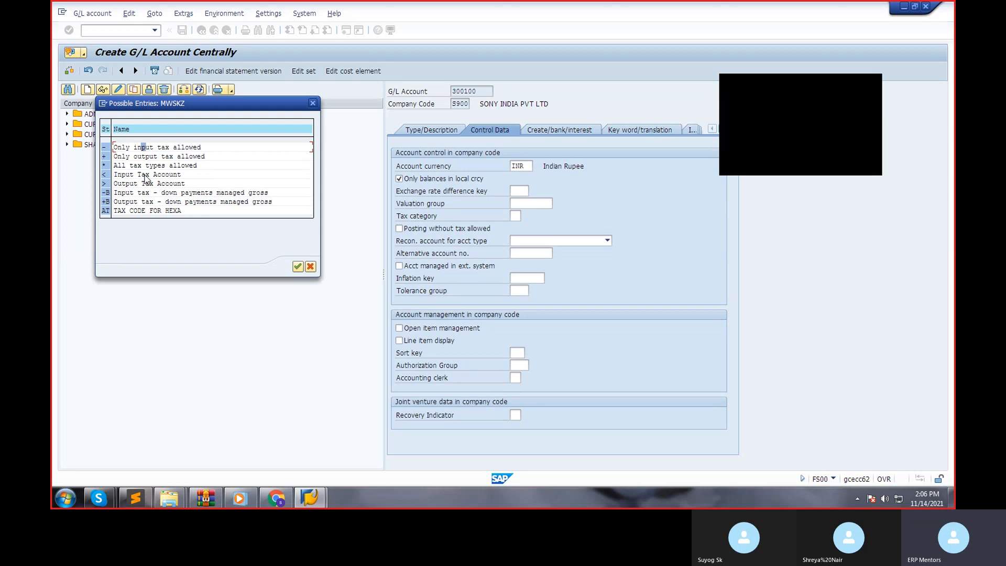
pyautogui.doubleClick(138, 148)
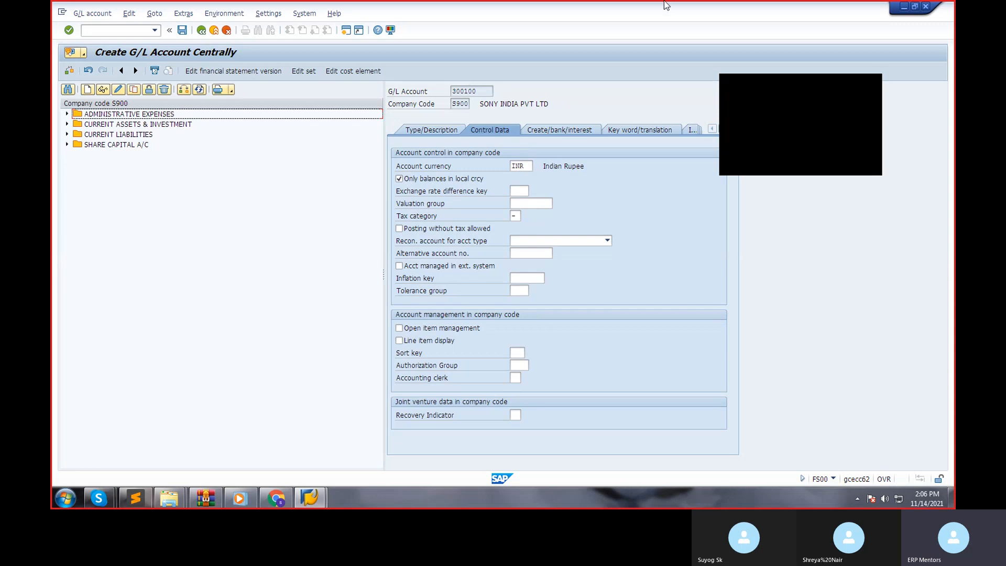
pyautogui.click(400, 230)
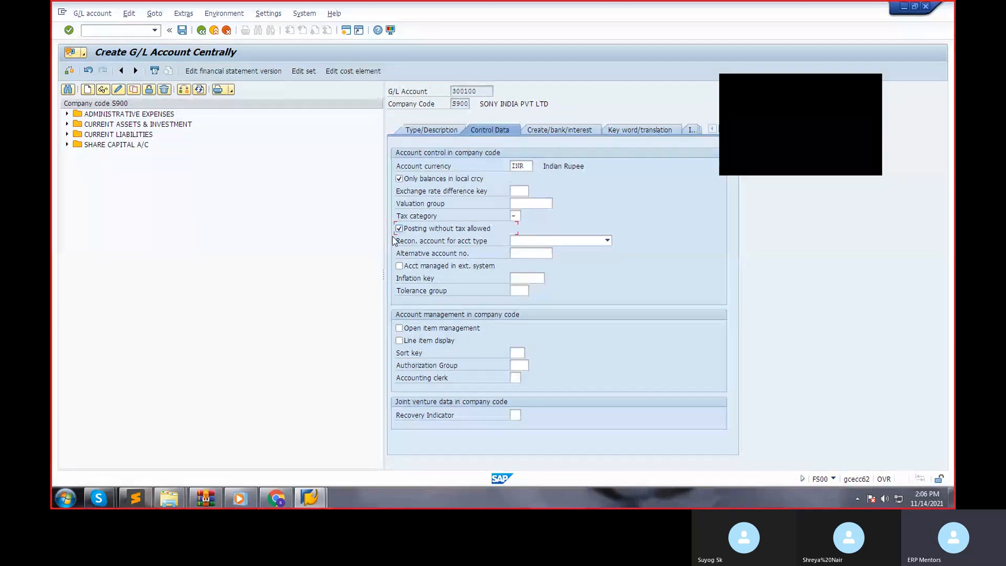
# Enable line item display for the account and set its sort key to 001, Posting date.
pyautogui.click(399, 341)
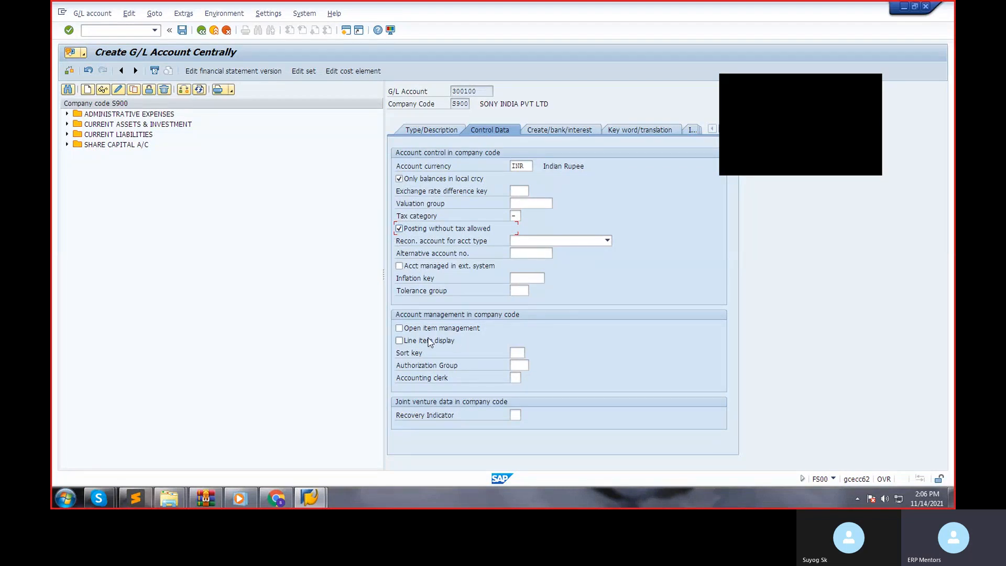
pyautogui.click(516, 352)
pyautogui.write('001')
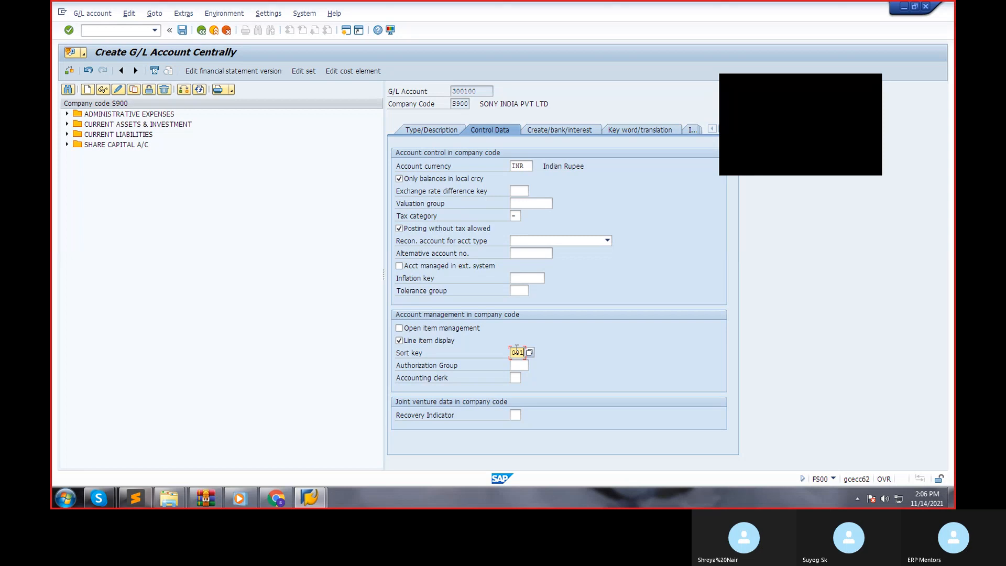
pyautogui.click(530, 351)
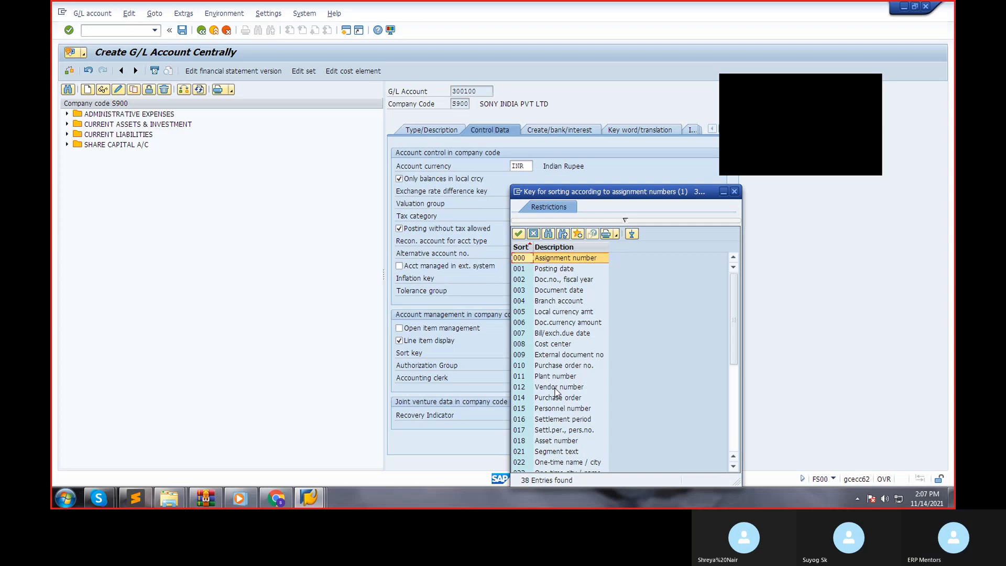
pyautogui.click(556, 387)
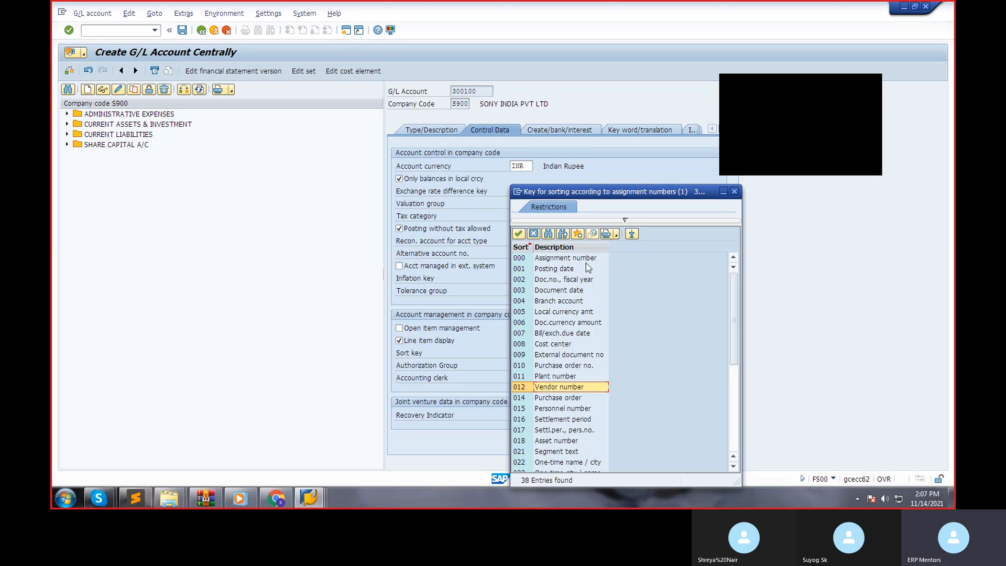
pyautogui.click(562, 270)
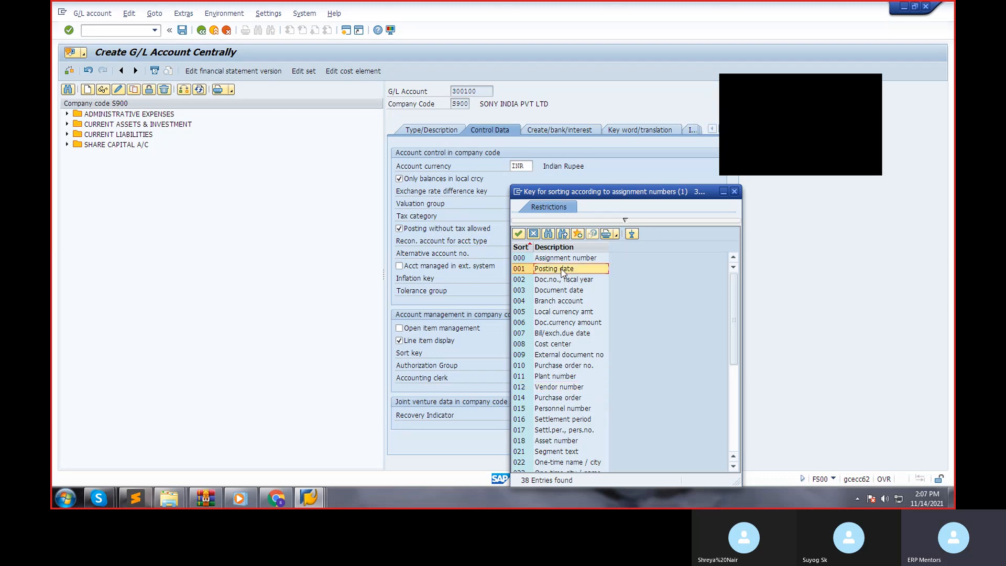
pyautogui.doubleClick(561, 270)
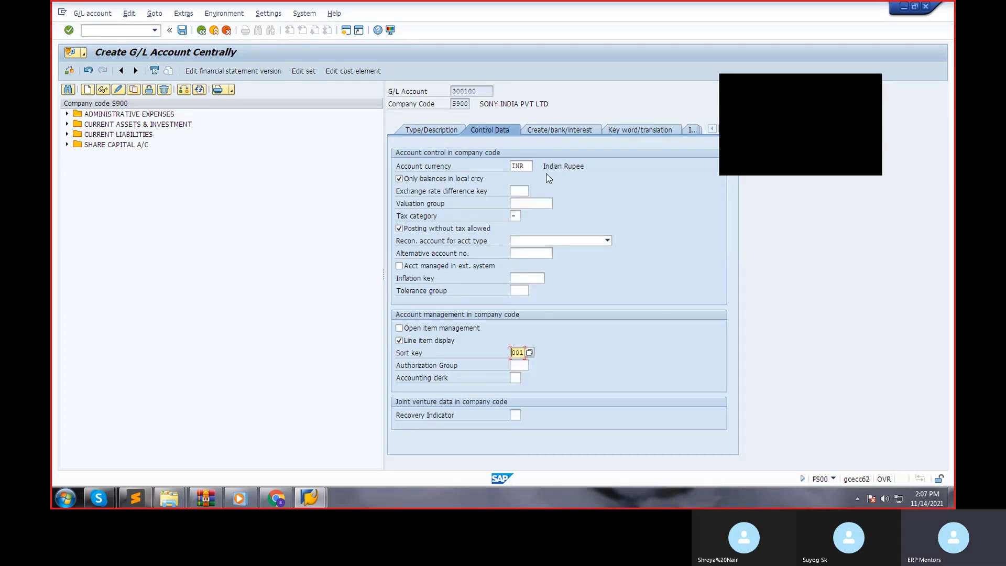
# Assign field status group G003, Material consumption accounts, and save G/L account 300100.
pyautogui.click(547, 134)
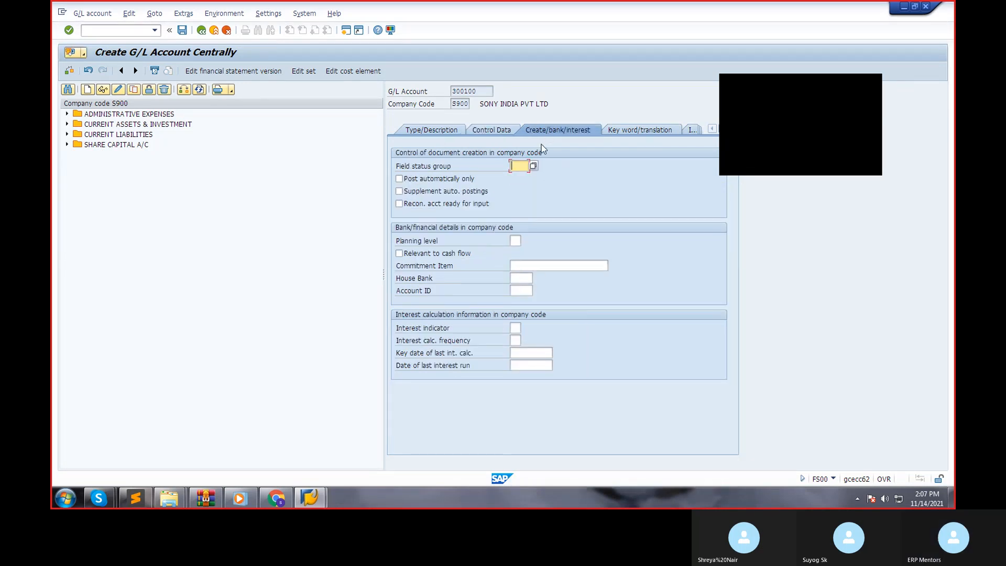
pyautogui.click(532, 165)
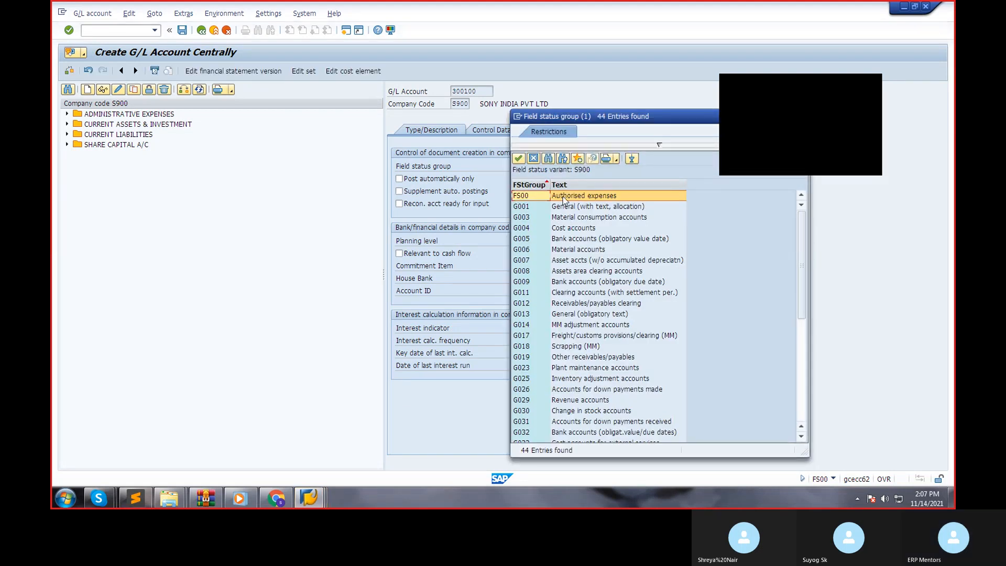
pyautogui.click(564, 207)
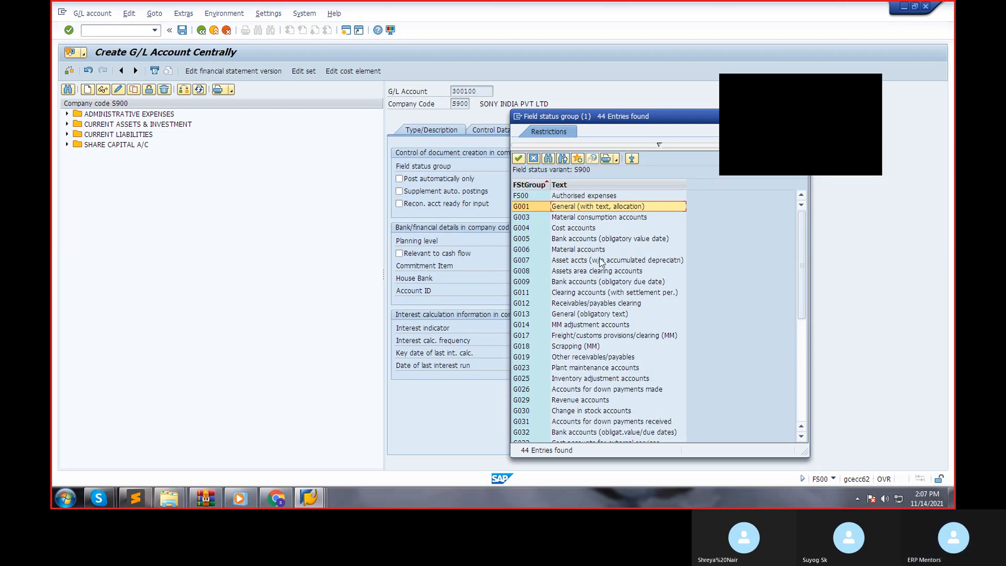
pyautogui.click(586, 218)
pyautogui.doubleClick(585, 217)
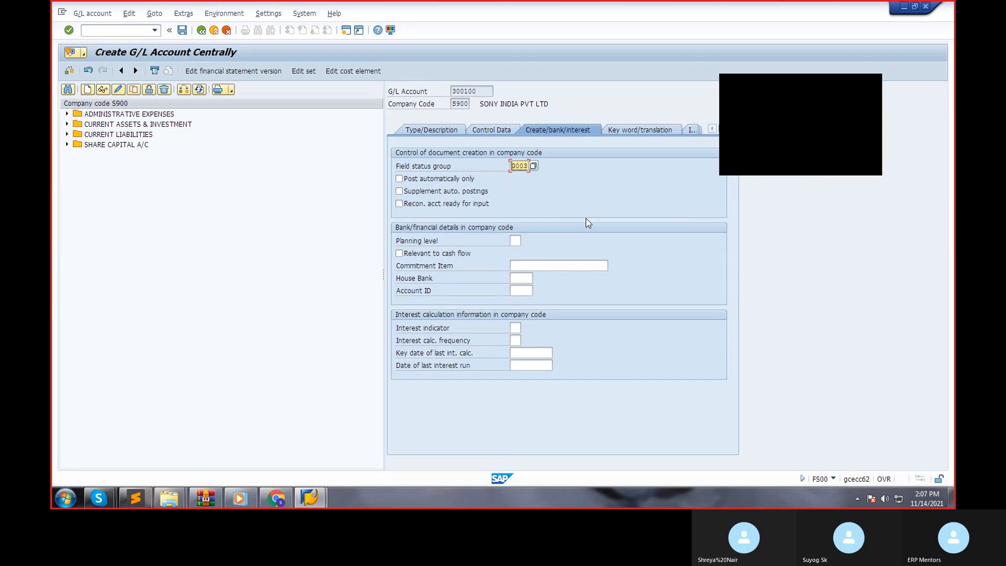
pyautogui.click(184, 31)
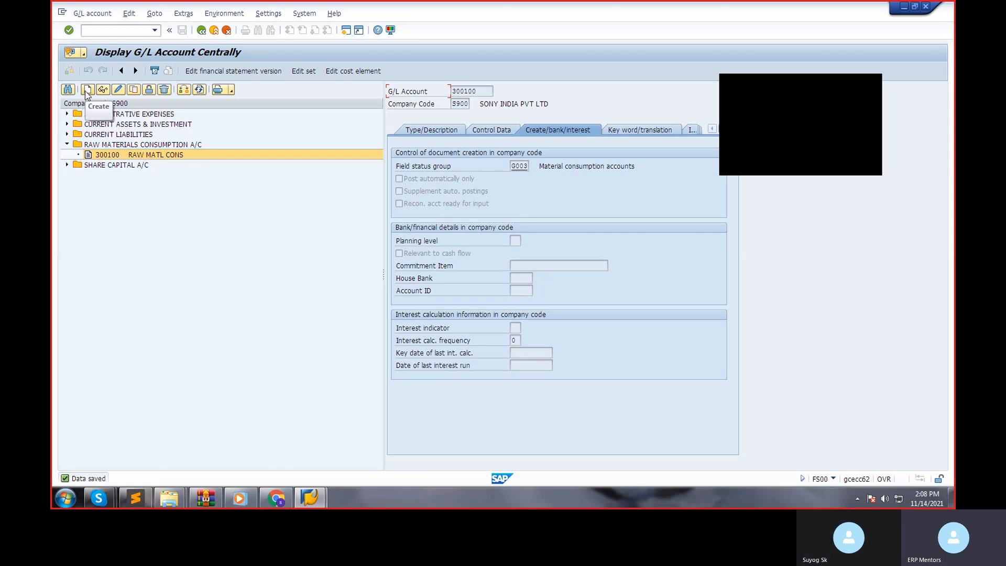
# Start creating G/L account 100301 in company code S900, checking the existing current liabilities accounts first.
pyautogui.click(67, 134)
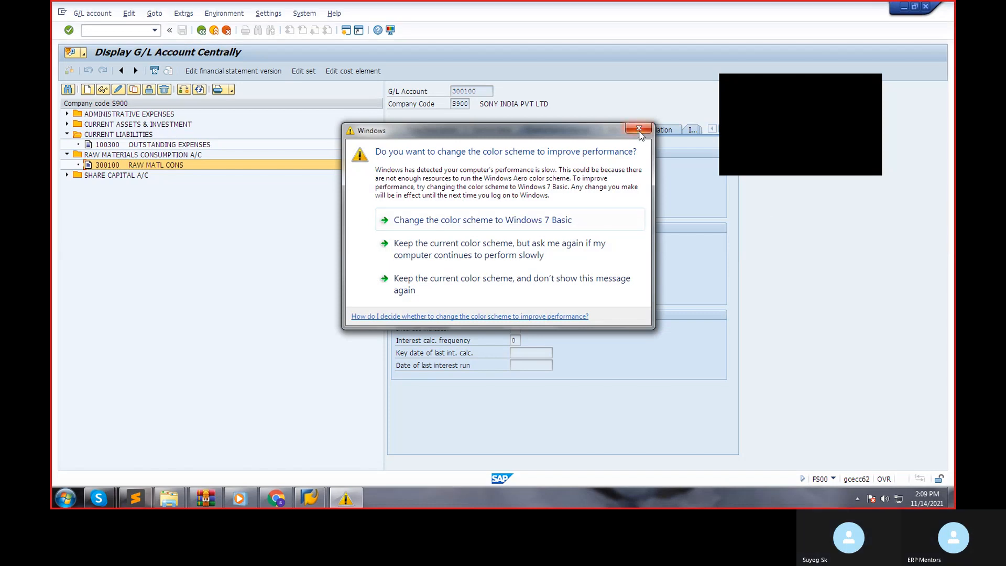
pyautogui.click(639, 128)
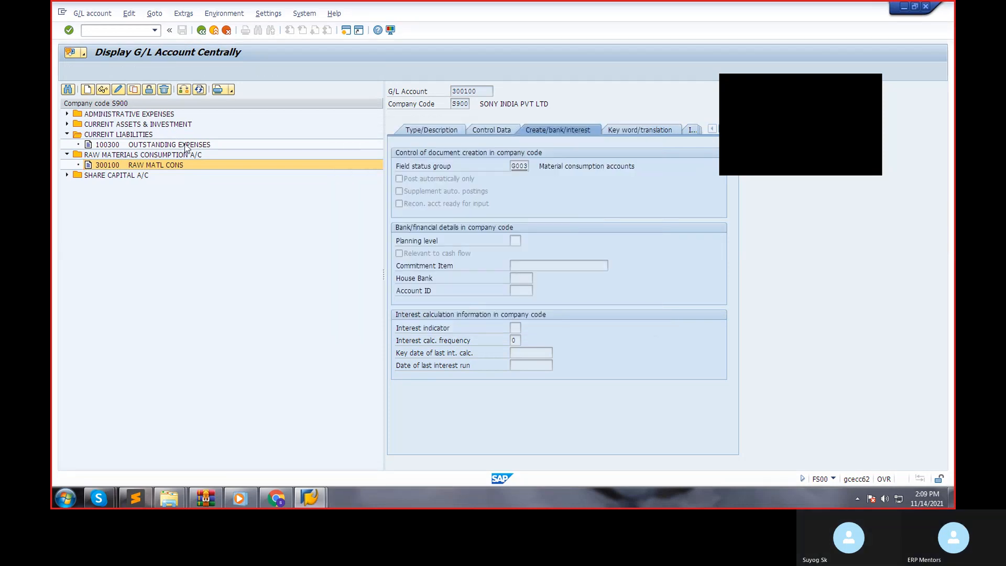
pyautogui.click(87, 90)
pyautogui.write('100301')
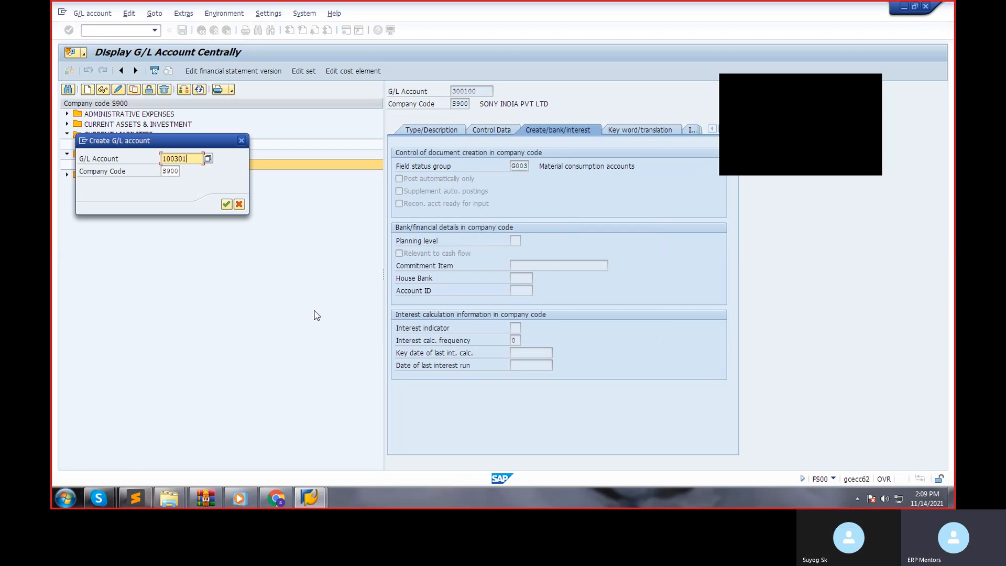
pyautogui.press('Return')
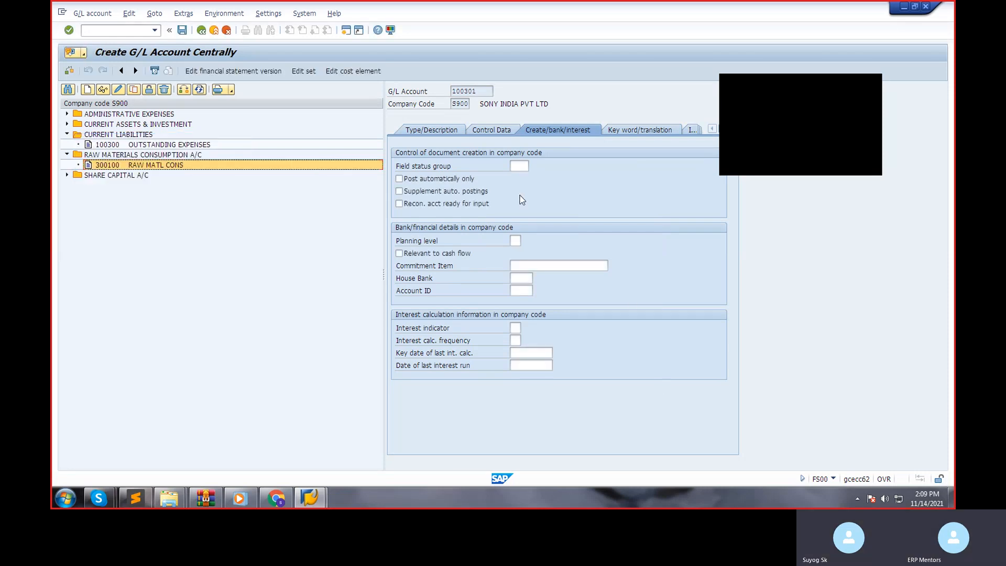
# Assign the account to the CURRENT LIABILITIES account group and classify it as a balance sheet account.
pyautogui.click(443, 134)
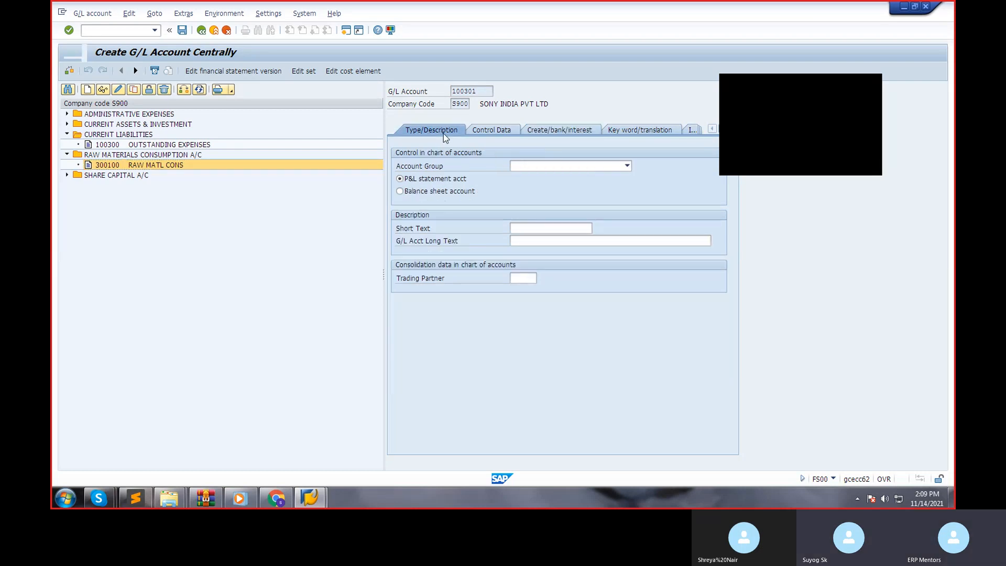
pyautogui.click(596, 167)
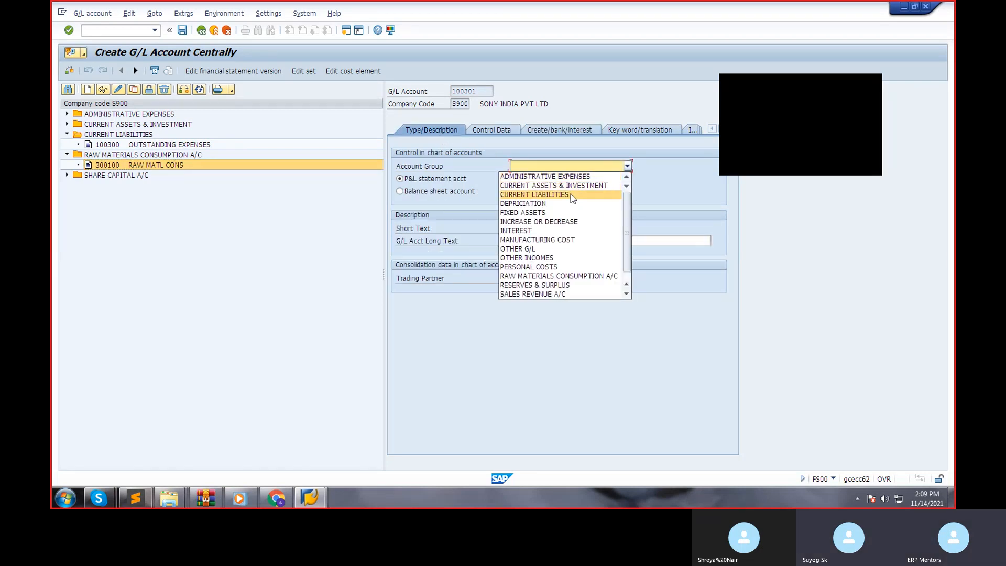
pyautogui.click(556, 195)
pyautogui.click(465, 191)
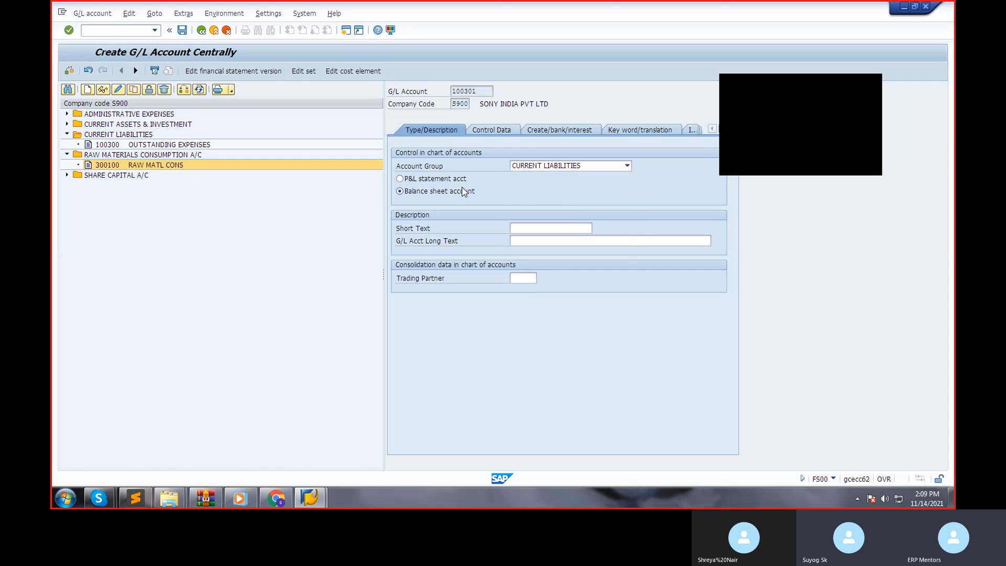
# Enter ACCOUNTS PAYABLES as the account's short text and ACCOUNTS PAYABLES A/C as its long text.
pyautogui.click(531, 229)
pyautogui.write('TRADE')
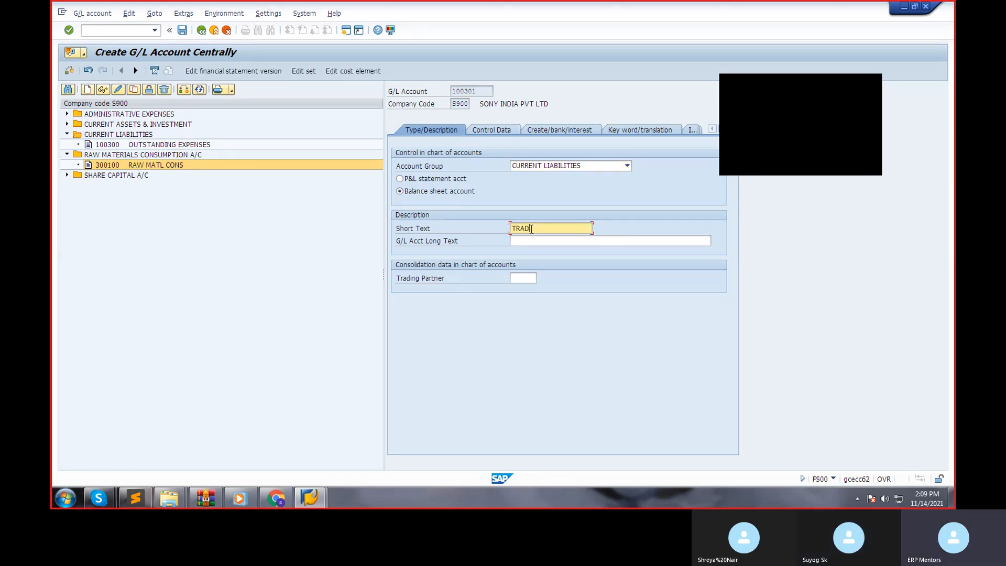
pyautogui.press('BackSpace')
pyautogui.press('BackSpace')
pyautogui.press('BackSpace')
pyautogui.press('BackSpace')
pyautogui.press('BackSpace')
pyautogui.write('acc')
pyautogui.press('BackSpace')
pyautogui.press('BackSpace')
pyautogui.press('BackSpace')
pyautogui.write('ACCOUNTS PAYABLES')
pyautogui.press('Tab')
pyautogui.write('ACCOUNTS PA')
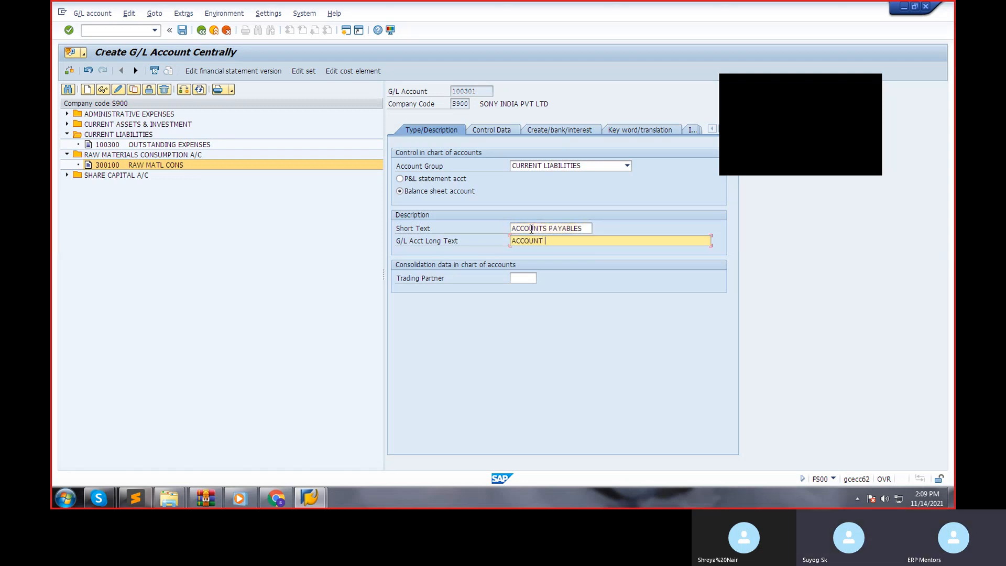
pyautogui.press('BackSpace')
pyautogui.press('BackSpace')
pyautogui.press('BackSpace')
pyautogui.press('BackSpace')
pyautogui.write('TS PAYABLES A/C')
pyautogui.click(590, 164)
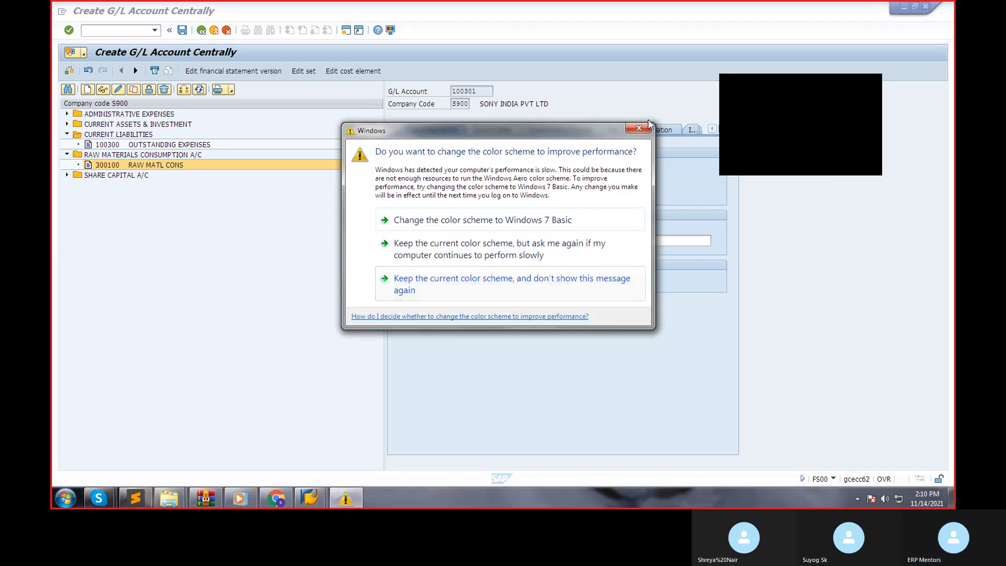
pyautogui.click(643, 131)
pyautogui.click(558, 167)
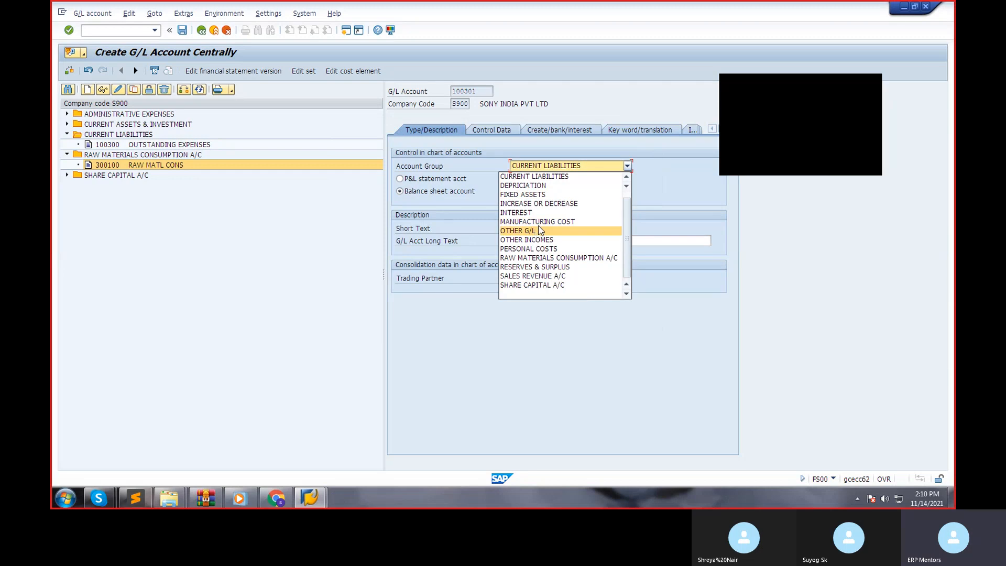
pyautogui.scroll(1, 591, 220)
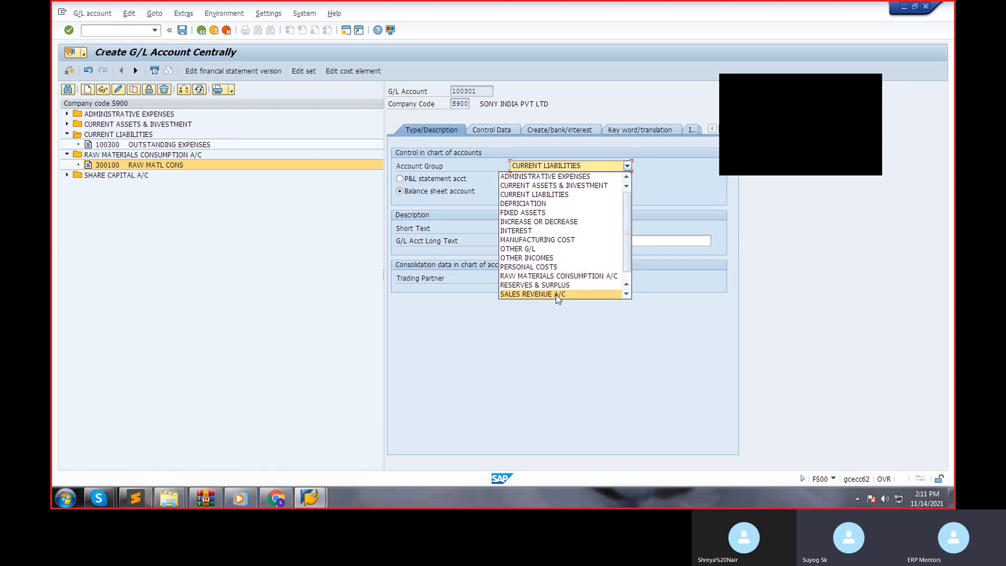
pyautogui.click(318, 276)
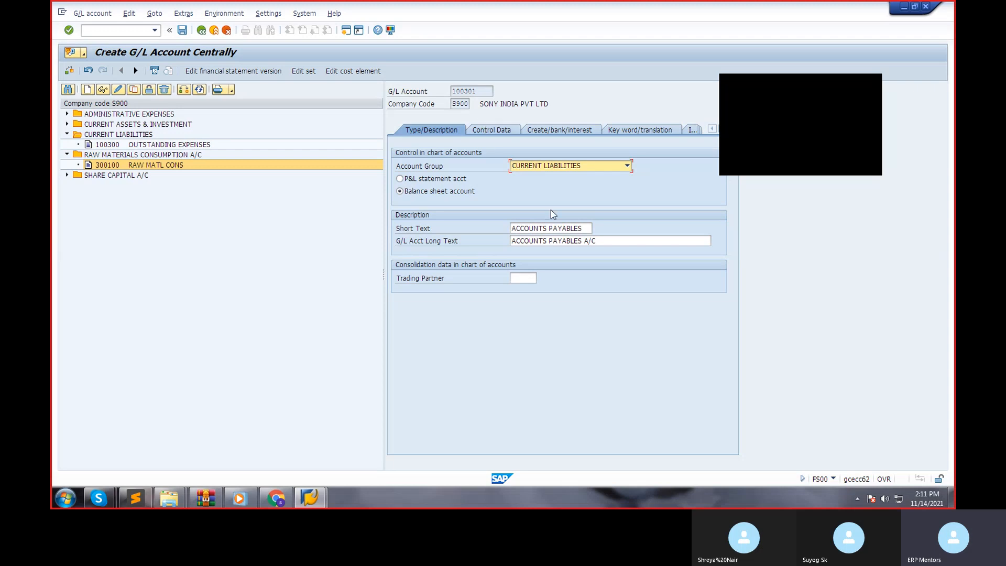
# In the control data, set the tax category to only input tax allowed and allow posting without tax.
pyautogui.click(502, 131)
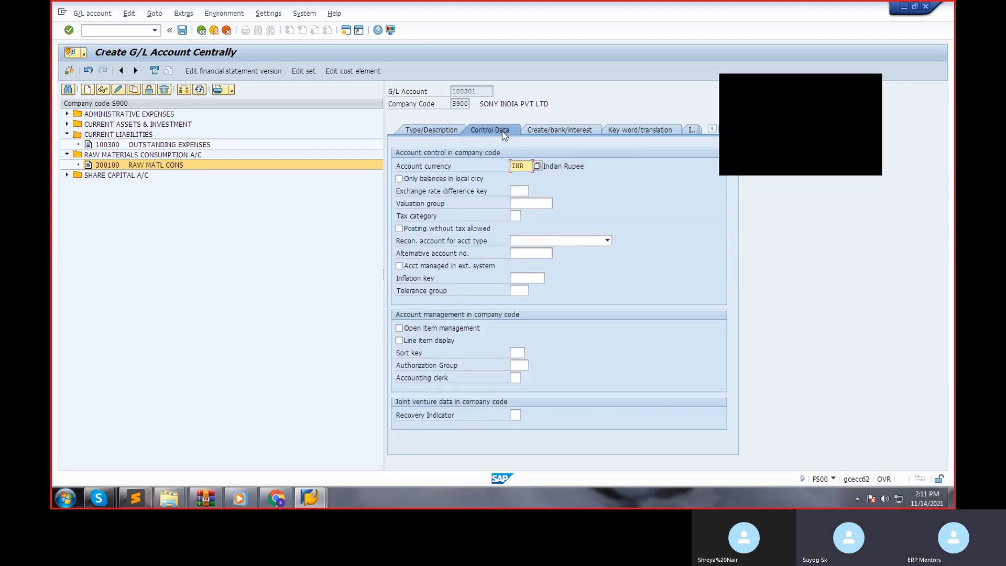
pyautogui.click(398, 179)
pyautogui.click(525, 216)
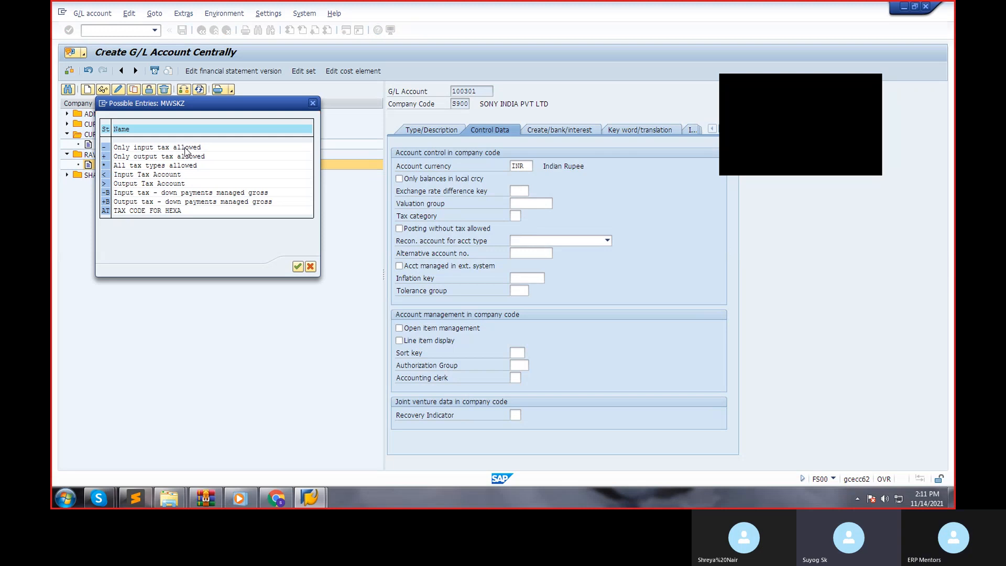
pyautogui.doubleClick(185, 149)
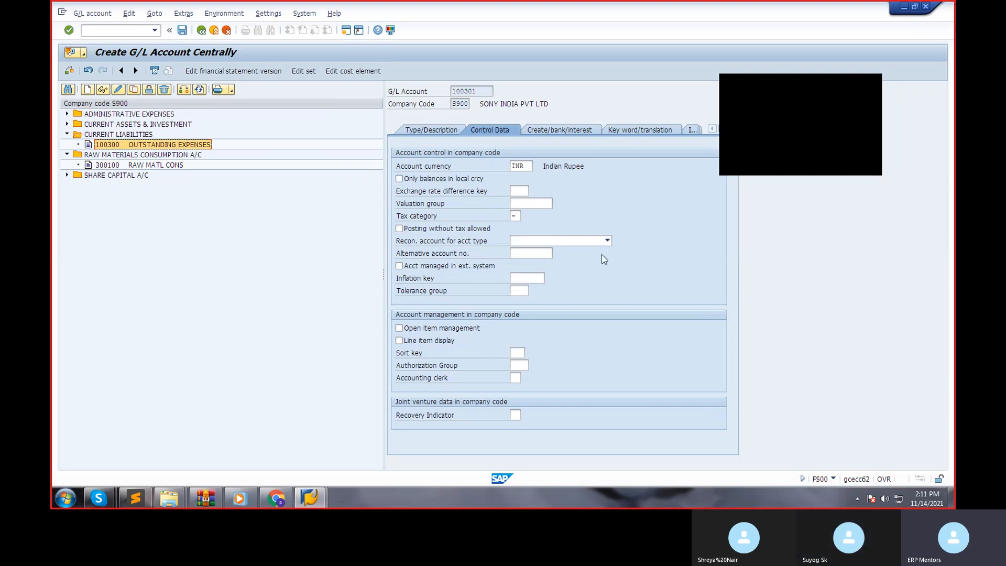
pyautogui.click(414, 231)
pyautogui.click(414, 232)
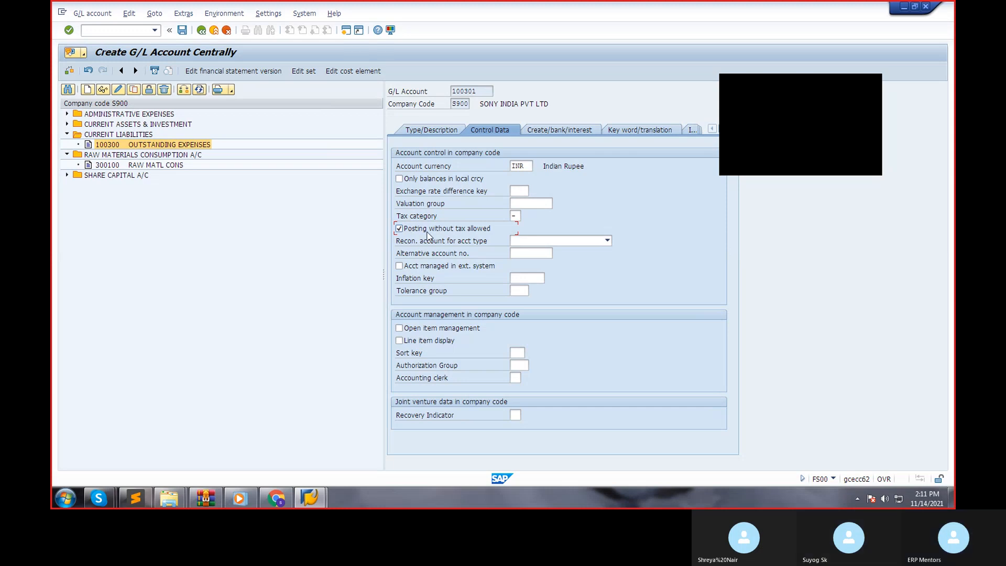
# Make the account a reconciliation account for the account type Vendors.
pyautogui.click(555, 242)
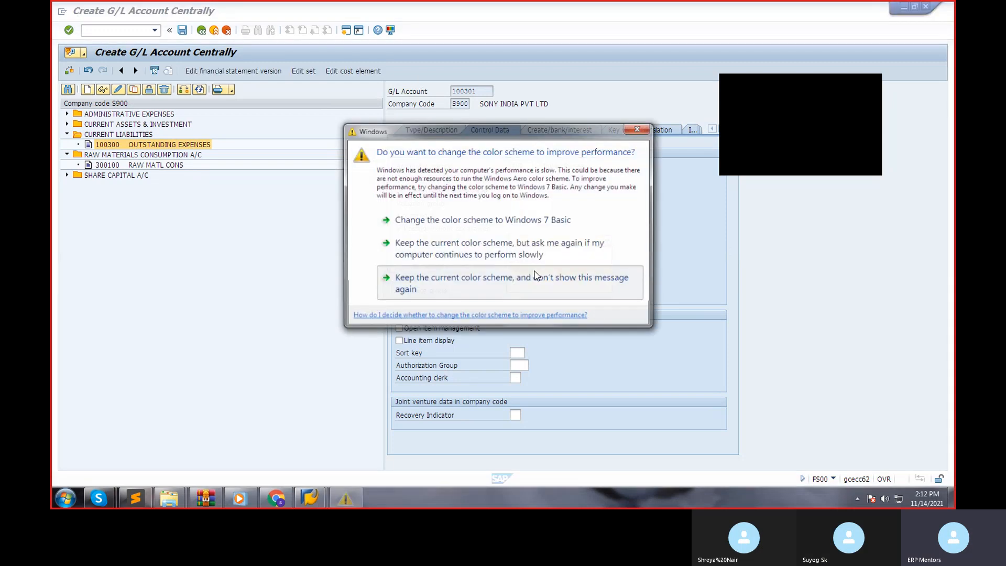
pyautogui.click(535, 271)
pyautogui.click(525, 238)
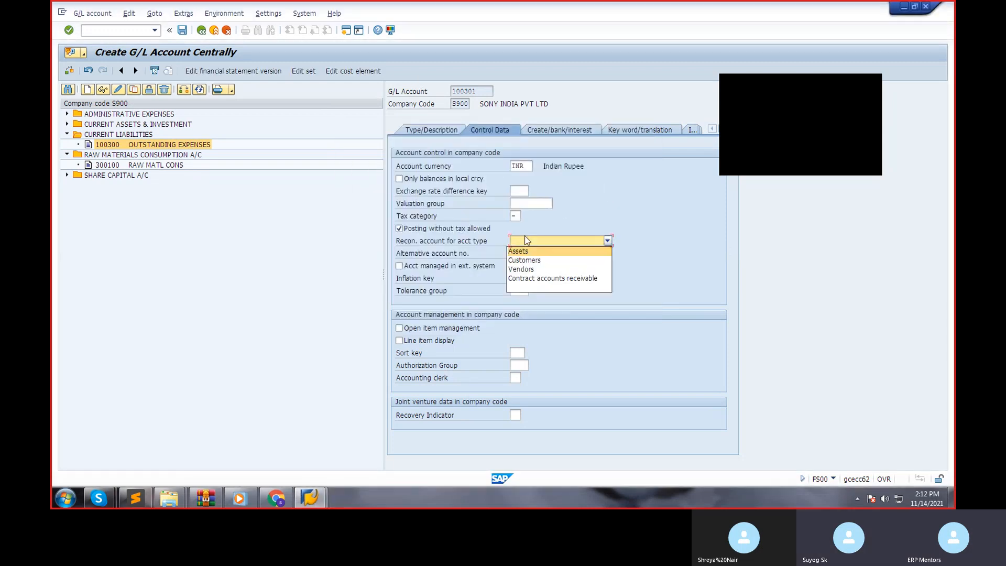
pyautogui.click(527, 268)
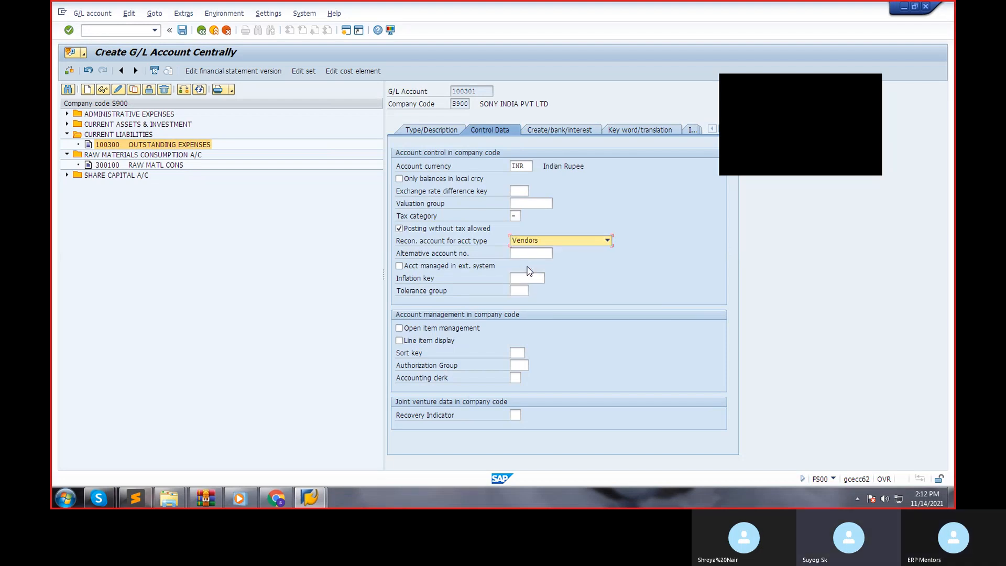
# Enable line item display for the account and set its sort key to 012, Vendor number.
pyautogui.click(411, 339)
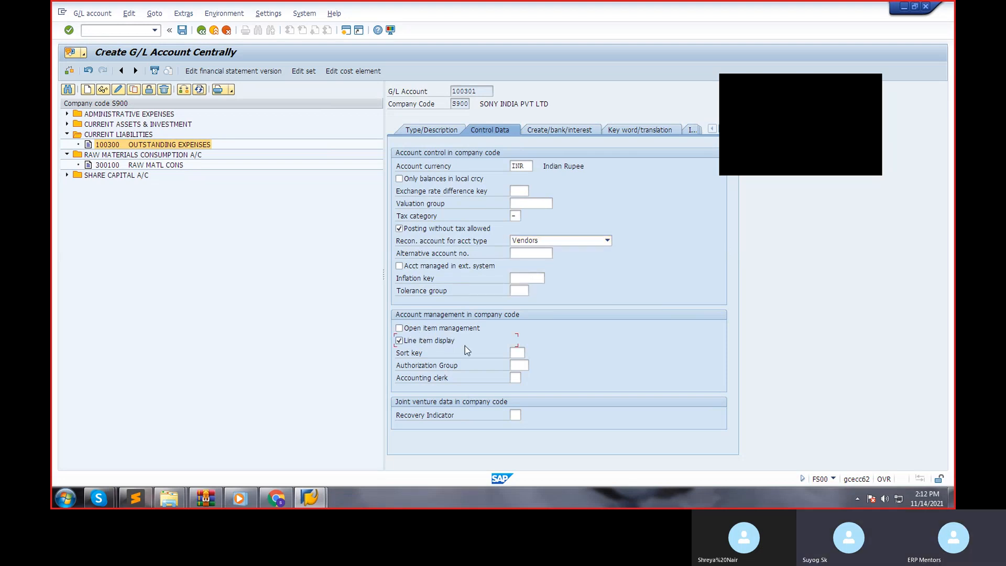
pyautogui.press('Return')
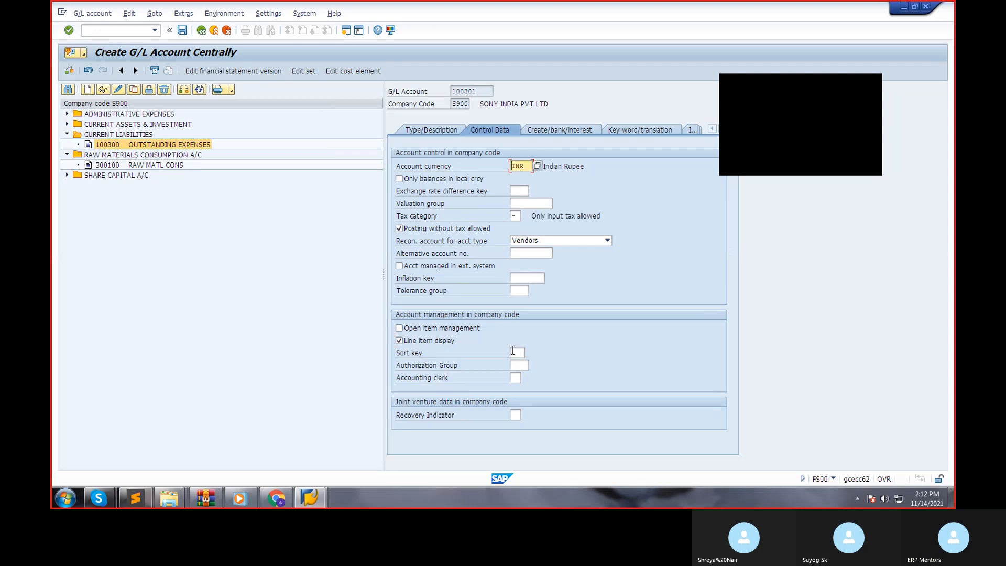
pyautogui.click(513, 351)
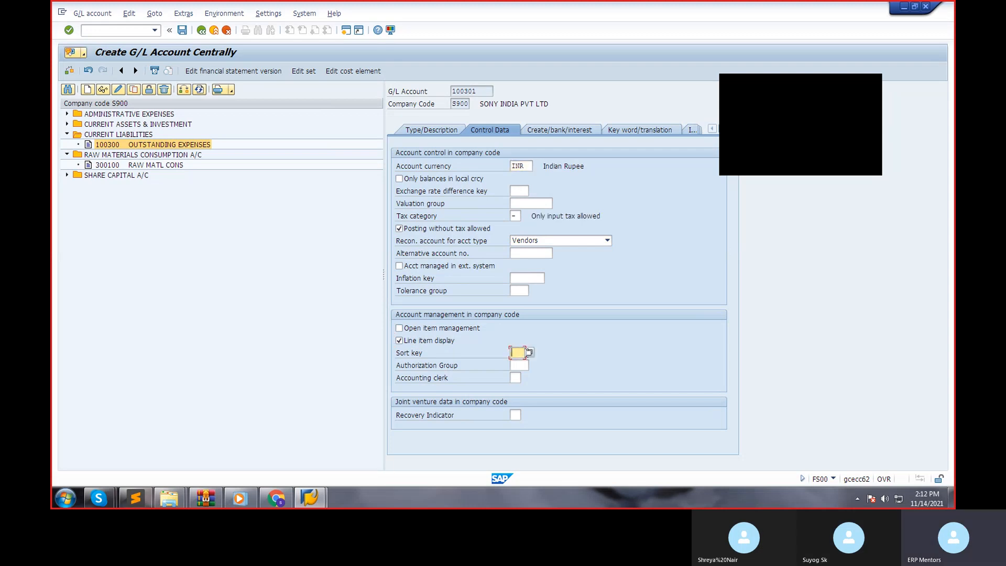
pyautogui.write('012')
pyautogui.press('Return')
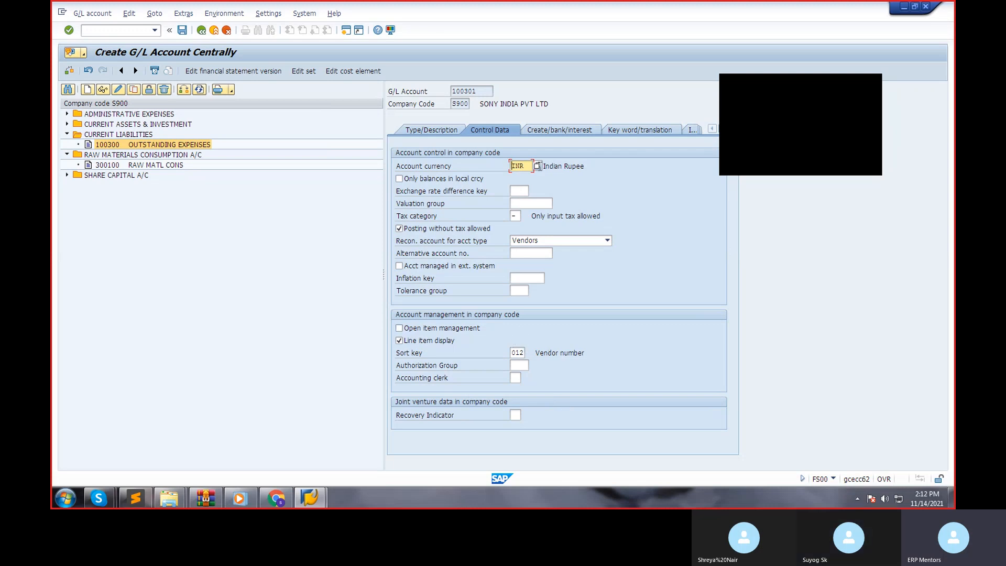
# Look through the available field status groups without choosing one, and review the account's type and description.
pyautogui.click(555, 131)
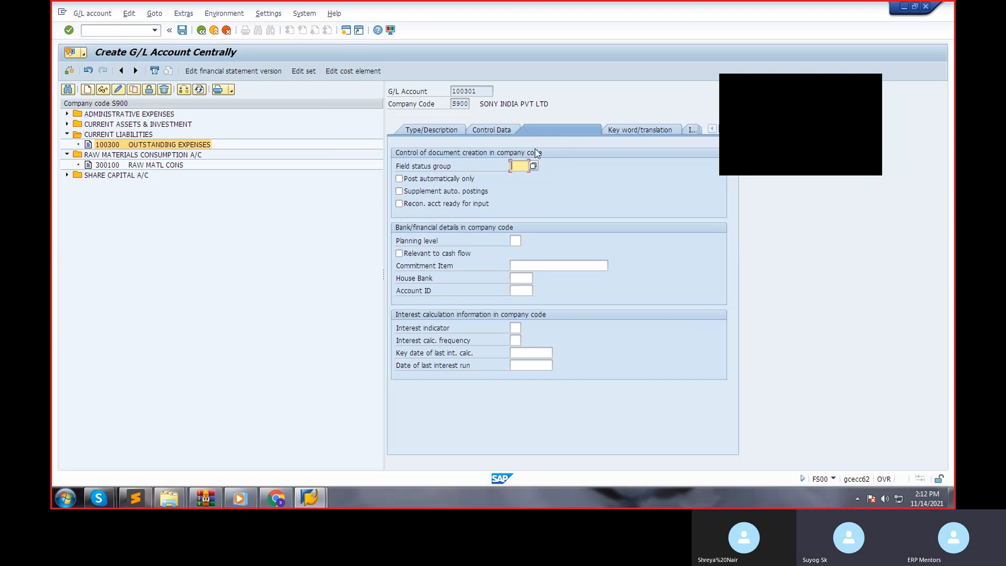
pyautogui.click(534, 166)
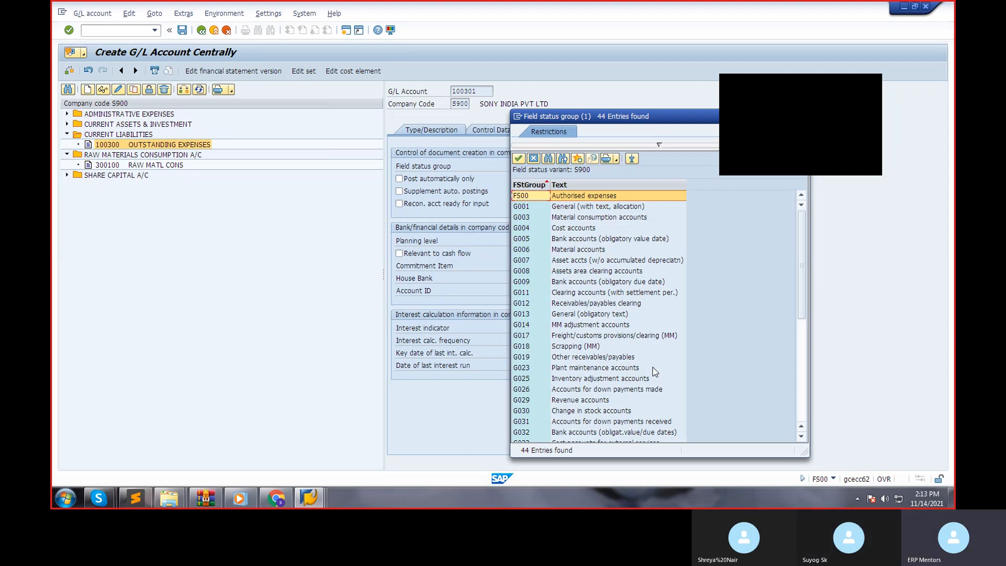
pyautogui.moveTo(617, 116); pyautogui.dragTo(479, 187)
pyautogui.click(658, 190)
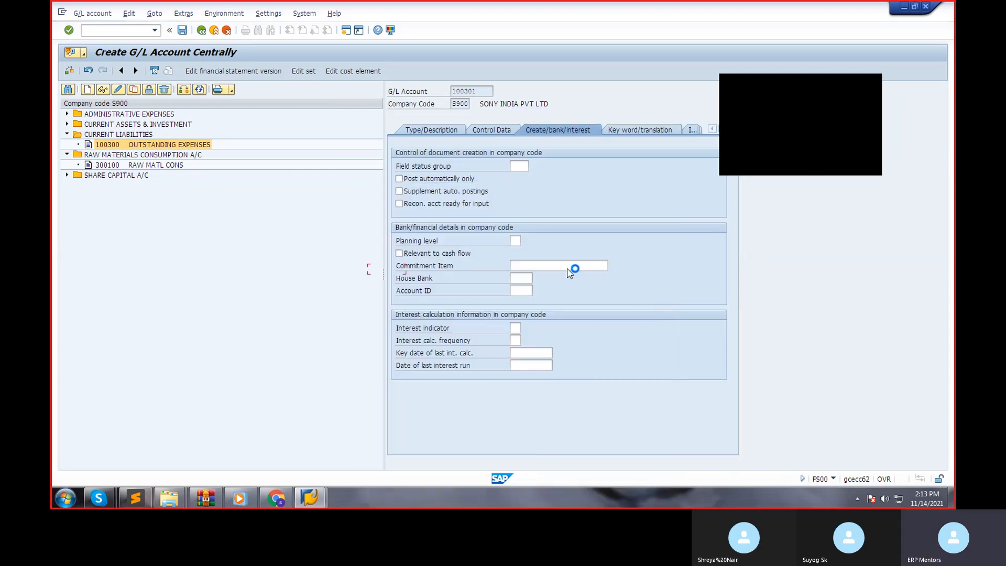
pyautogui.click(431, 130)
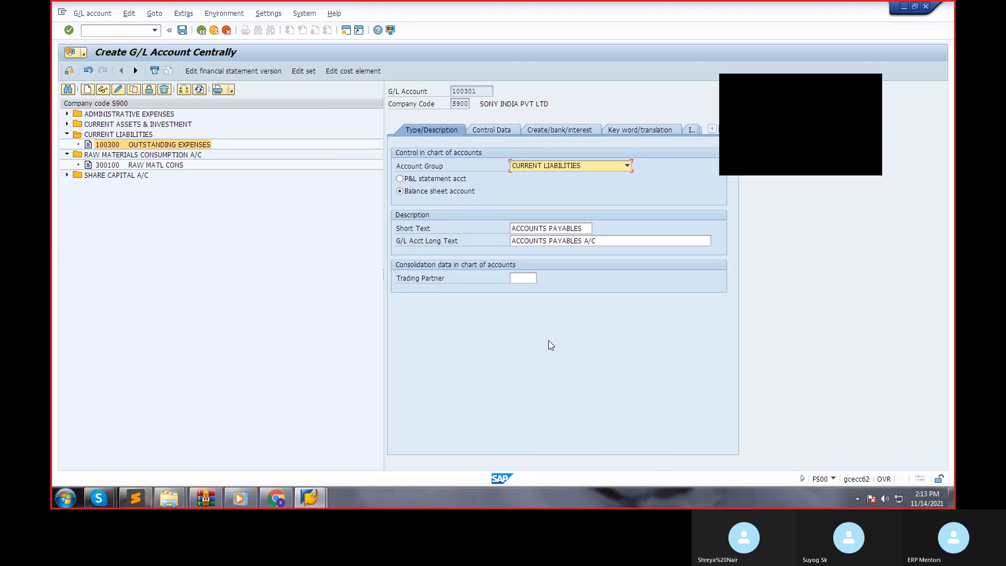
# Review the account's control data and look through the available sort keys without choosing another one.
pyautogui.click(488, 131)
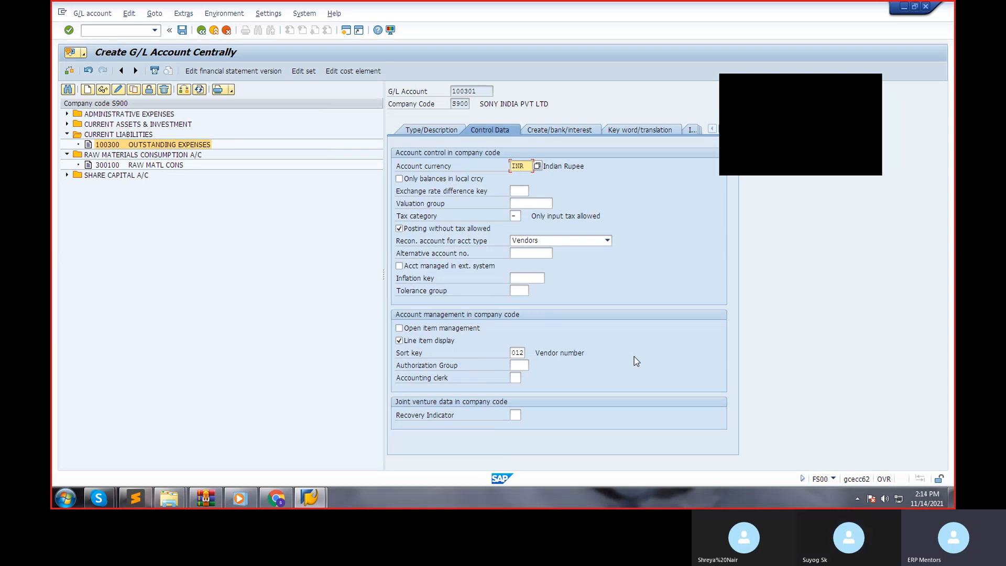
pyautogui.click(524, 350)
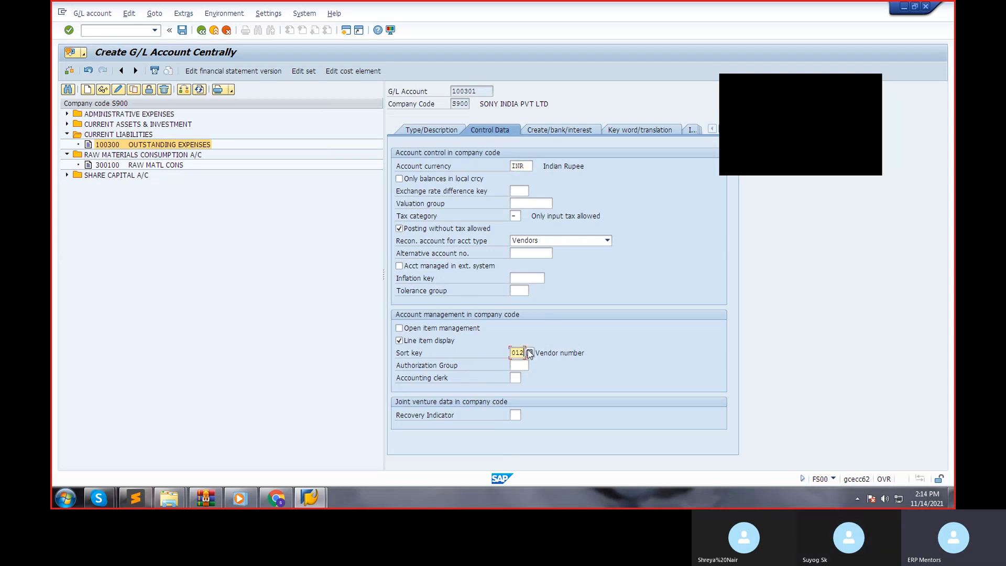
pyautogui.click(530, 351)
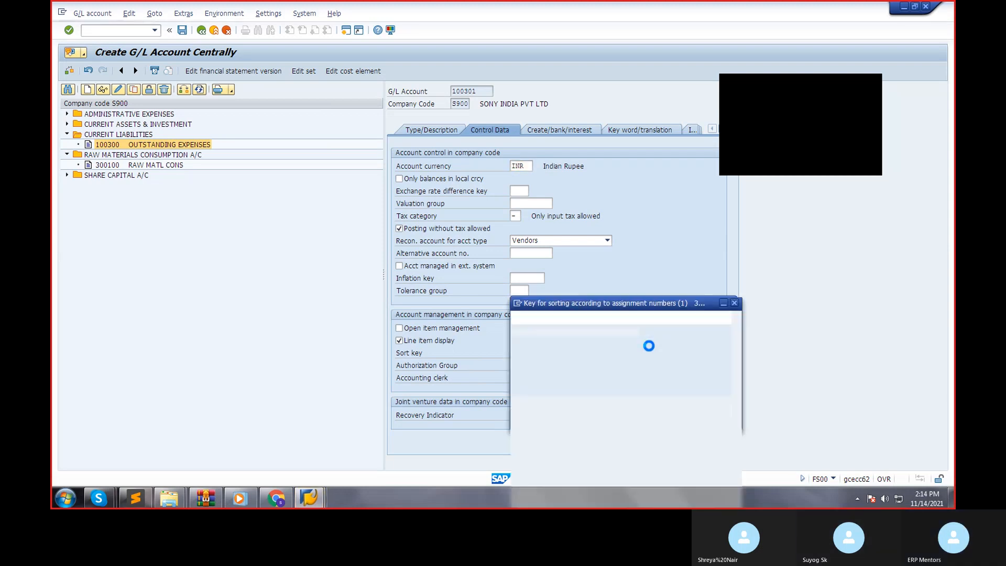
pyautogui.scroll(-2, 656, 366)
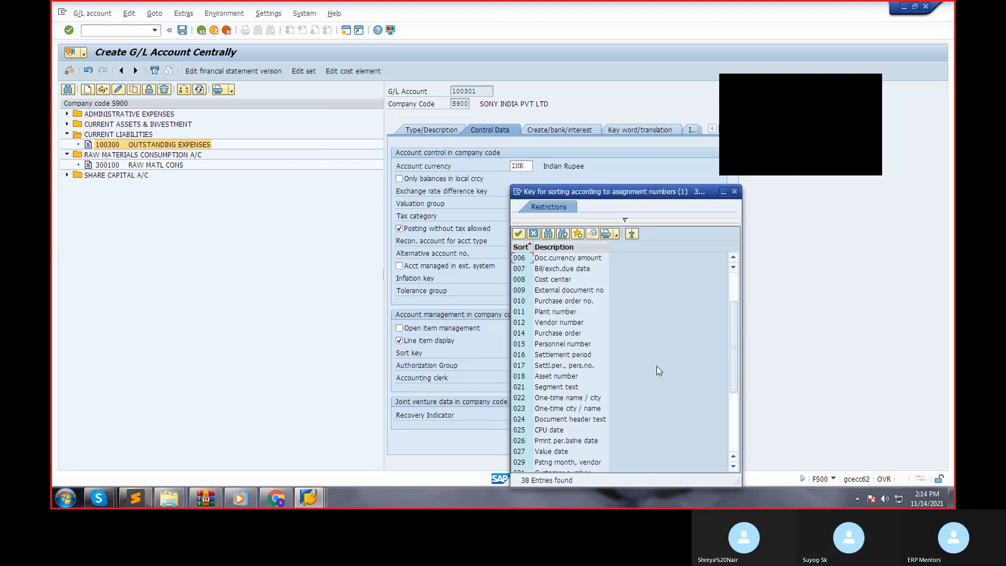
pyautogui.click(627, 492)
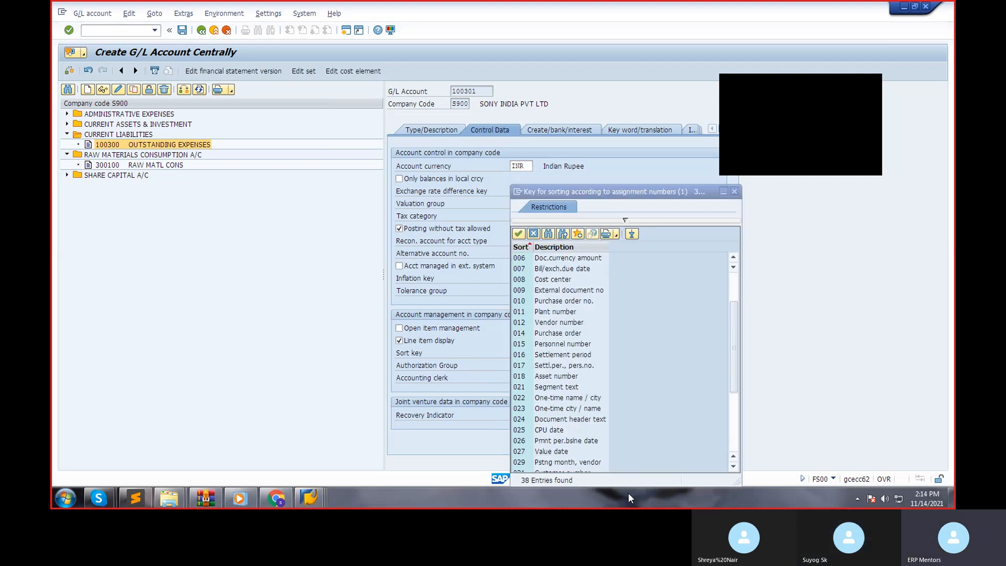
pyautogui.click(566, 434)
pyautogui.click(563, 452)
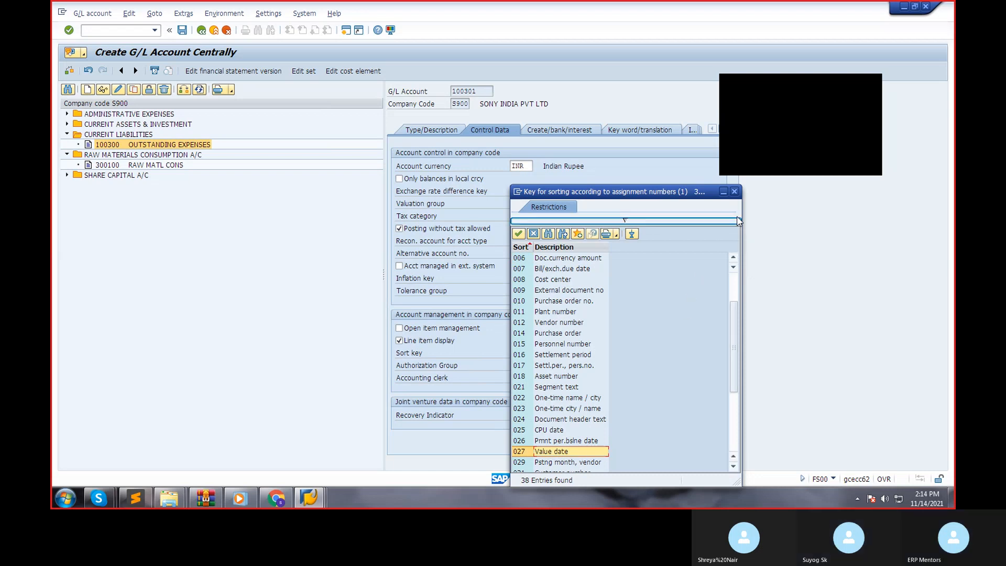
pyautogui.click(733, 191)
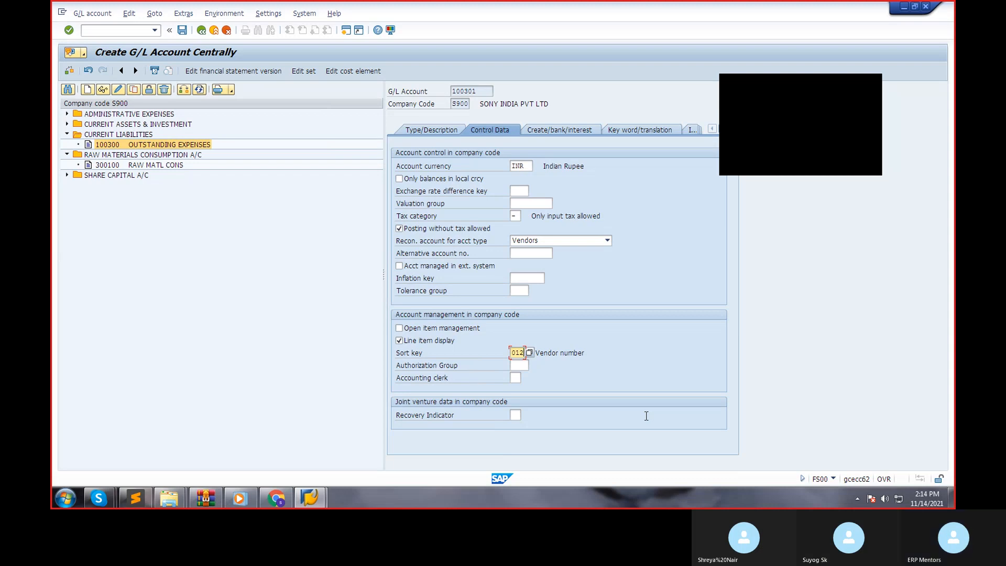
# Set the account's field status group to G067, Reconciliation accounts.
pyautogui.click(556, 130)
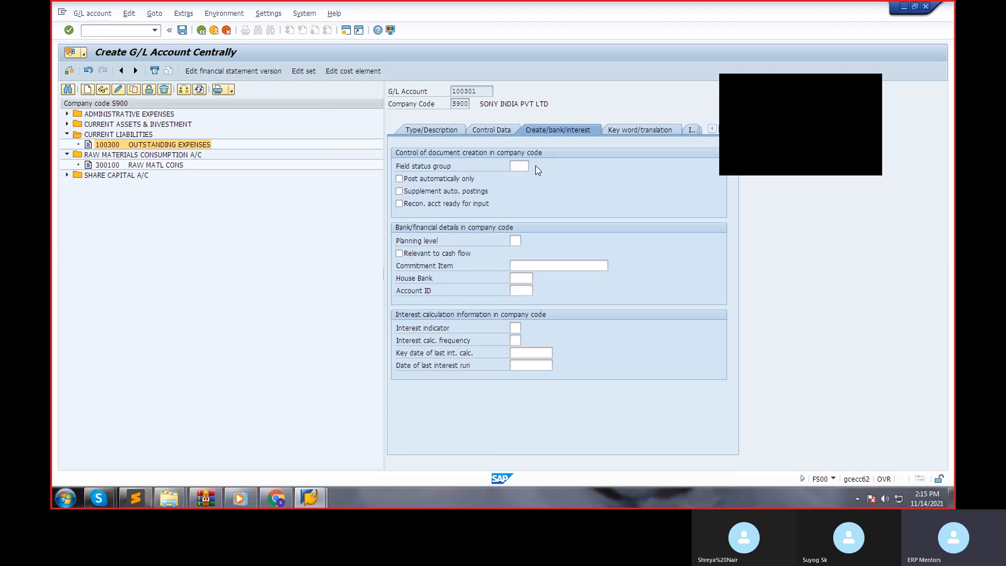
pyautogui.press('F4')
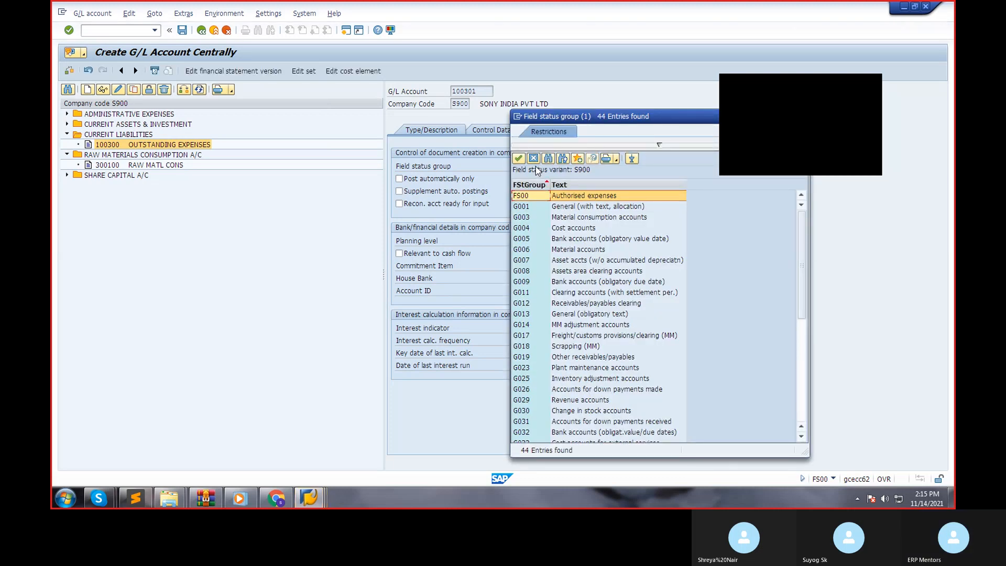
pyautogui.click(633, 307)
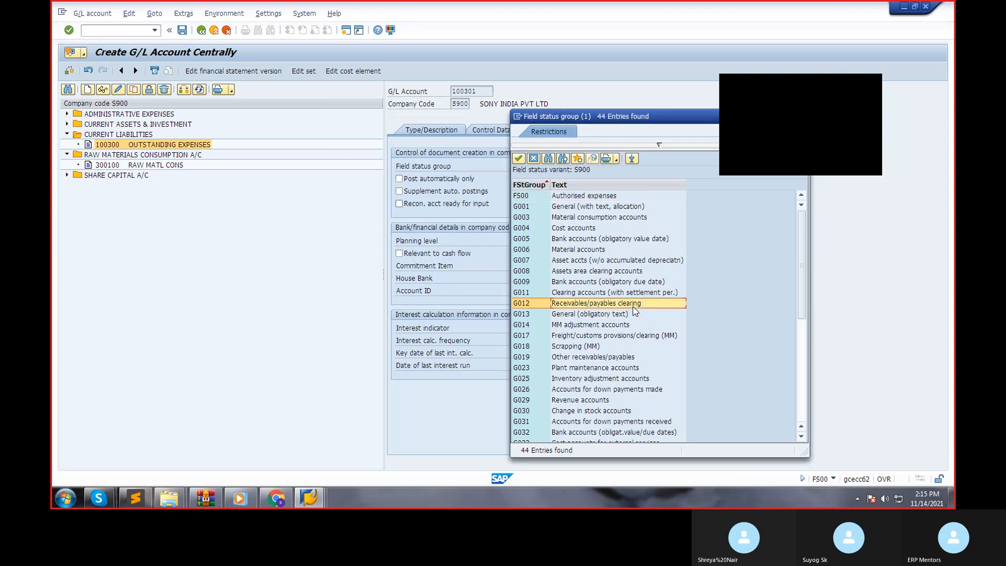
pyautogui.scroll(-7, 621, 350)
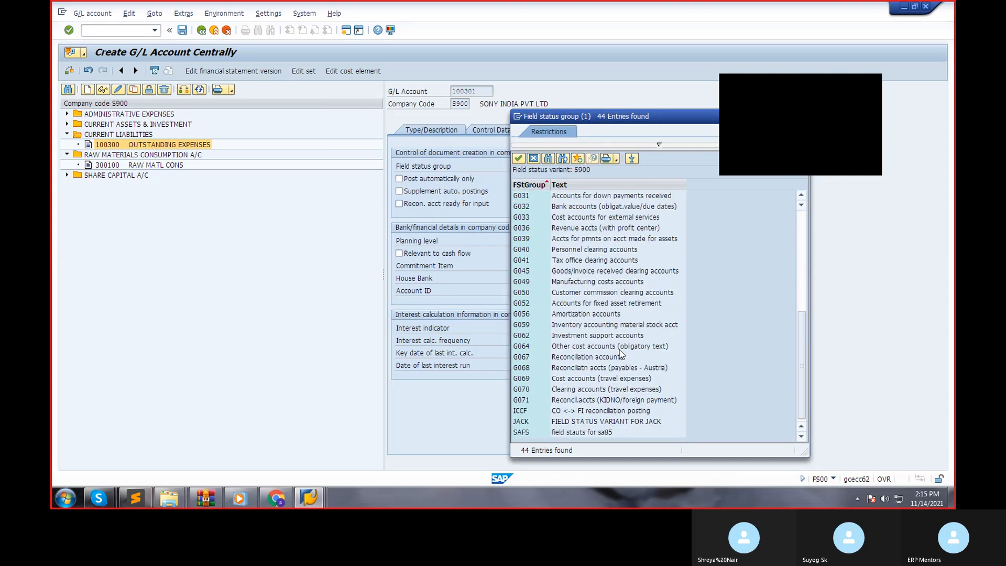
pyautogui.scroll(7, 619, 350)
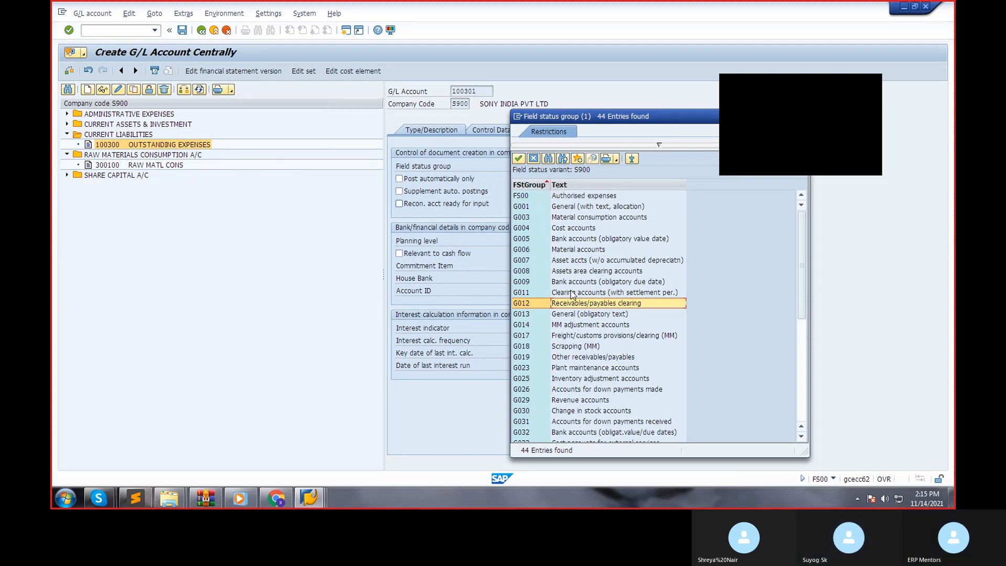
pyautogui.scroll(-2, 590, 393)
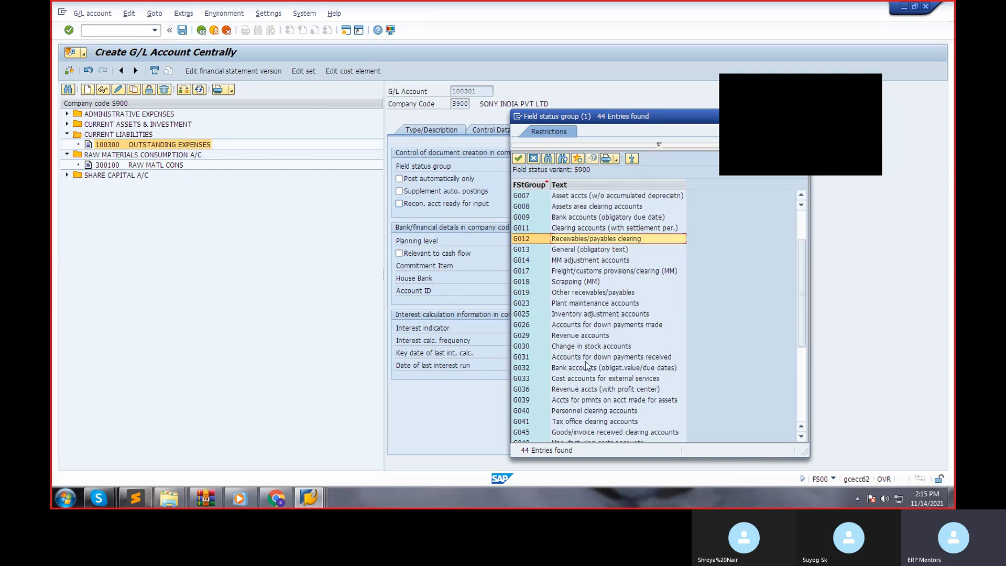
pyautogui.click(584, 338)
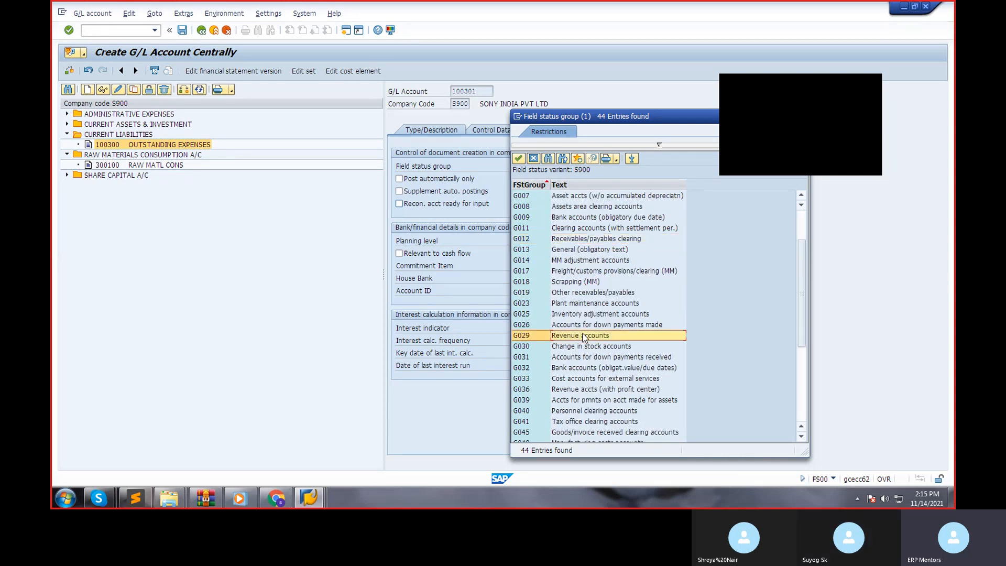
pyautogui.click(166, 175)
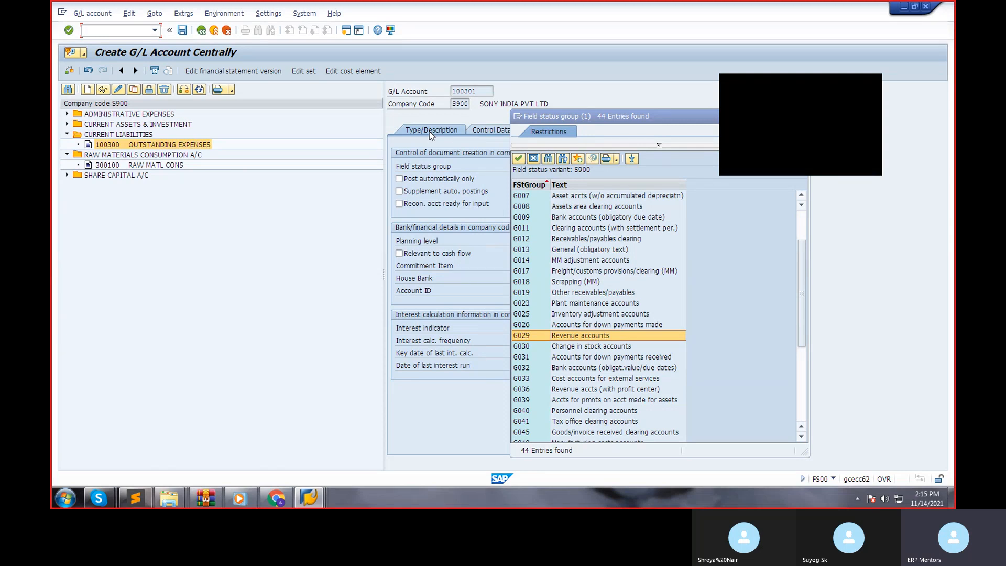
pyautogui.click(743, 202)
pyautogui.scroll(-3, 696, 365)
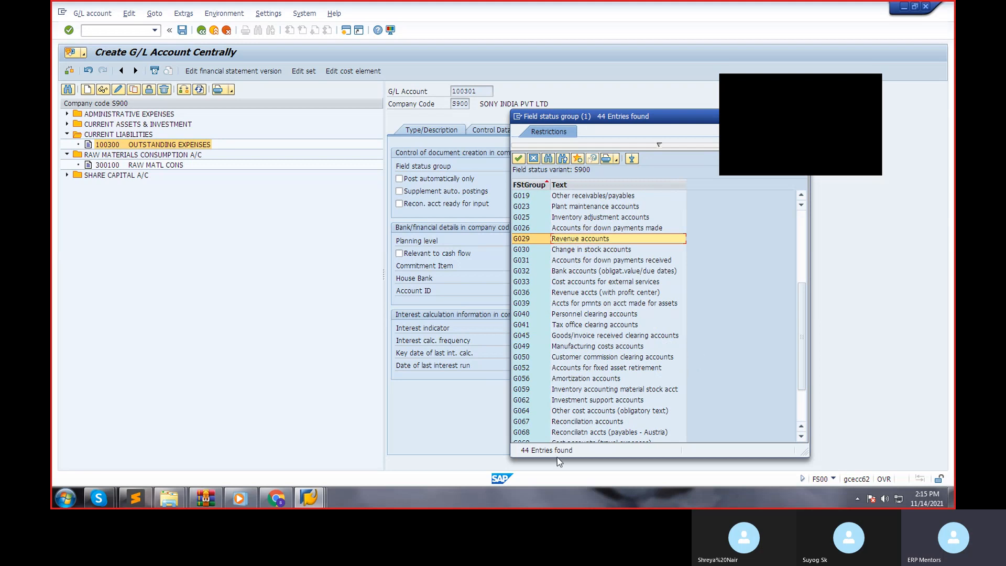
pyautogui.click(578, 422)
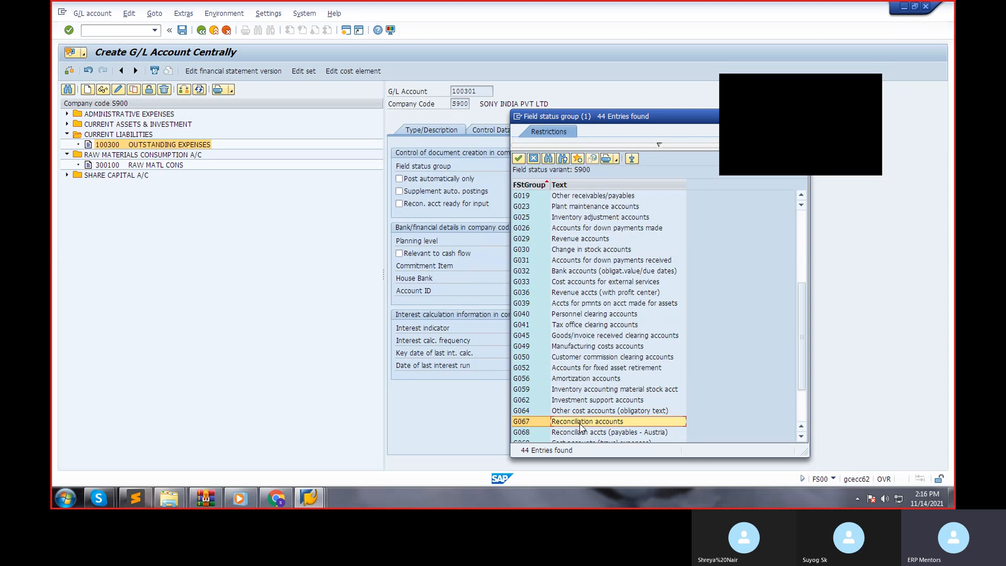
pyautogui.doubleClick(580, 422)
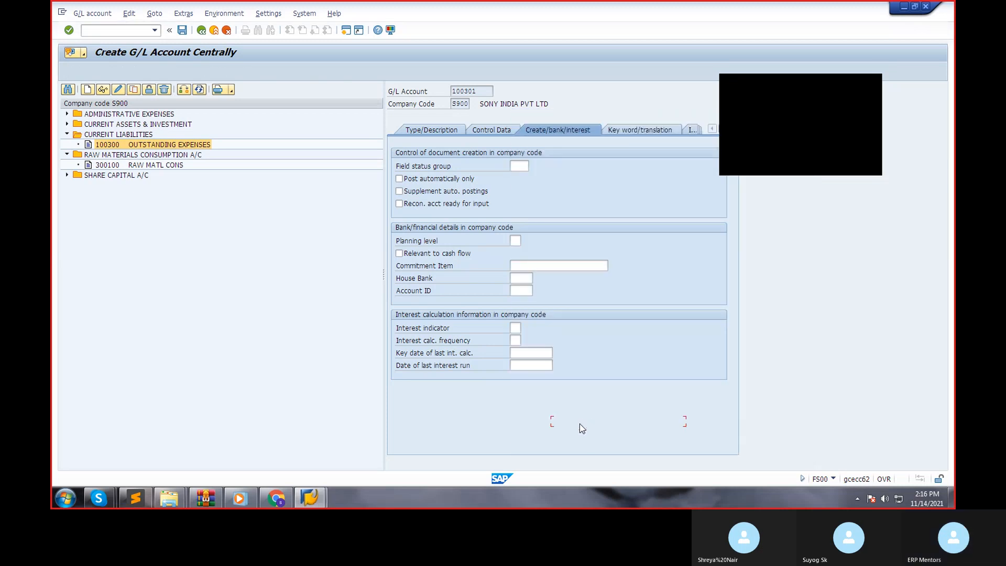
# Reselect Vendors as the reconciliation account type in the control data and save the accounts payables G/L account.
pyautogui.click(497, 134)
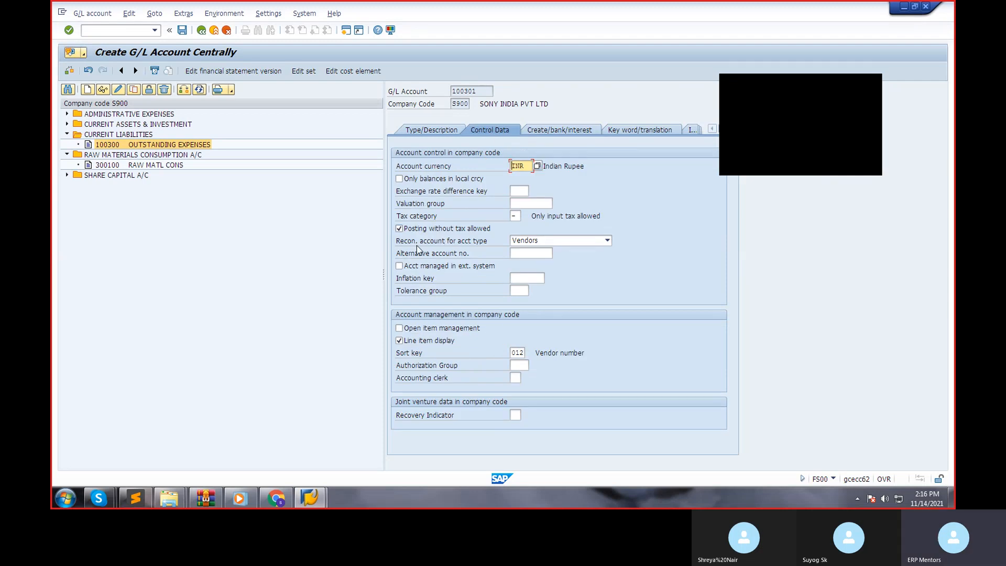
pyautogui.click(548, 242)
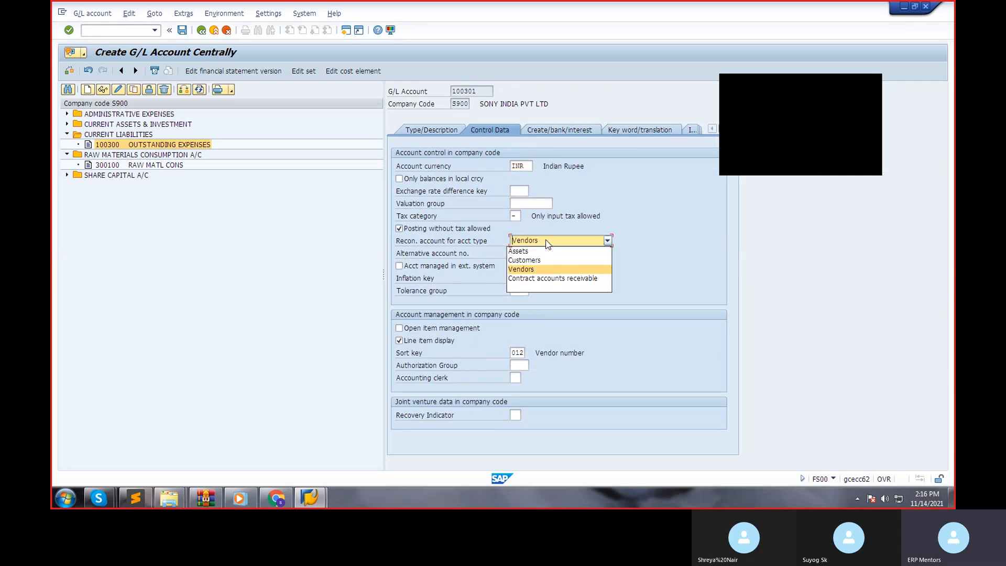
pyautogui.click(532, 270)
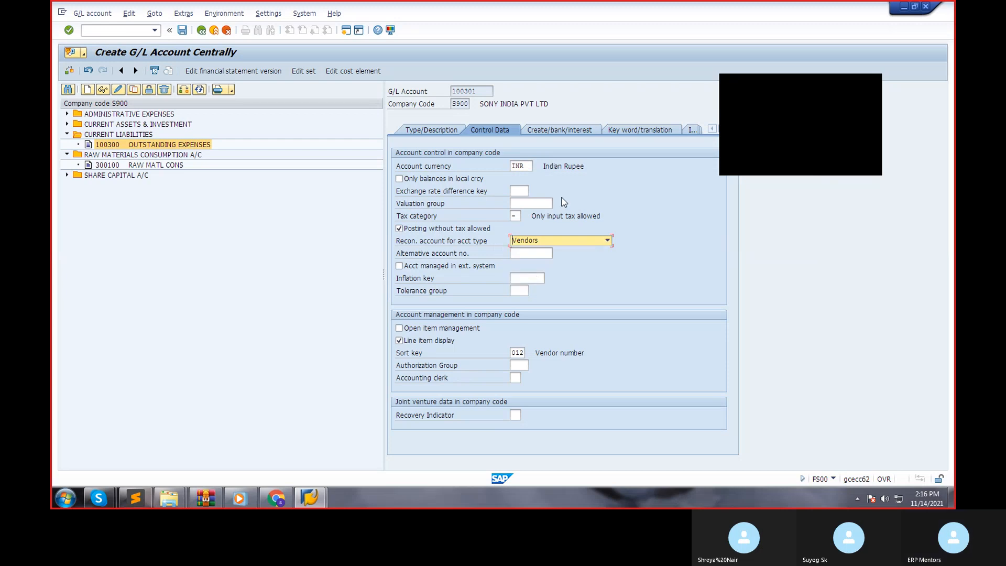
pyautogui.click(544, 132)
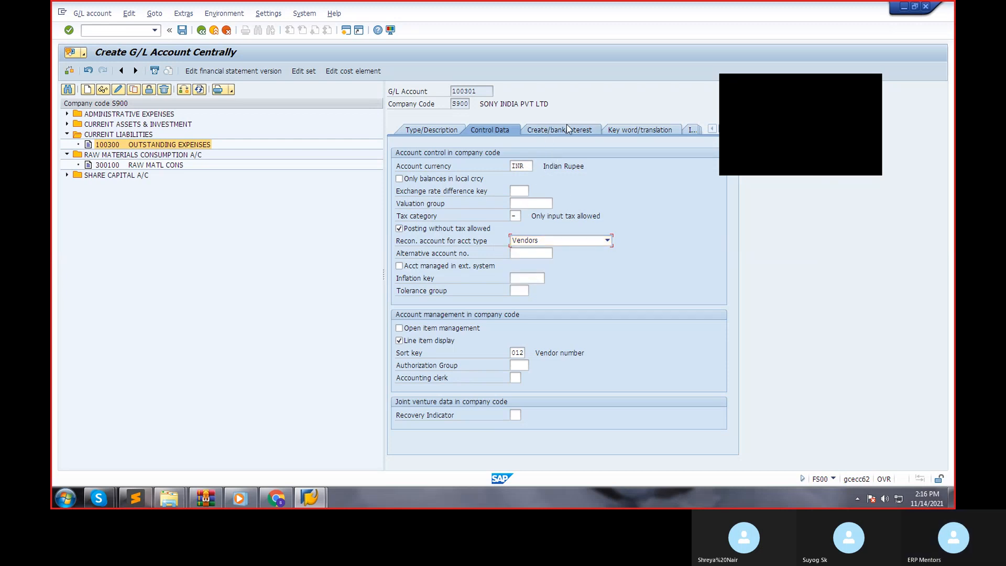
pyautogui.click(578, 165)
pyautogui.click(181, 30)
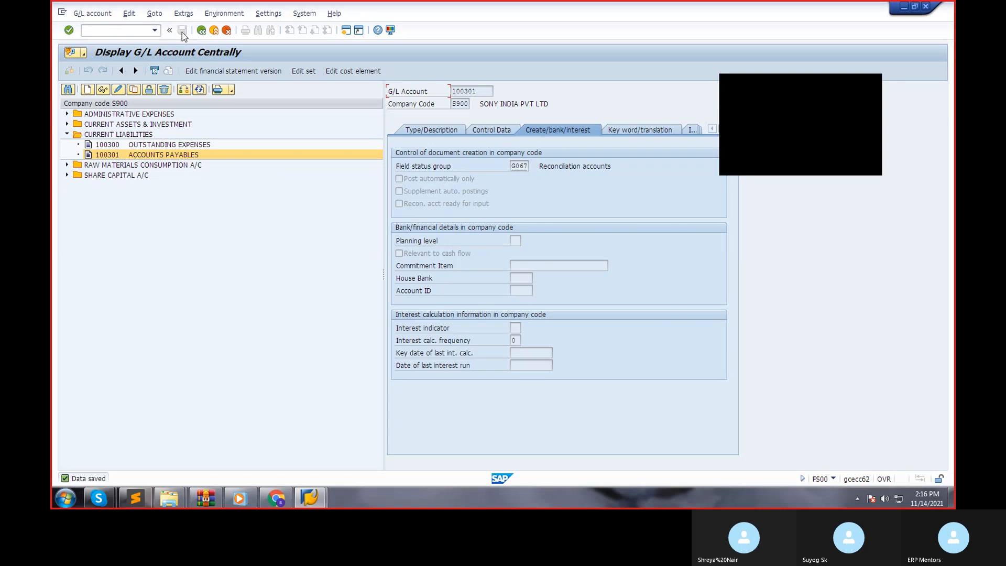
# Leave G/L account maintenance, start vendor creation with transaction FK01 and use account group H100 for company code S900.
pyautogui.click(201, 30)
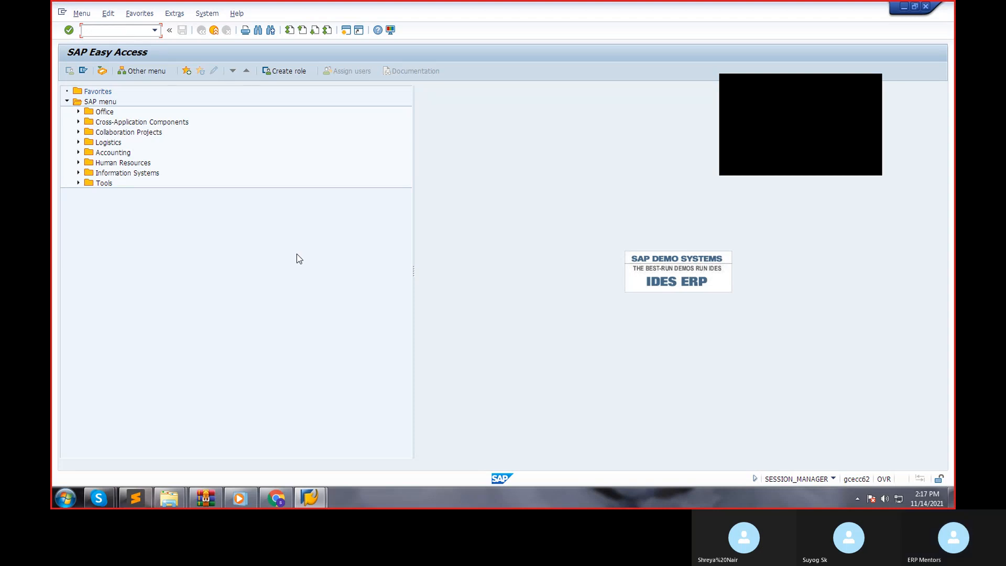
pyautogui.write('FK01')
pyautogui.press('Return')
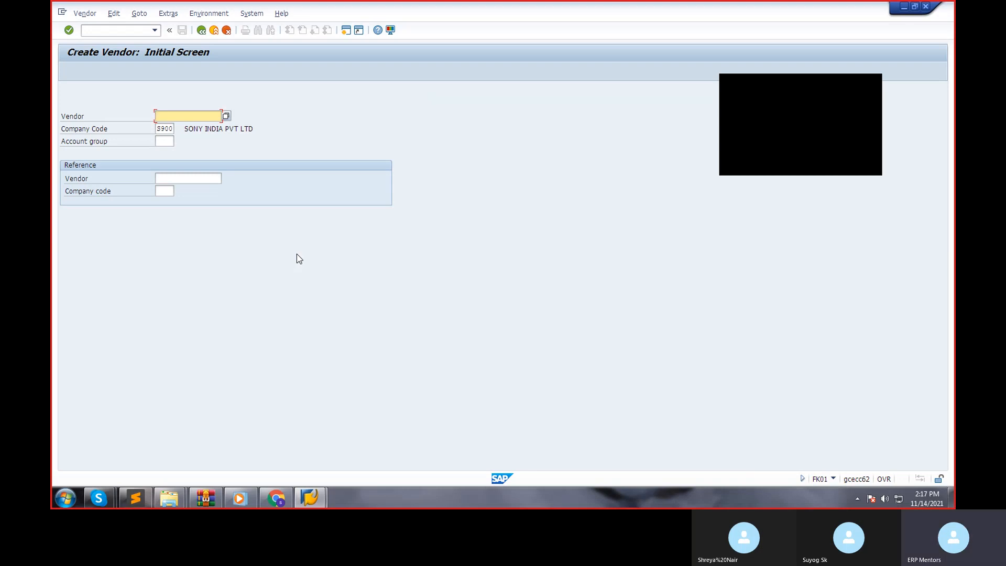
pyautogui.press('Tab')
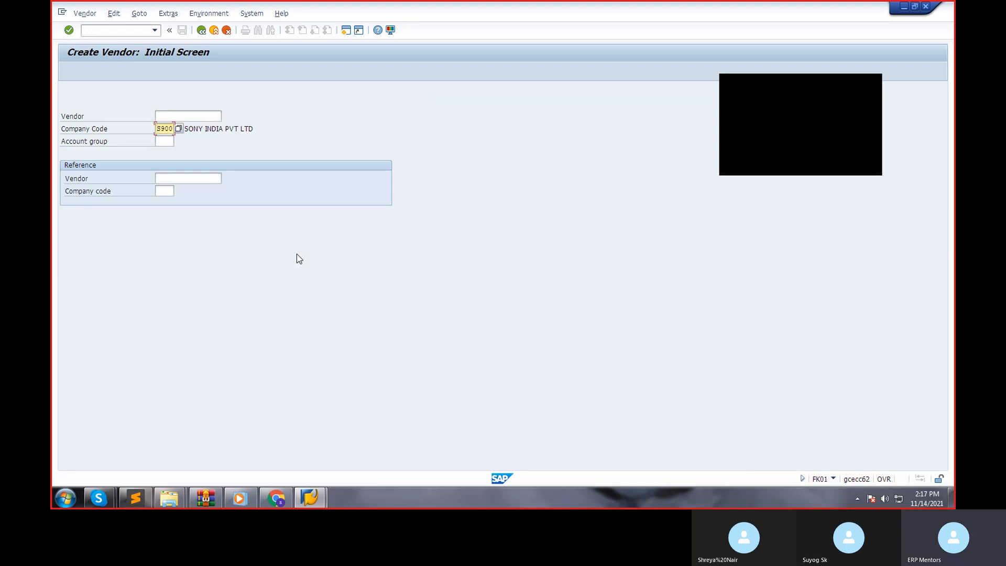
pyautogui.press('Tab')
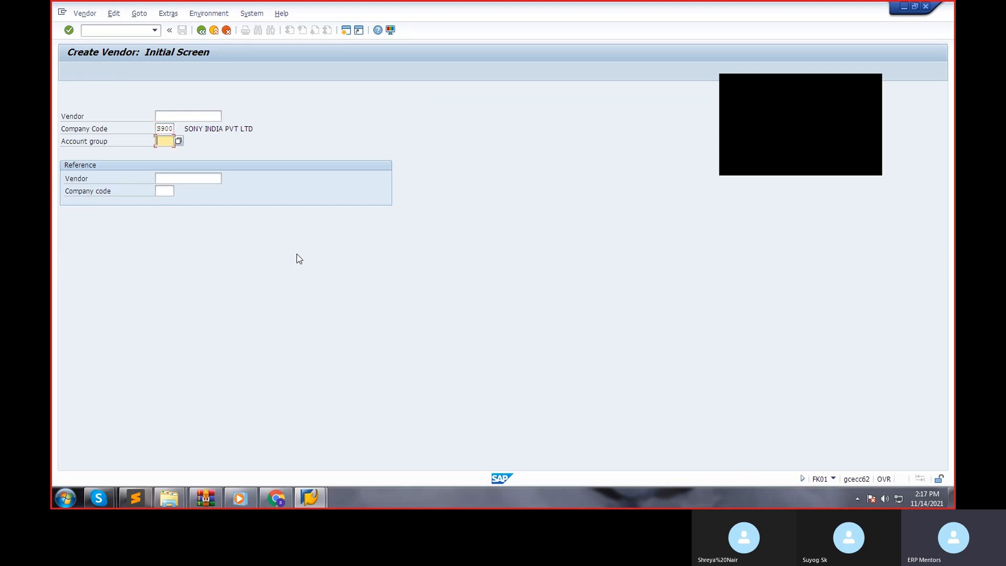
pyautogui.write('H100')
pyautogui.press('Return')
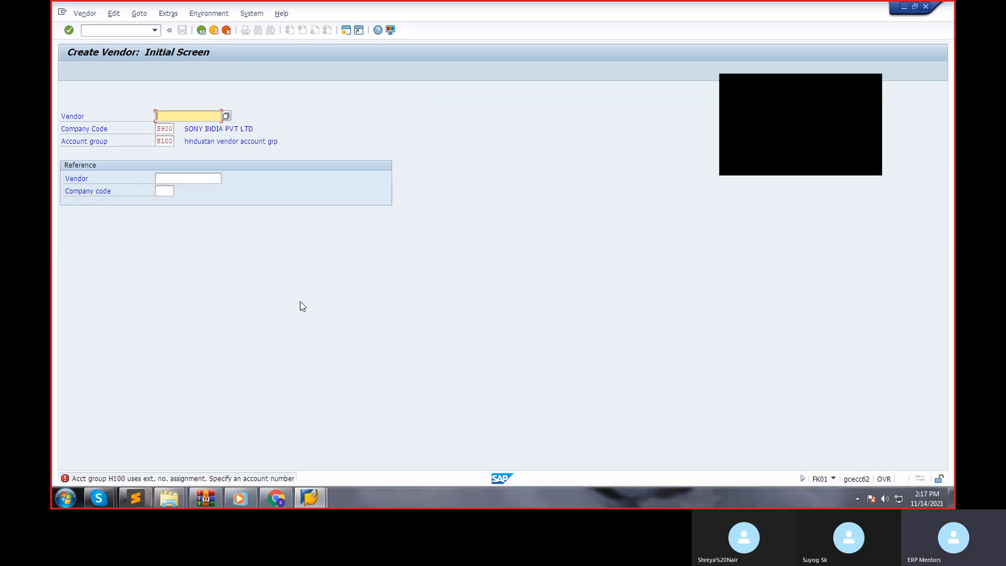
# Number the vendor with the lower limit of H100's number range, copied from the error message's details, and continue to the address data.
pyautogui.write('44000')
pyautogui.press('Return')
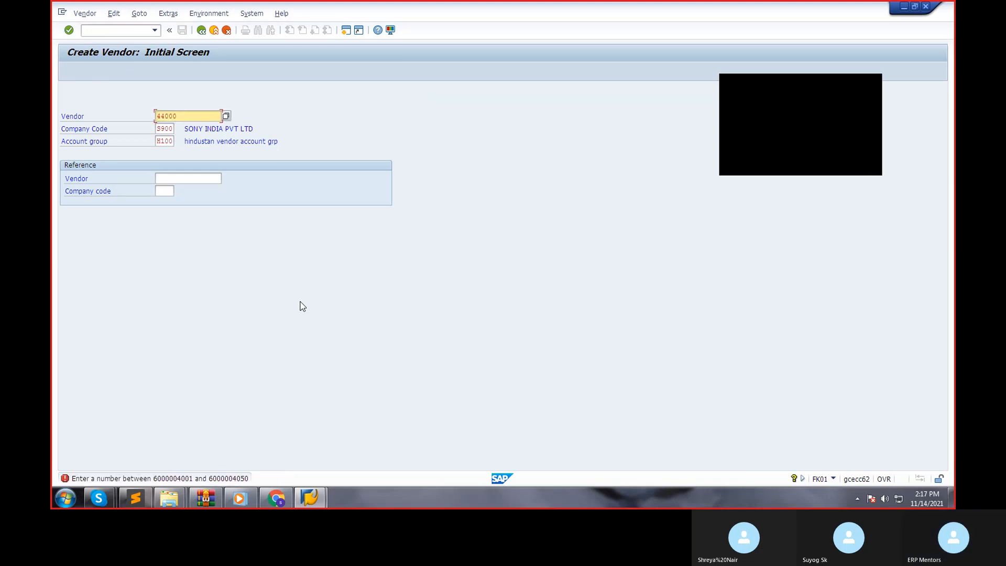
pyautogui.click(180, 496)
pyautogui.click(183, 479)
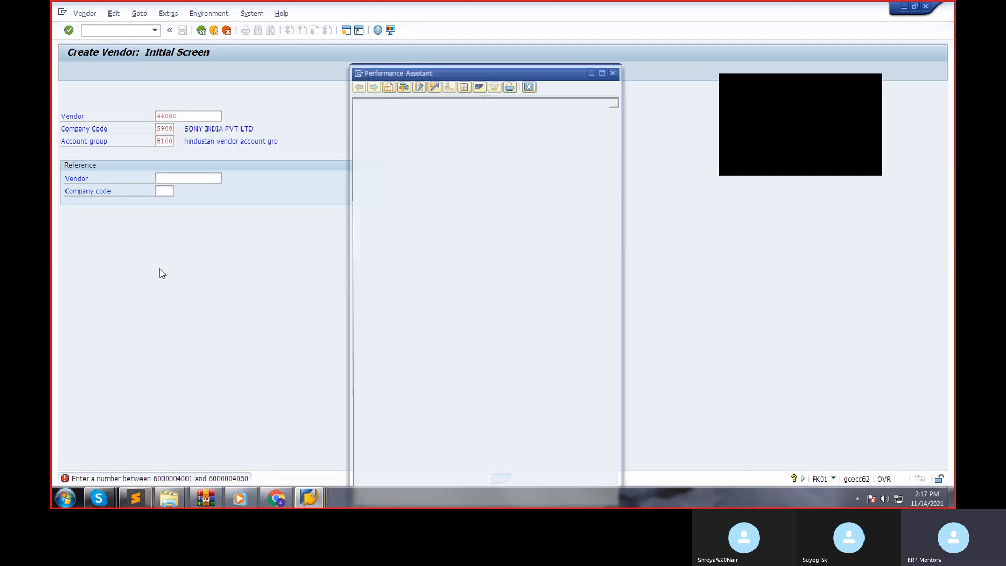
pyautogui.doubleClick(484, 111)
pyautogui.hotkey('ctrl', 'c')
pyautogui.moveTo(482, 111); pyautogui.dragTo(529, 112)
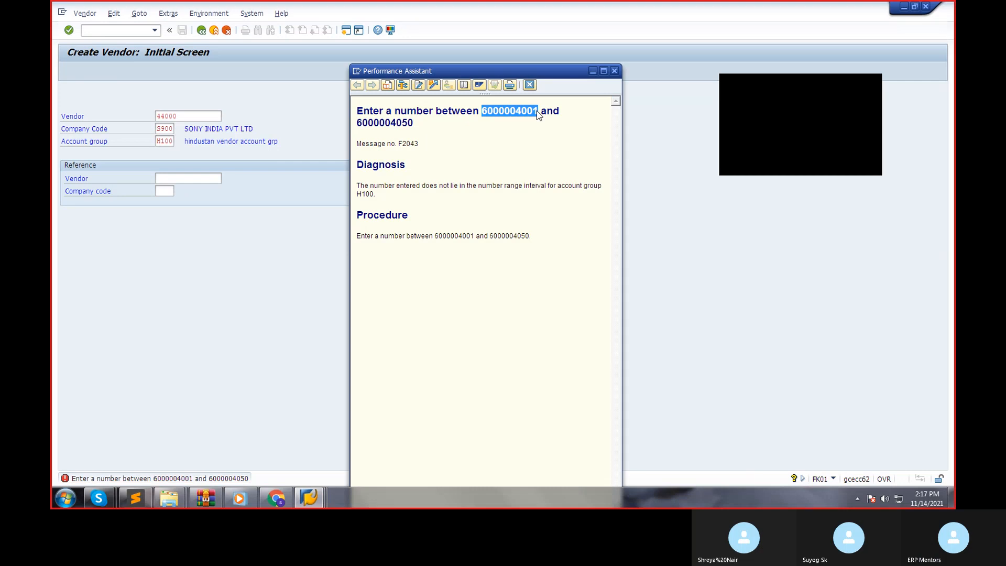
pyautogui.click(190, 116)
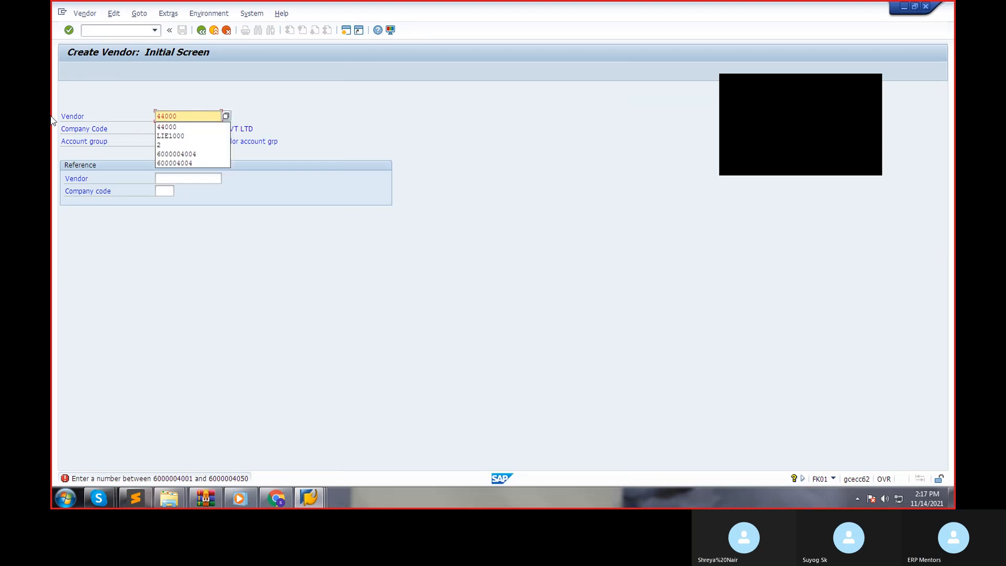
pyautogui.hotkey('ctrl', 'a')
pyautogui.hotkey('ctrl', 'v')
pyautogui.press('Return')
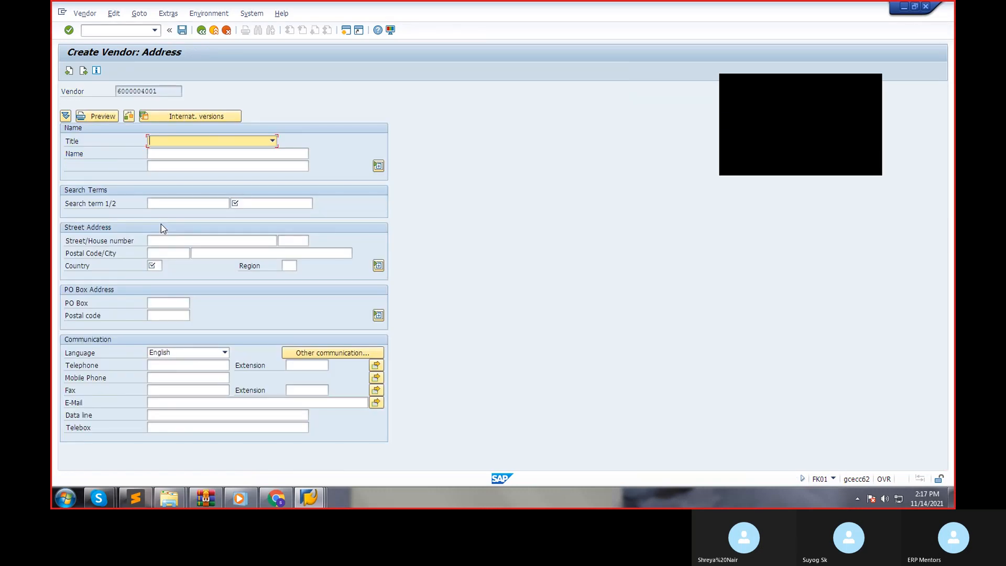
# Give the vendor the title Company and the name ABC BANGALORE TRANSPORTS LTD.
pyautogui.press('Down')
pyautogui.press('Tab')
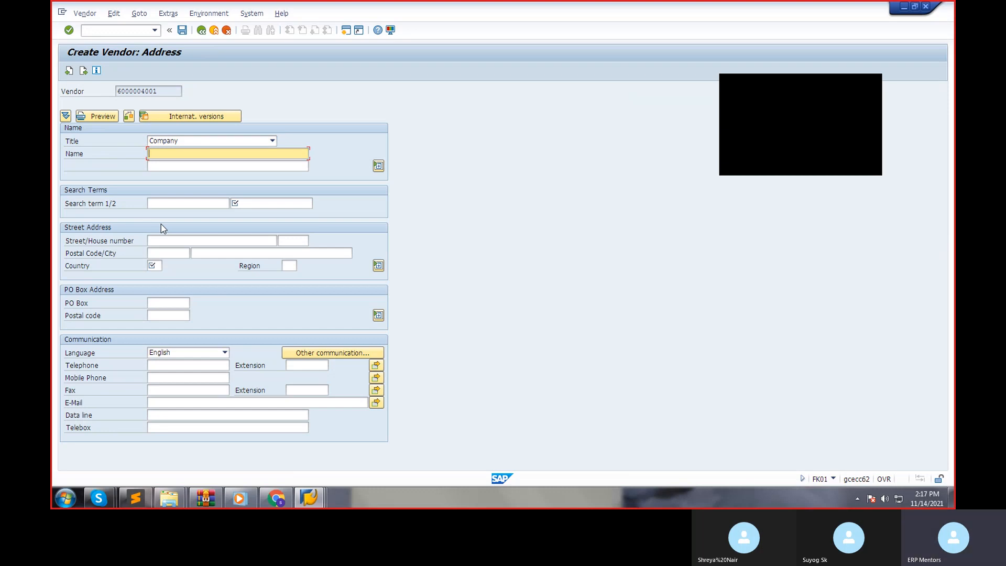
pyautogui.write('ABC BANGALORE TRANSPORTS LTD')
pyautogui.press('Tab')
pyautogui.press('Tab')
pyautogui.press('Tab')
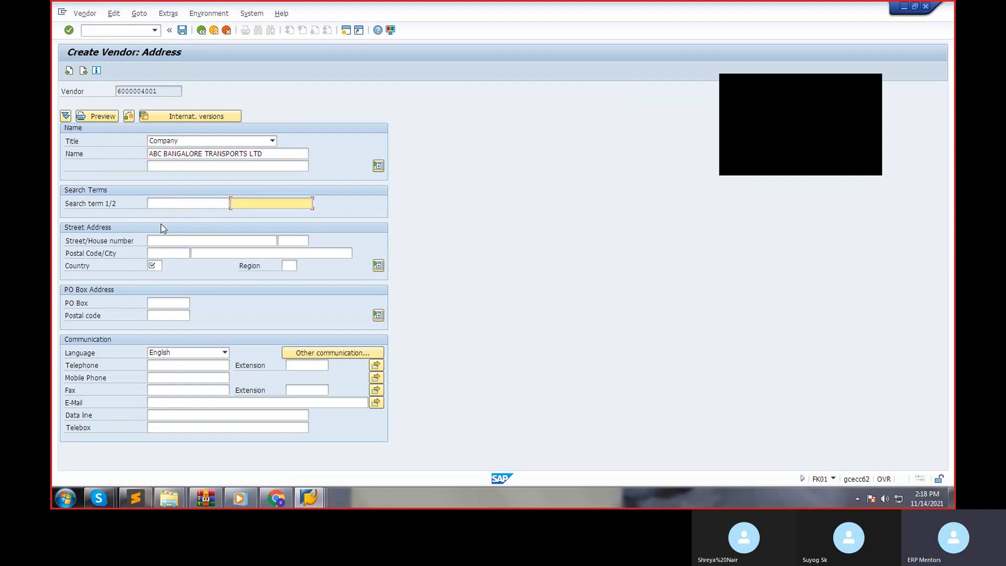
# Enter ABC as both search term 1 and search term 2 for the vendor.
pyautogui.click(211, 201)
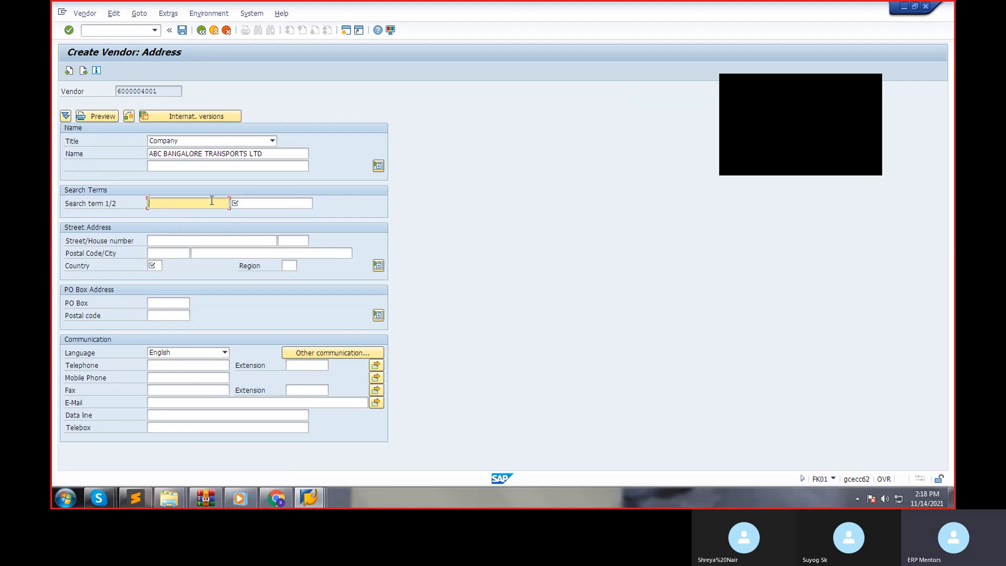
pyautogui.write('ABC')
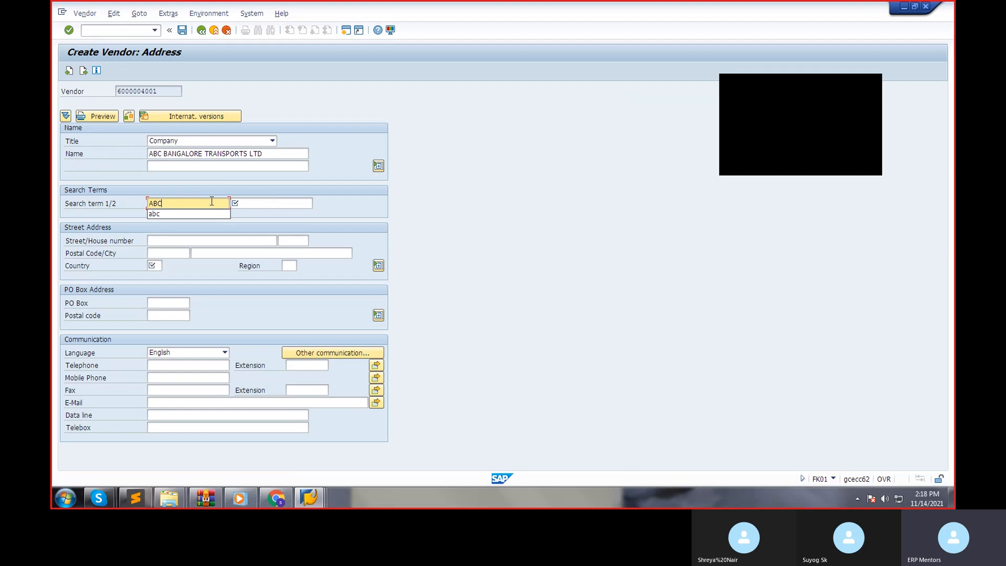
pyautogui.press('Tab')
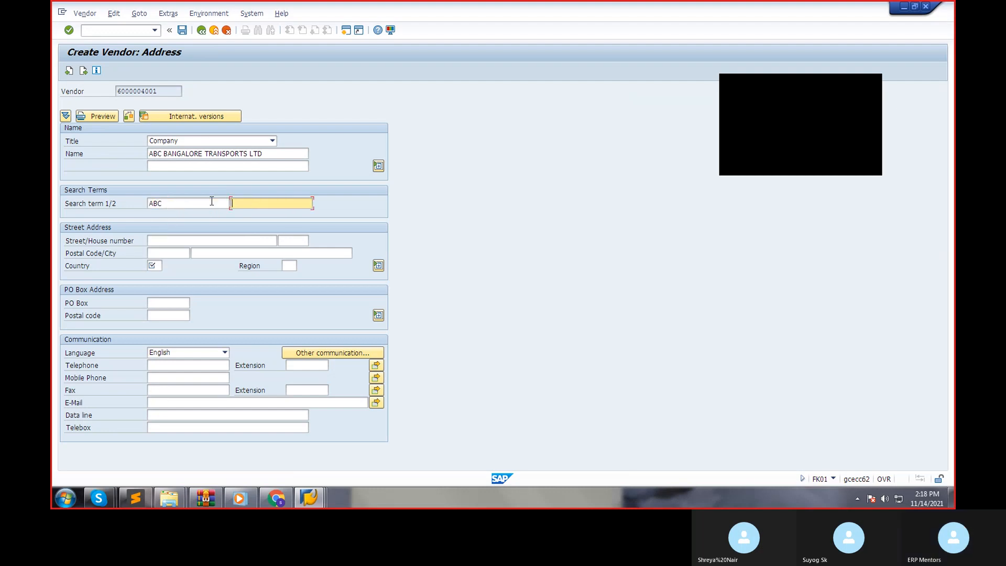
pyautogui.write('ABC')
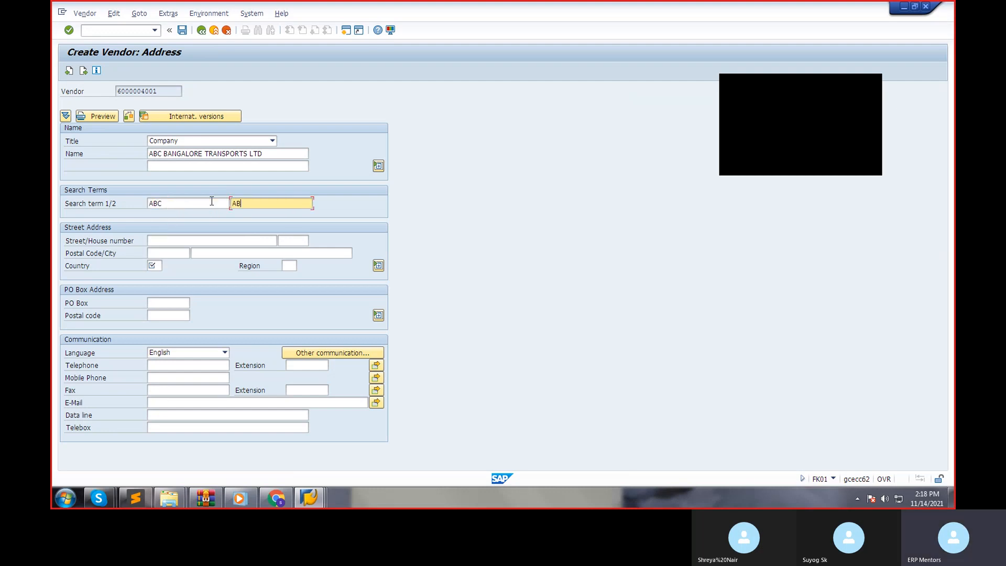
pyautogui.press('Tab')
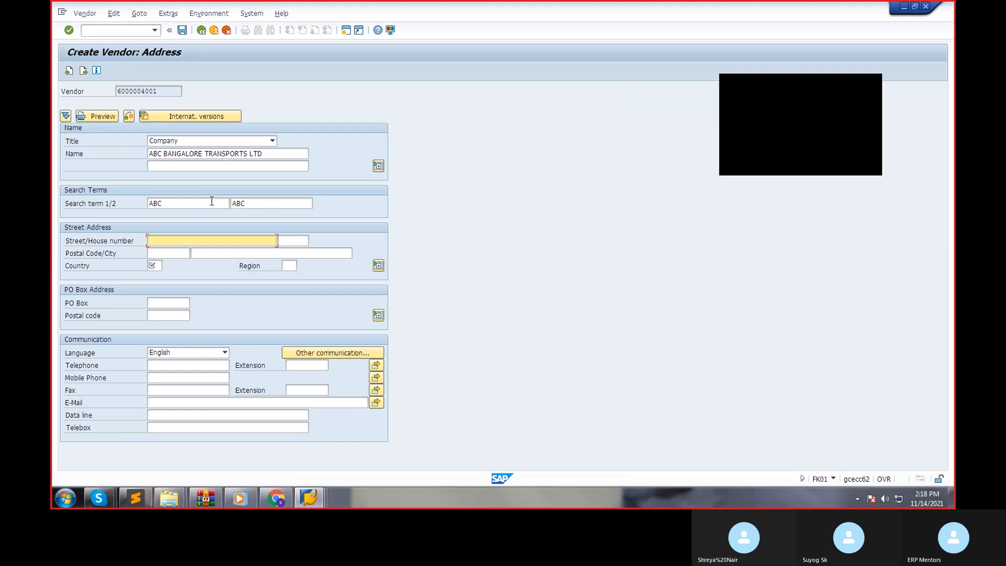
# Set the vendor's country to IN and continue past the control and bank details to the company code's accounting information.
pyautogui.press('Tab')
pyautogui.press('Tab')
pyautogui.press('Tab')
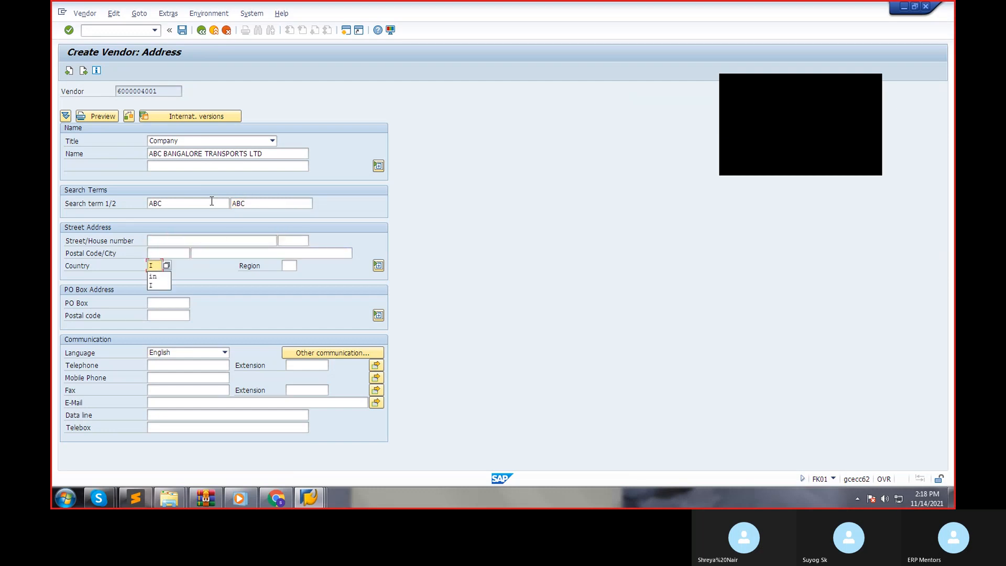
pyautogui.write('IN')
pyautogui.press('Return')
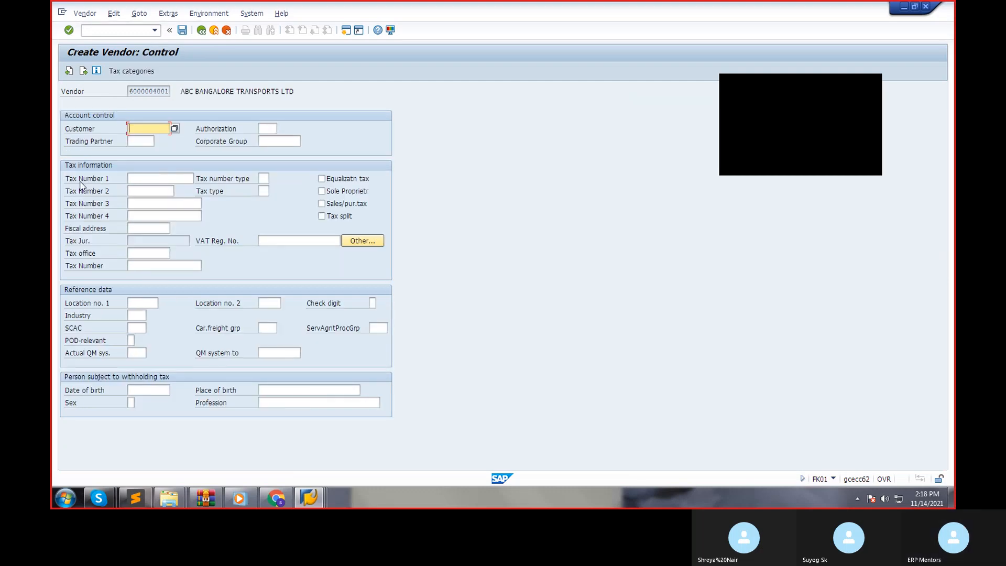
pyautogui.press('Return')
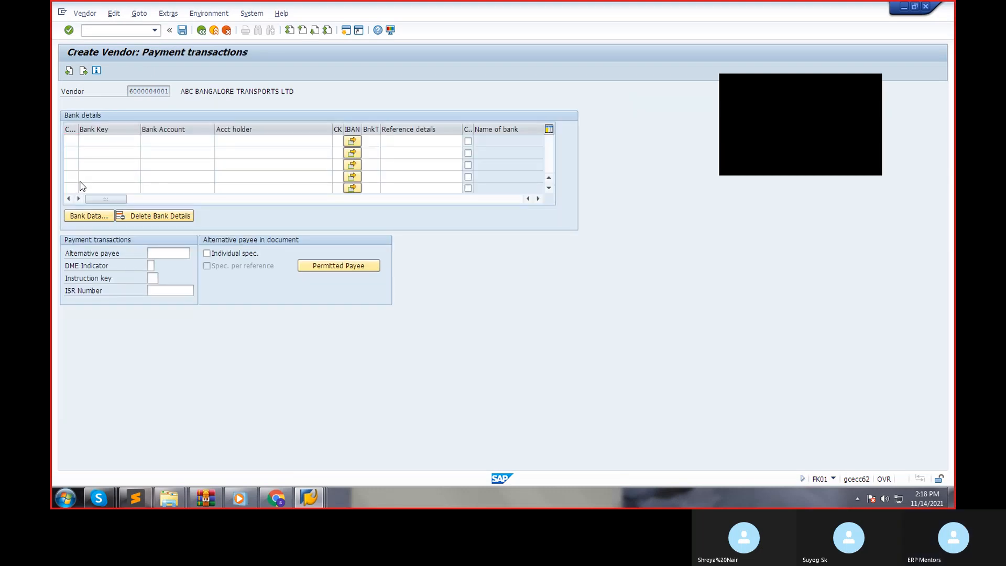
pyautogui.press('Return')
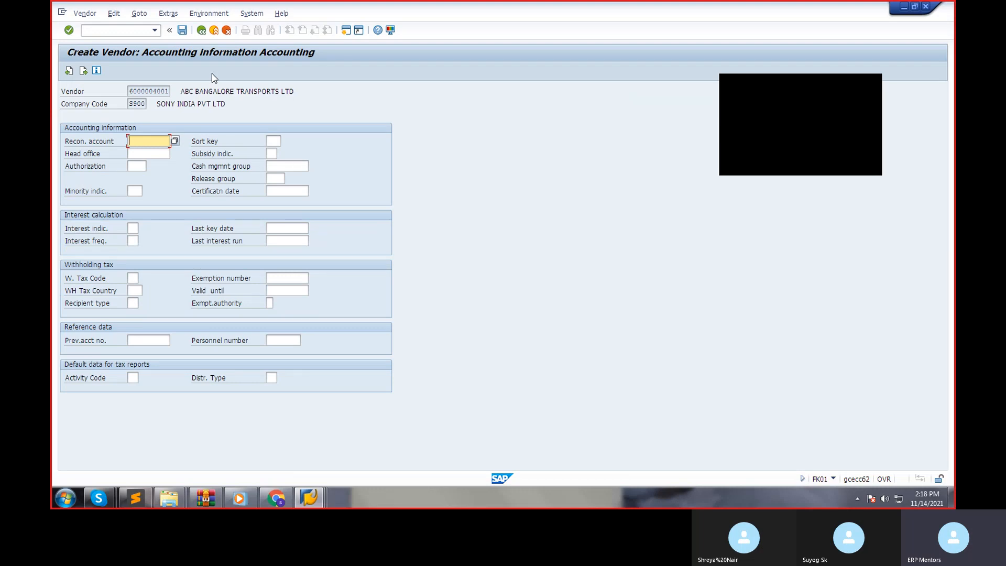
# Assign reconciliation account 100301 ACCOUNTS PAYABLES A/C and cash management group A1 to the vendor, and continue to the payment data.
pyautogui.click(175, 141)
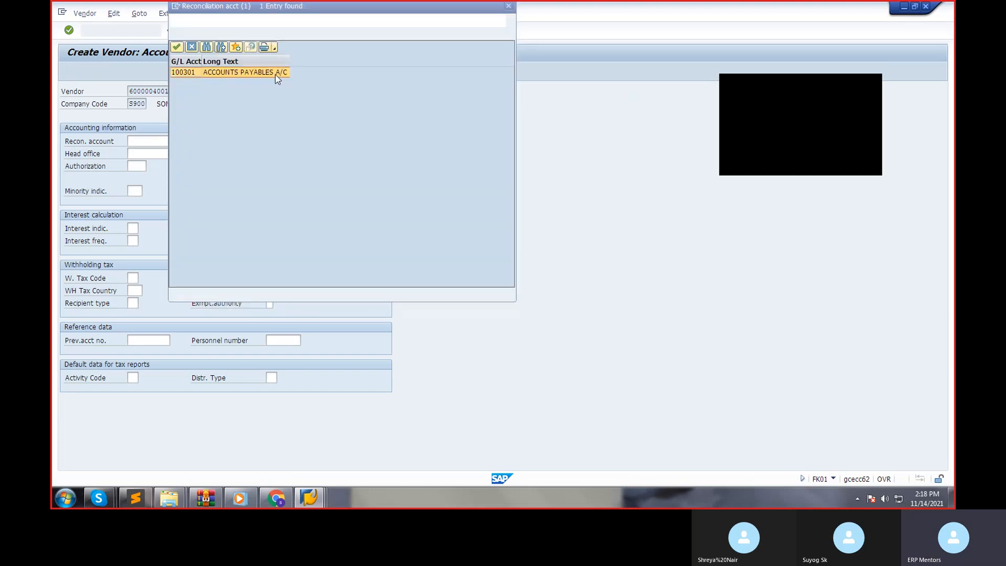
pyautogui.doubleClick(238, 76)
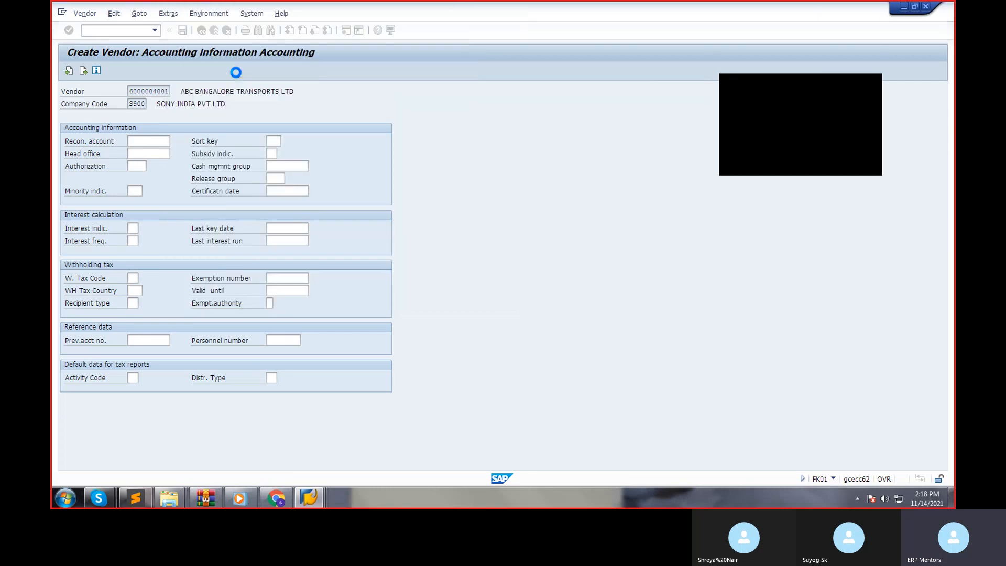
pyautogui.click(297, 166)
pyautogui.click(315, 168)
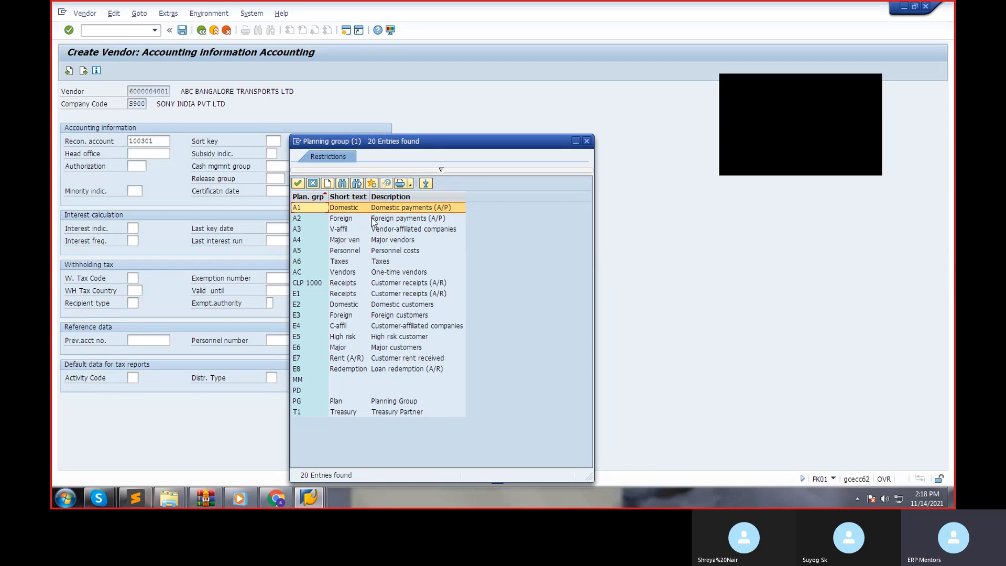
pyautogui.click(373, 219)
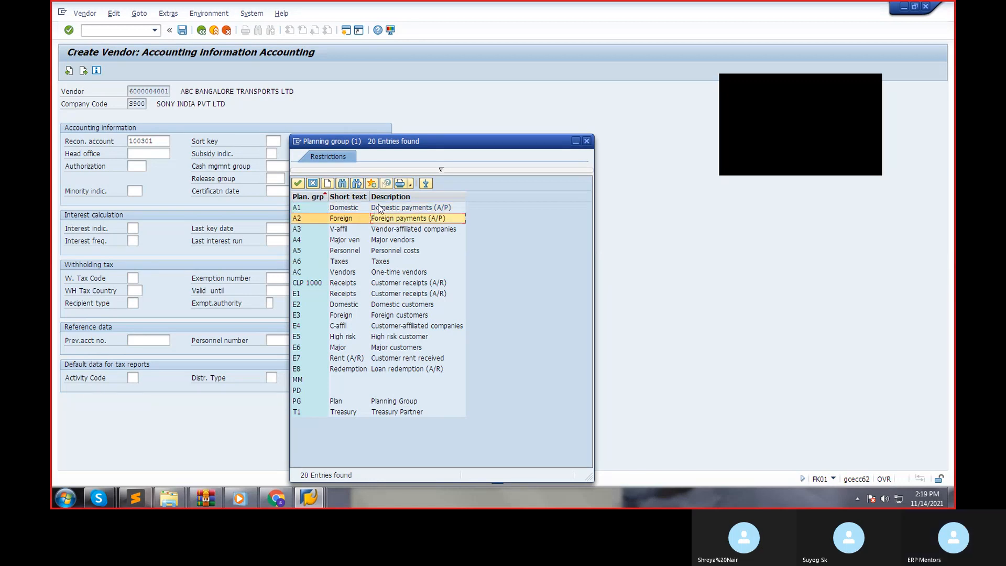
pyautogui.doubleClick(381, 208)
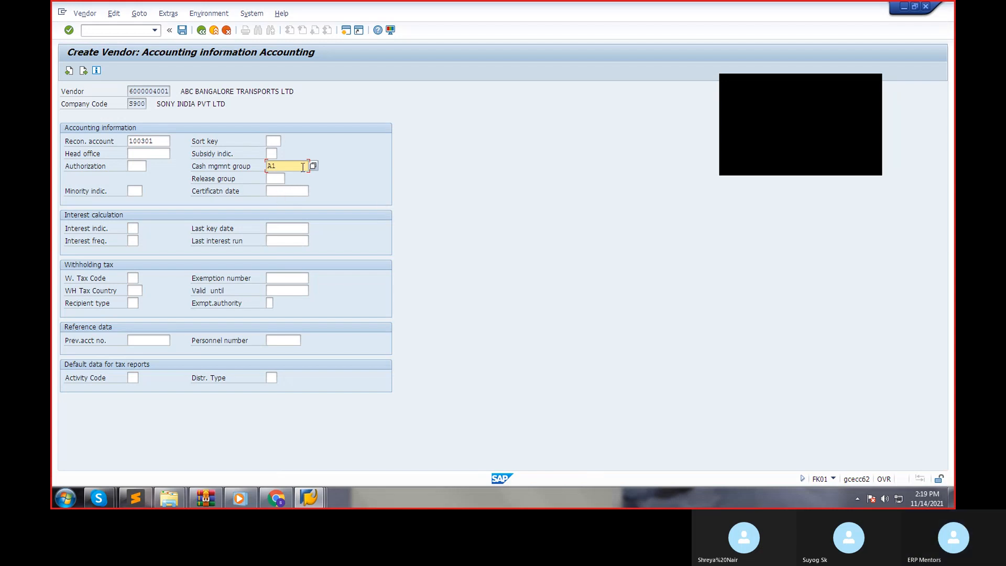
pyautogui.press('Return')
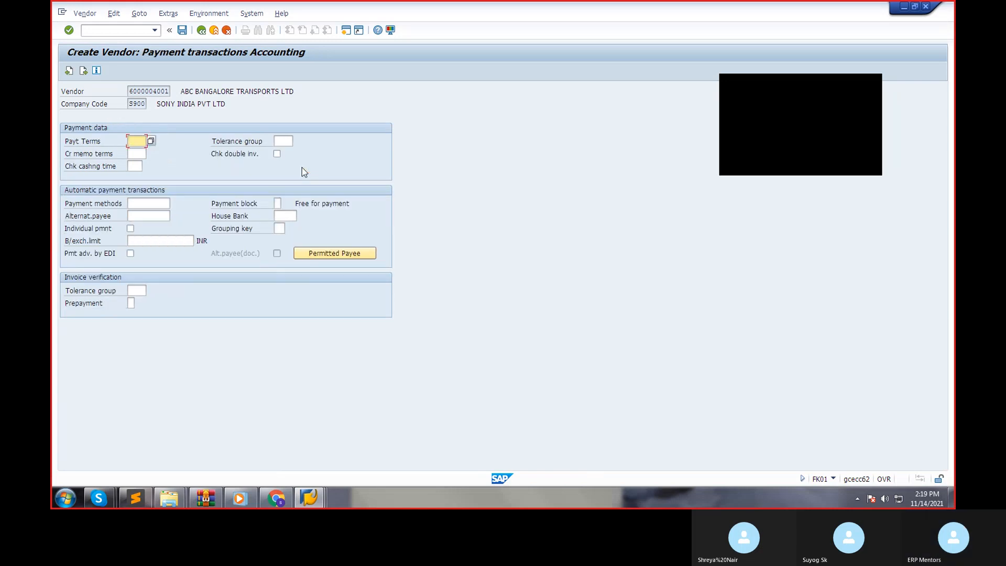
pyautogui.press('Return')
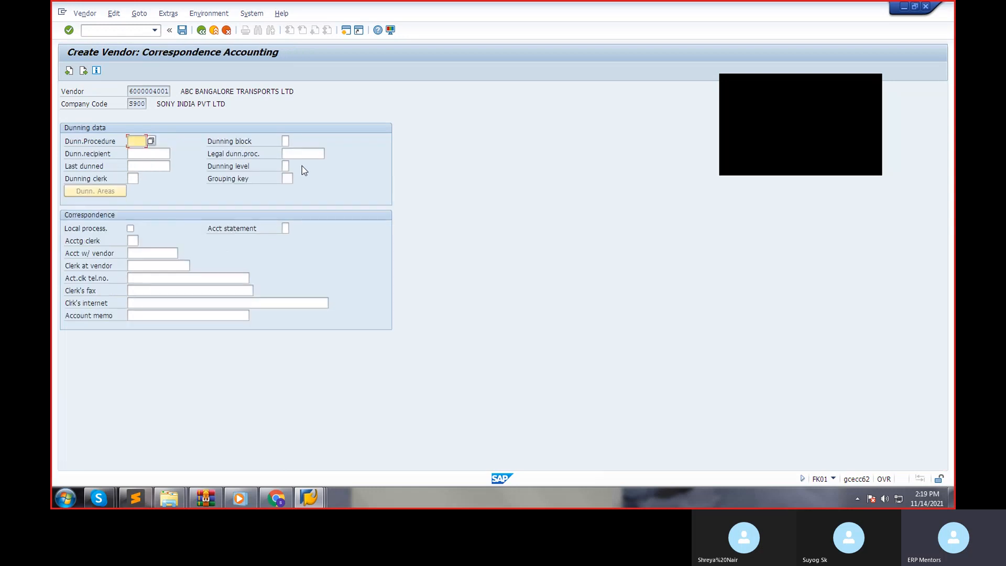
pyautogui.press('Return')
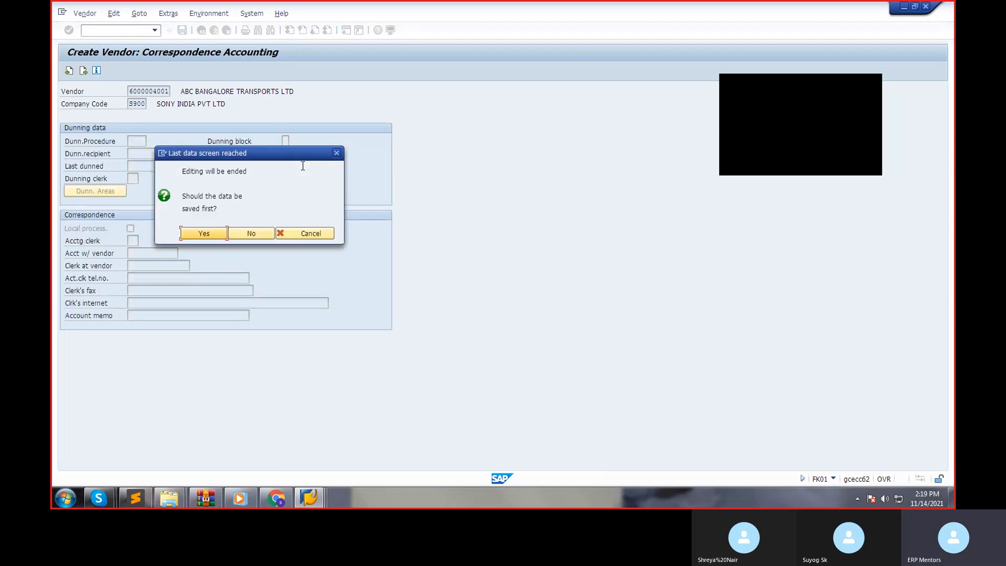
pyautogui.click(305, 232)
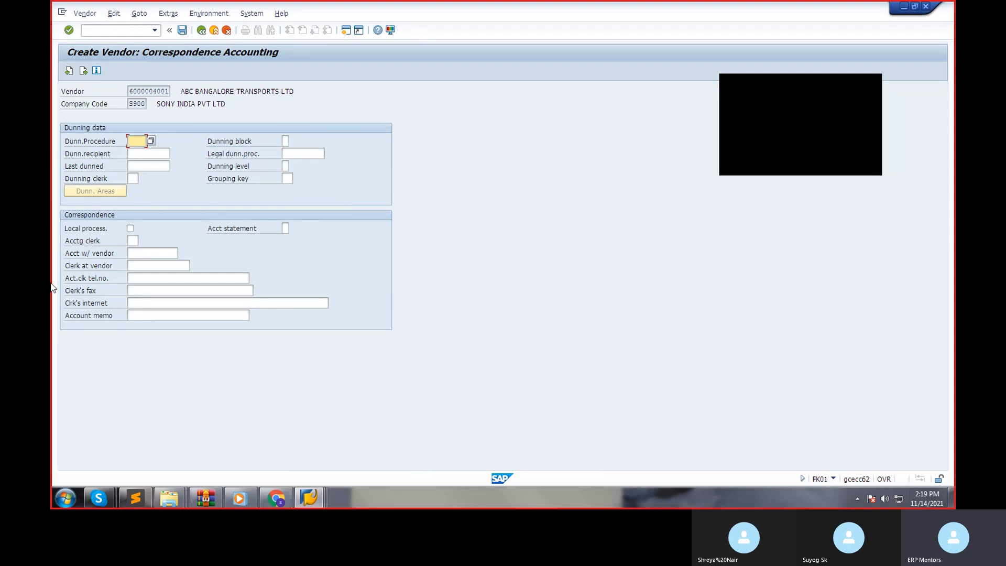
pyautogui.click(69, 70)
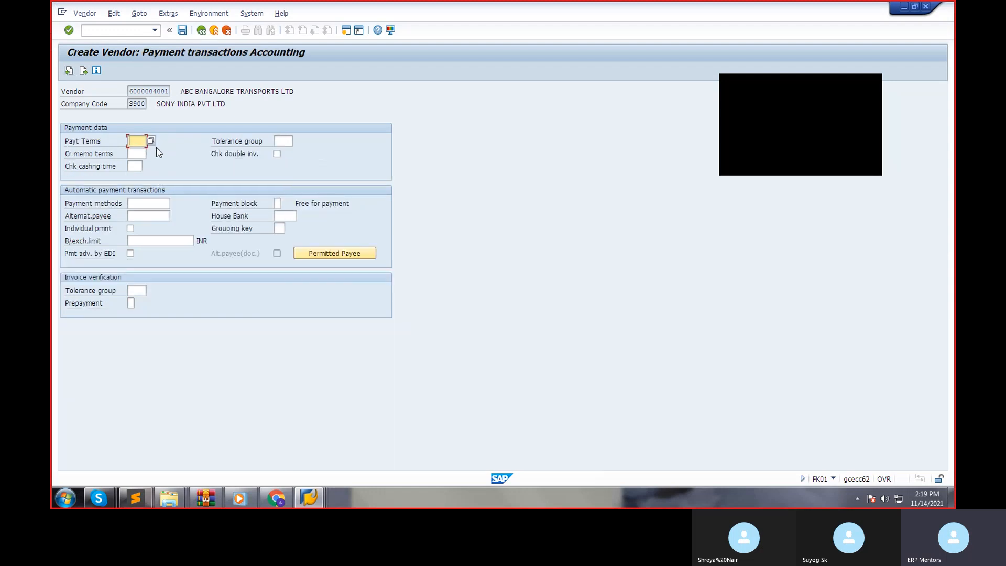
# Set the vendor's payment terms to 0001, payable immediately due net, continue past the correspondence data and save the vendor.
pyautogui.click(151, 141)
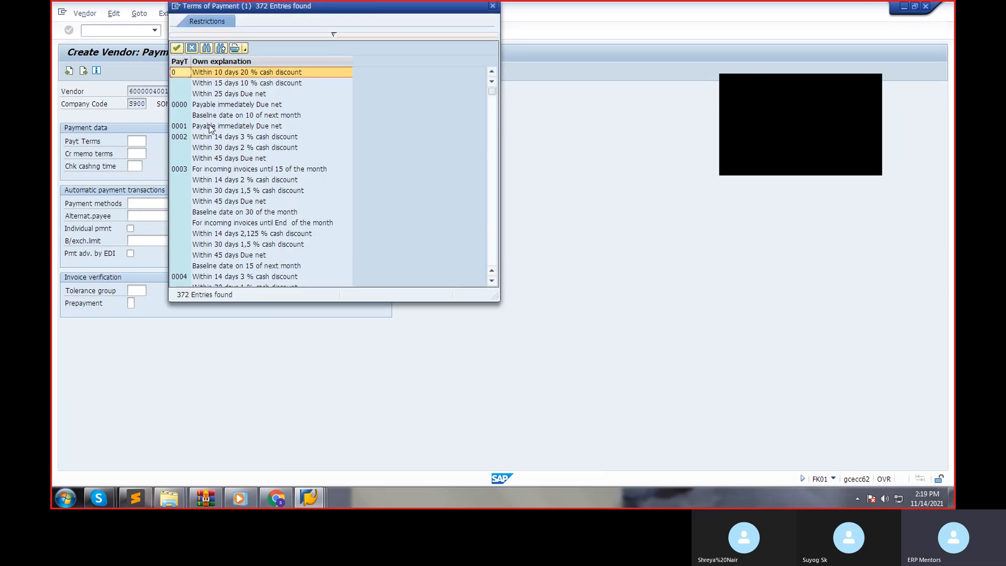
pyautogui.doubleClick(210, 127)
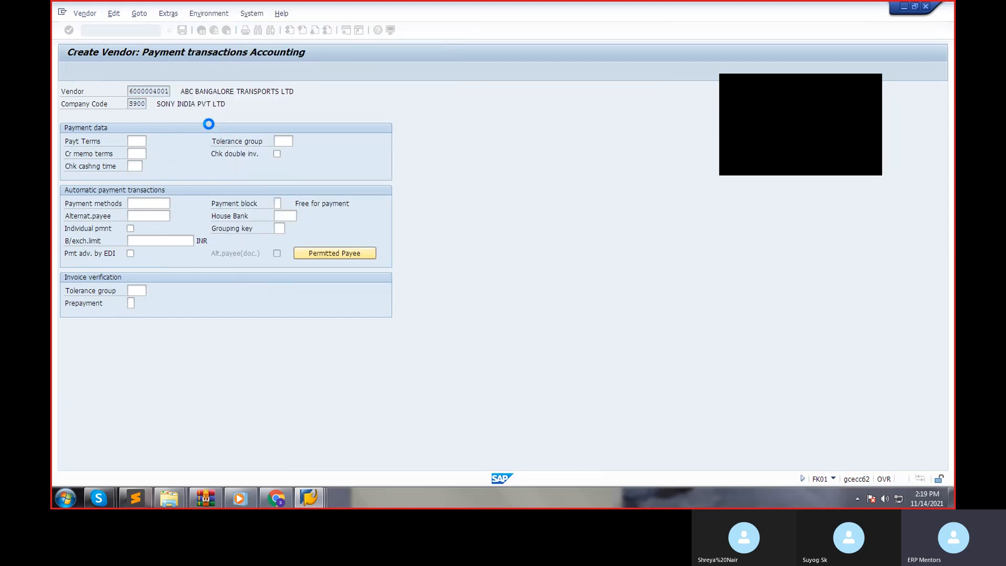
pyautogui.press('Return')
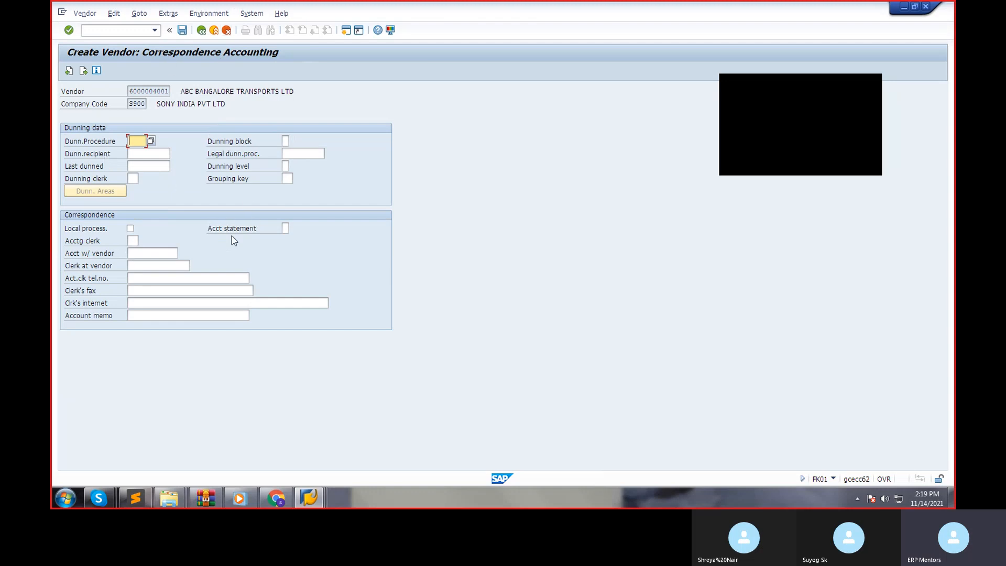
pyautogui.press('Return')
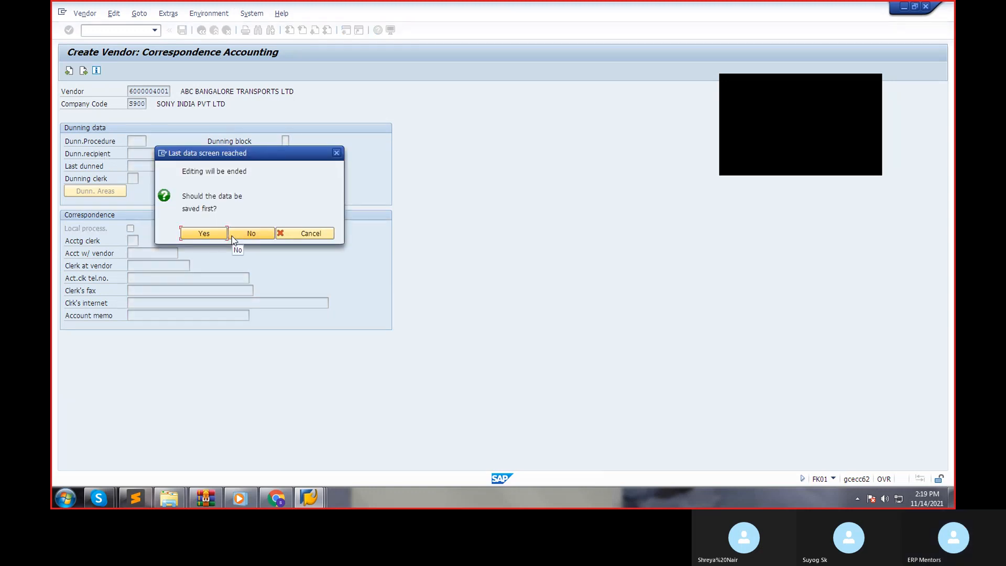
pyautogui.click(197, 237)
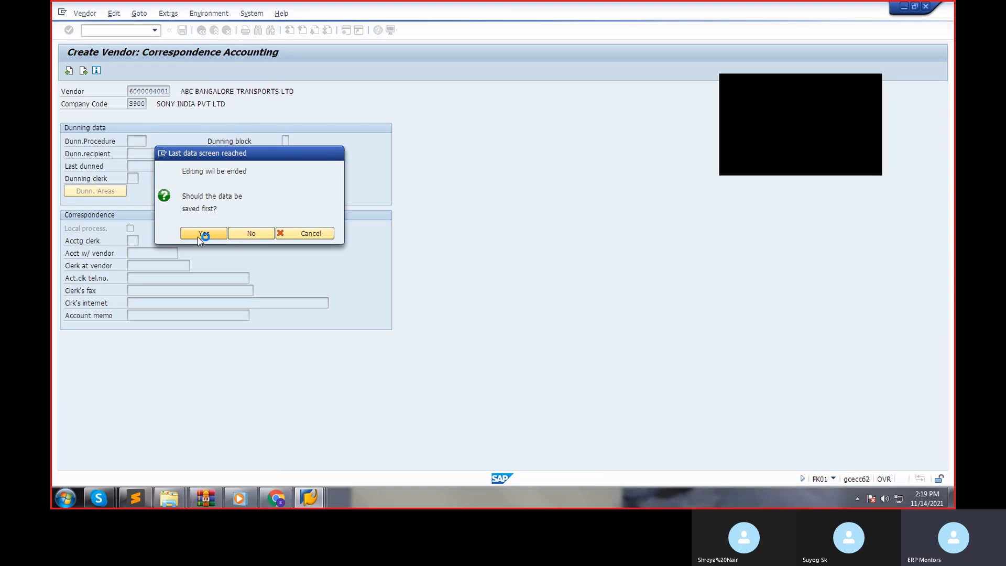
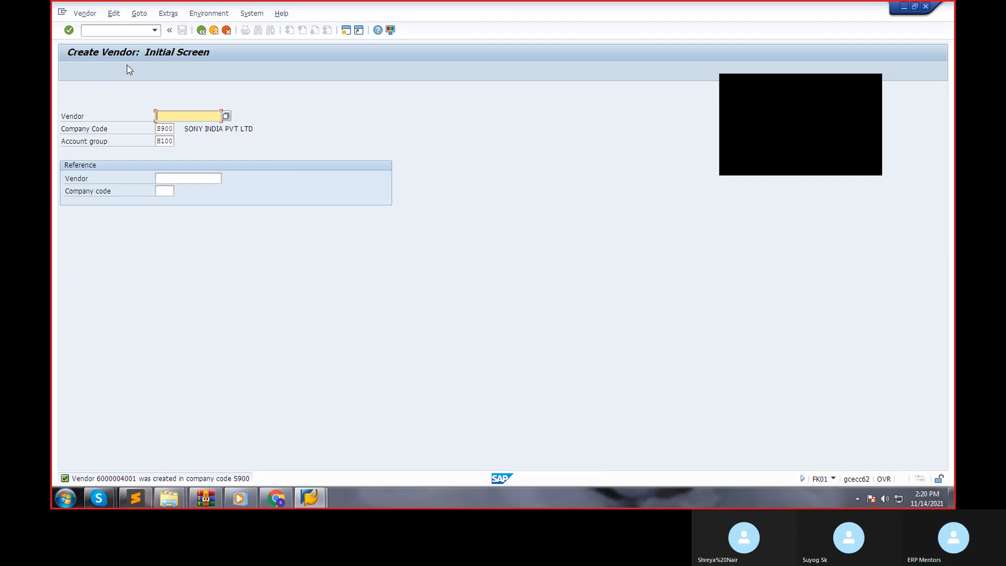
# Open vendor invoice entry with transaction FB60 and choose vendor ABC BANGALORE TRANSPORTS by searching for the term ABC.
pyautogui.click(137, 30)
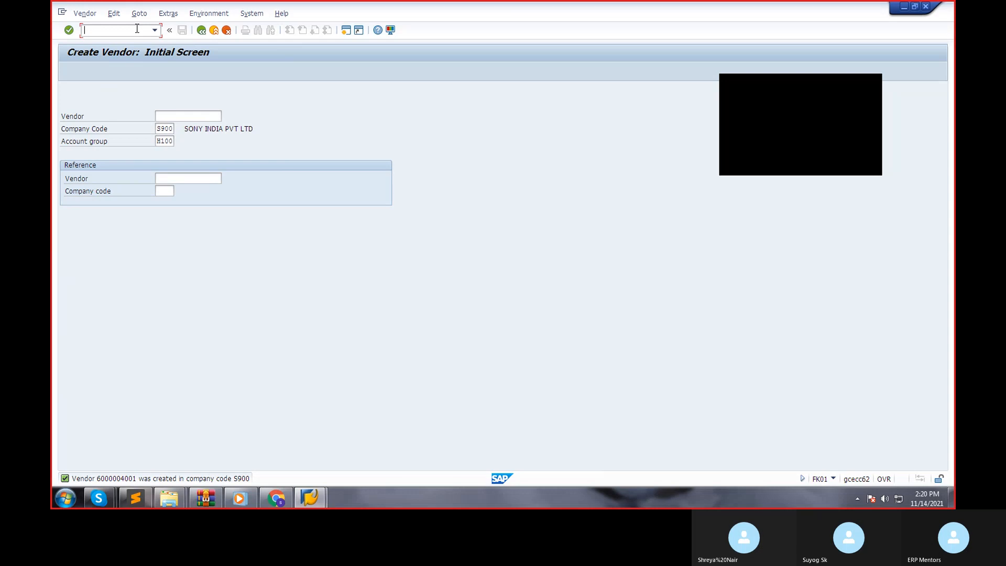
pyautogui.write('/NFB60')
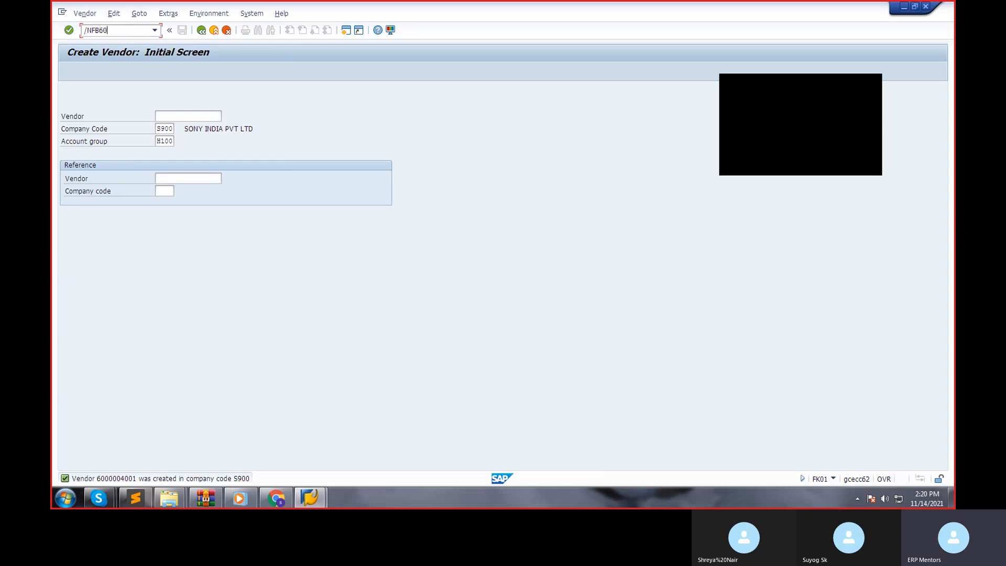
pyautogui.press('Return')
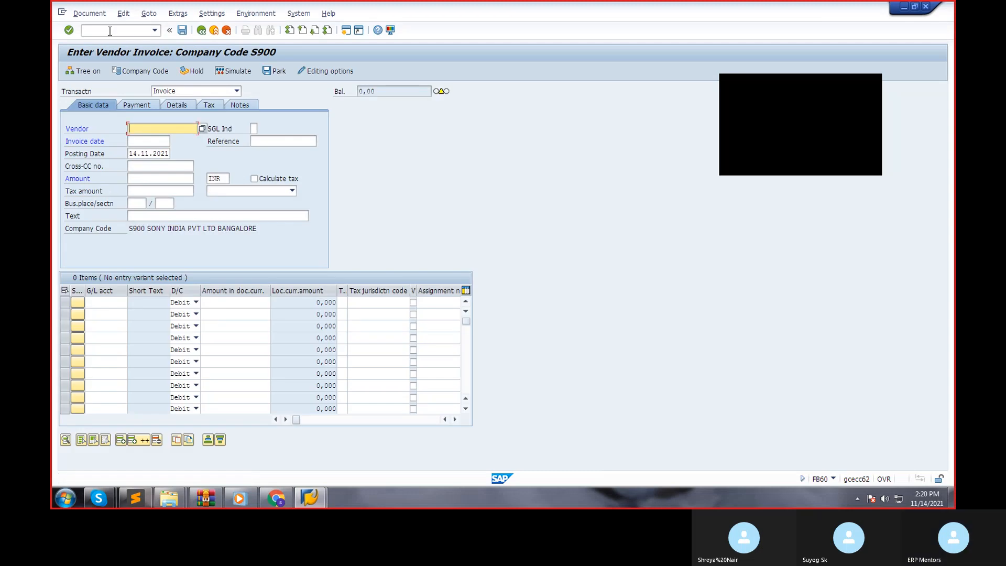
pyautogui.click(202, 128)
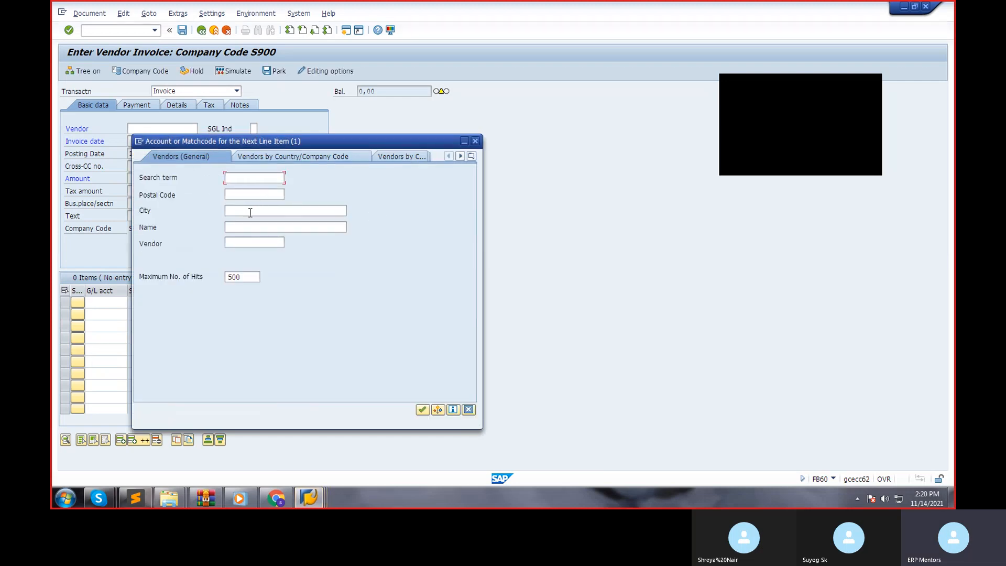
pyautogui.write('ABC')
pyautogui.press('Return')
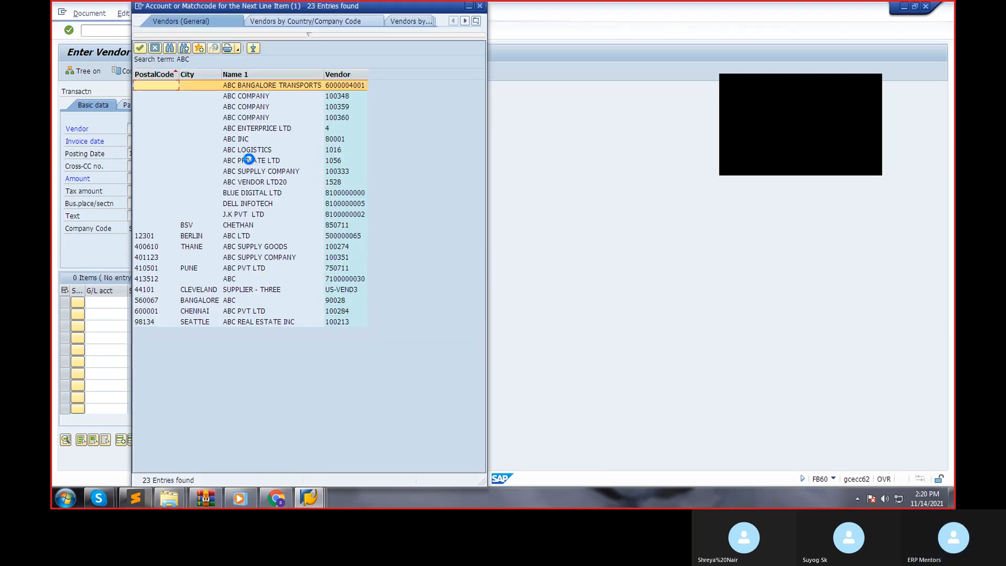
pyautogui.doubleClick(316, 89)
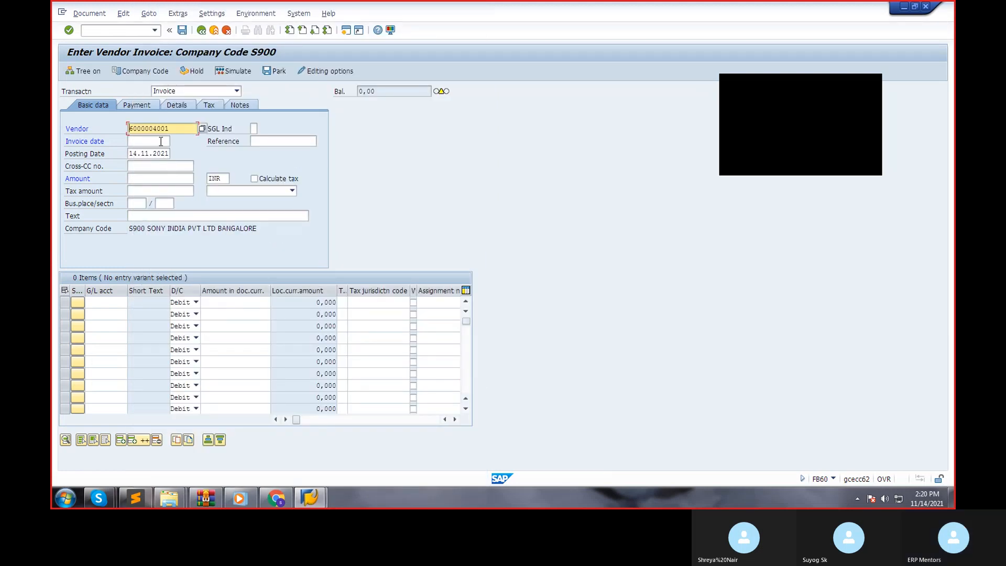
# Set the invoice date to 14.11.2021 and the invoice amount to 45000 INR.
pyautogui.click(149, 141)
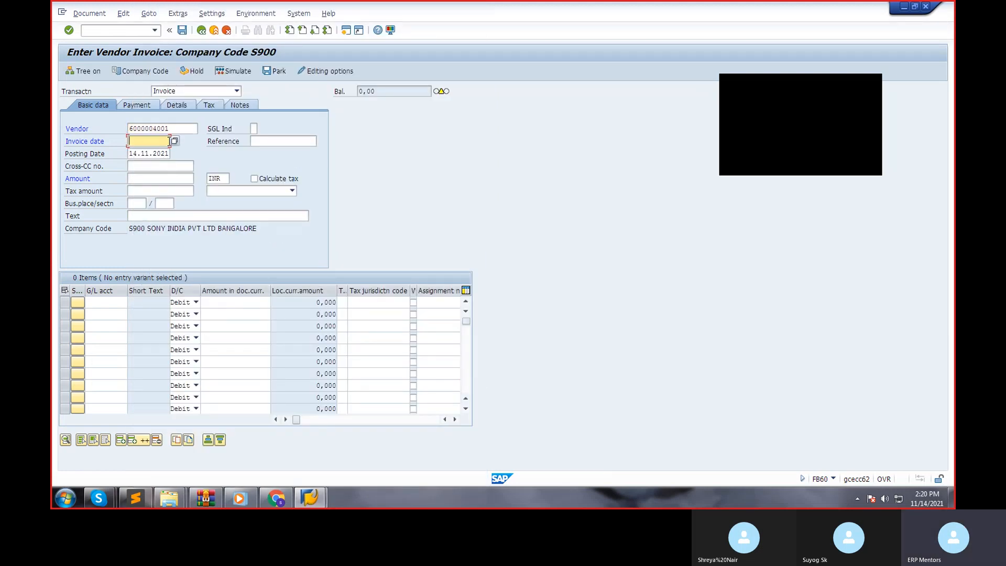
pyautogui.click(175, 142)
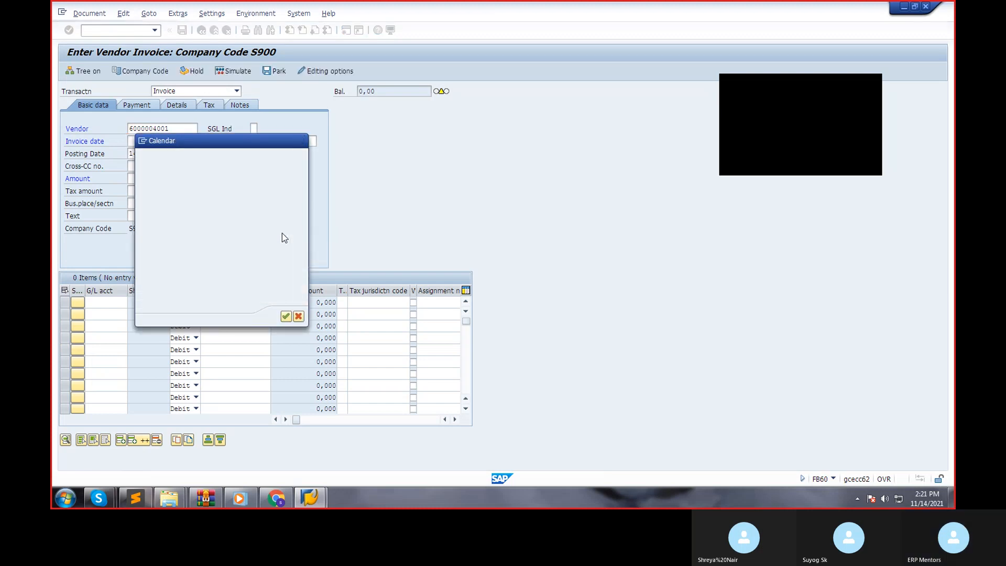
pyautogui.doubleClick(194, 206)
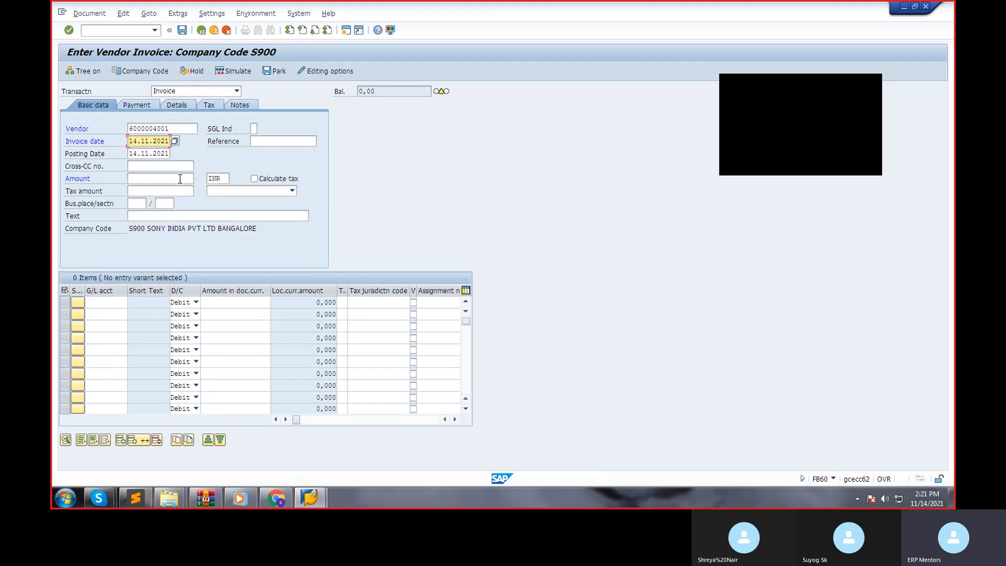
pyautogui.click(180, 179)
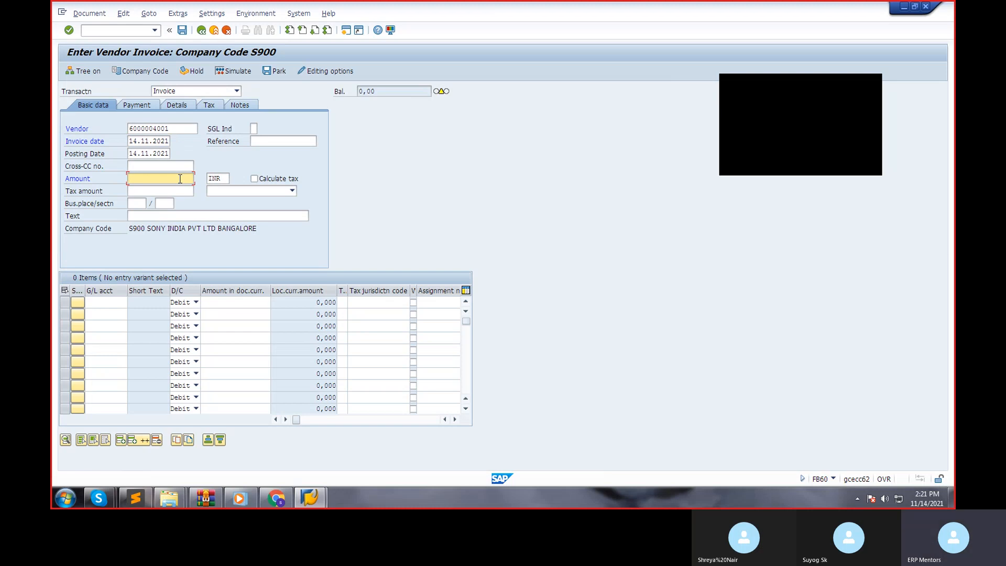
pyautogui.write('45000')
pyautogui.click(126, 302)
pyautogui.click(133, 301)
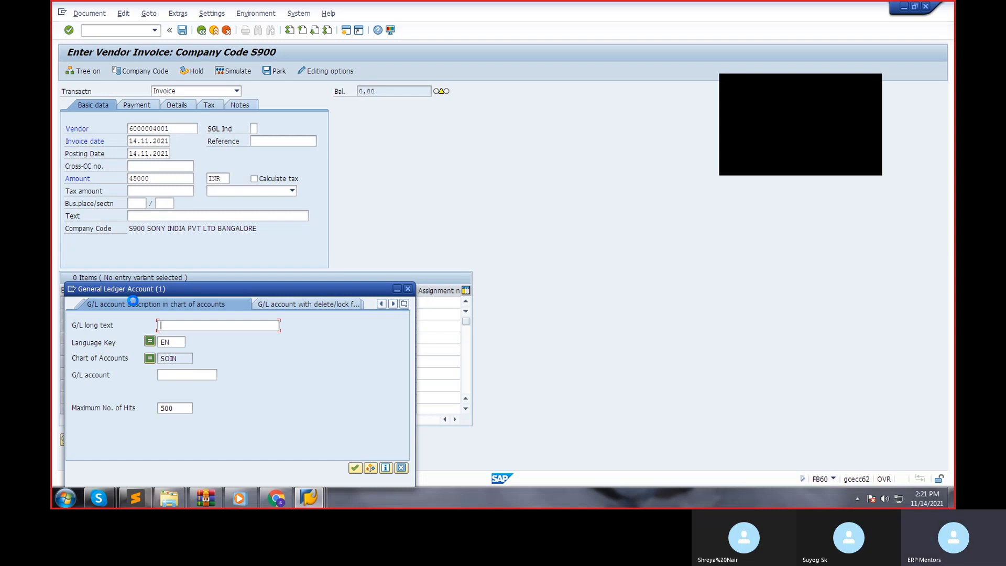
pyautogui.press('Return')
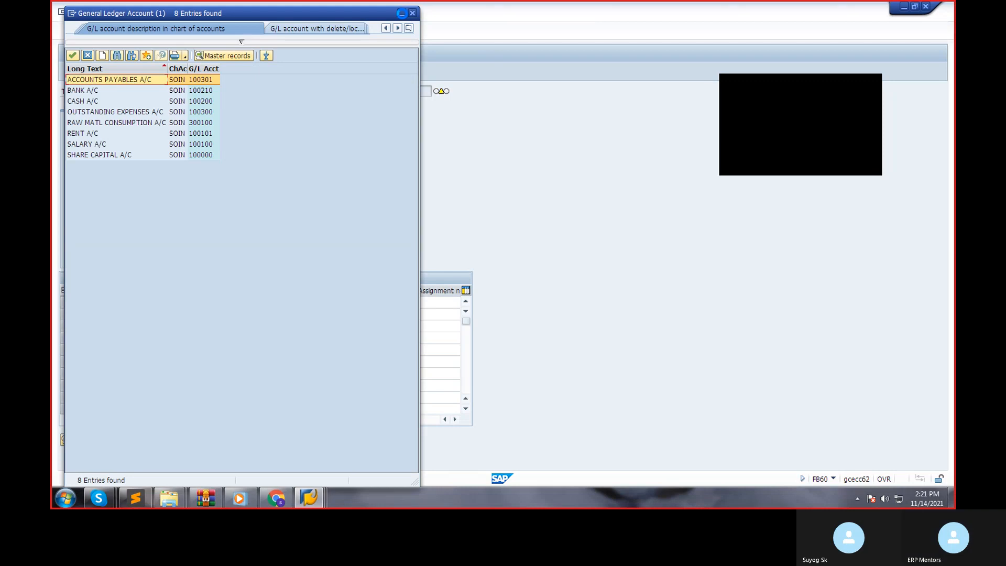
pyautogui.click(412, 14)
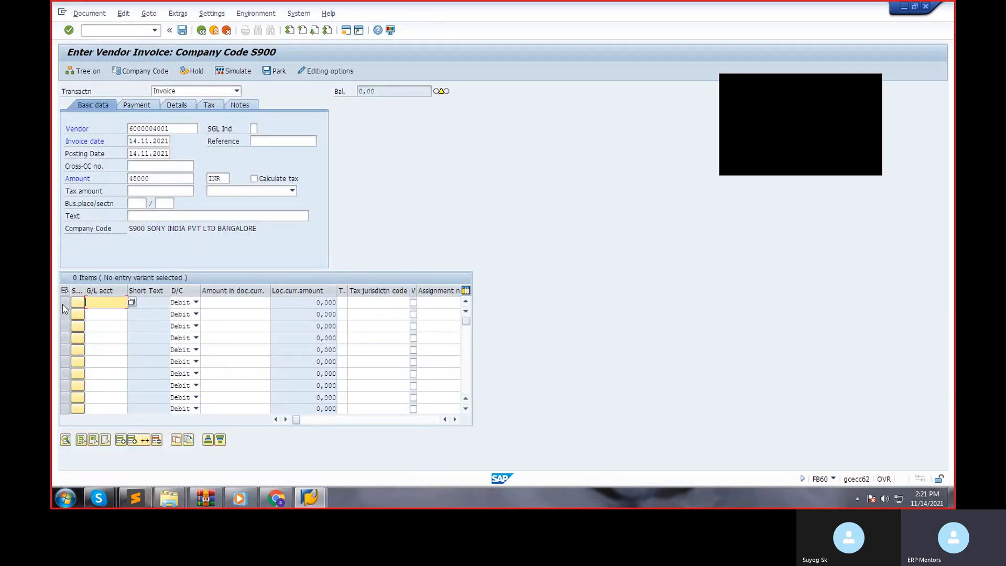
# Look up the chart's G/L accounts with delete/lock flags and assign 300100 RAW MATL CONSUMPTION A/C to the first line item.
pyautogui.click(131, 303)
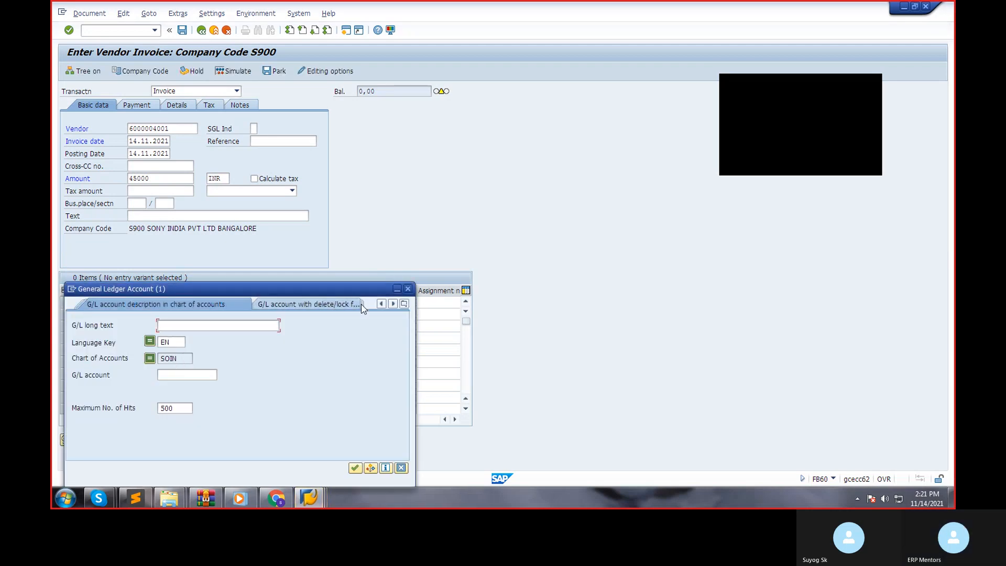
pyautogui.click(330, 306)
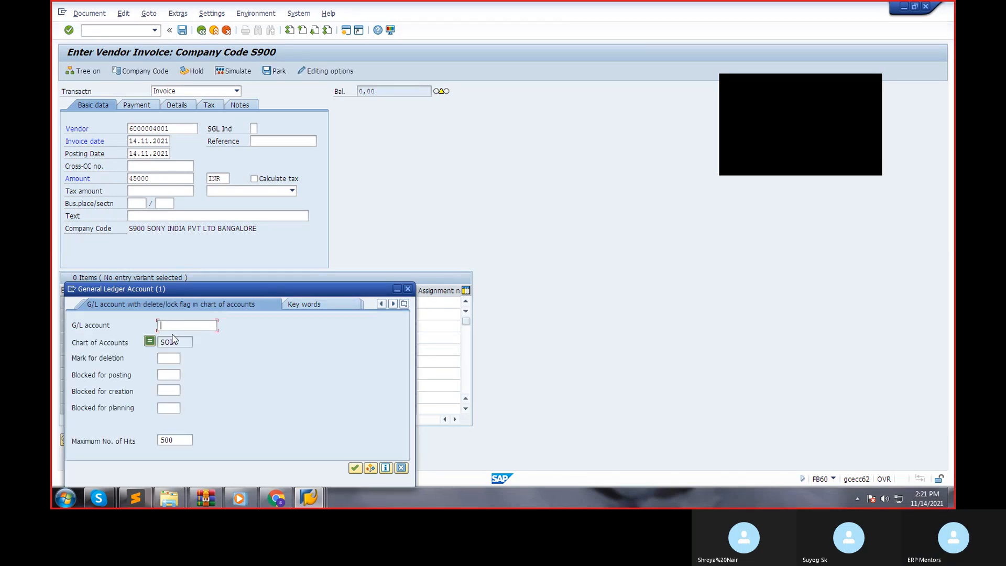
pyautogui.press('Return')
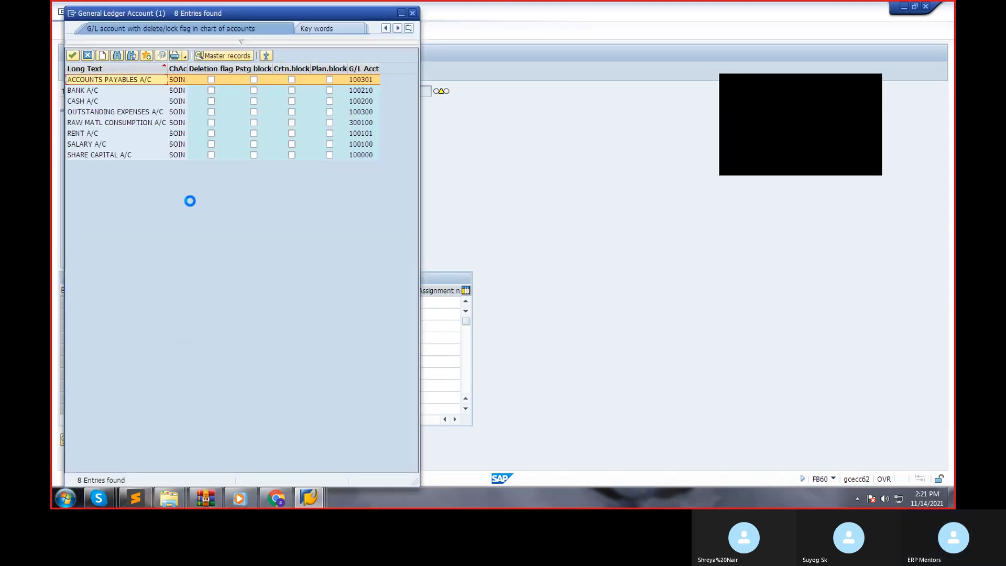
pyautogui.click(107, 133)
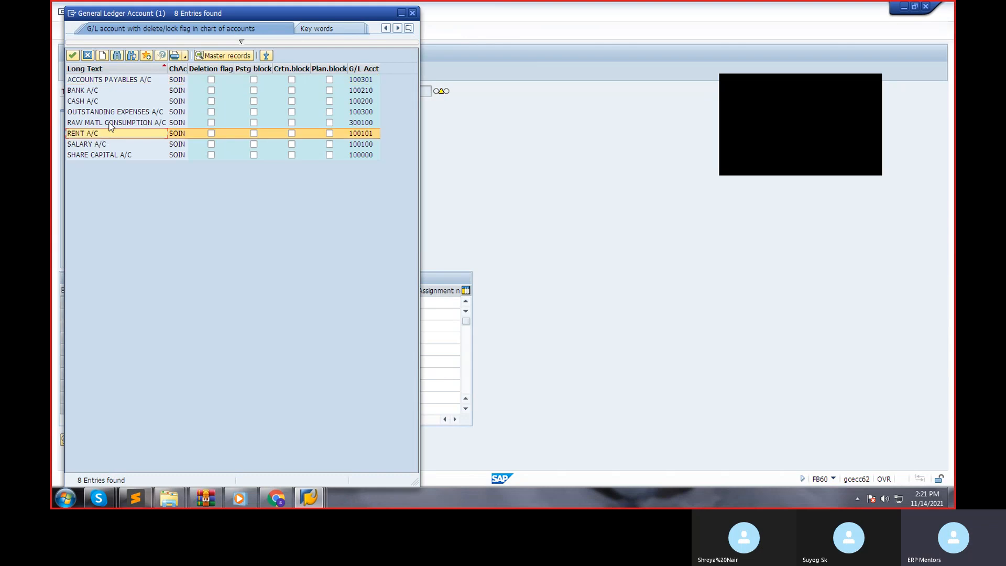
pyautogui.doubleClick(110, 122)
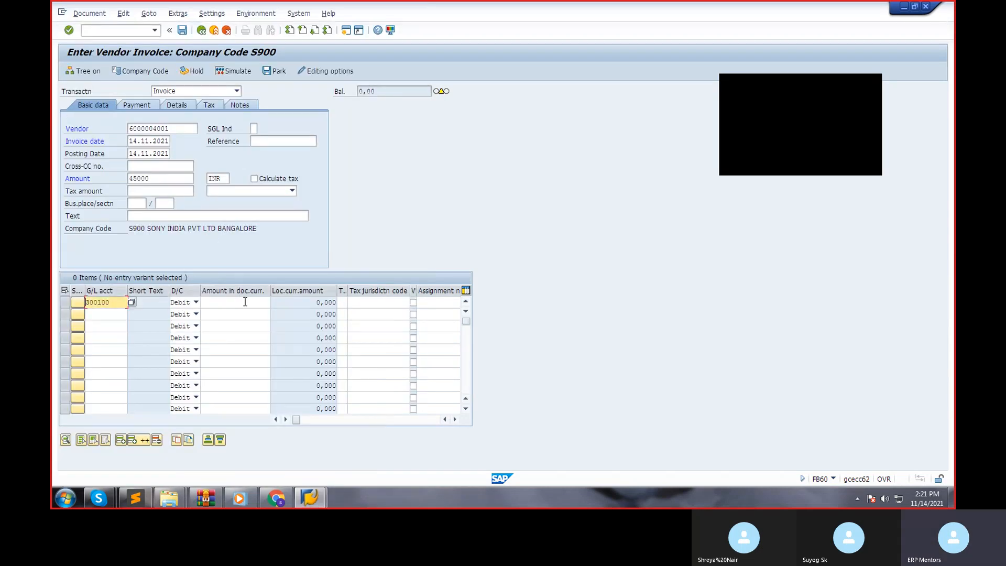
# Copy the invoice amount 45000 into the document currency amount of the first debit line item.
pyautogui.click(140, 178)
pyautogui.moveTo(119, 178); pyautogui.dragTo(117, 178)
pyautogui.hotkey('ctrl', 'c')
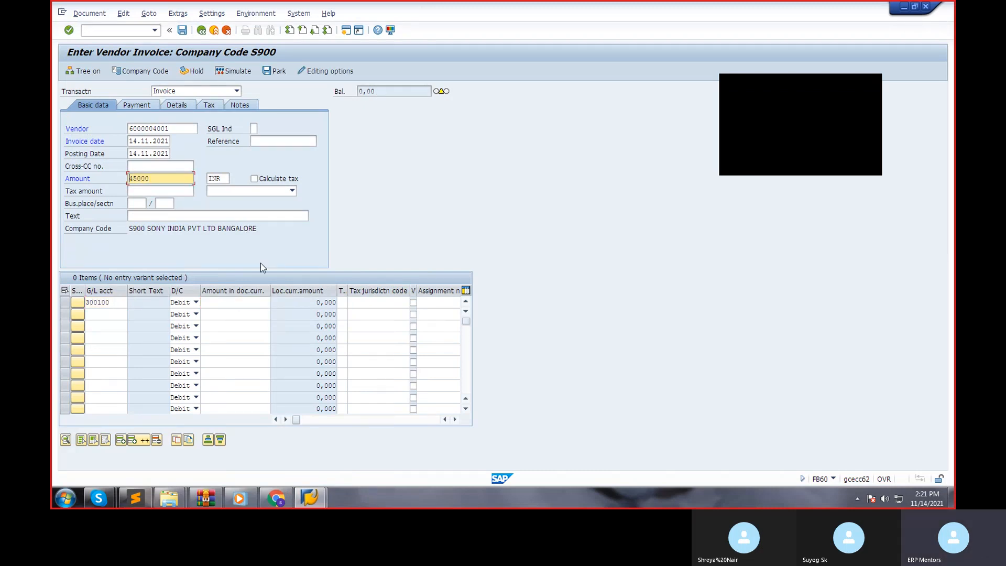
pyautogui.click(244, 301)
pyautogui.hotkey('ctrl', 'v')
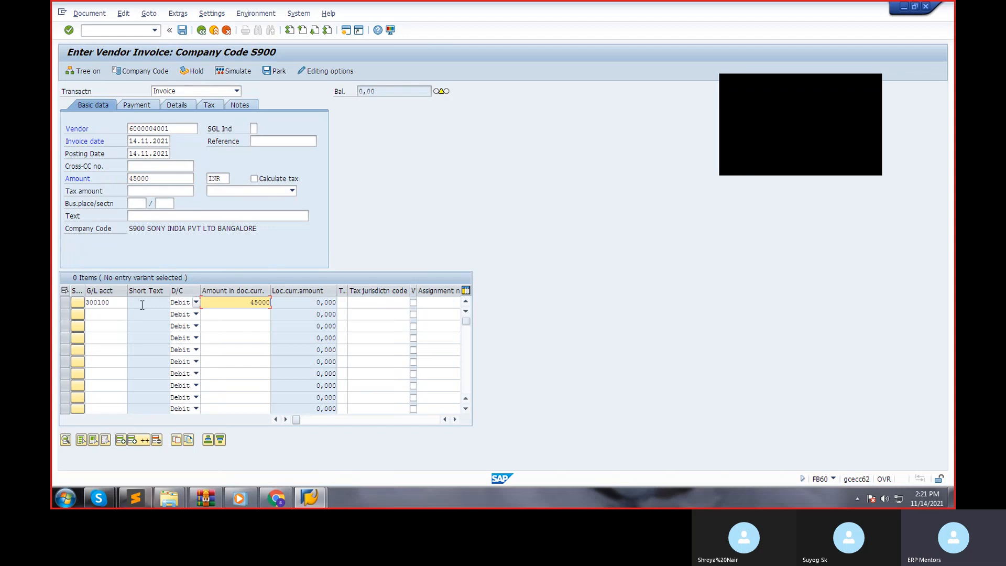
# Simulate the vendor invoice and enter 45 as its reference.
pyautogui.click(159, 179)
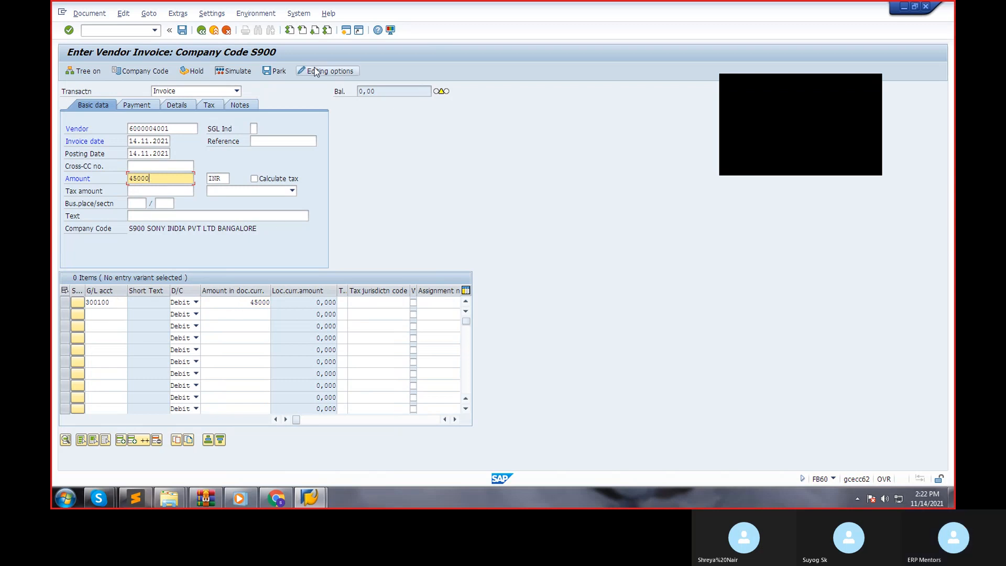
pyautogui.click(234, 75)
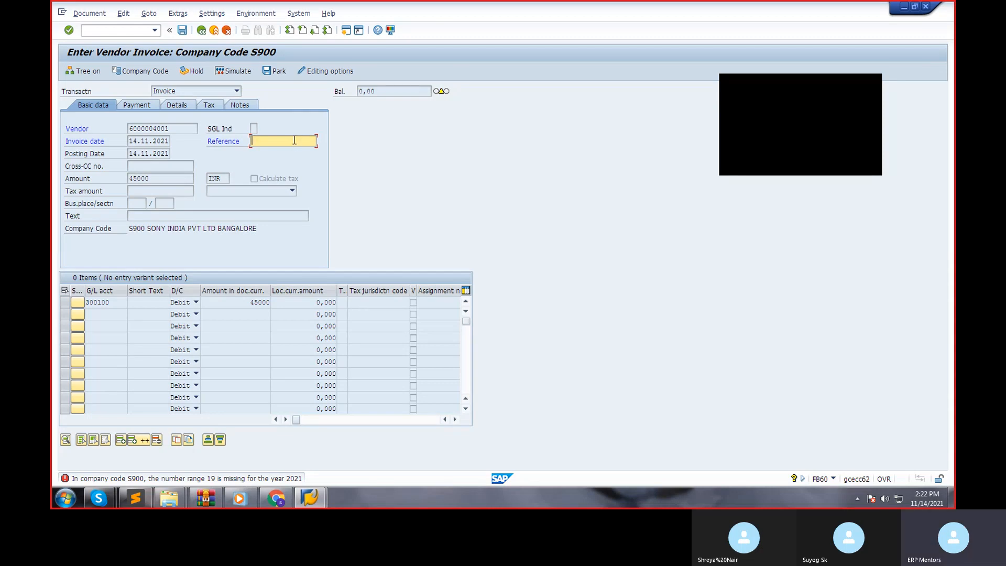
pyautogui.write('45')
pyautogui.press('Return')
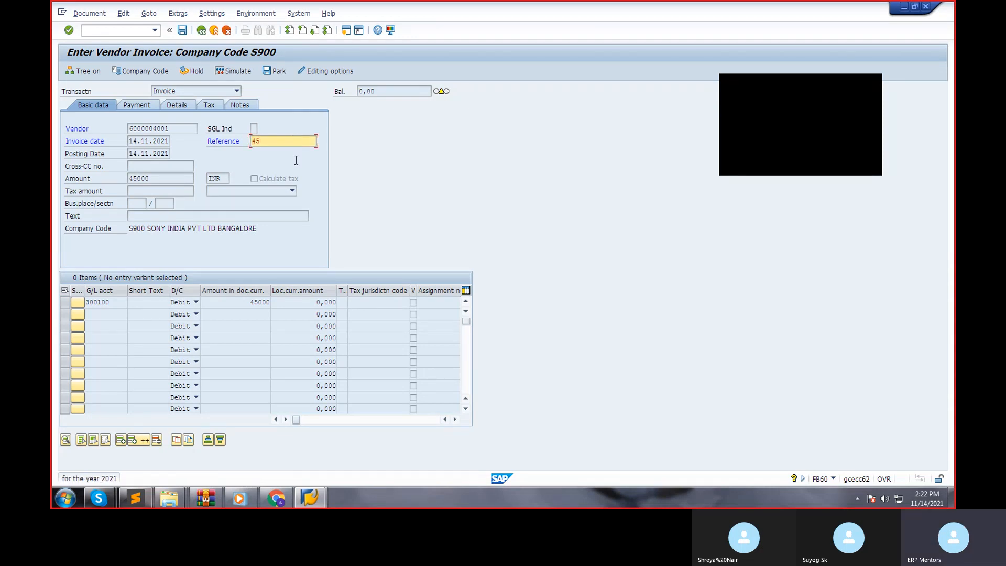
# Open transaction FBN1 for accounting document number ranges in a new session and enter company code S900.
pyautogui.click(345, 30)
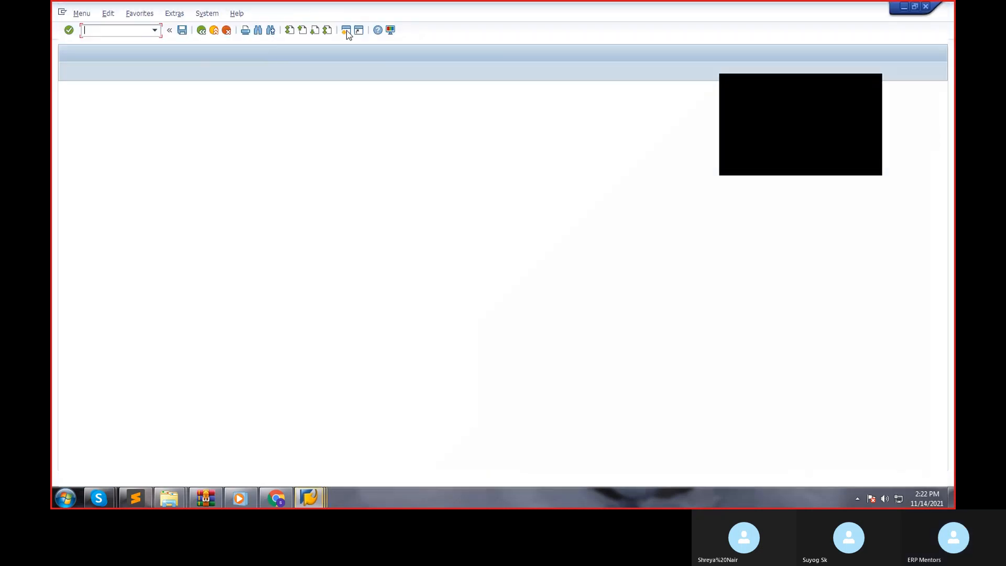
pyautogui.write('FBN1')
pyautogui.press('Return')
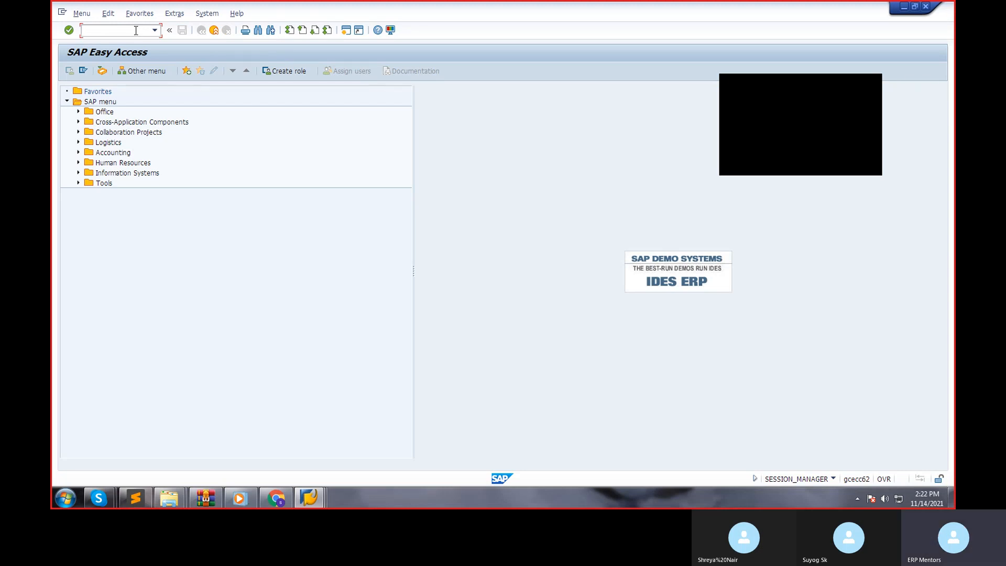
pyautogui.write('fbn1')
pyautogui.press('Return')
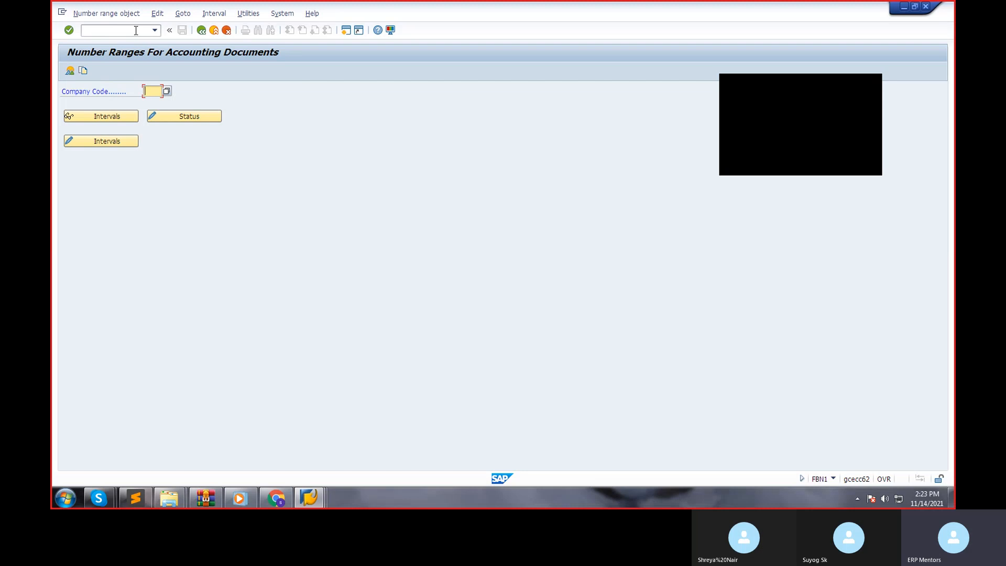
pyautogui.write('S900')
# Look through the number range status list of company code S900 for interval 19, and return to the initial screen.
pyautogui.click(185, 116)
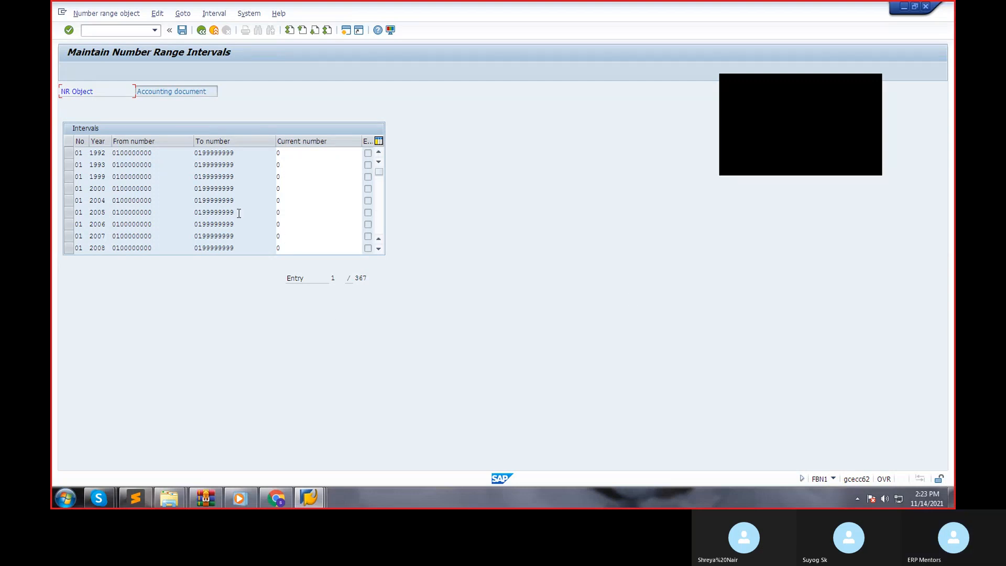
pyautogui.scroll(-6, 237, 212)
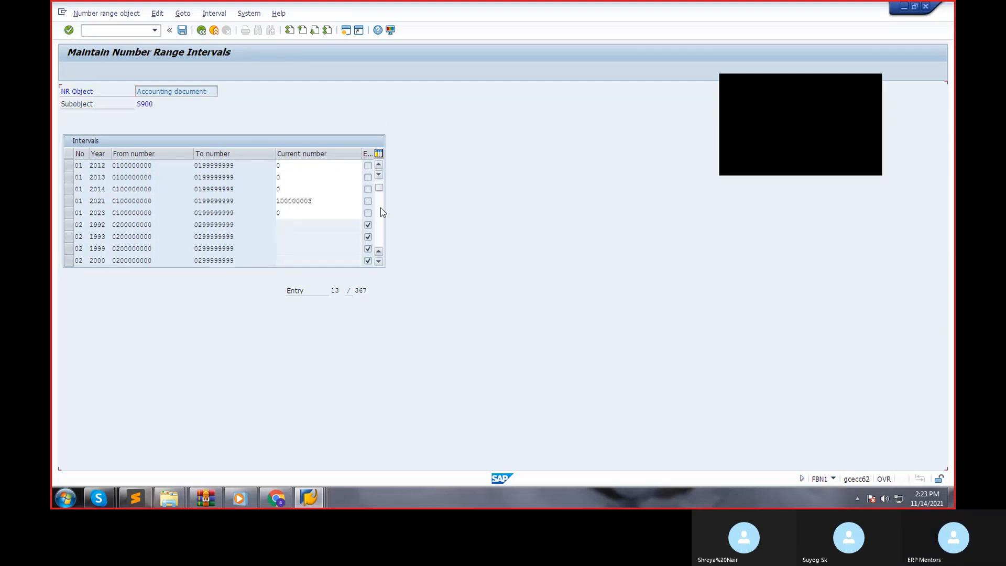
pyautogui.scroll(-6, 381, 208)
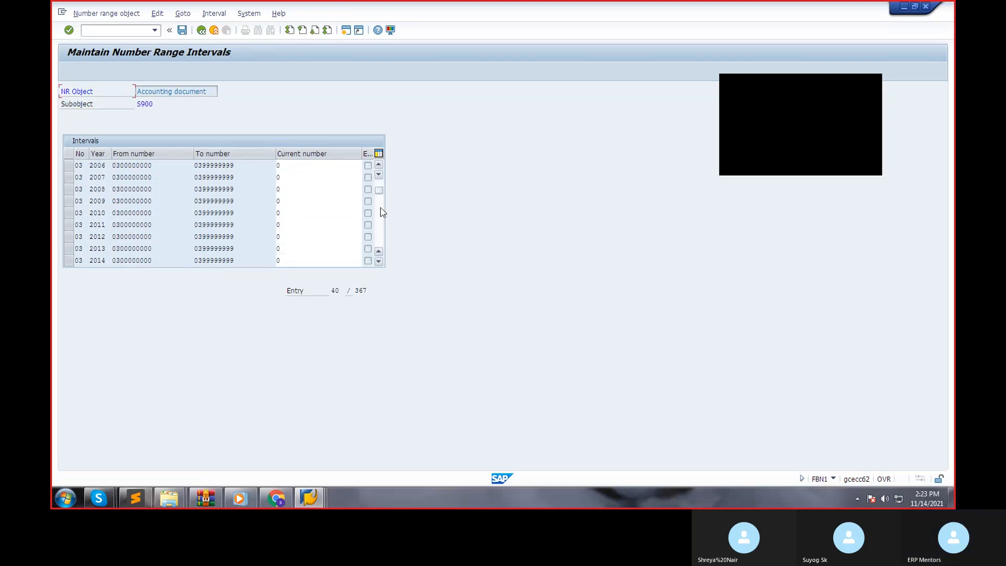
pyautogui.moveTo(380, 192)
pyautogui.mouseDown()
pyautogui.moveTo(380, 221)
pyautogui.moveTo(381, 207)
pyautogui.mouseUp()
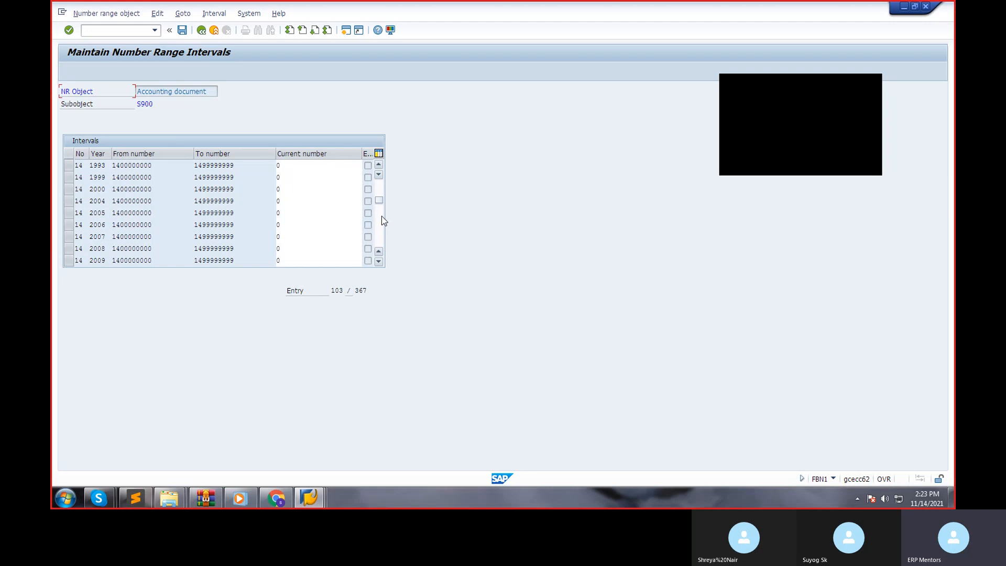
pyautogui.click(381, 216)
pyautogui.click(379, 221)
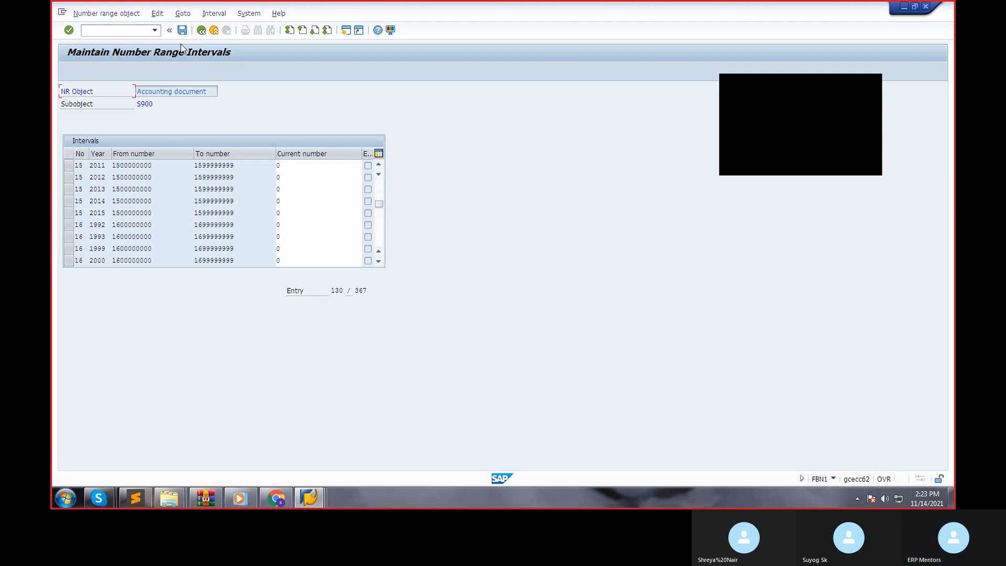
pyautogui.click(201, 30)
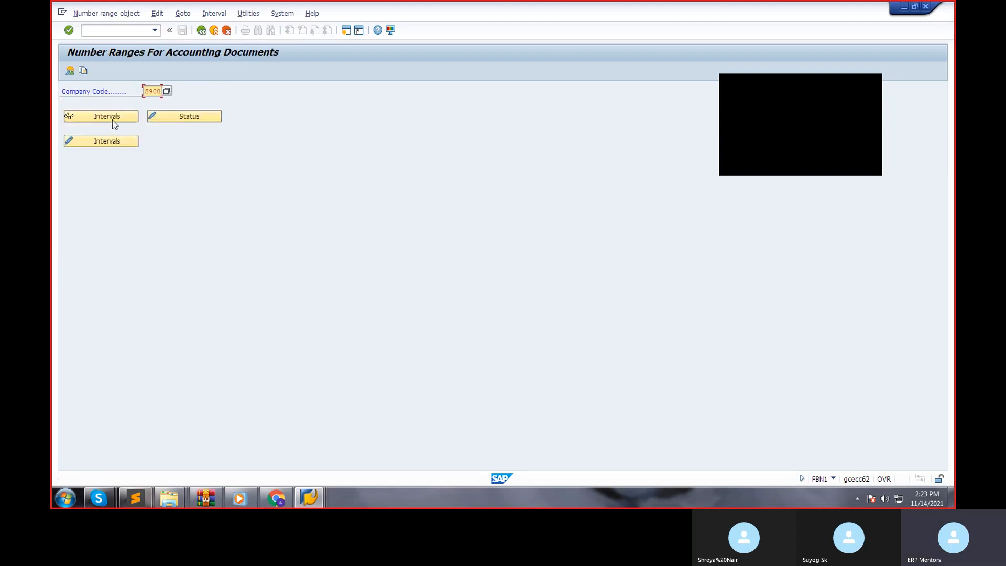
# Start a new accounting document number range interval 19 for year 2021 in company code S900 and check the existing ranges.
pyautogui.click(102, 141)
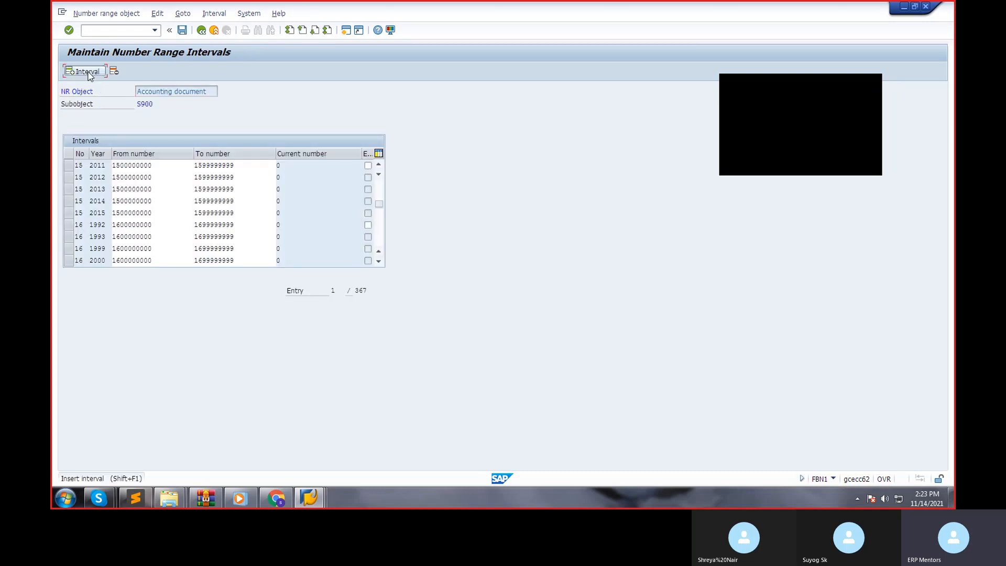
pyautogui.click(87, 71)
pyautogui.write('19')
pyautogui.press('Tab')
pyautogui.write('2021')
pyautogui.press('Tab')
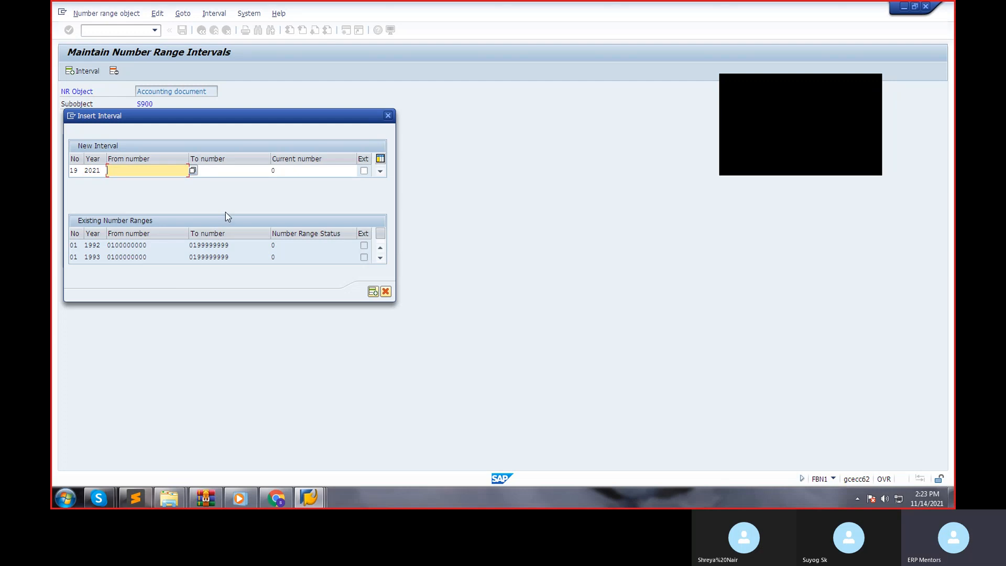
pyautogui.click(380, 258)
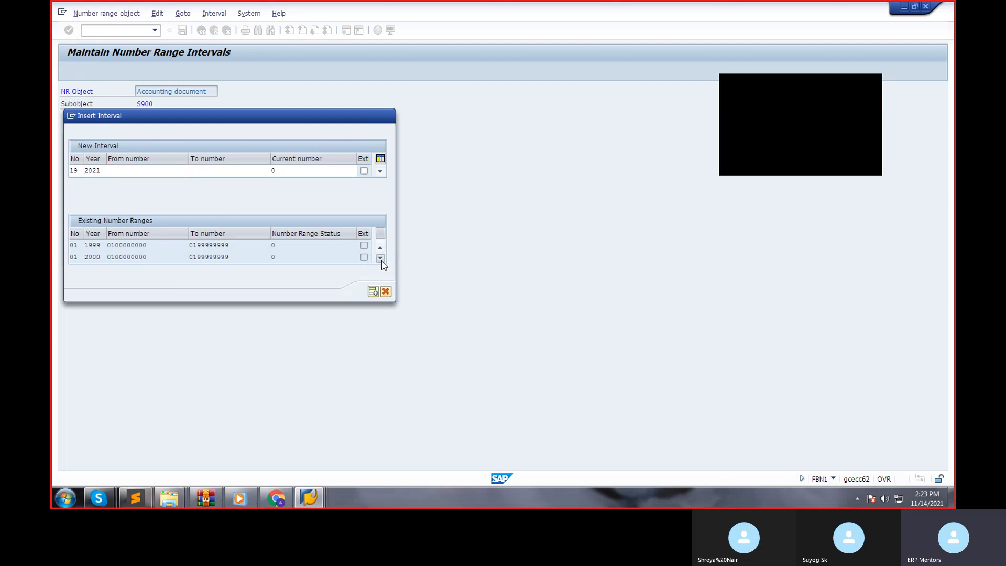
pyautogui.click(381, 258)
pyautogui.click(138, 169)
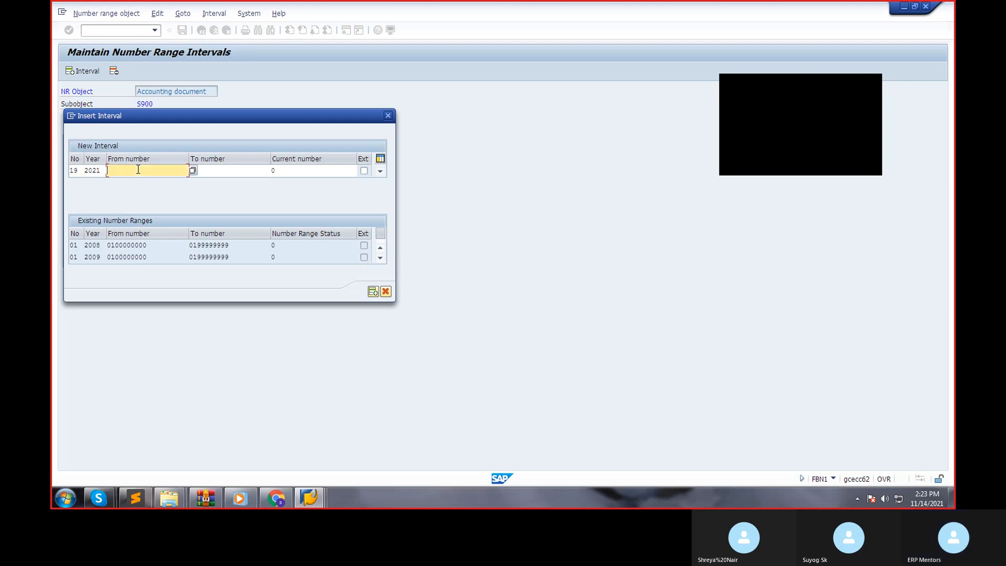
pyautogui.write('1')
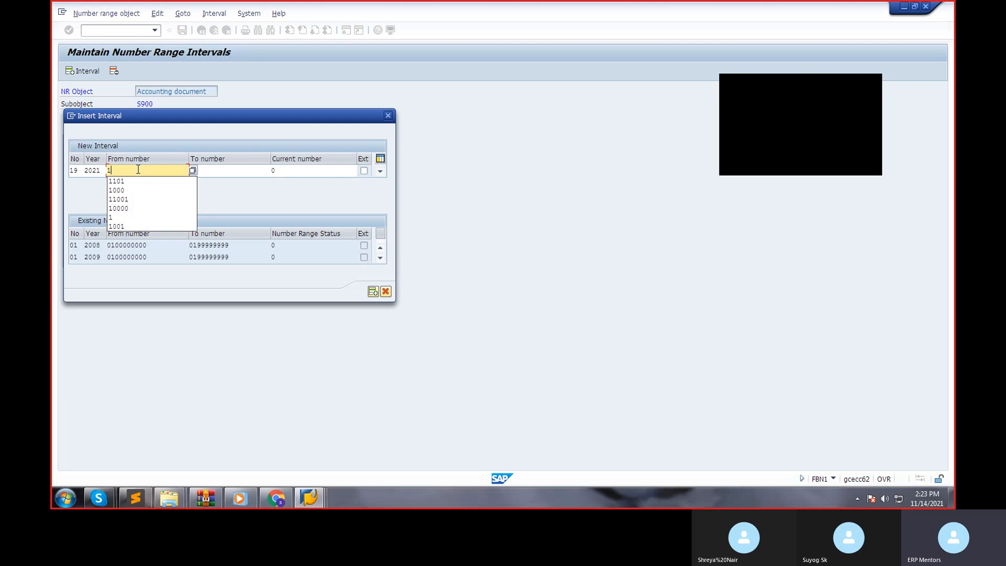
pyautogui.write('9')
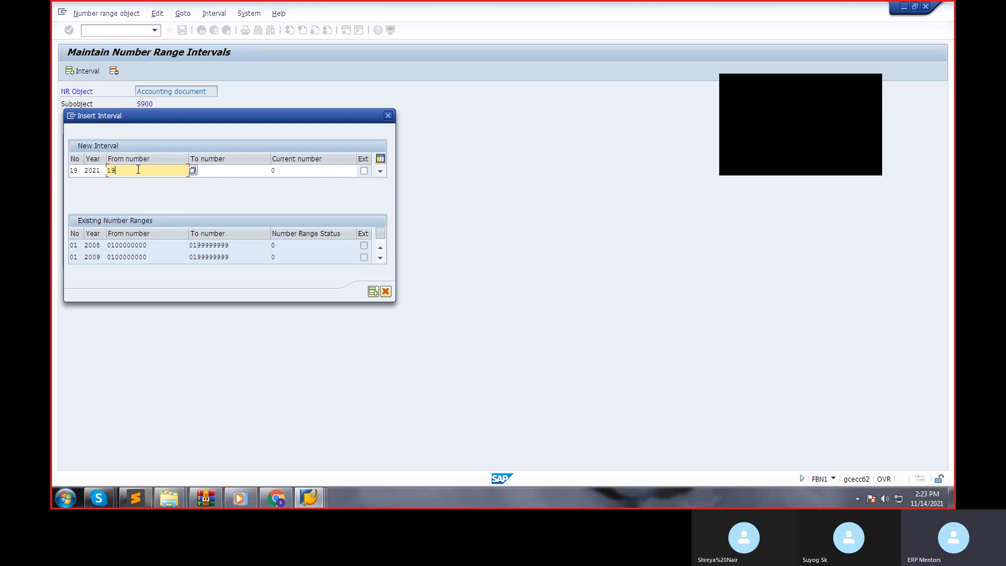
pyautogui.write('00000000')
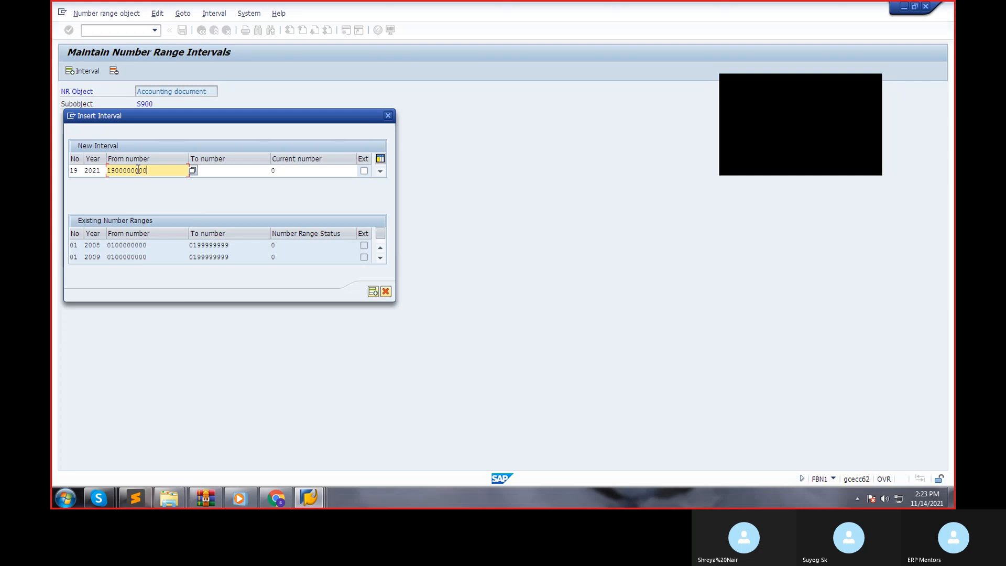
pyautogui.press('Tab')
pyautogui.write('19')
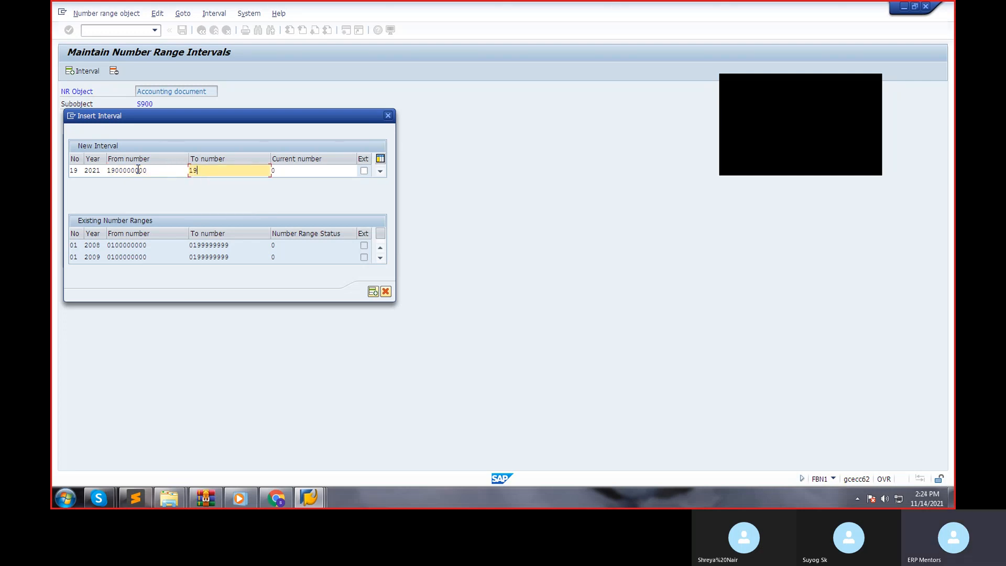
pyautogui.write('09999999')
pyautogui.press('Return')
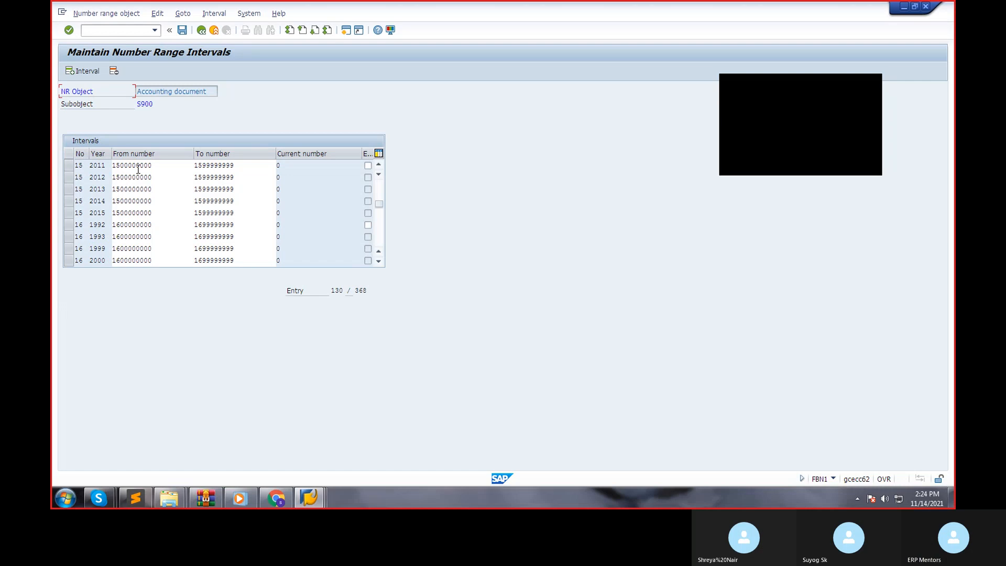
pyautogui.click(182, 31)
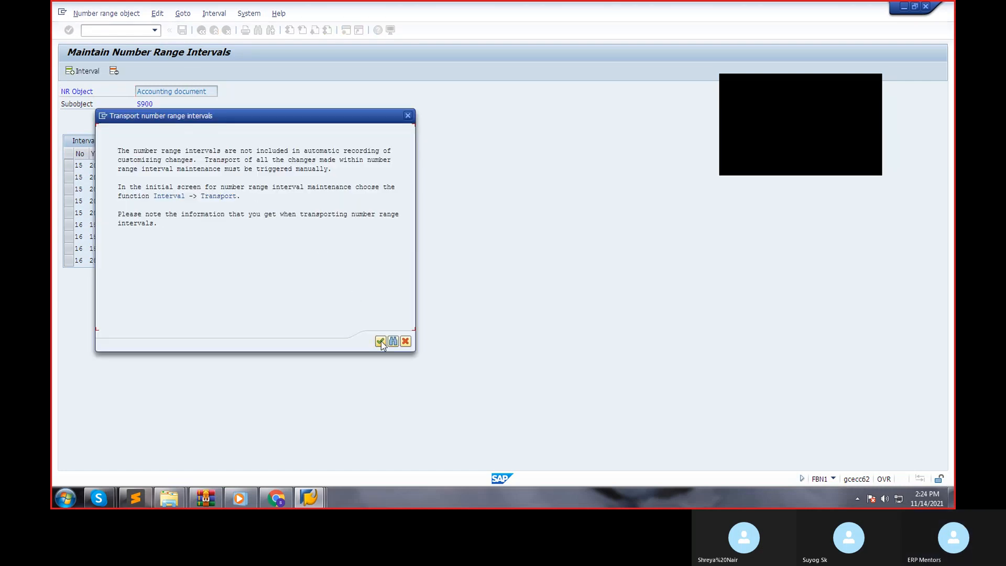
pyautogui.click(381, 342)
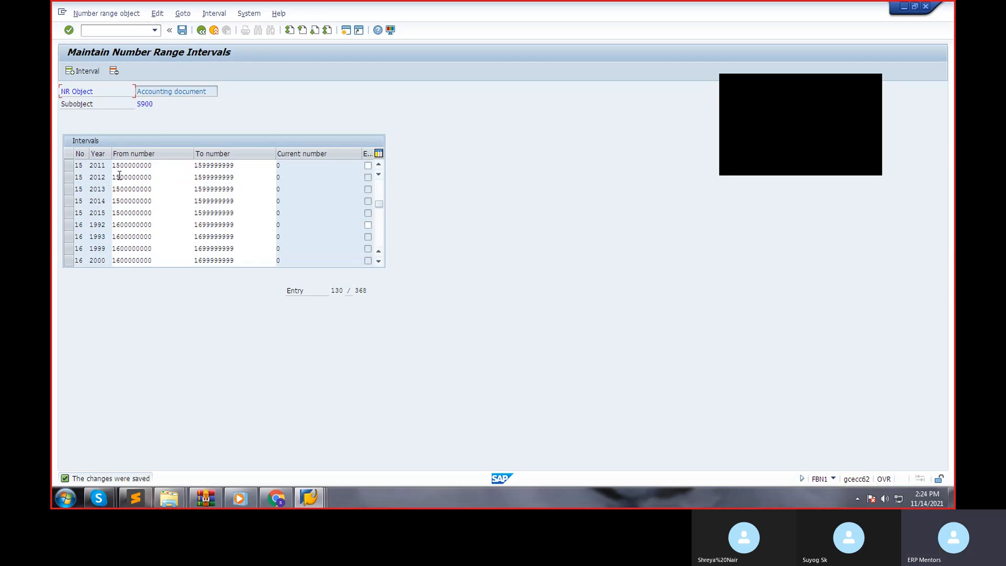
# Start another new number range interval with number 16 and year 2021.
pyautogui.click(164, 164)
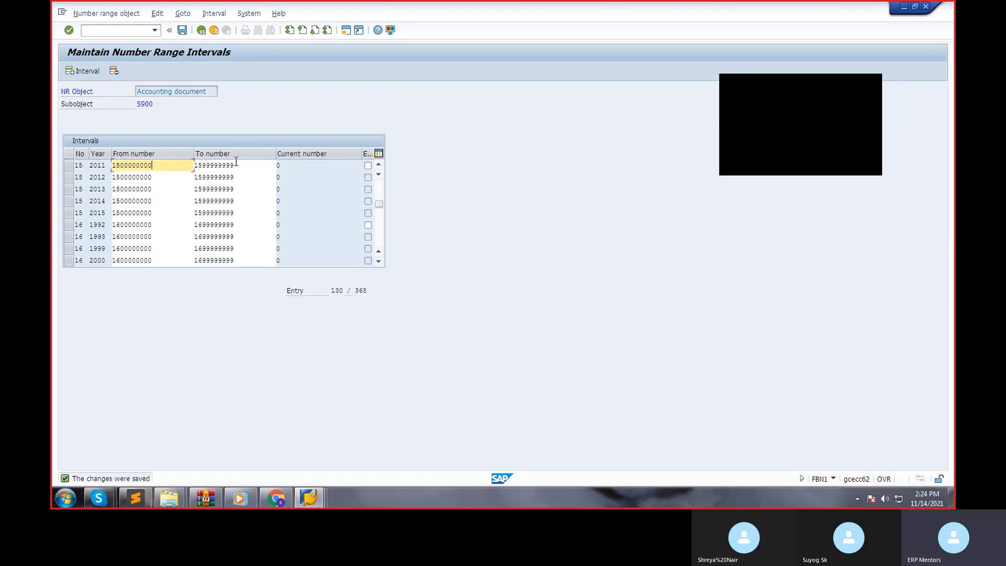
pyautogui.click(155, 226)
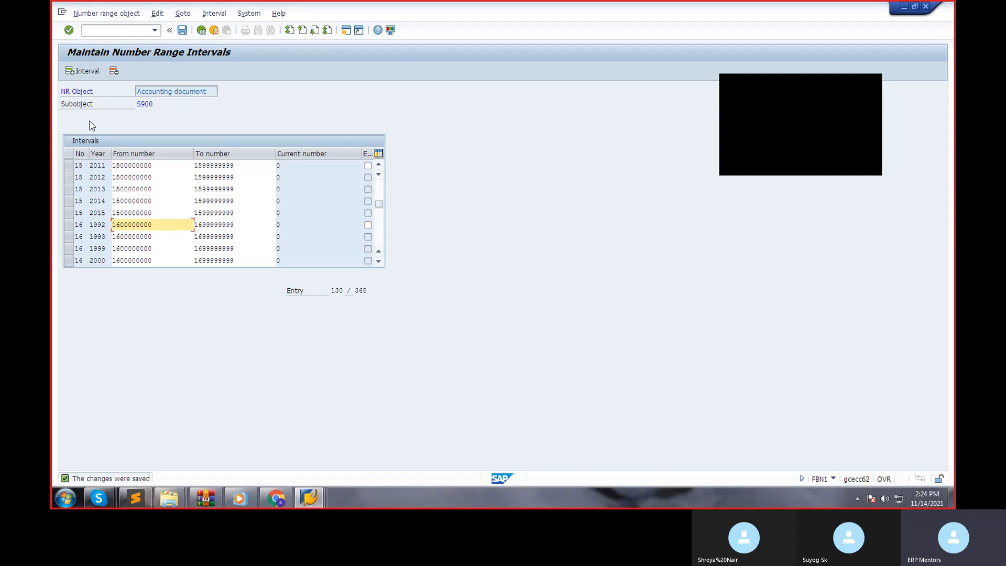
pyautogui.click(76, 72)
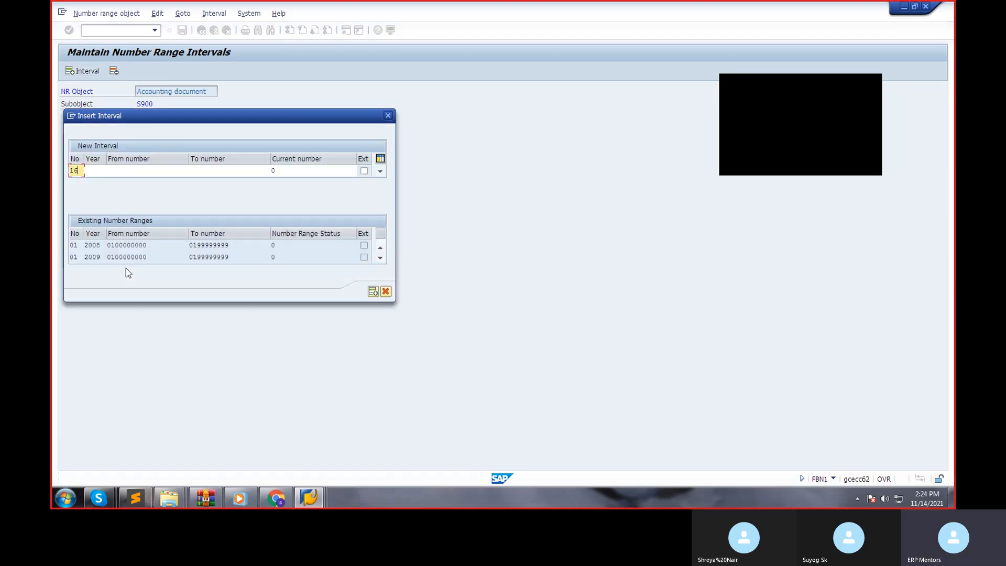
pyautogui.write('2021')
pyautogui.press('Tab')
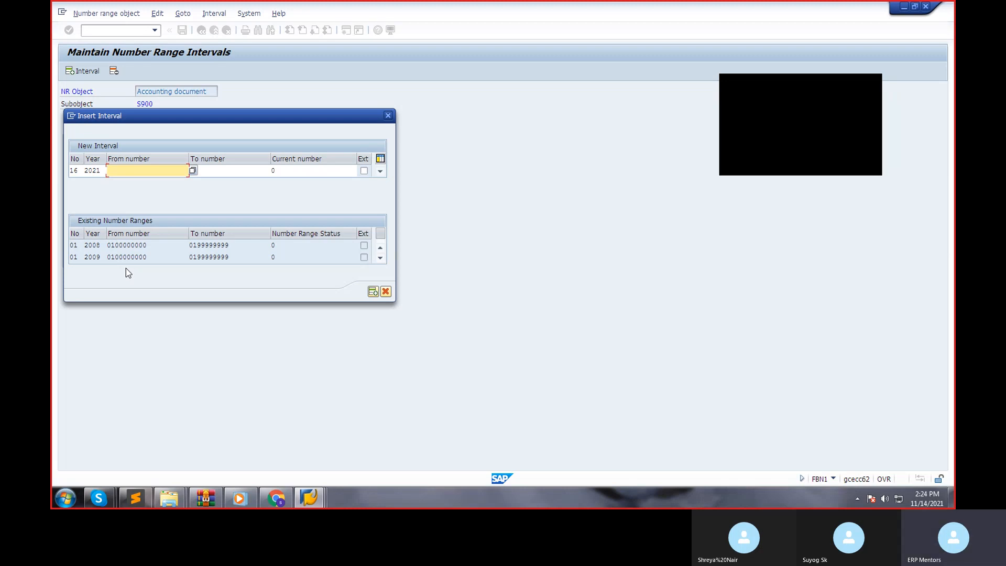
pyautogui.write('1600000000')
pyautogui.press('Tab')
pyautogui.write('160')
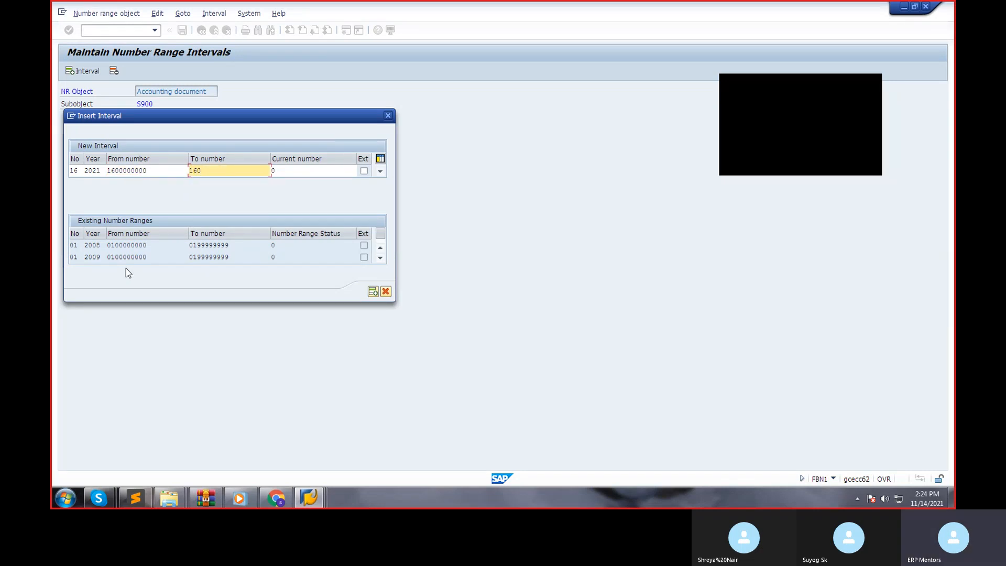
pyautogui.write('9999999')
pyautogui.press('Return')
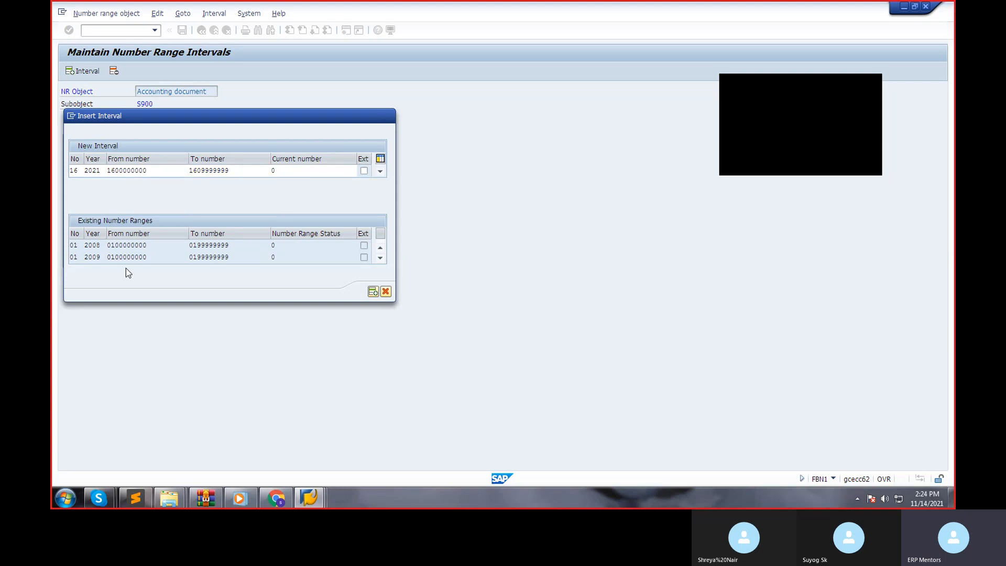
pyautogui.hotkey('ctrl', 's')
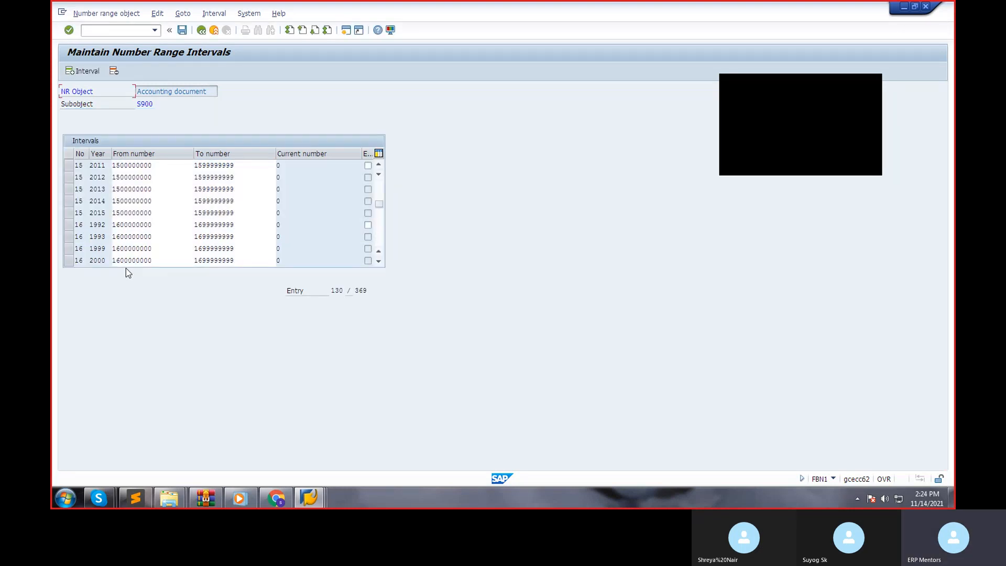
pyautogui.click(200, 31)
pyautogui.click(200, 32)
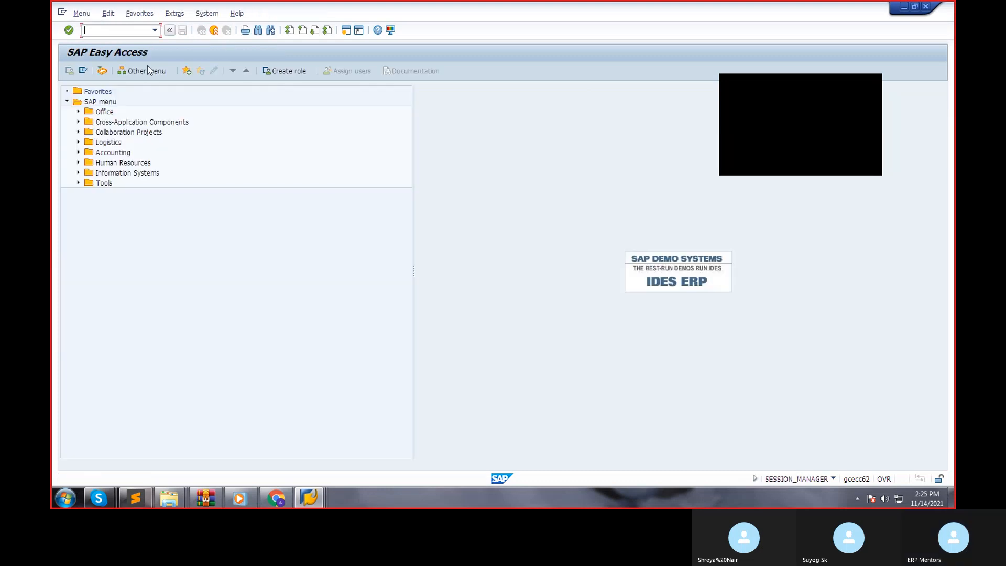
# Switch to the open vendor invoice session and simulate the invoice, accepting the tax warning for G/L account 300100.
pyautogui.moveTo(308, 500)
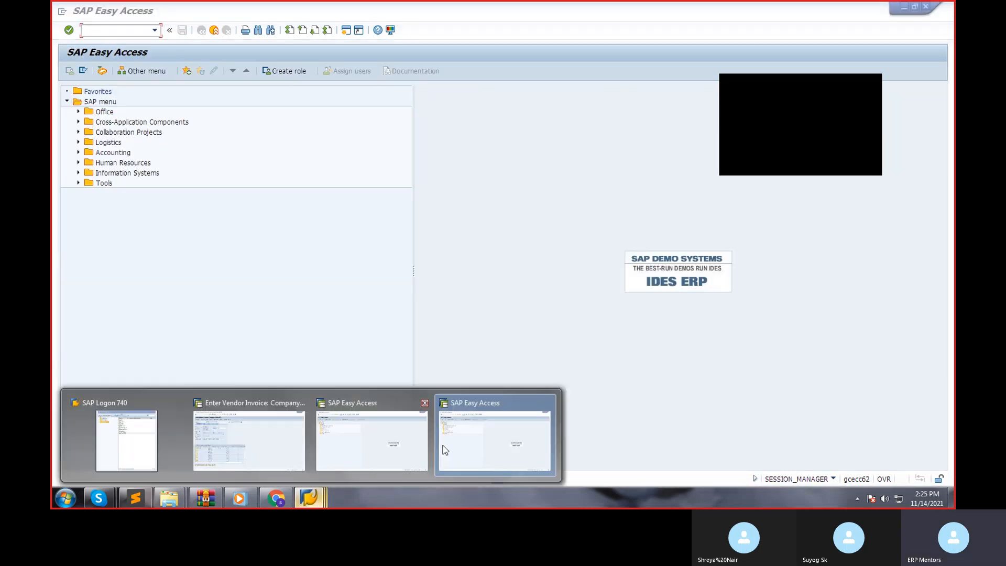
pyautogui.click(262, 447)
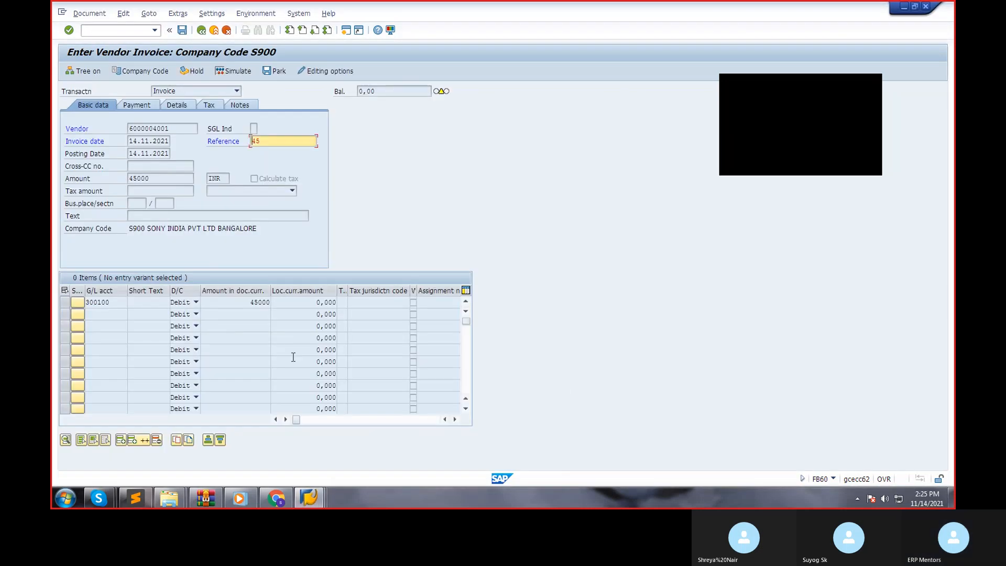
pyautogui.press('Return')
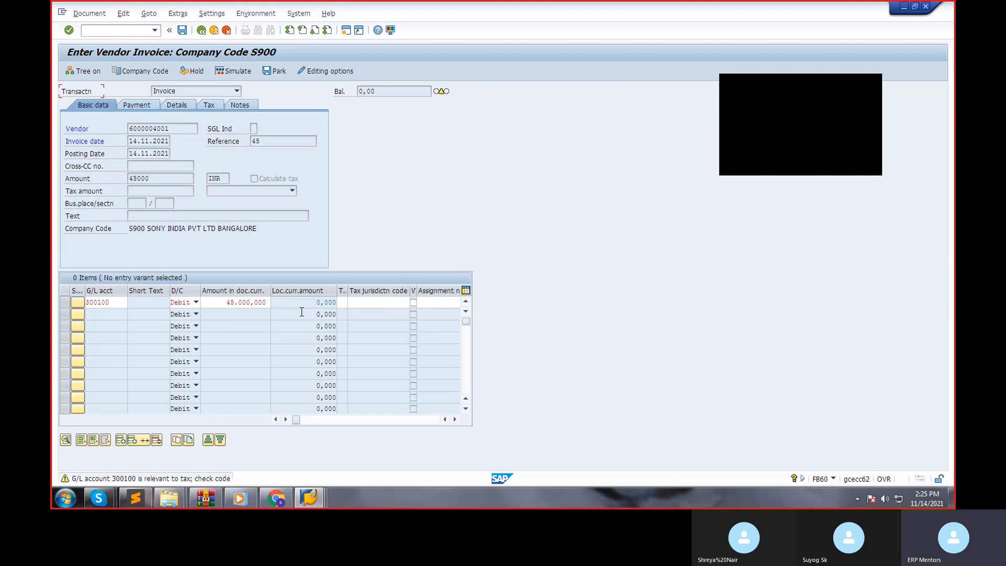
pyautogui.press('Return')
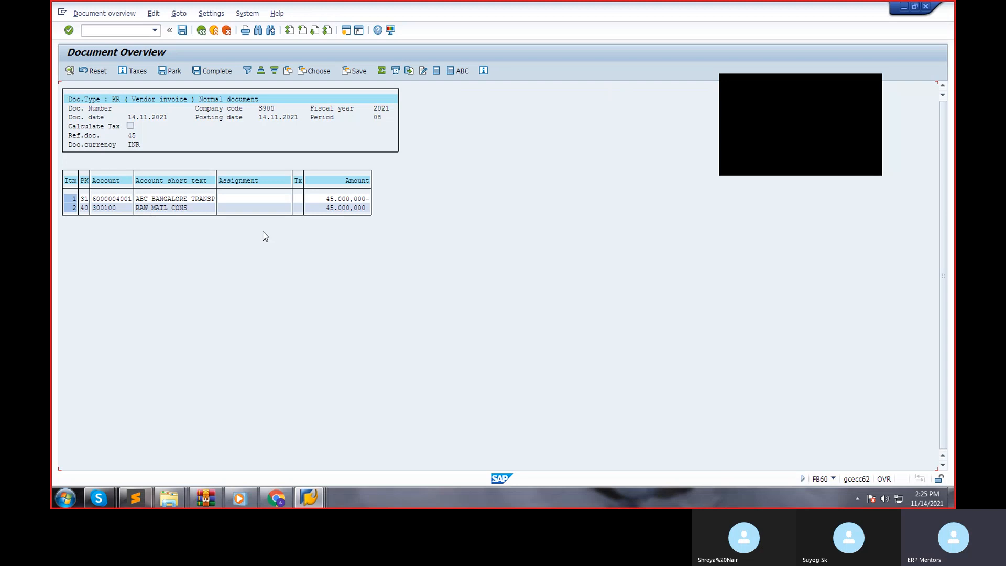
# Examine the details of the debit line item for G/L account 300100 and return to the invoice entry screen.
pyautogui.doubleClick(87, 209)
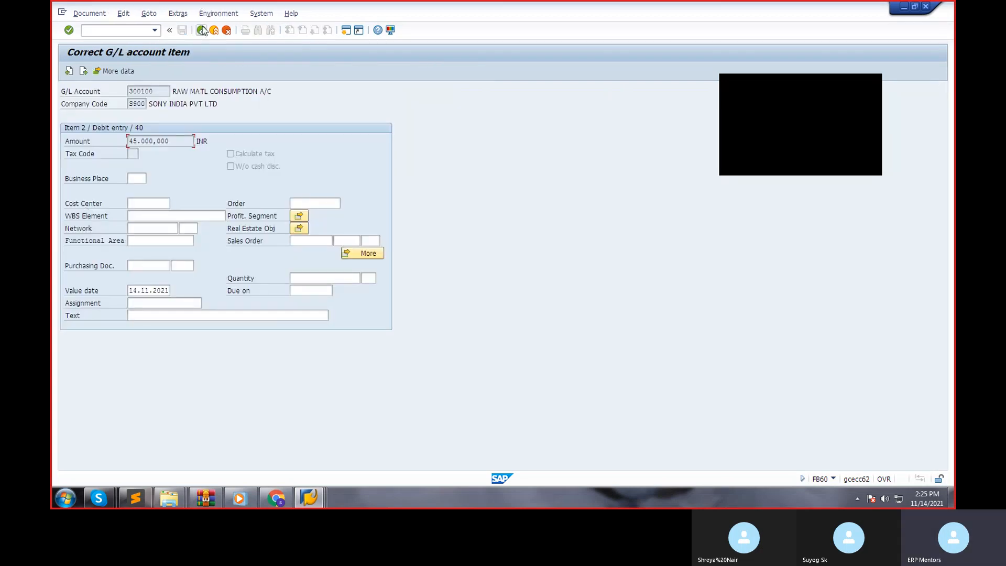
pyautogui.press('Return')
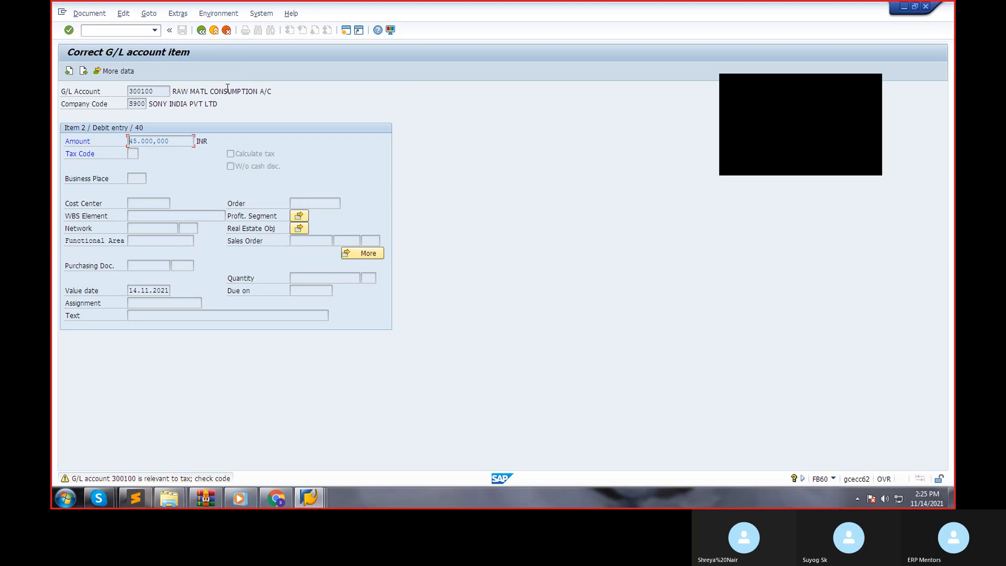
pyautogui.click(227, 29)
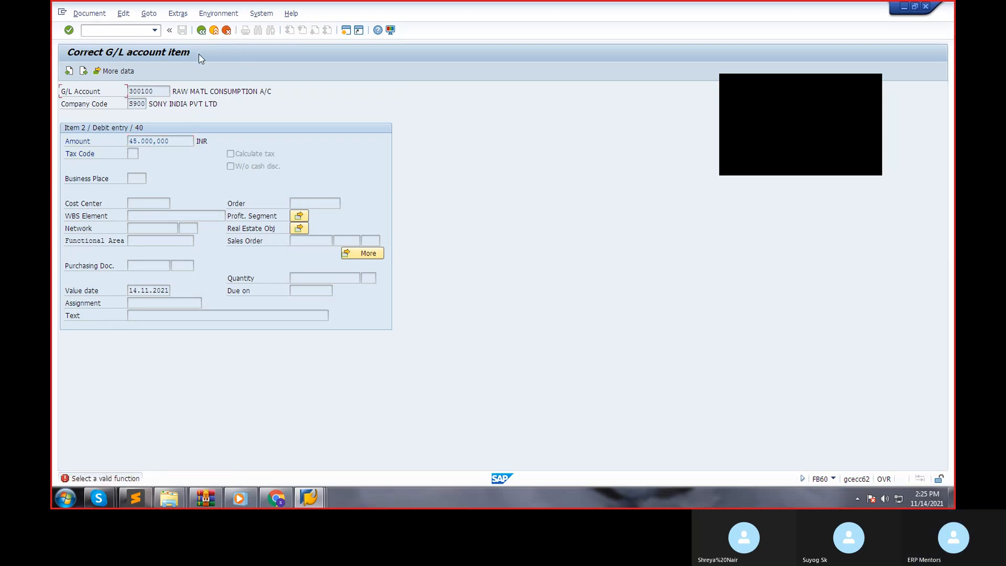
pyautogui.click(201, 30)
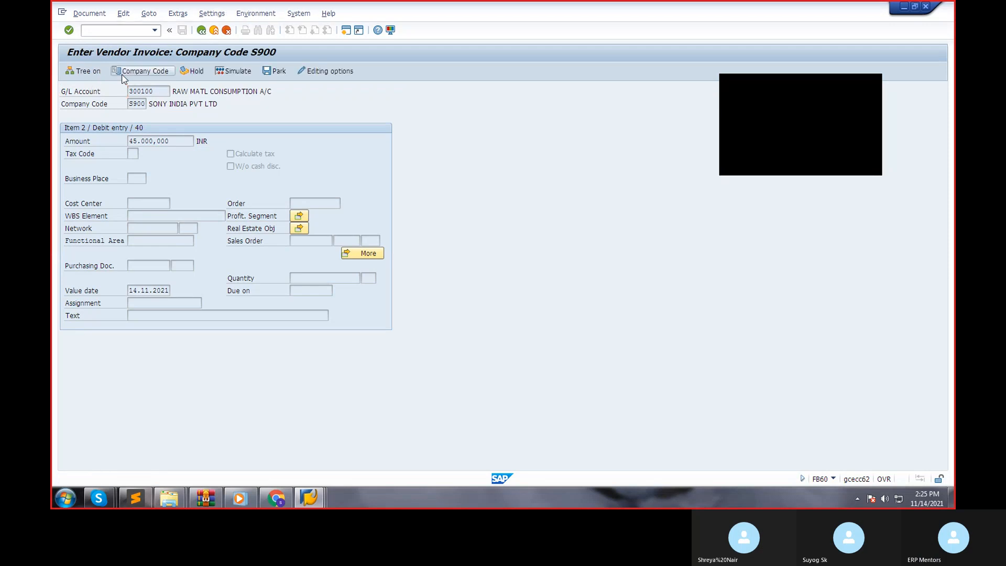
# Simulate the vendor invoice again, accept the tax warning and try to post the document.
pyautogui.click(233, 71)
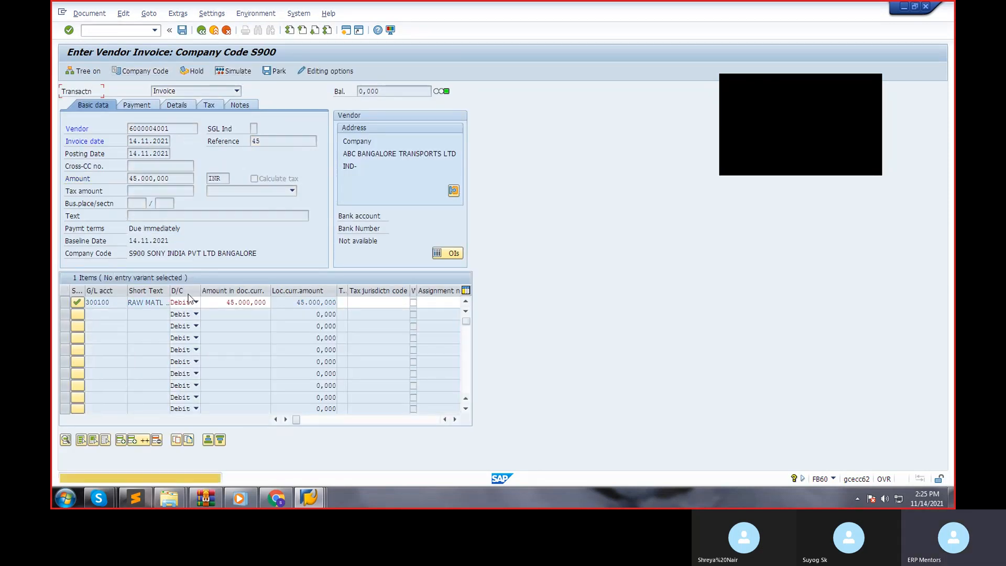
pyautogui.press('Return')
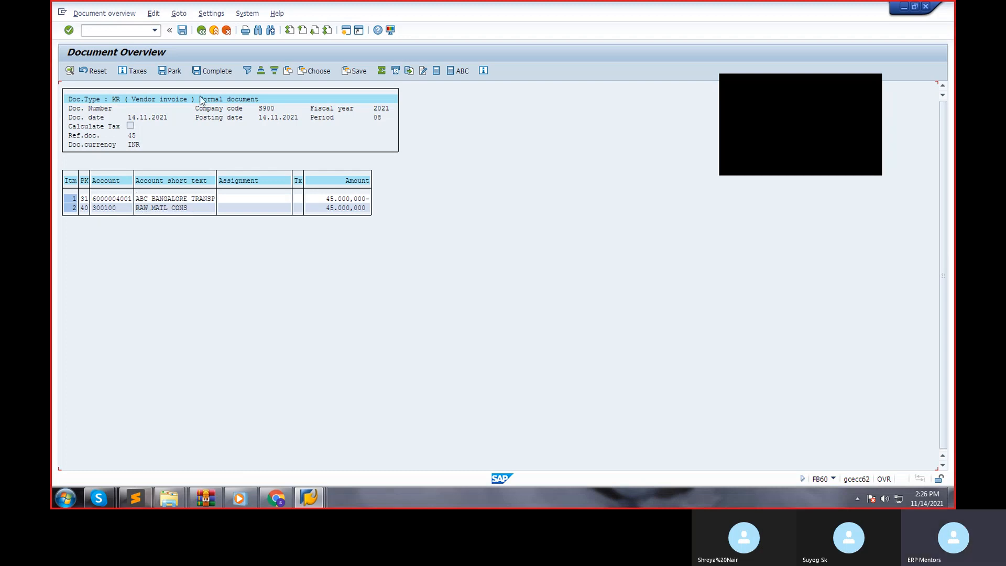
pyautogui.click(183, 31)
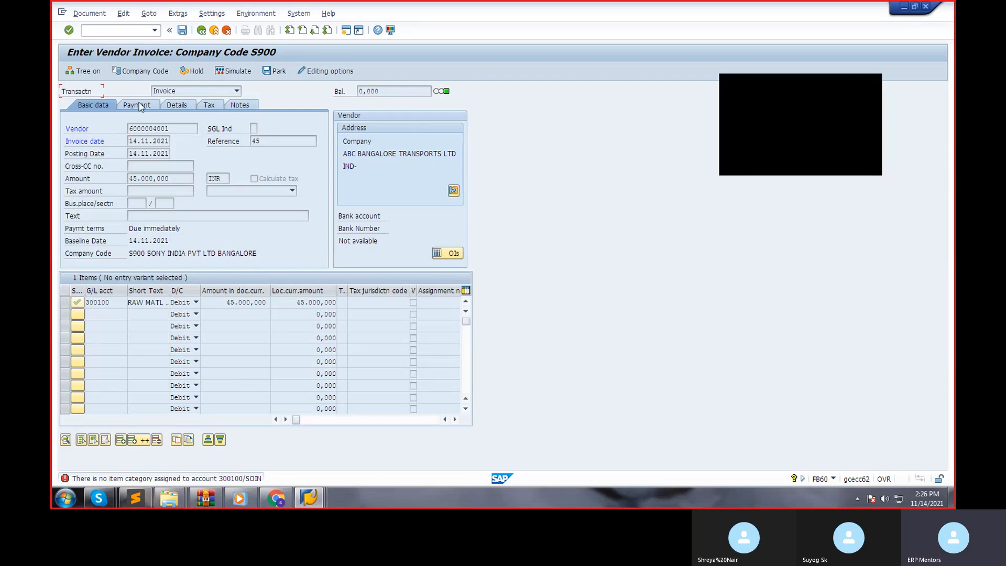
# From the item category error's help text, open Classify G/L Accounts for Document Splitting under General Ledger Accounting (New), without specifying a project.
pyautogui.doubleClick(168, 481)
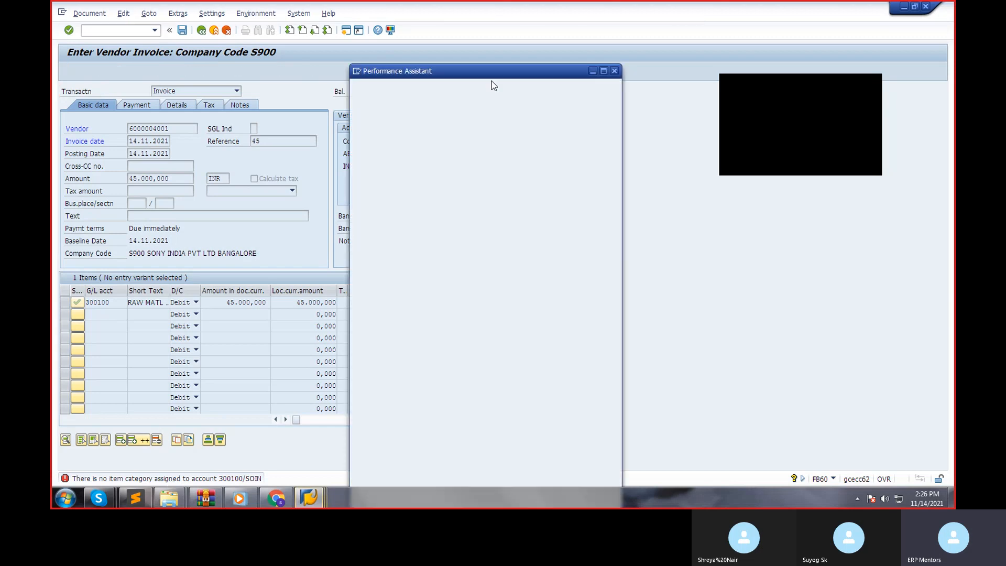
pyautogui.moveTo(390, 122); pyautogui.dragTo(357, 127)
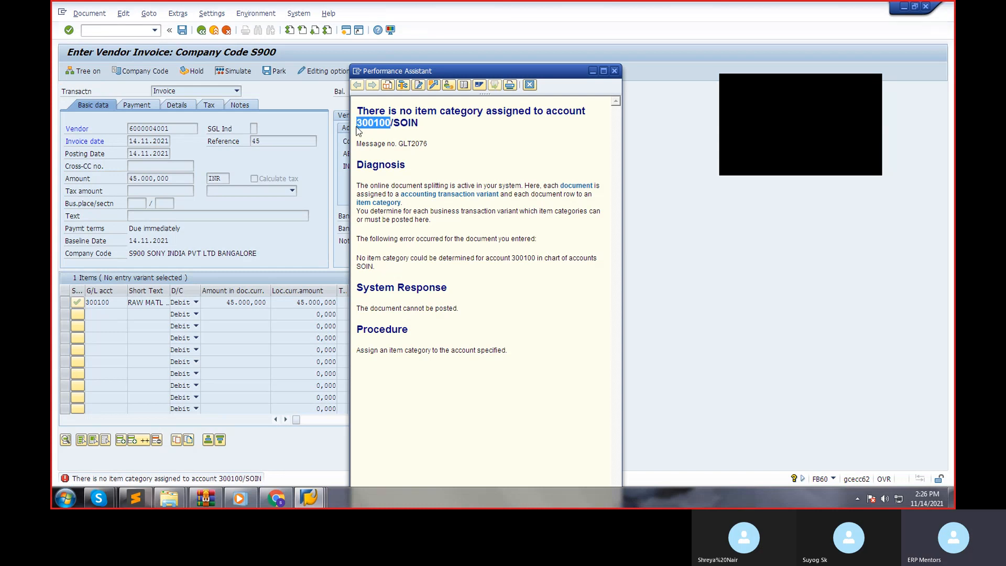
pyautogui.click(449, 86)
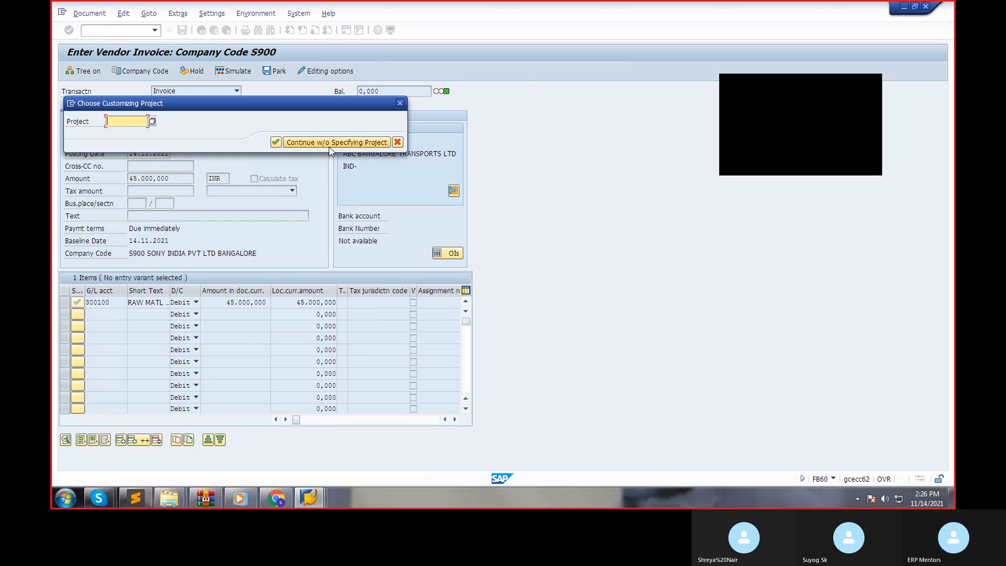
pyautogui.click(328, 147)
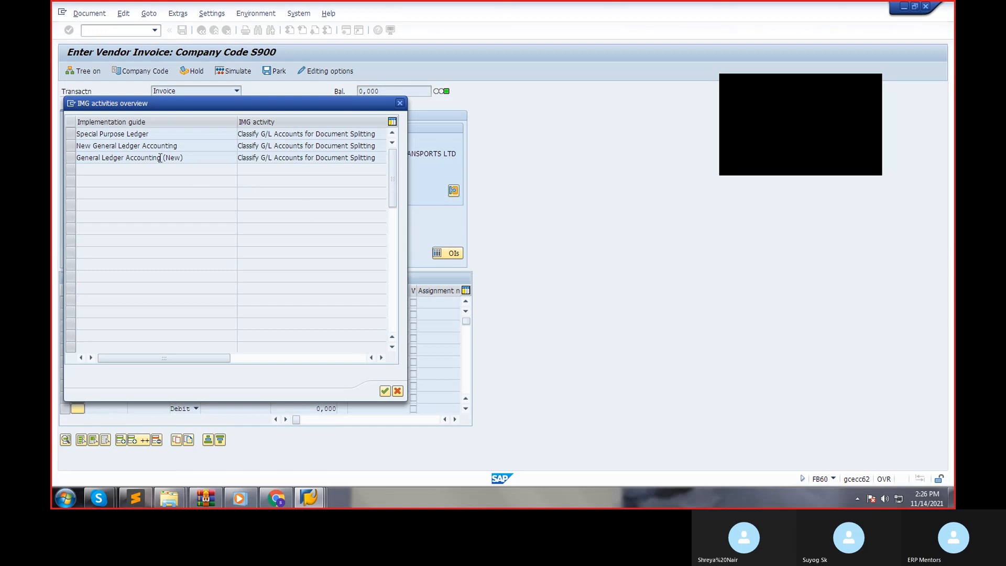
pyautogui.doubleClick(160, 158)
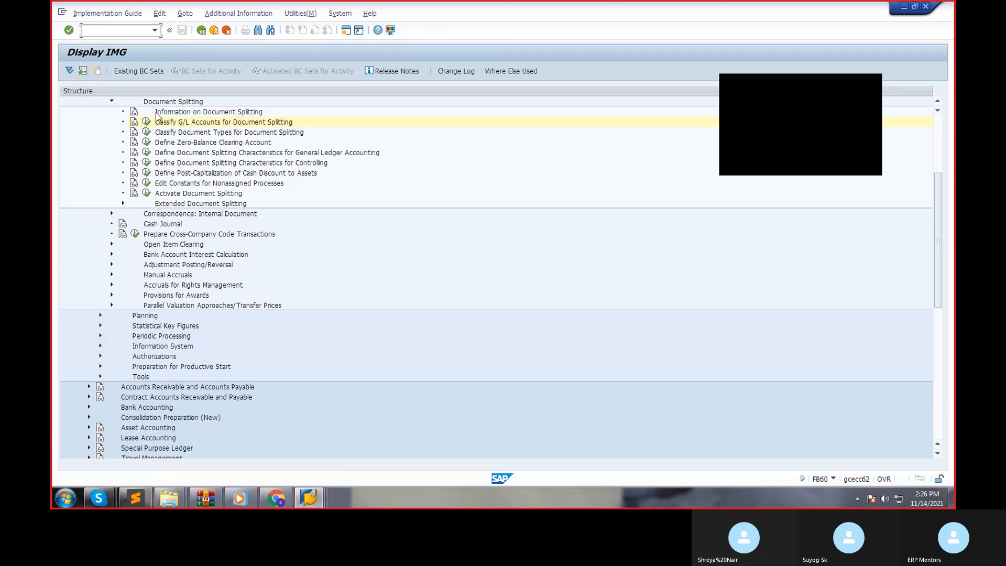
# Open Classify G/L Accounts for Document Splitting for chart of accounts SOIN and start a new entry from account 300100 to 300100.
pyautogui.click(146, 122)
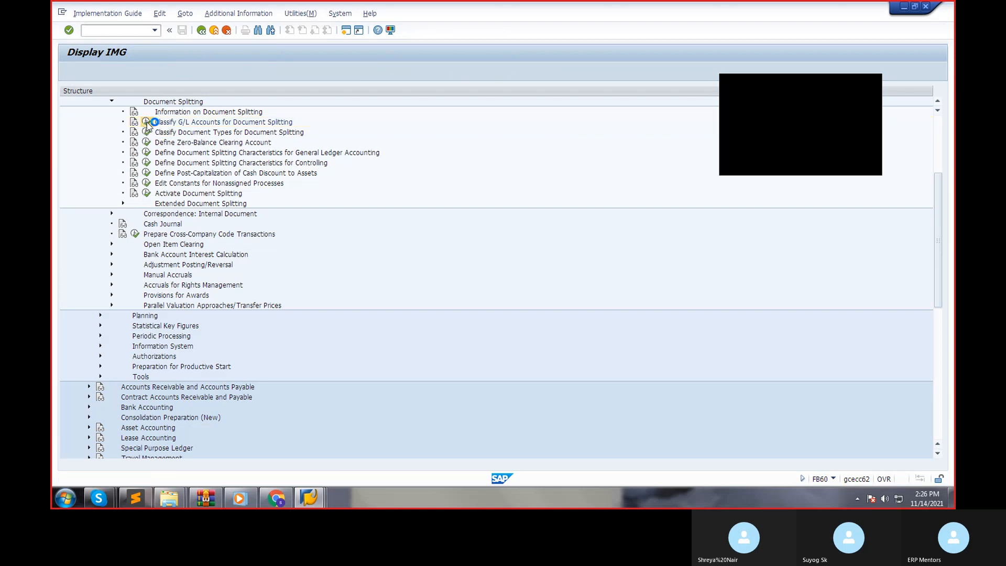
pyautogui.click(144, 192)
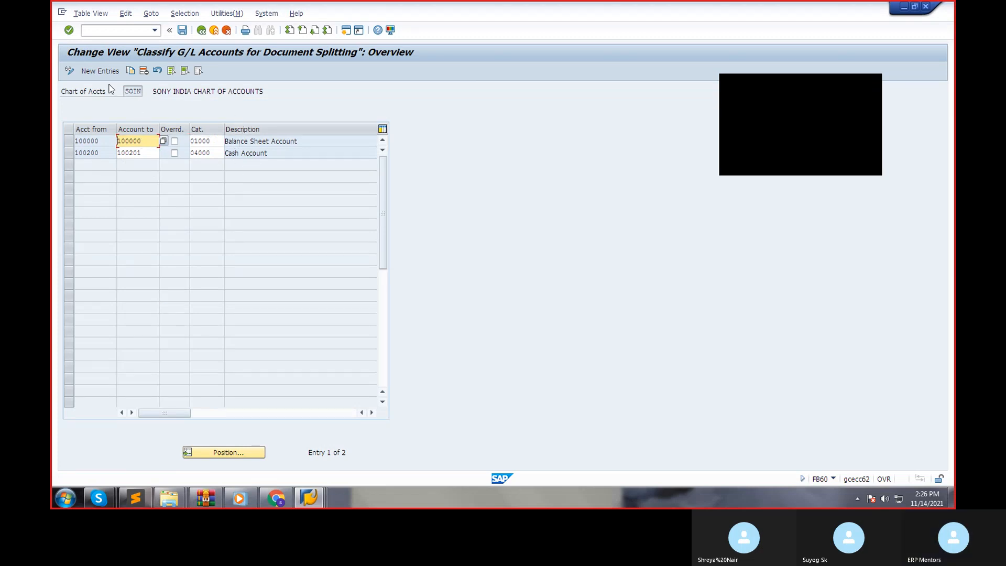
pyautogui.click(106, 70)
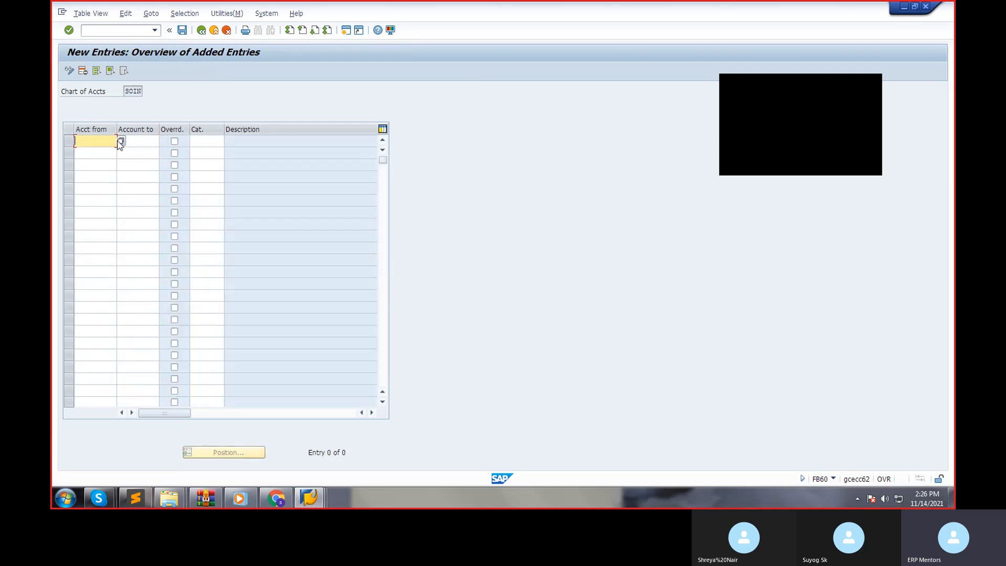
pyautogui.write('300100')
pyautogui.doubleClick(140, 139)
pyautogui.write('300100')
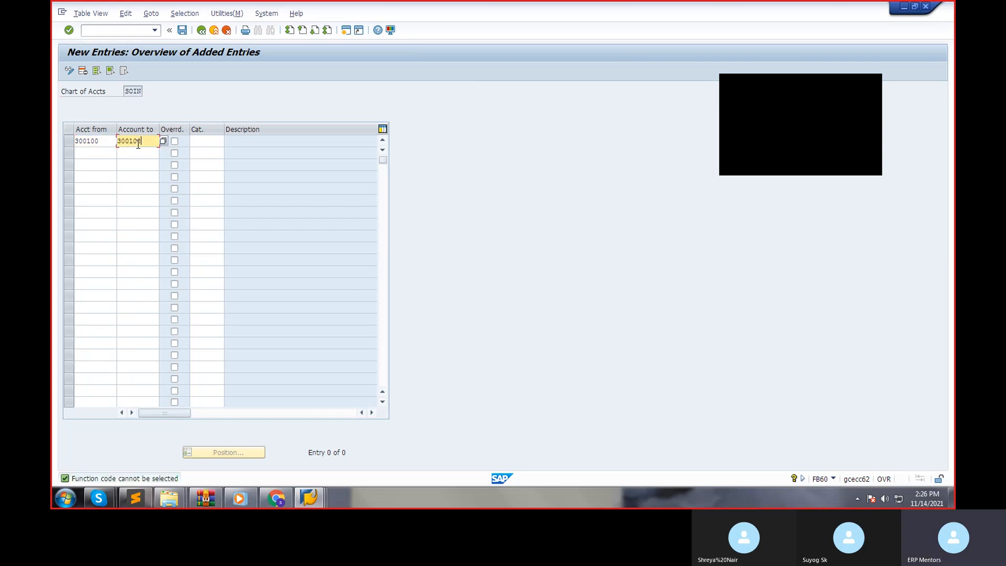
# Look up the item categories available for the new entry and reread the error help text about account 300100.
pyautogui.click(209, 142)
pyautogui.click(228, 142)
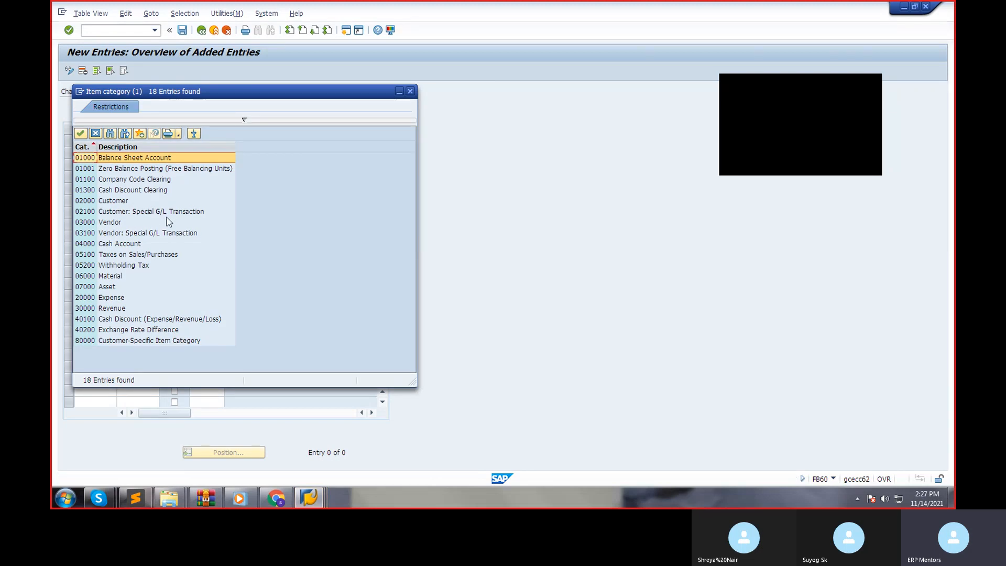
pyautogui.moveTo(192, 99); pyautogui.dragTo(322, 95)
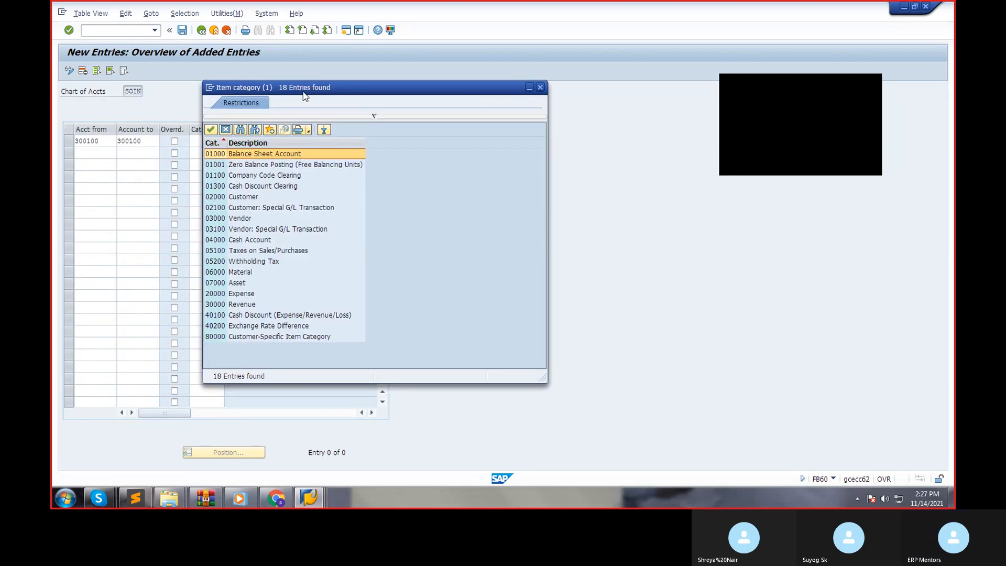
pyautogui.click(105, 142)
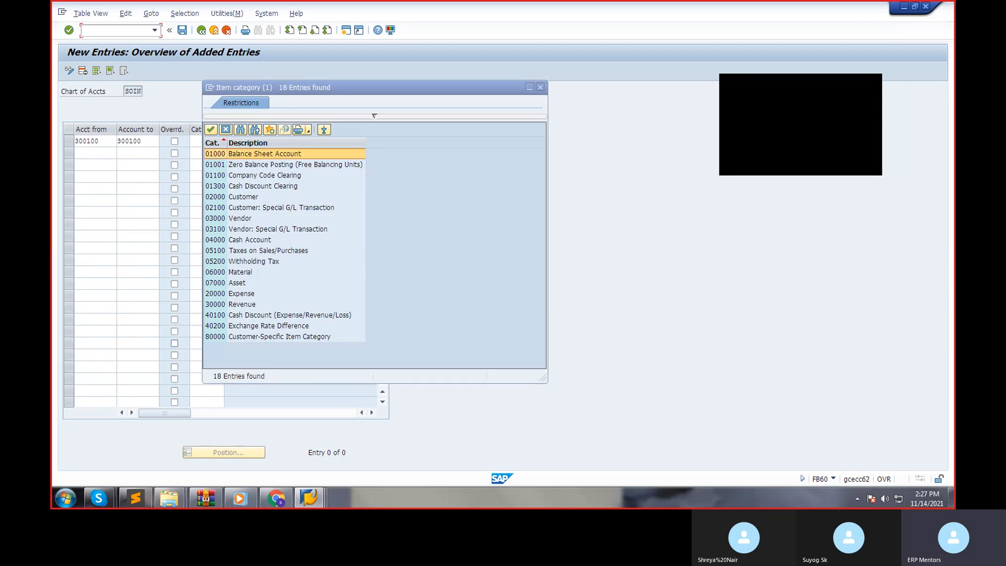
pyautogui.moveTo(334, 490)
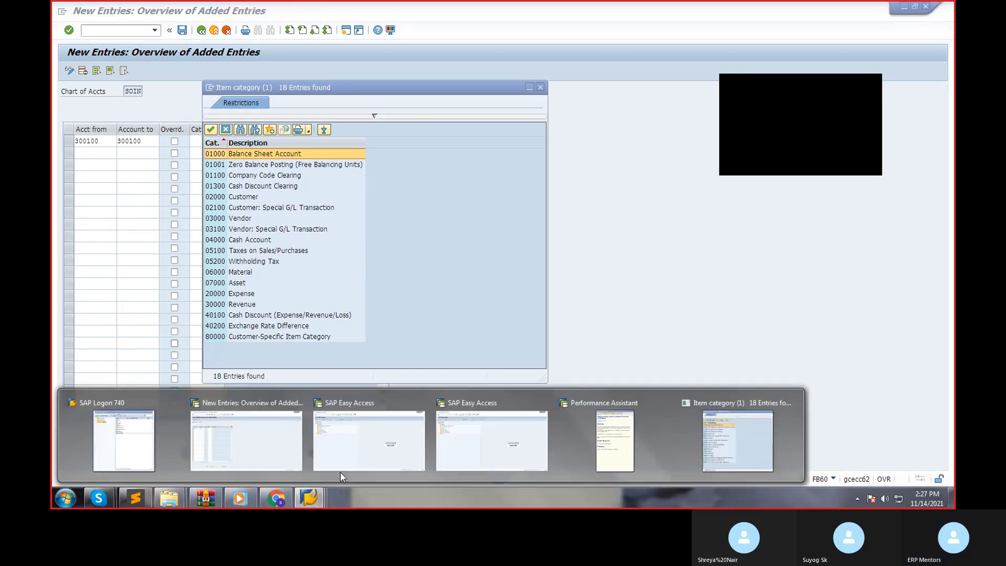
pyautogui.click(252, 448)
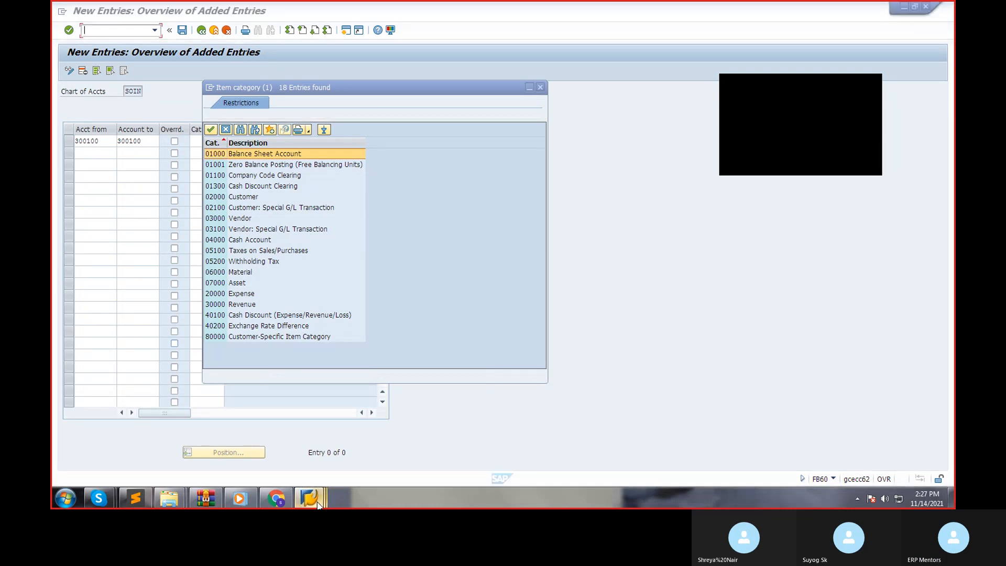
pyautogui.moveTo(302, 490)
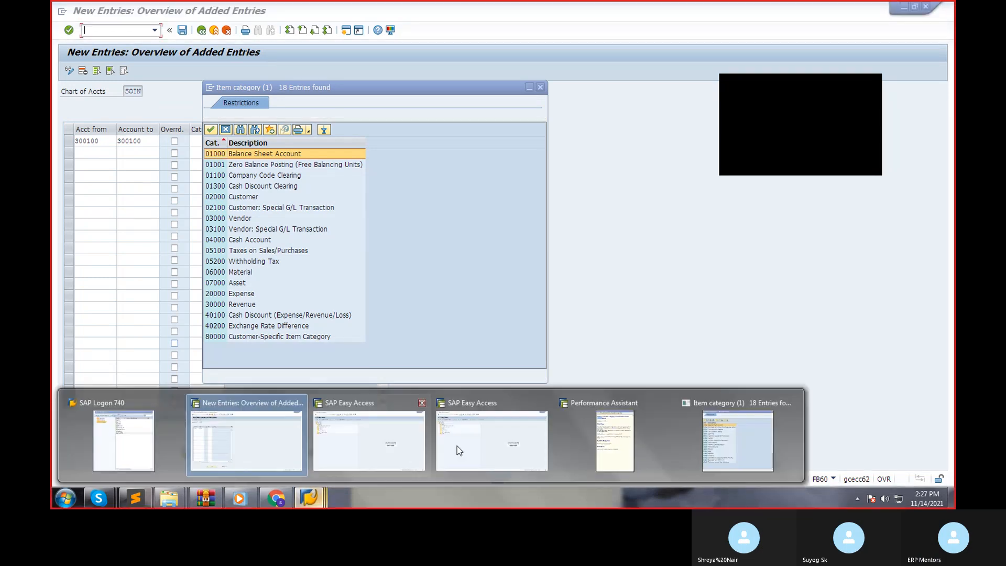
pyautogui.click(614, 435)
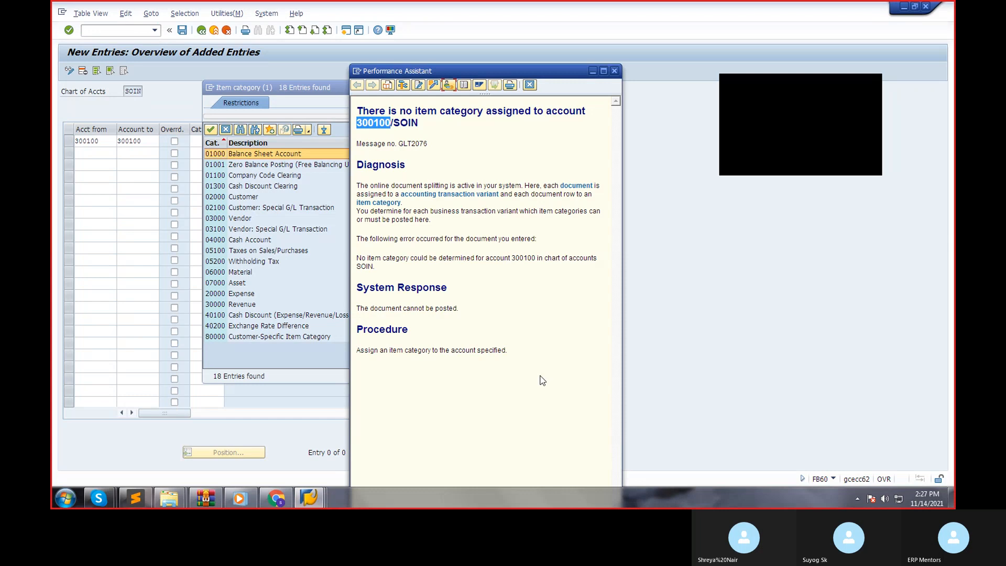
pyautogui.click(266, 274)
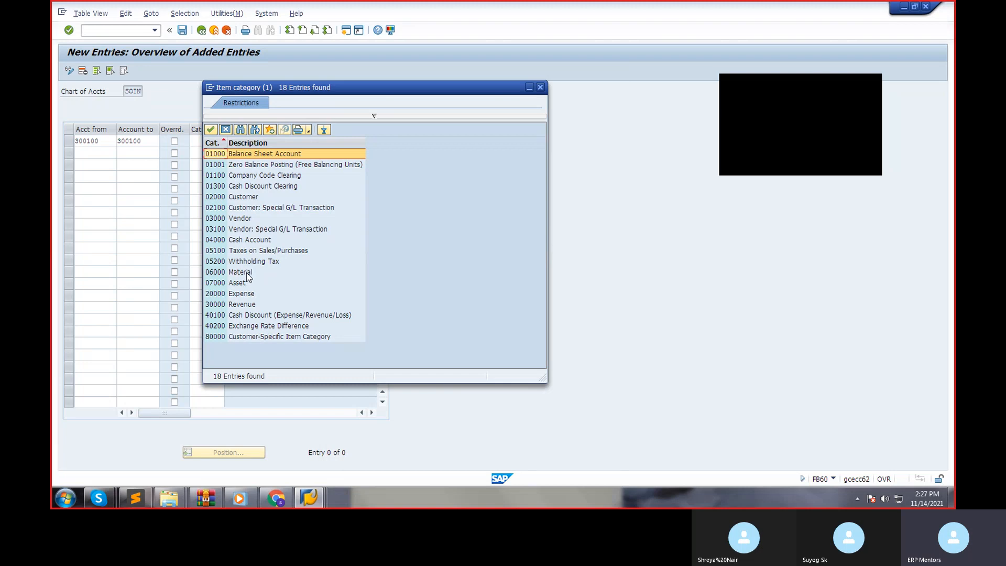
# Assign item category 06000 Material to account 300100 and save the entry with the proposed customizing request.
pyautogui.doubleClick(246, 272)
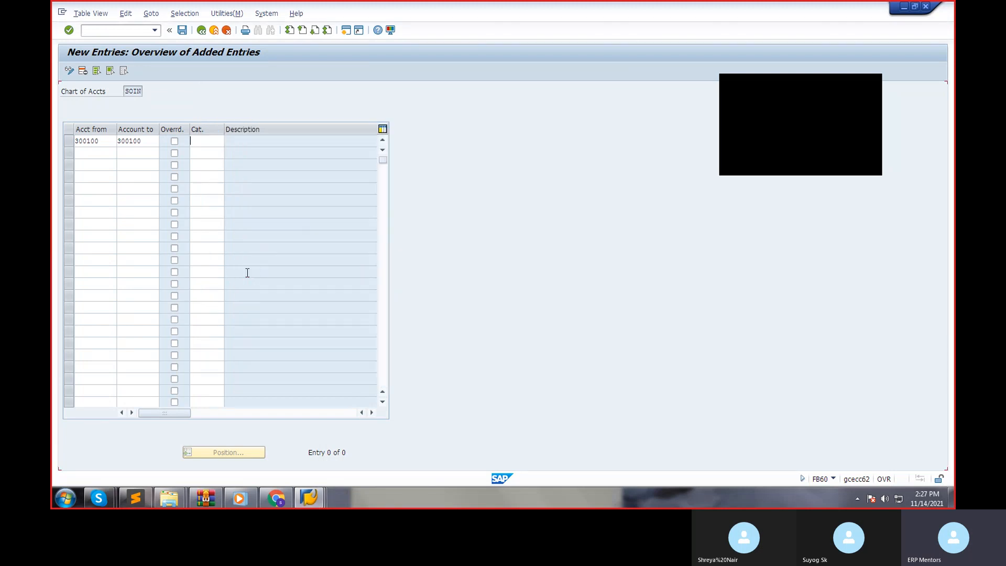
pyautogui.press('Return')
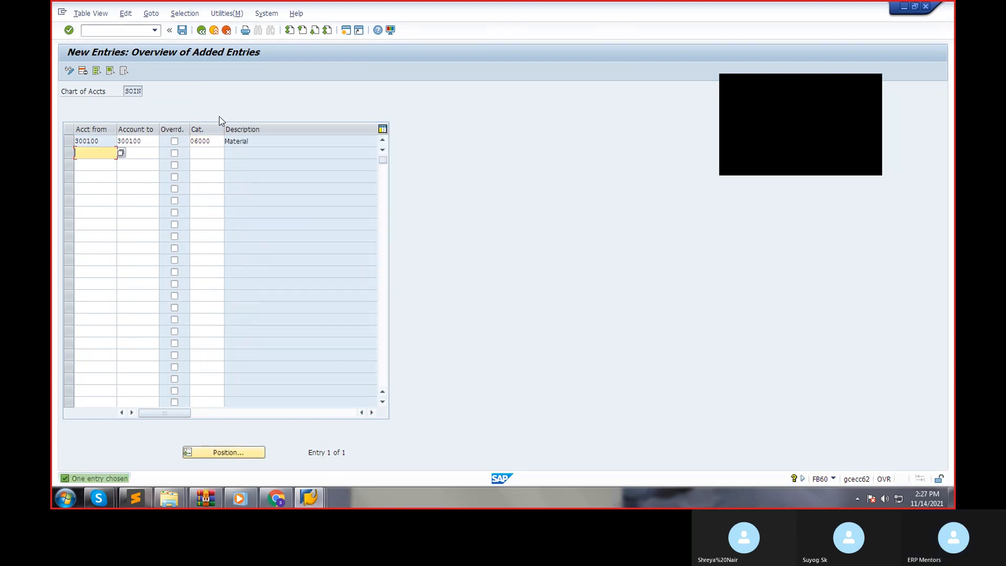
pyautogui.click(182, 30)
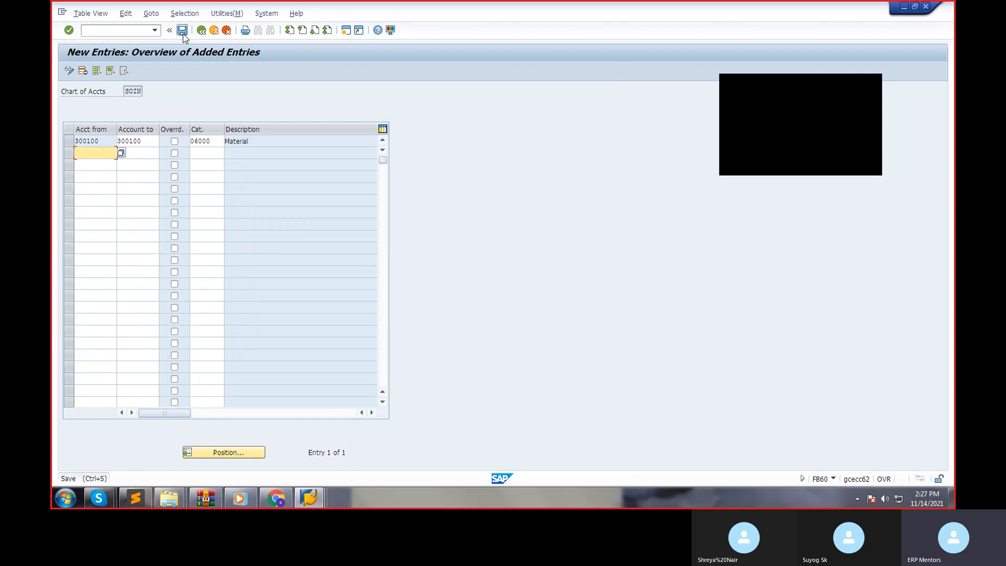
pyautogui.click(201, 30)
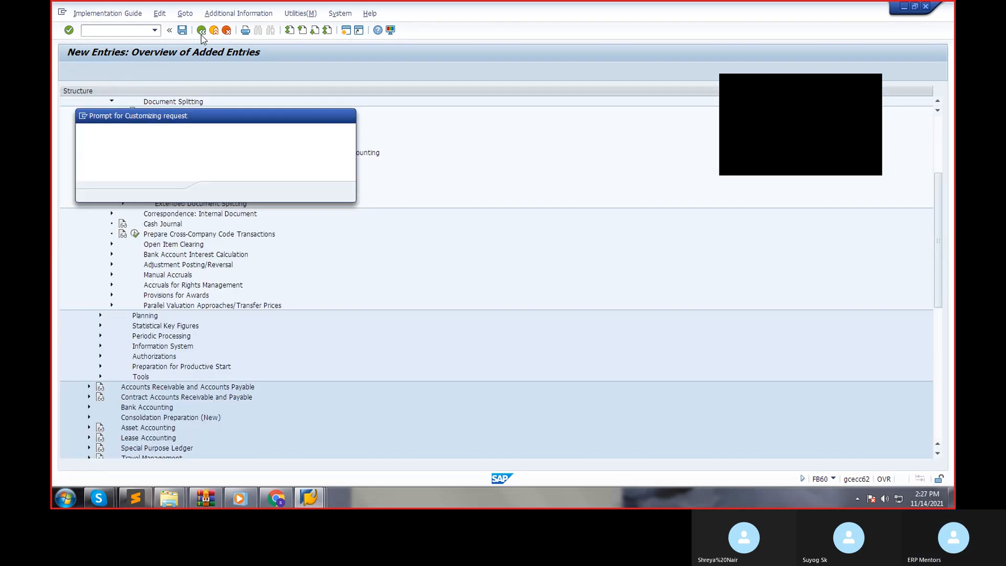
pyautogui.press('Return')
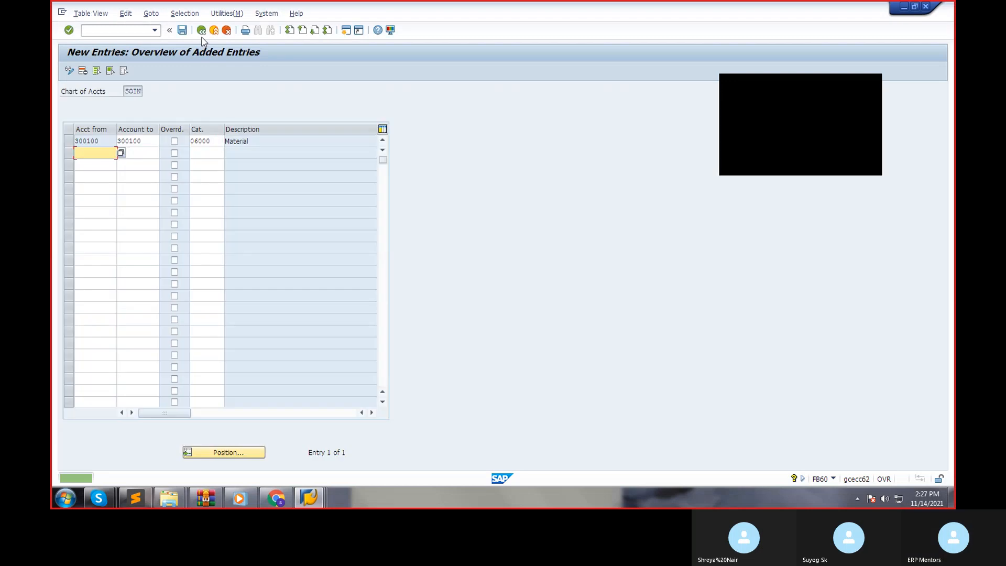
# Return to the vendor invoice entry, simulate the invoice again and try to post it.
pyautogui.click(202, 32)
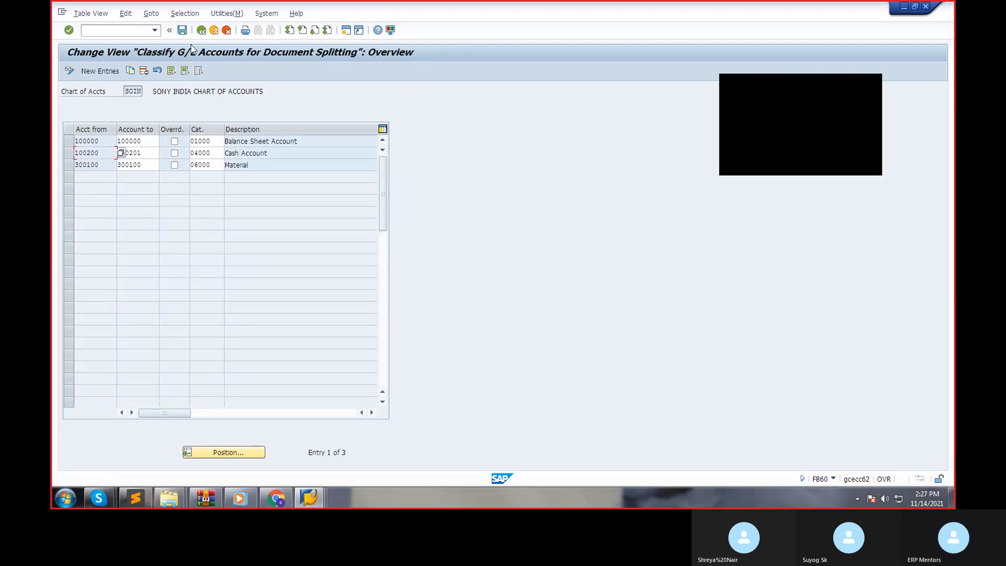
pyautogui.click(201, 30)
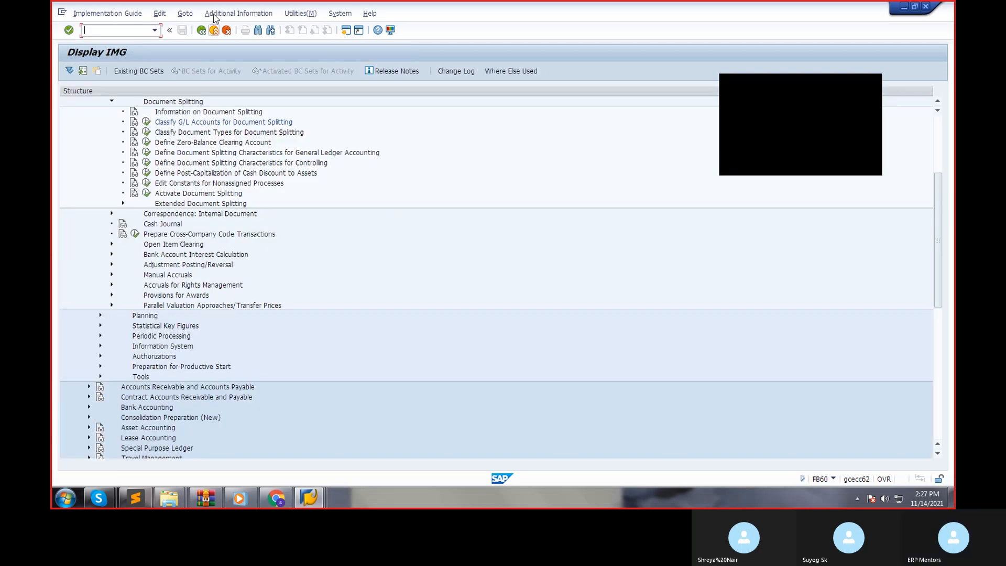
pyautogui.click(202, 32)
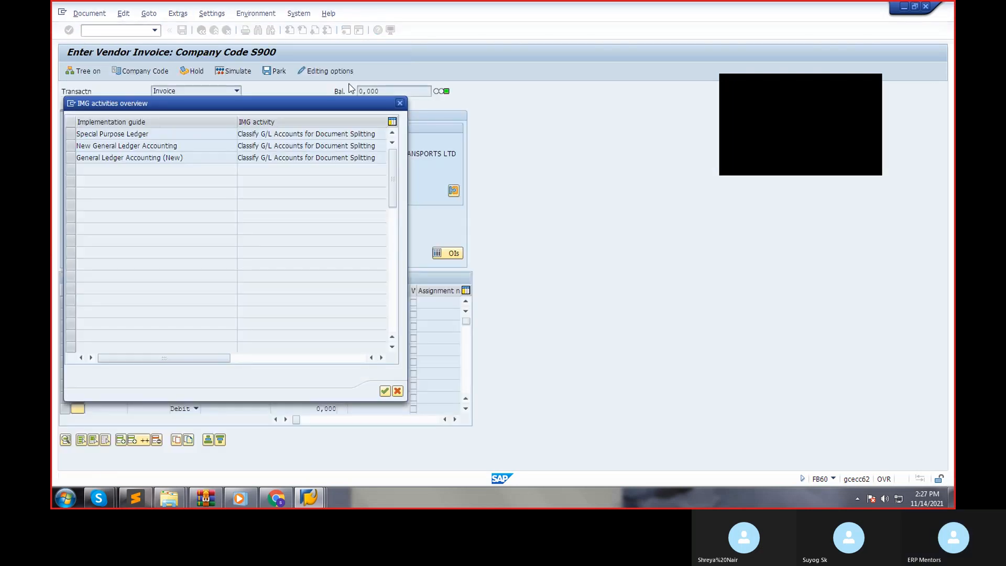
pyautogui.click(400, 103)
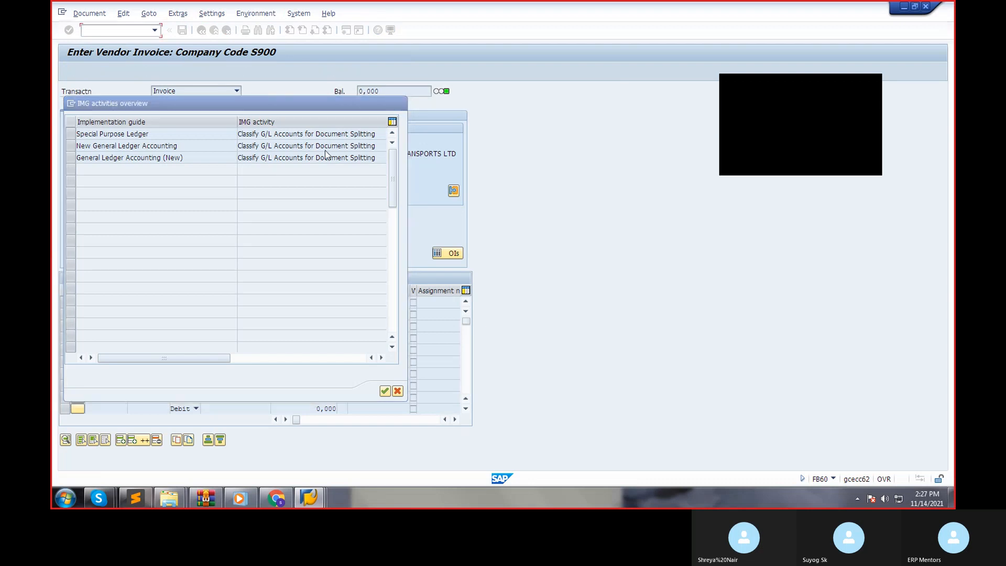
pyautogui.click(614, 71)
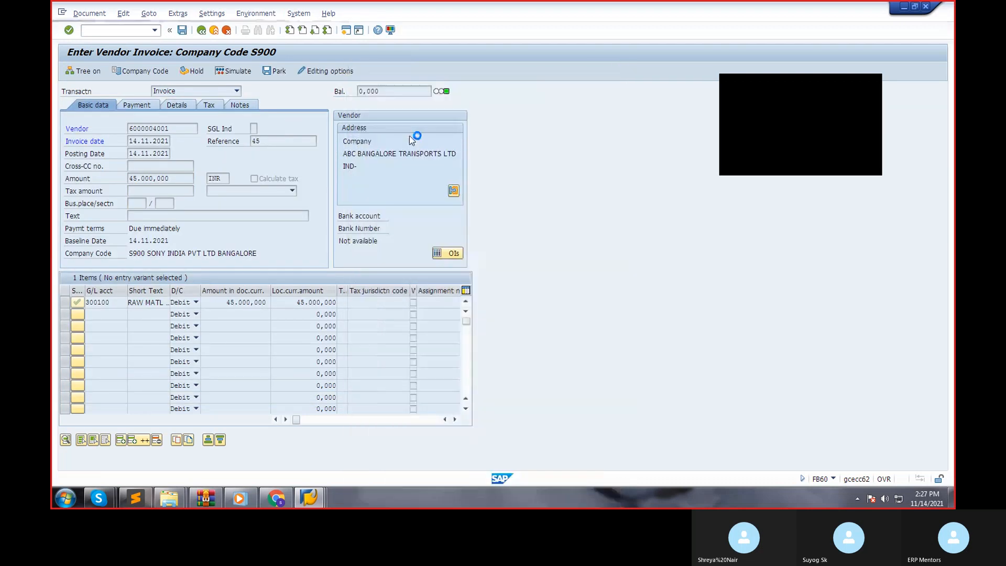
pyautogui.click(228, 76)
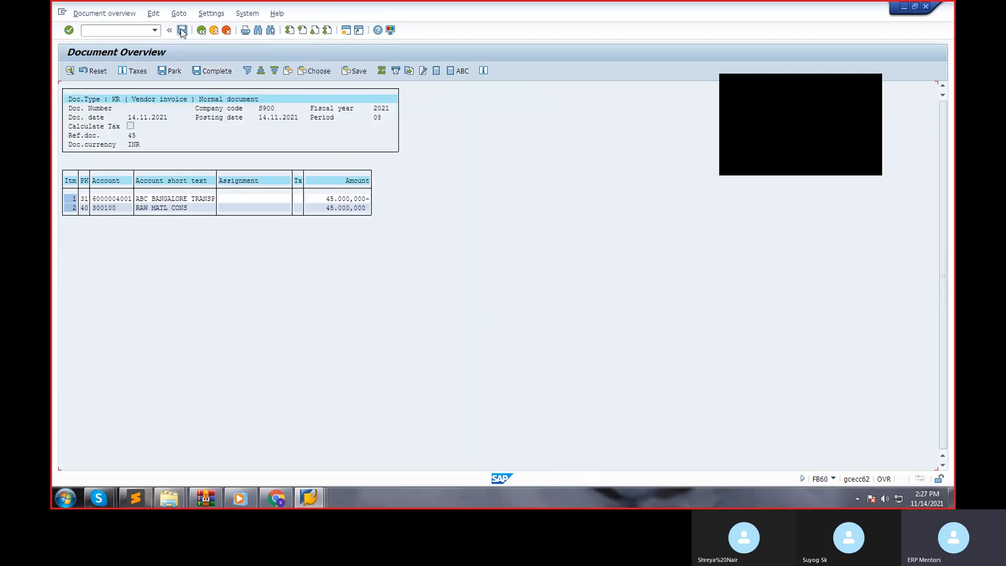
pyautogui.click(181, 30)
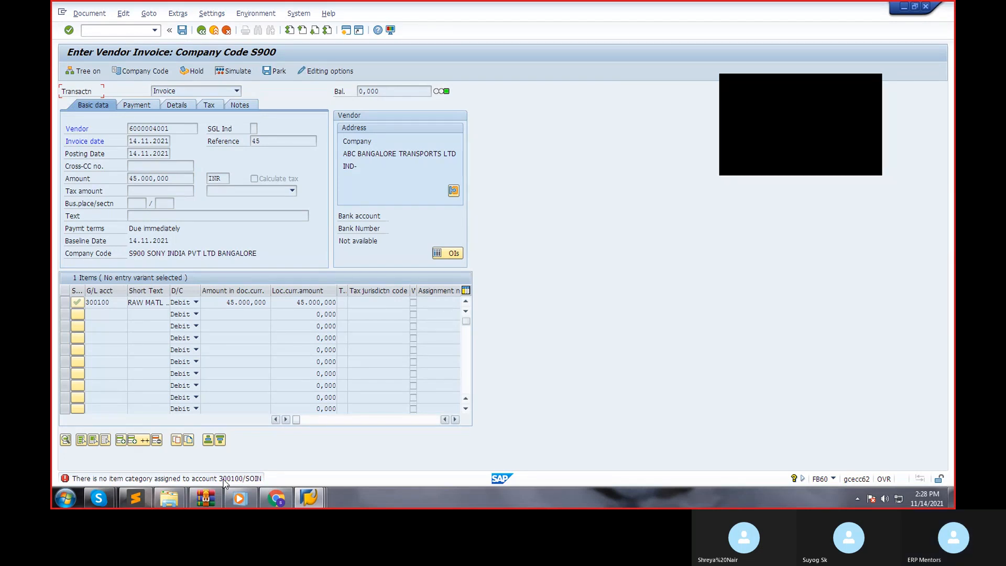
# From the error's help text, reopen the G/L account classification under General Ledger Accounting (New) for chart SOIN, without specifying a project.
pyautogui.doubleClick(224, 480)
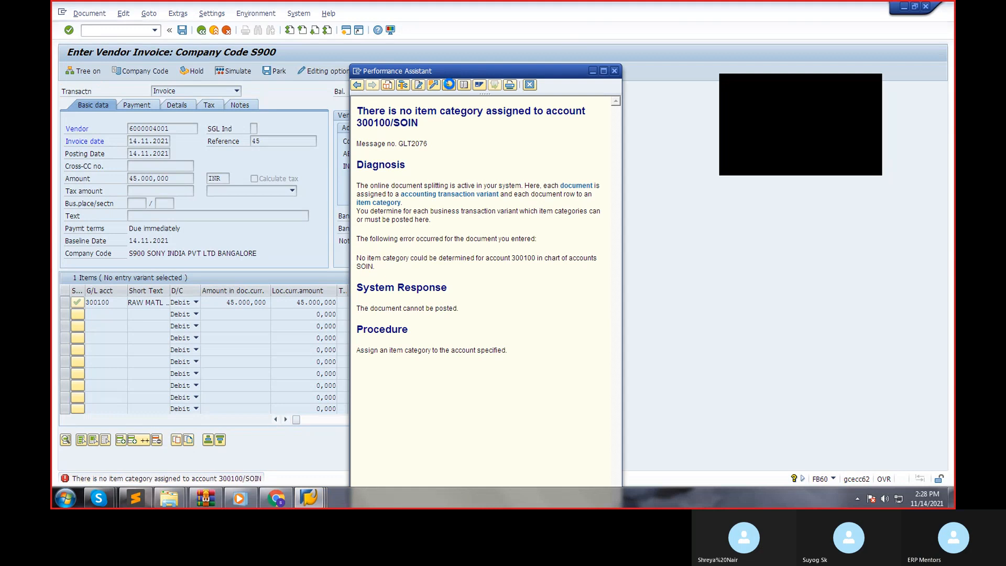
pyautogui.click(449, 85)
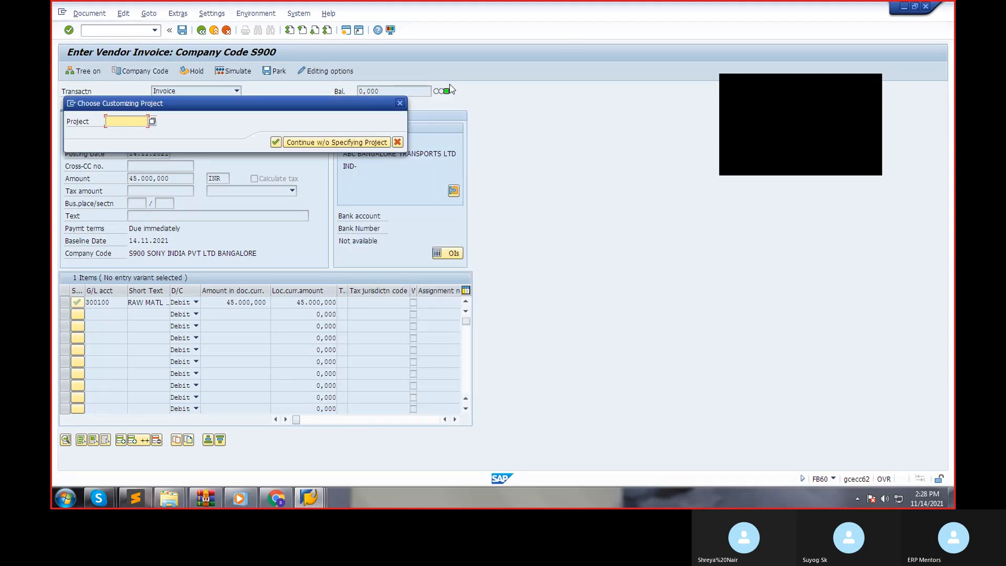
pyautogui.click(309, 143)
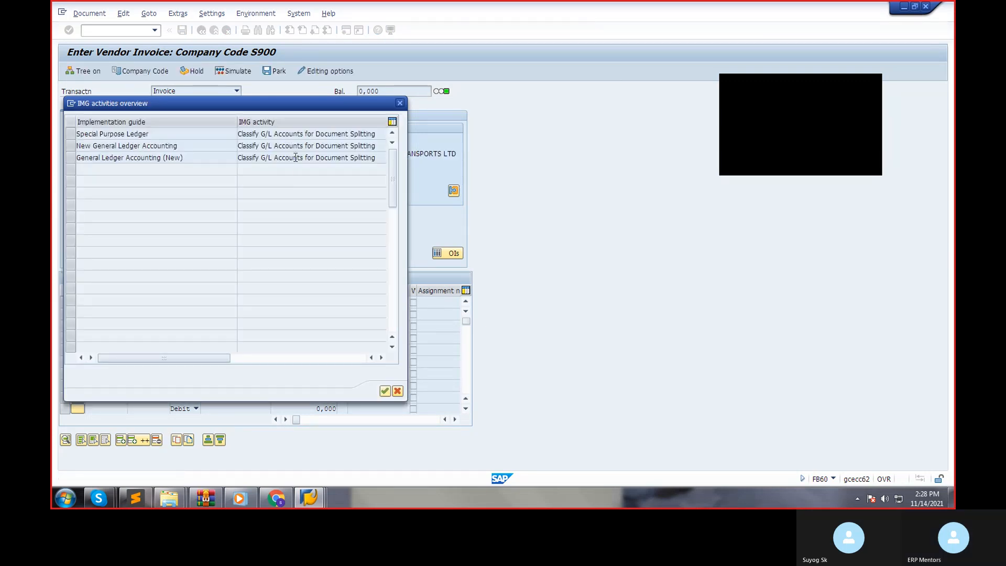
pyautogui.doubleClick(294, 157)
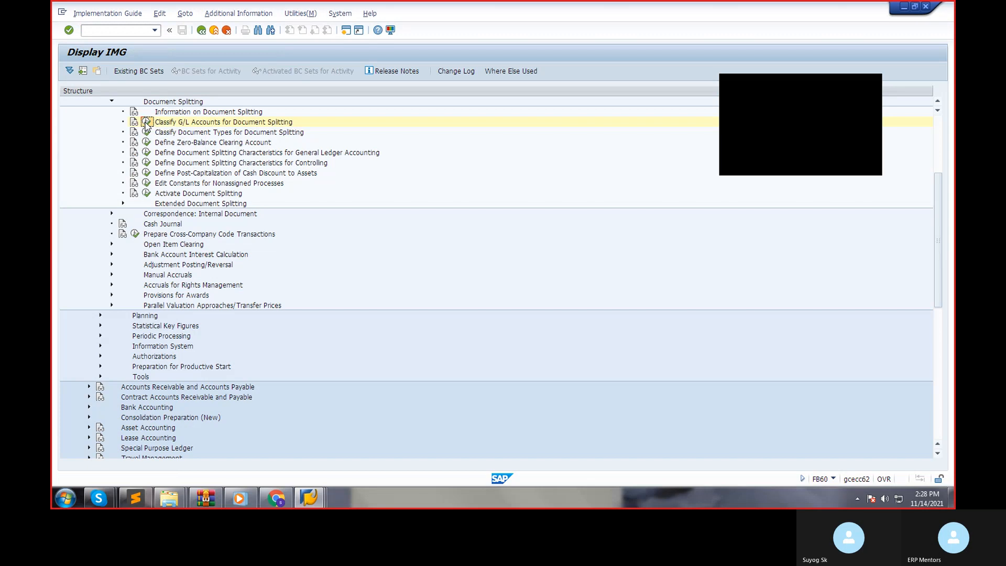
pyautogui.click(146, 123)
pyautogui.click(148, 192)
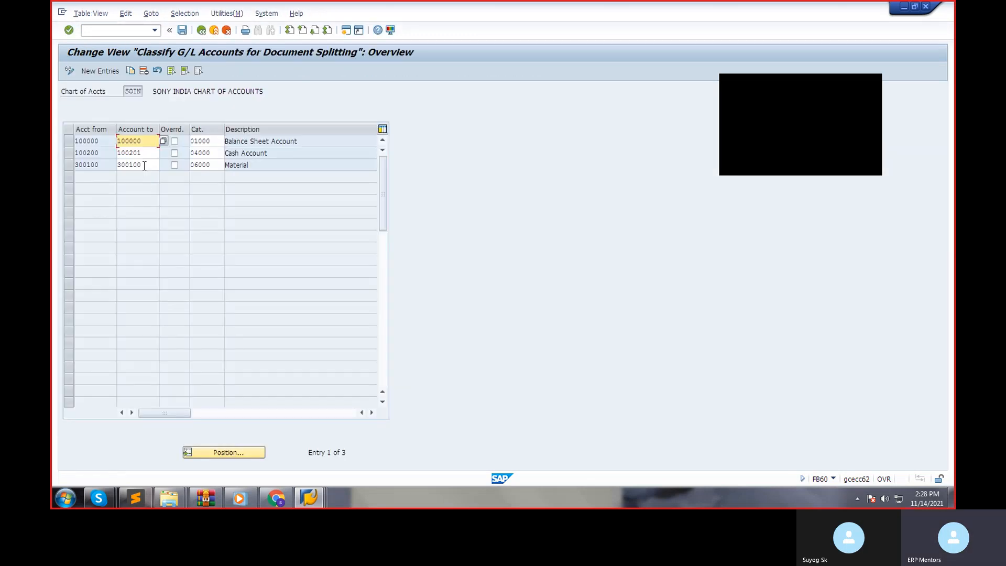
# Change the item category of account 300100 to 20000 Expense and save it with the proposed customizing request.
pyautogui.click(213, 166)
pyautogui.click(232, 169)
pyautogui.press('F4')
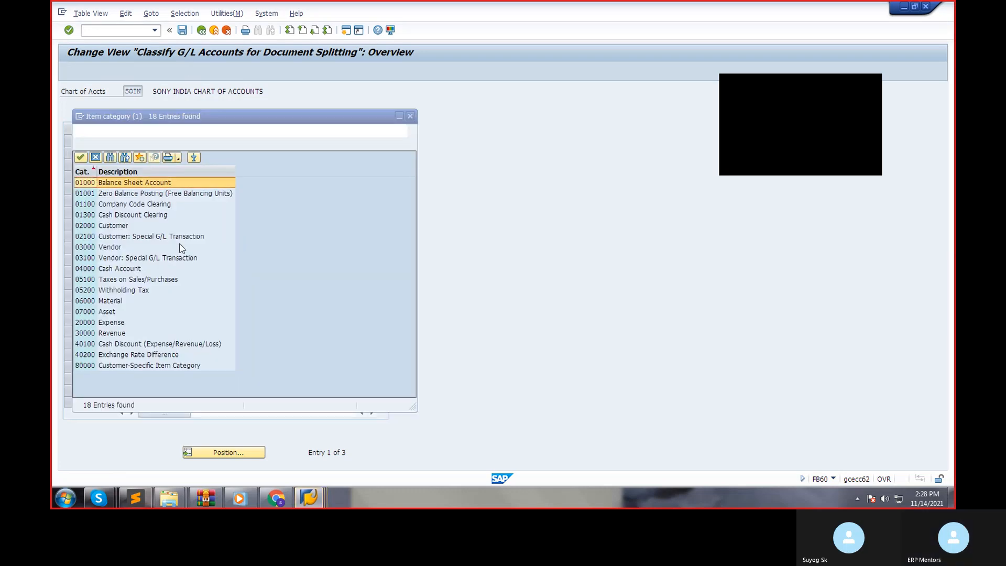
pyautogui.doubleClick(113, 322)
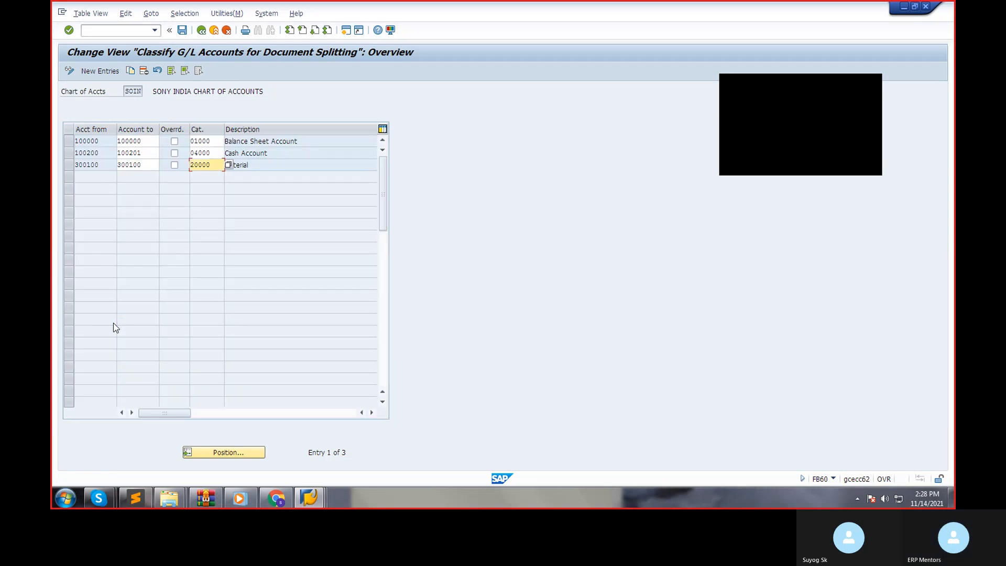
pyautogui.click(183, 32)
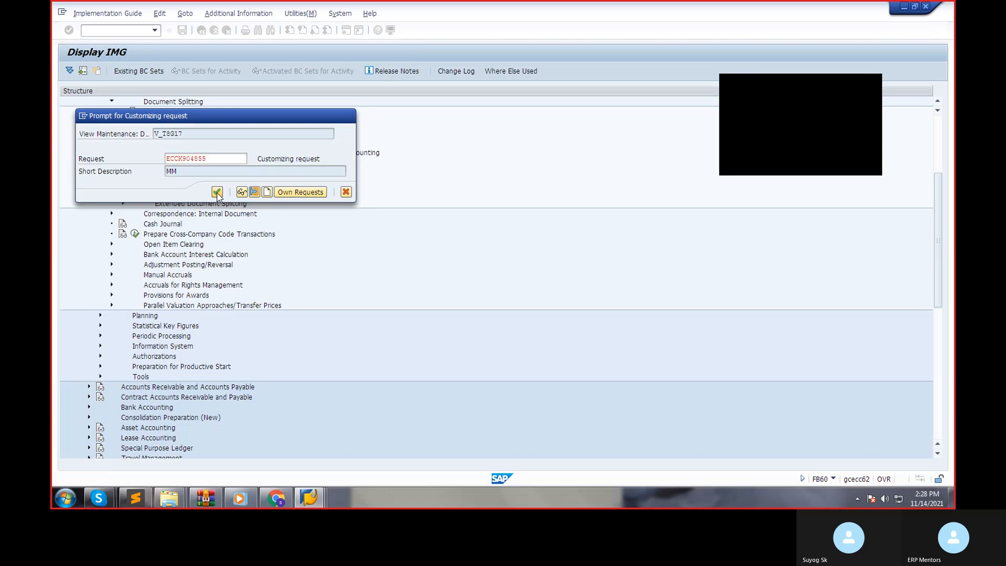
pyautogui.click(216, 191)
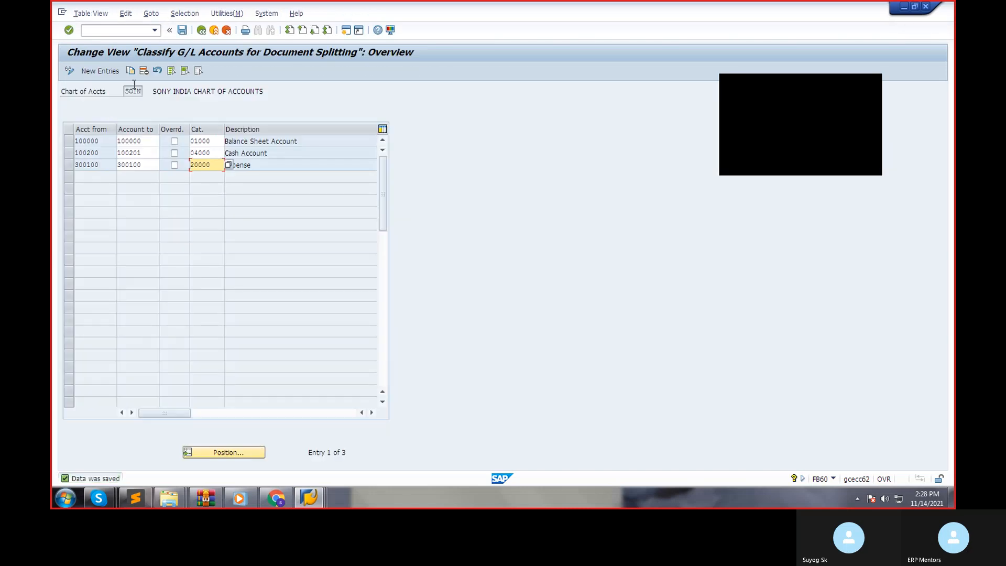
# Add a new classification entry for the accounts payable account, with the account range 100301 to 100301.
pyautogui.click(100, 72)
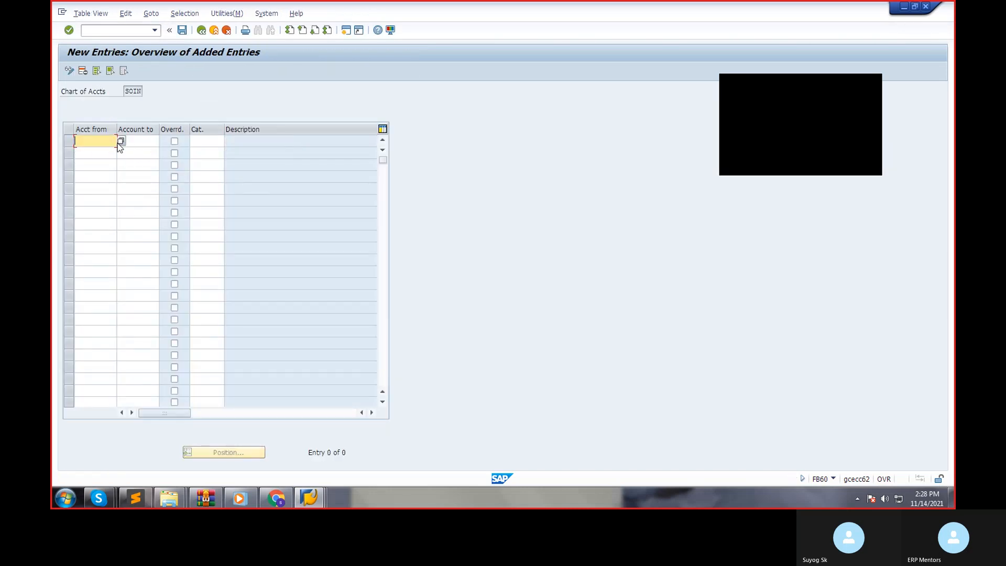
pyautogui.click(119, 141)
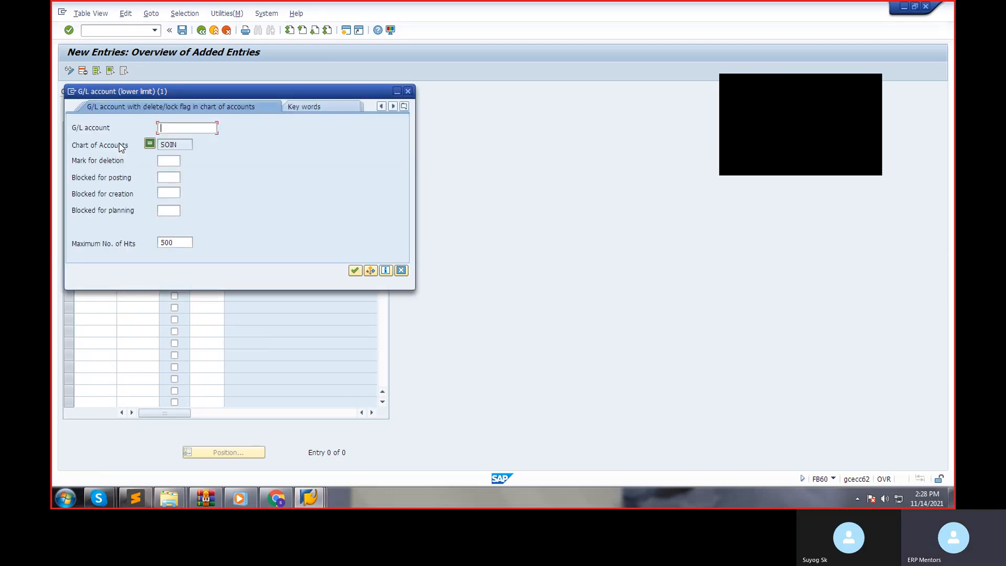
pyautogui.press('Return')
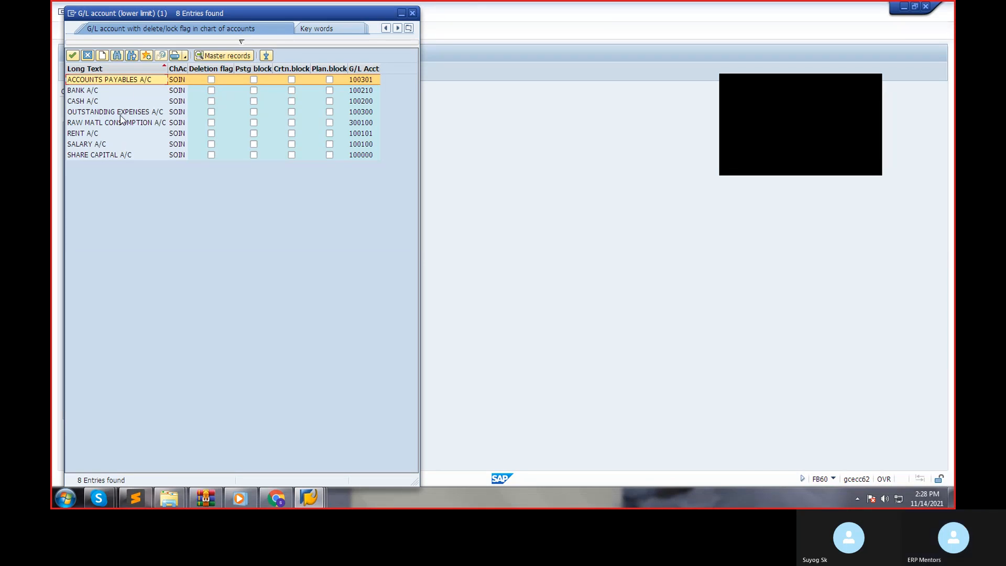
pyautogui.doubleClick(127, 83)
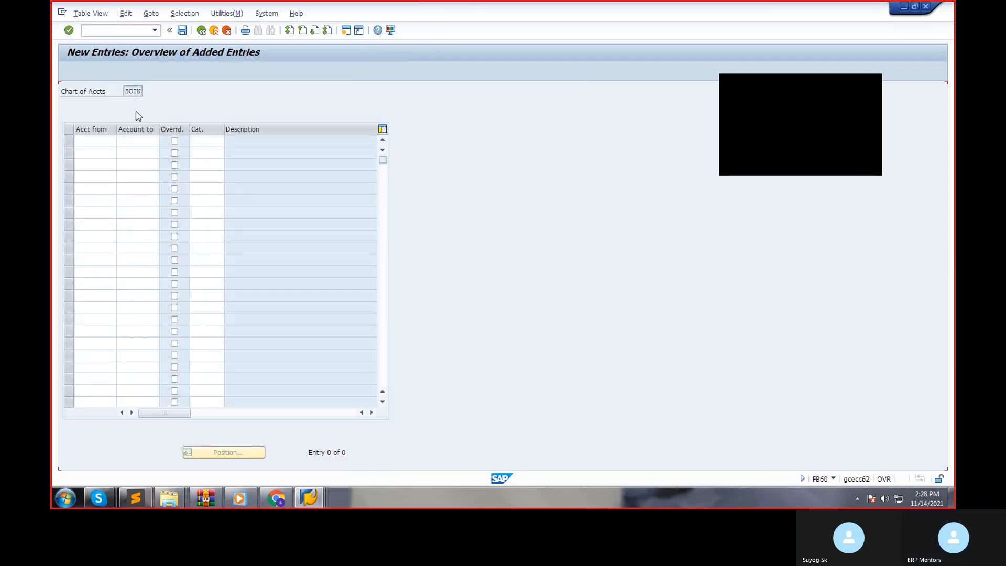
pyautogui.click(148, 142)
pyautogui.write('100301')
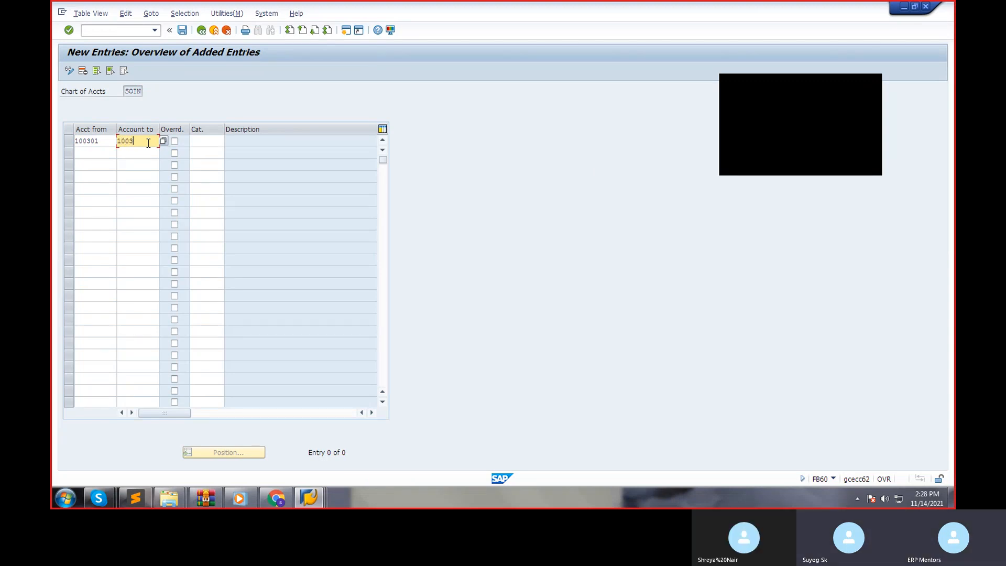
# Assign item category 03000 Vendor to account 100301 and save the entry.
pyautogui.click(213, 142)
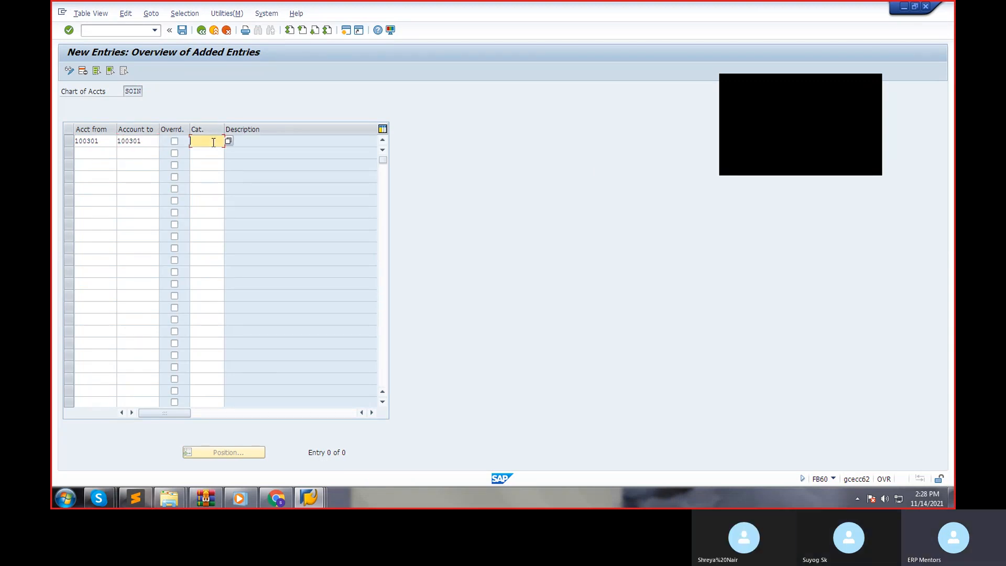
pyautogui.click(226, 143)
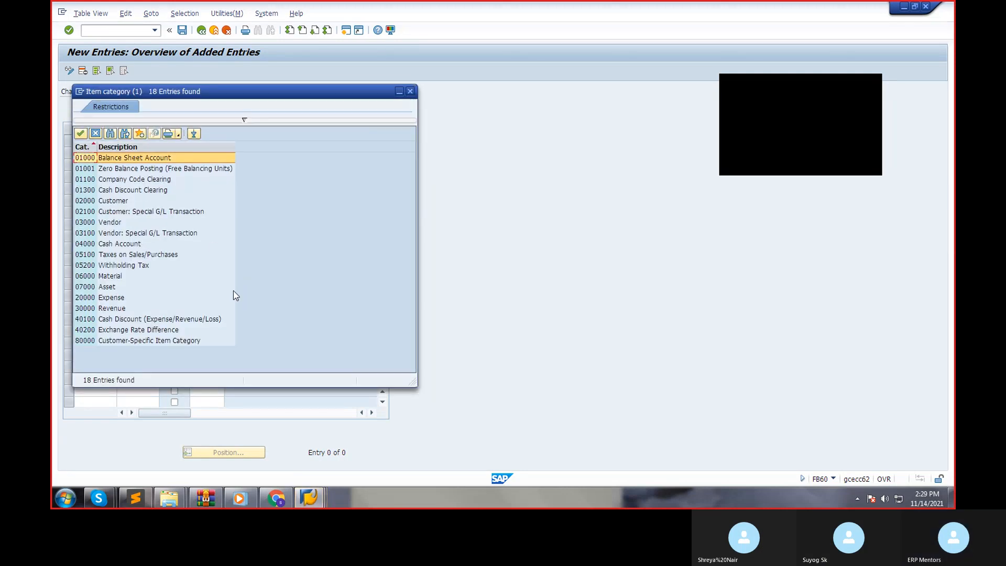
pyautogui.click(120, 222)
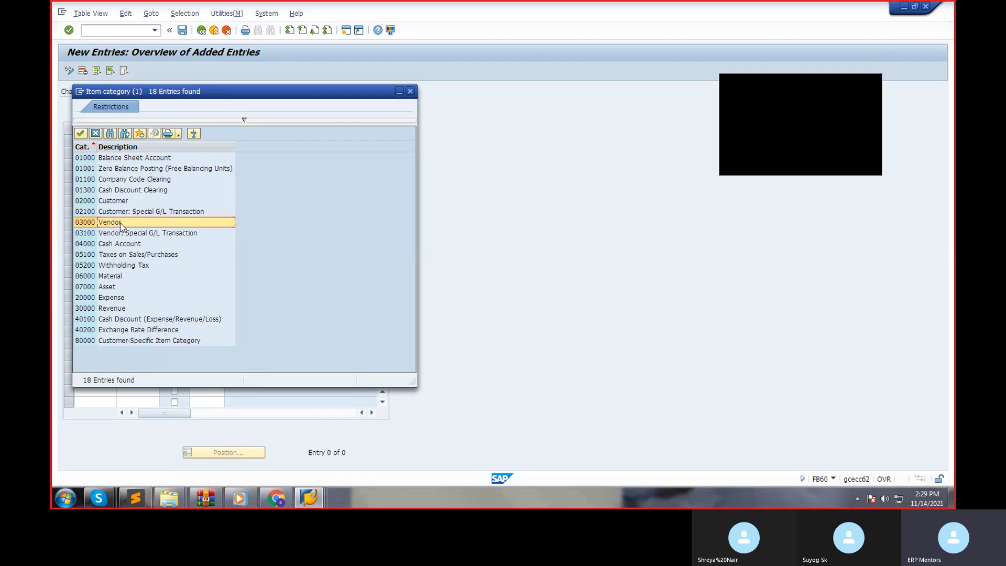
pyautogui.doubleClick(121, 222)
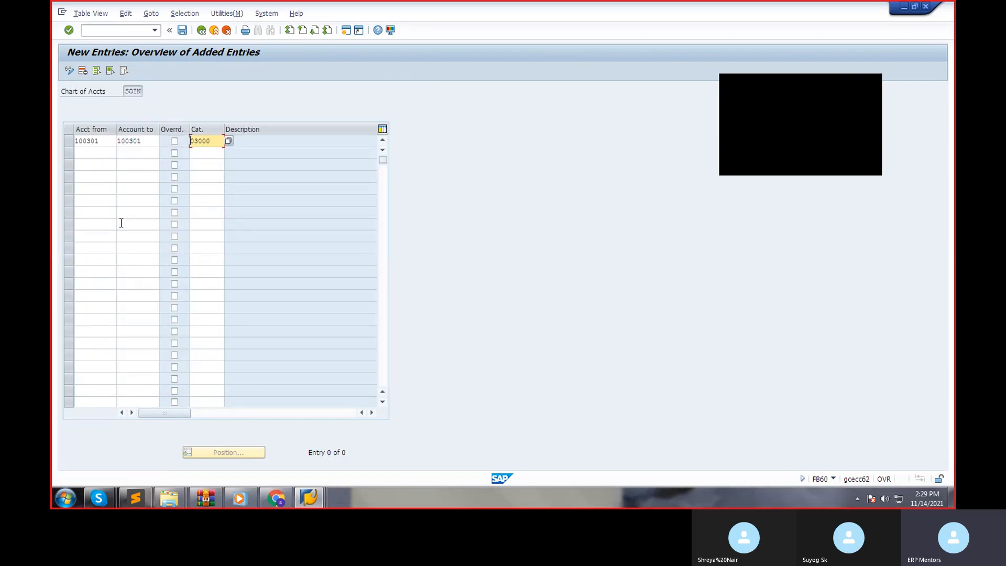
pyautogui.press('Return')
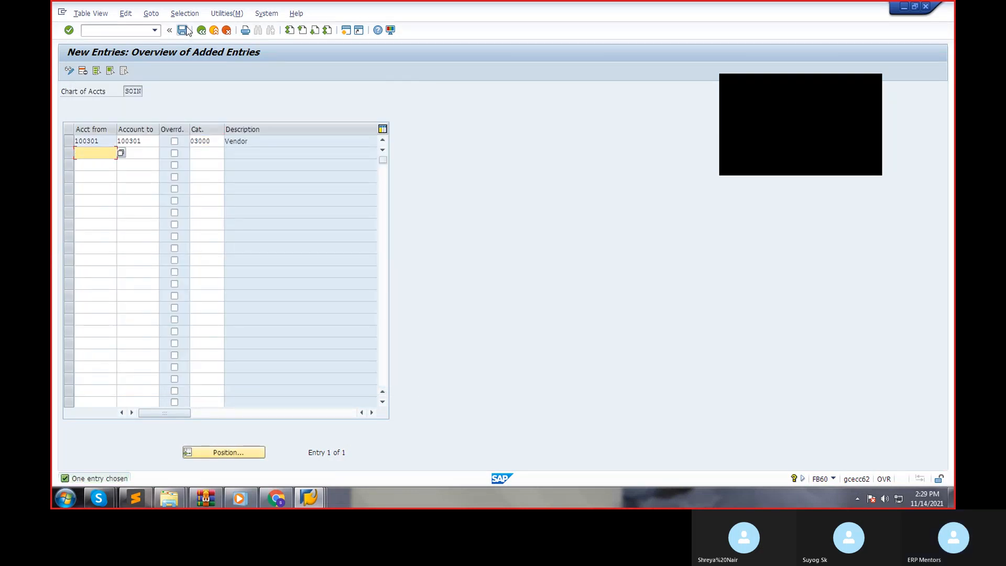
pyautogui.click(183, 30)
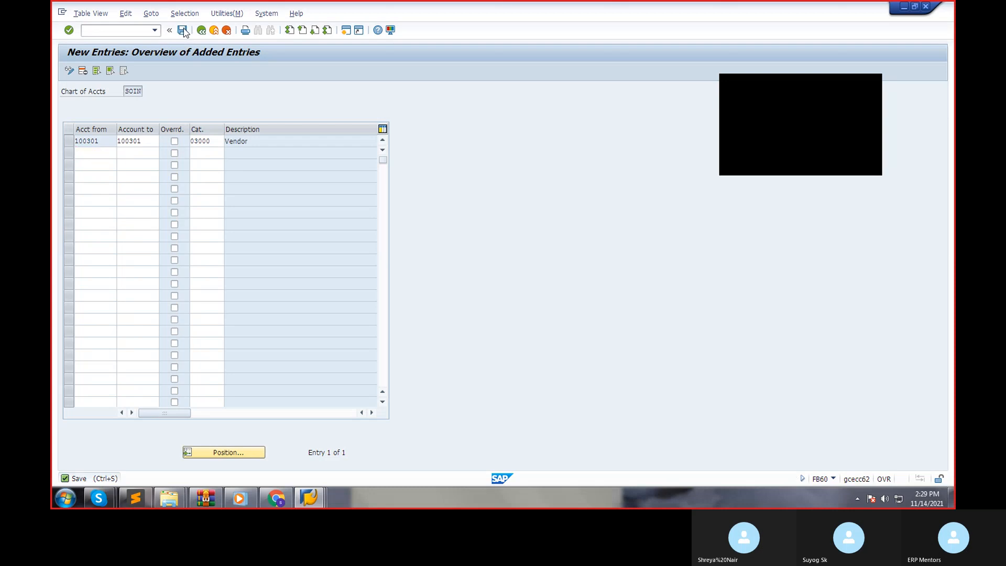
# Go back to the vendor invoice, closing the activity list and error help, then simulate it and attempt posting.
pyautogui.click(202, 32)
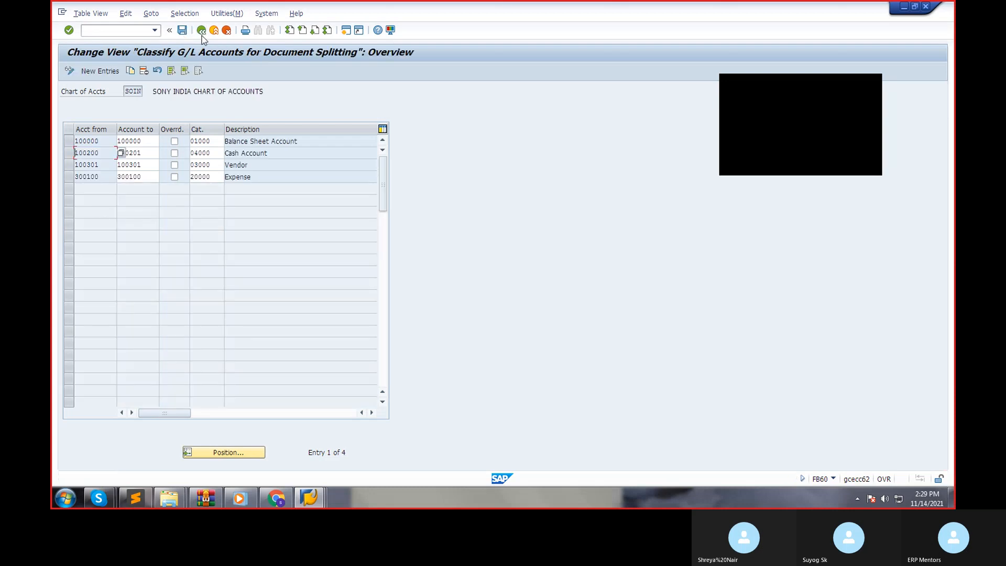
pyautogui.click(202, 32)
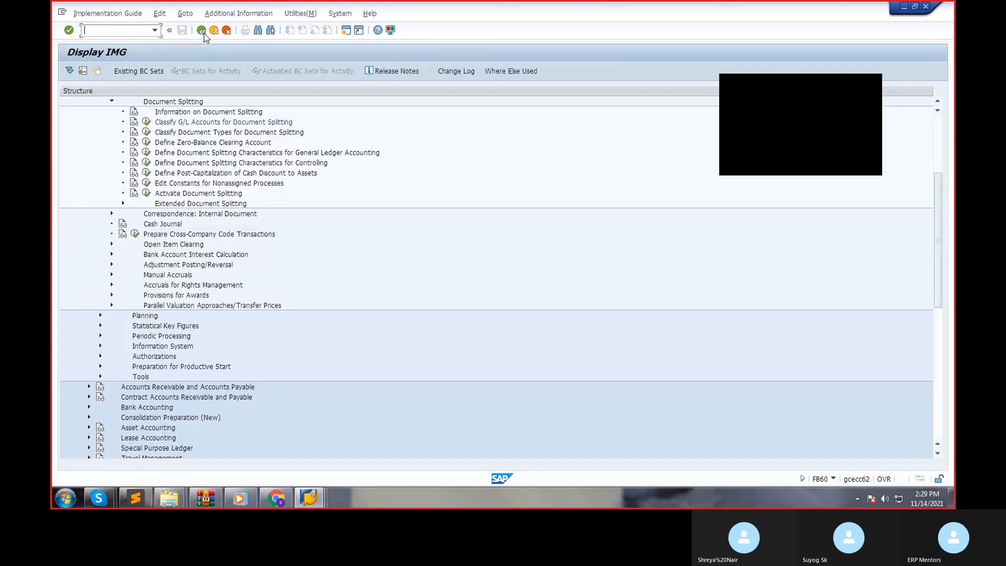
pyautogui.click(202, 32)
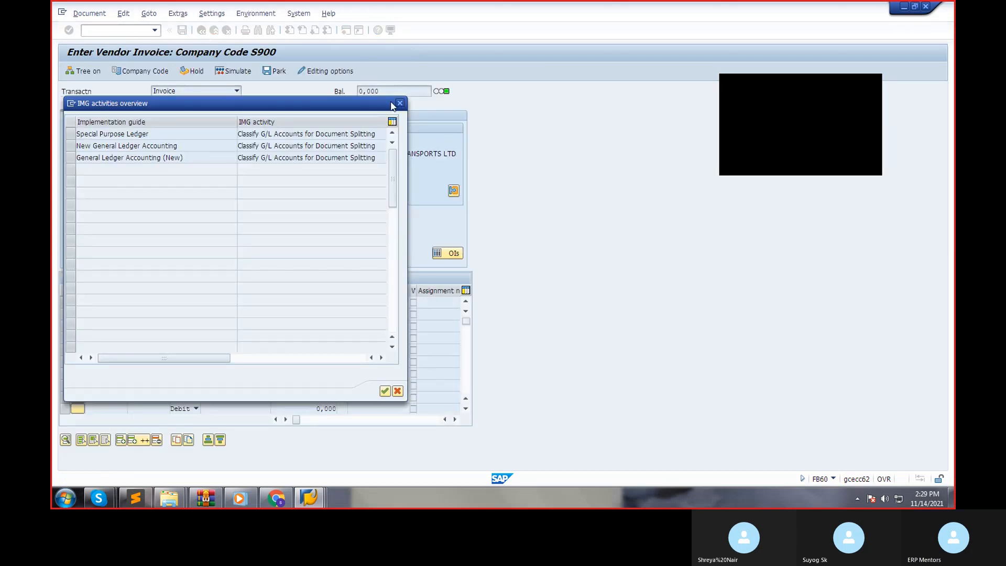
pyautogui.click(399, 103)
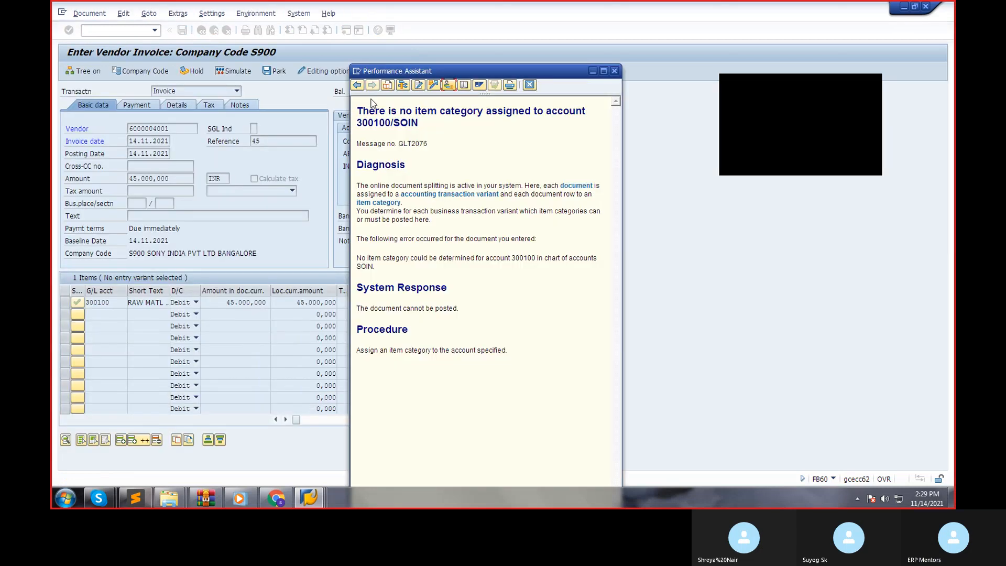
pyautogui.click(615, 71)
pyautogui.click(238, 71)
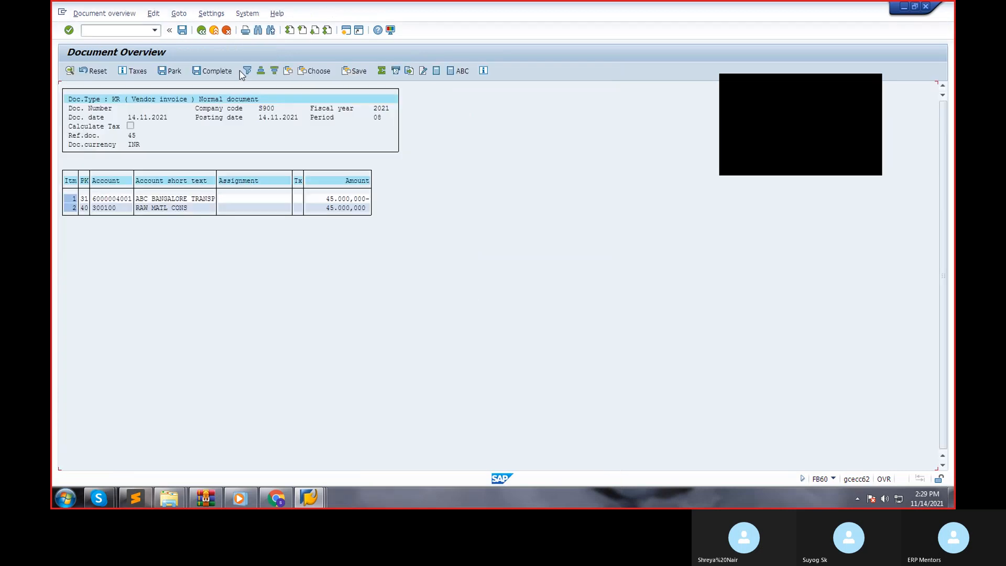
pyautogui.click(181, 30)
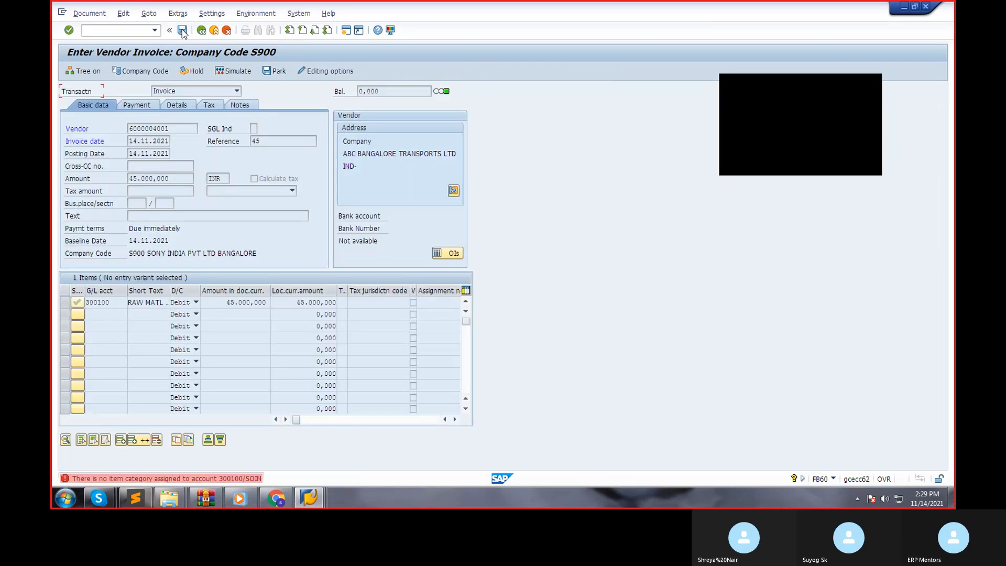
# Use the posting error's help to open Classify G/L Accounts for Document Splitting under General Ledger Accounting (New), without specifying a project.
pyautogui.click(191, 479)
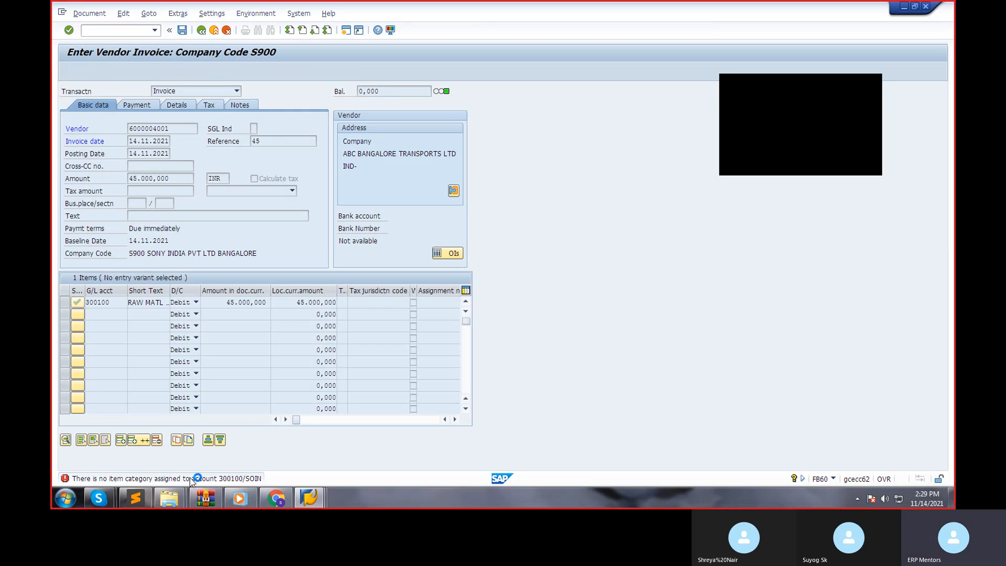
pyautogui.click(613, 71)
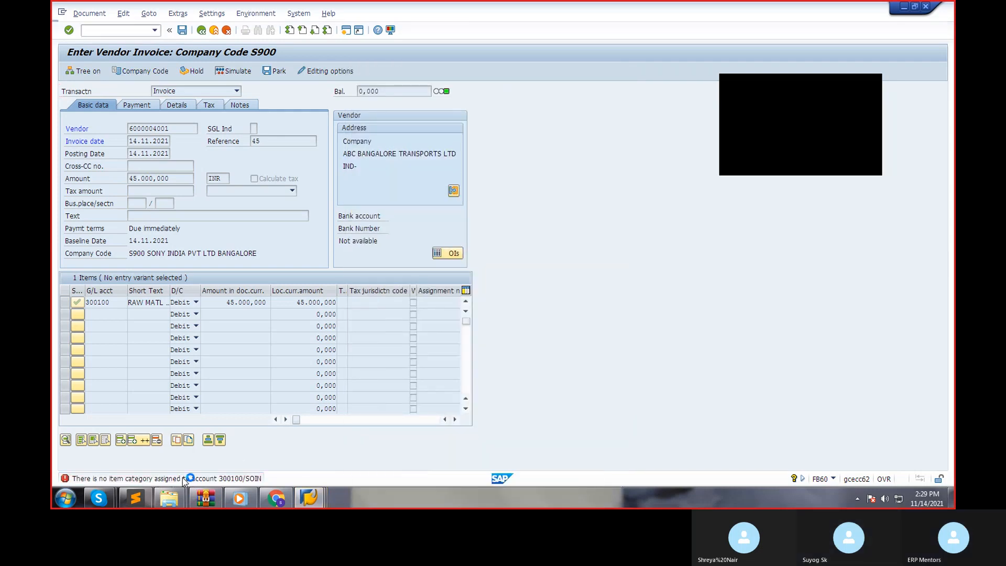
pyautogui.click(191, 478)
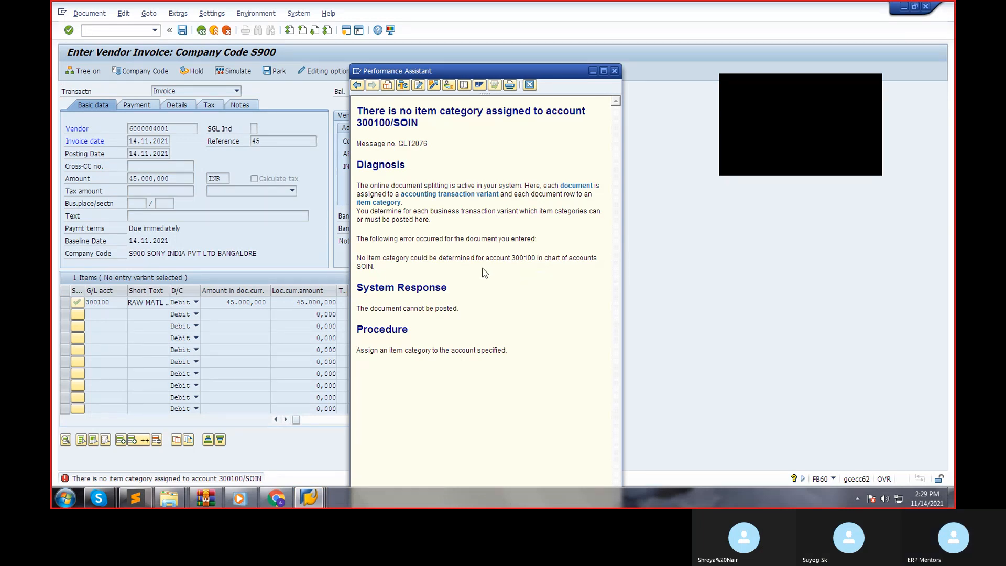
pyautogui.click(384, 203)
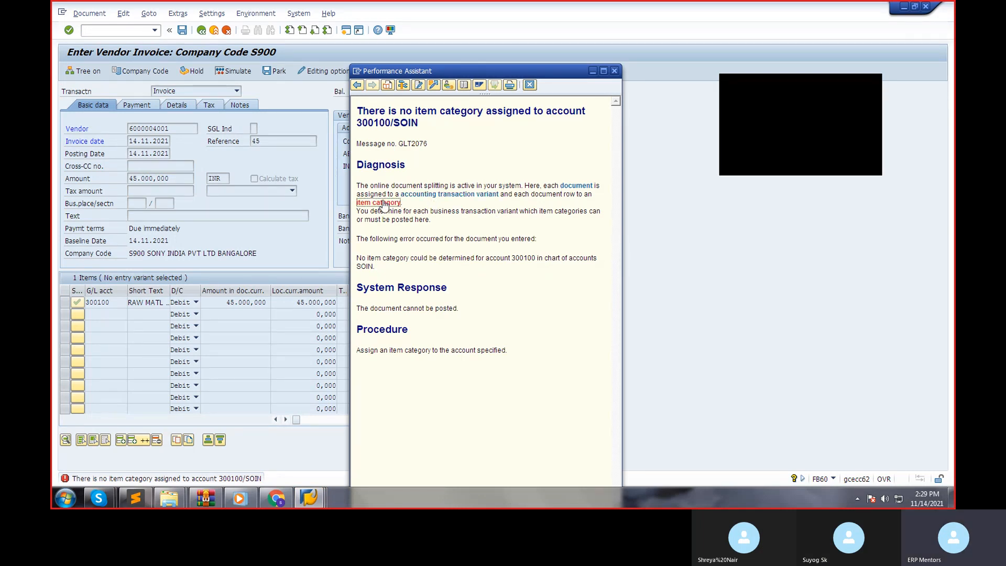
pyautogui.click(454, 85)
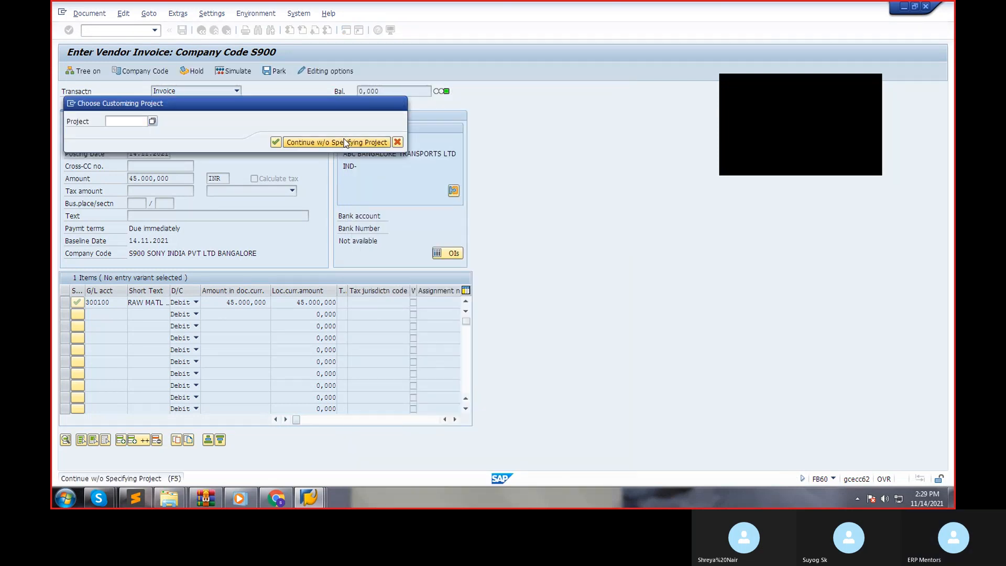
pyautogui.click(345, 142)
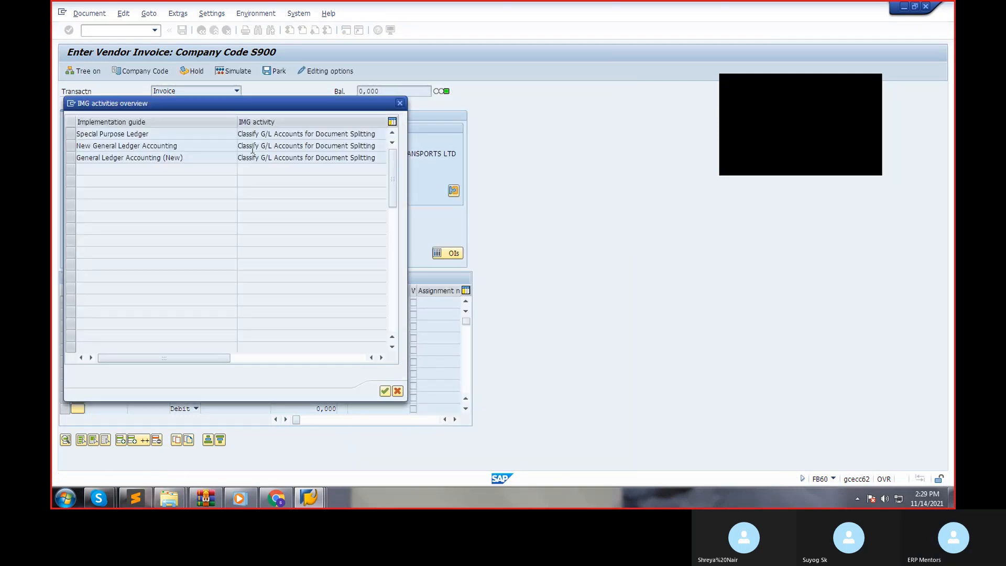
pyautogui.doubleClick(264, 160)
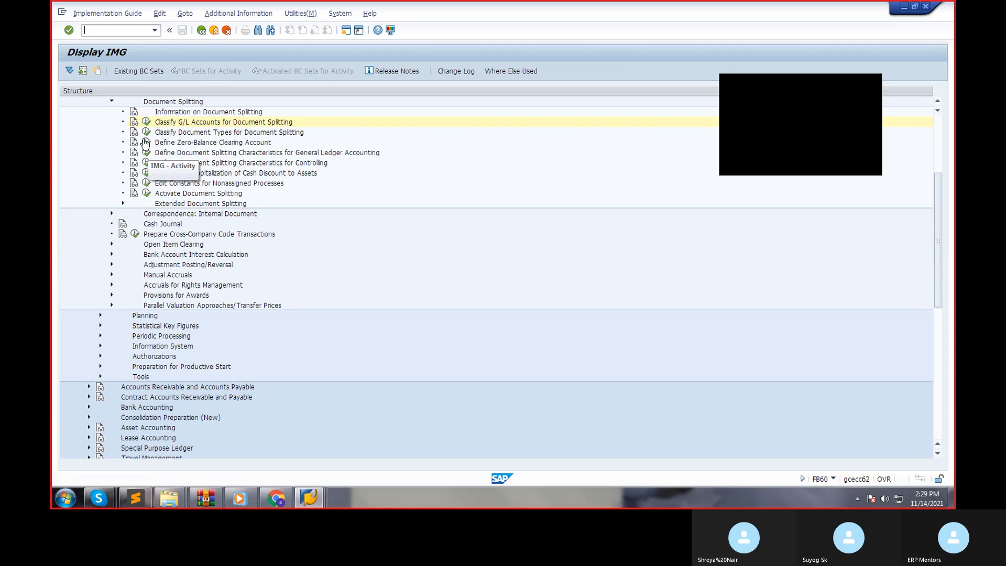
pyautogui.click(146, 122)
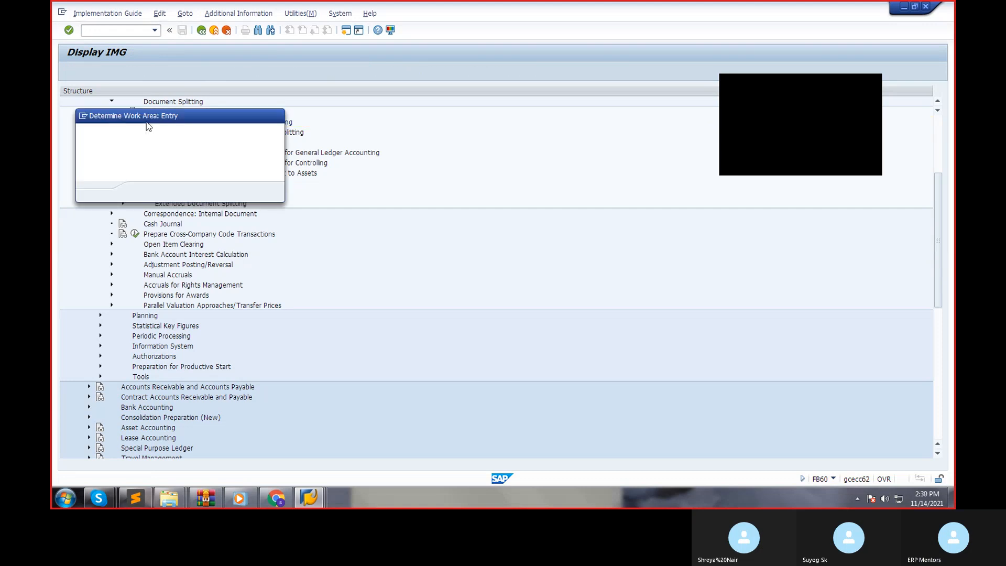
pyautogui.click(145, 192)
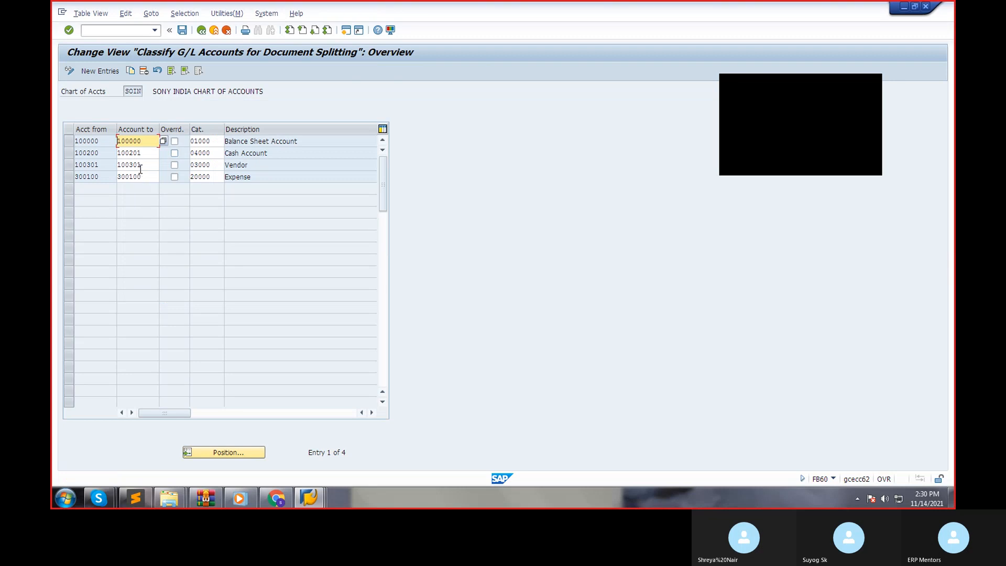
# Start another classification entry for the account range 300100 to 300100 and open the list of item categories.
pyautogui.click(95, 72)
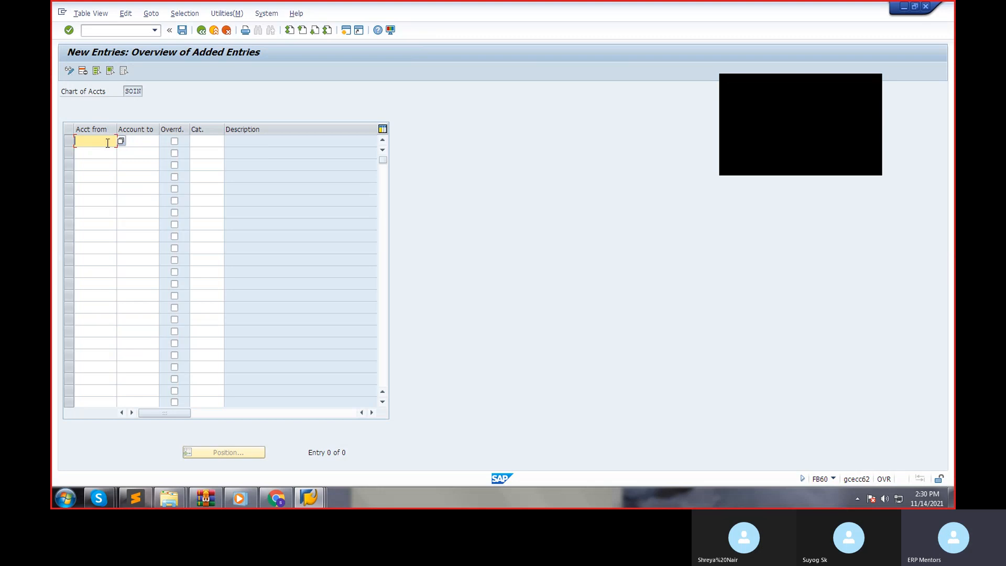
pyautogui.write('300100')
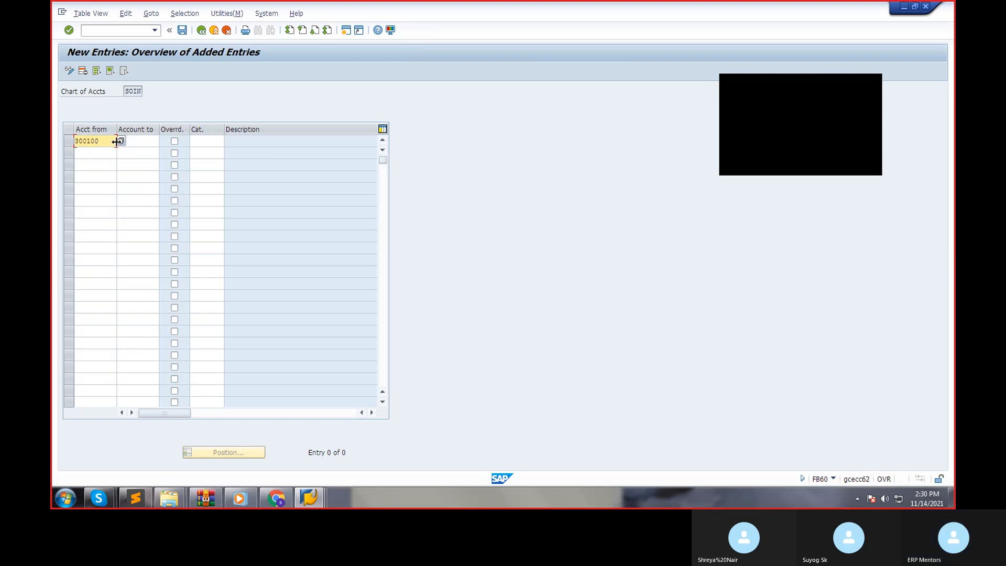
pyautogui.click(146, 139)
pyautogui.write('300100')
pyautogui.click(199, 140)
pyautogui.click(228, 141)
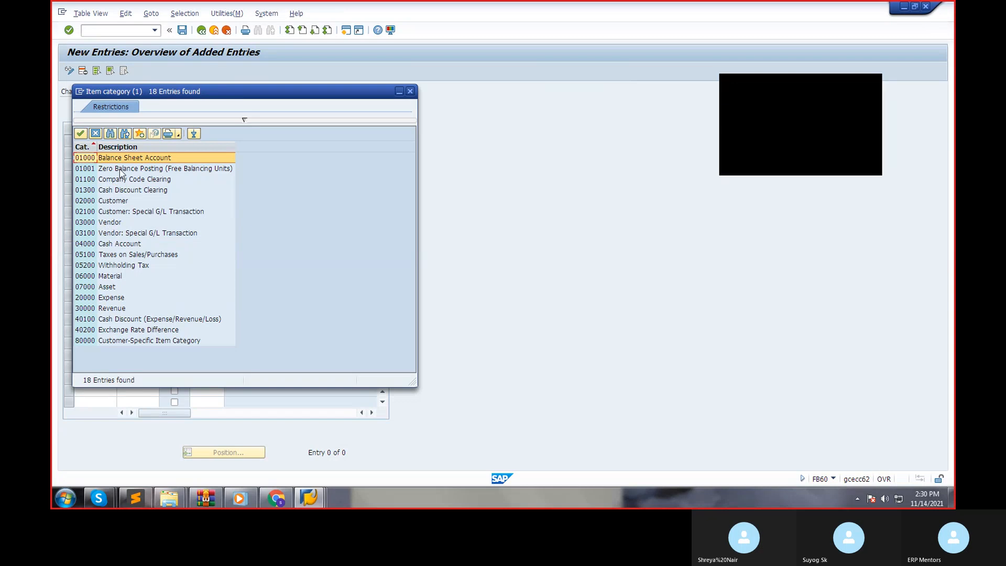
pyautogui.moveTo(170, 86); pyautogui.dragTo(213, 92)
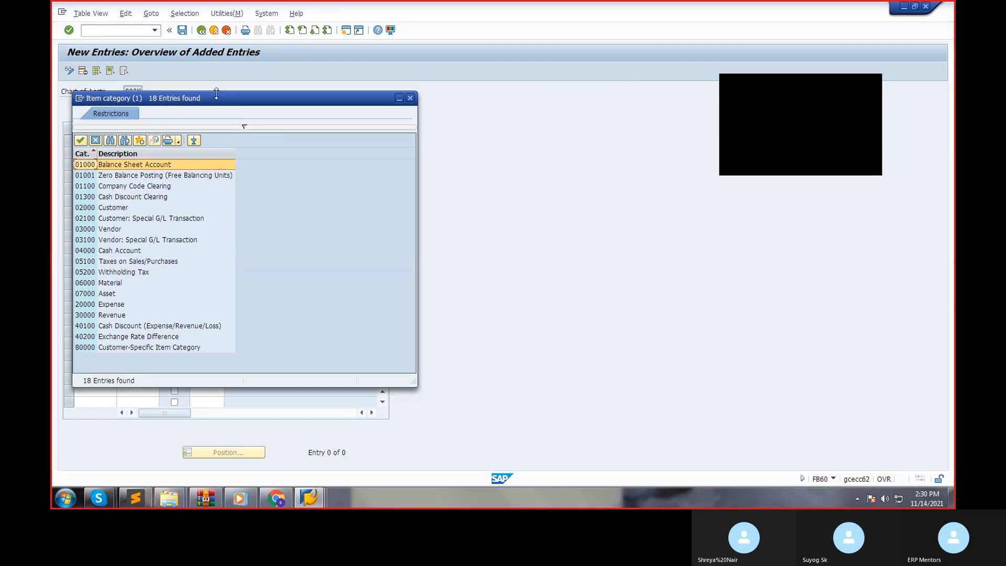
# In the other SAP session, open FS00 and display the control data of raw material consumption account 300100 for company code S900.
pyautogui.click(310, 496)
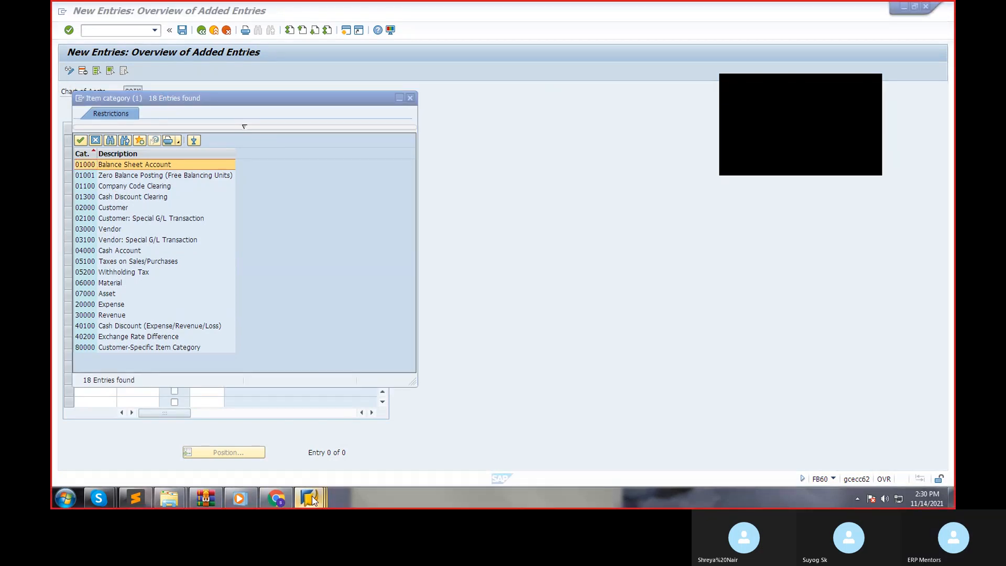
pyautogui.click(476, 438)
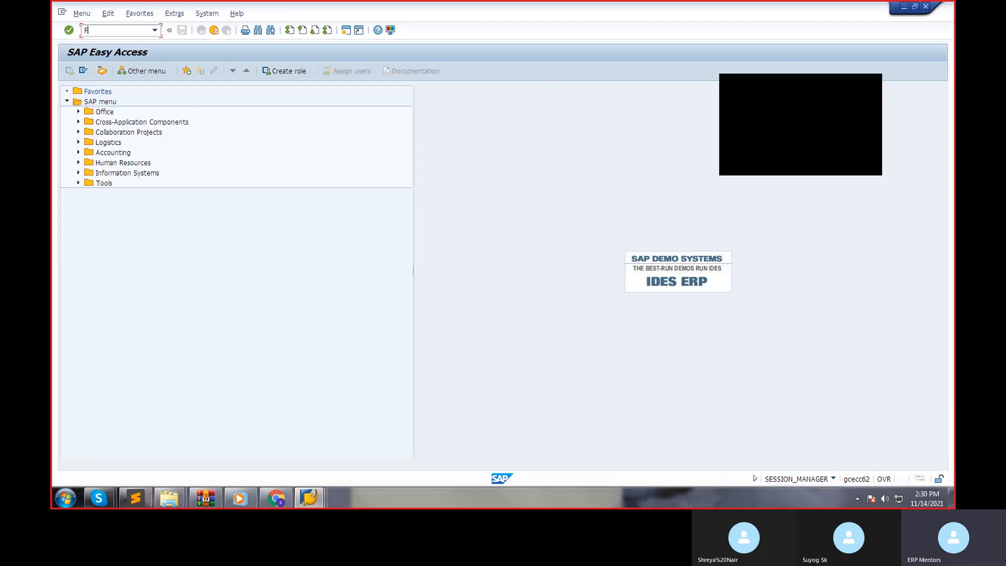
pyautogui.press('Return')
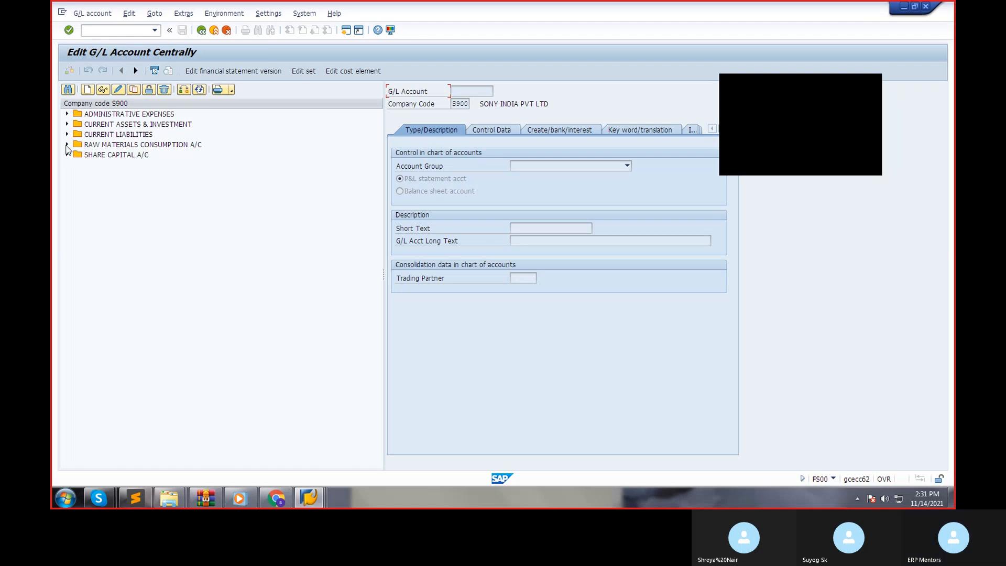
pyautogui.click(66, 145)
pyautogui.doubleClick(125, 155)
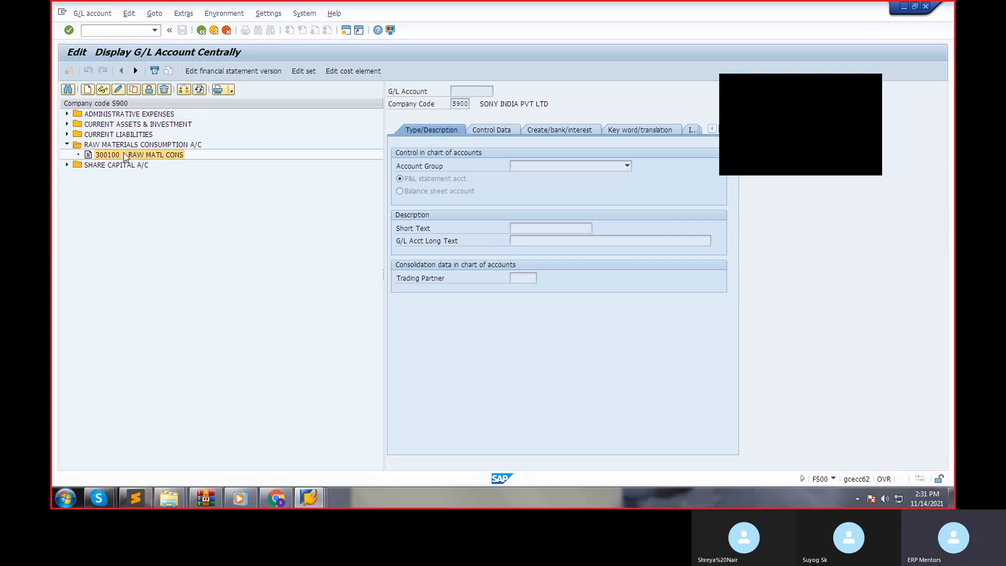
pyautogui.click(499, 130)
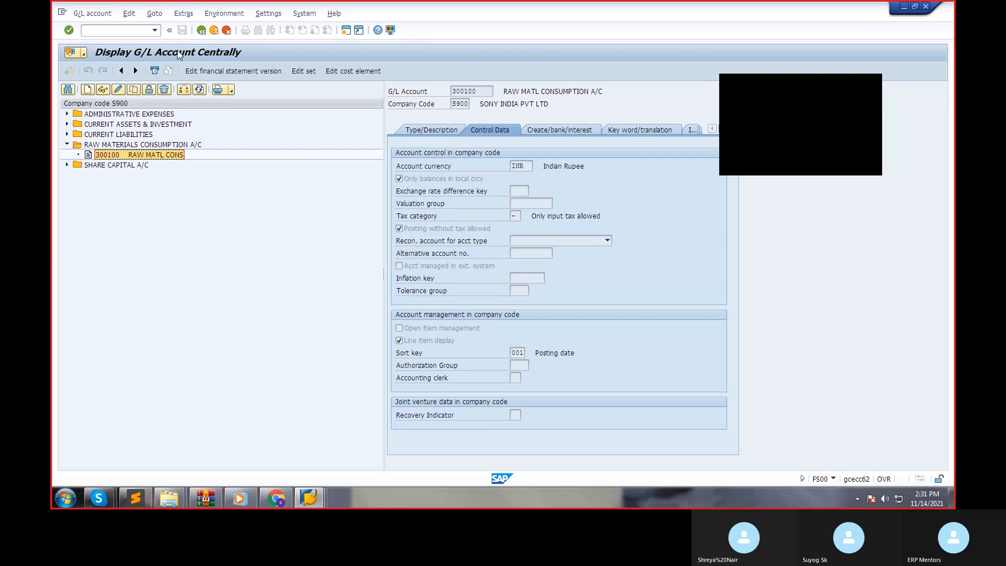
# Switch G/L account 300100 to change mode and set its tax category to only input tax allowed.
pyautogui.click(122, 92)
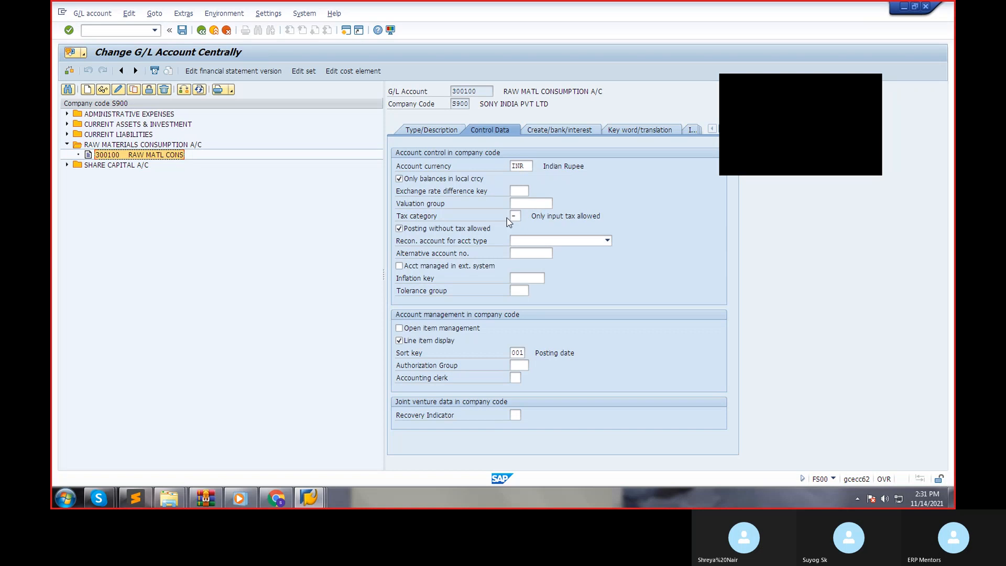
pyautogui.click(520, 216)
pyautogui.click(525, 215)
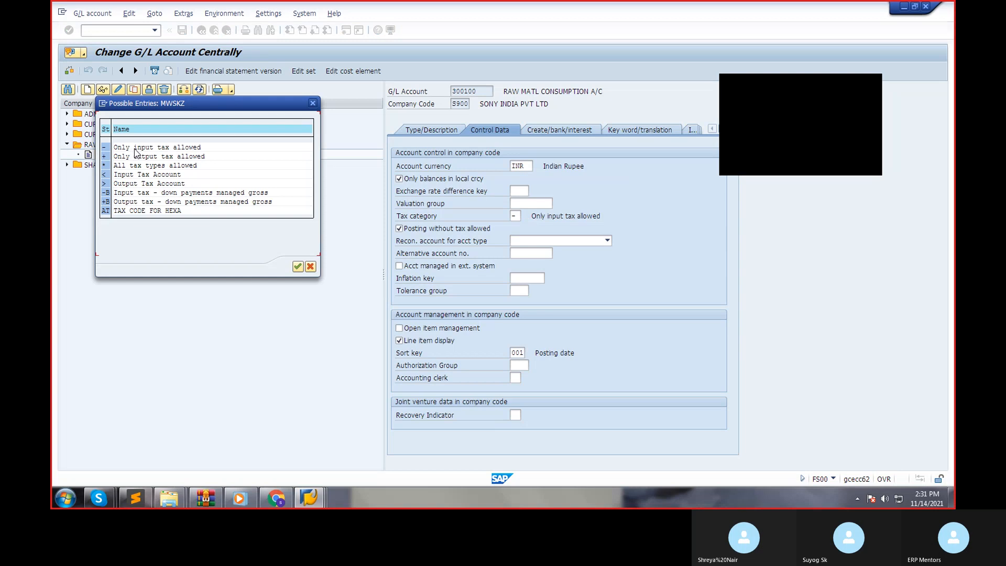
pyautogui.doubleClick(134, 151)
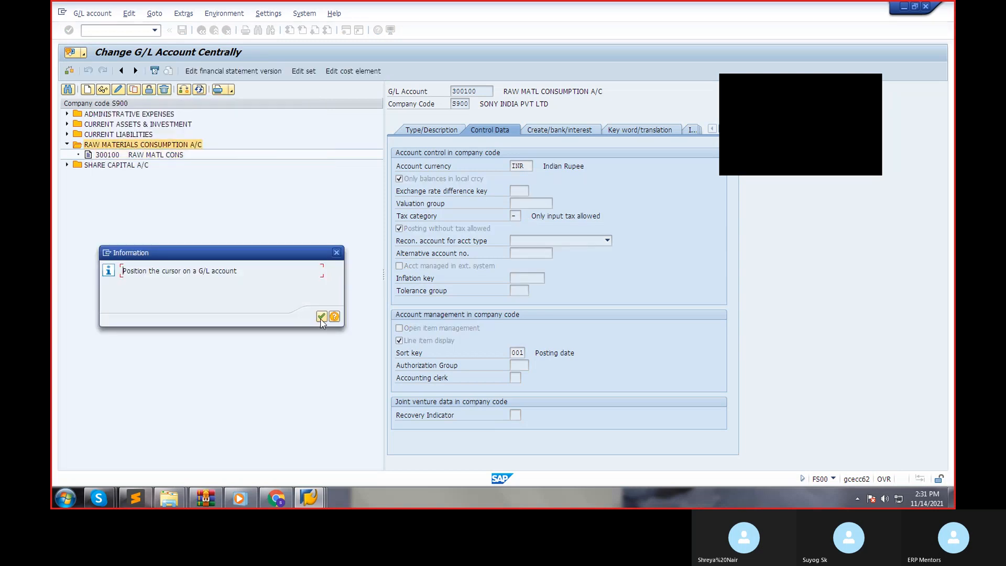
pyautogui.click(321, 317)
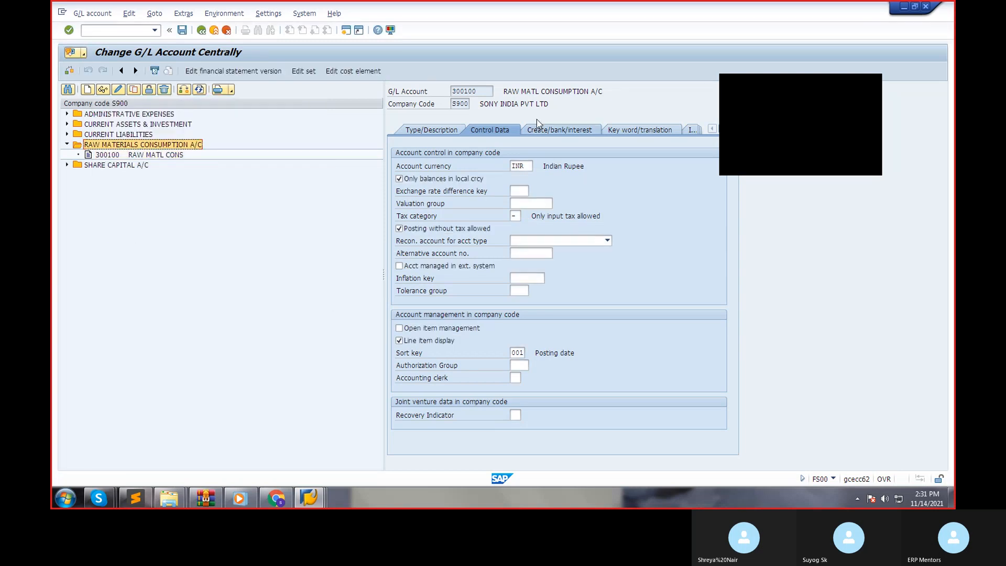
# Set account 300100's field status group to G001 General (with text, allocation), save the account and leave FS00.
pyautogui.click(549, 132)
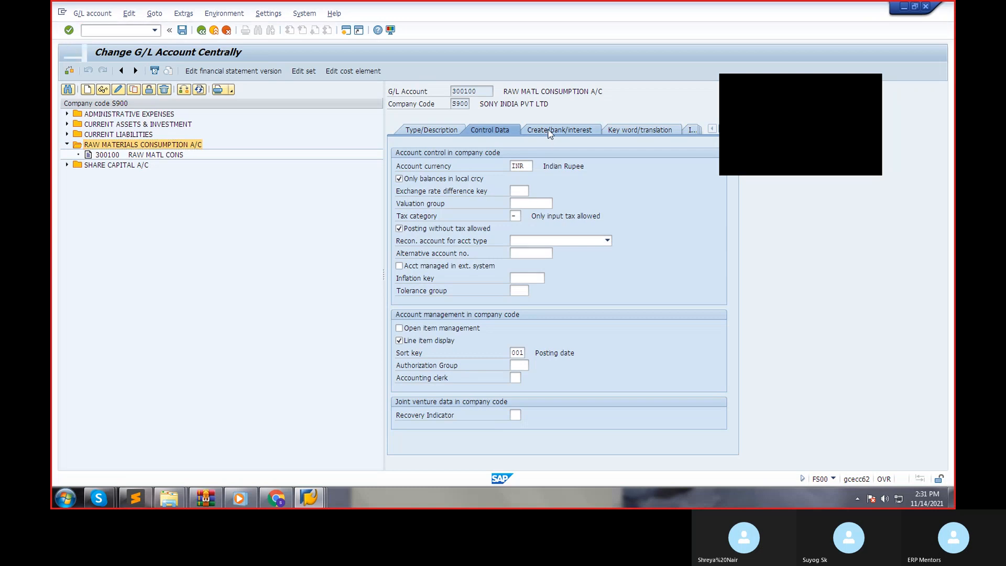
pyautogui.click(517, 165)
pyautogui.click(535, 167)
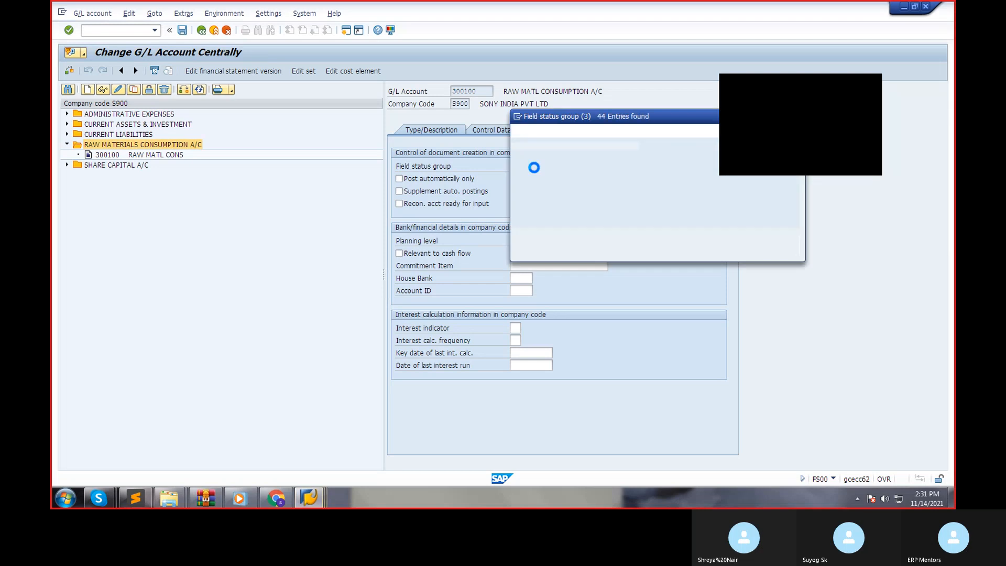
pyautogui.doubleClick(562, 214)
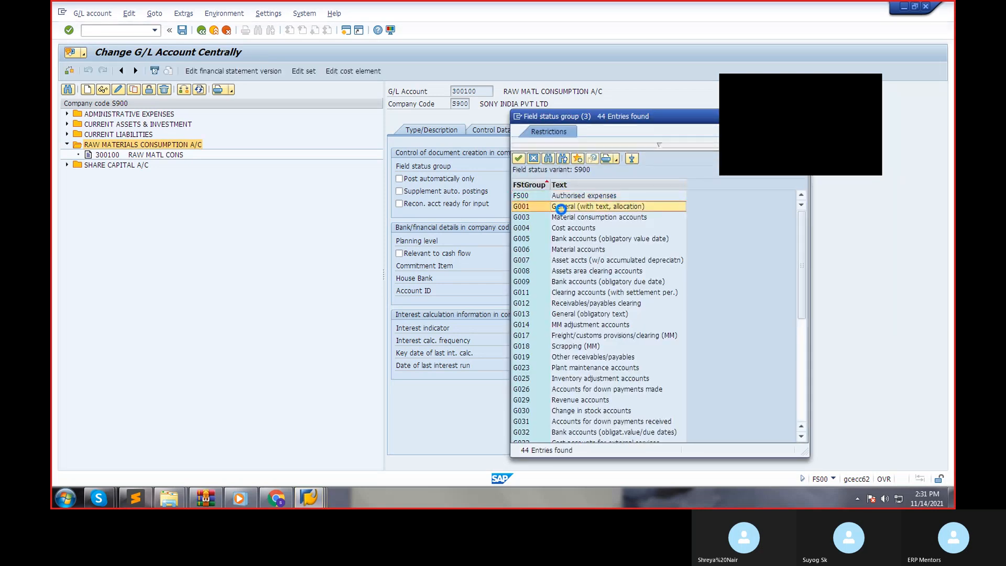
pyautogui.click(182, 30)
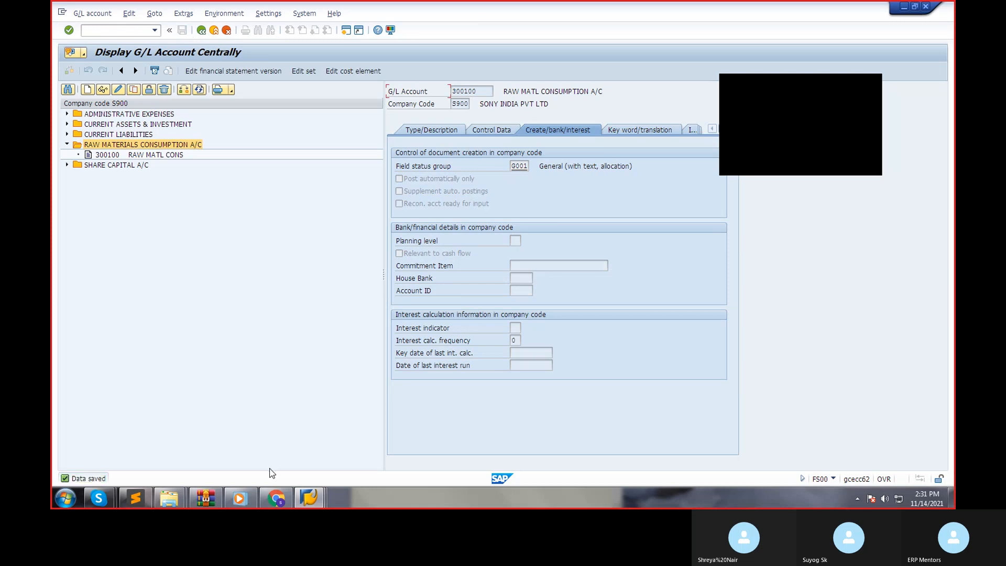
pyautogui.click(205, 35)
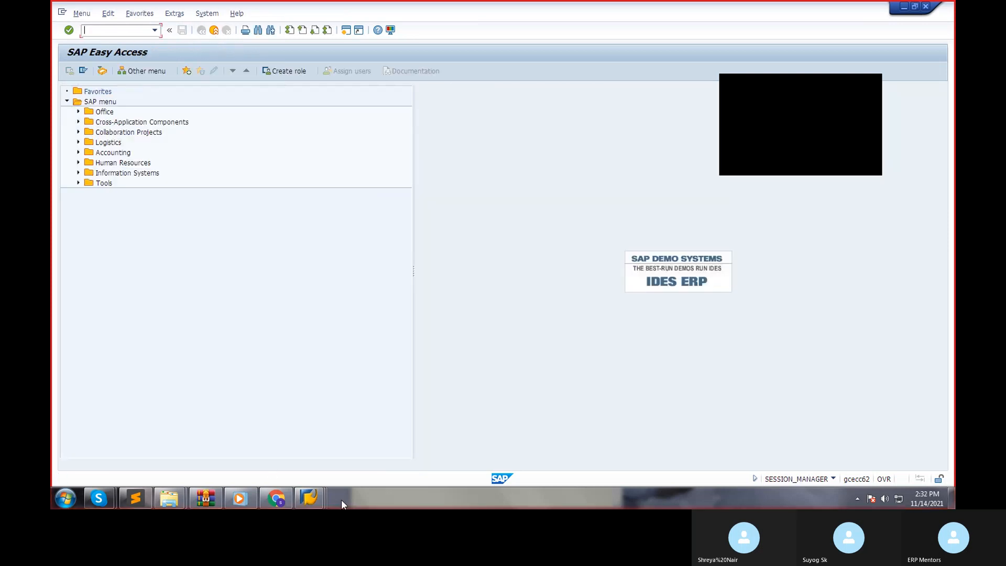
# Switch back to the document splitting classification session, close the item category list and cancel the unfinished new entry.
pyautogui.click(309, 498)
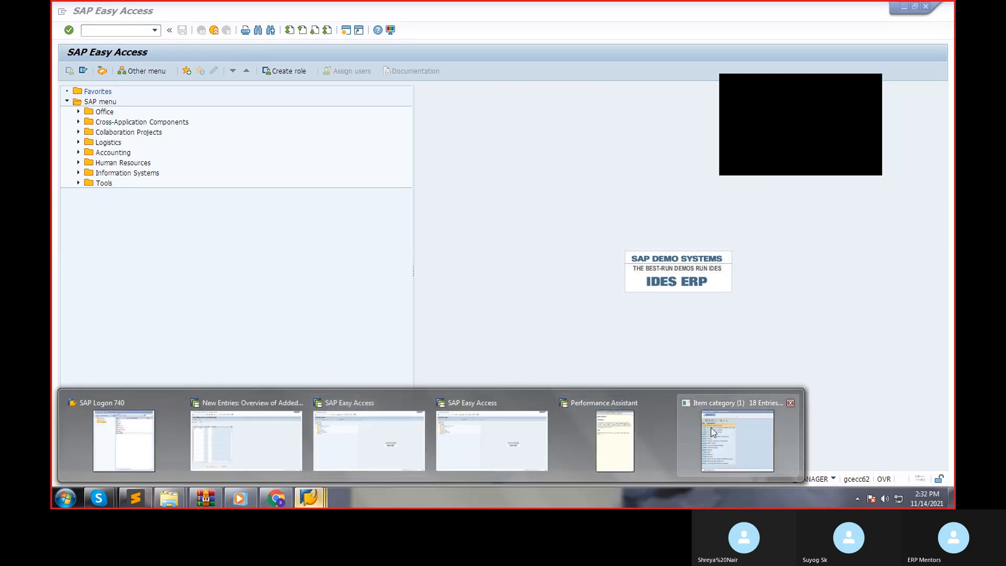
pyautogui.click(713, 432)
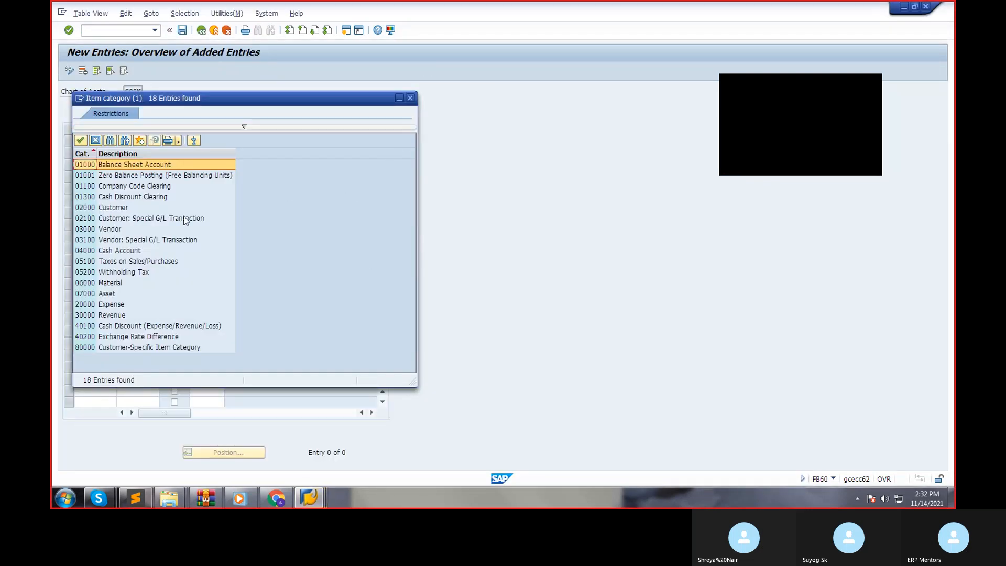
pyautogui.click(410, 98)
pyautogui.click(226, 31)
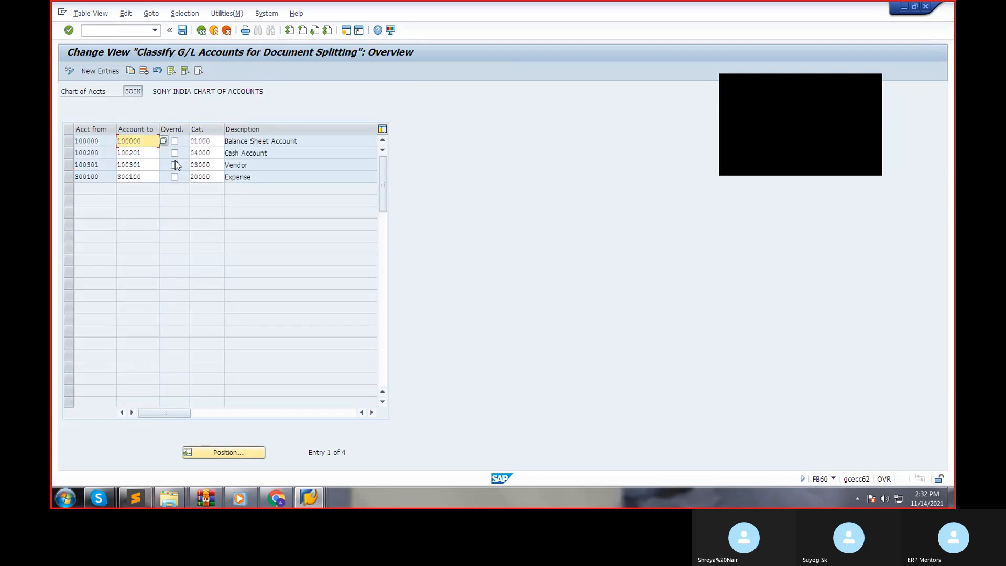
# Assign item category 20000 Expense to account 300100, save it under the proposed customizing request and return to the implementation guide.
pyautogui.click(212, 178)
pyautogui.click(229, 177)
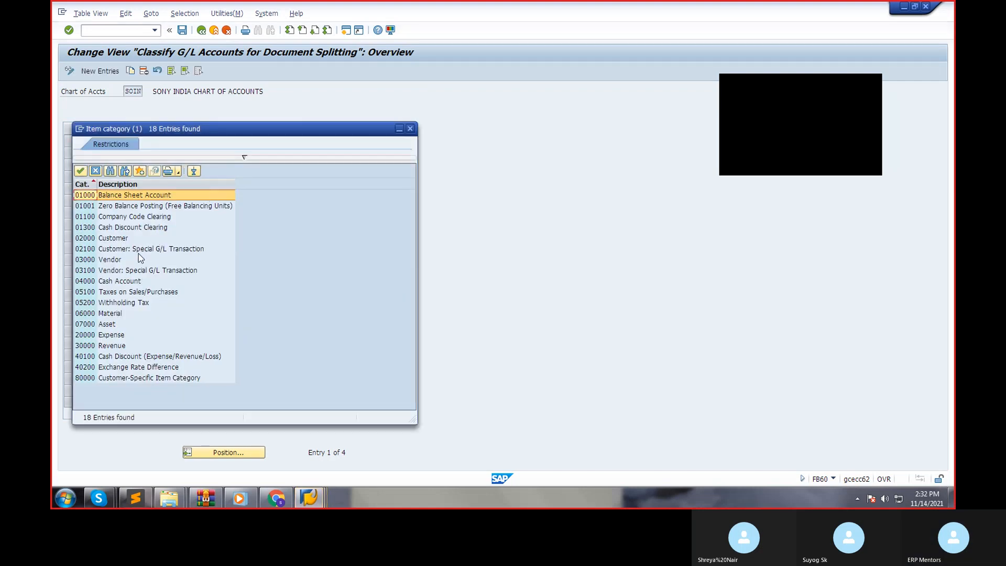
pyautogui.doubleClick(115, 336)
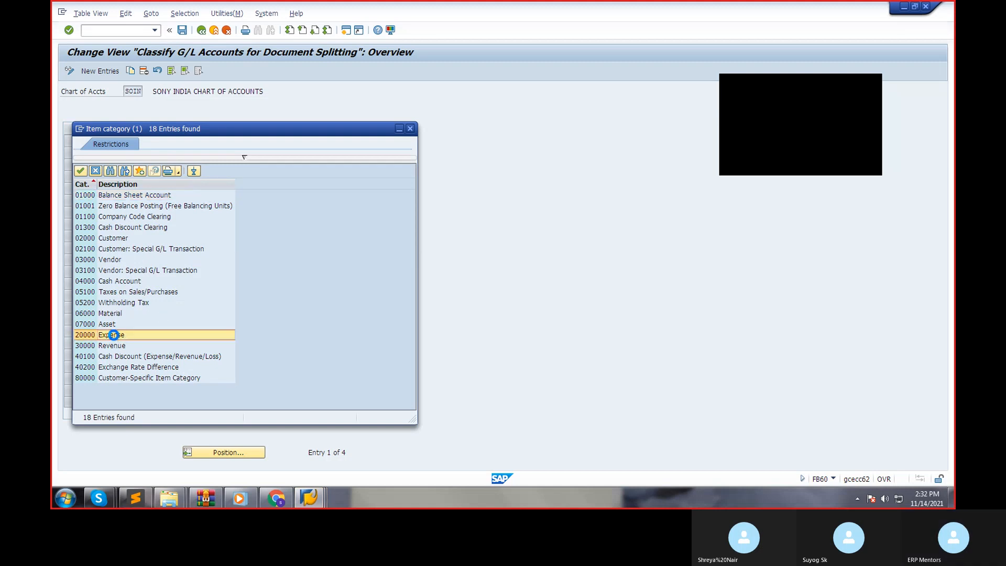
pyautogui.click(183, 30)
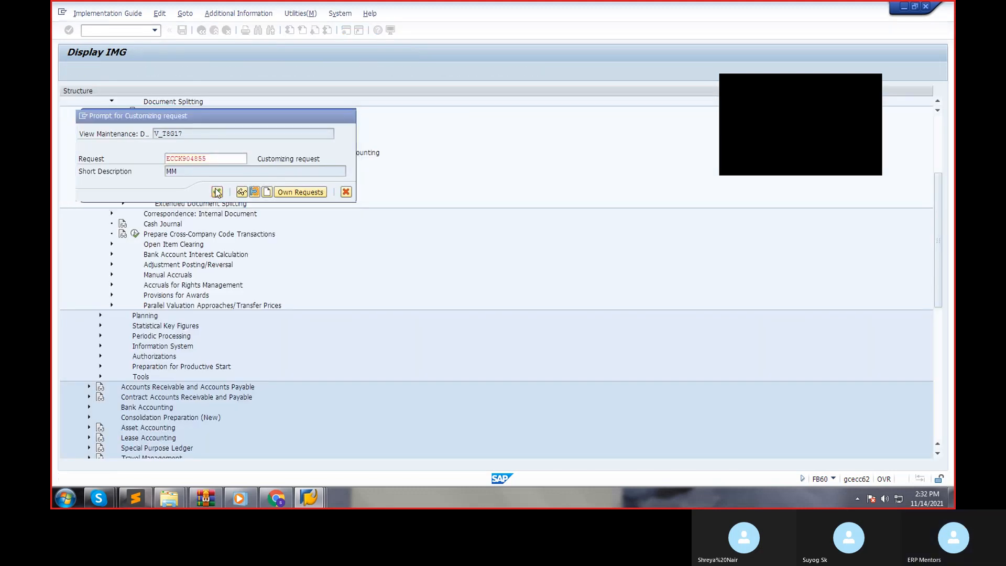
pyautogui.click(217, 193)
pyautogui.click(202, 31)
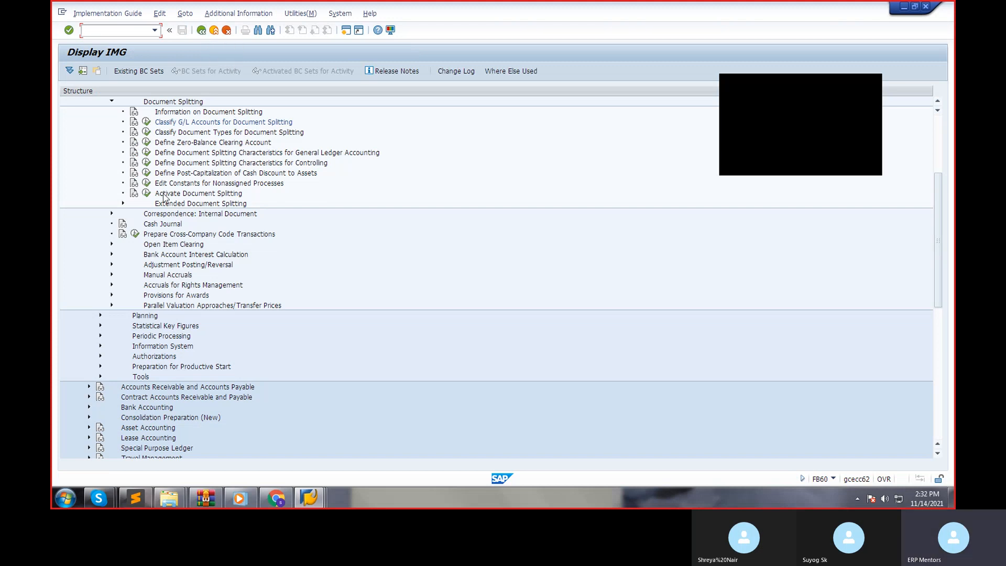
# Open Activate Document Splitting, deactivate document splitting, save under the proposed customizing request and return to the implementation guide.
pyautogui.click(146, 193)
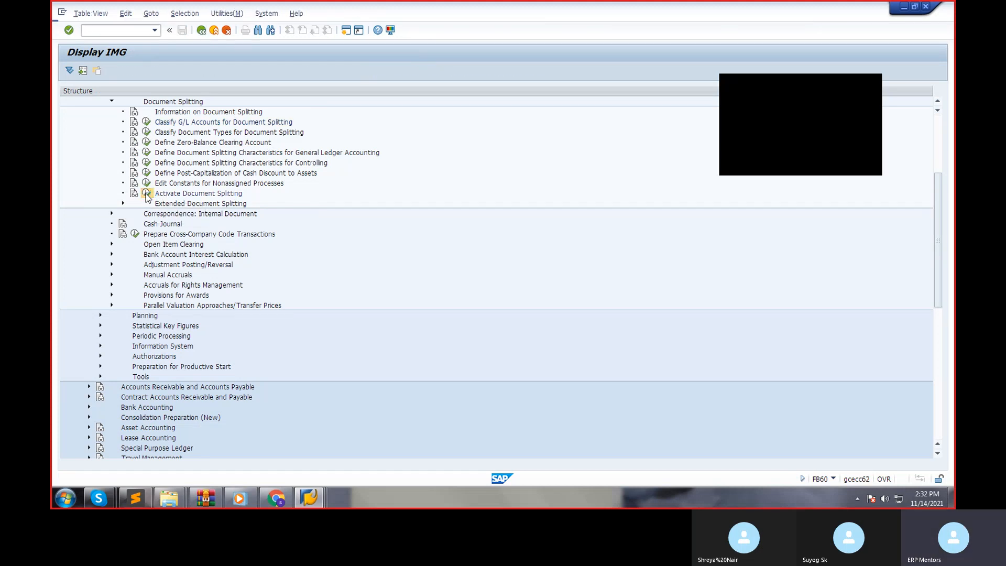
pyautogui.click(173, 116)
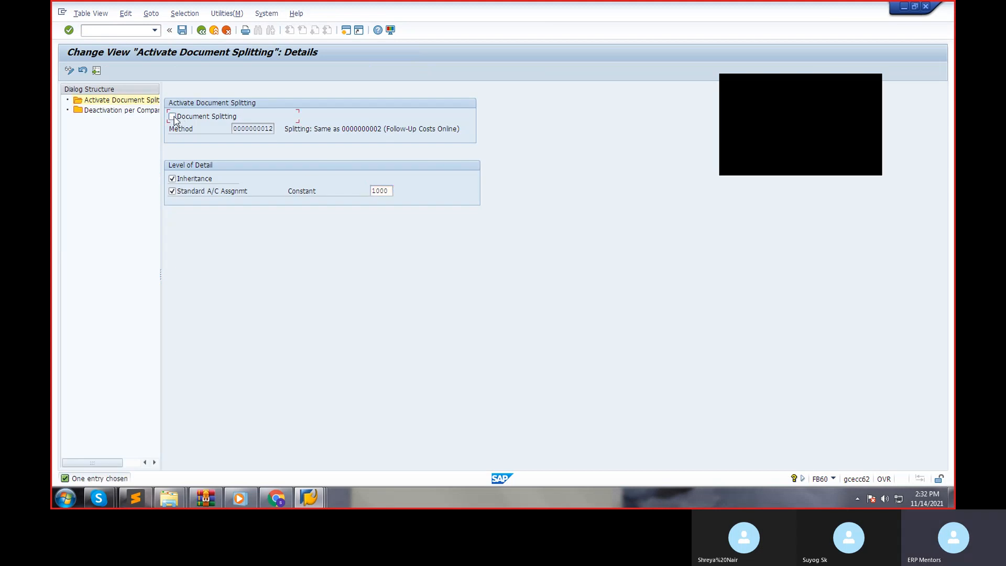
pyautogui.click(183, 32)
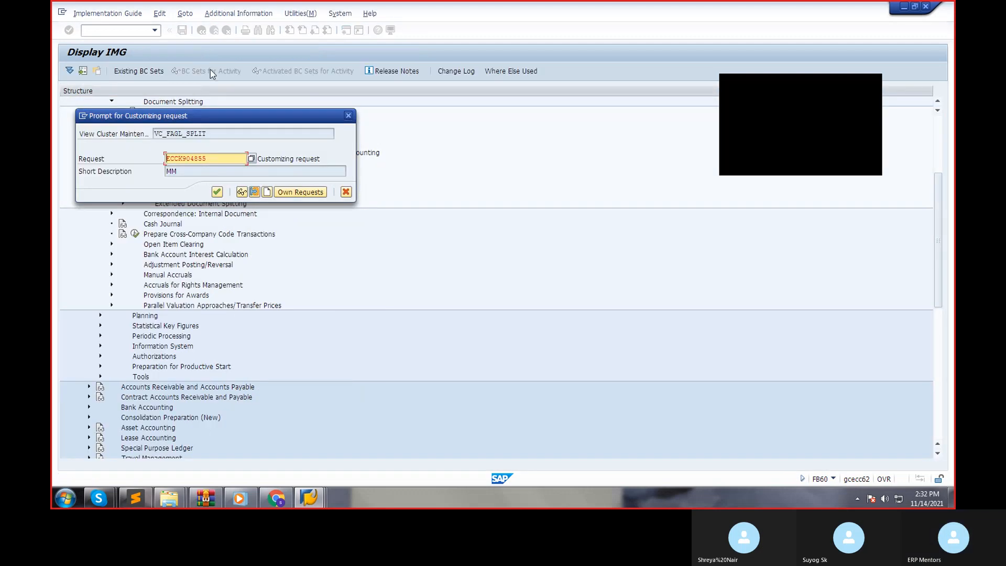
pyautogui.click(217, 191)
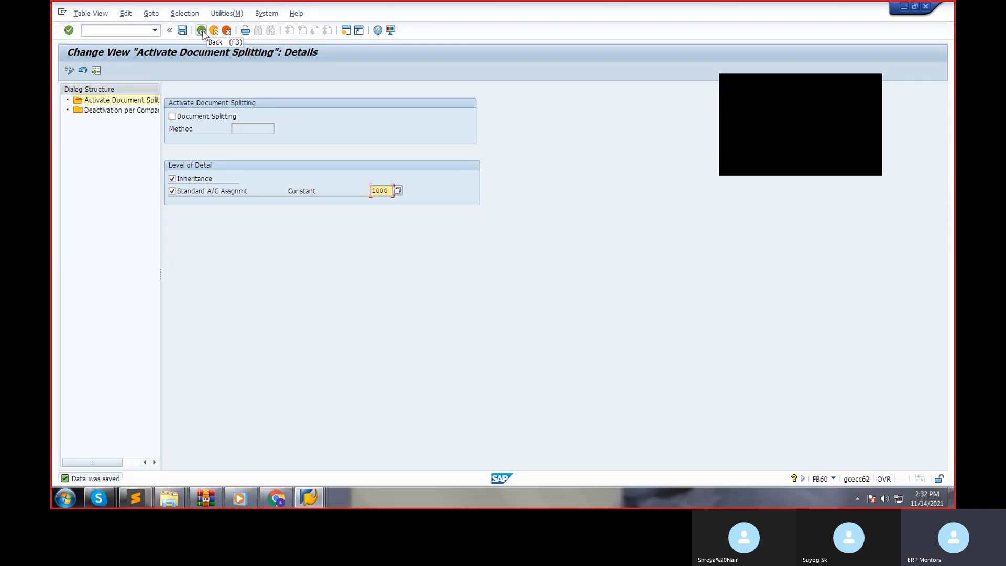
pyautogui.click(201, 30)
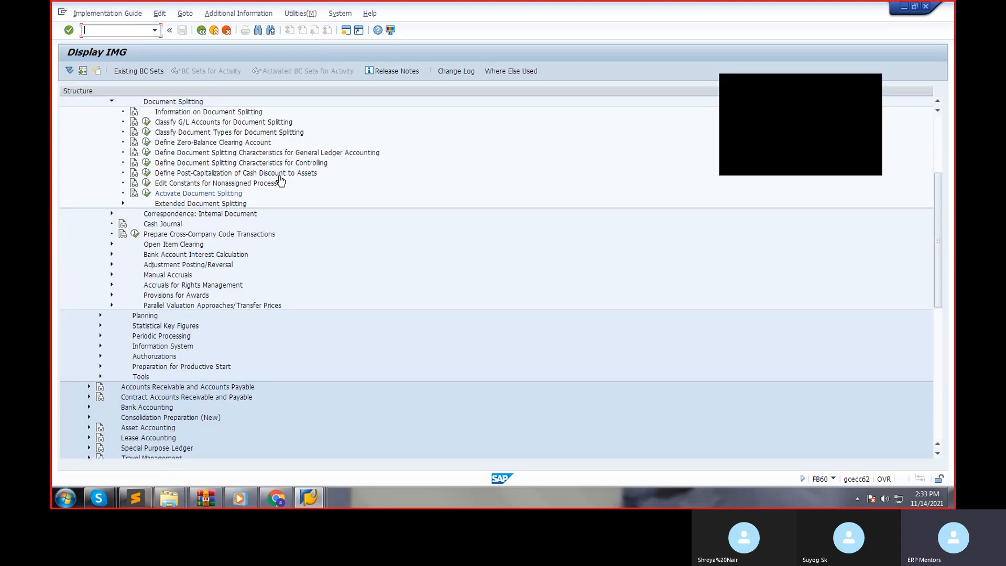
# Return to the vendor invoice, close the activity list and help text, and try to simulate and post it.
pyautogui.click(201, 30)
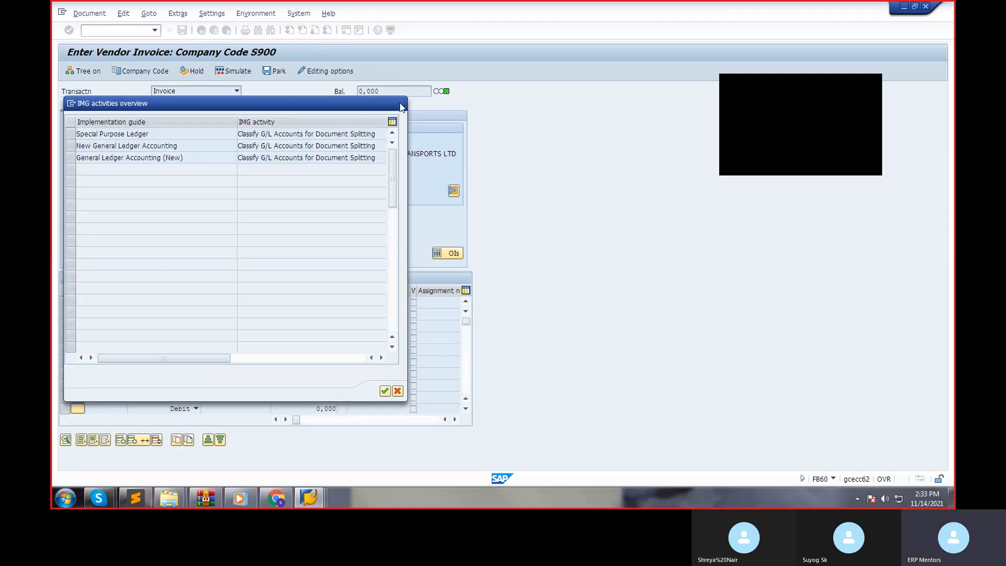
pyautogui.click(400, 103)
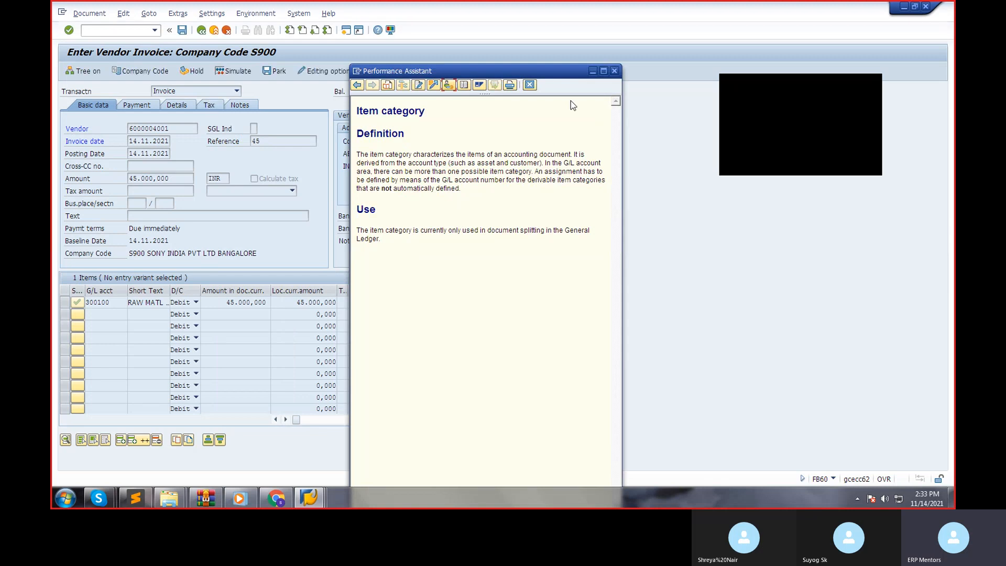
pyautogui.click(613, 71)
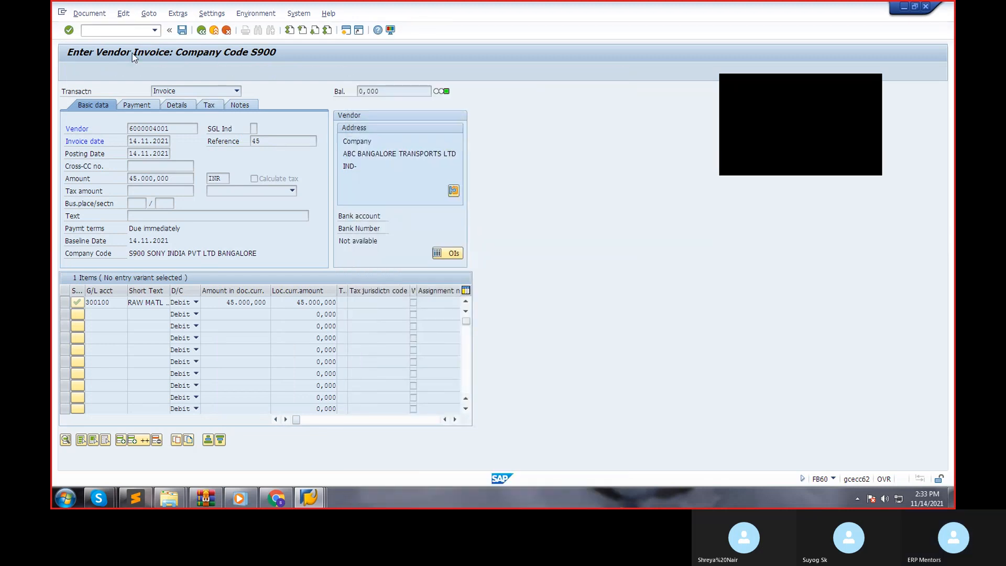
pyautogui.click(240, 72)
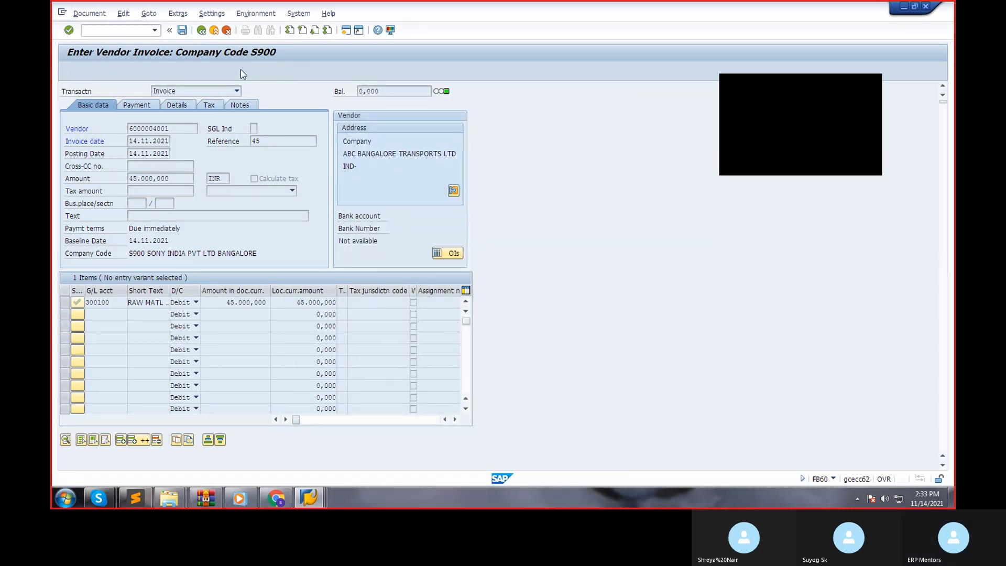
pyautogui.click(182, 29)
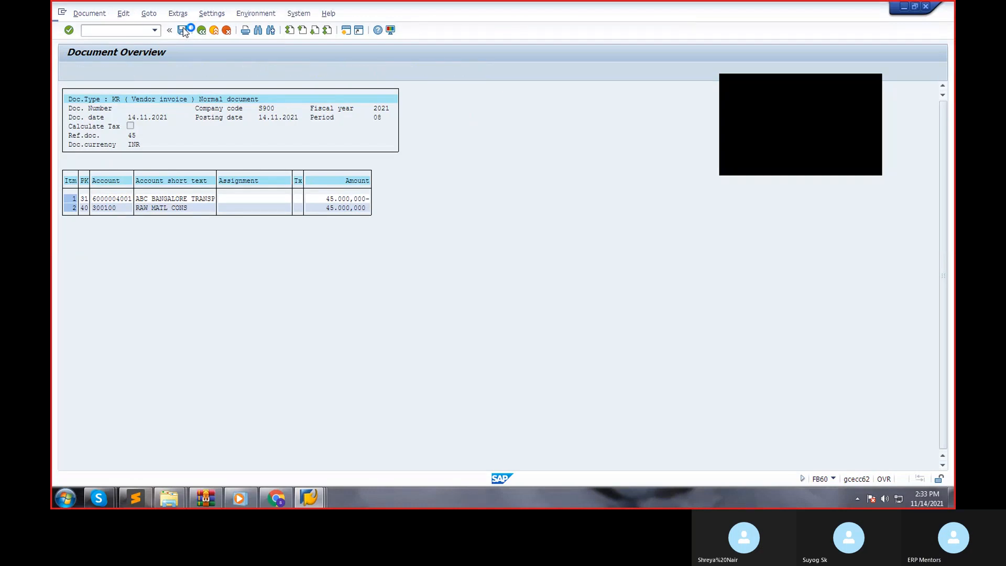
# Exit the unposted vendor invoice, discarding its data, and restart invoice entry with transaction FB60.
pyautogui.click(228, 32)
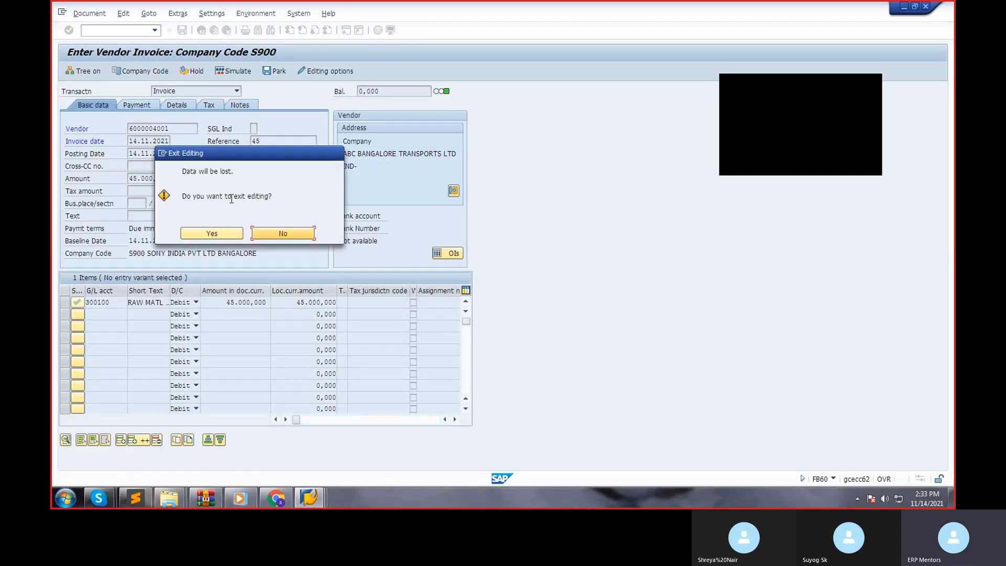
pyautogui.click(226, 236)
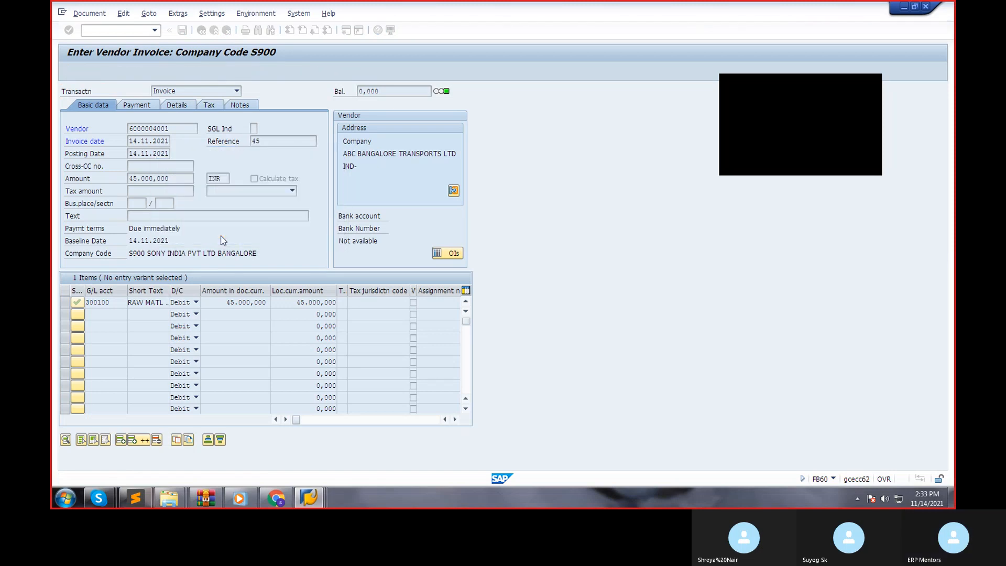
pyautogui.click(212, 31)
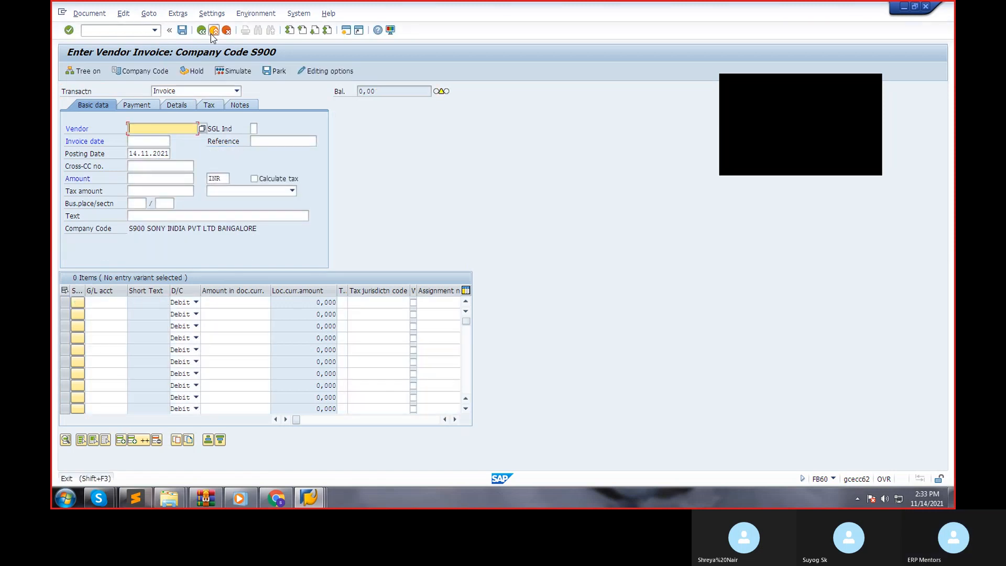
pyautogui.click(234, 233)
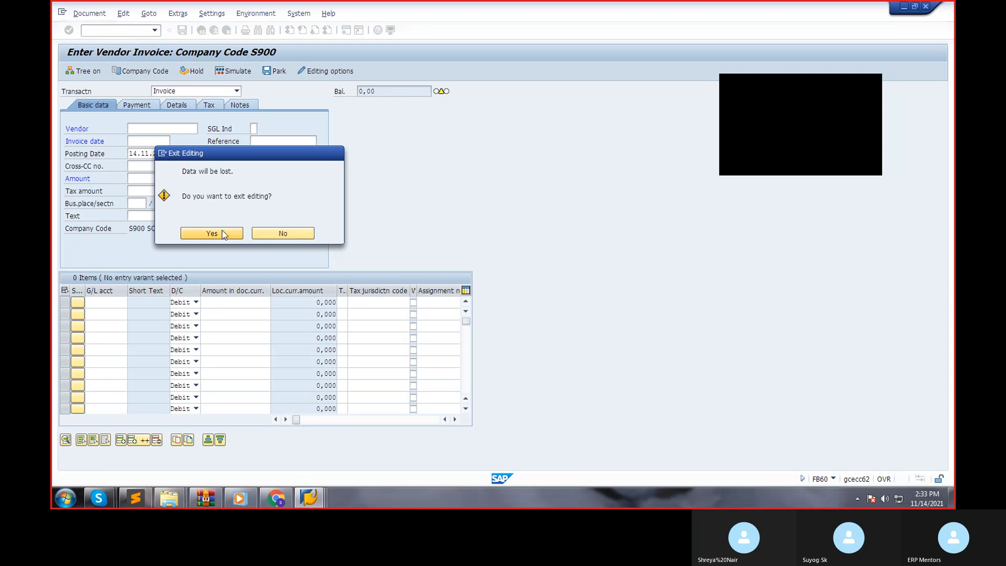
pyautogui.write('FB5=60')
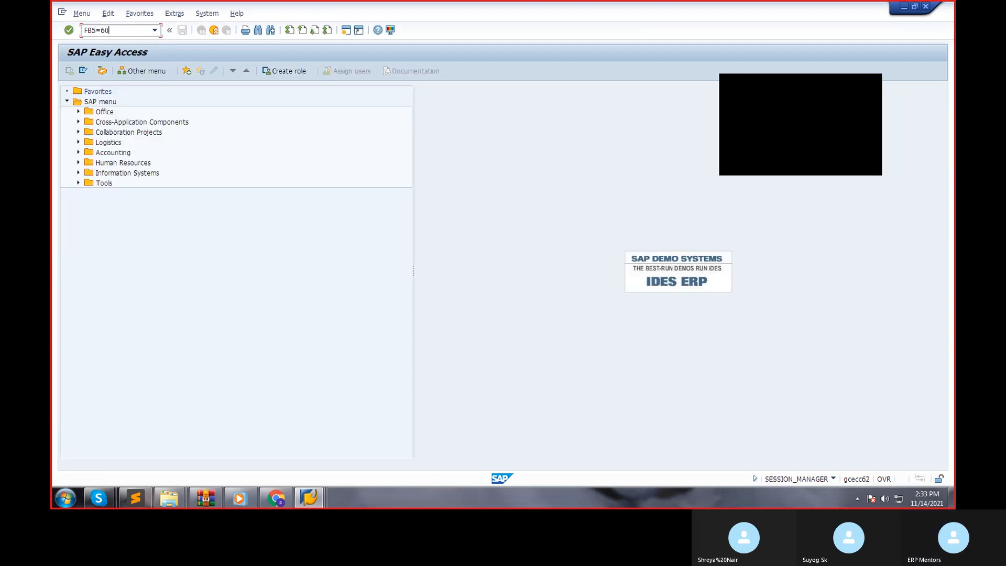
pyautogui.press('Return')
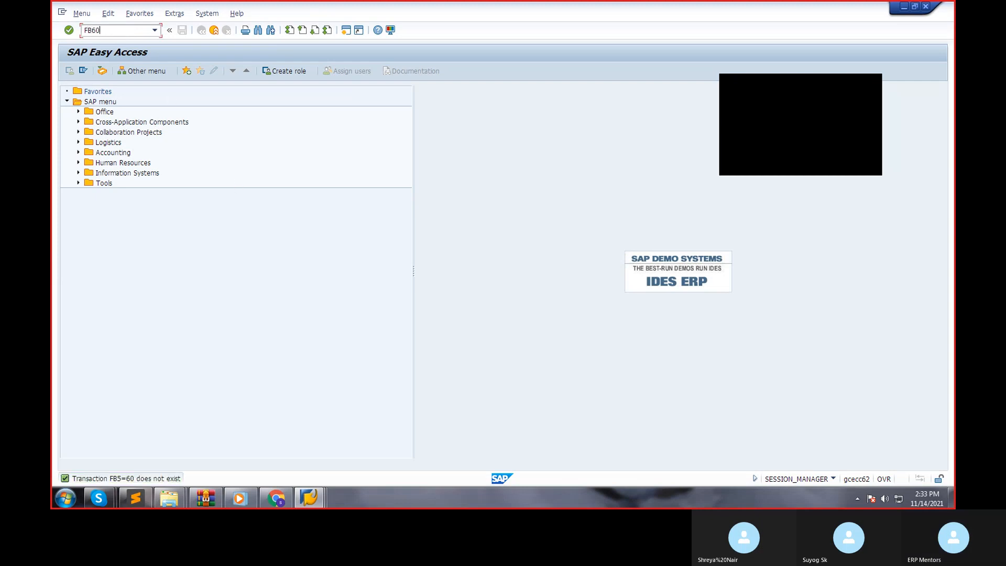
pyautogui.press('Return')
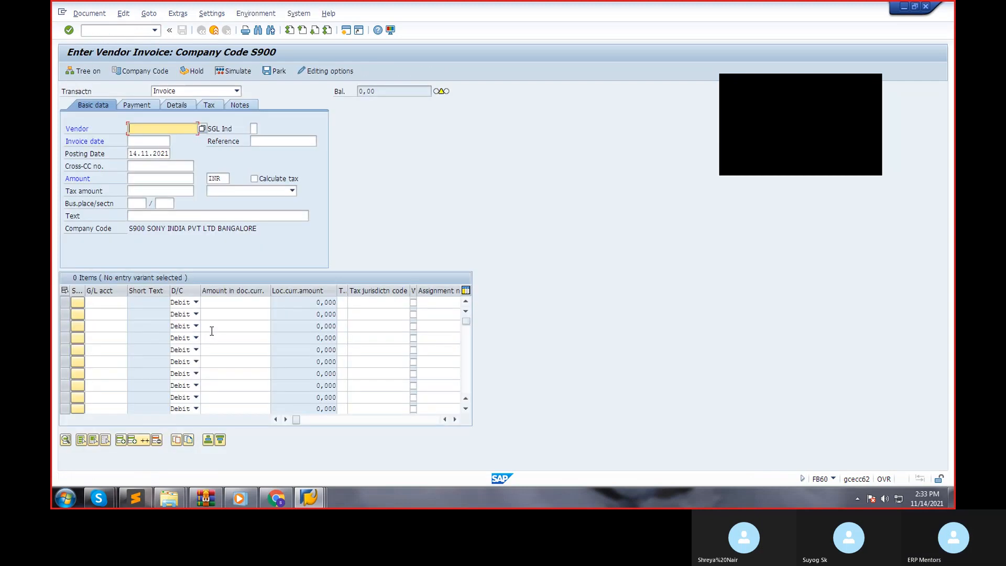
# Fill in the invoice header with the vendor number, invoice date 14.11.2021 and amount 45000 INR.
pyautogui.click(158, 140)
pyautogui.click(156, 142)
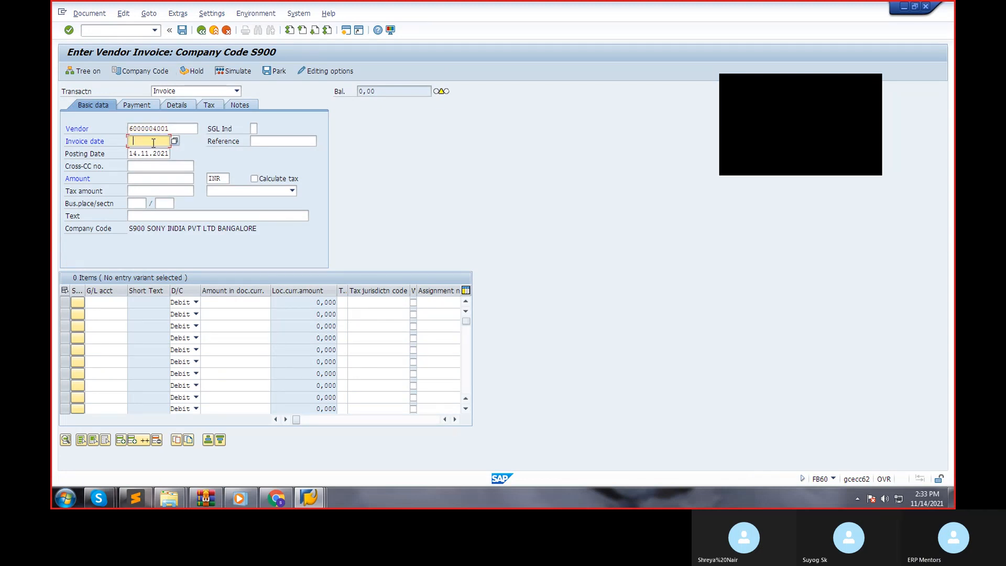
pyautogui.click(153, 151)
pyautogui.click(141, 178)
pyautogui.write('45000')
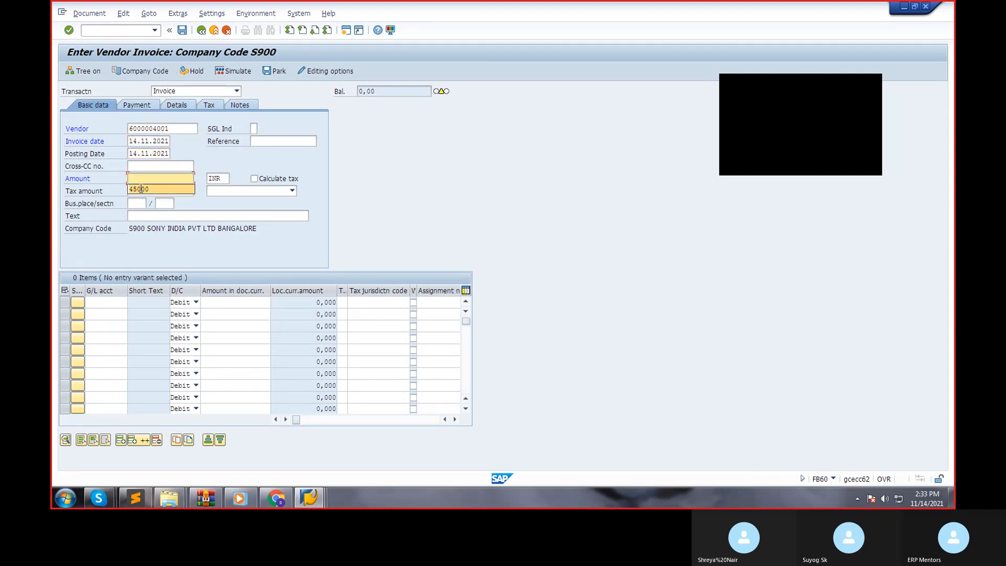
# Enter a debit line item of 45000 on G/L account 300100 and confirm it.
pyautogui.click(104, 303)
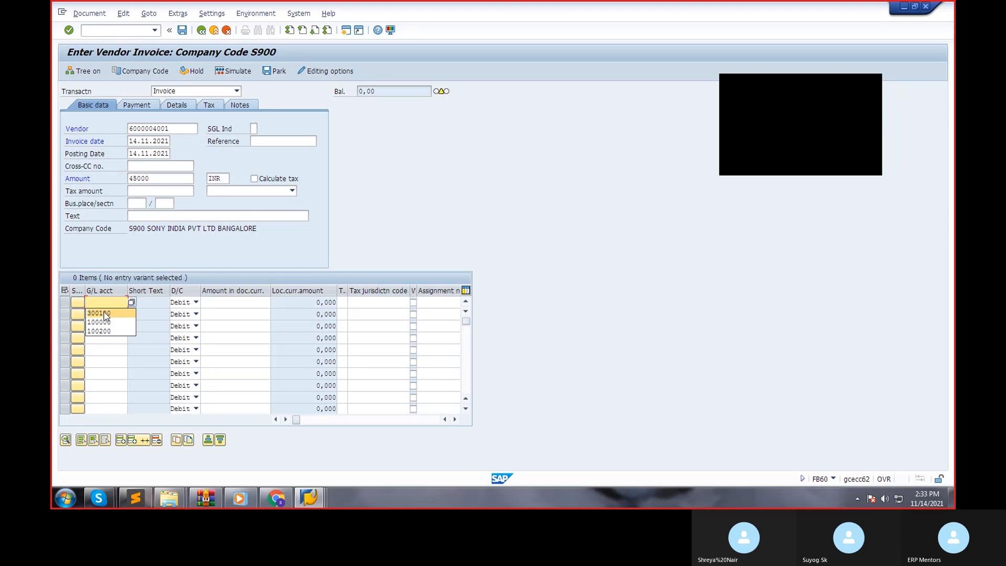
pyautogui.click(104, 313)
pyautogui.click(221, 302)
pyautogui.click(223, 311)
pyautogui.press('Return')
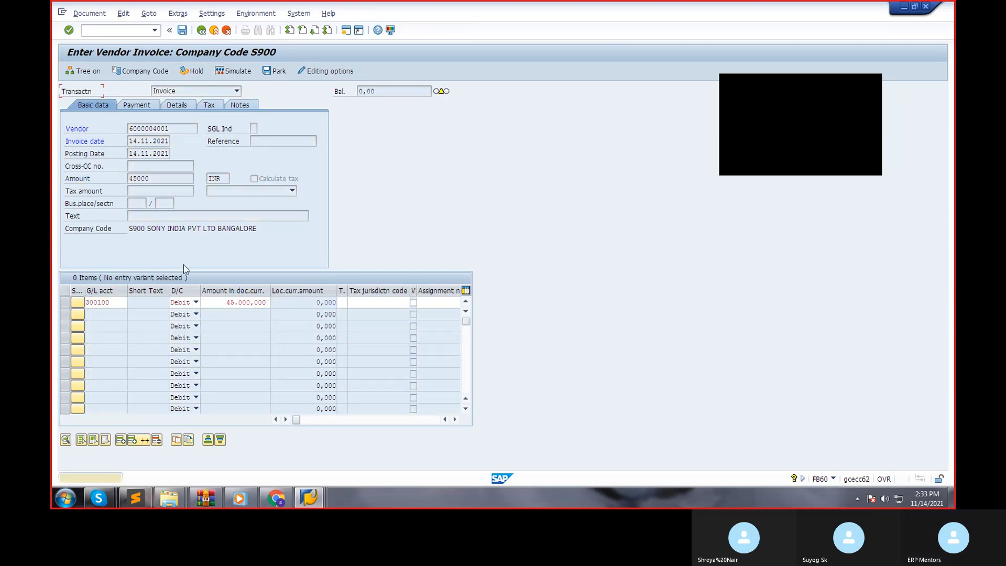
pyautogui.press('Return')
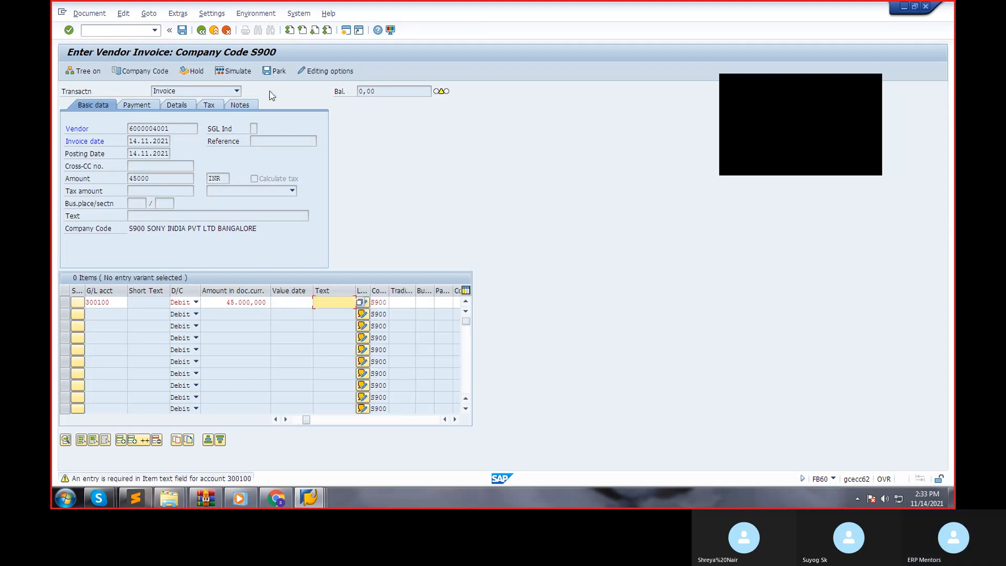
# Try to simulate the invoice and enter VENDOR INVOICE POSTING as the text of the 300100 line item.
pyautogui.click(220, 72)
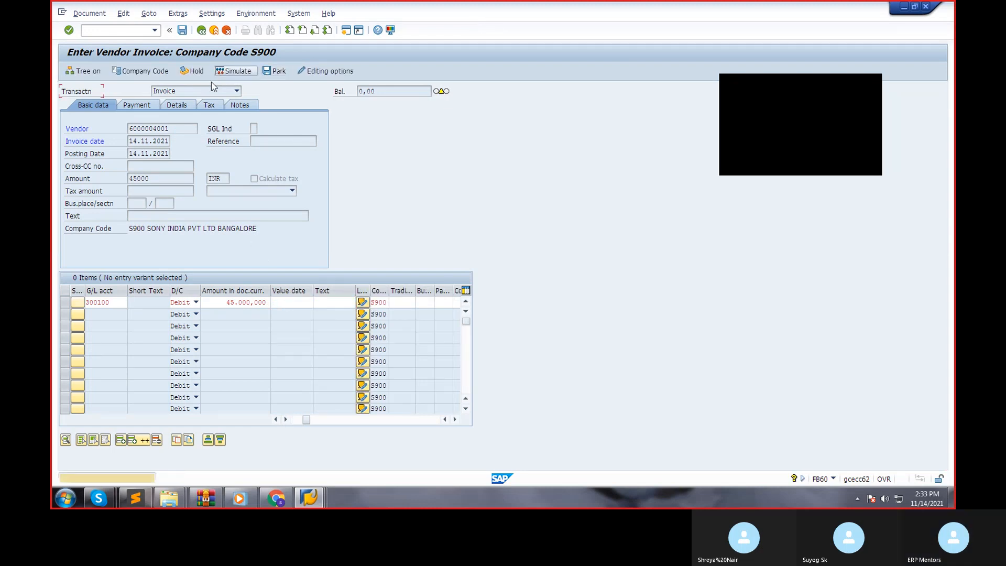
pyautogui.press('Return')
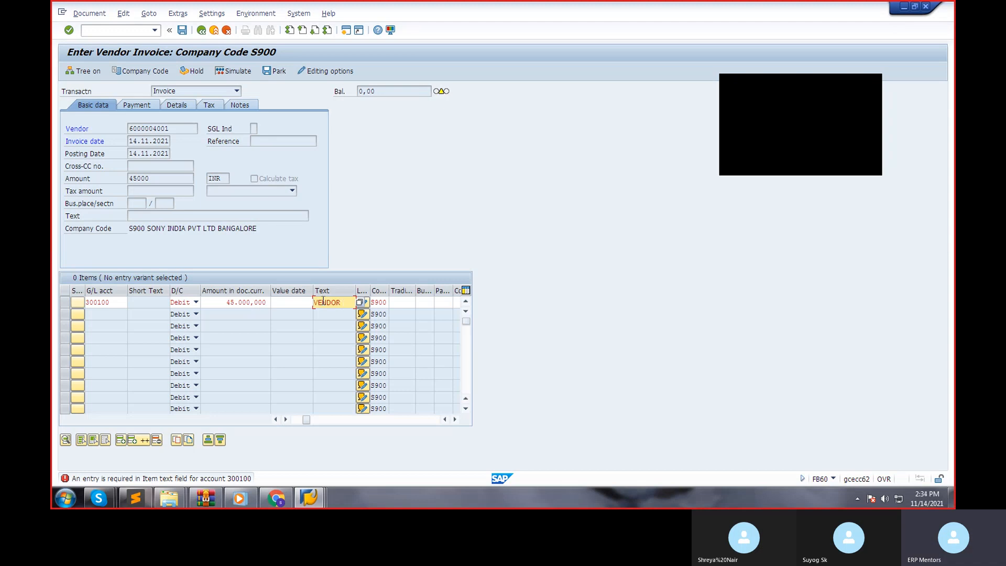
pyautogui.write('NVOICE POSTING')
pyautogui.press('Return')
# Simulate the vendor invoice, accept the tax code warning and post the document in company code S900.
pyautogui.click(250, 75)
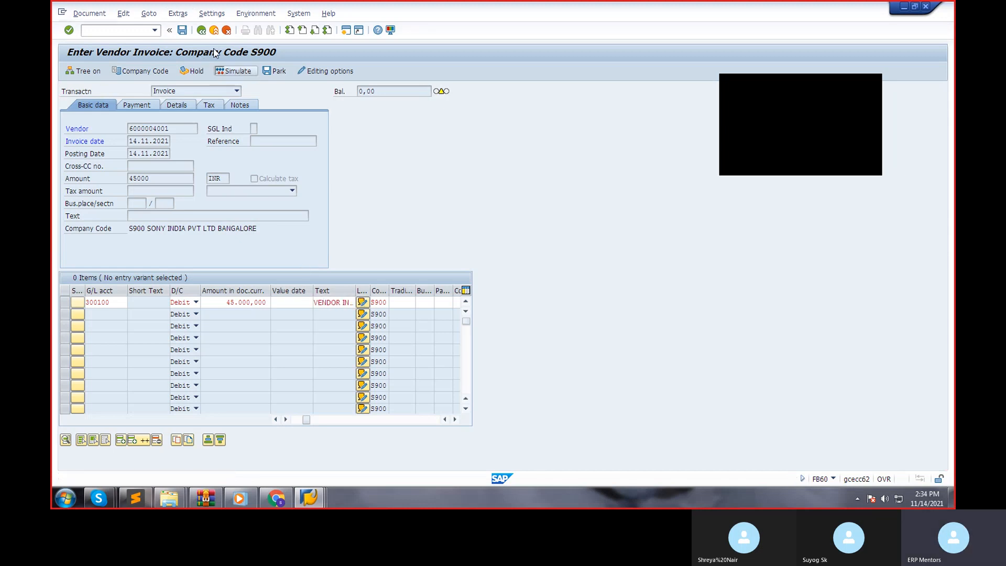
pyautogui.click(182, 32)
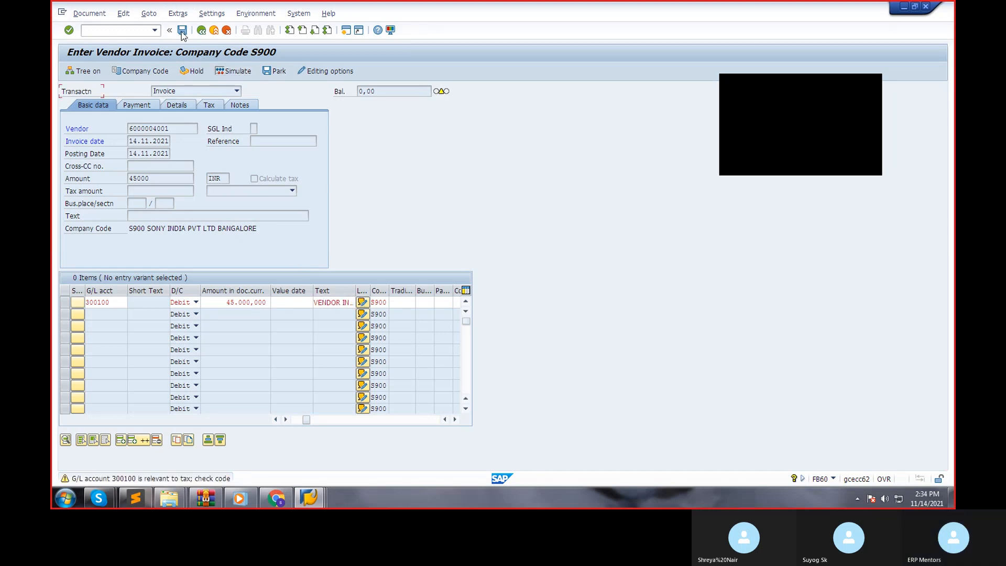
pyautogui.press('Return')
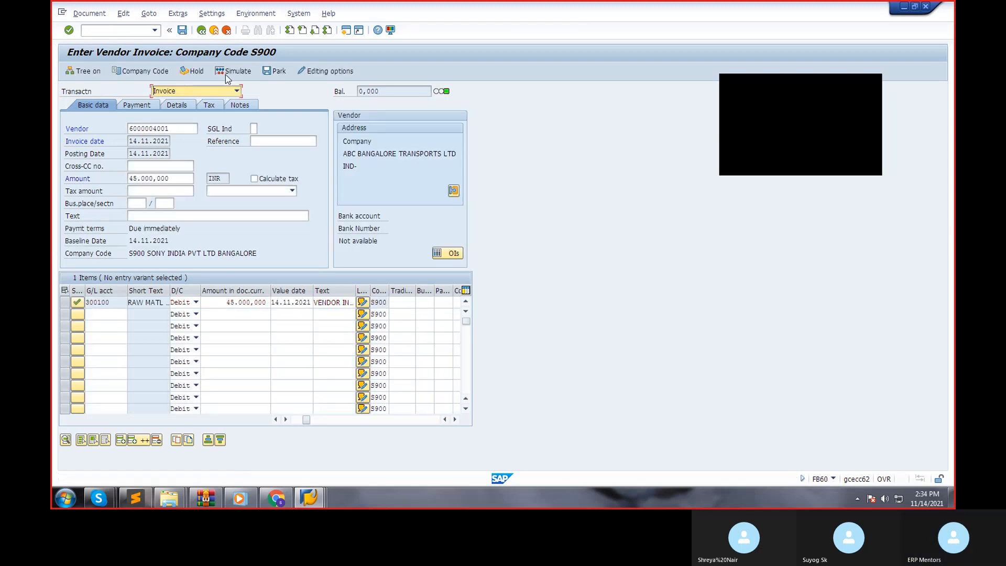
pyautogui.click(183, 32)
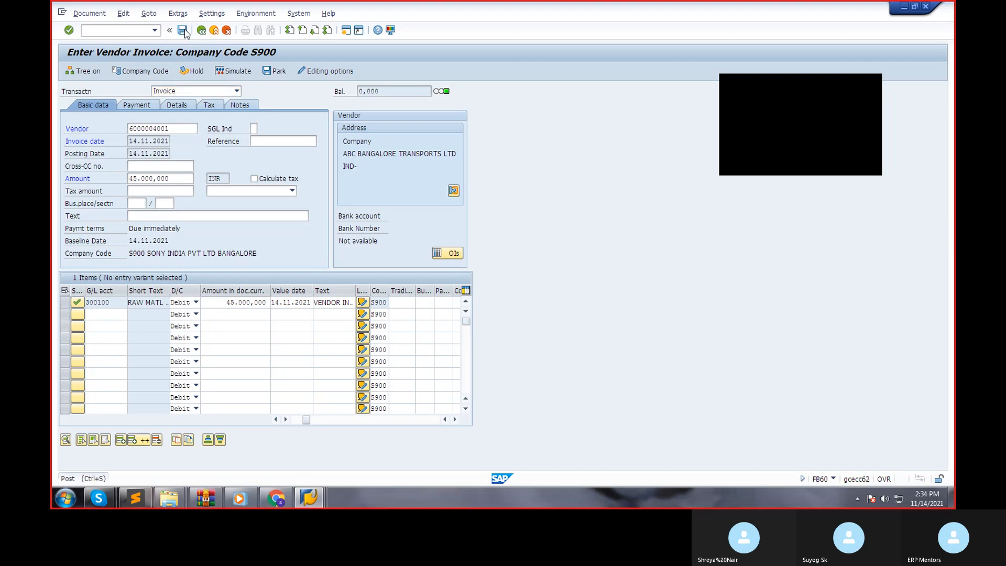
pyautogui.click(183, 31)
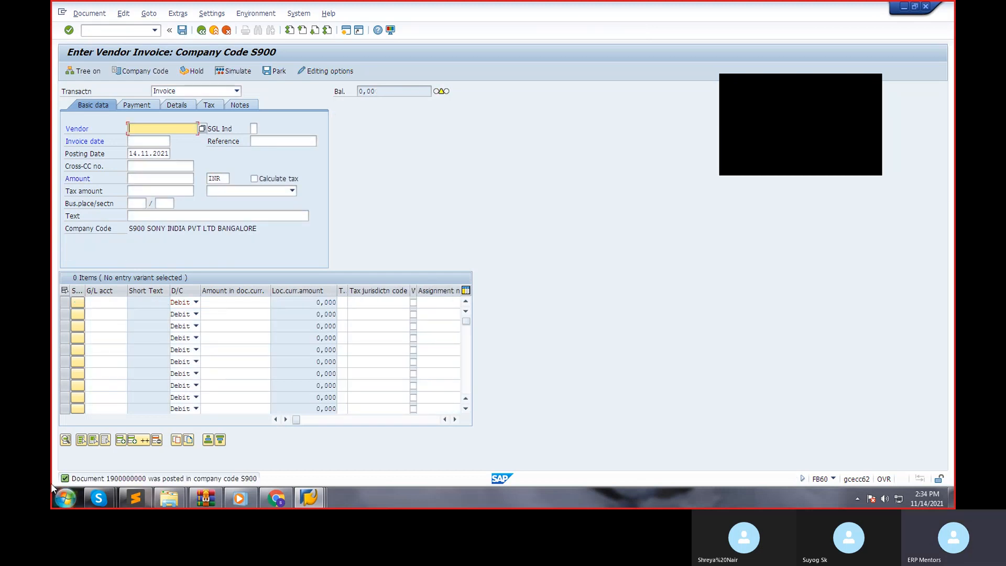
# Open the details of the posting message, select the document number in them and close them.
pyautogui.doubleClick(126, 479)
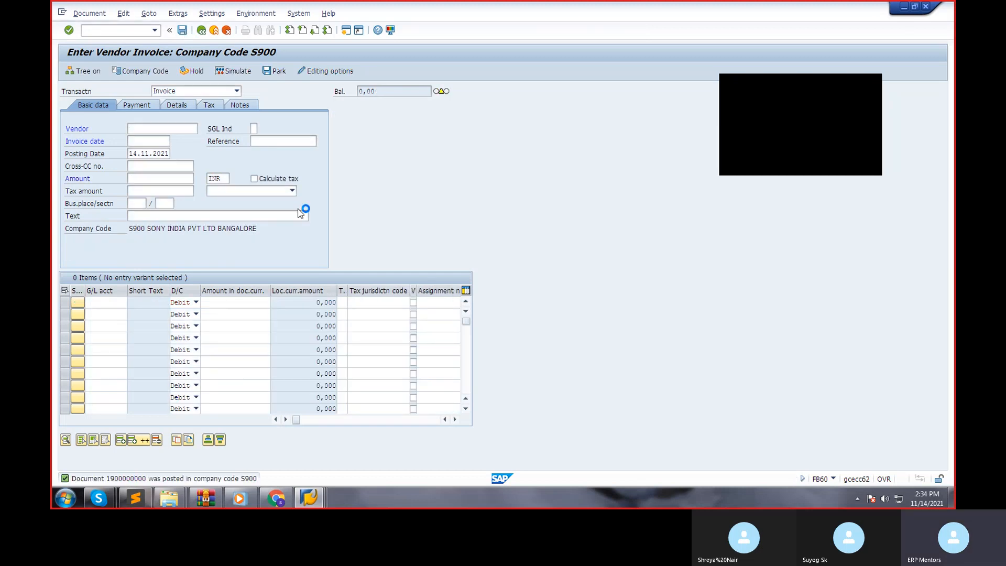
pyautogui.doubleClick(444, 116)
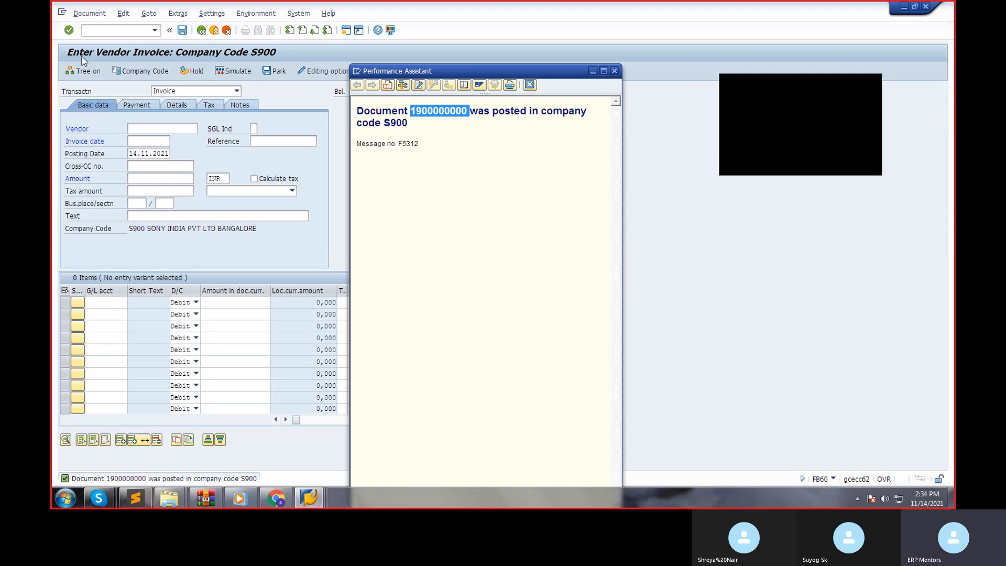
pyautogui.click(331, 92)
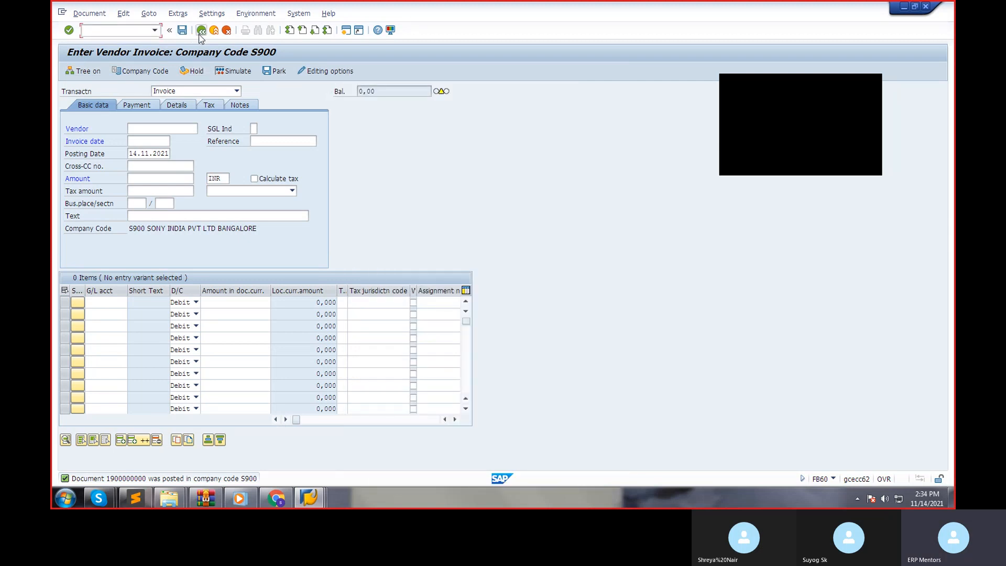
# Leave invoice entry with transaction /NFK10N and display the vendor's balances for company code S900 in fiscal year 2021.
pyautogui.click(200, 31)
pyautogui.click(228, 32)
pyautogui.click(227, 33)
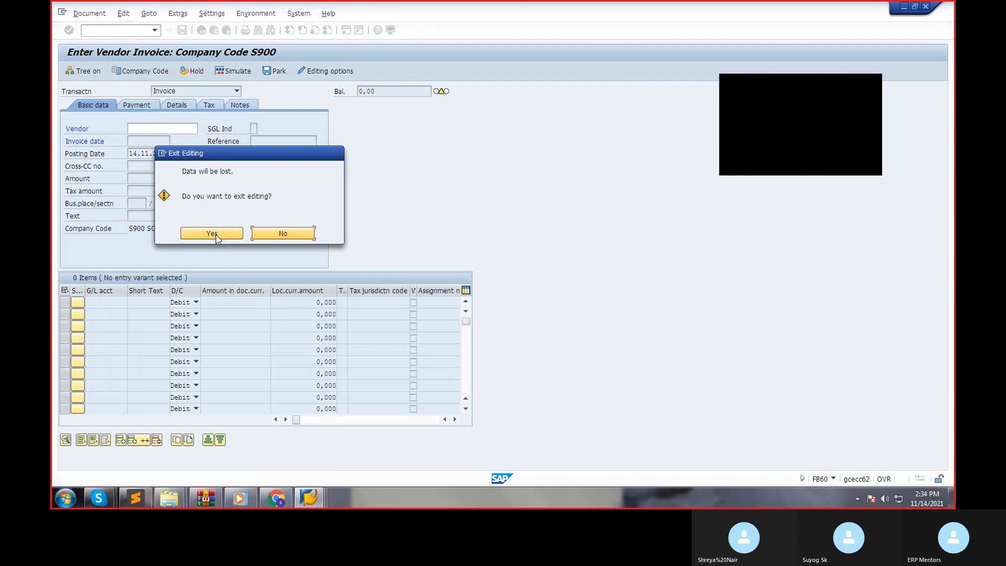
pyautogui.click(212, 231)
pyautogui.click(141, 30)
pyautogui.write('/NFK1')
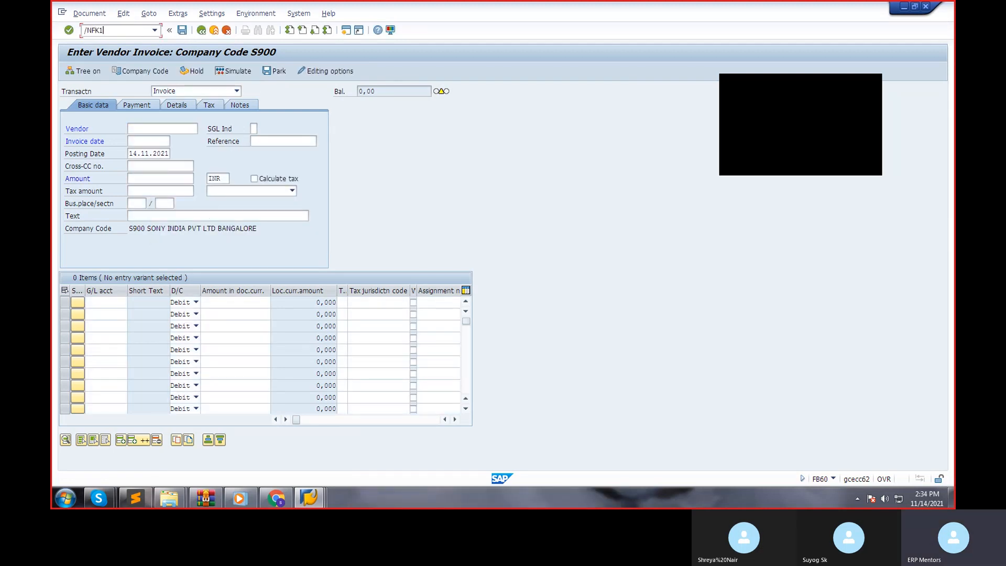
pyautogui.write('0N')
pyautogui.press('Return')
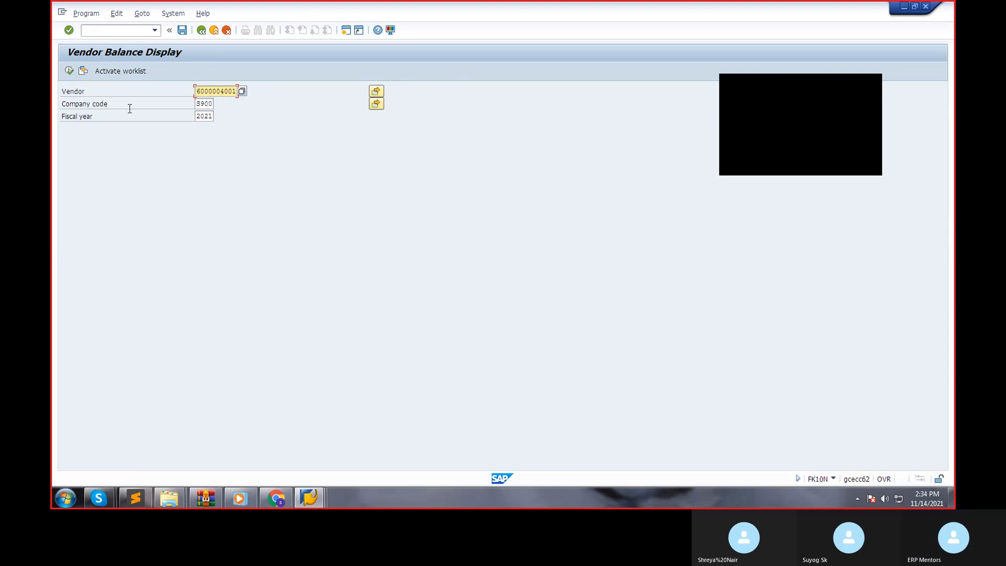
pyautogui.click(69, 72)
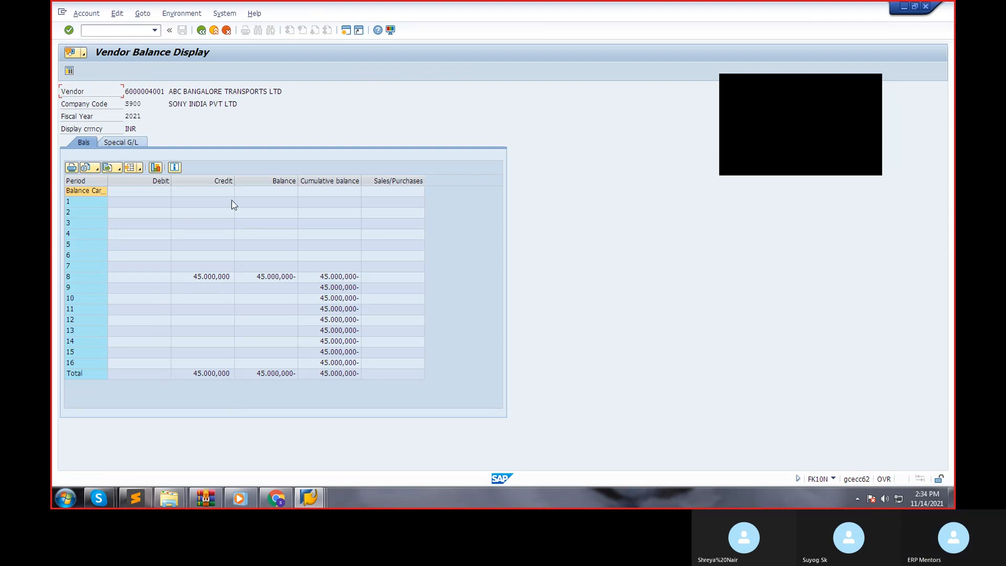
# Return to SAP Easy Access, redisplay the vendor's 2021 balances through FK10N and exit the balance display.
pyautogui.click(203, 31)
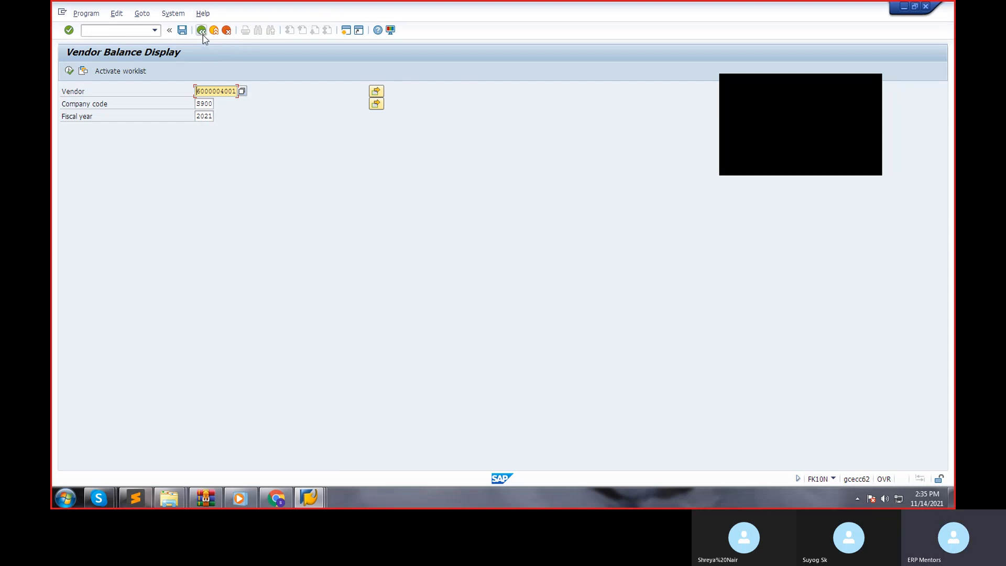
pyautogui.click(202, 33)
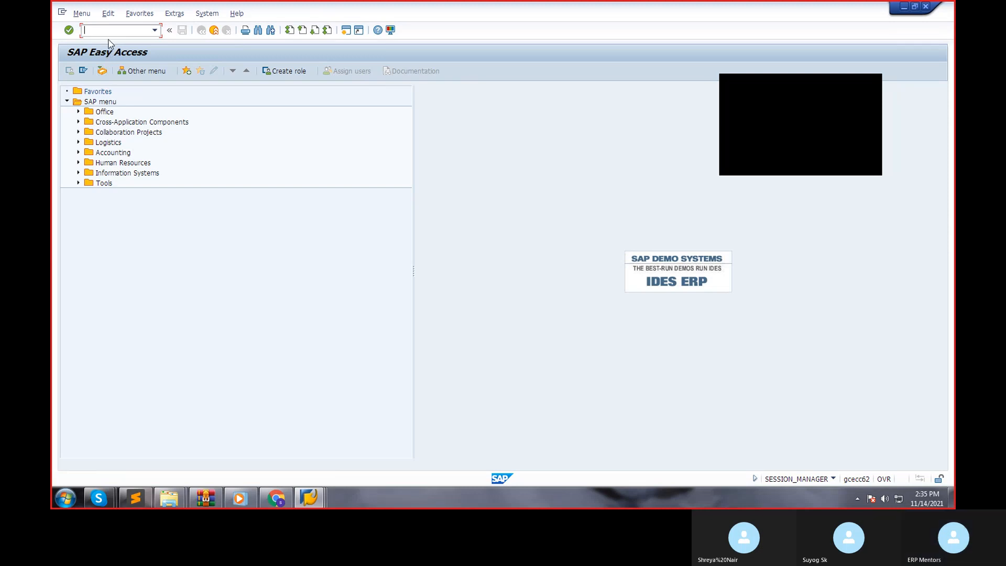
pyautogui.press('Down')
pyautogui.press('Return')
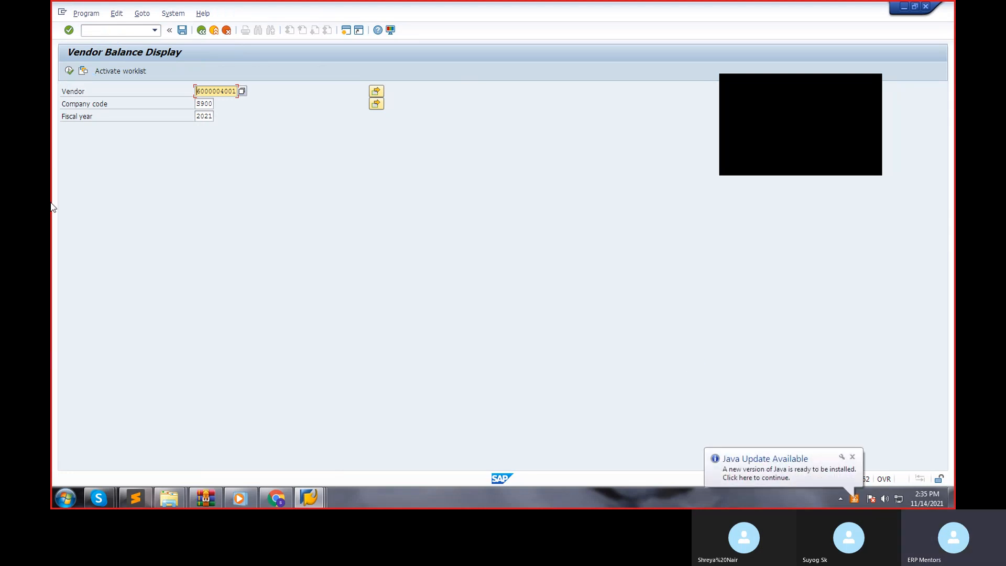
pyautogui.click(68, 71)
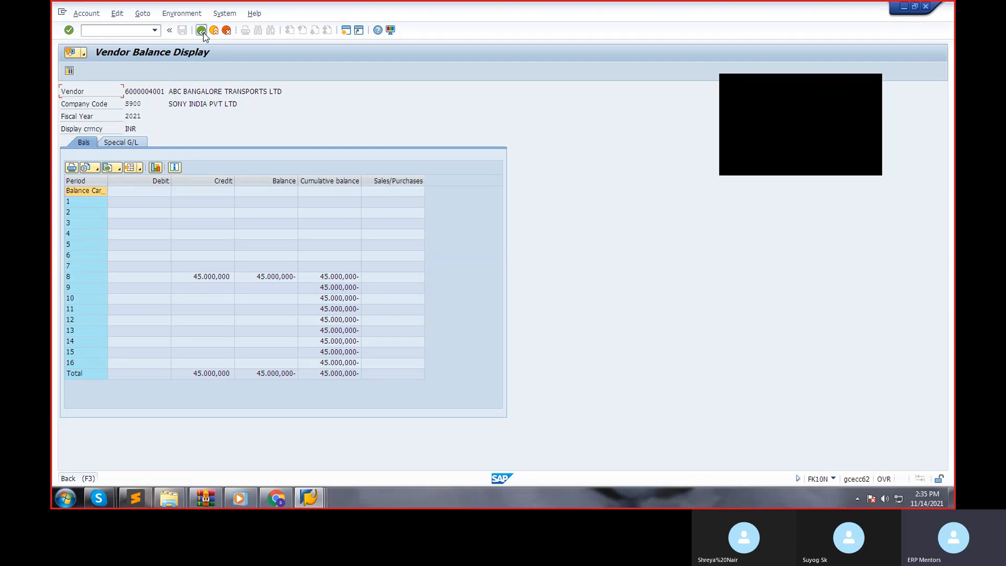
pyautogui.click(202, 32)
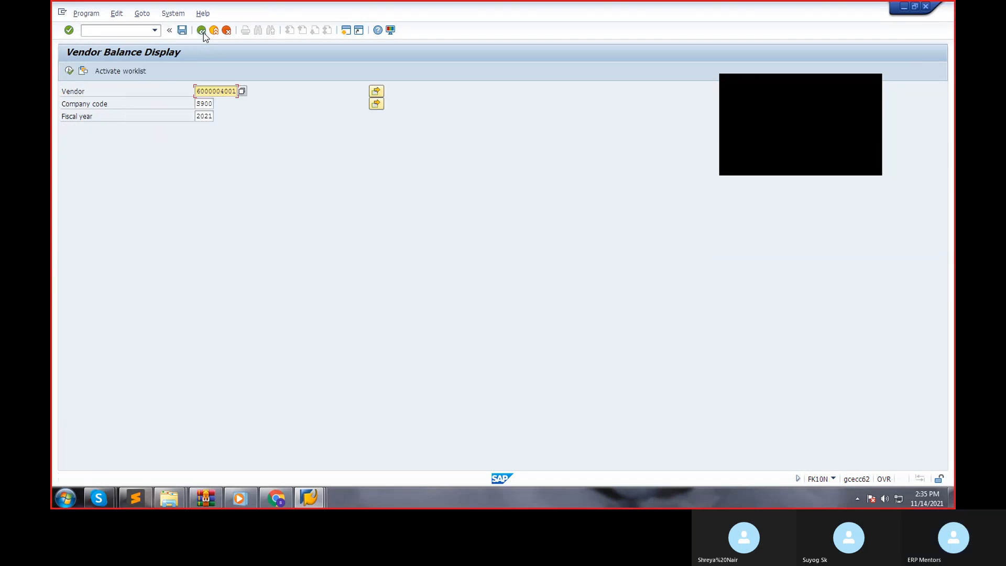
pyautogui.click(202, 32)
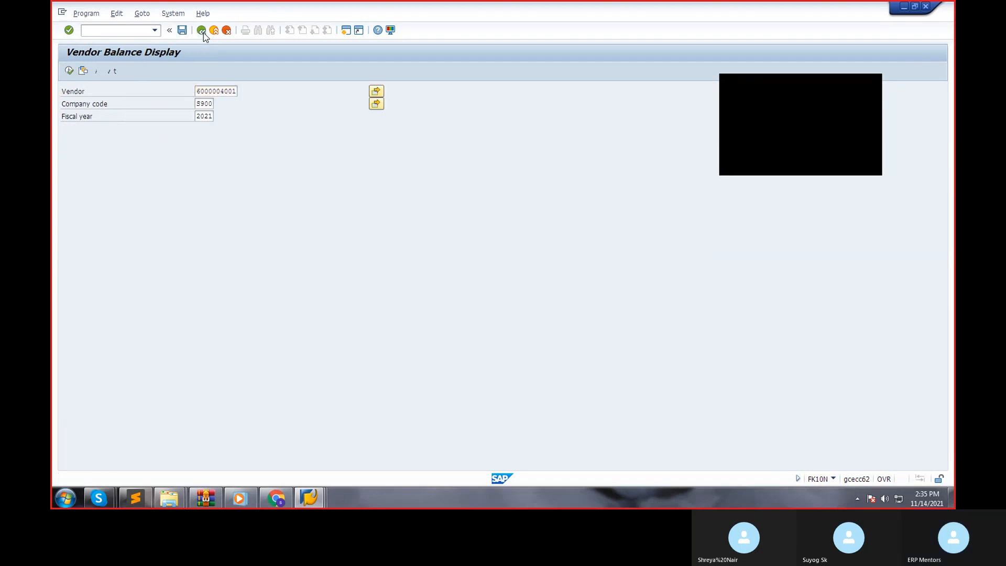
# Locate FK10N - Display Balances in the SAP menu under Accounting, Financial Accounting, Accounts Payable, Account.
pyautogui.click(79, 152)
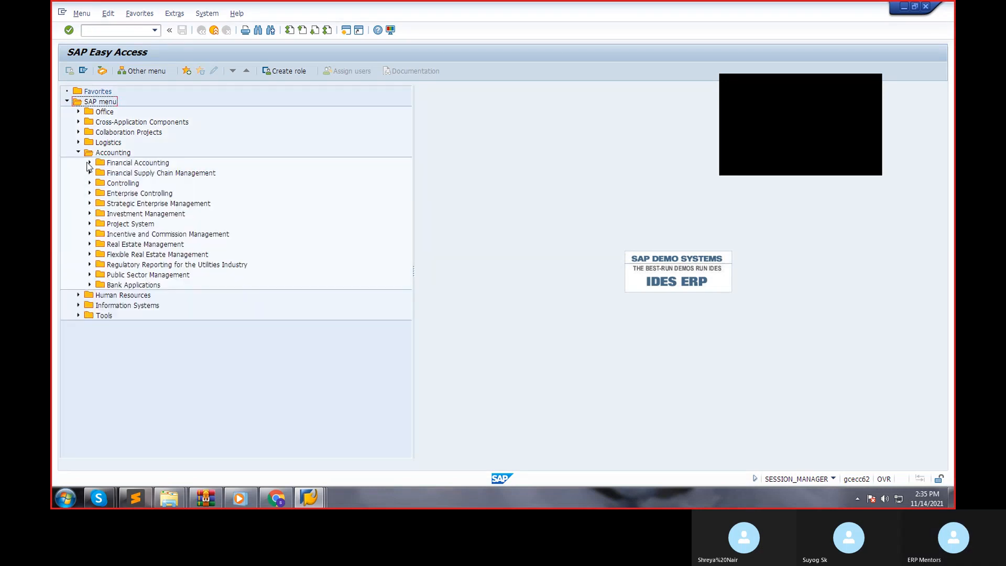
pyautogui.click(89, 163)
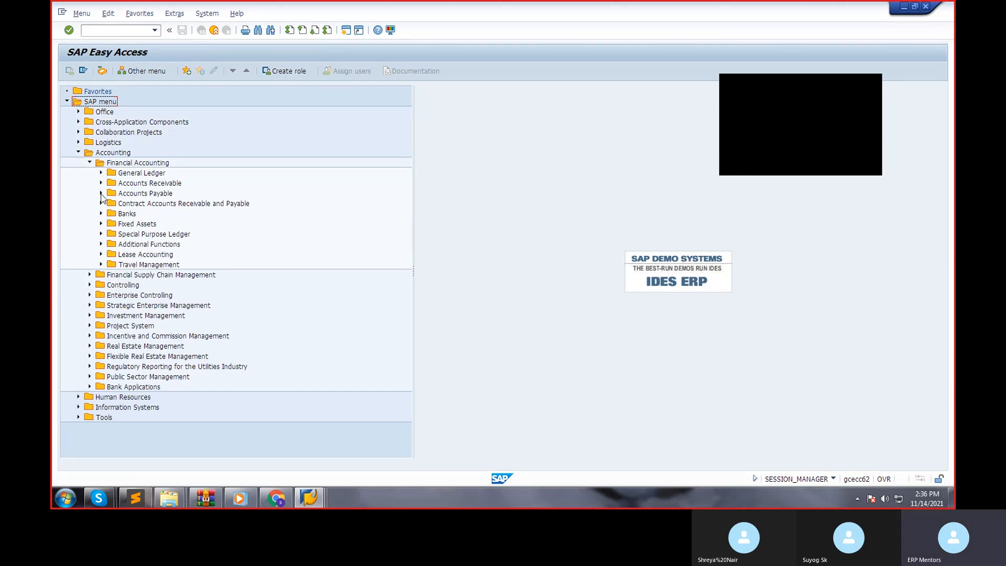
pyautogui.click(101, 193)
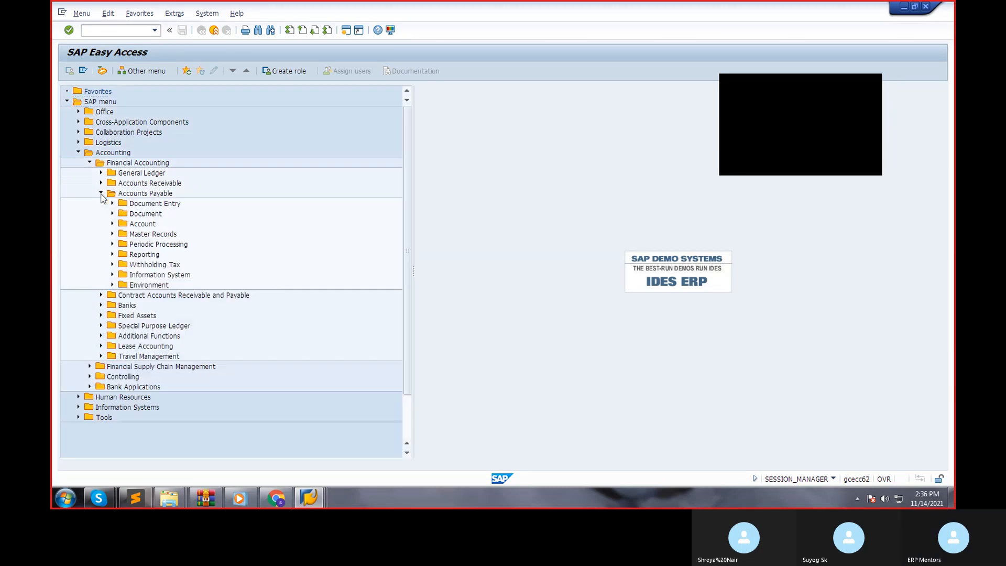
pyautogui.click(112, 224)
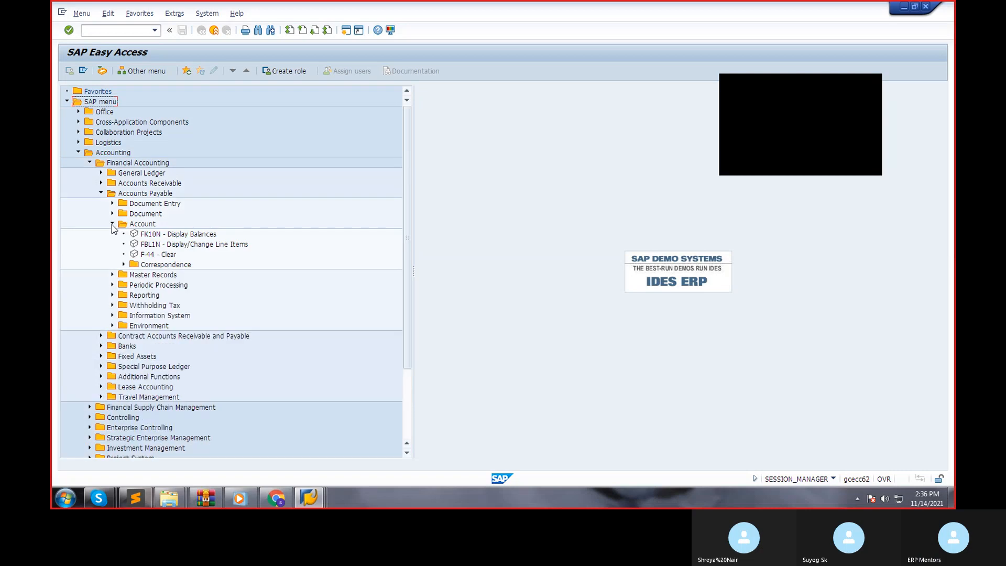
pyautogui.click(175, 234)
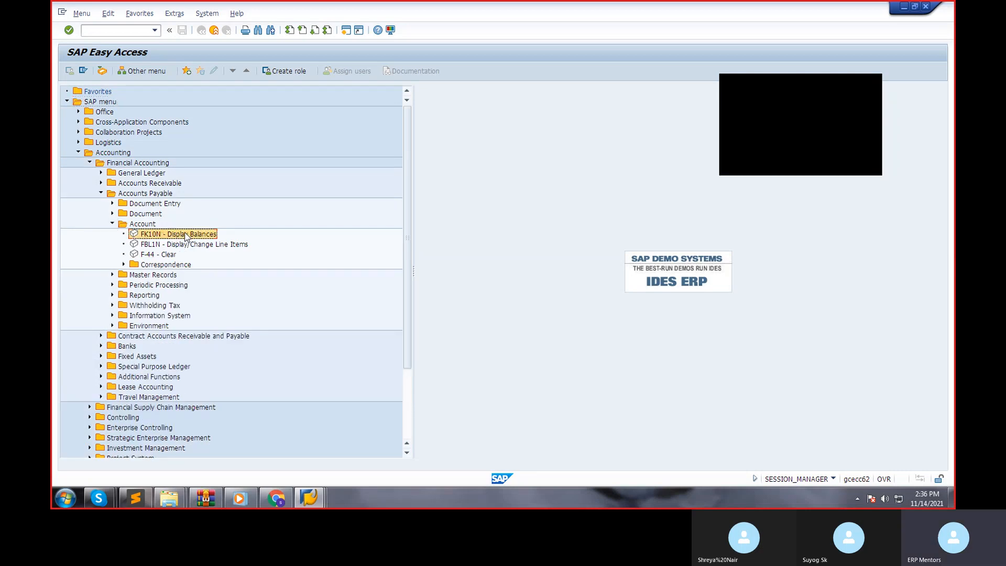
# Expand the Accounts Payable folders Document and Document Entry, and open Post Outgoing Payments (F-53) under Outgoing Payment.
pyautogui.click(112, 214)
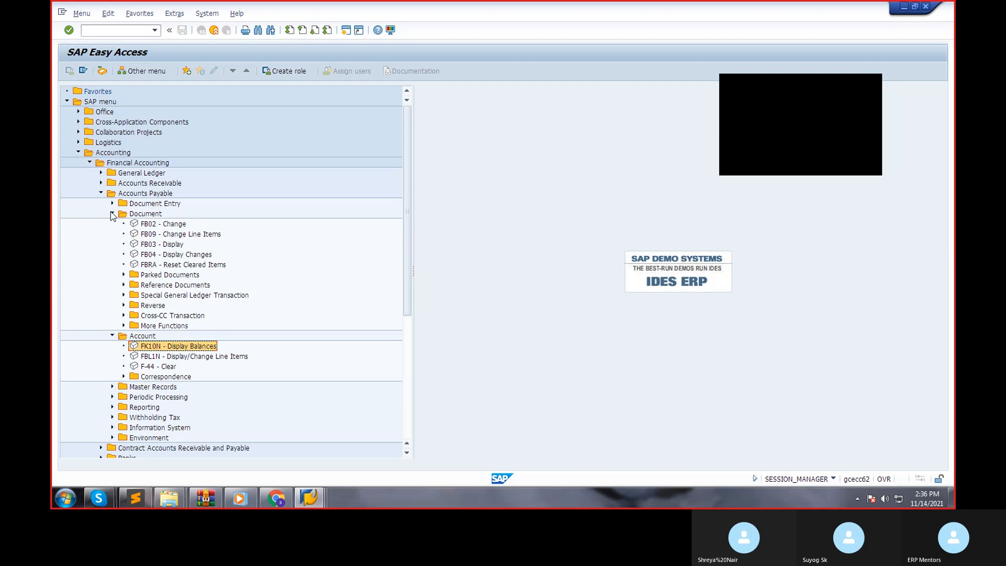
pyautogui.click(112, 205)
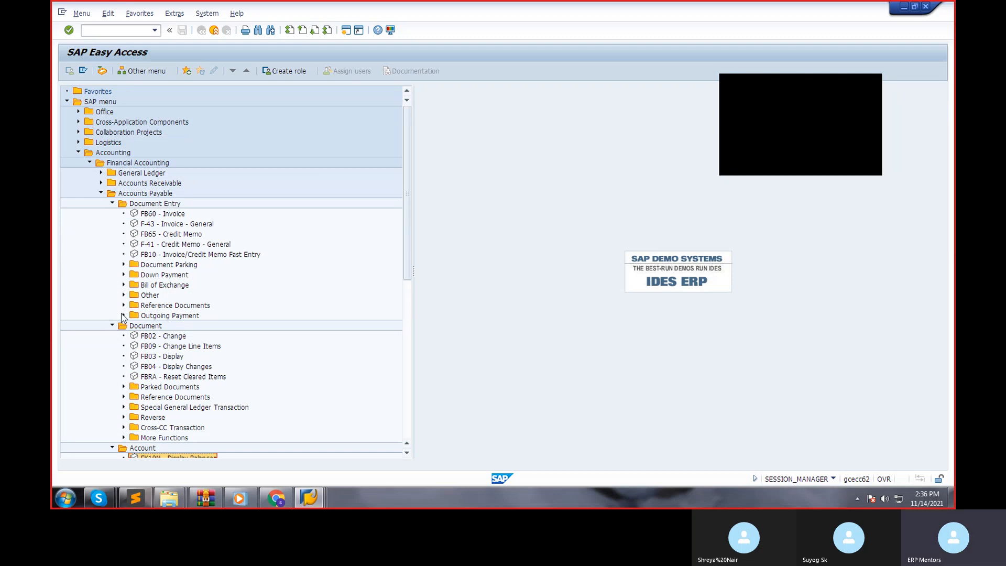
pyautogui.click(123, 316)
pyautogui.doubleClick(177, 326)
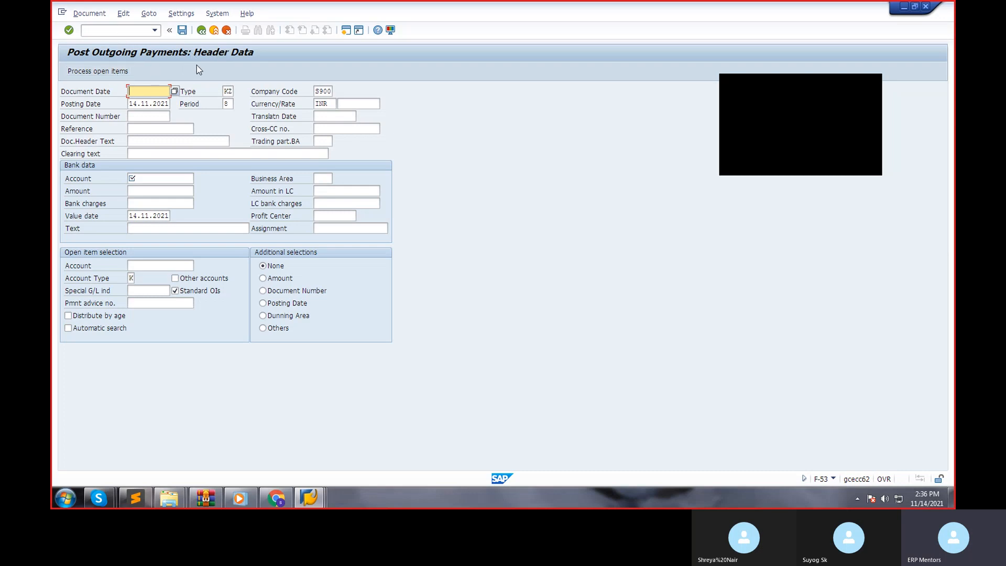
# Set the document date of the outgoing payment to 14.11.2021 from the calendar.
pyautogui.click(173, 92)
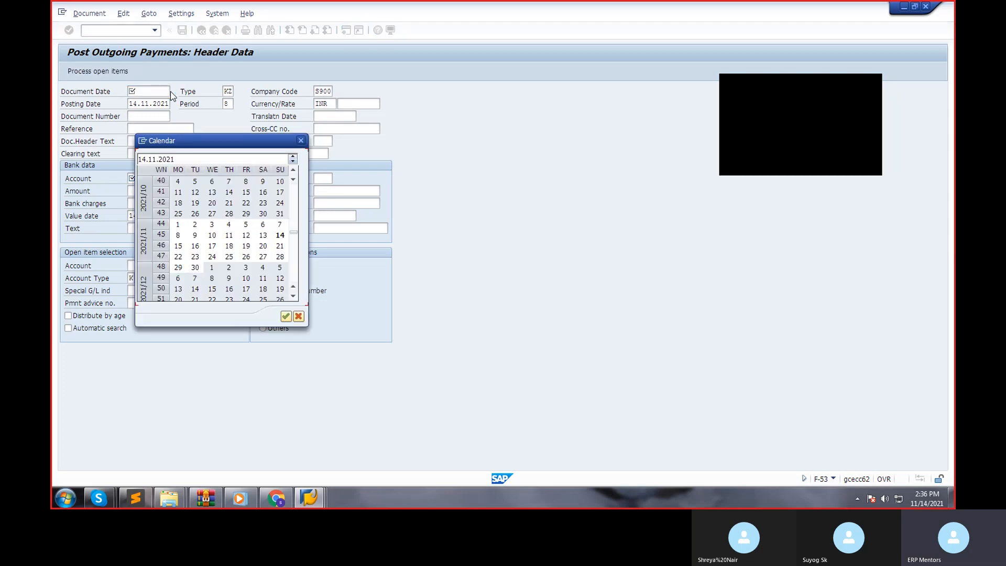
pyautogui.doubleClick(281, 236)
# Look through the available document types and choose KZ (Vendor payment) as the payment's document type.
pyautogui.click(227, 91)
pyautogui.click(235, 91)
pyautogui.click(230, 91)
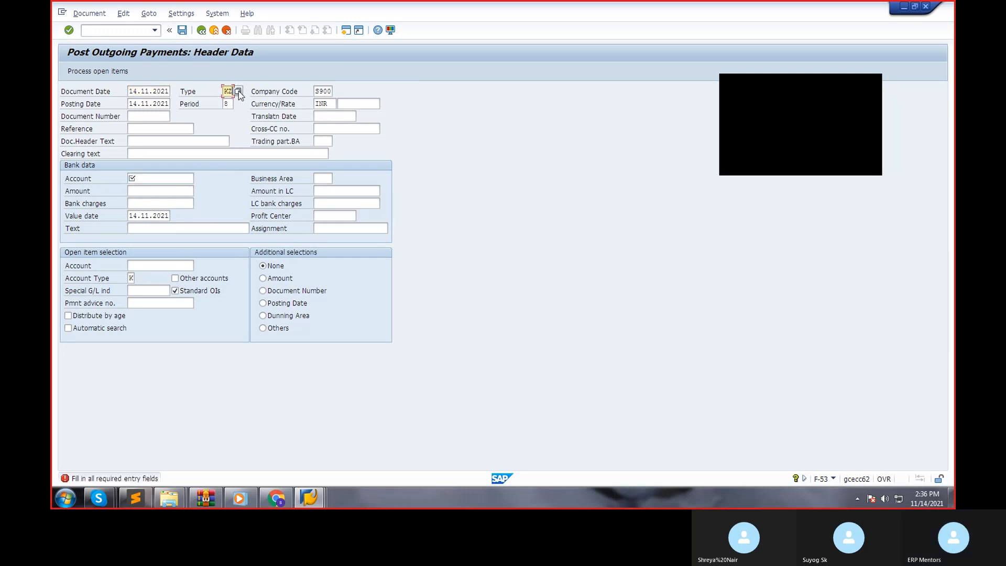
pyautogui.click(239, 91)
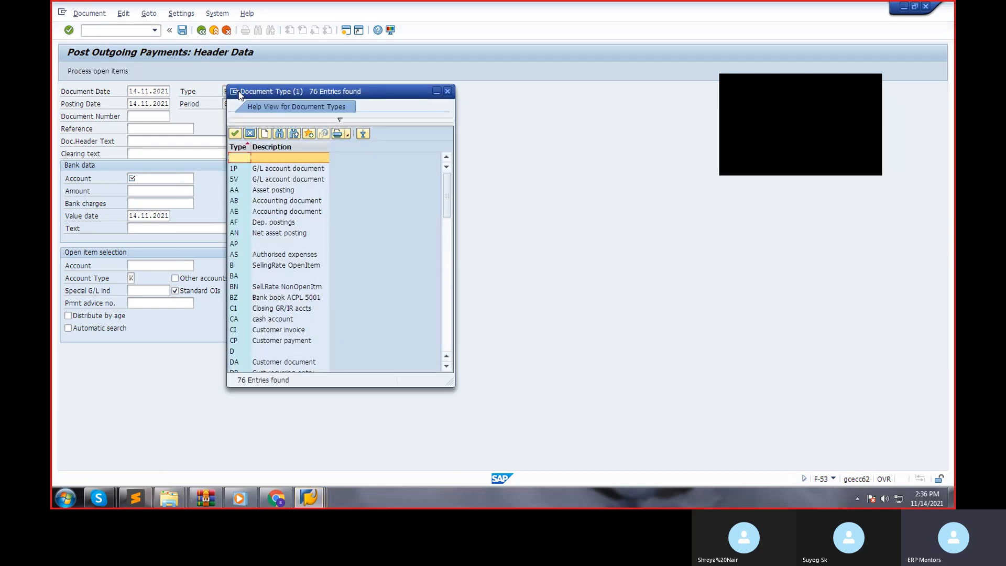
pyautogui.click(285, 191)
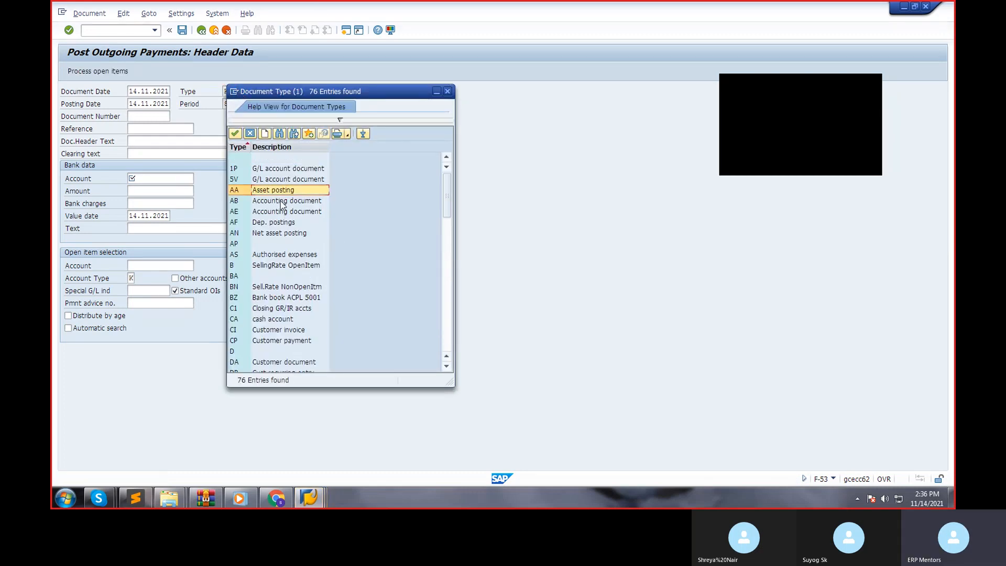
pyautogui.scroll(-2, 287, 254)
pyautogui.scroll(-1, 288, 254)
pyautogui.click(277, 267)
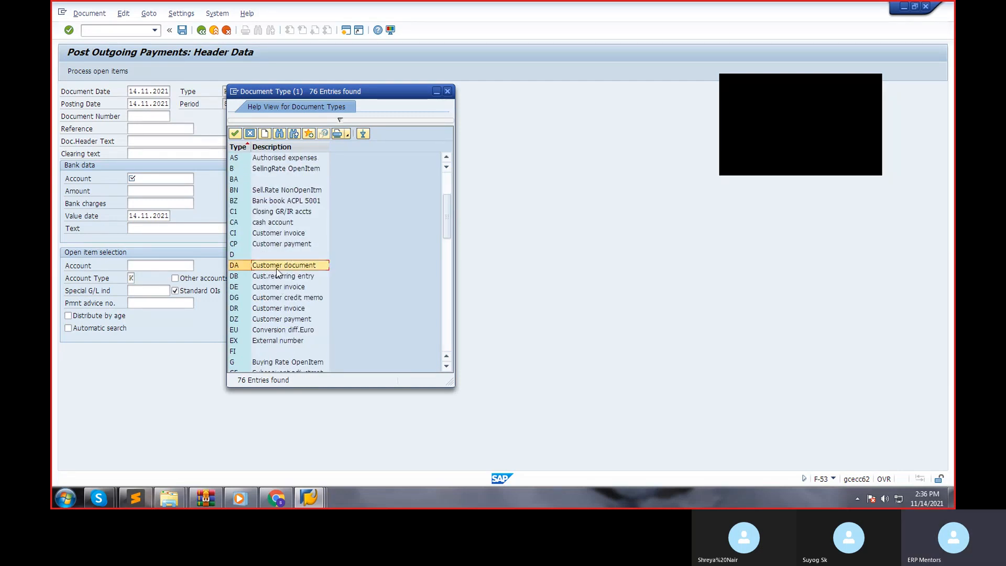
pyautogui.click(272, 290)
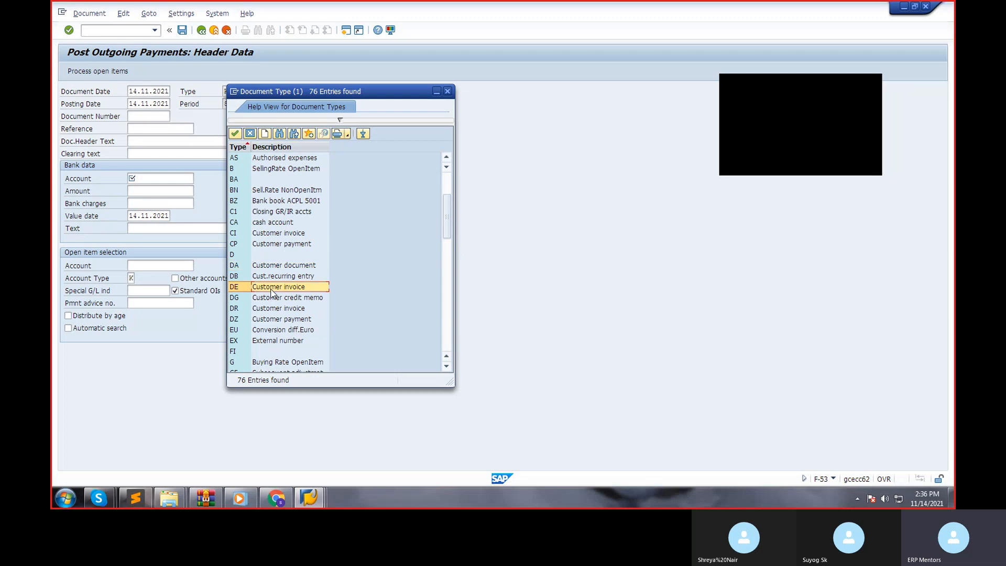
pyautogui.click(271, 309)
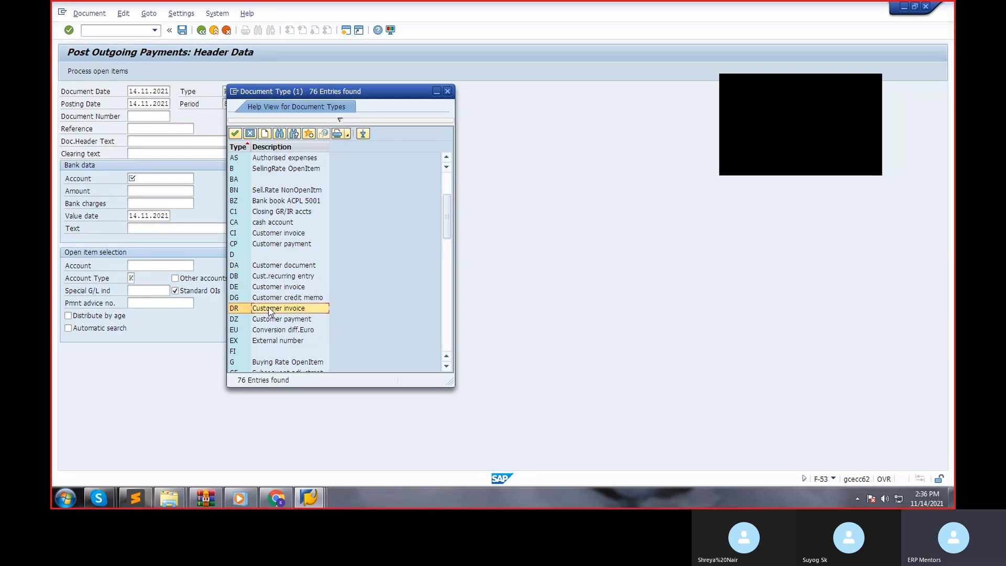
pyautogui.click(264, 320)
pyautogui.scroll(-2, 263, 323)
pyautogui.scroll(-2, 263, 323)
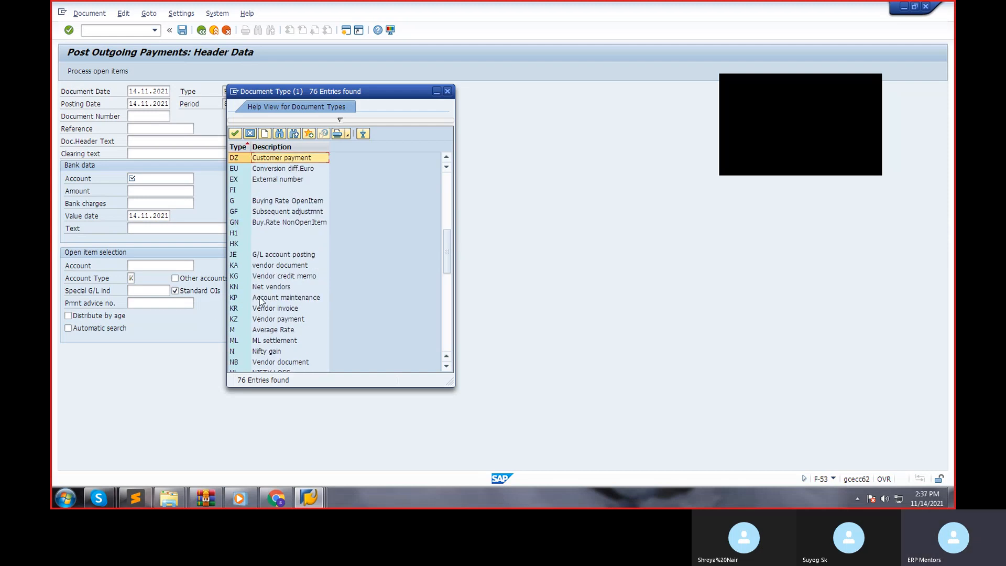
pyautogui.click(266, 310)
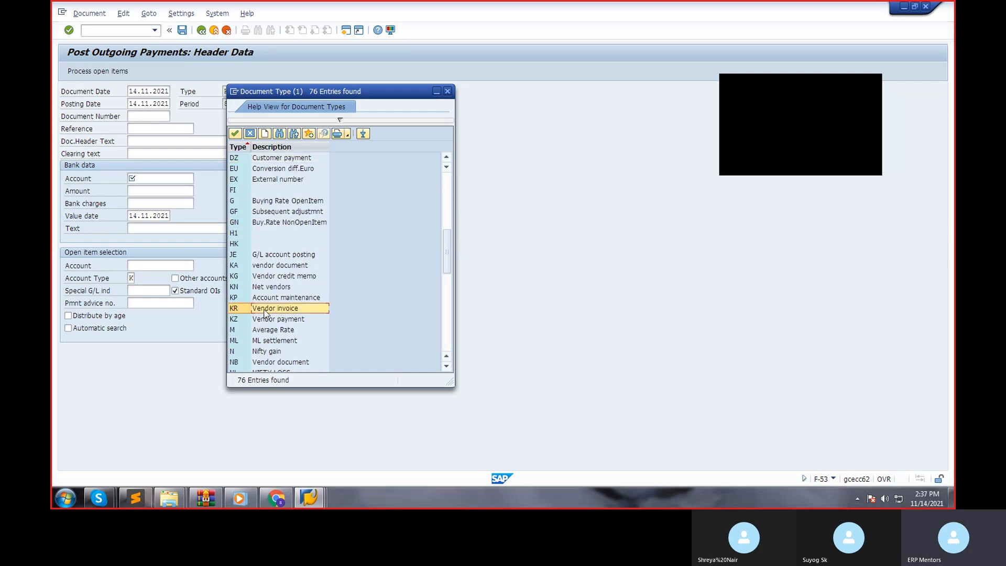
pyautogui.click(267, 320)
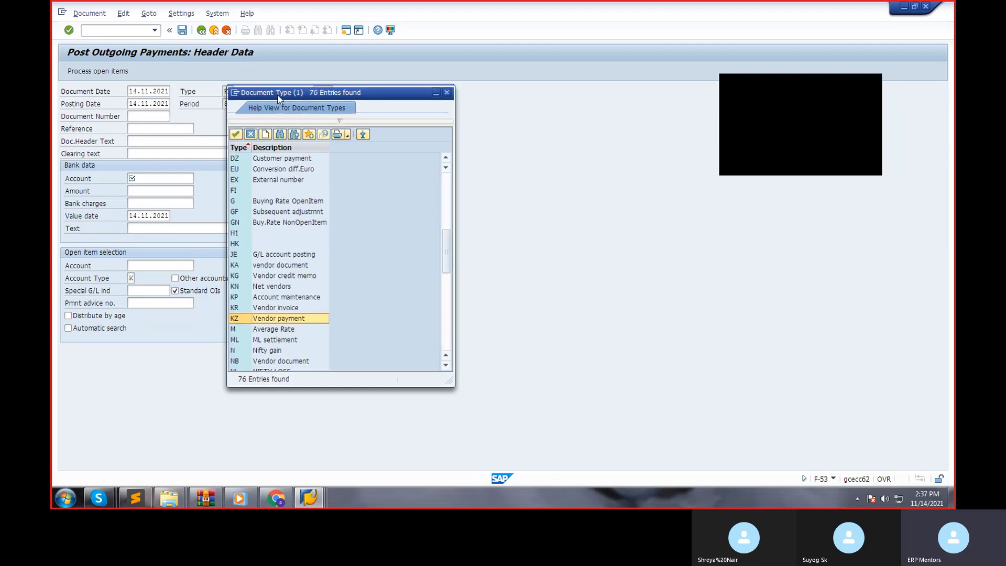
pyautogui.press('Return')
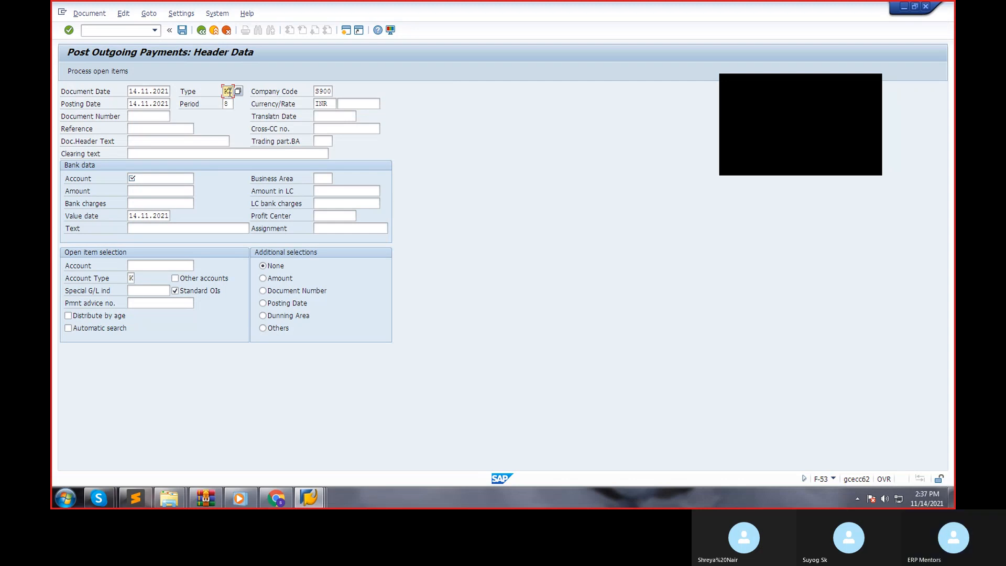
# Look up the G/L accounts for the bank data account and choose CASH A/C.
pyautogui.click(141, 177)
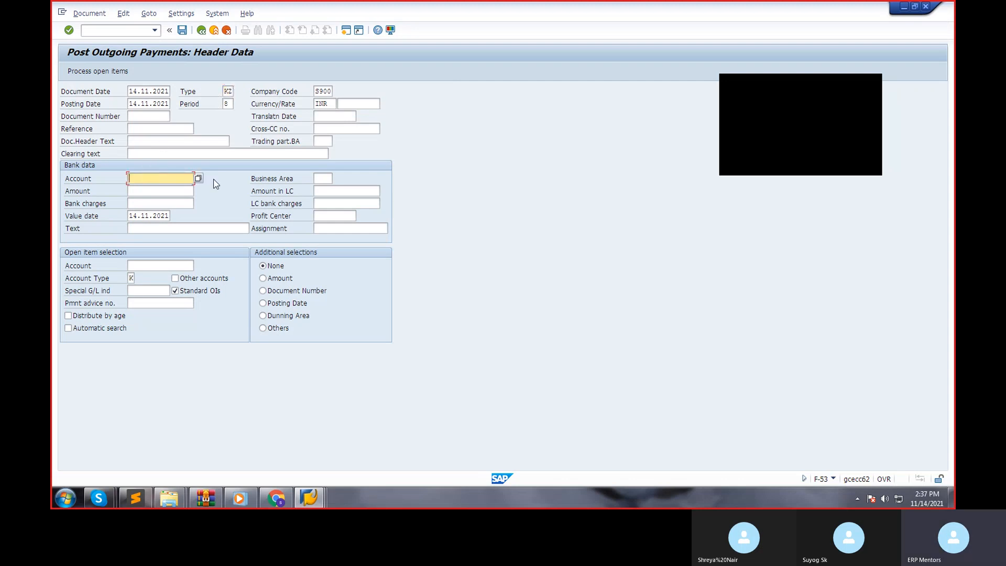
pyautogui.click(199, 179)
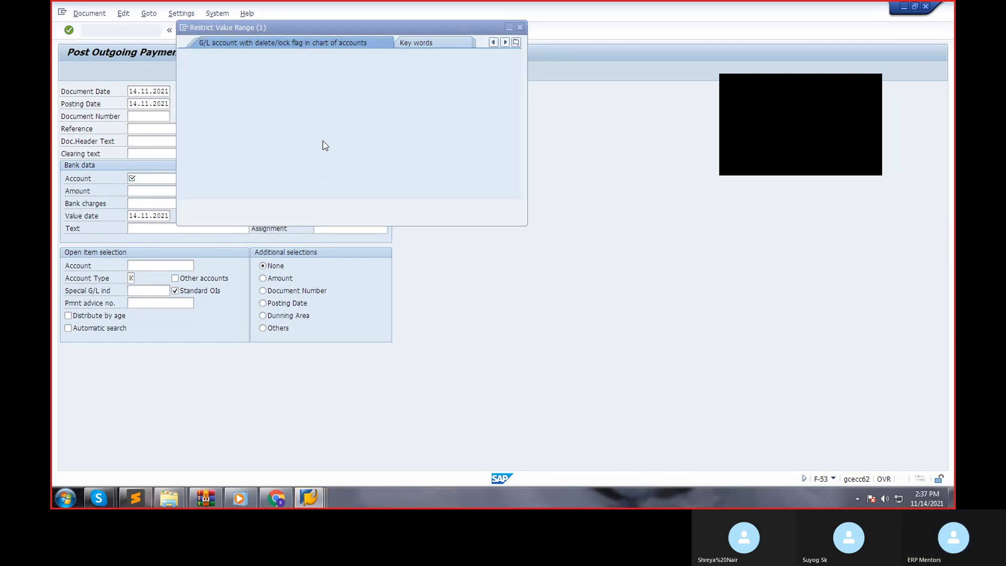
pyautogui.press('Return')
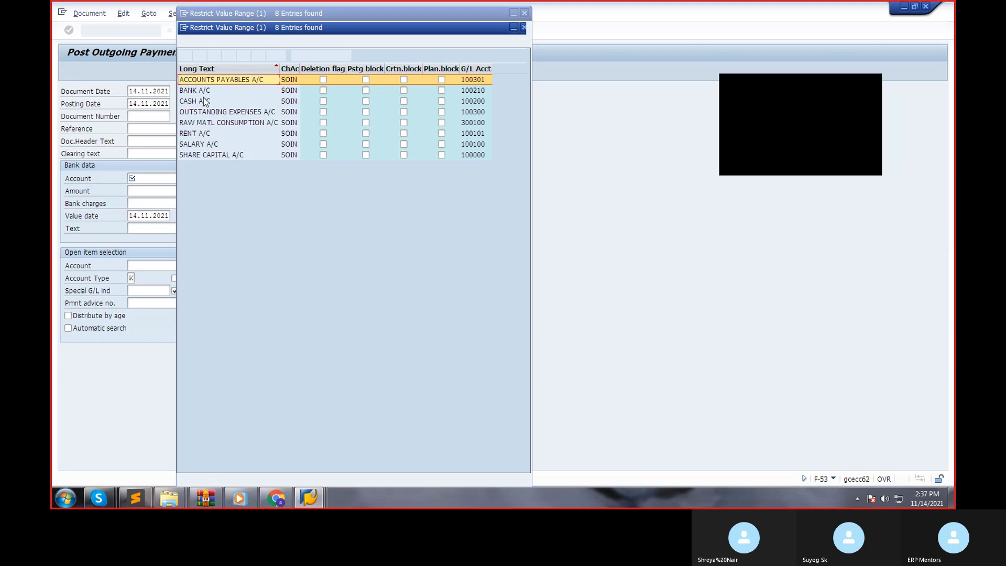
pyautogui.doubleClick(207, 92)
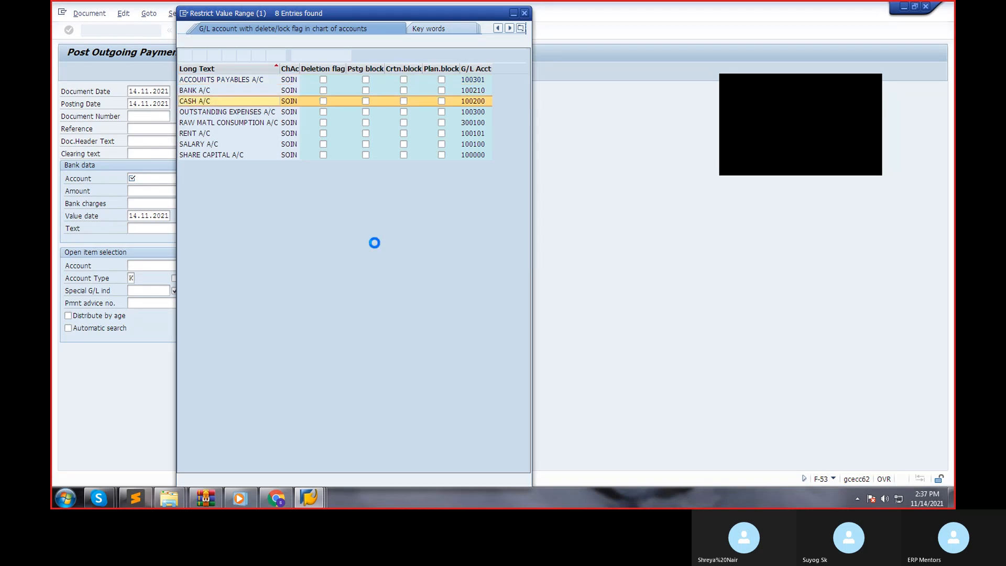
# Enter 45000 as the bank data amount and OUTGOING PAYMENT POSTING as the text.
pyautogui.click(149, 190)
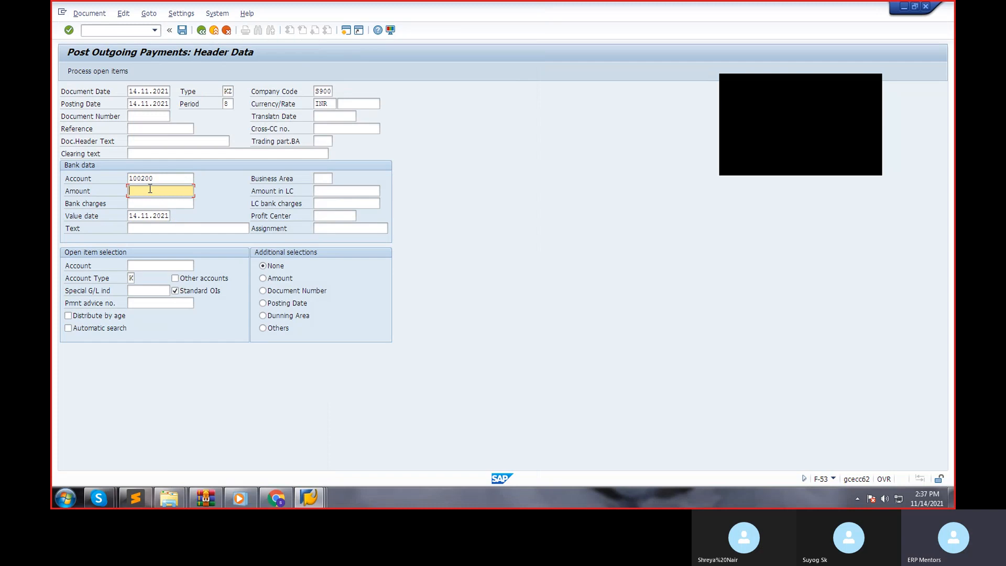
pyautogui.write('45000')
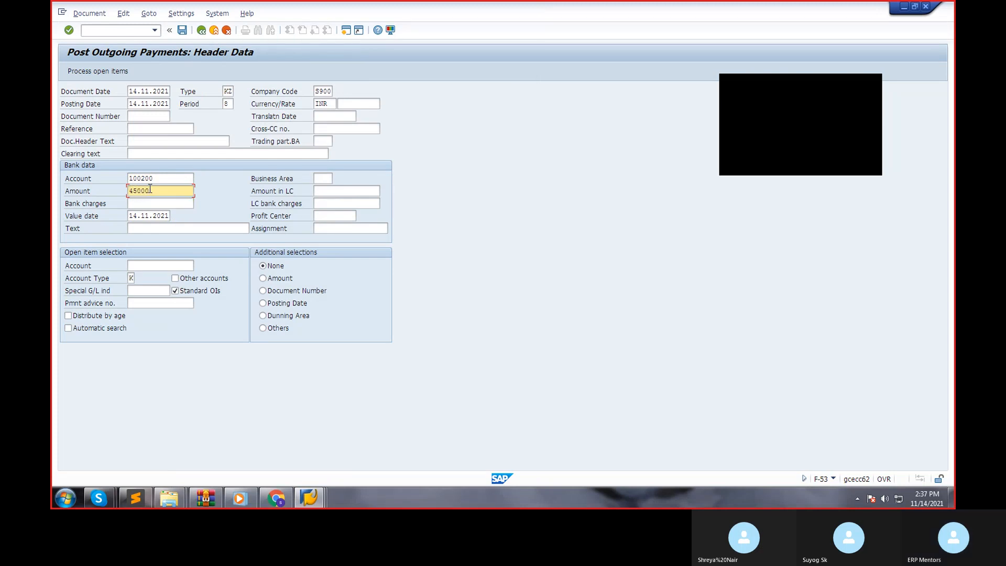
pyautogui.press('Tab')
pyautogui.click(160, 228)
pyautogui.write('OUTGOING P')
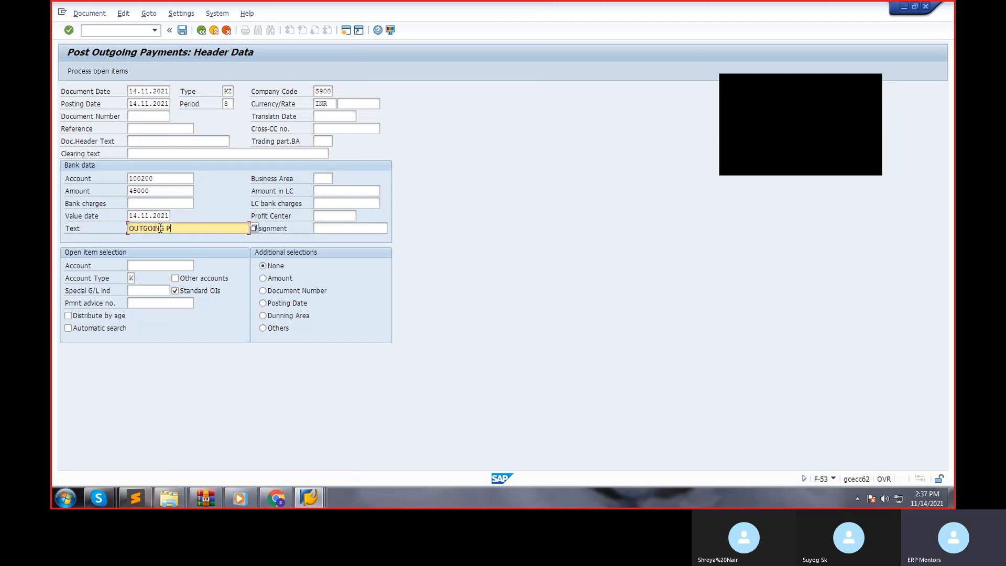
pyautogui.write('AYMENT POTI')
pyautogui.write('ING')
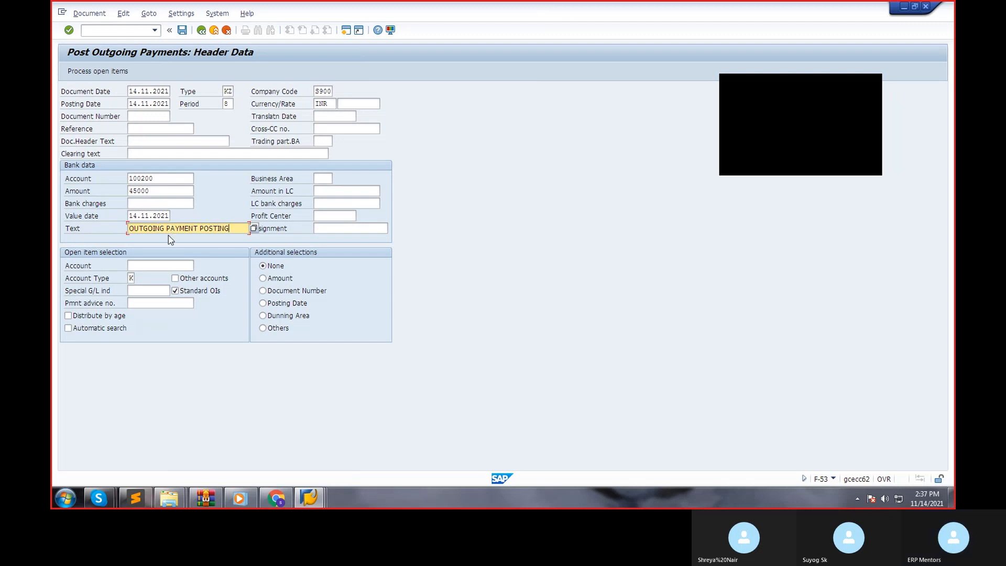
# Start a vendor lookup for the open item account and change the search to Vendors by Country/Company Code.
pyautogui.click(181, 264)
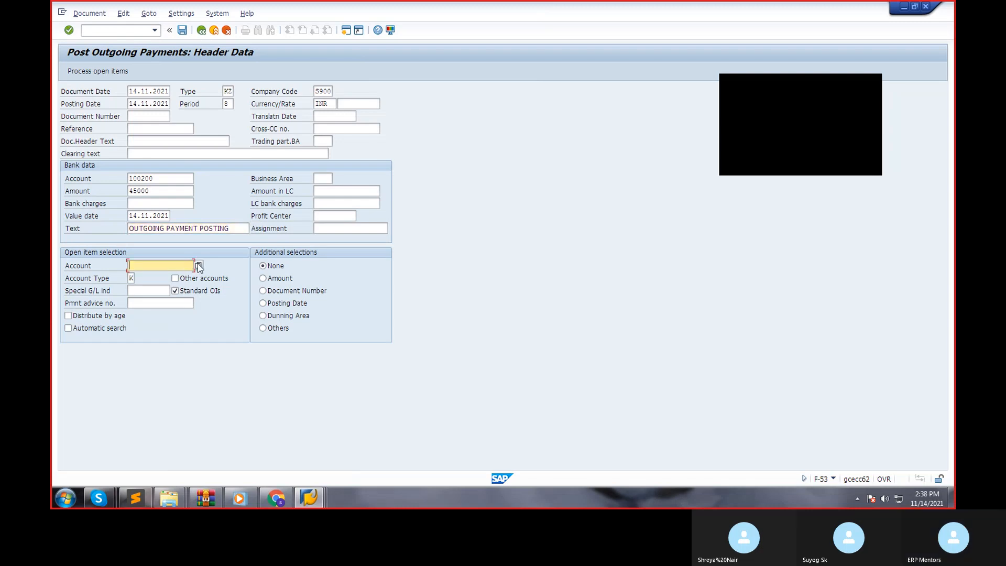
pyautogui.click(199, 265)
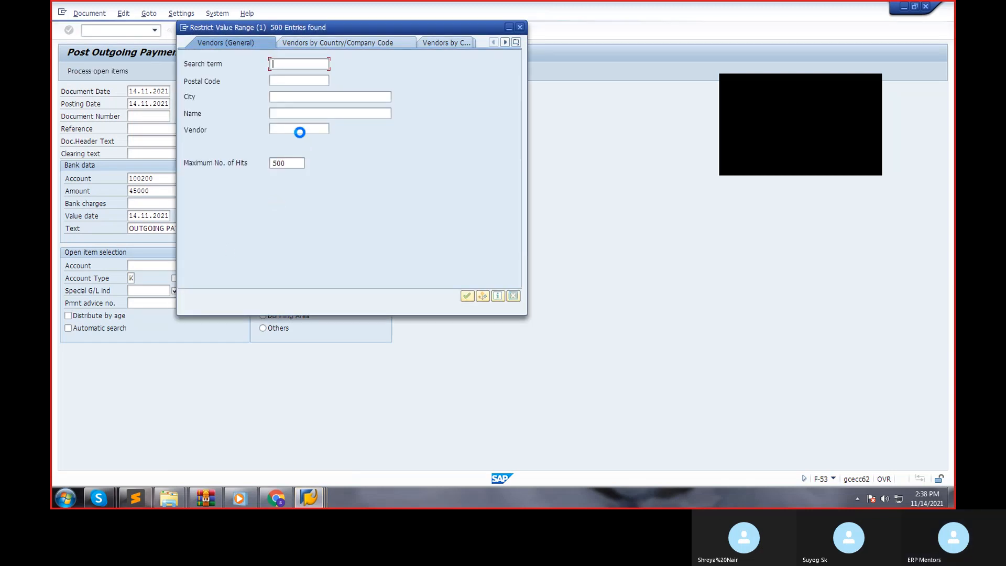
pyautogui.press('Return')
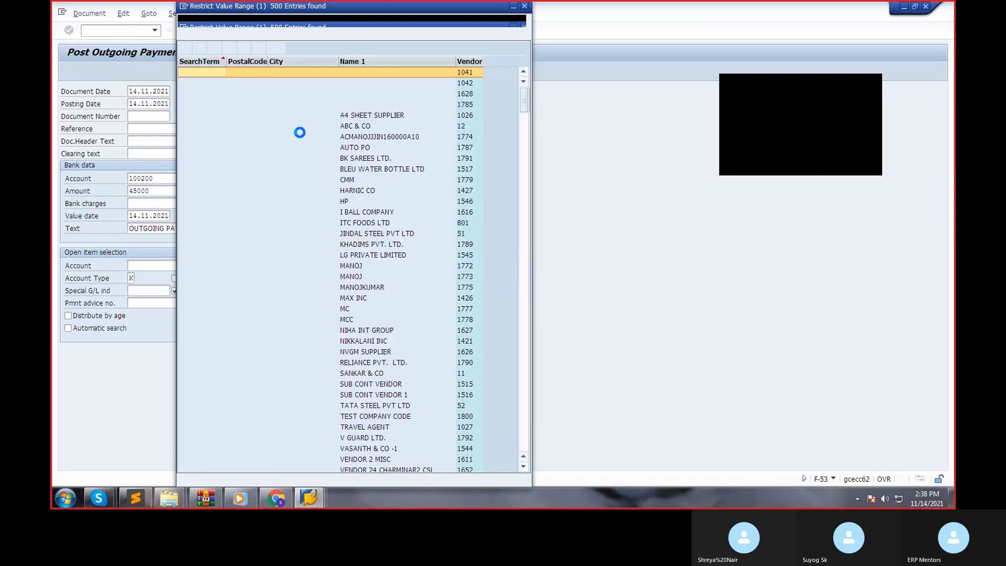
pyautogui.click(525, 7)
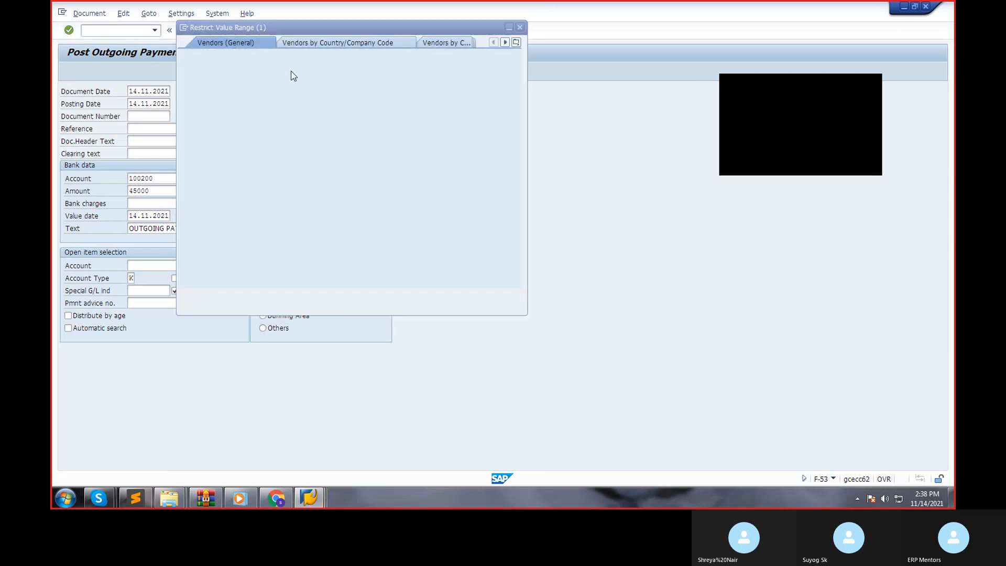
pyautogui.click(361, 49)
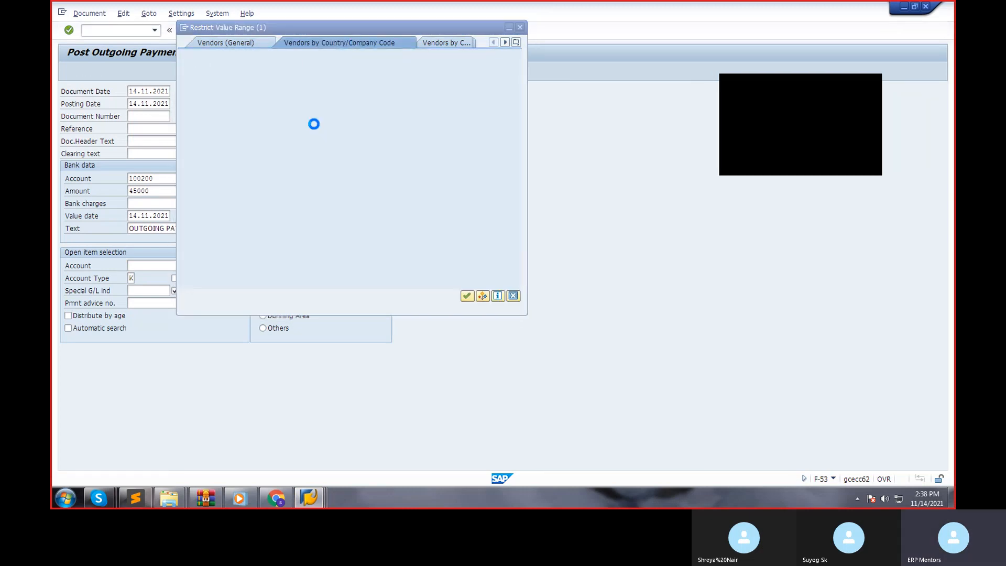
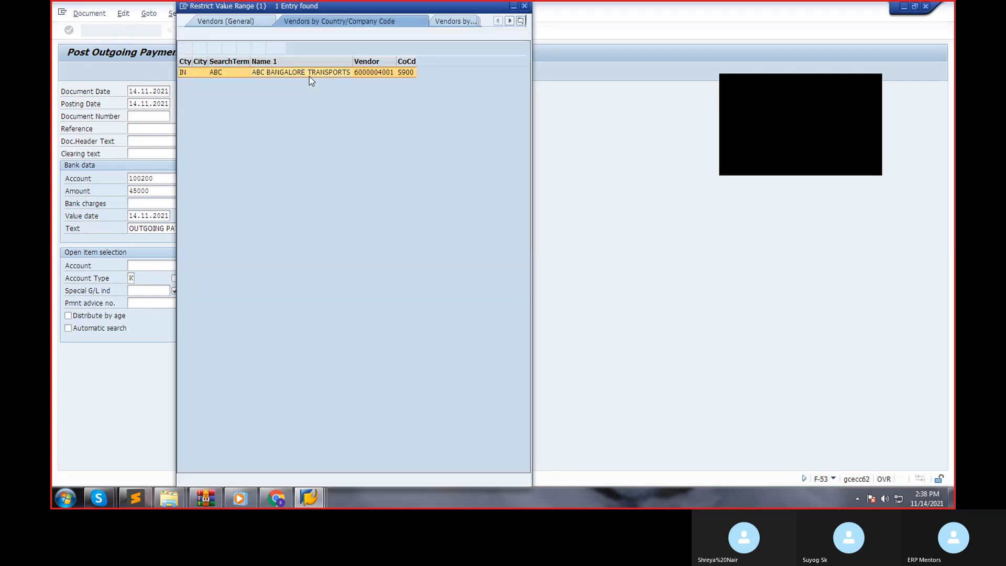
# Choose vendor ABC BANGALORE TRANSPORTS as the open item account and process the payment's open items.
pyautogui.doubleClick(308, 74)
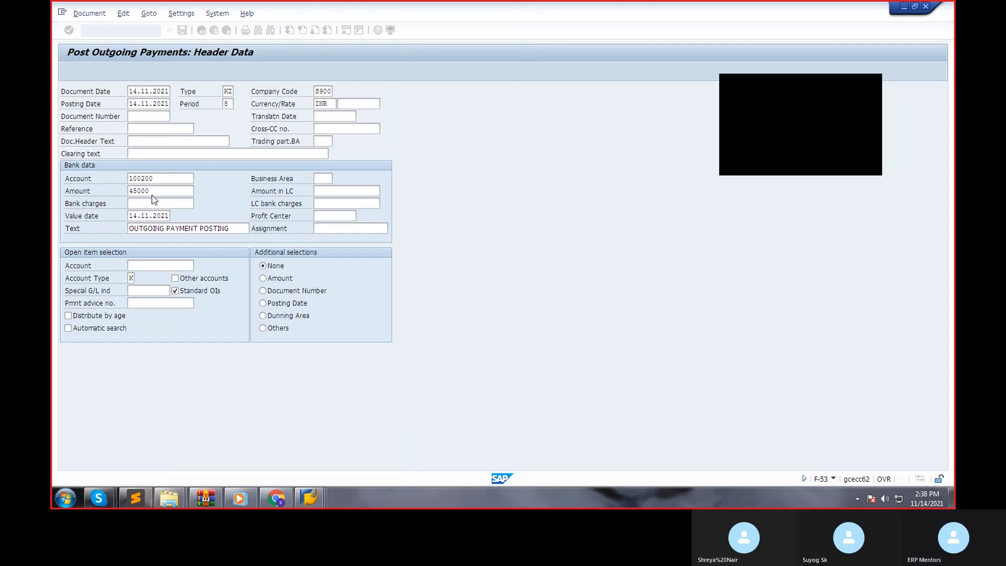
pyautogui.click(98, 70)
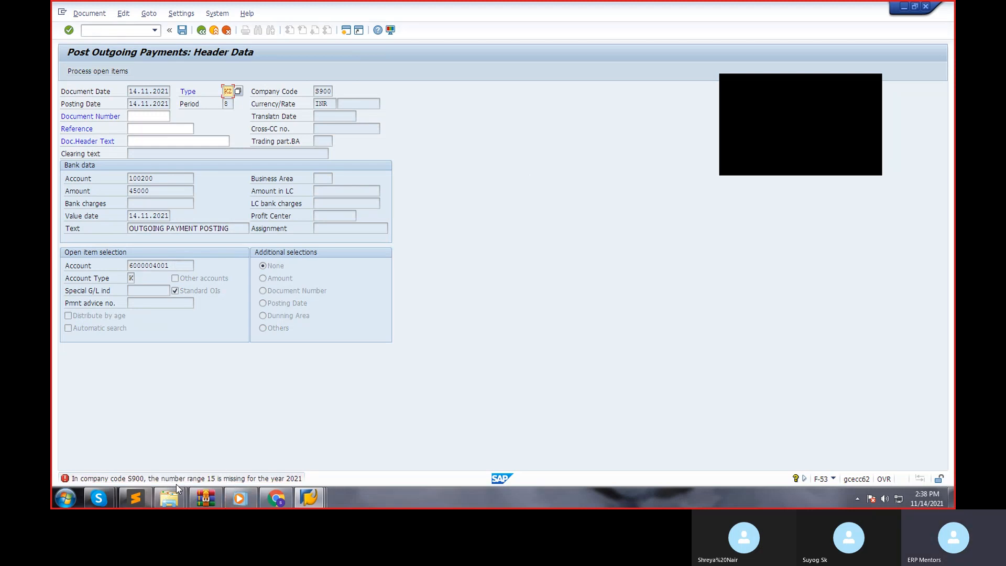
# In a new session, run transaction FBN1 and open the accounting document number ranges of company code S900 for editing.
pyautogui.click(345, 30)
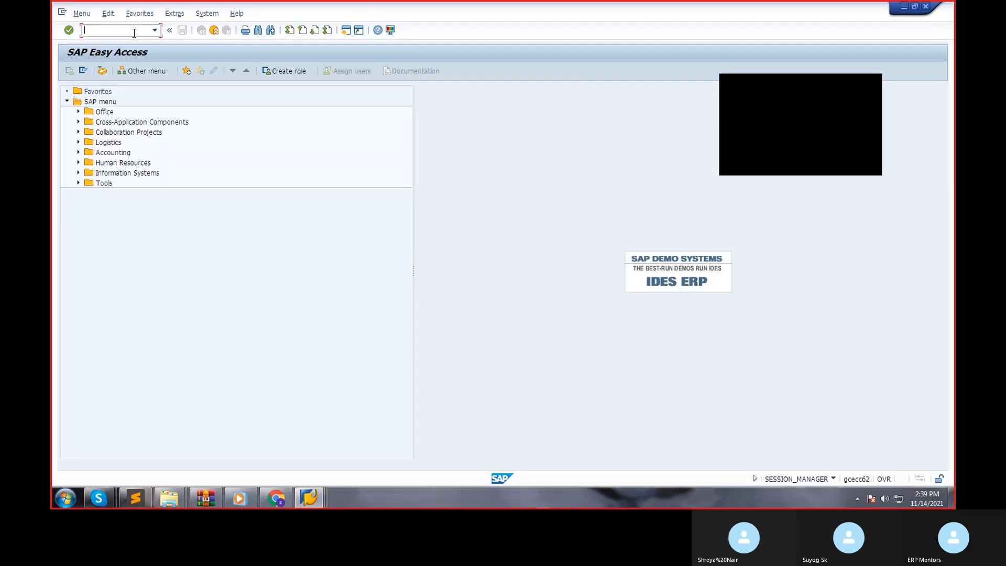
pyautogui.write('FB')
pyautogui.press('Return')
pyautogui.click(159, 90)
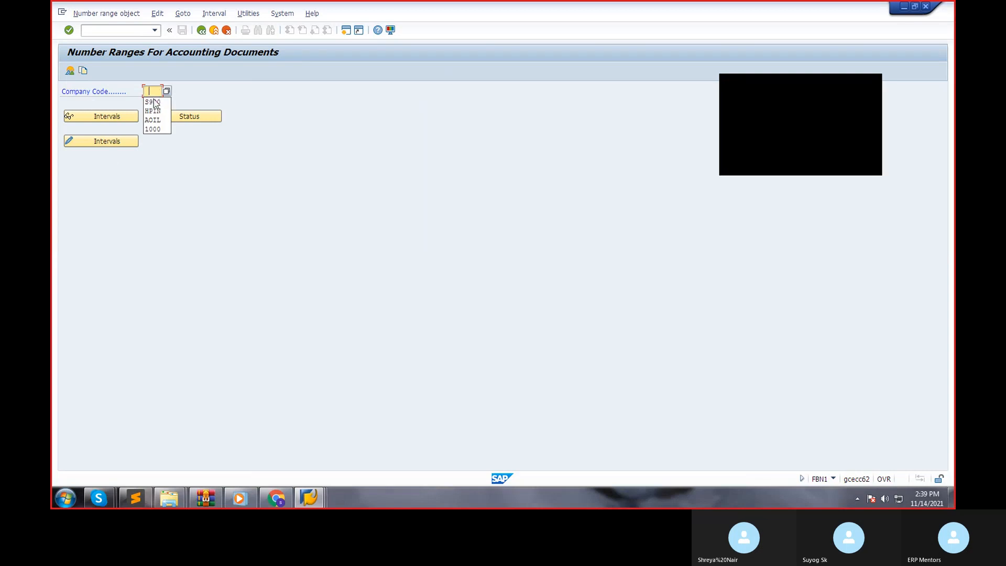
pyautogui.click(153, 103)
pyautogui.click(116, 142)
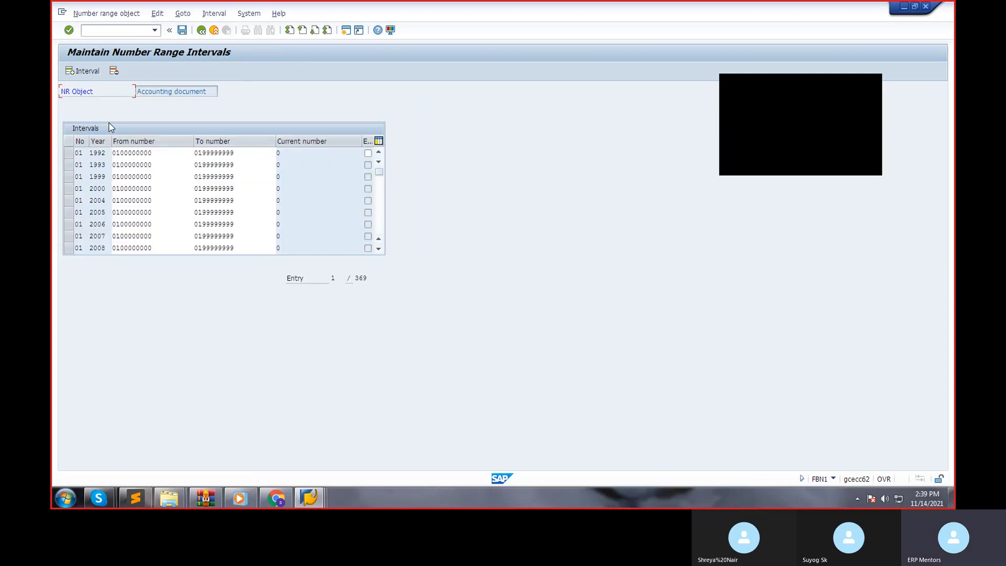
pyautogui.click(86, 71)
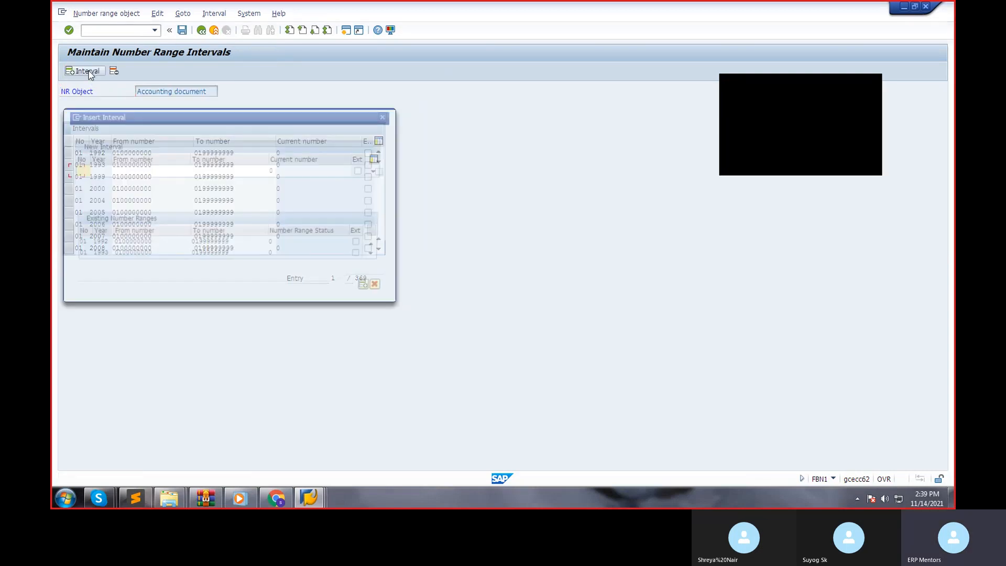
pyautogui.write('15')
pyautogui.press('Tab')
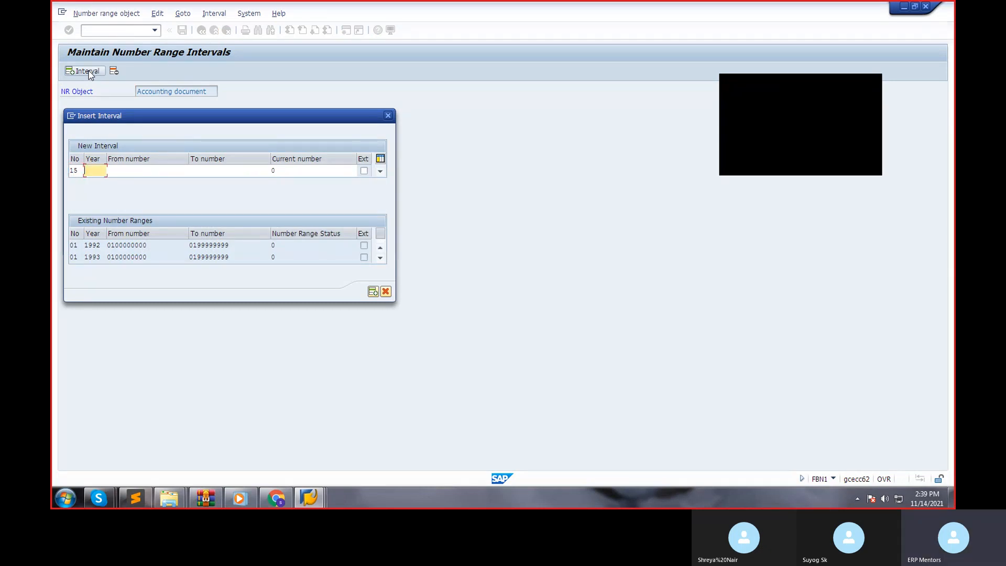
pyautogui.write('2021')
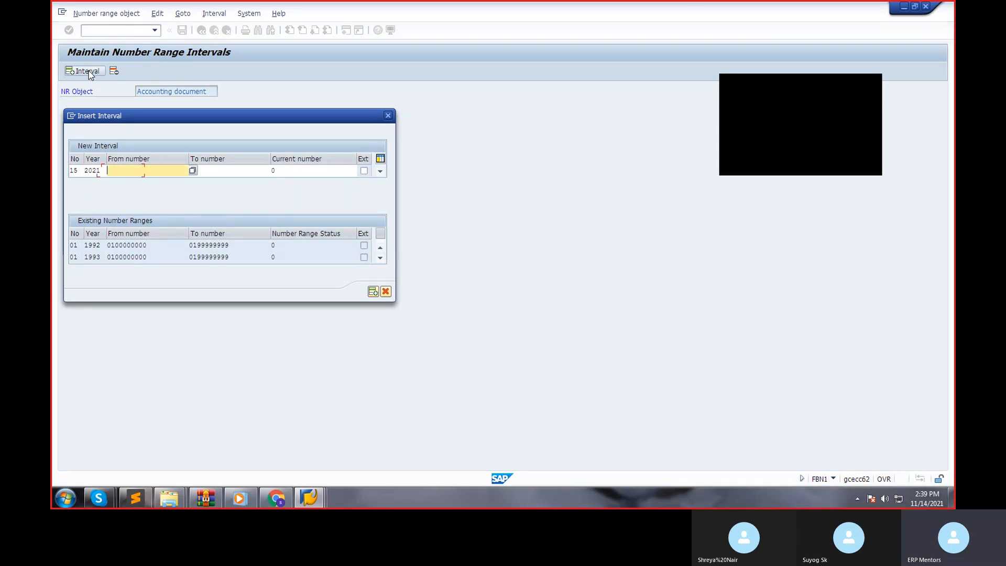
pyautogui.press('Tab')
pyautogui.write('1')
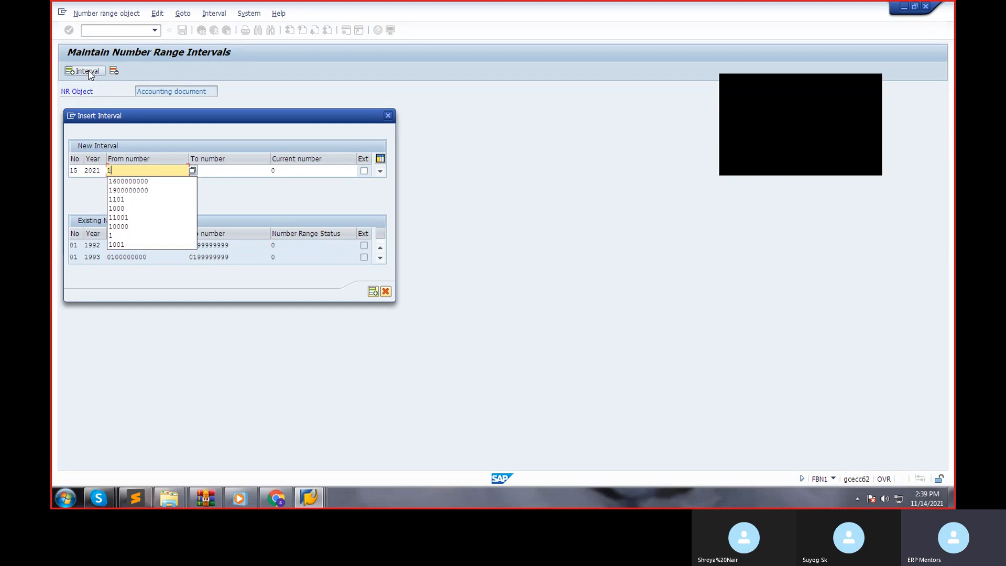
pyautogui.write('500000000')
pyautogui.press('Tab')
pyautogui.write('1509999999')
pyautogui.press('Return')
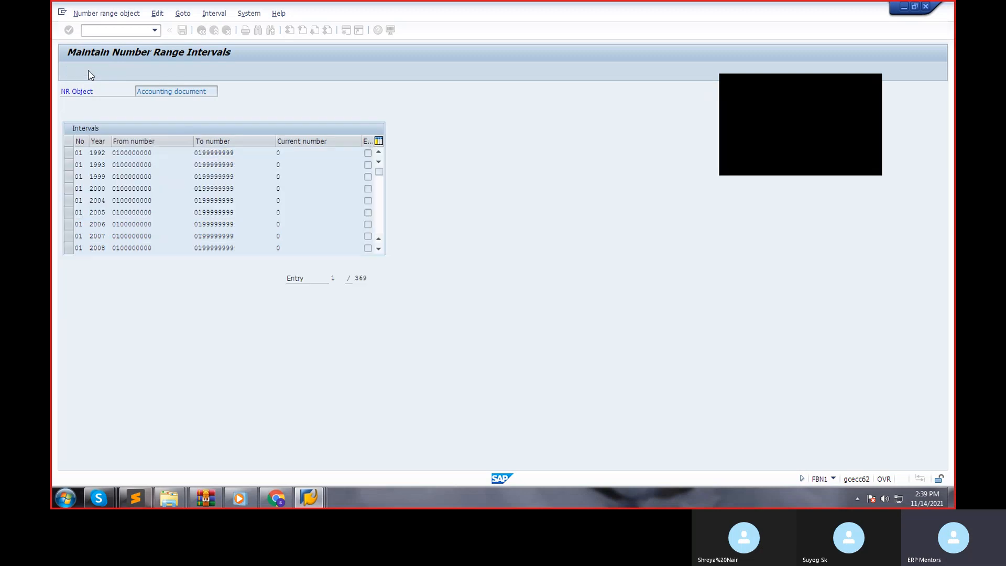
pyautogui.hotkey('ctrl', 's')
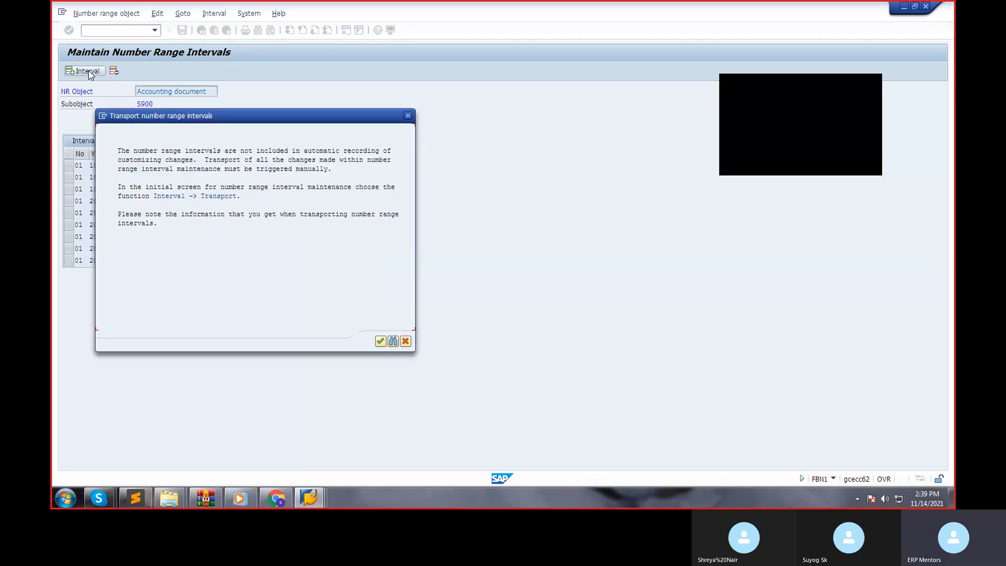
pyautogui.press('Return')
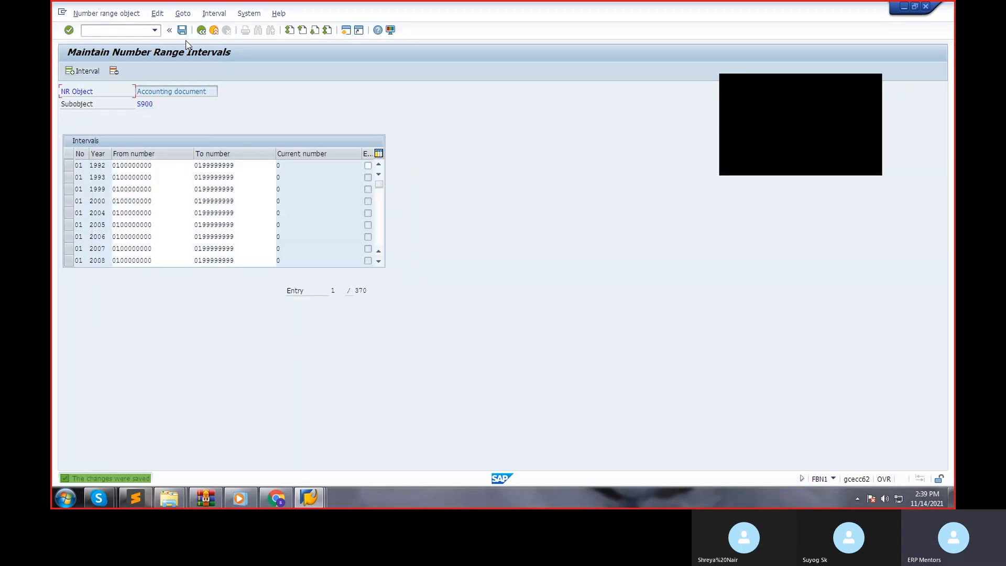
# Leave number range maintenance and switch back to the Post Outgoing Payments session.
pyautogui.click(202, 33)
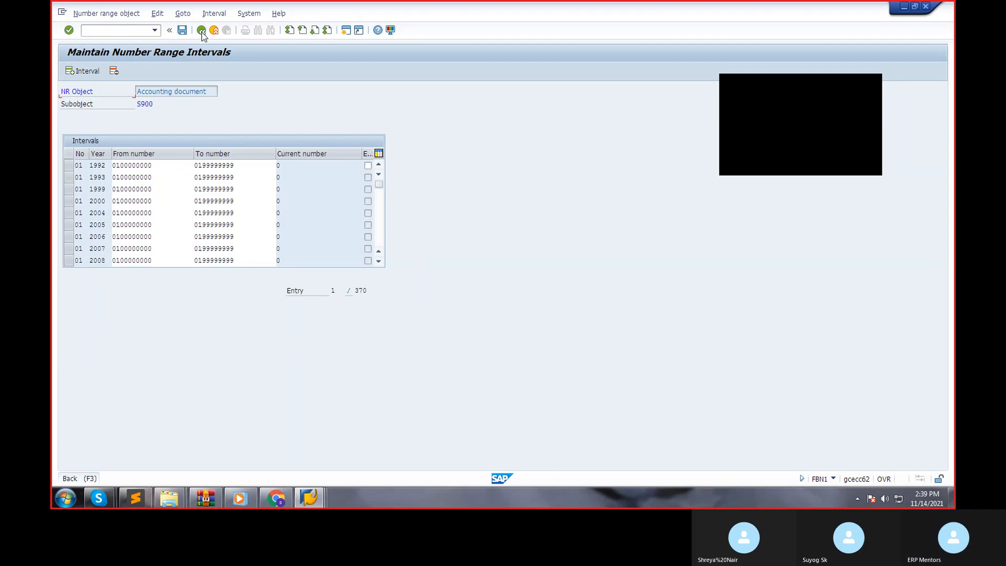
pyautogui.click(202, 33)
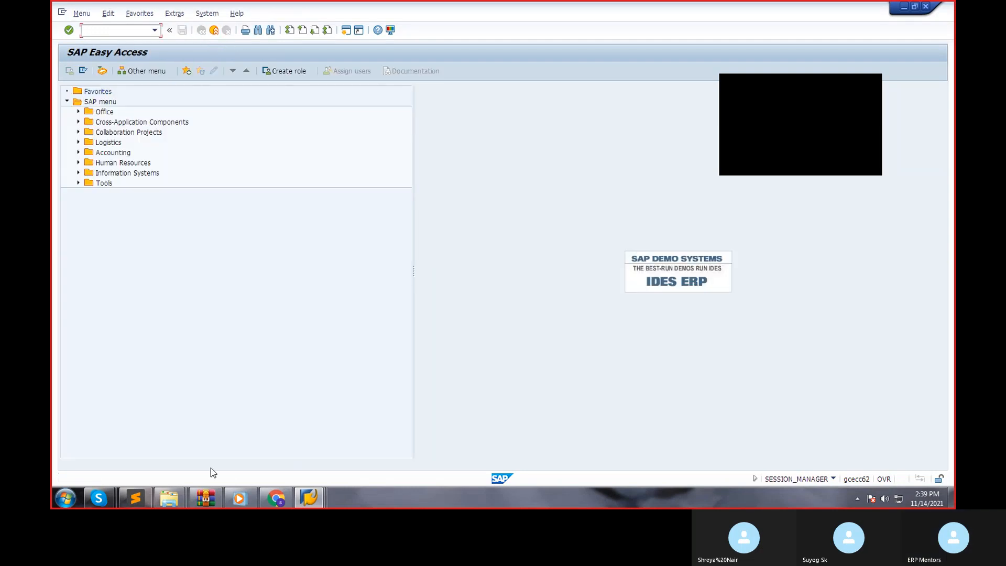
pyautogui.click(316, 499)
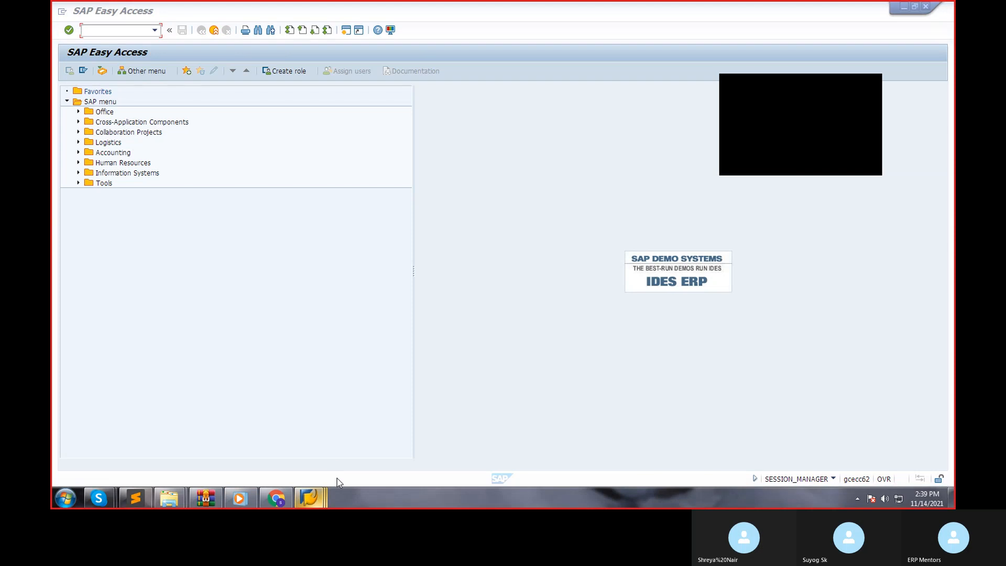
pyautogui.click(309, 498)
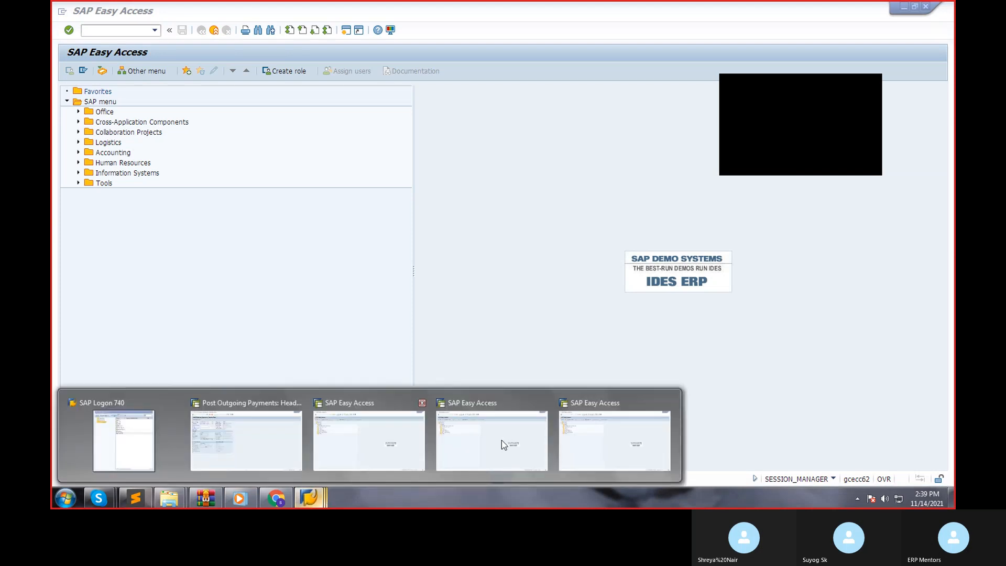
pyautogui.click(246, 424)
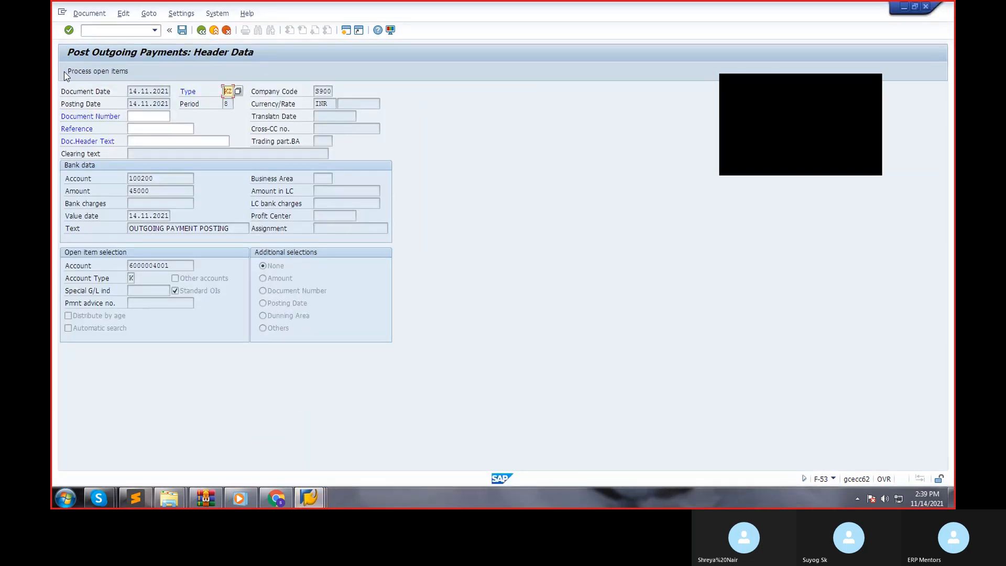
# Process the payment's open items again and read the details of the error message.
pyautogui.click(86, 73)
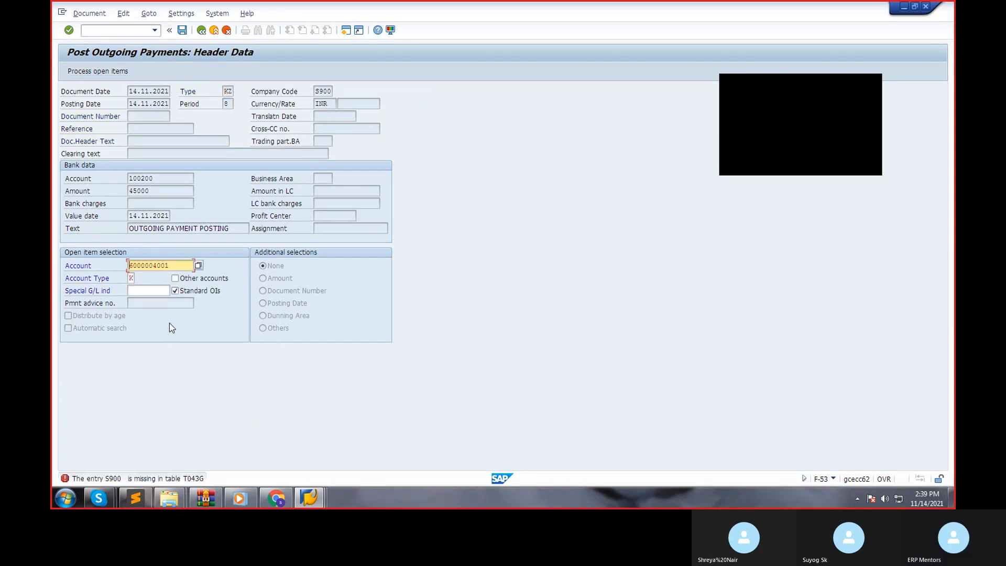
pyautogui.click(189, 478)
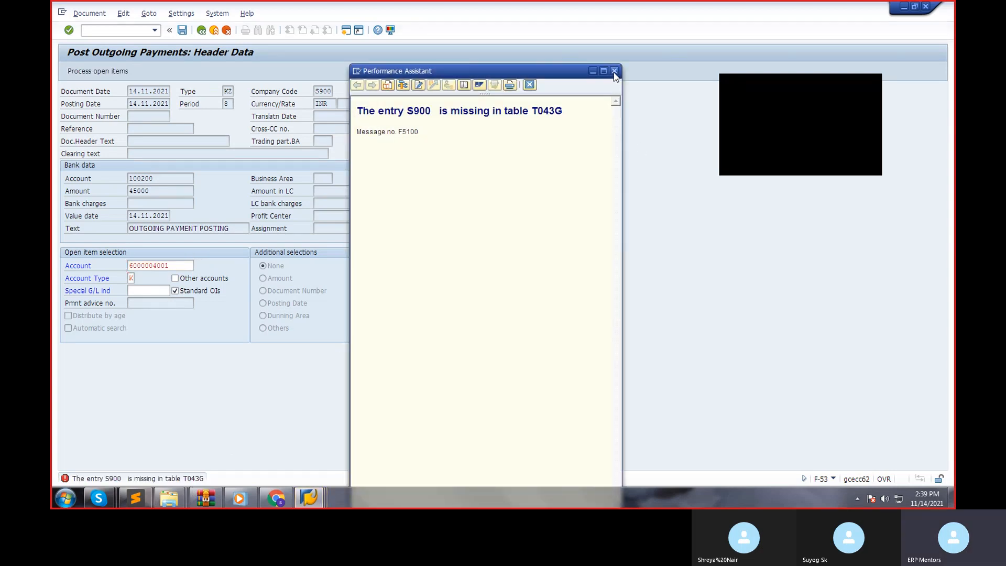
pyautogui.click(614, 72)
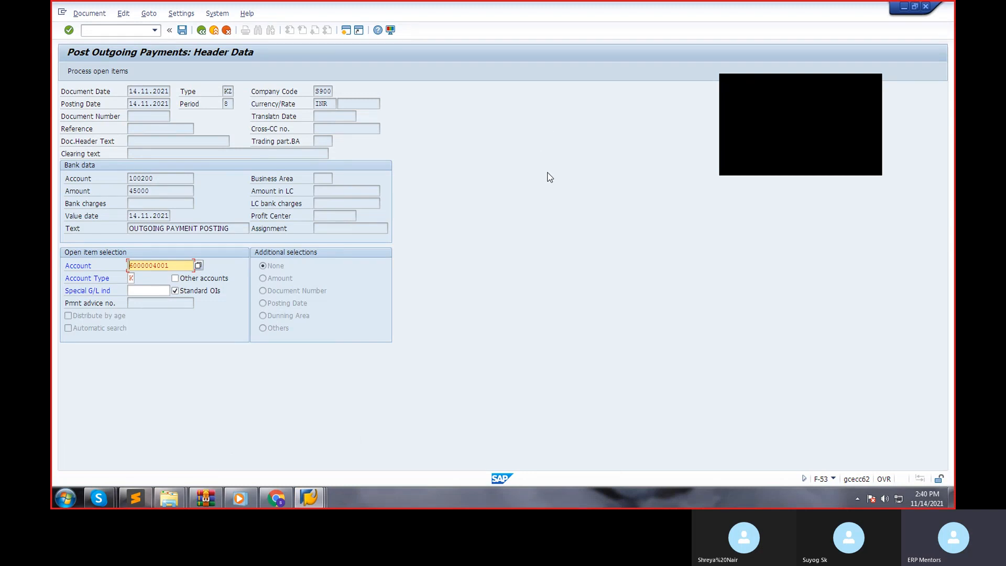
# In a new session, run transaction SM31 and enter T043G as the table to maintain.
pyautogui.click(345, 32)
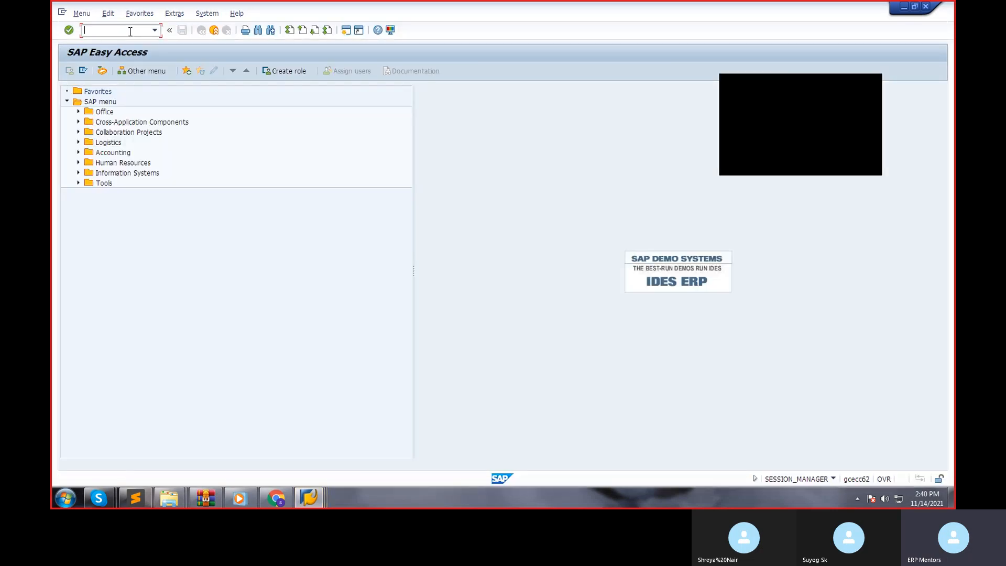
pyautogui.write('SM31')
pyautogui.press('Return')
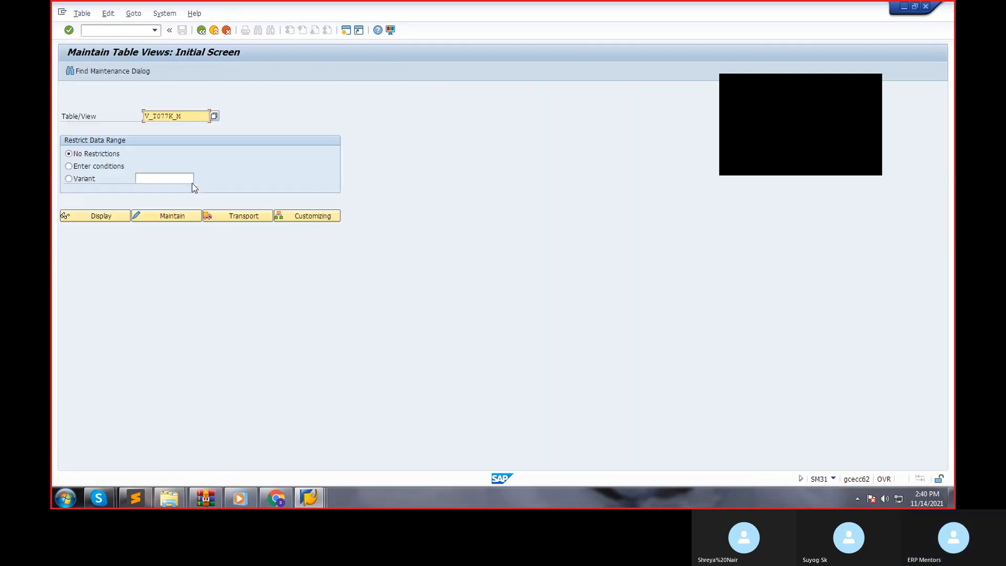
pyautogui.moveTo(189, 116); pyautogui.dragTo(52, 118)
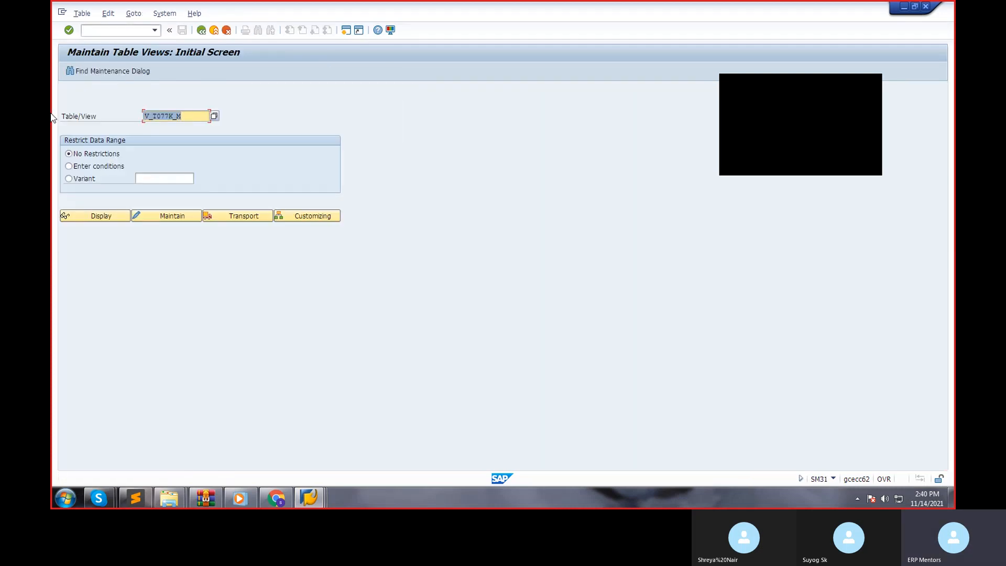
pyautogui.write('T0')
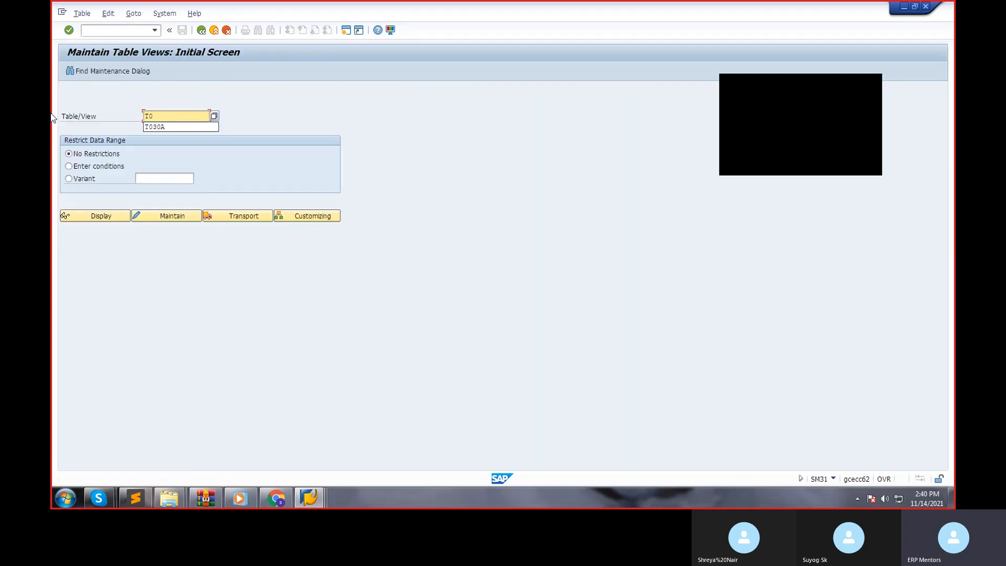
pyautogui.write('43')
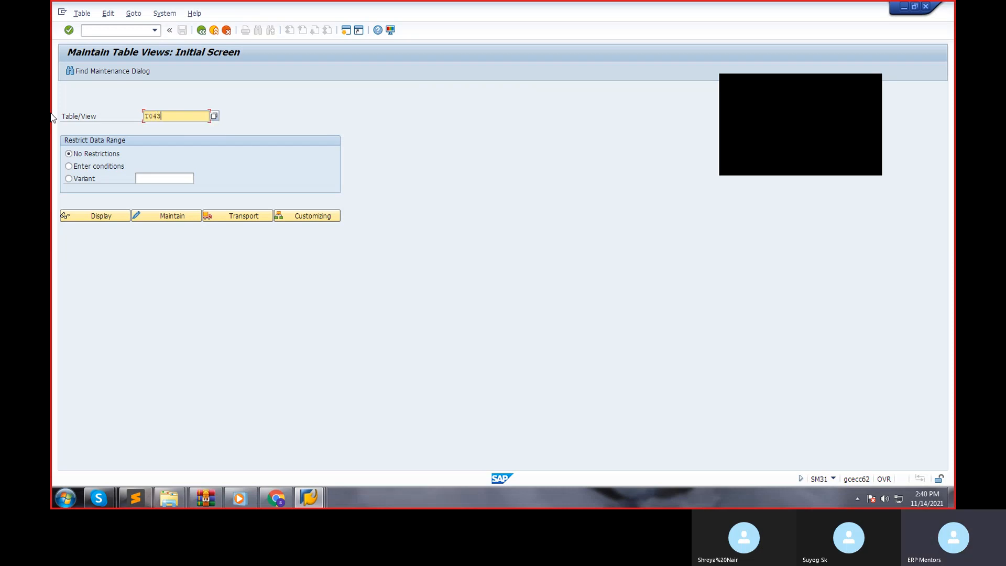
pyautogui.click(325, 493)
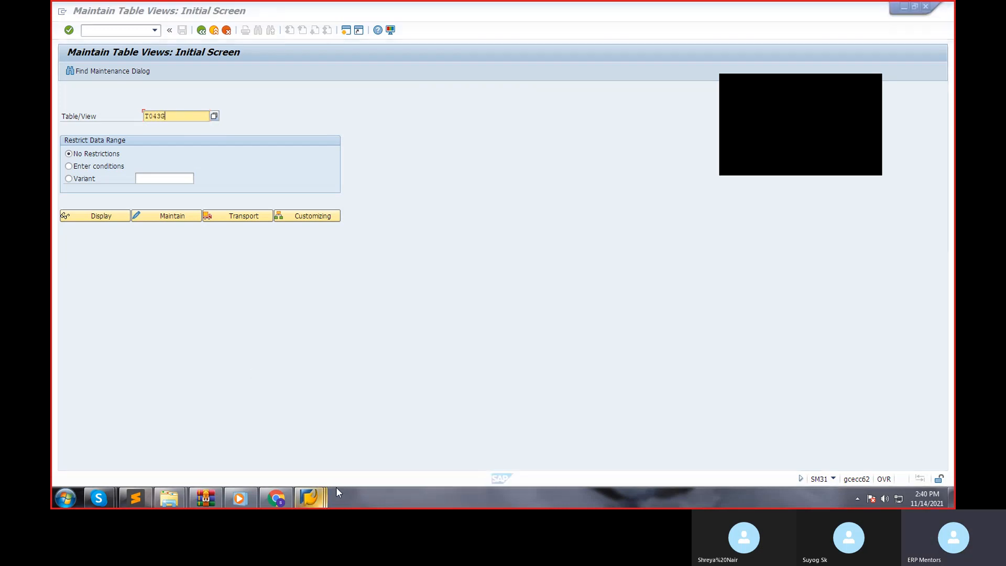
pyautogui.click(241, 310)
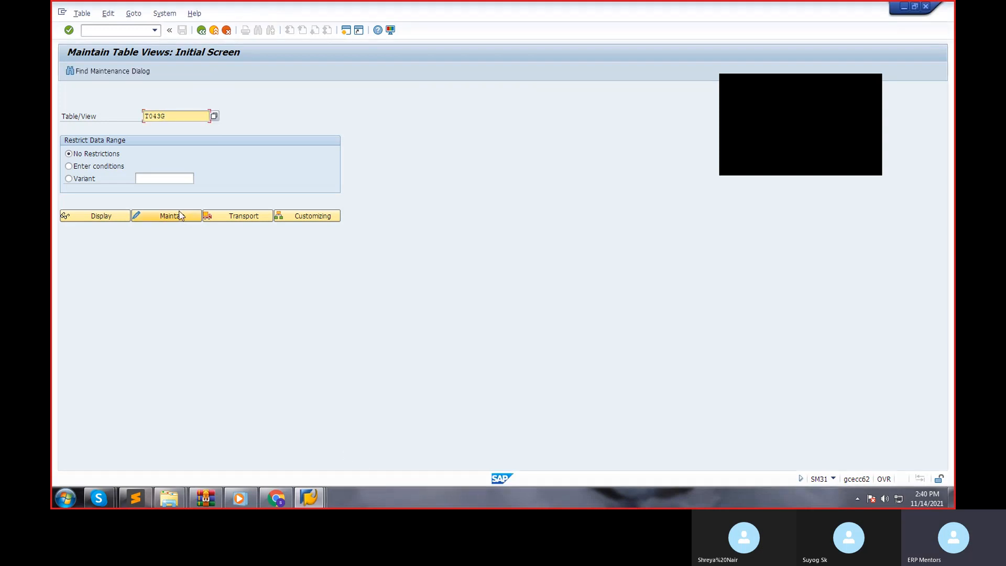
# List the customizing activities for table T043G and go to Define Tolerances for Customers/Vendors in the implementation guide.
pyautogui.click(176, 218)
pyautogui.click(332, 220)
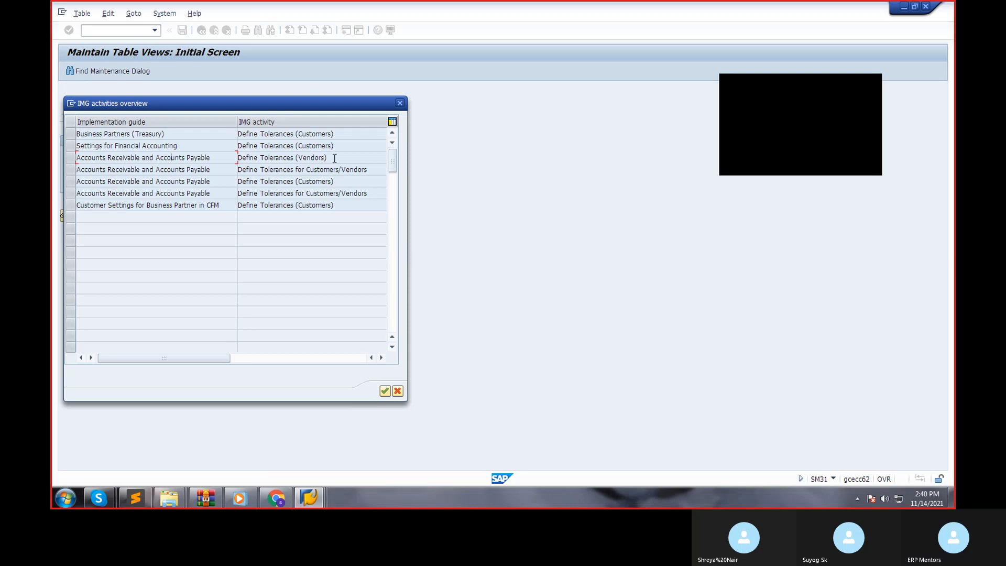
pyautogui.moveTo(332, 158); pyautogui.dragTo(207, 156)
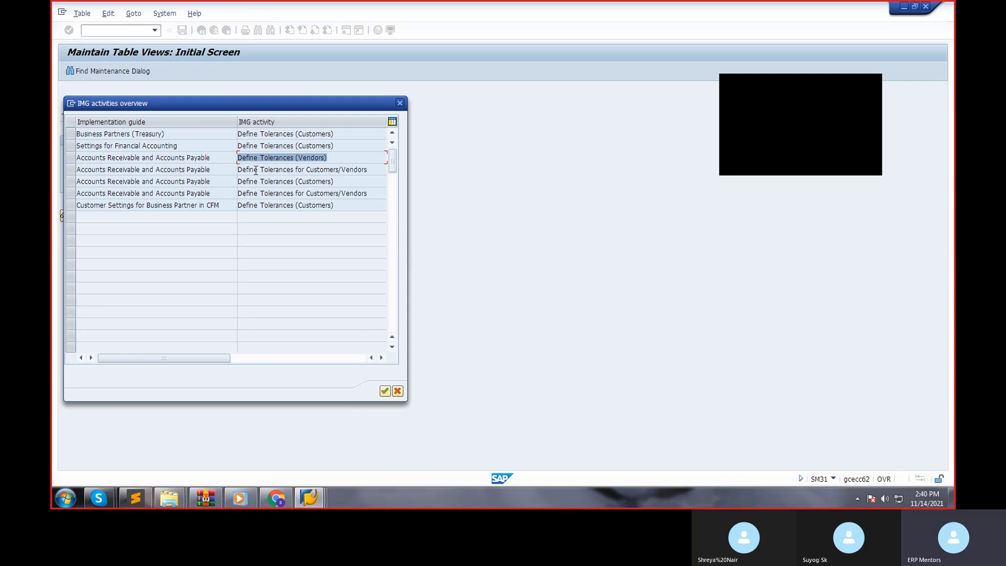
pyautogui.doubleClick(193, 169)
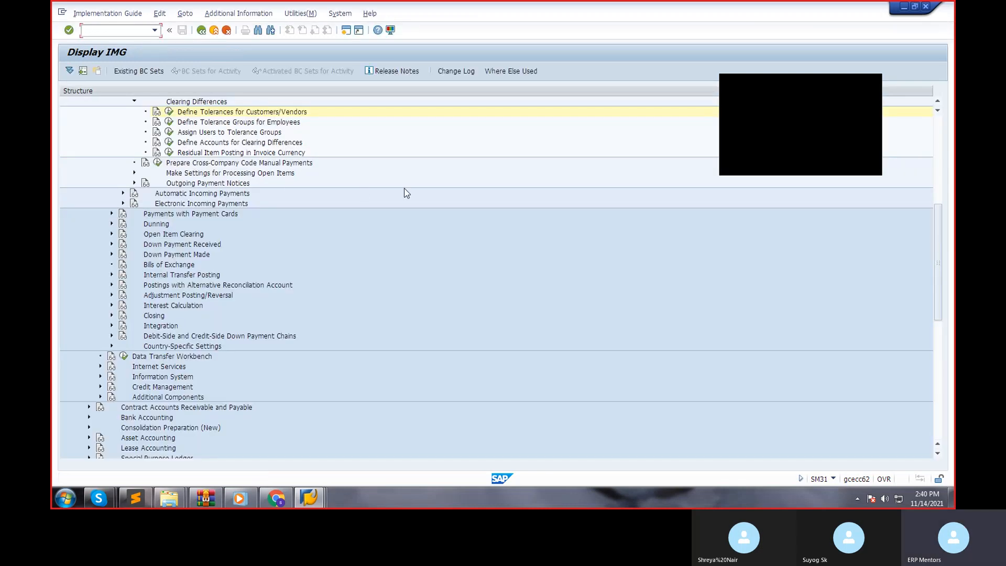
# Examine the Incoming Payments activities under Financial Accounting (New), including Outgoing Payment Notices, to locate the tolerance settings.
pyautogui.scroll(1, 404, 188)
pyautogui.scroll(8, 406, 193)
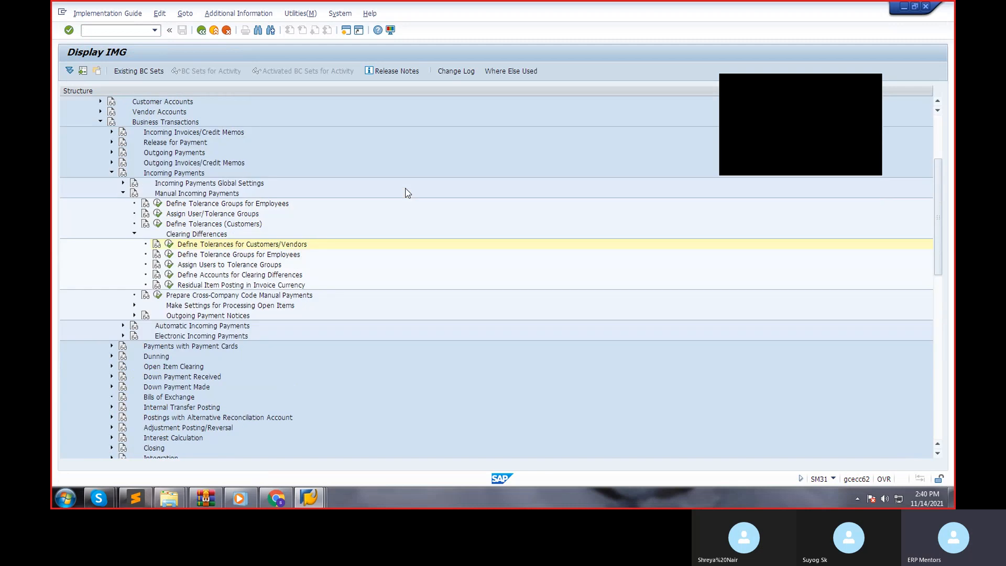
pyautogui.click(148, 185)
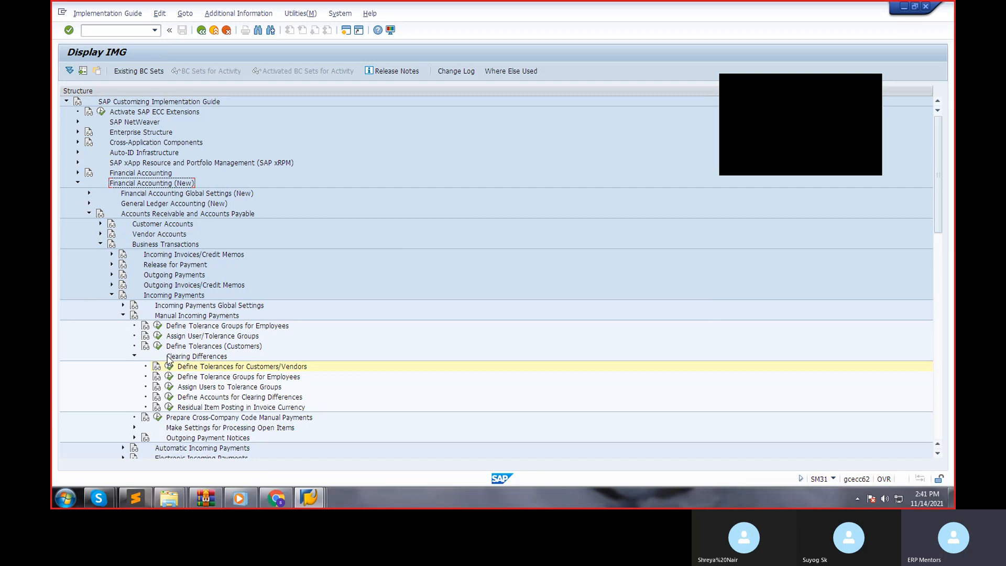
pyautogui.click(134, 437)
pyautogui.scroll(-3, 219, 403)
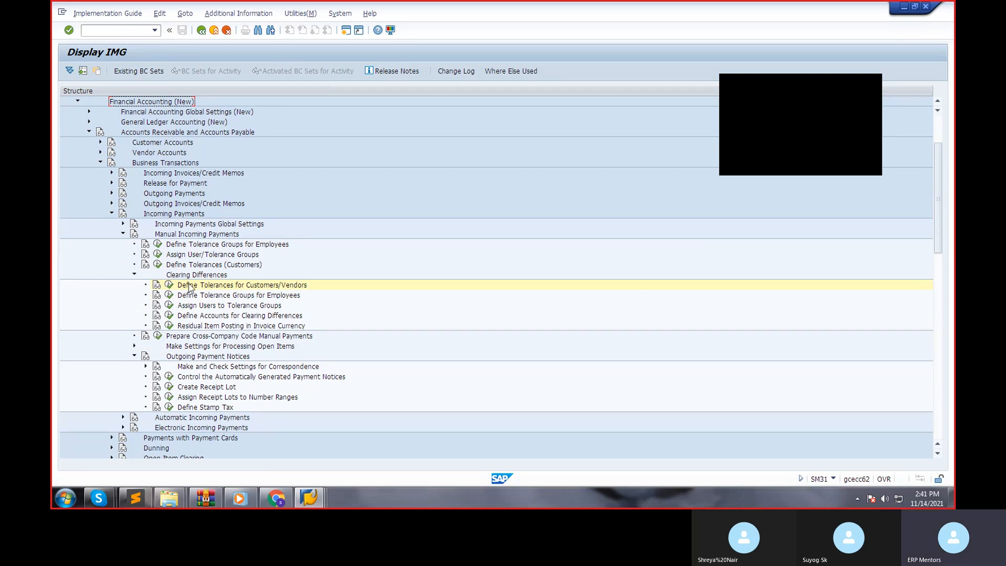
pyautogui.scroll(3, 140, 244)
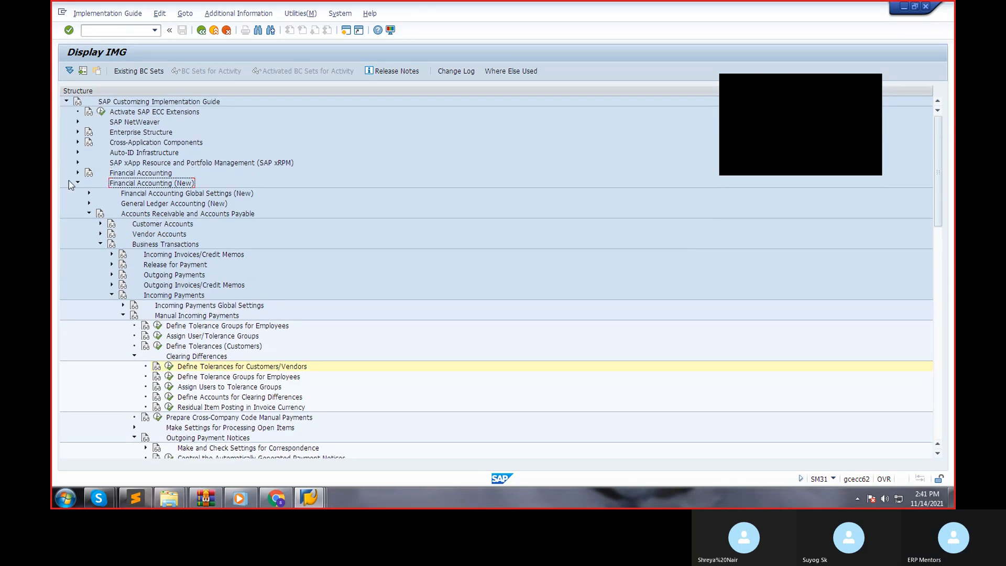
# Collapse Financial Accounting (New) and look through the Vendor Accounts line items and balances activities under Financial Accounting for tolerance settings.
pyautogui.click(77, 173)
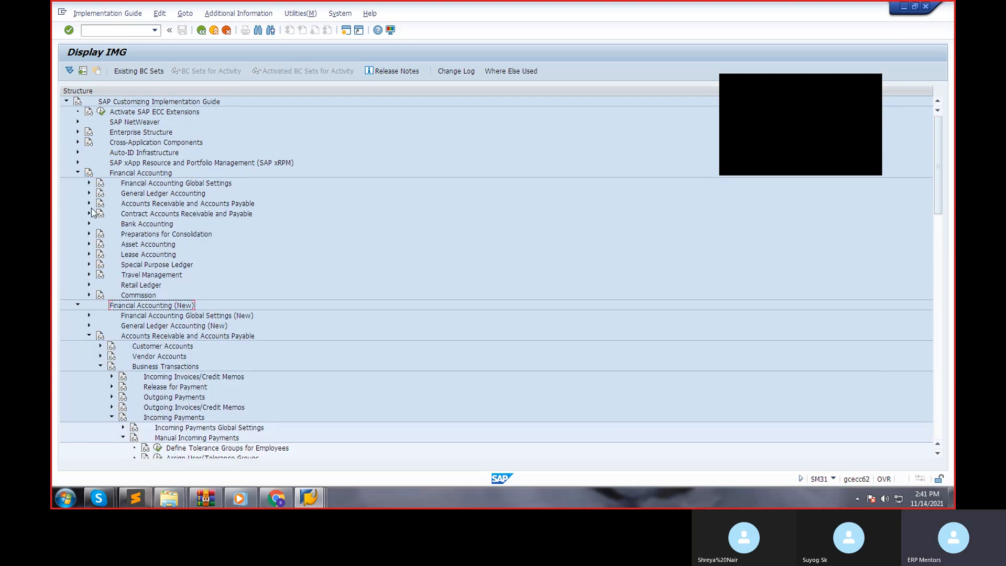
pyautogui.click(77, 305)
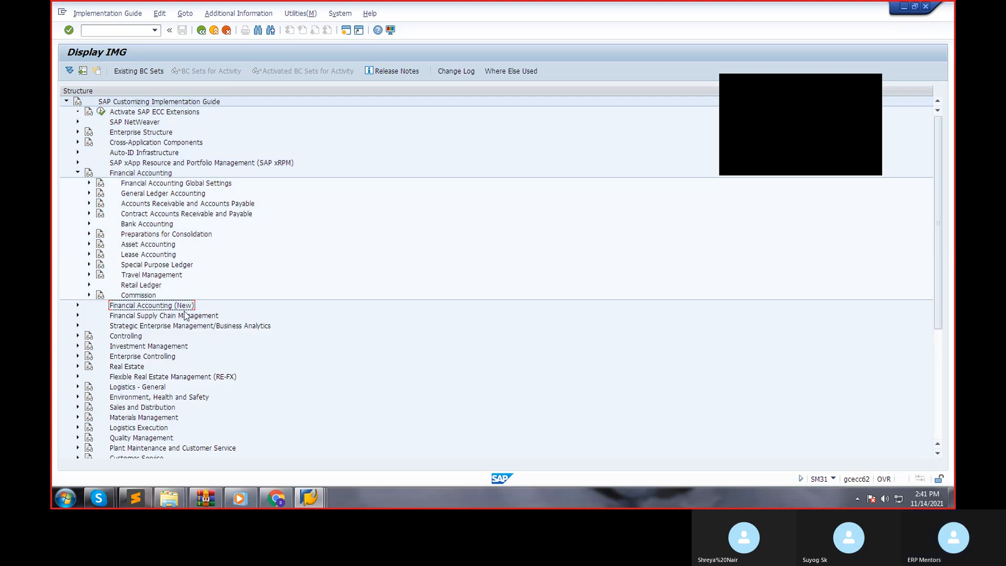
pyautogui.click(89, 204)
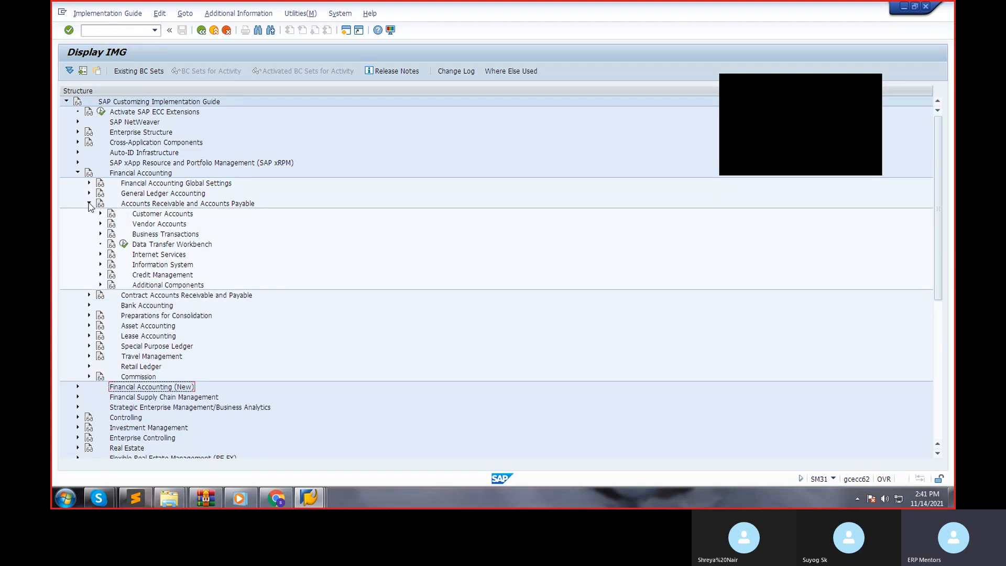
pyautogui.click(100, 225)
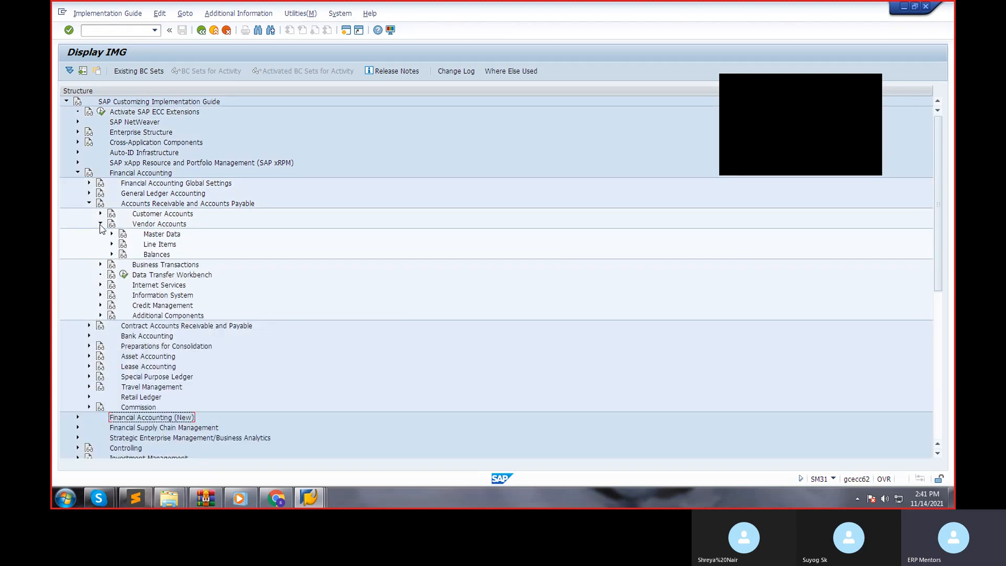
pyautogui.click(111, 253)
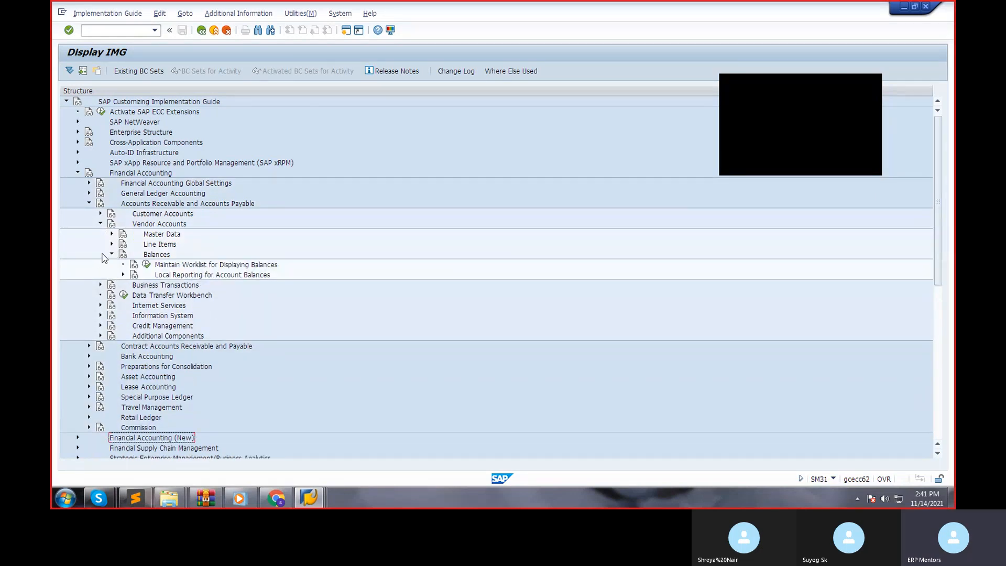
pyautogui.click(112, 254)
pyautogui.click(112, 245)
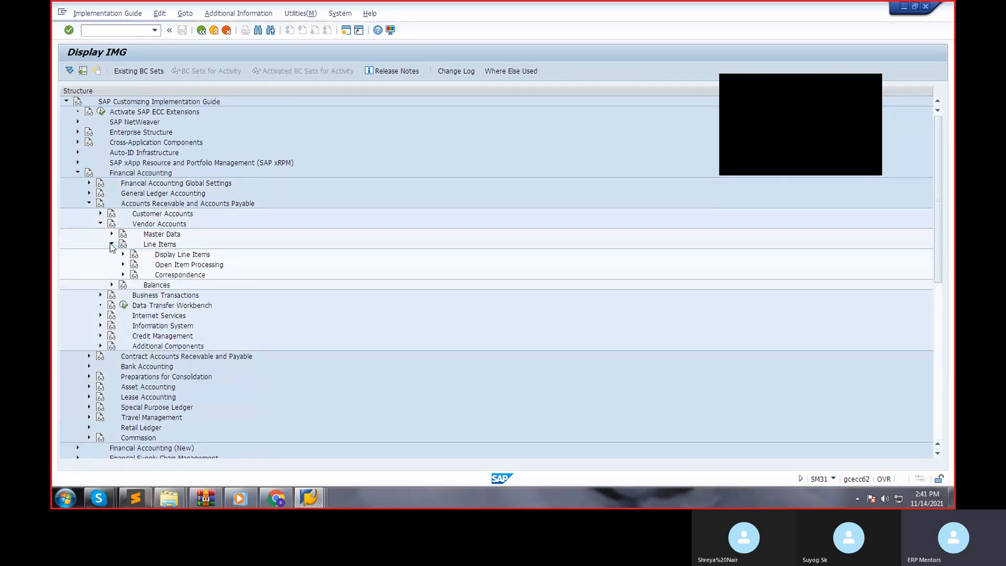
pyautogui.click(123, 264)
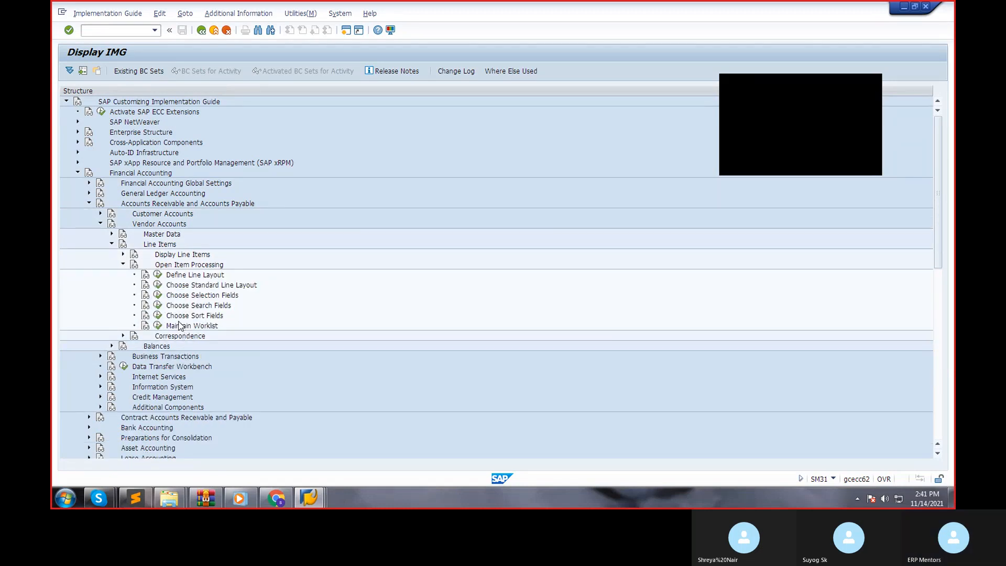
pyautogui.click(123, 264)
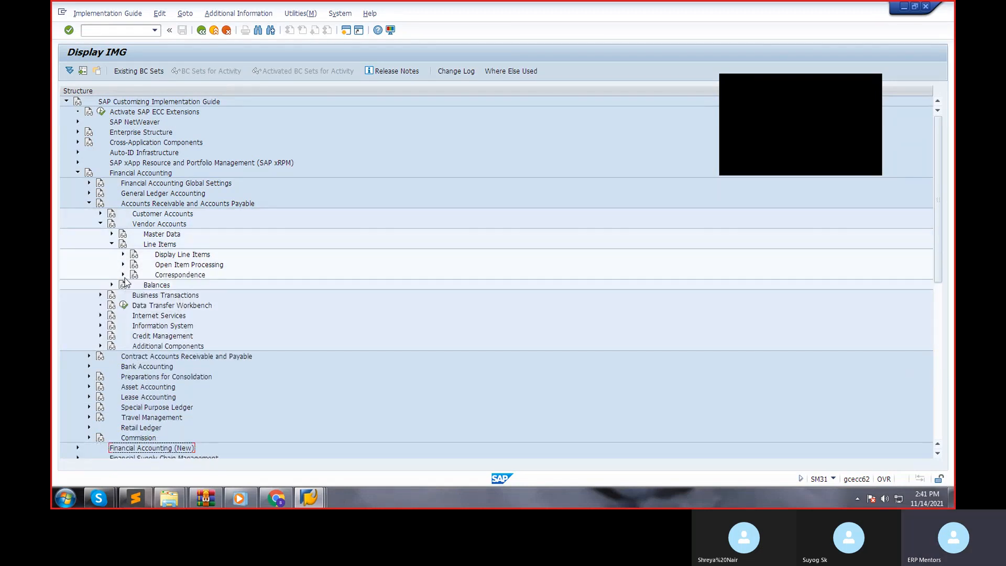
pyautogui.click(123, 275)
pyautogui.click(123, 274)
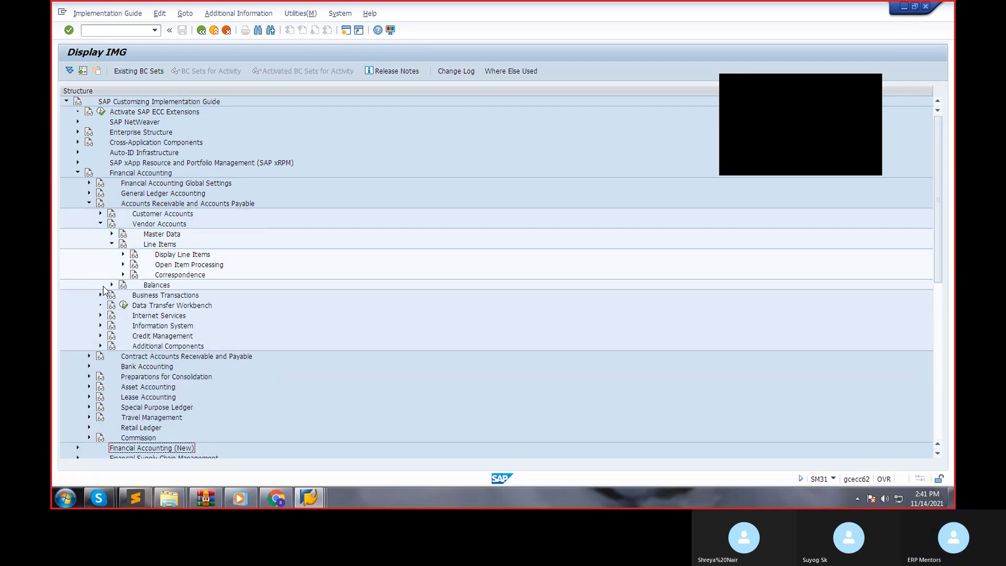
pyautogui.click(112, 285)
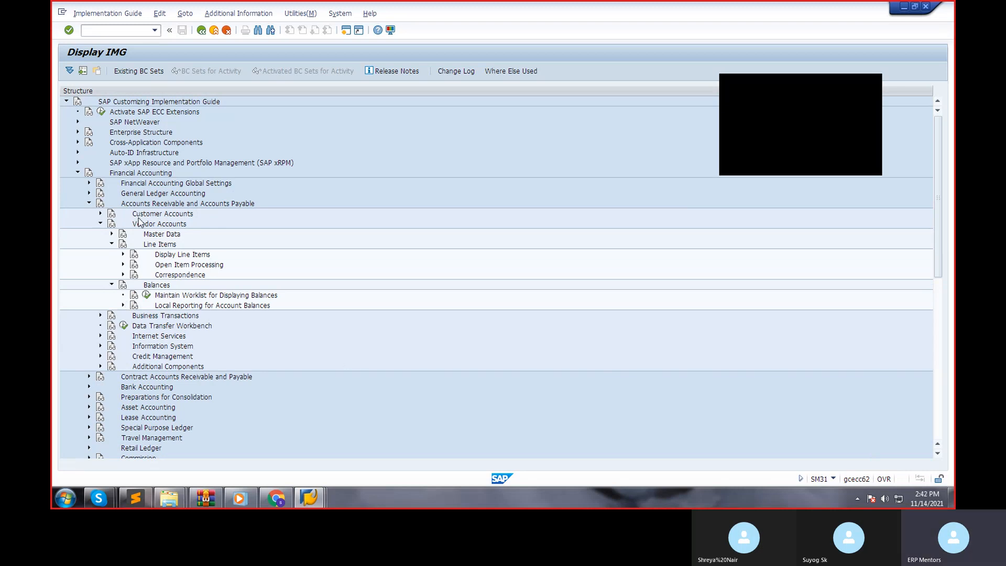
# Open Define Tolerance Groups for G/L Accounts from General Ledger Accounting's Business Transactions, under Open Item Clearing and Clearing Differences.
pyautogui.click(89, 193)
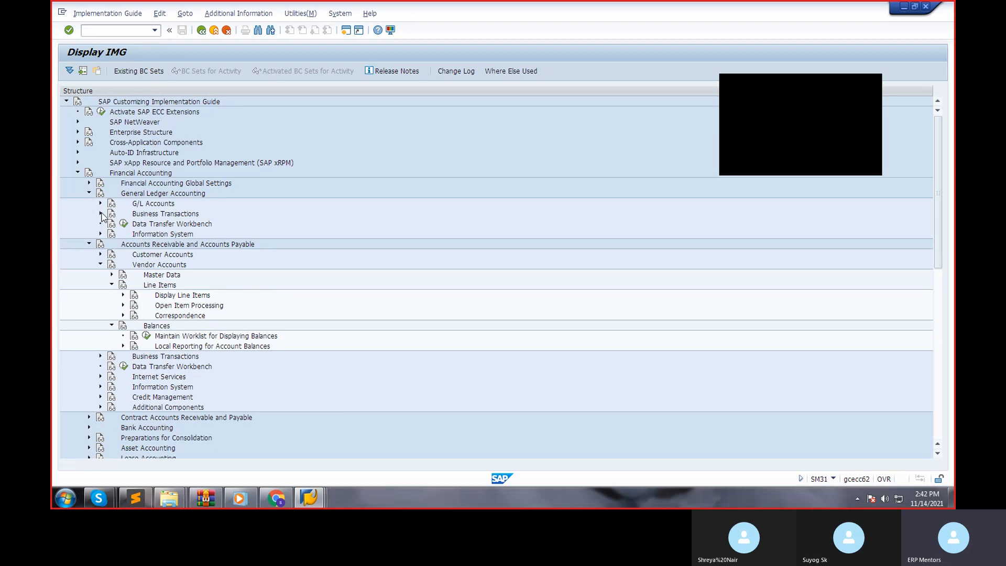
pyautogui.click(101, 215)
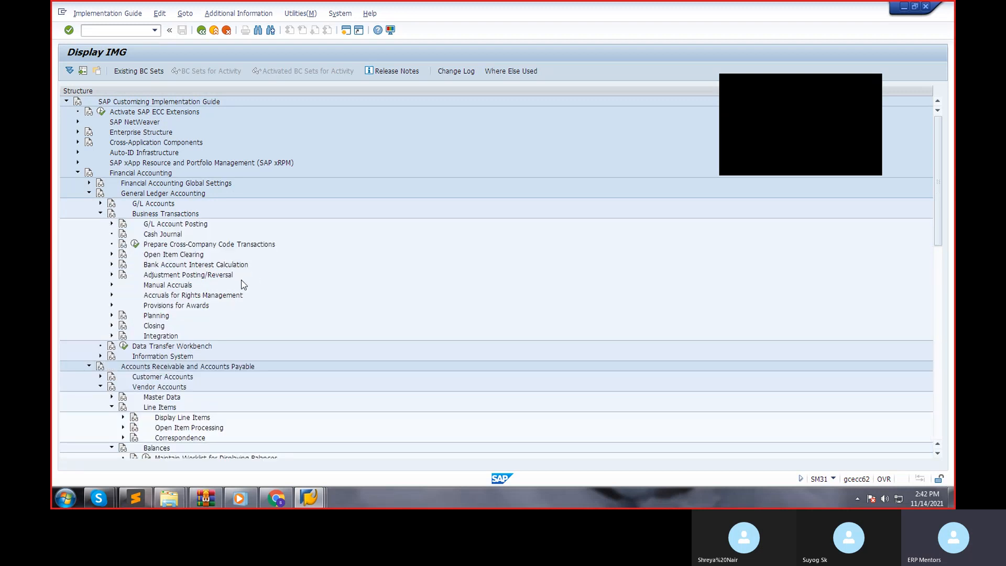
pyautogui.click(112, 255)
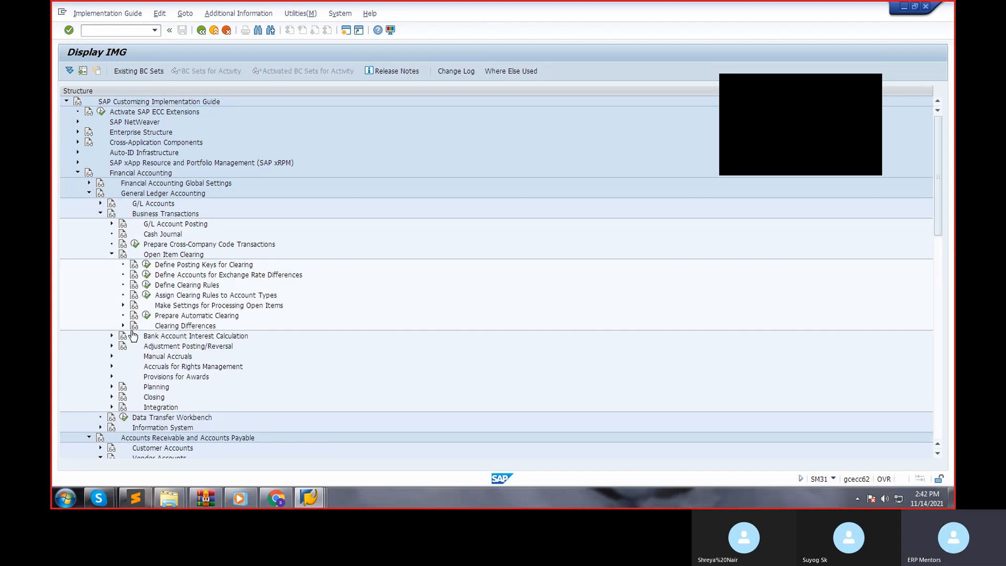
pyautogui.click(122, 326)
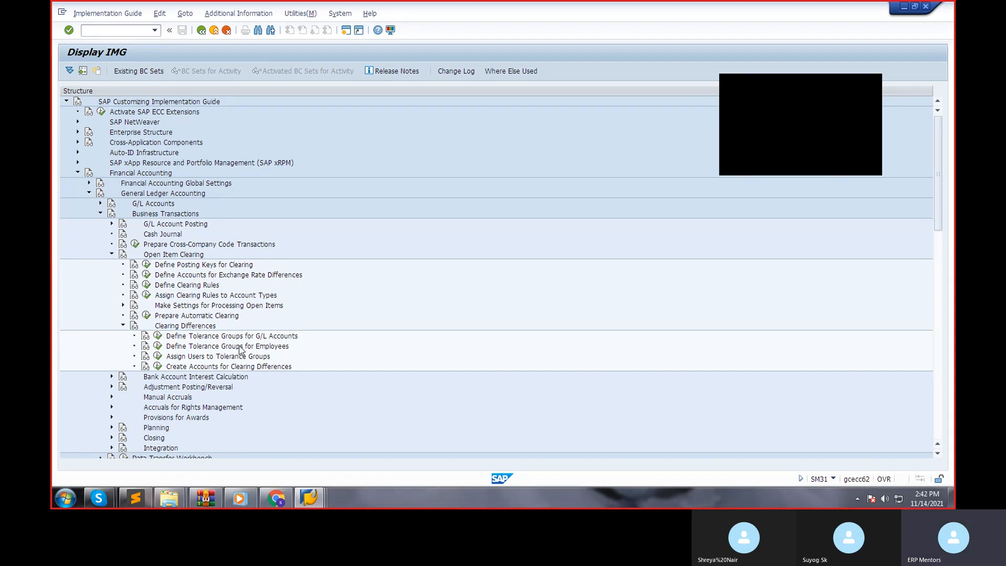
pyautogui.click(240, 339)
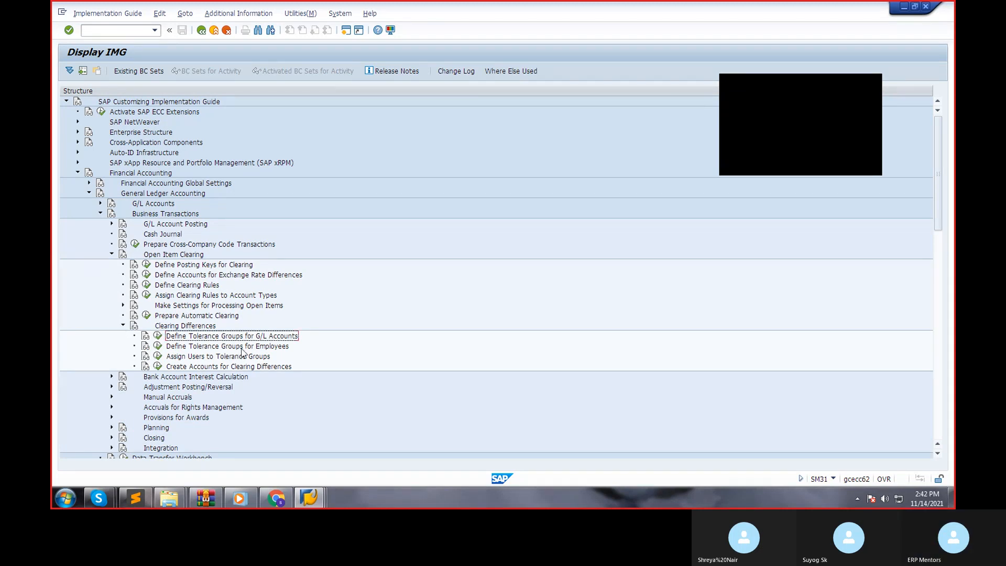
pyautogui.click(157, 336)
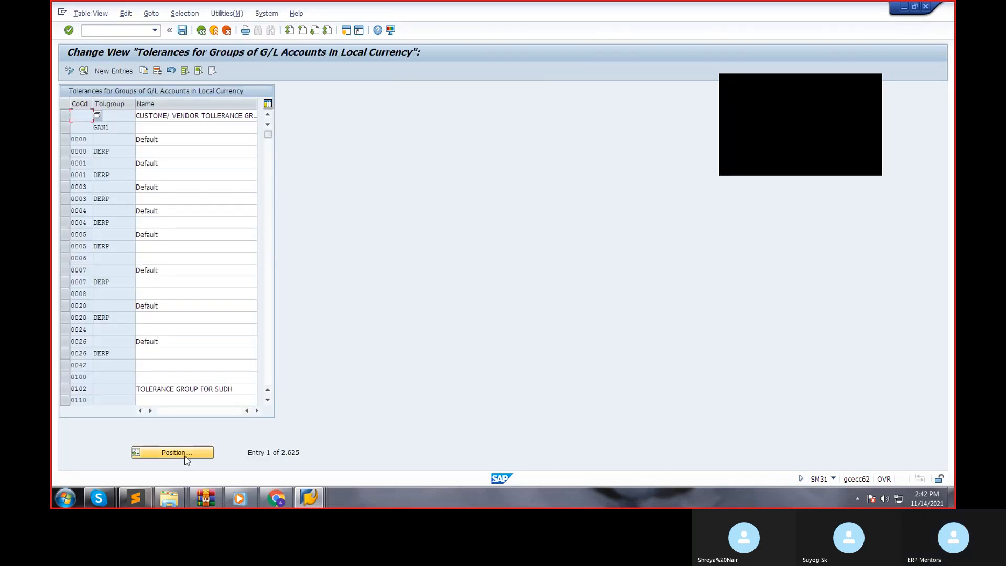
# Look for an existing company code S900 entry in the list of G/L account tolerance groups.
pyautogui.click(176, 453)
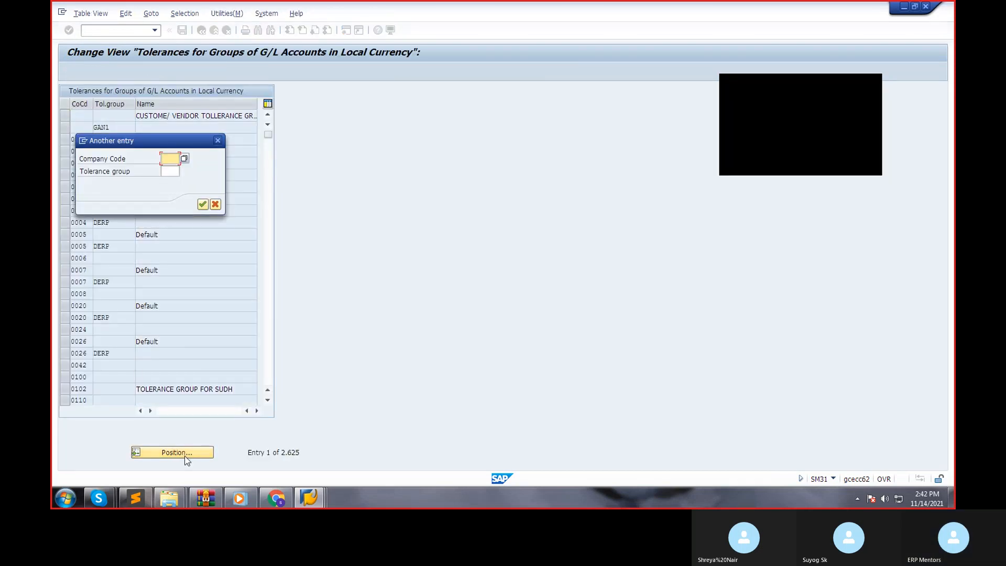
pyautogui.write('S90')
pyautogui.press('Return')
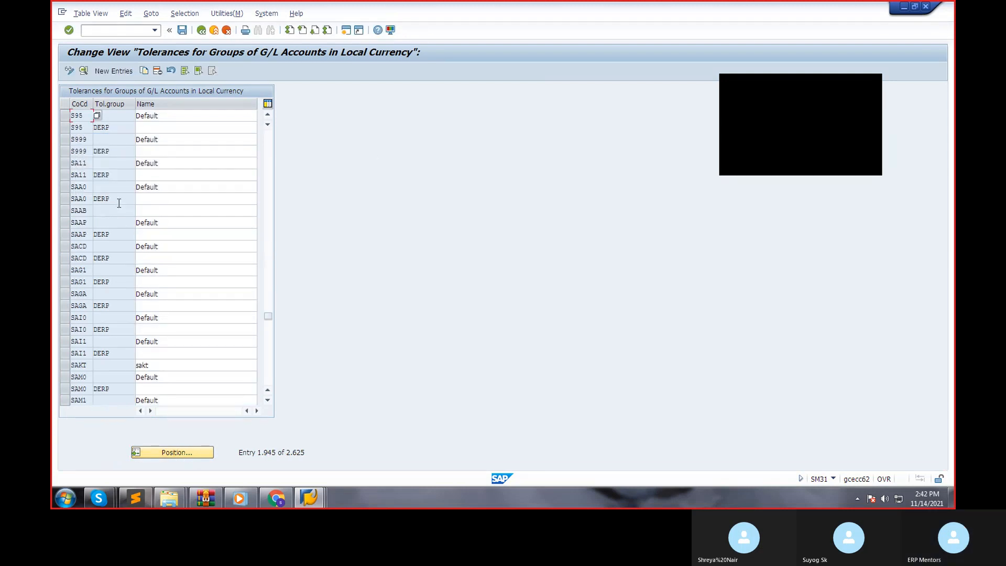
pyautogui.scroll(-1, 136, 246)
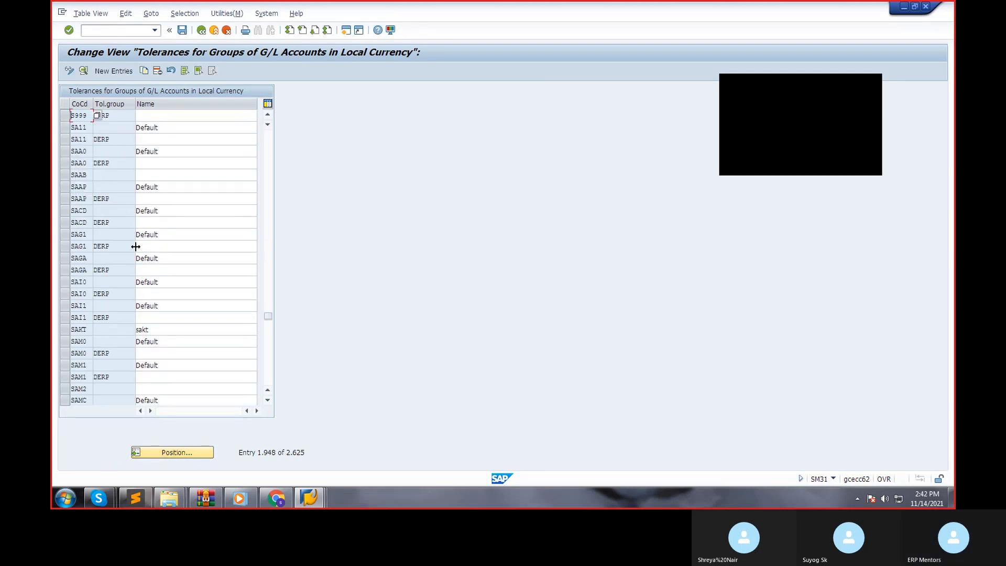
pyautogui.click(192, 455)
pyautogui.click(175, 168)
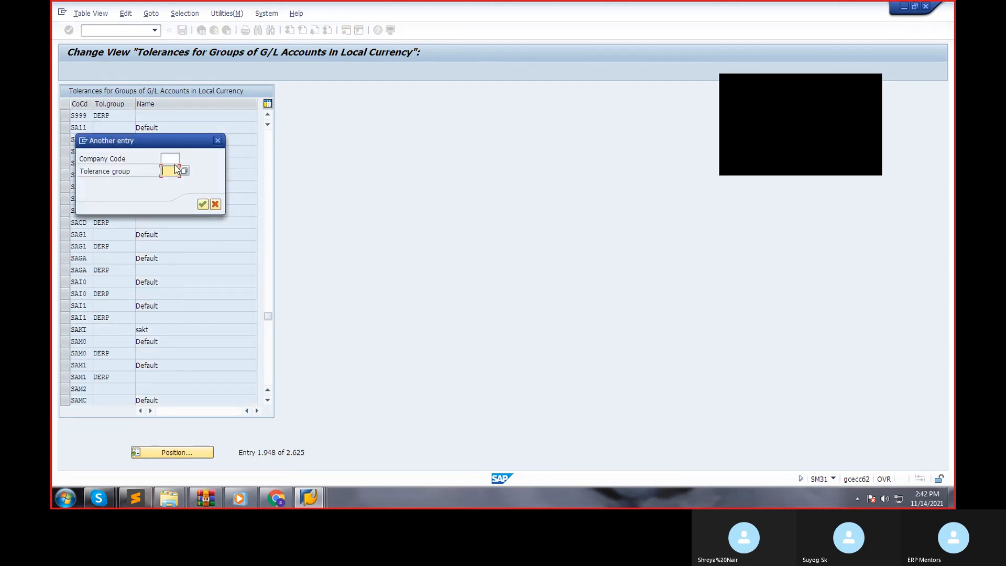
pyautogui.click(175, 159)
pyautogui.write('S950')
pyautogui.press('Return')
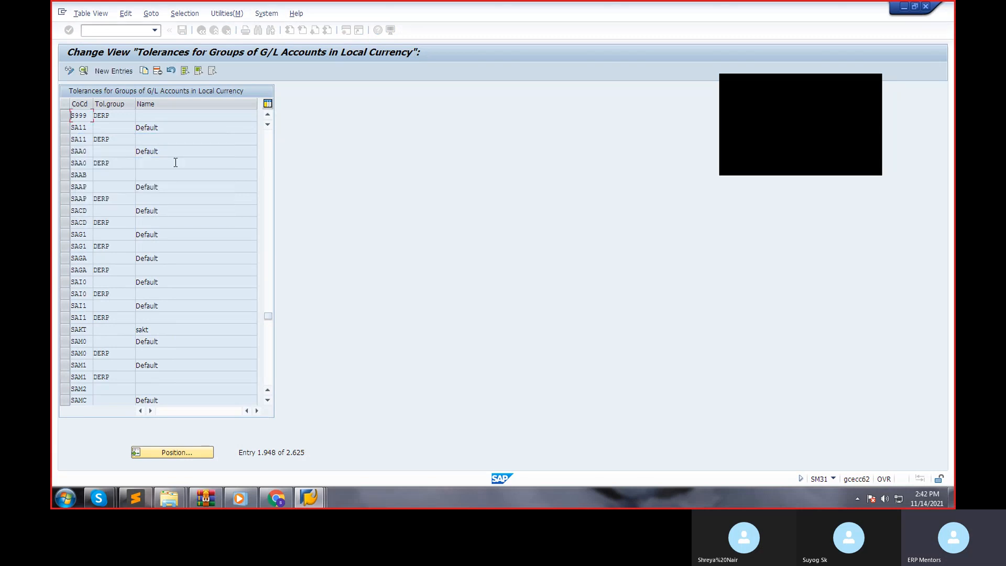
# Create a G/L tolerance entry for company code S900 with a blank tolerance group, setting debit and credit postings to 30 and 1% each.
pyautogui.click(124, 71)
pyautogui.write('S900')
pyautogui.press('Tab')
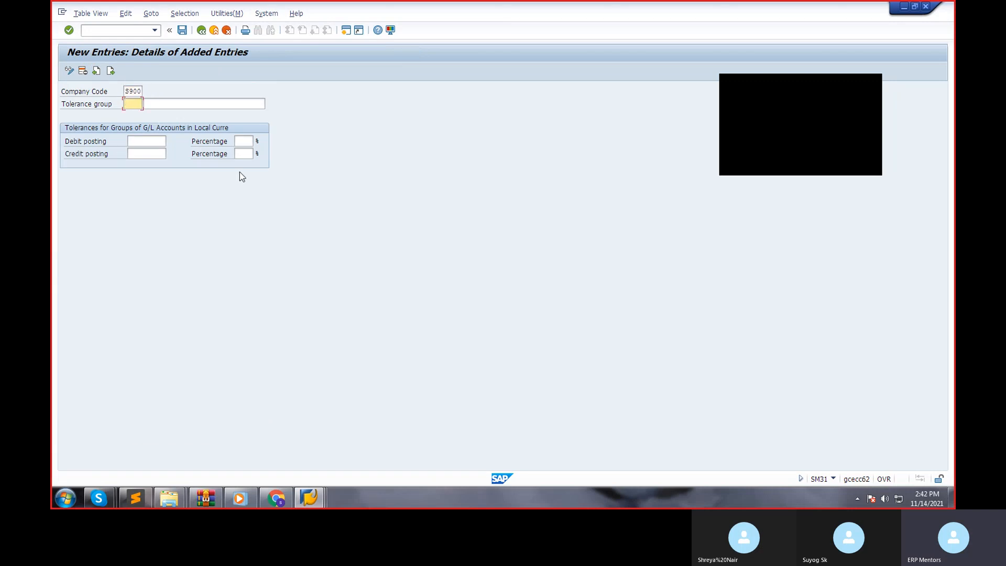
pyautogui.press('Tab')
pyautogui.press('Tab')
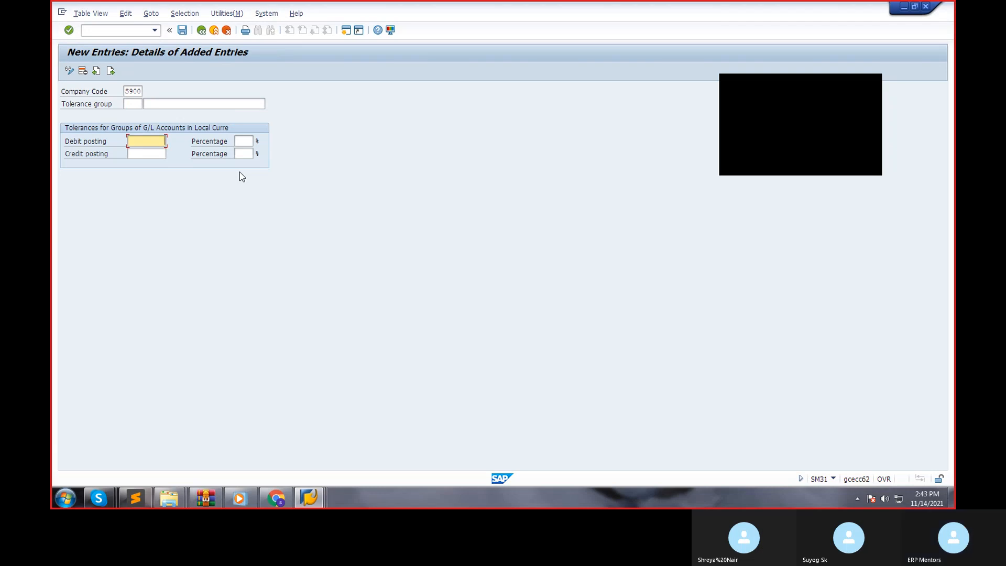
pyautogui.write('30')
pyautogui.press('Tab')
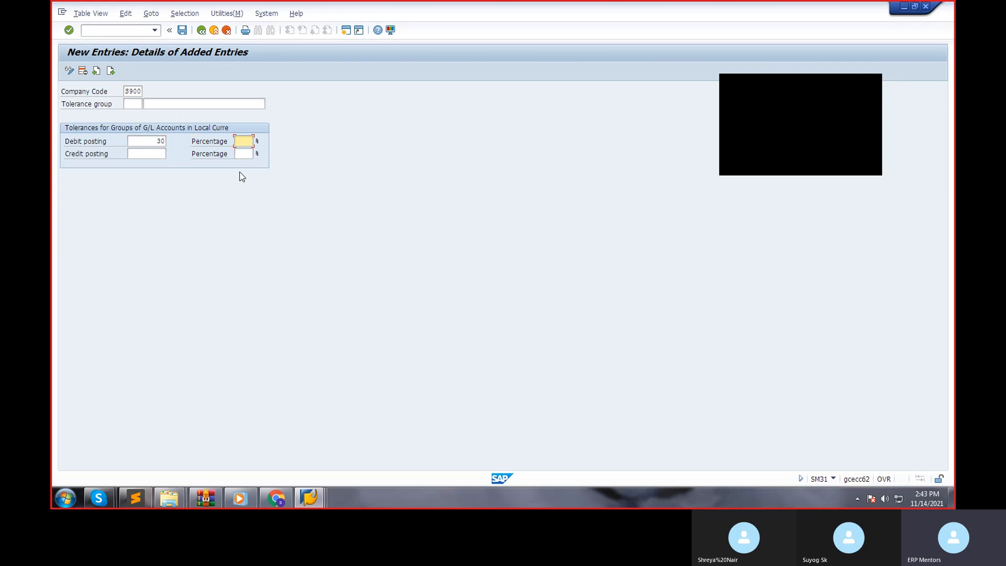
pyautogui.write('1')
pyautogui.press('Tab')
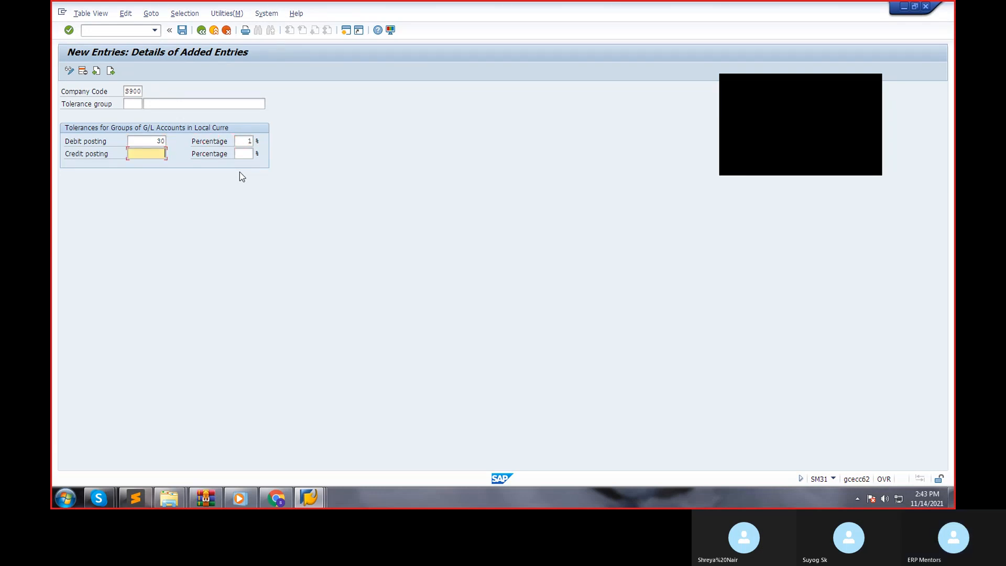
pyautogui.write('30')
pyautogui.press('Tab')
pyautogui.write('1')
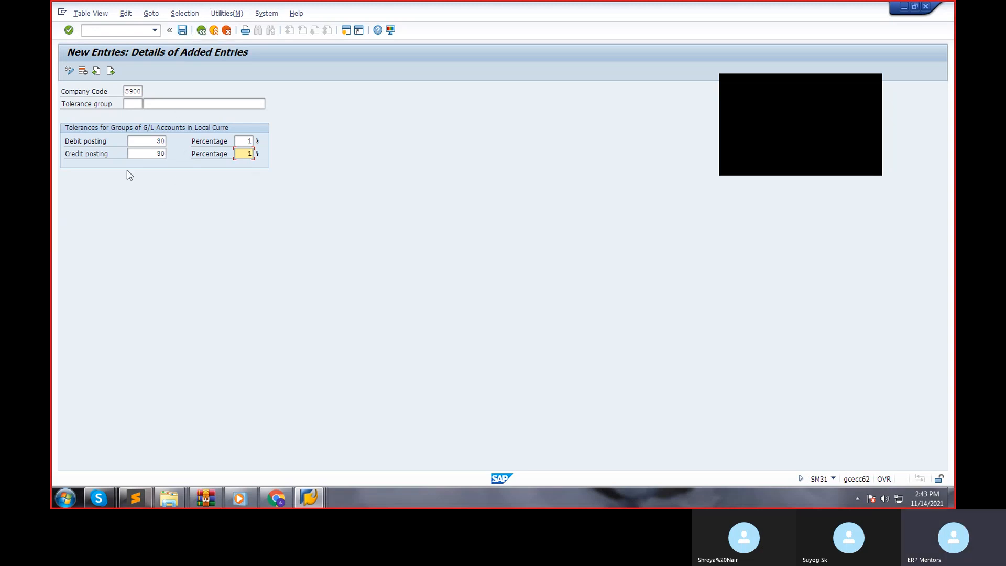
# Save the S900 tolerance entry under the proposed MM customizing request and return to the list of tolerance groups.
pyautogui.click(182, 30)
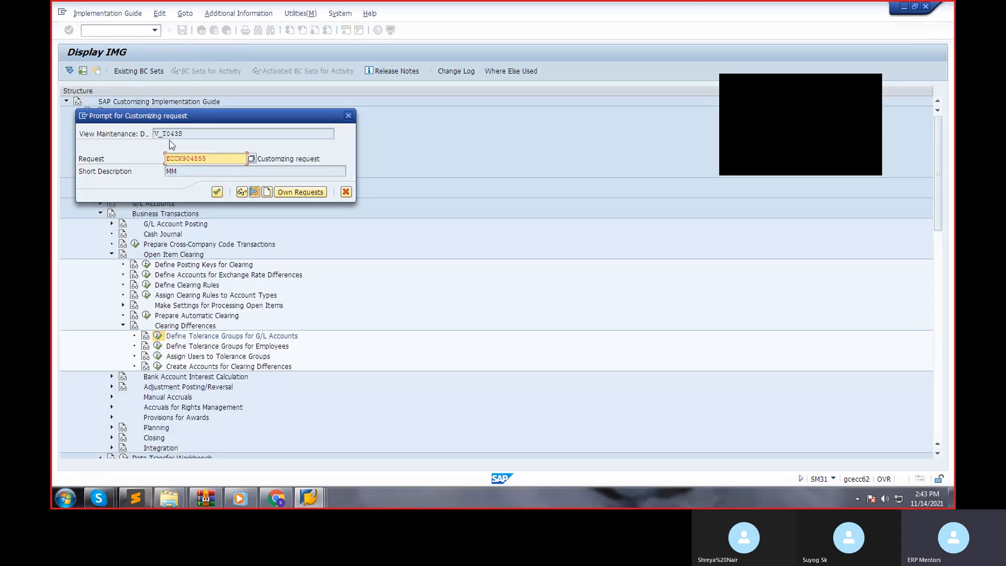
pyautogui.moveTo(183, 133); pyautogui.dragTo(134, 130)
pyautogui.moveTo(210, 132); pyautogui.dragTo(155, 135)
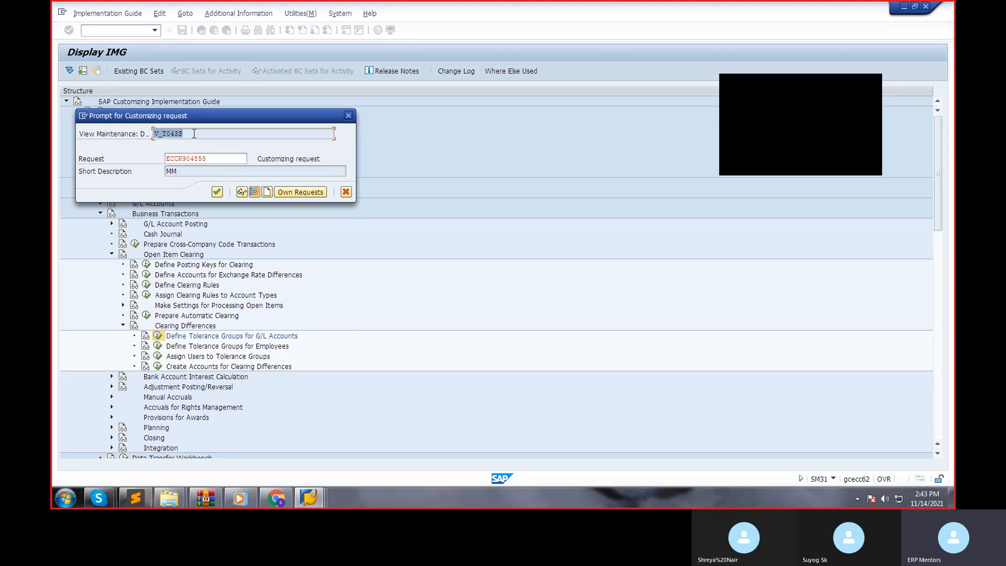
pyautogui.click(276, 498)
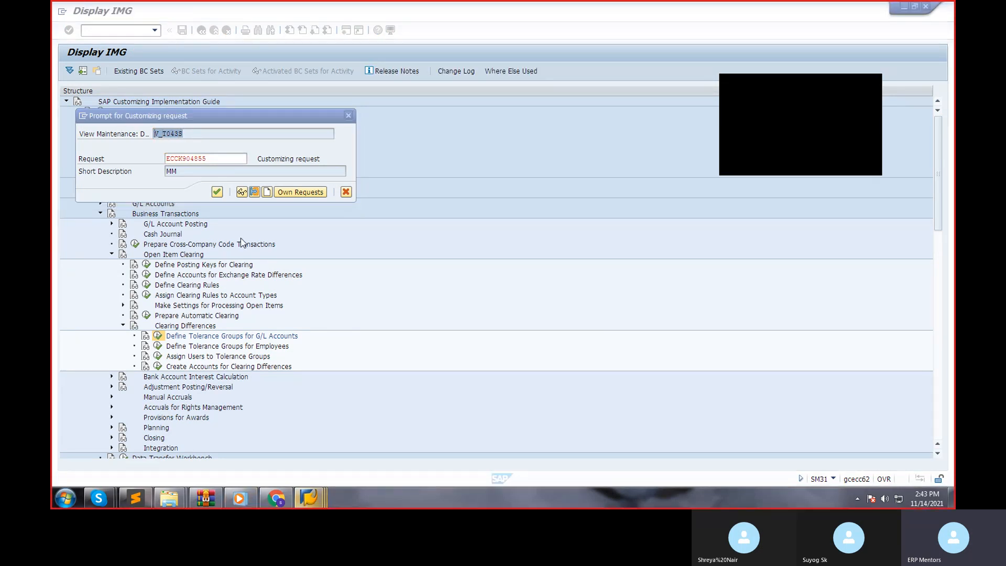
pyautogui.click(218, 193)
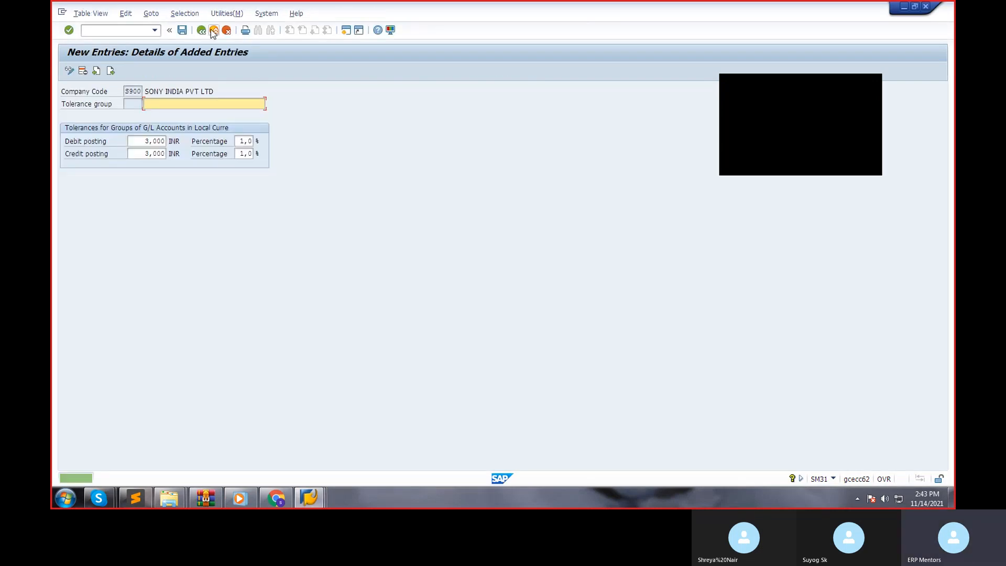
pyautogui.click(204, 31)
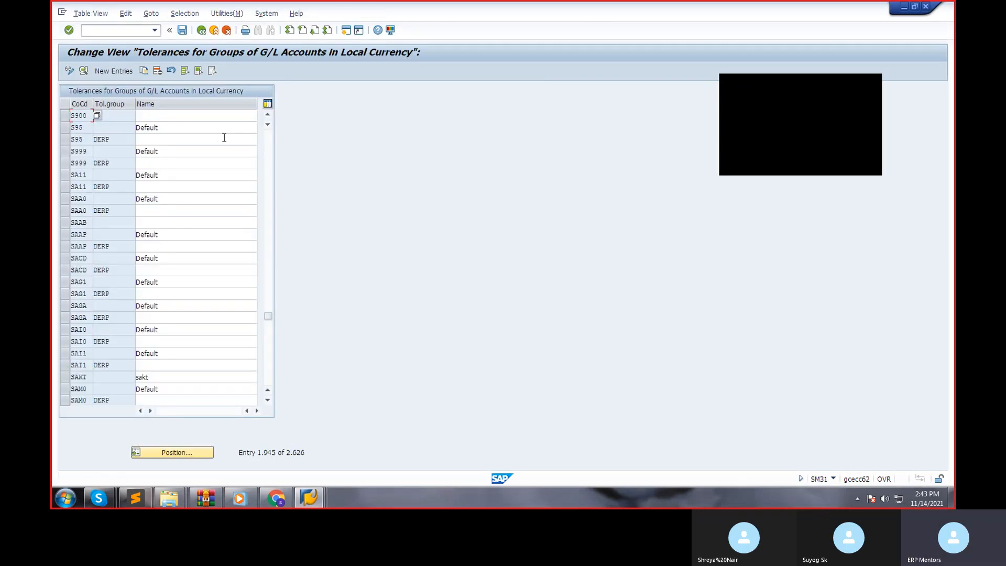
# Return to the implementation guide and try to open Define Tolerance Groups for Employees, declining to display the locked data.
pyautogui.click(202, 32)
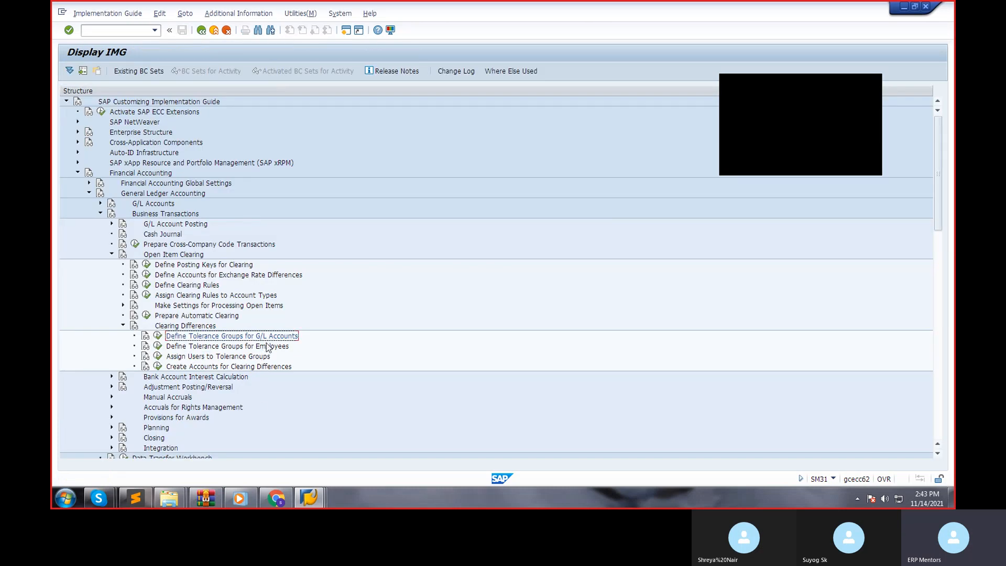
pyautogui.click(158, 345)
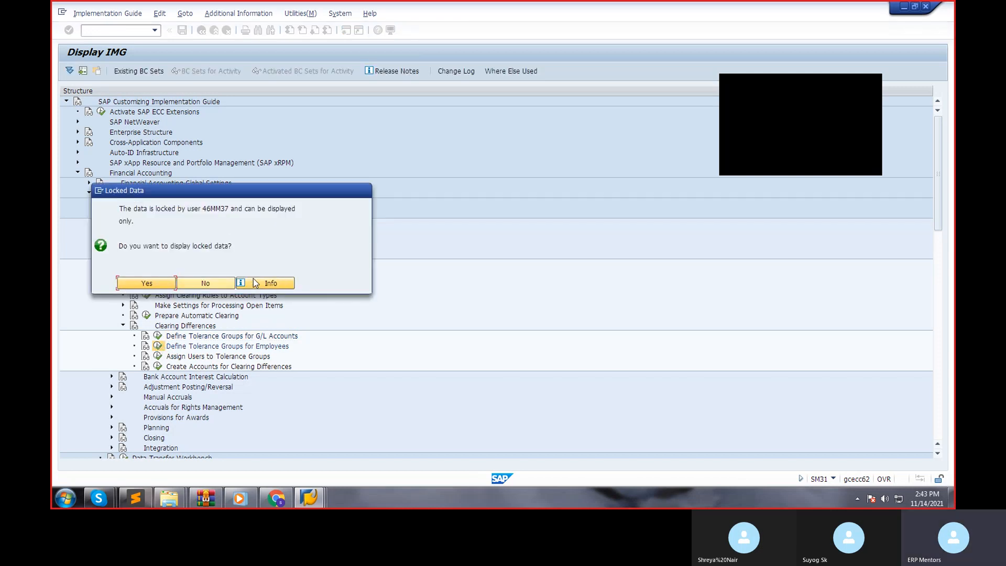
pyautogui.click(219, 282)
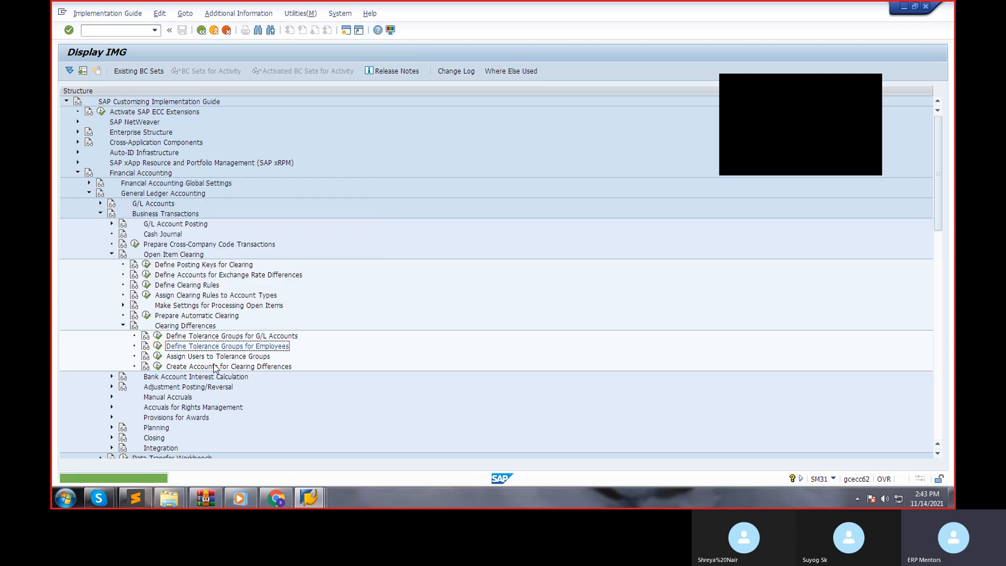
# Open Define Tolerances for Customers/Vendors from the Accounts Receivable and Accounts Payable Business Transactions, under Open Item Clearing and Clearing Differences.
pyautogui.scroll(-2, 264, 309)
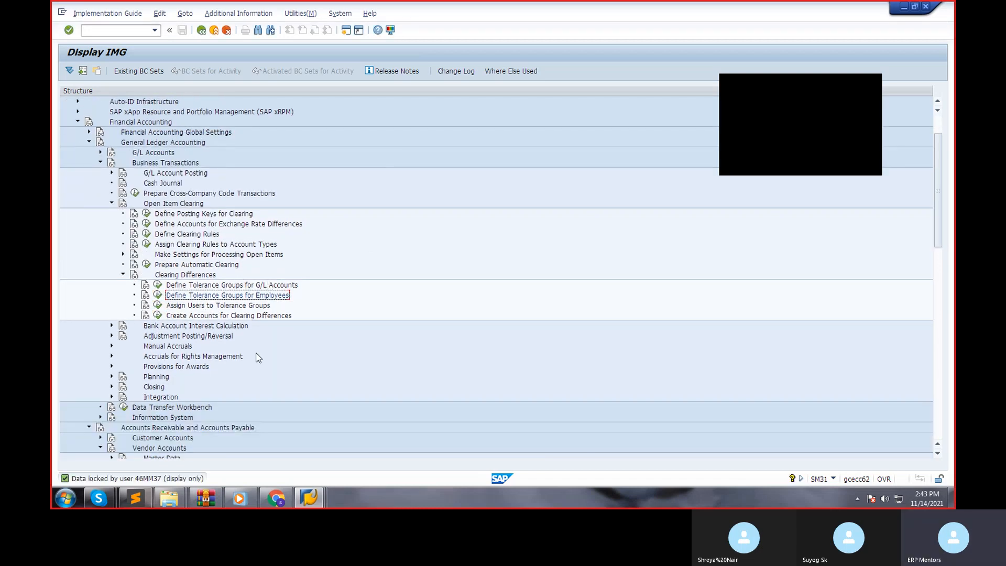
pyautogui.scroll(-4, 257, 358)
pyautogui.scroll(-5, 257, 357)
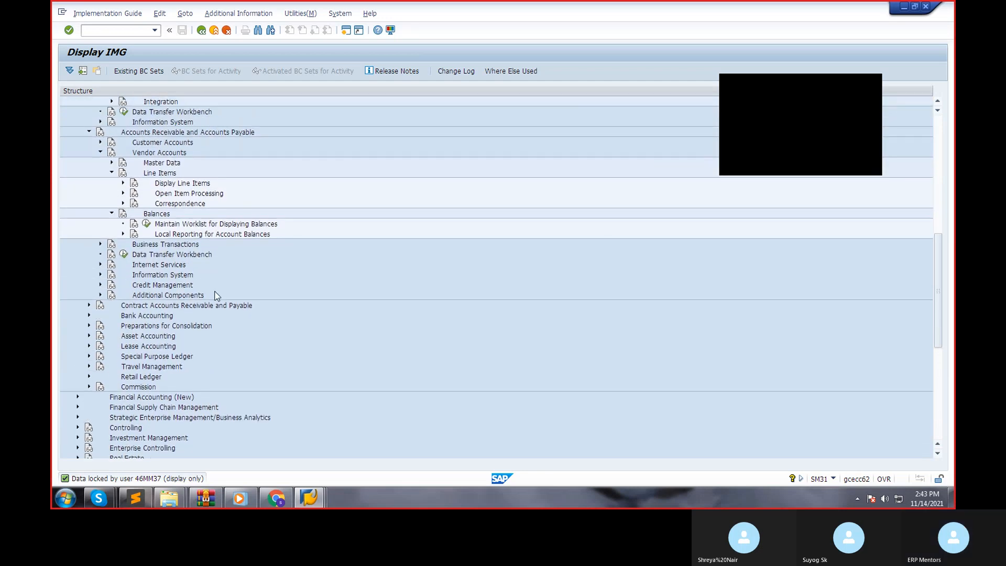
pyautogui.click(124, 193)
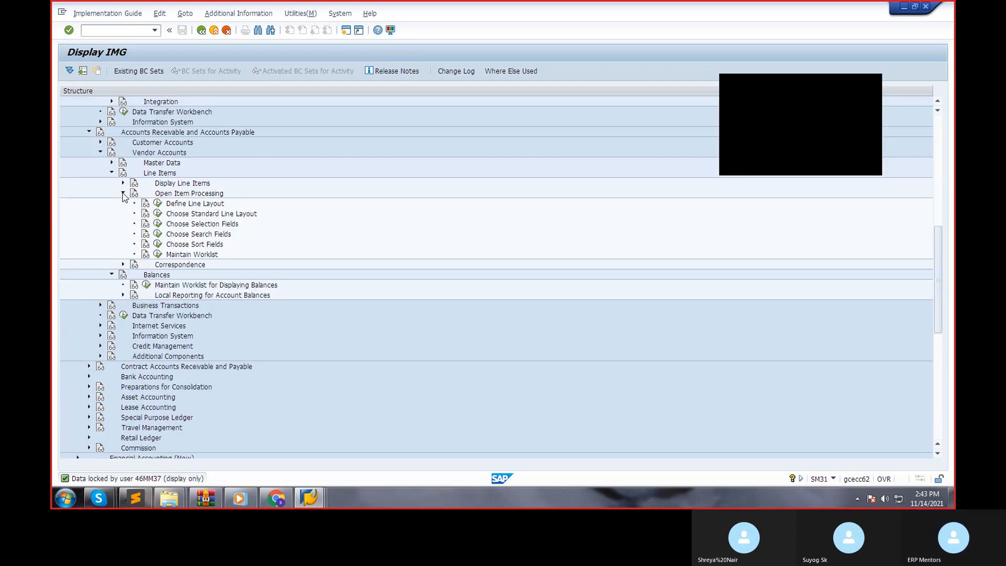
pyautogui.click(123, 194)
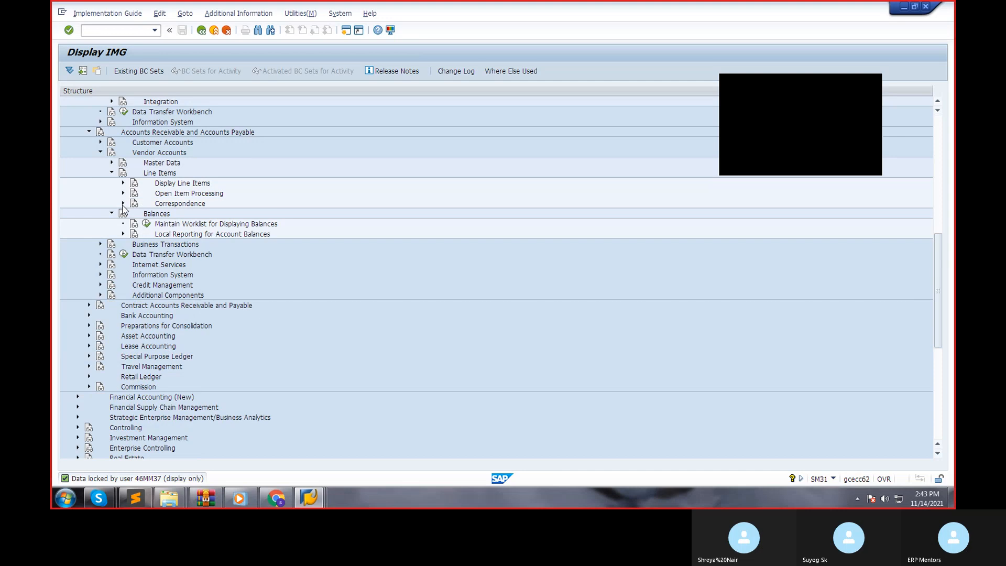
pyautogui.click(100, 244)
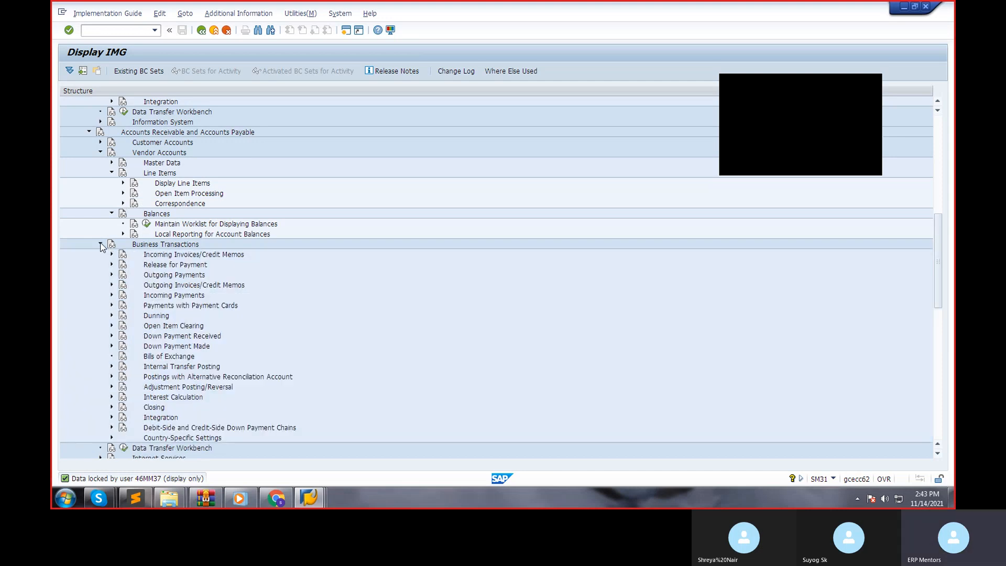
pyautogui.click(112, 325)
pyautogui.scroll(-2, 188, 369)
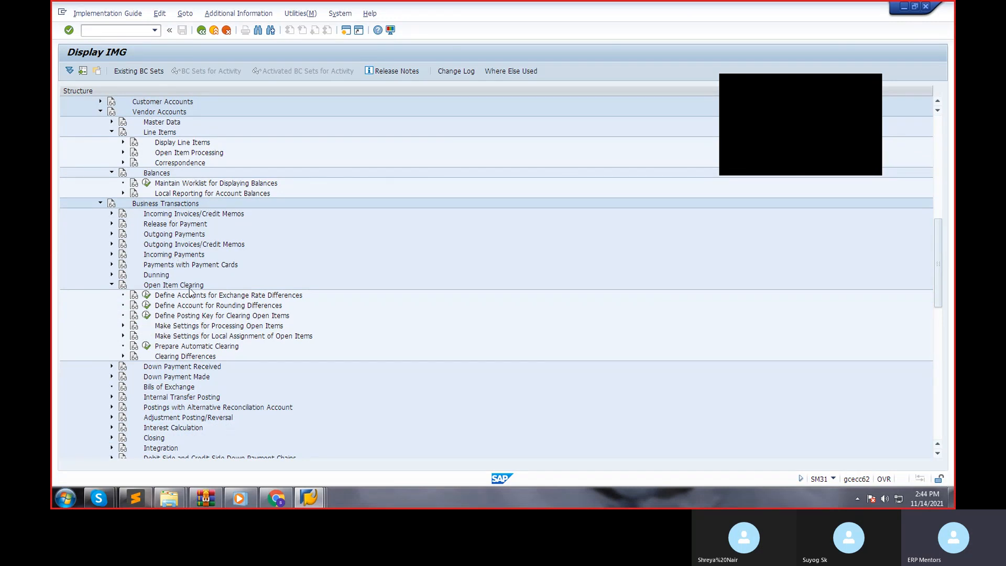
pyautogui.click(124, 356)
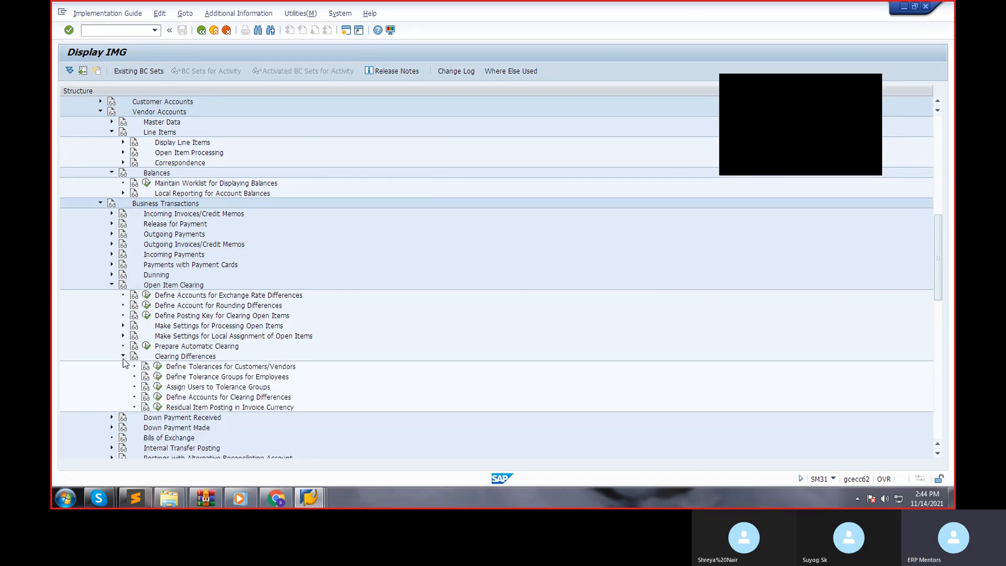
pyautogui.click(158, 367)
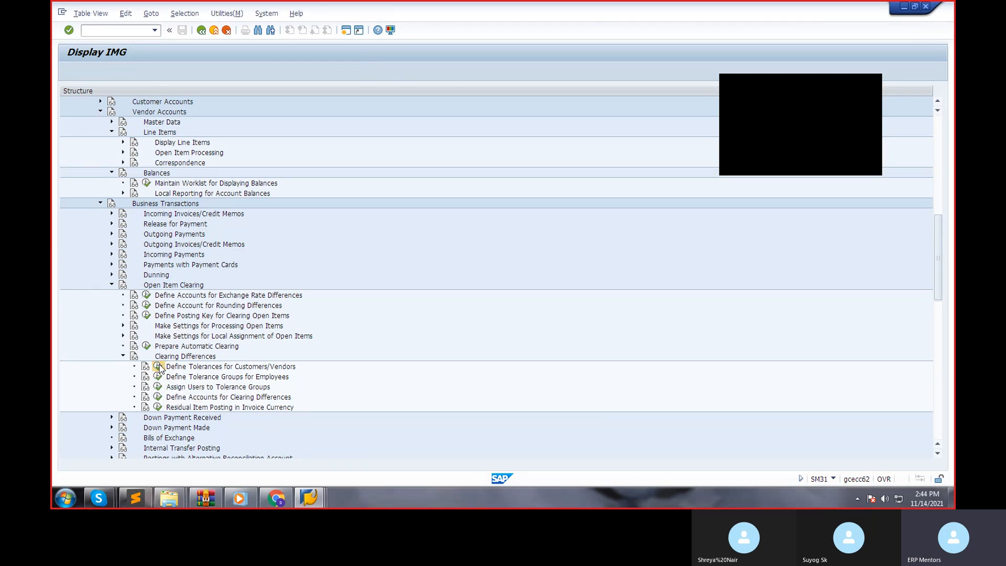
# Check the system status information for the transaction code of the customer/vendor tolerances view.
pyautogui.click(832, 477)
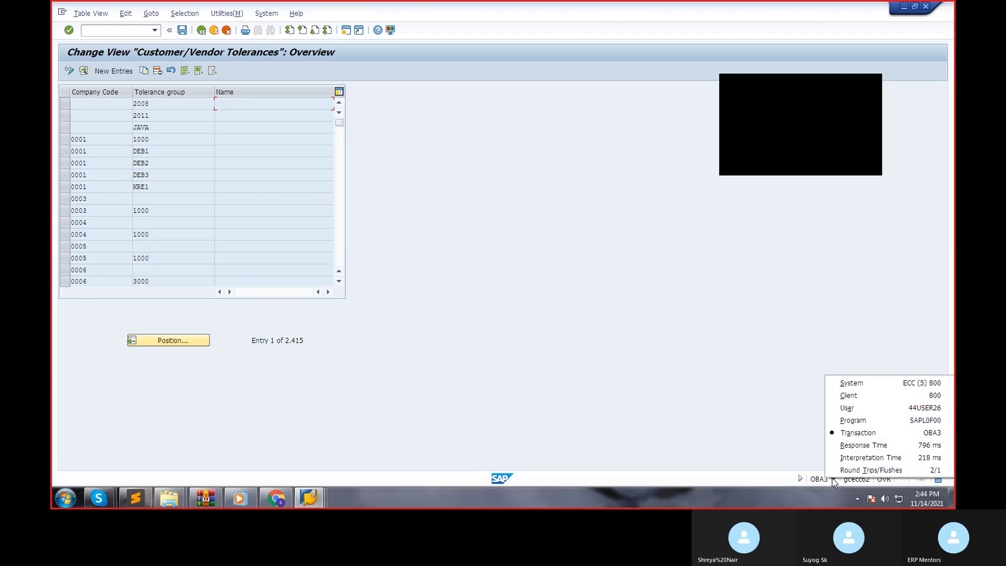
pyautogui.click(854, 429)
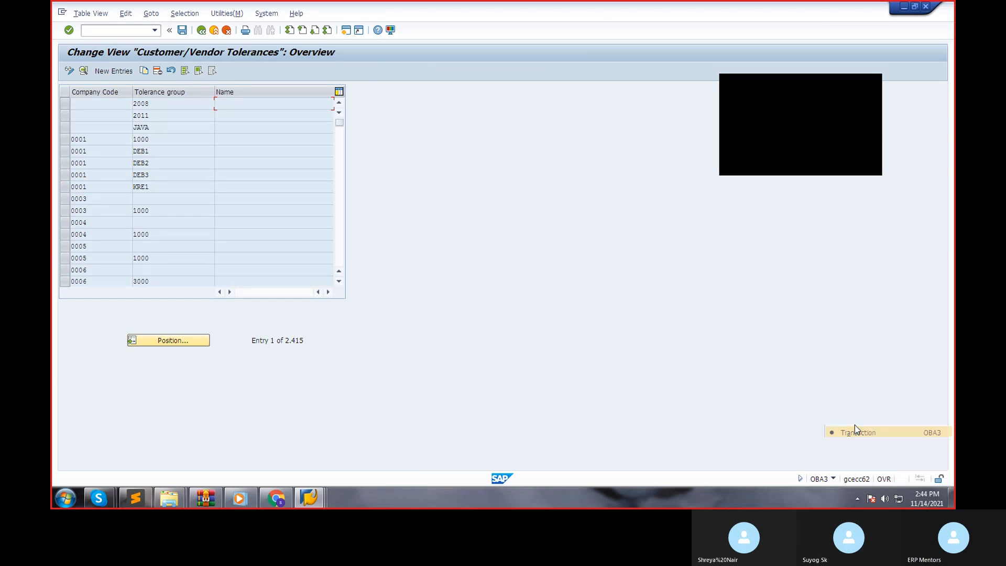
pyautogui.click(834, 479)
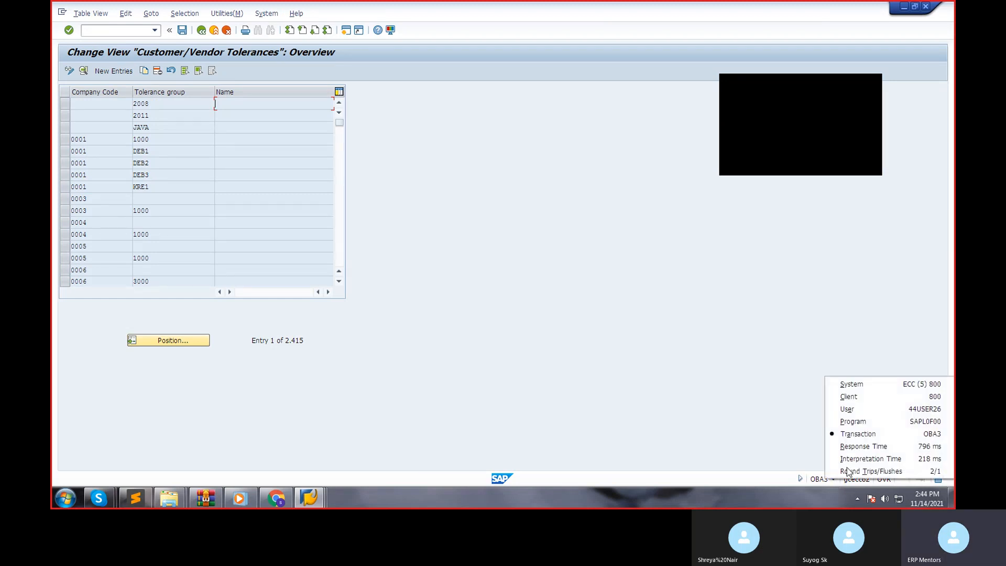
pyautogui.click(862, 435)
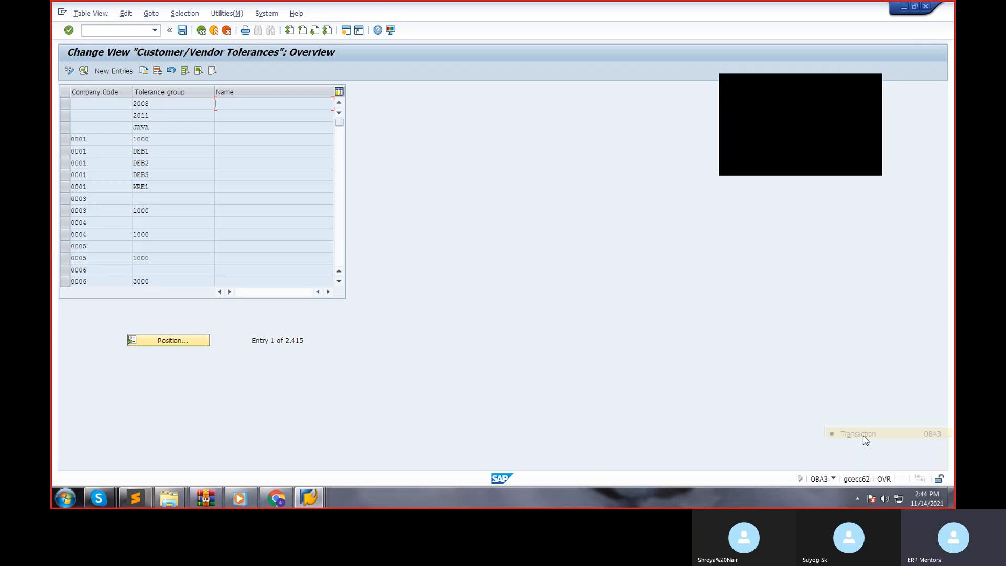
# Create a customer/vendor tolerance entry for company code S900 with a blank tolerance group, permitting gains of 100 and 2% with a discount adjustment of 5.
pyautogui.click(123, 75)
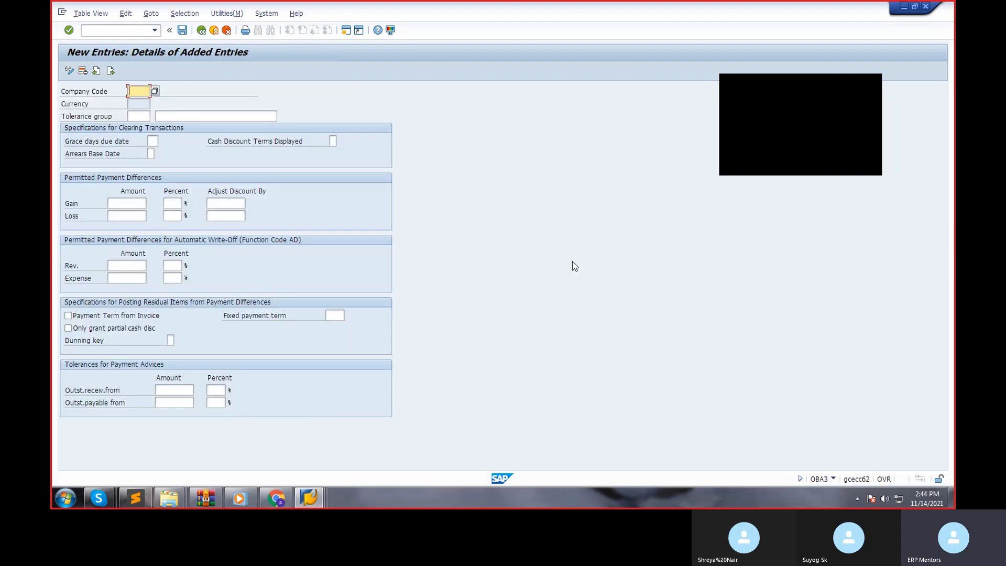
pyautogui.press('Tab')
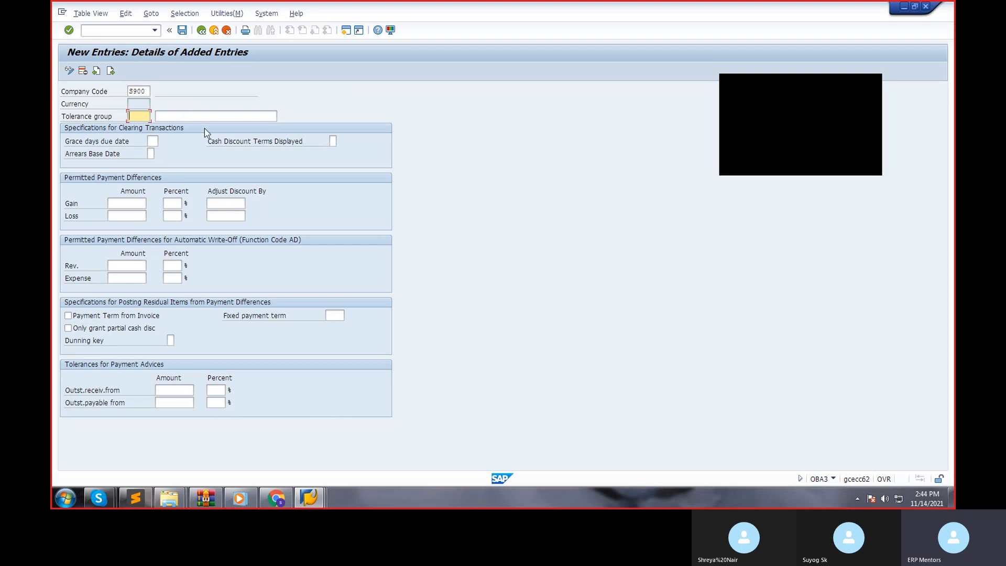
pyautogui.click(123, 204)
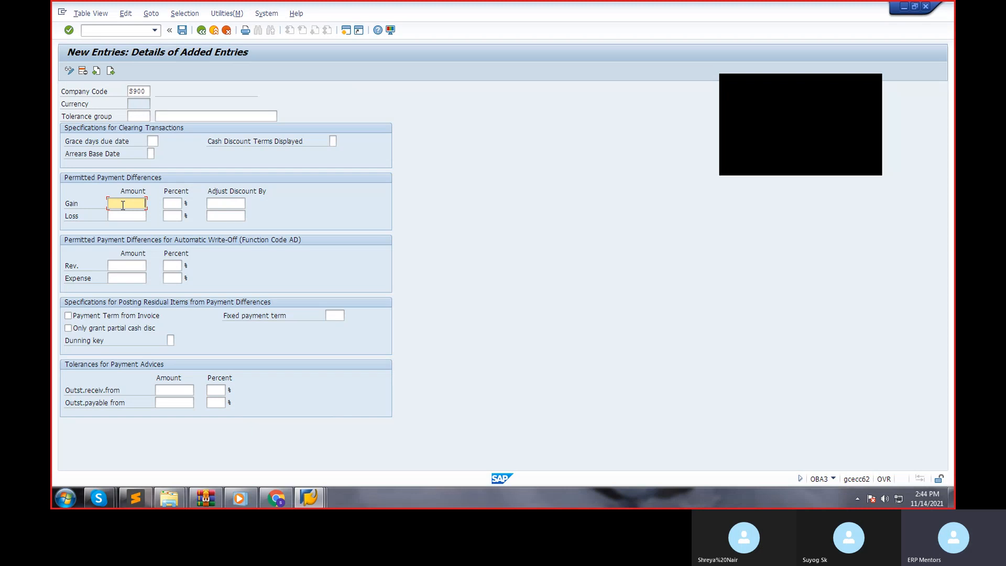
pyautogui.press('Tab')
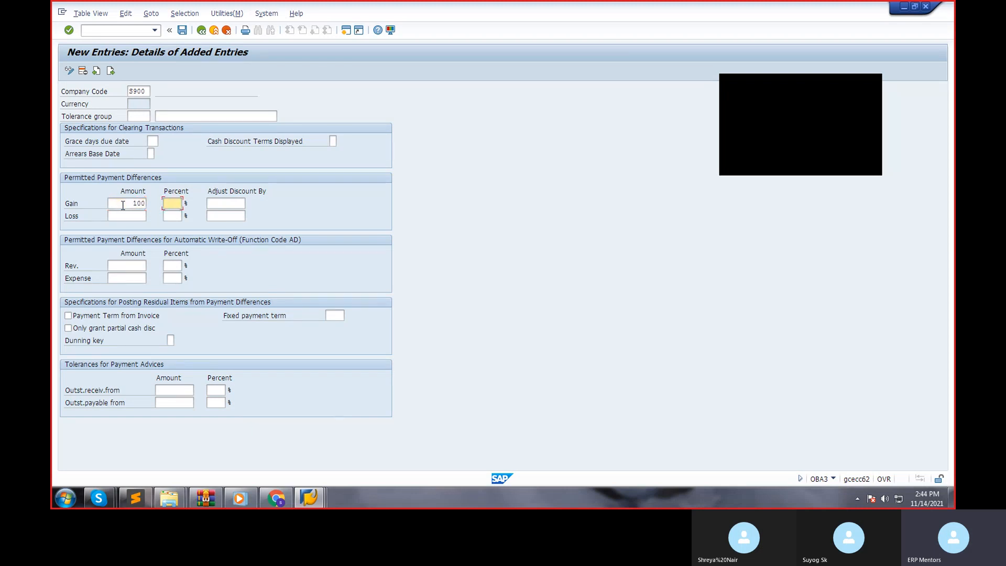
pyautogui.write('2')
pyautogui.press('Tab')
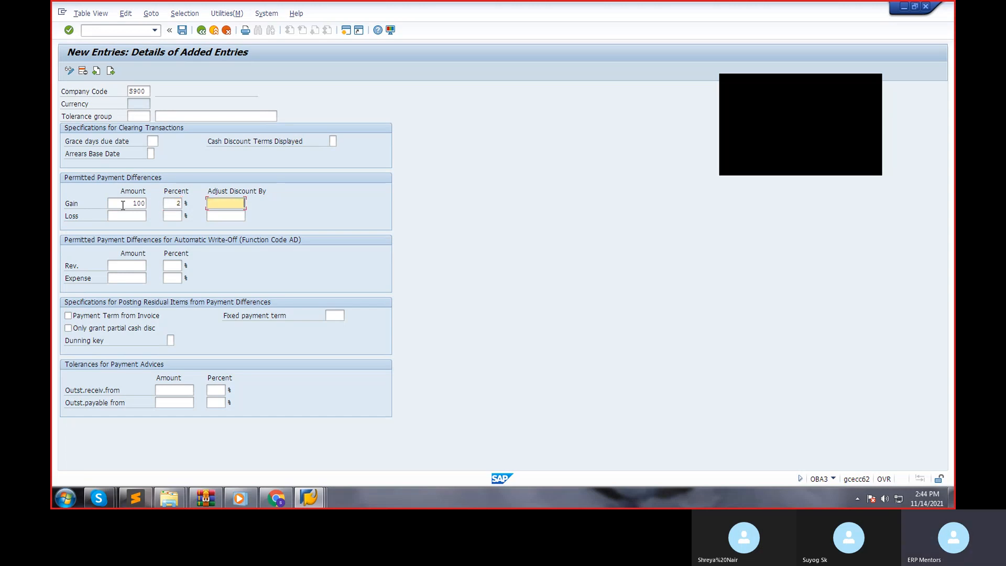
pyautogui.write('5')
# Set the permitted loss differences for S900 to an amount of 100, 2%, and a discount adjustment of 5.
pyautogui.press('Tab')
pyautogui.write('100')
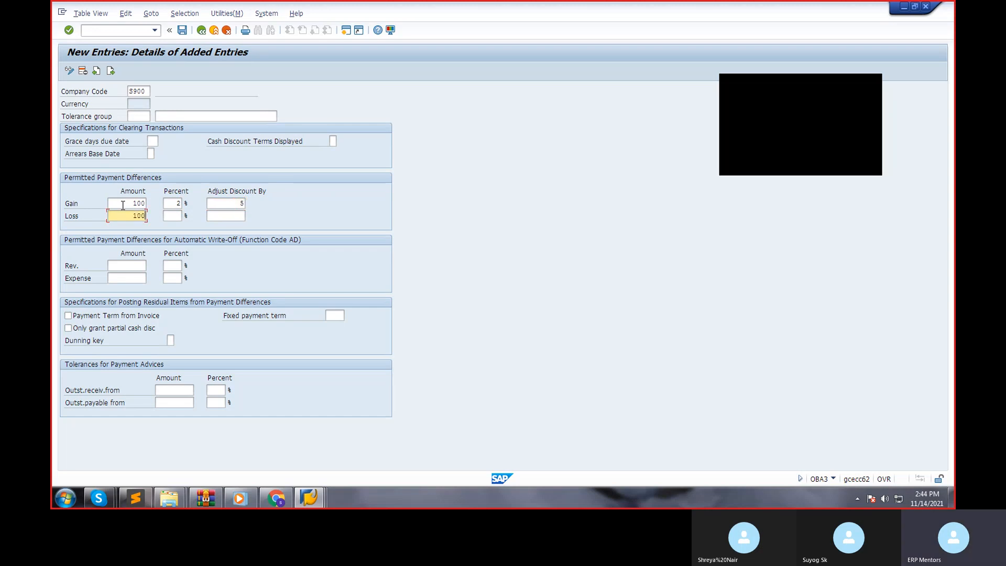
pyautogui.press('Tab')
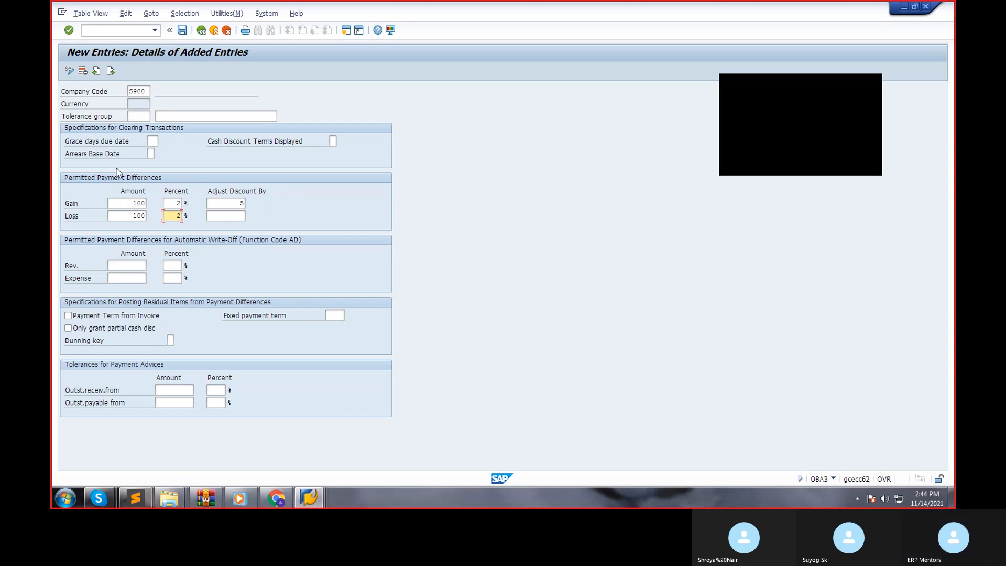
pyautogui.click(241, 212)
pyautogui.write('5')
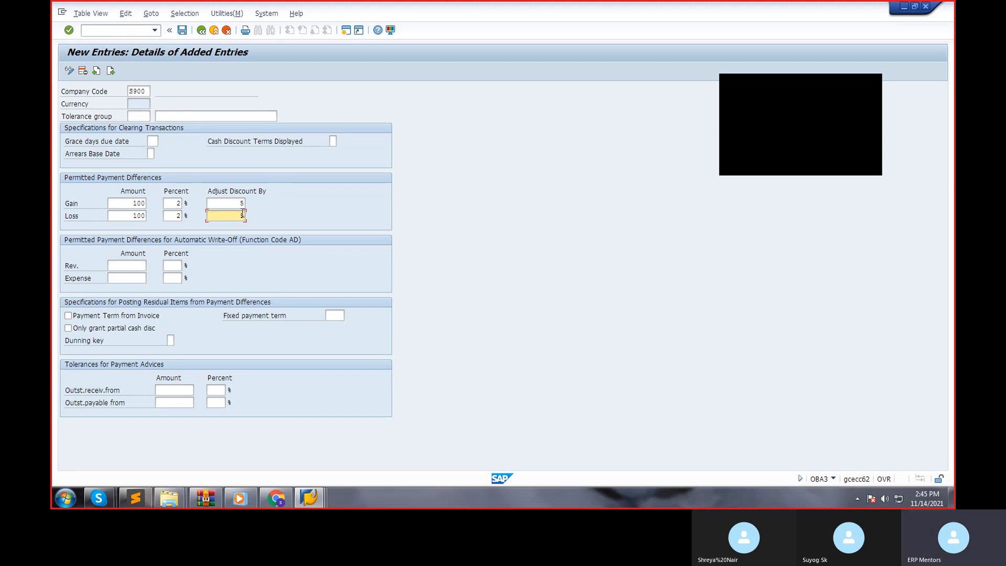
# Save the S900 customer/vendor tolerances under the proposed MM customizing request, leave the tolerance view and dismiss the IMG activities overview.
pyautogui.click(182, 30)
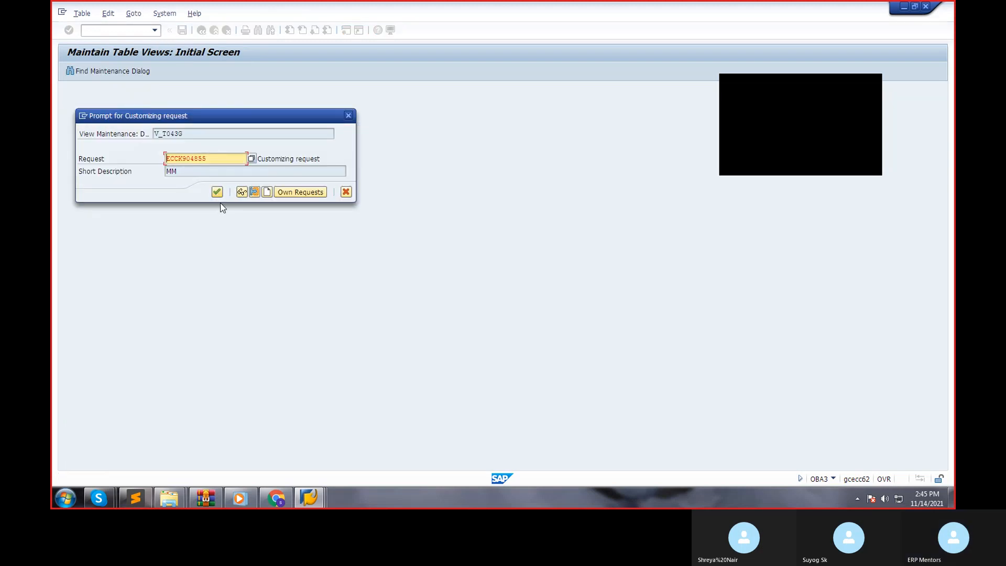
pyautogui.moveTo(203, 129); pyautogui.dragTo(93, 130)
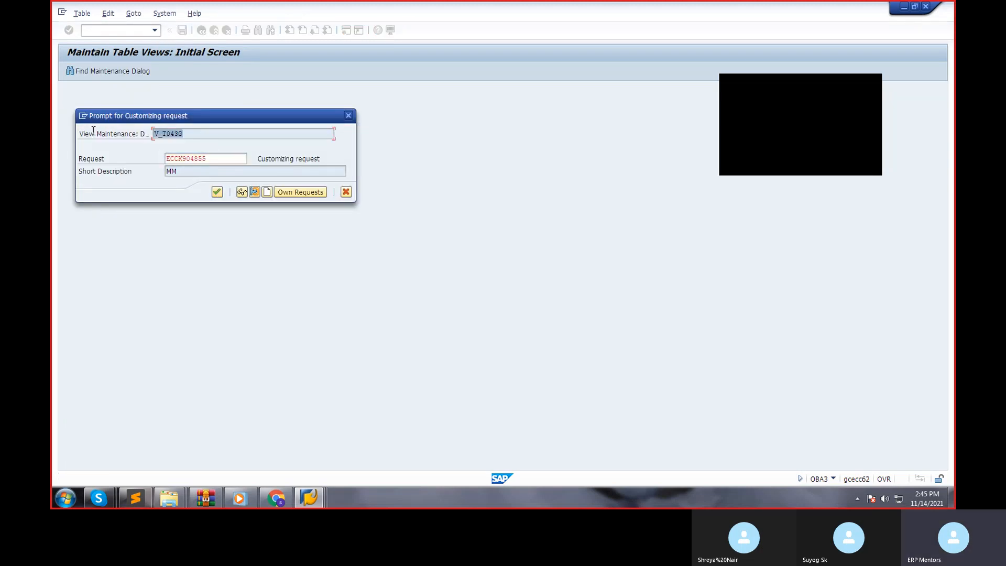
pyautogui.click(181, 132)
pyautogui.click(218, 191)
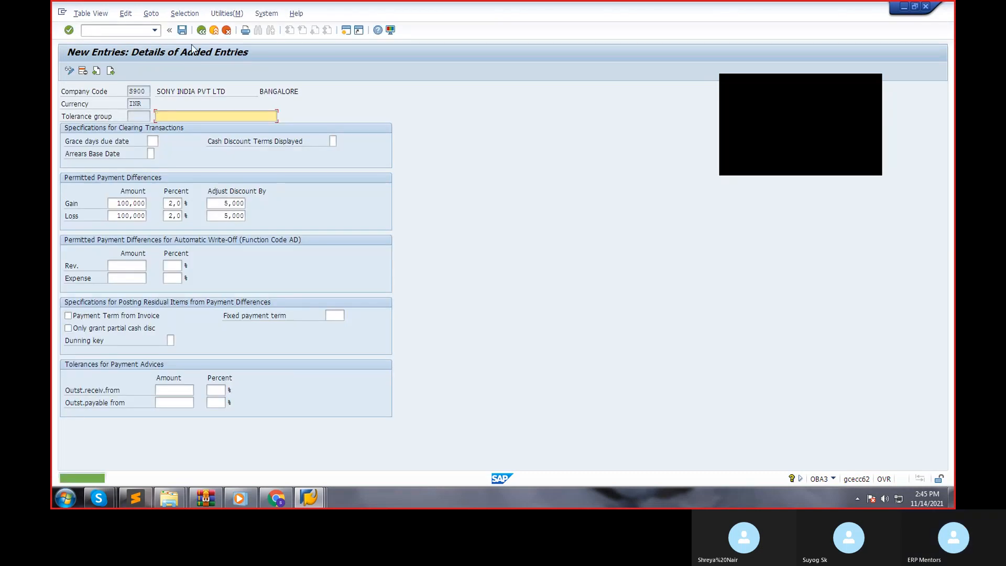
pyautogui.click(201, 30)
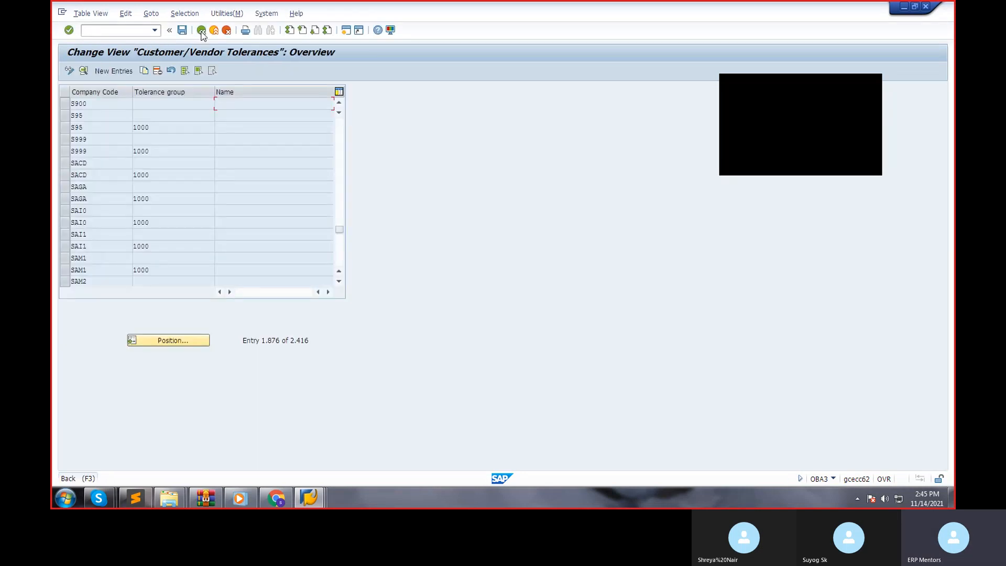
pyautogui.click(201, 31)
pyautogui.click(202, 30)
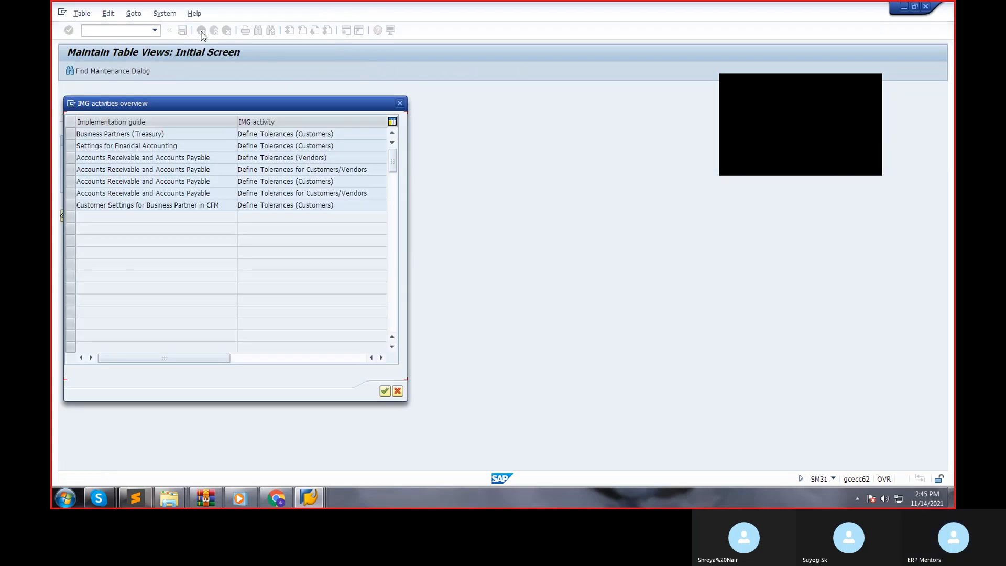
pyautogui.click(400, 103)
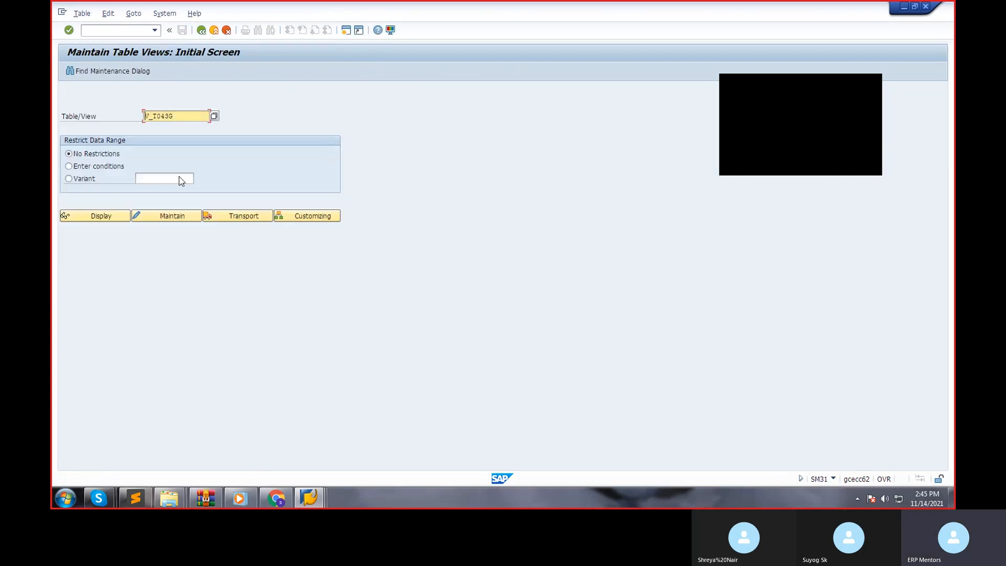
# Switch to the Post Outgoing Payments session and process the vendor's open items for the 45000 INR payment.
pyautogui.click(317, 498)
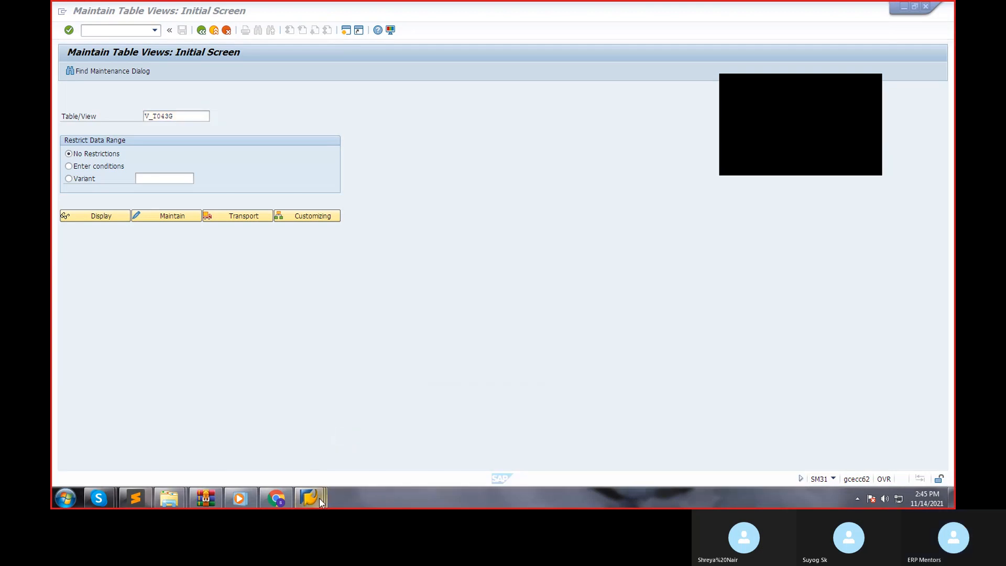
pyautogui.click(316, 486)
pyautogui.click(290, 435)
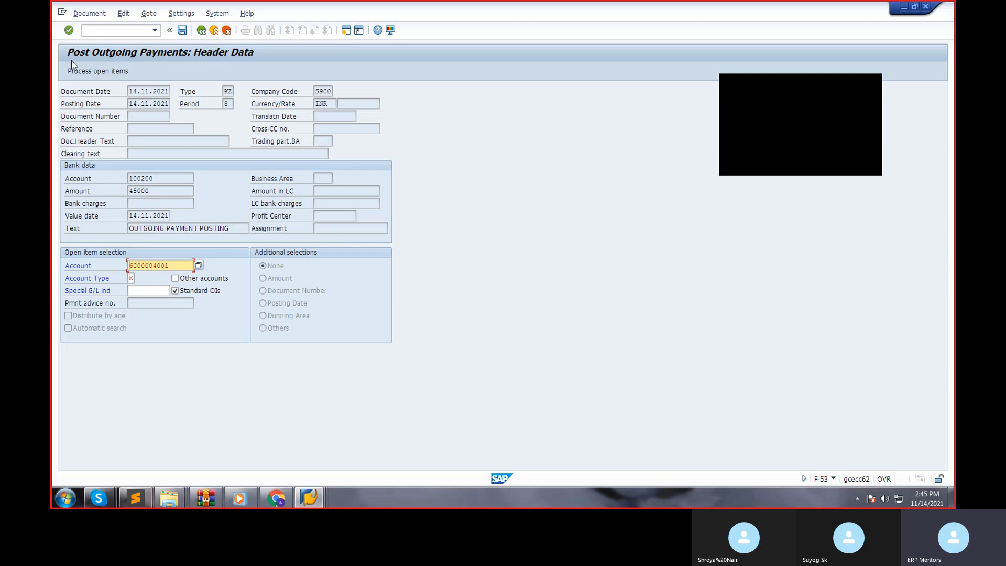
pyautogui.click(92, 72)
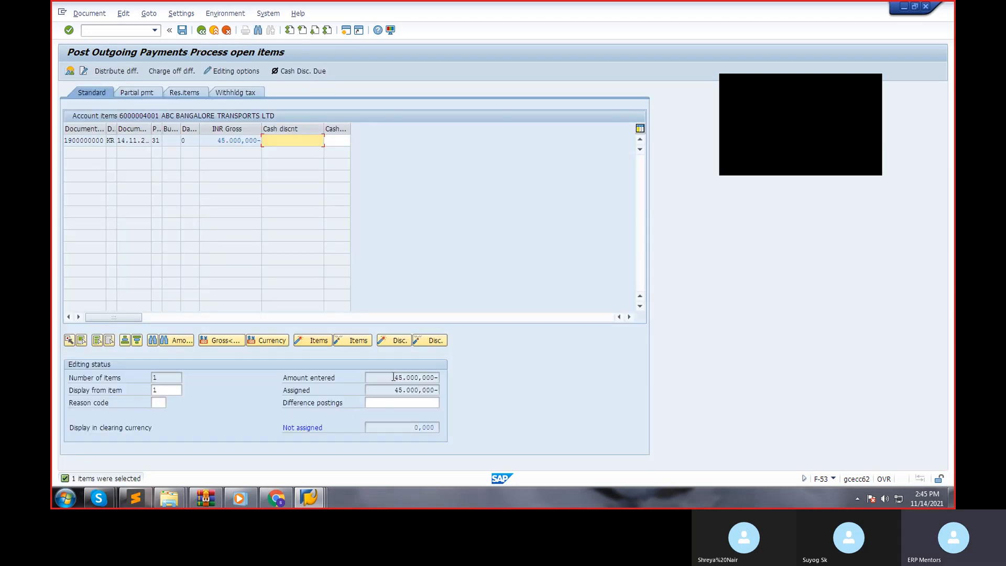
# Check the entered amount against the assigned amount and post the outgoing payment.
pyautogui.moveTo(385, 378); pyautogui.dragTo(503, 382)
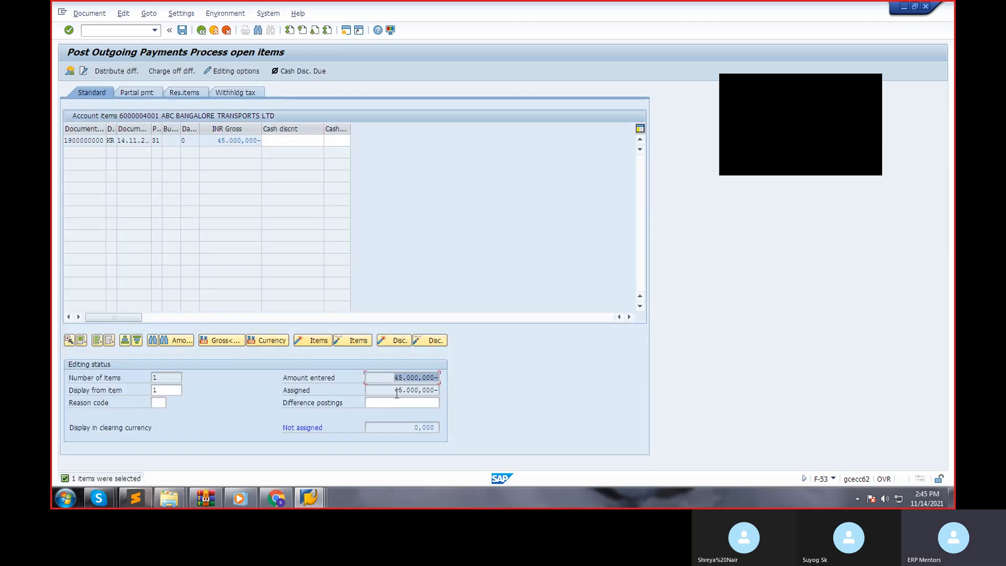
pyautogui.press('Return')
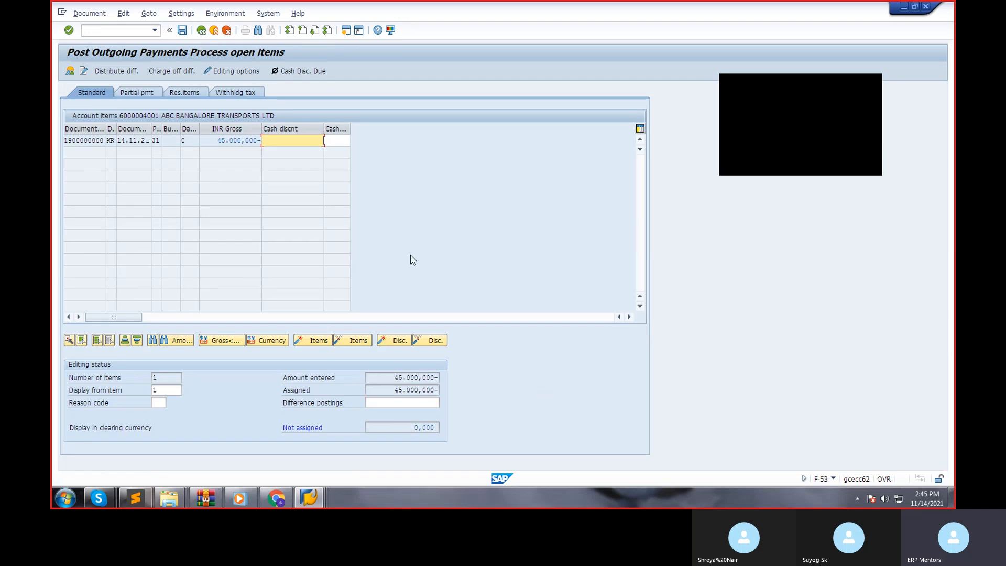
pyautogui.click(181, 31)
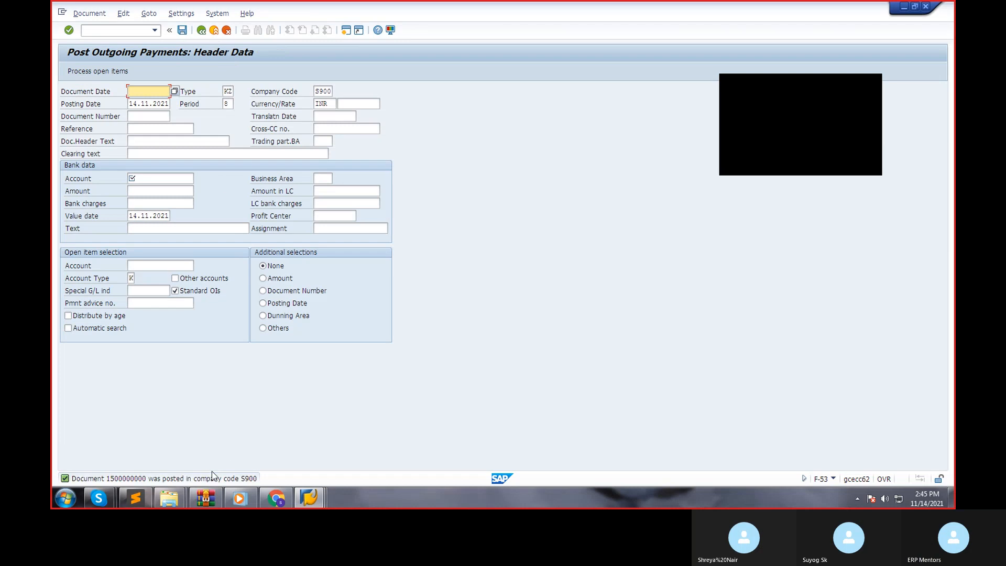
# Read the posting message's details, close them, and check the vendor's 2021 balances for company code S900 with transaction FK10.
pyautogui.doubleClick(204, 478)
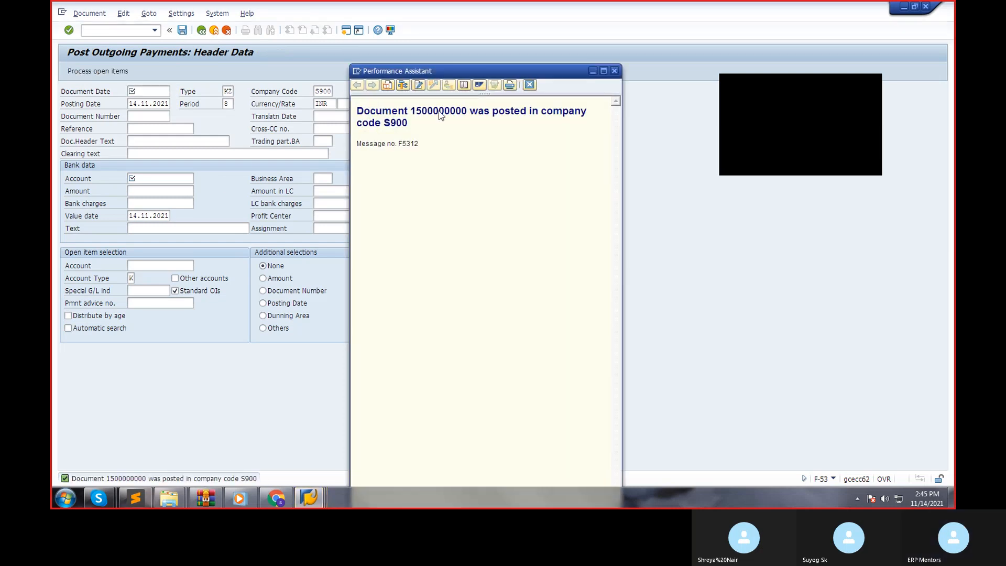
pyautogui.click(614, 70)
pyautogui.click(118, 30)
pyautogui.write('/NFK10')
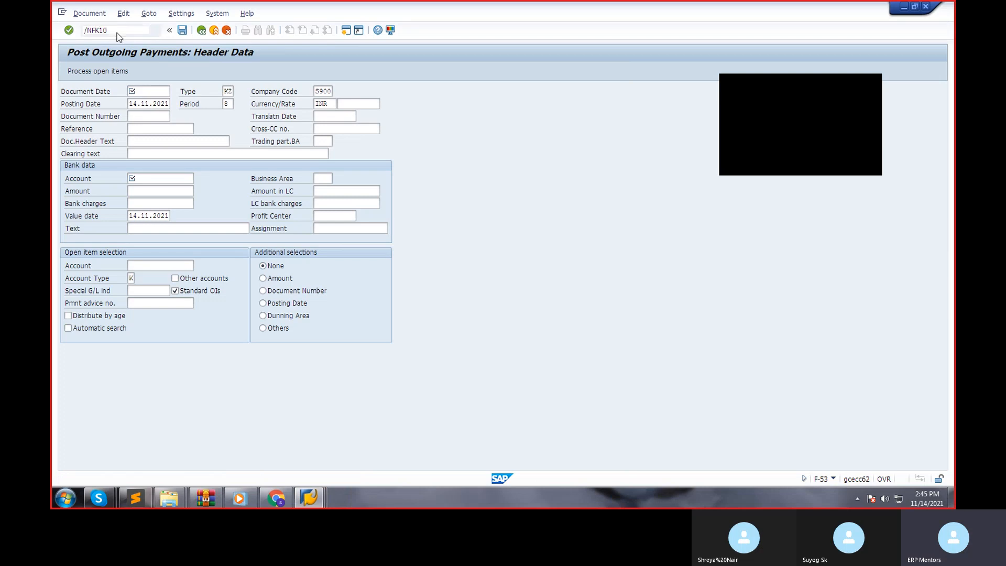
pyautogui.press('Return')
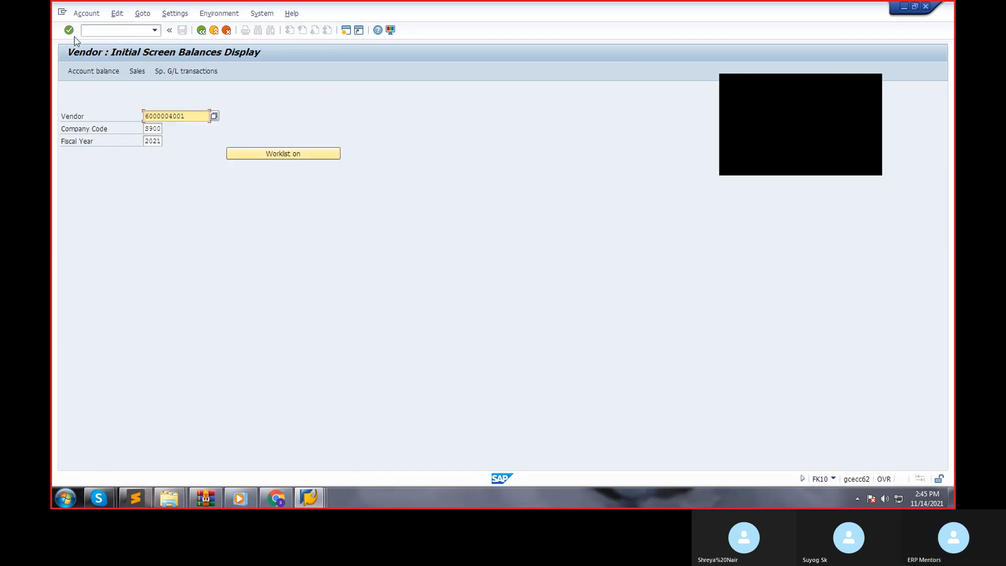
pyautogui.press('F8')
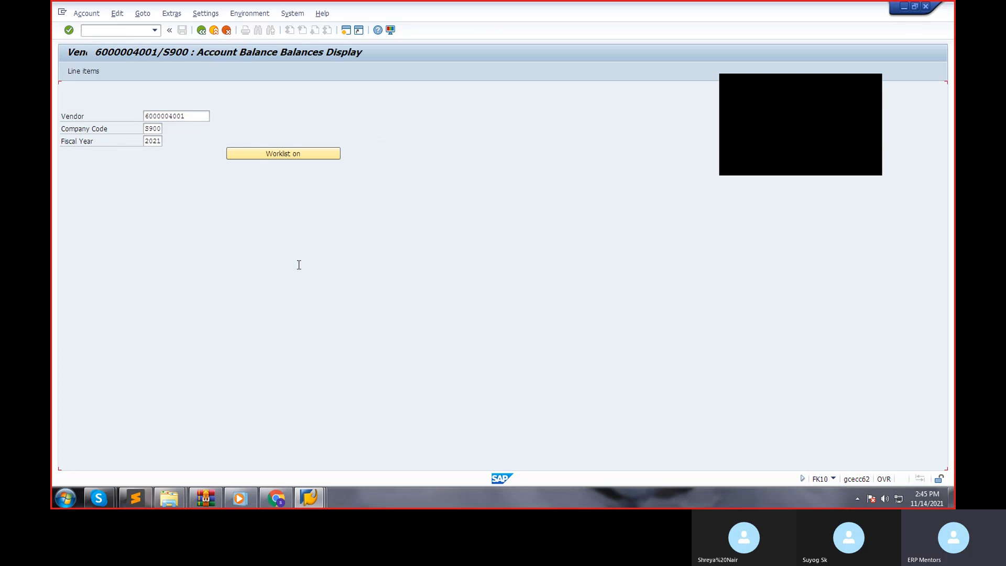
pyautogui.click(201, 30)
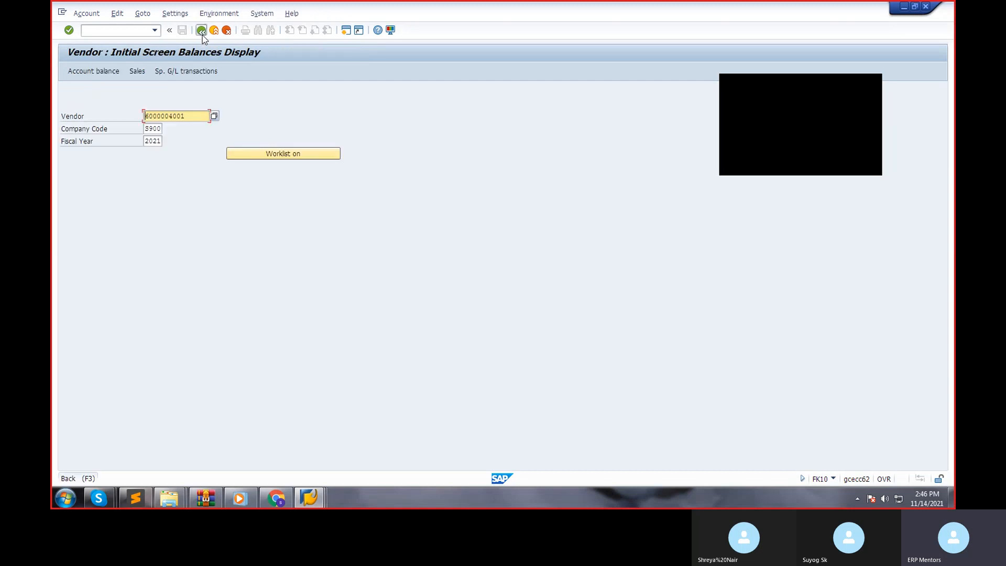
pyautogui.click(202, 32)
pyautogui.click(115, 31)
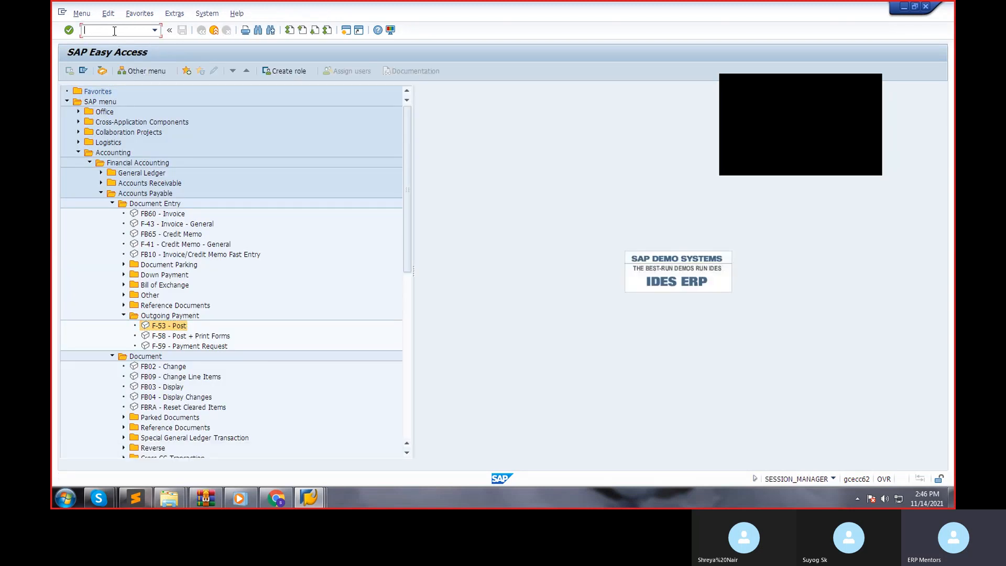
pyautogui.write('FB1LN')
pyautogui.press('Return')
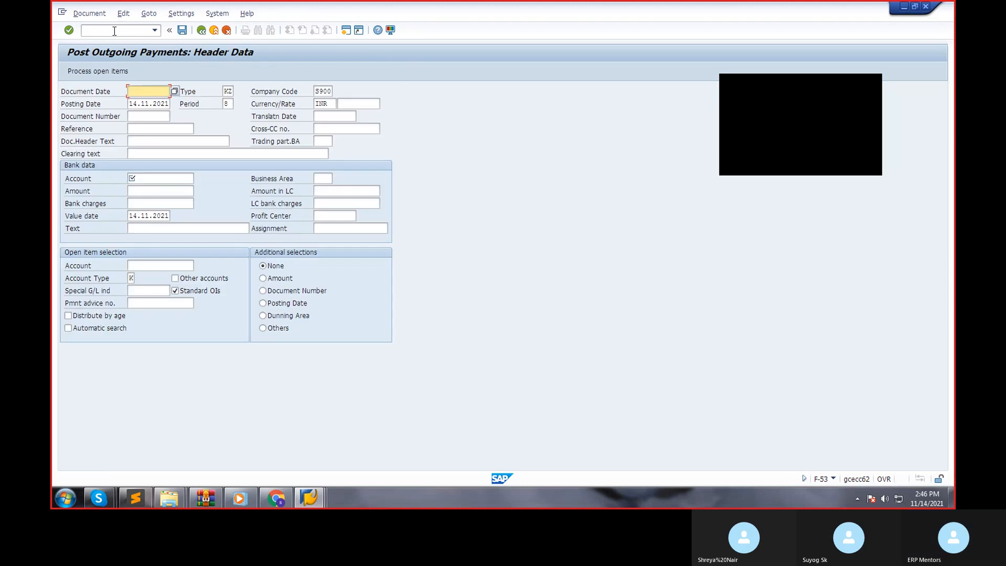
pyautogui.click(208, 33)
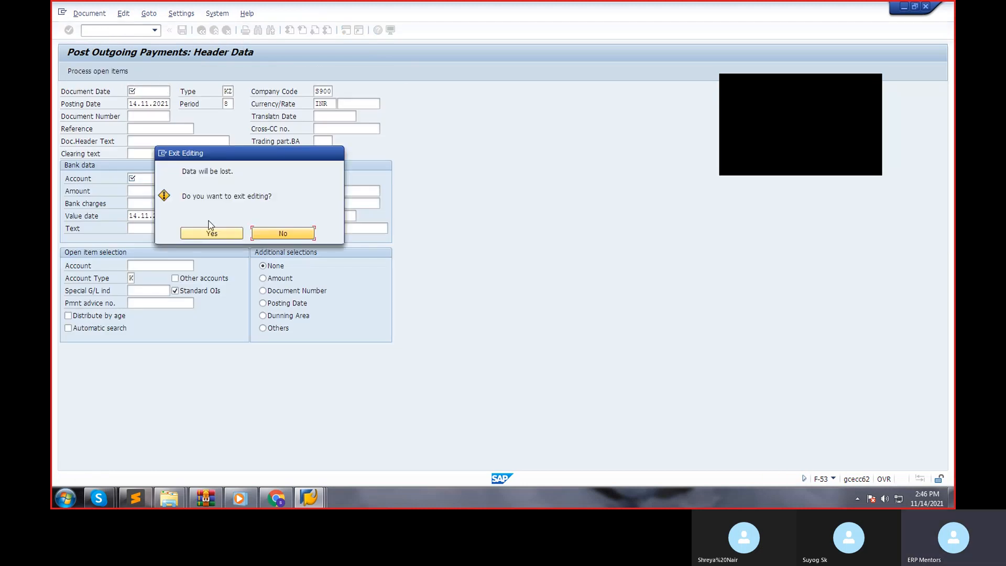
pyautogui.click(210, 232)
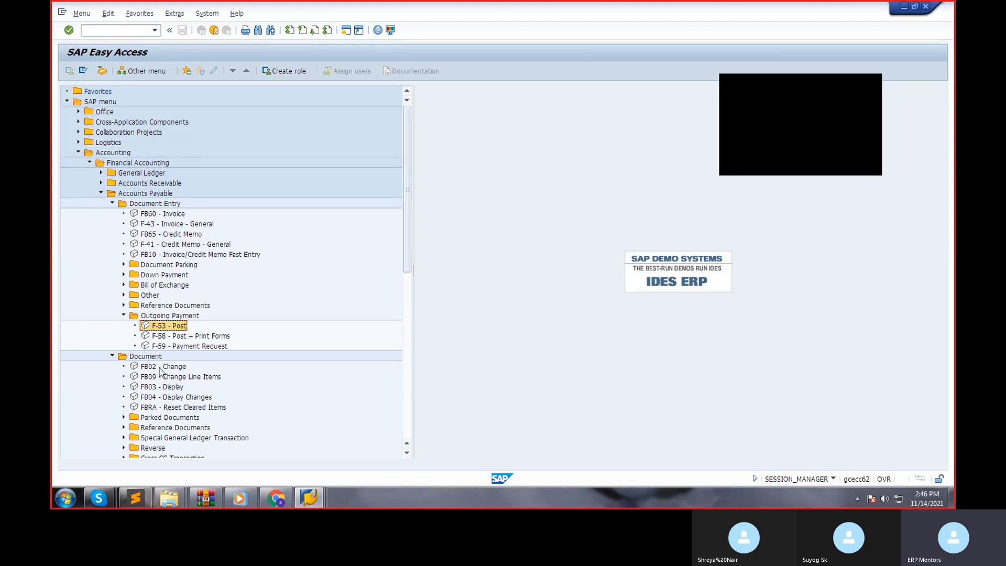
# Display the posted outgoing payment document for company code S900 and fiscal year 2021 with FB03, then return to the SAP menu.
pyautogui.doubleClick(165, 388)
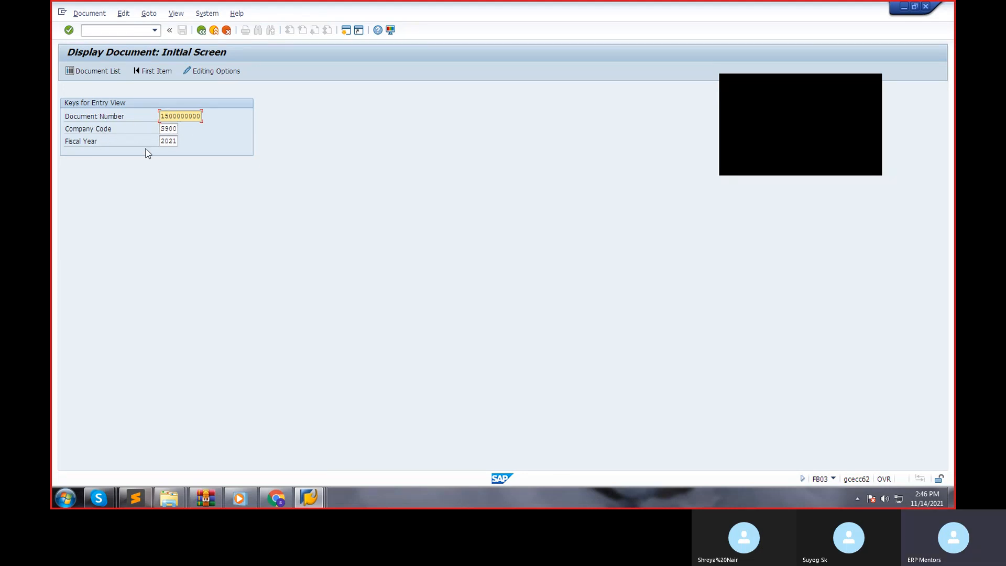
pyautogui.click(69, 31)
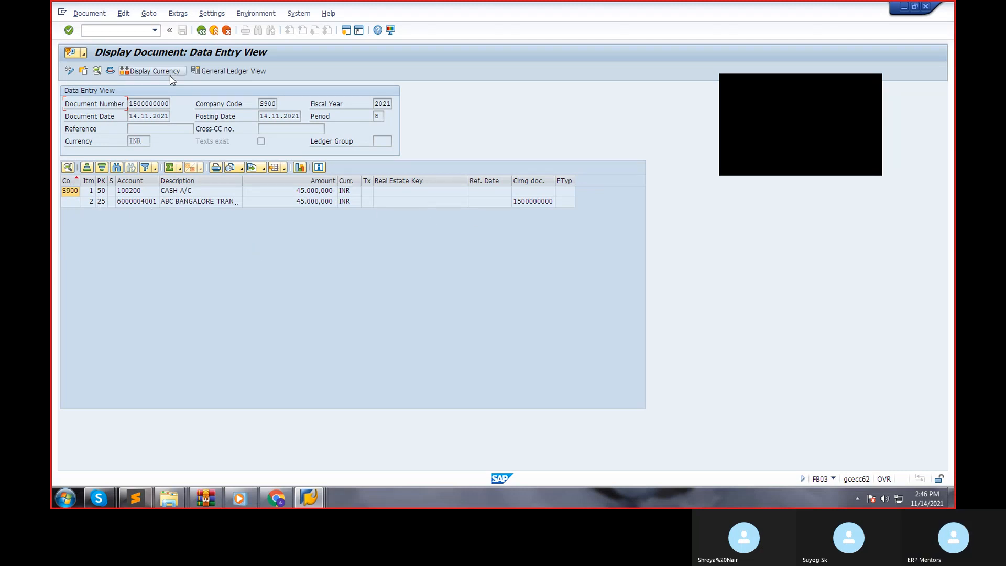
pyautogui.click(202, 30)
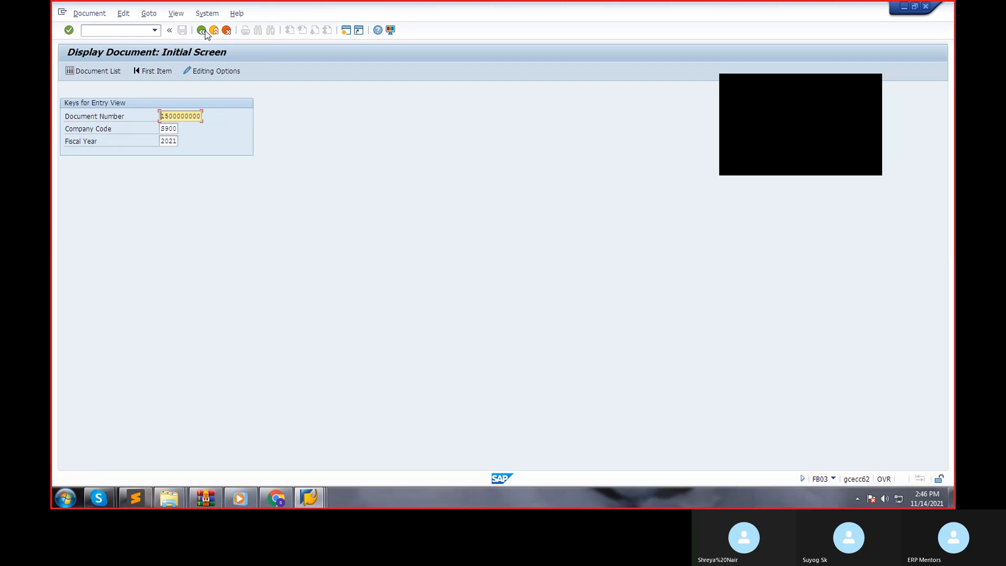
pyautogui.click(202, 31)
pyautogui.click(296, 342)
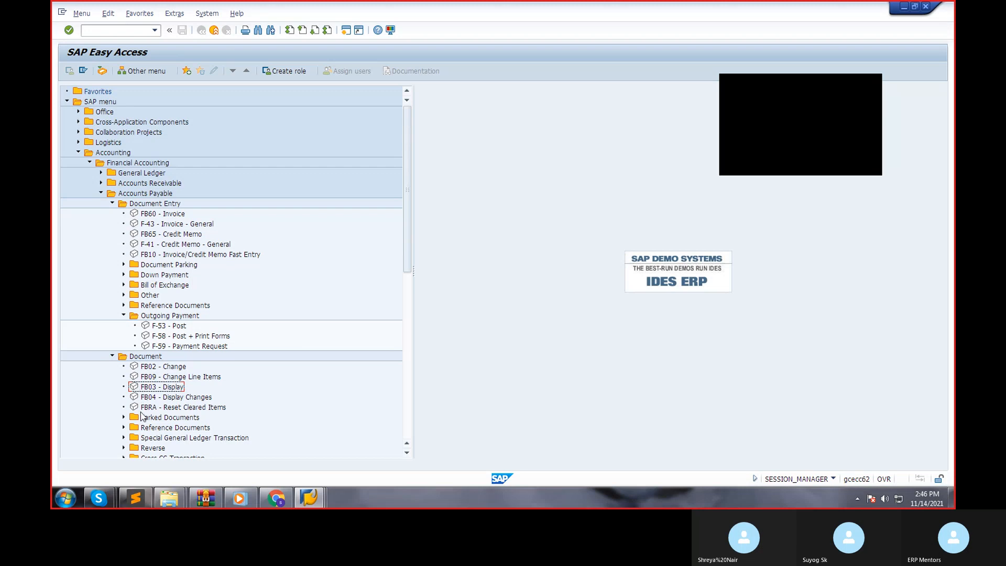
# Display the vendor's balances for company code S900 and fiscal year 2021 with FK10N, then return to the SAP menu.
pyautogui.scroll(-2, 120, 413)
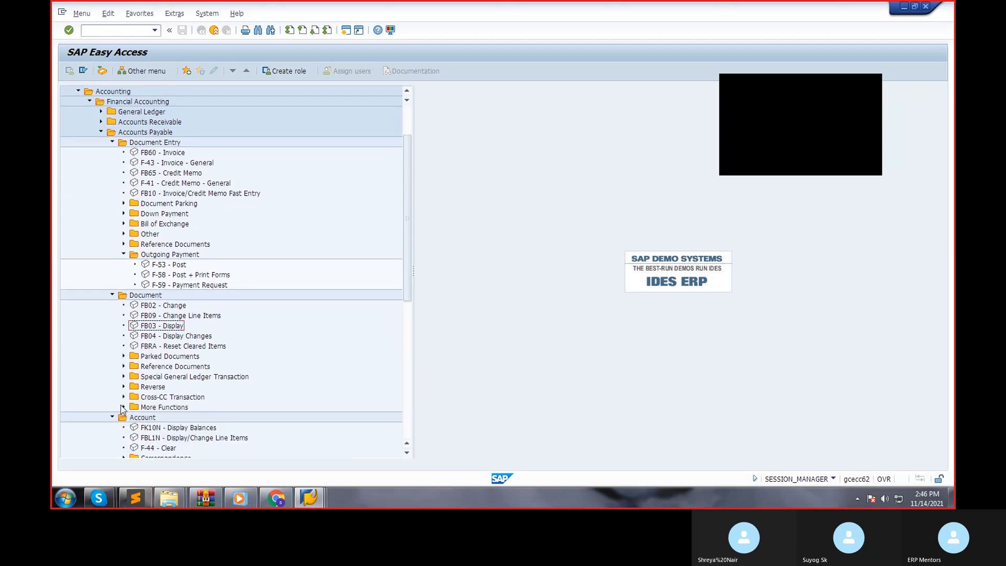
pyautogui.scroll(-1, 122, 414)
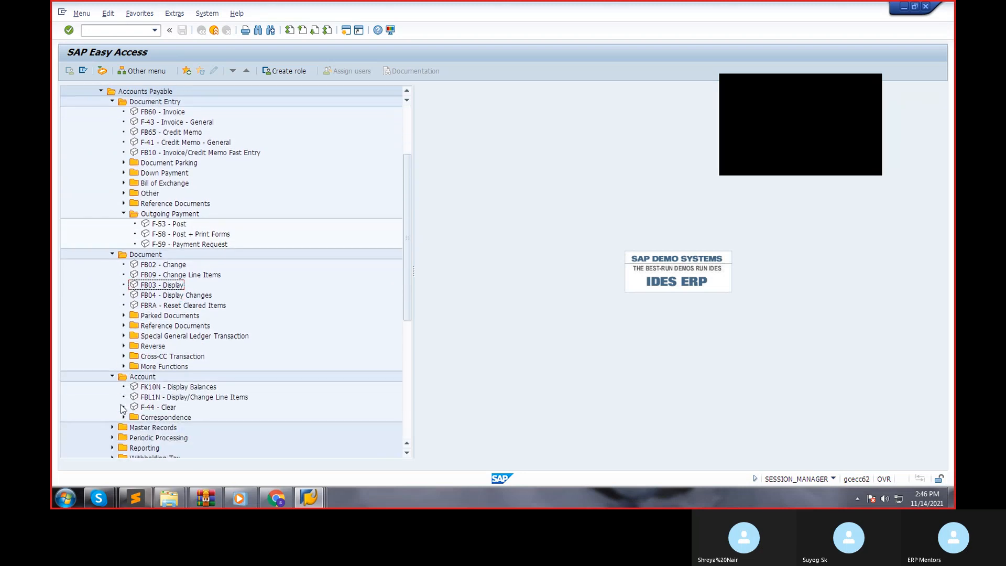
pyautogui.doubleClick(173, 388)
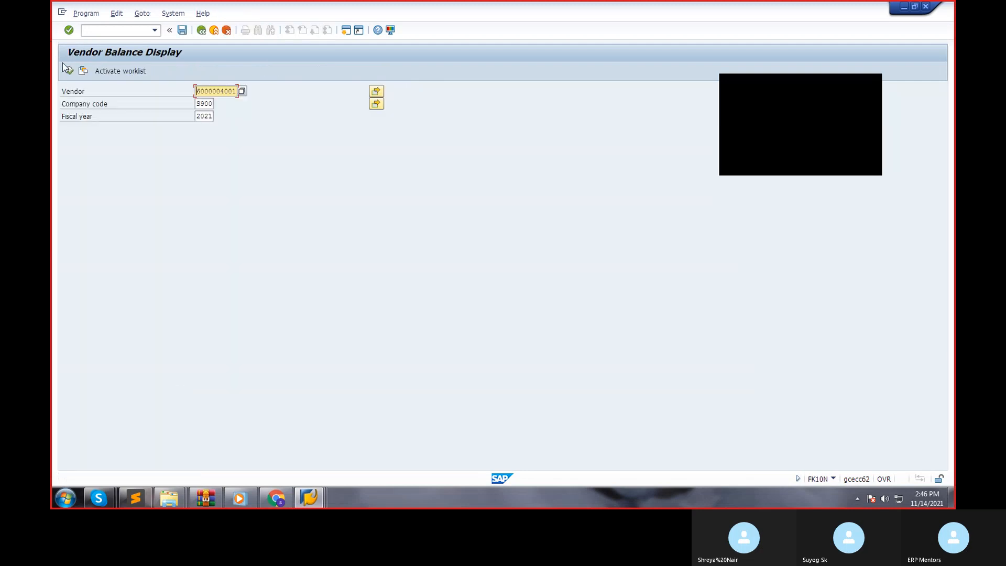
pyautogui.click(70, 71)
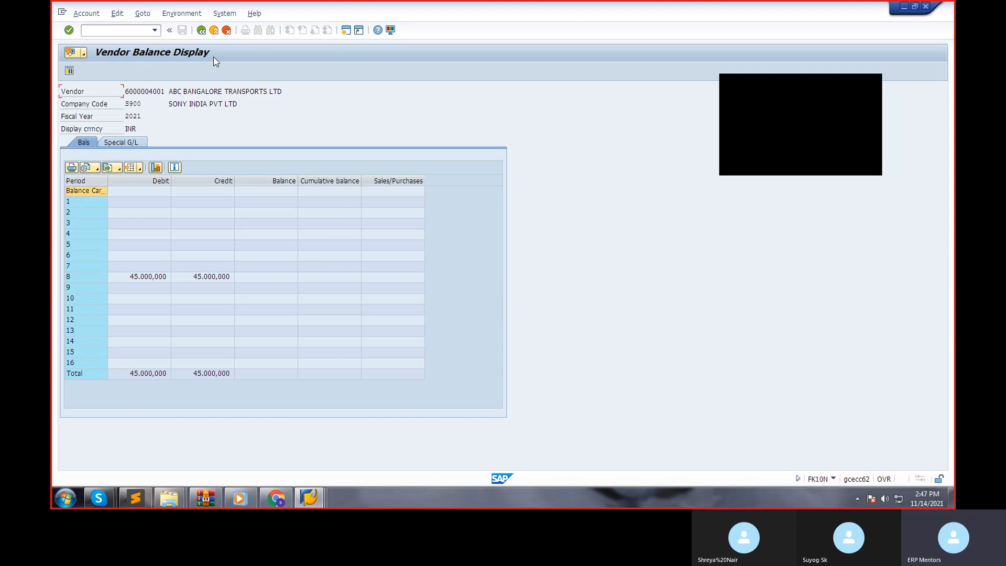
pyautogui.click(202, 31)
pyautogui.click(202, 31)
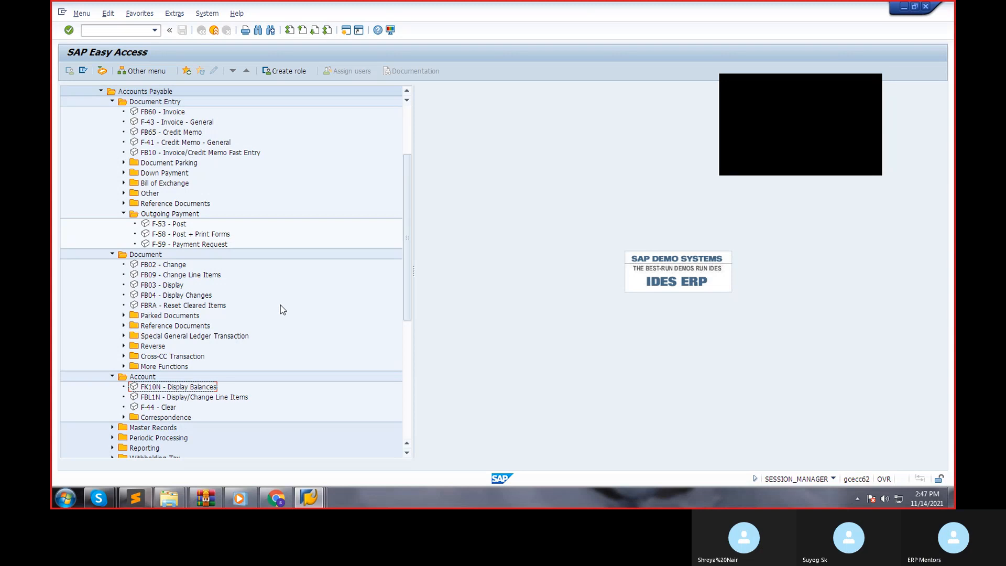
# Collapse the Accounts Payable, Financial Accounting and Accounting folders in the SAP menu tree.
pyautogui.scroll(2, 281, 305)
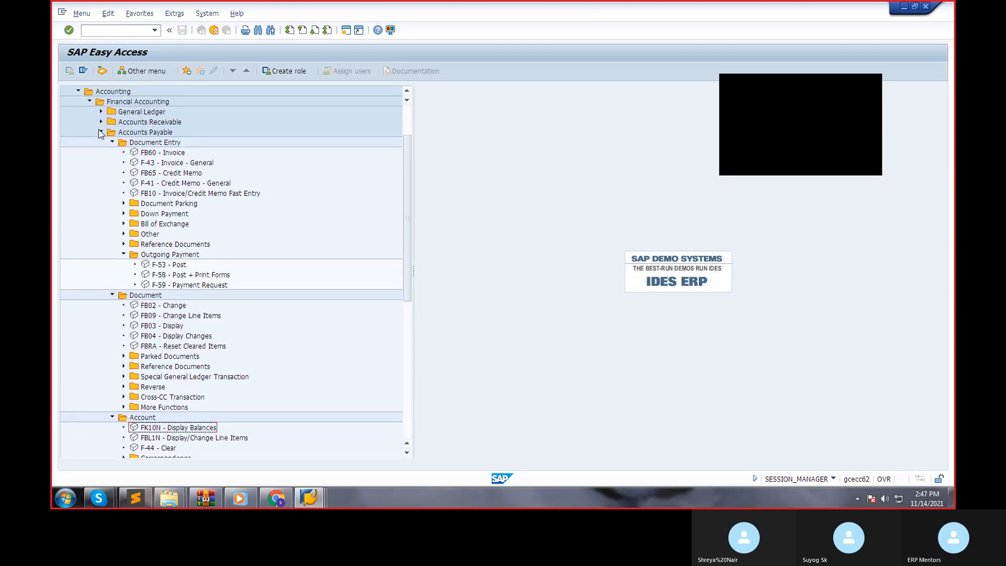
pyautogui.click(101, 132)
pyautogui.click(89, 162)
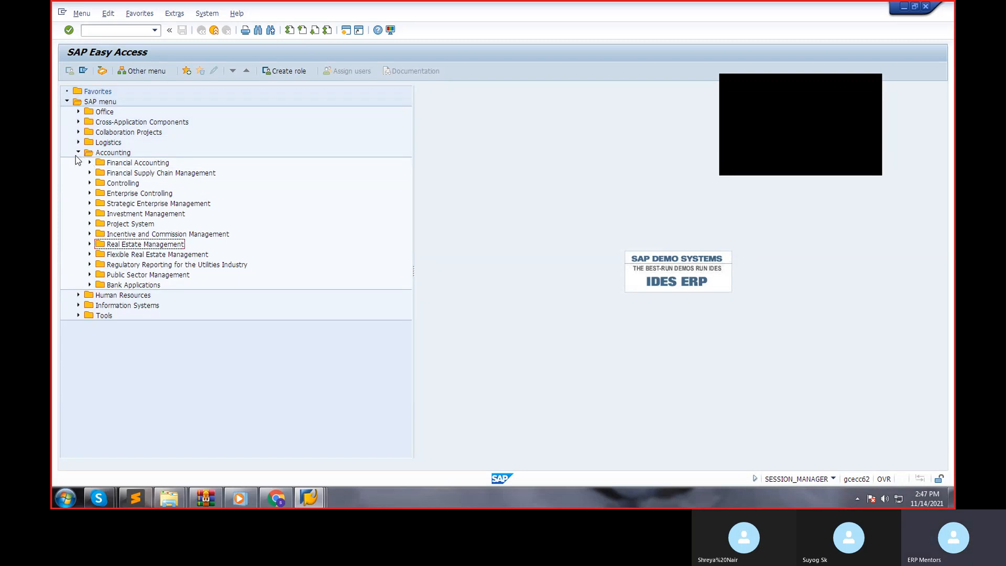
pyautogui.click(77, 154)
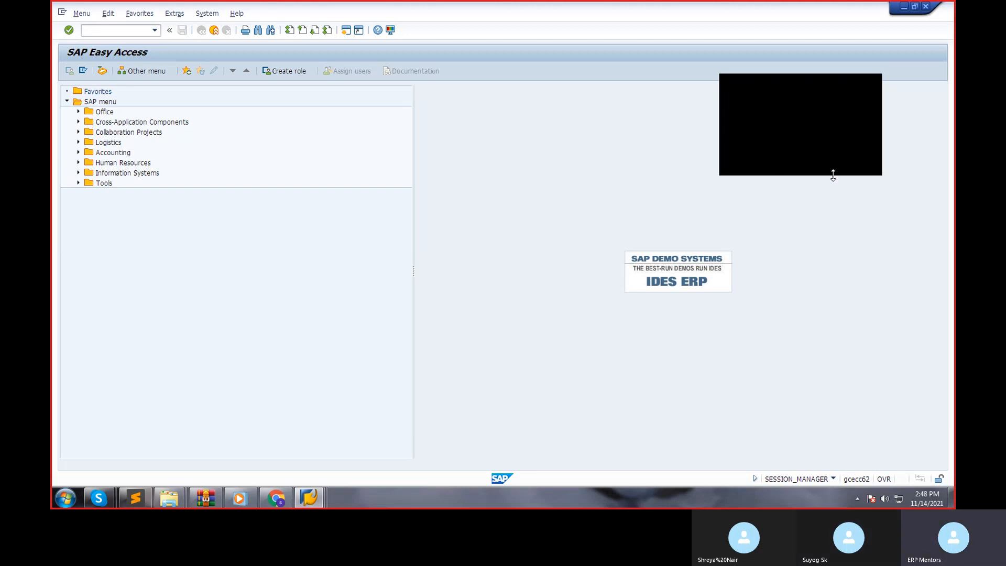
pyautogui.click(863, 159)
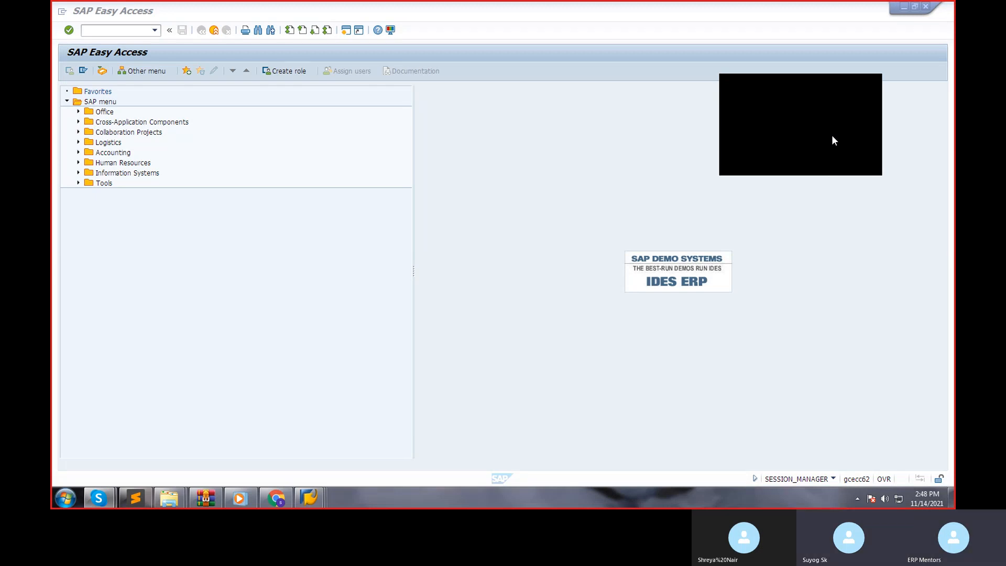
pyautogui.click(592, 197)
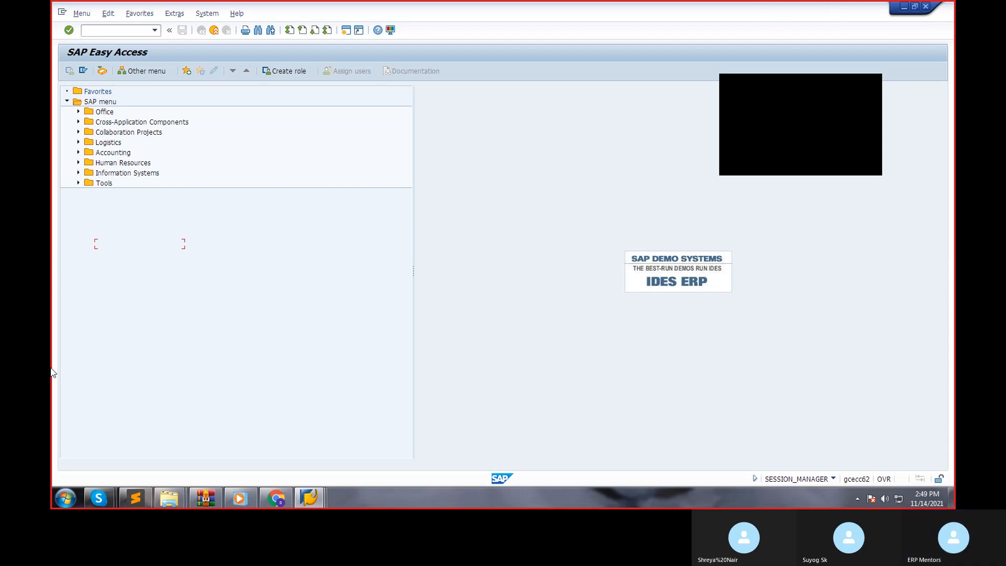
# Open Paint, maximise its window and enlarge the blank canvas to about 1522 × 644 px.
pyautogui.click(65, 497)
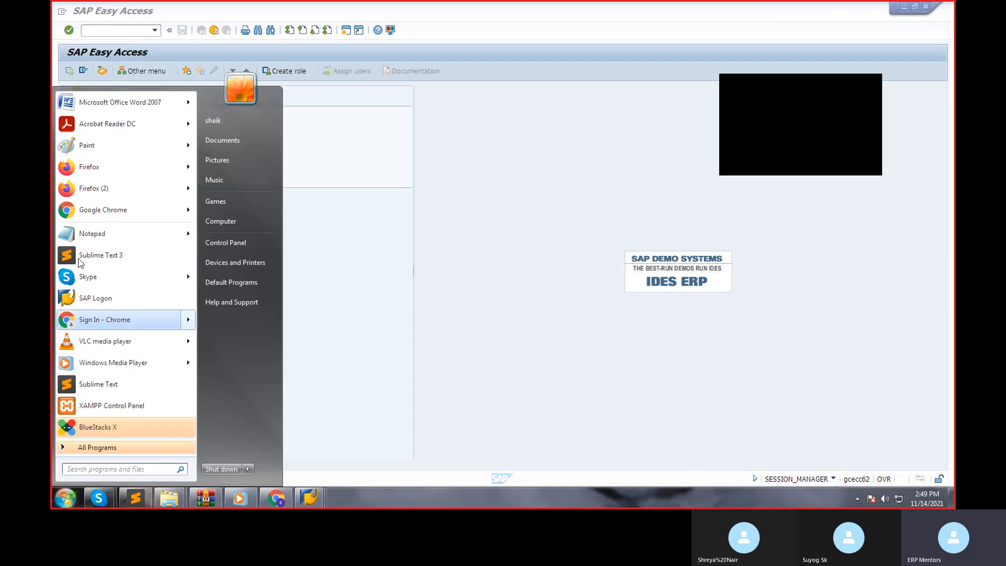
pyautogui.click(82, 153)
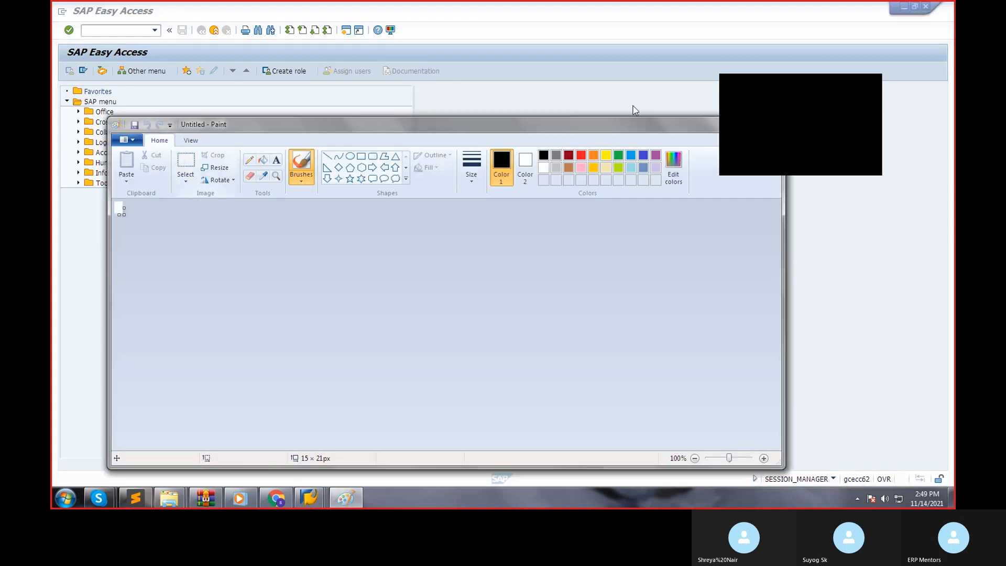
pyautogui.doubleClick(650, 127)
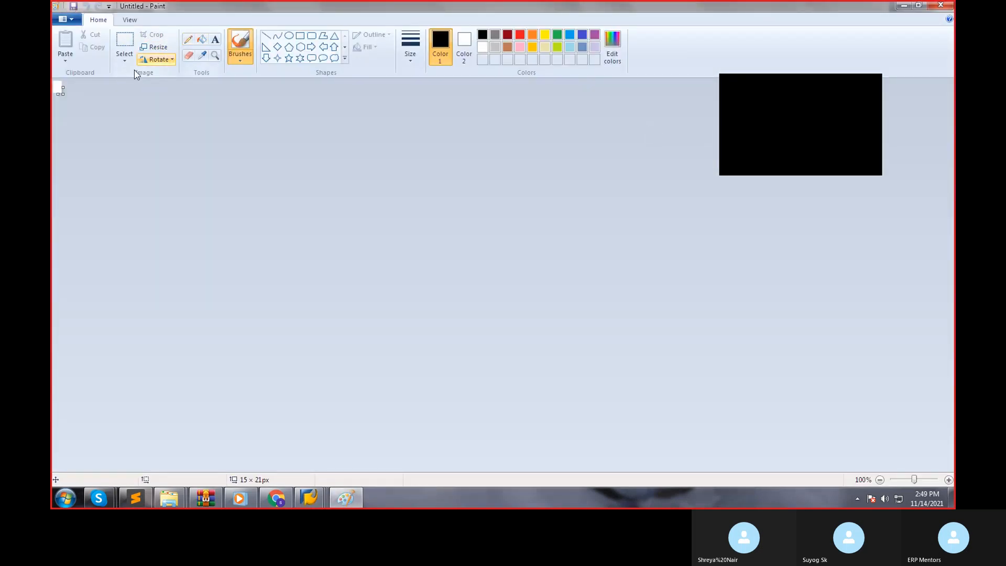
pyautogui.moveTo(61, 94); pyautogui.dragTo(913, 446)
pyautogui.moveTo(817, 409); pyautogui.dragTo(914, 446)
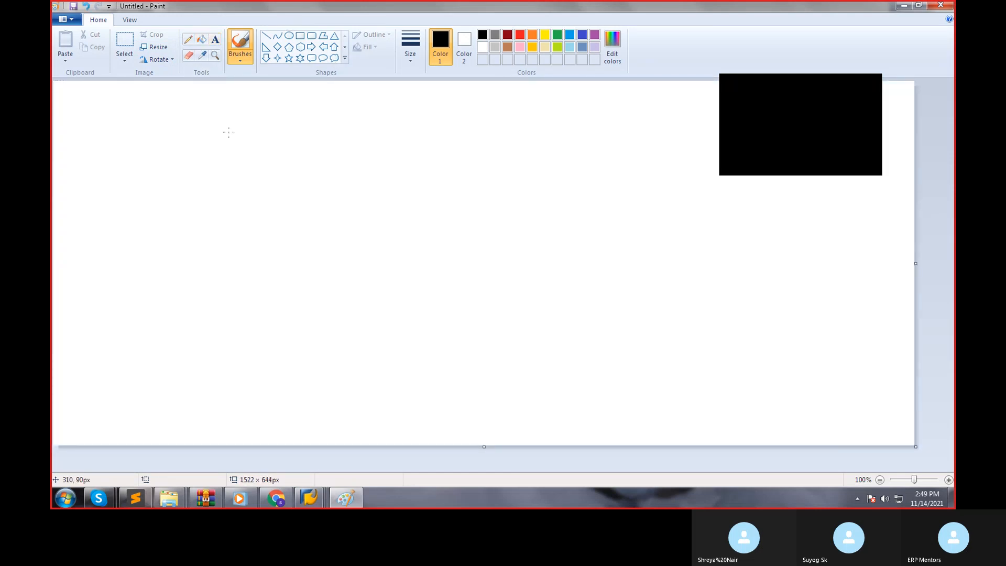
# Add the text heading "TAX DETERMINATION" near the upper part of the blank canvas.
pyautogui.click(215, 39)
pyautogui.click(208, 109)
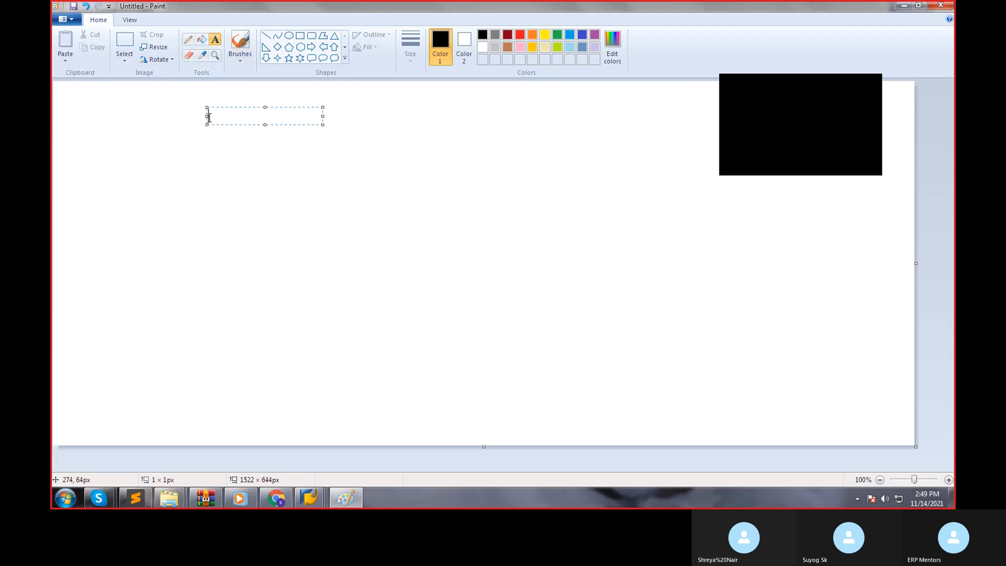
pyautogui.write('TAX D')
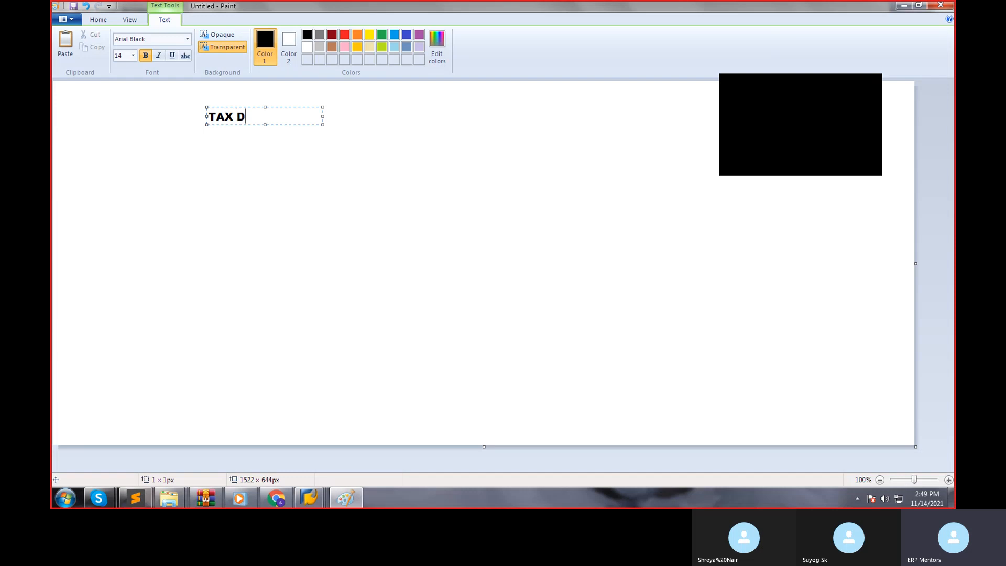
pyautogui.write('ETERMINATION')
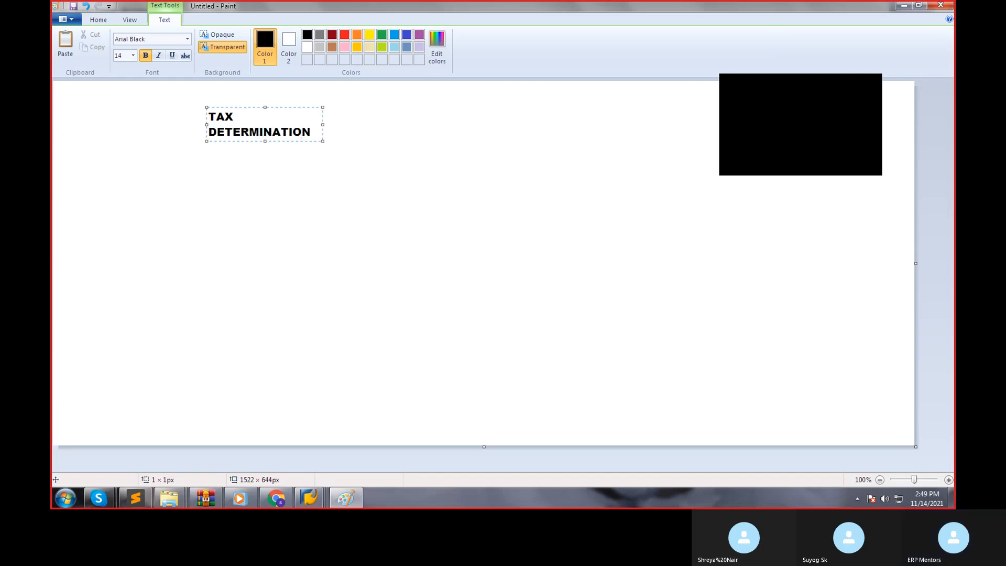
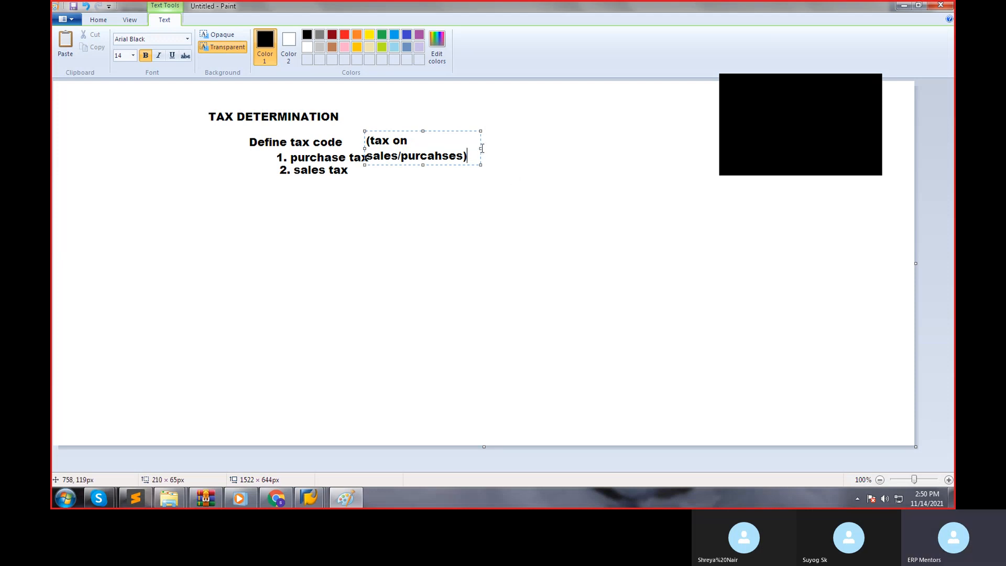
# Widen the "(tax on sales/purcahses)" text box so the note fits on a single line, and commit the text.
pyautogui.moveTo(481, 148); pyautogui.dragTo(543, 141)
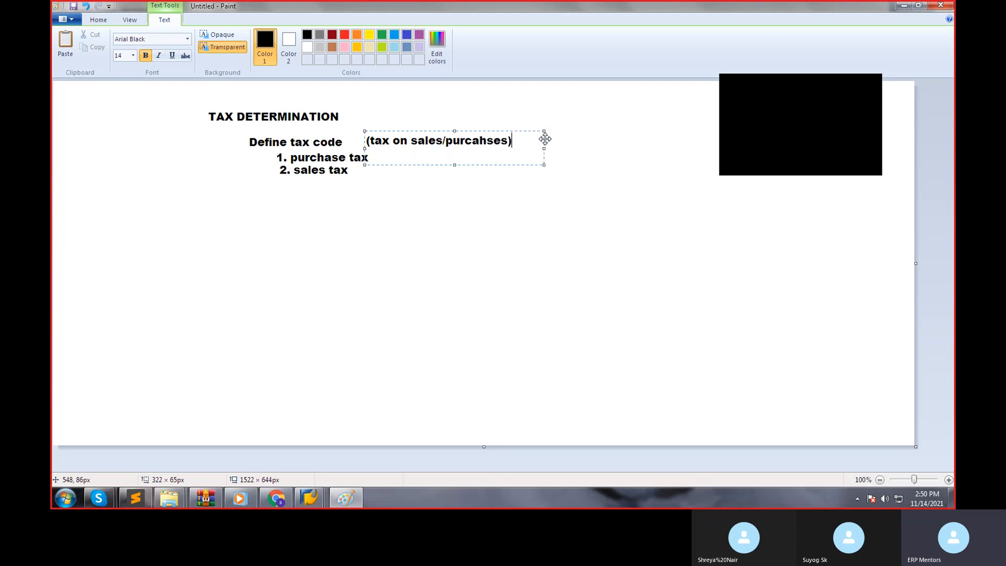
pyautogui.click(523, 187)
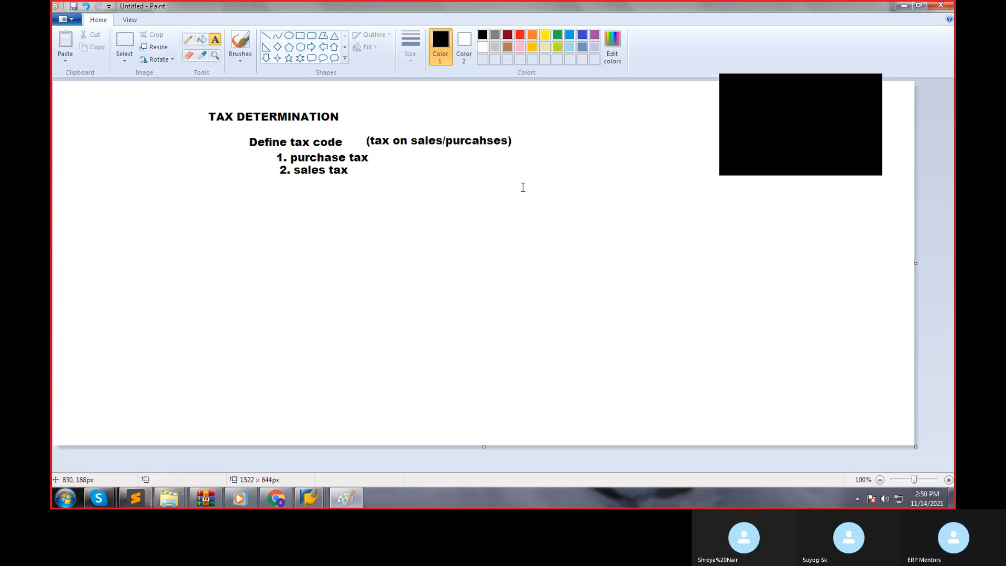
pyautogui.click(476, 184)
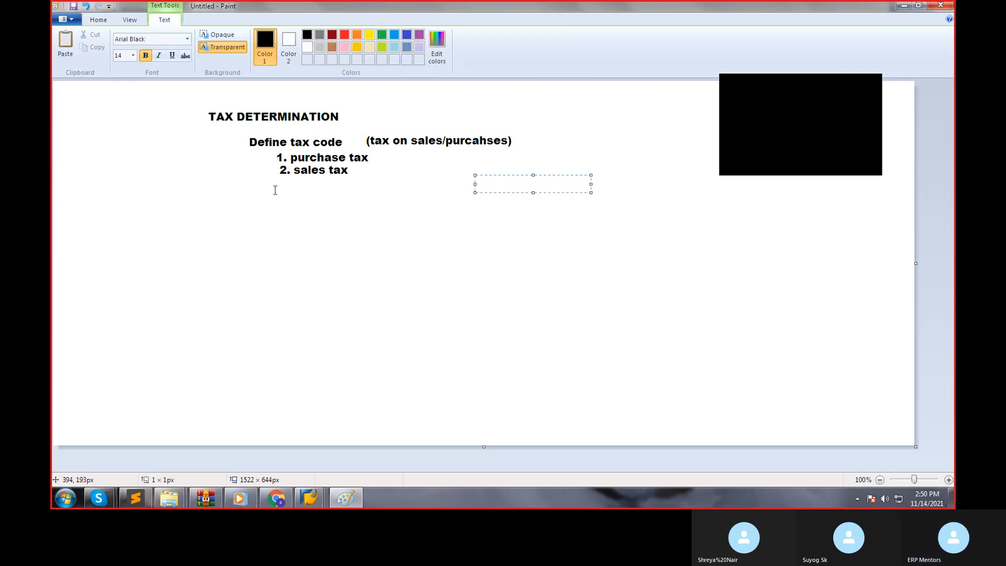
# Add the text line "Basic Settings" directly beneath "2. sales tax".
pyautogui.click(256, 184)
pyautogui.click(256, 184)
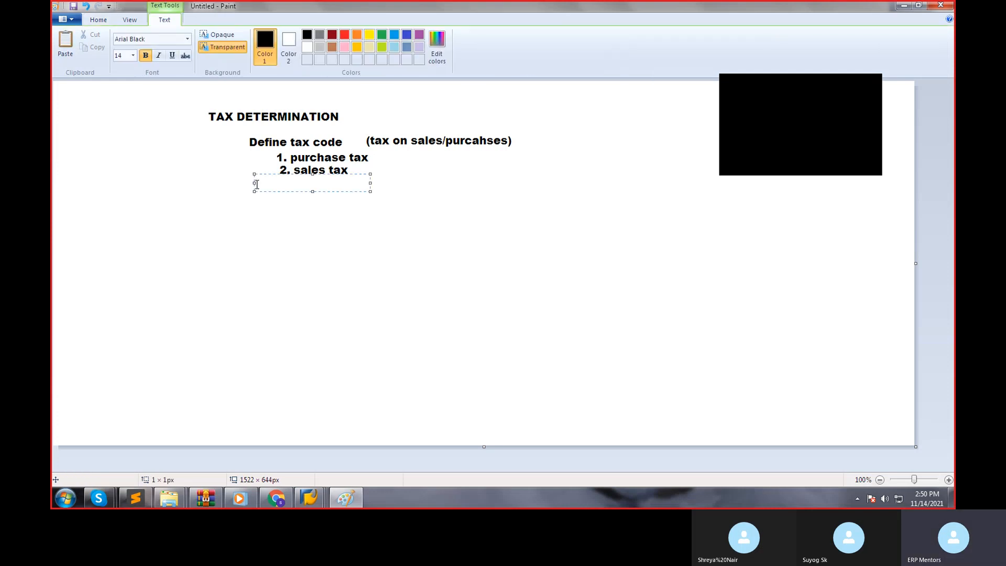
pyautogui.write('Basci S')
pyautogui.press('BackSpace')
pyautogui.press('BackSpace')
pyautogui.press('BackSpace')
pyautogui.press('BackSpace')
pyautogui.write('isc')
pyautogui.press('BackSpace')
pyautogui.press('BackSpace')
pyautogui.press('BackSpace')
pyautogui.write('c Settings')
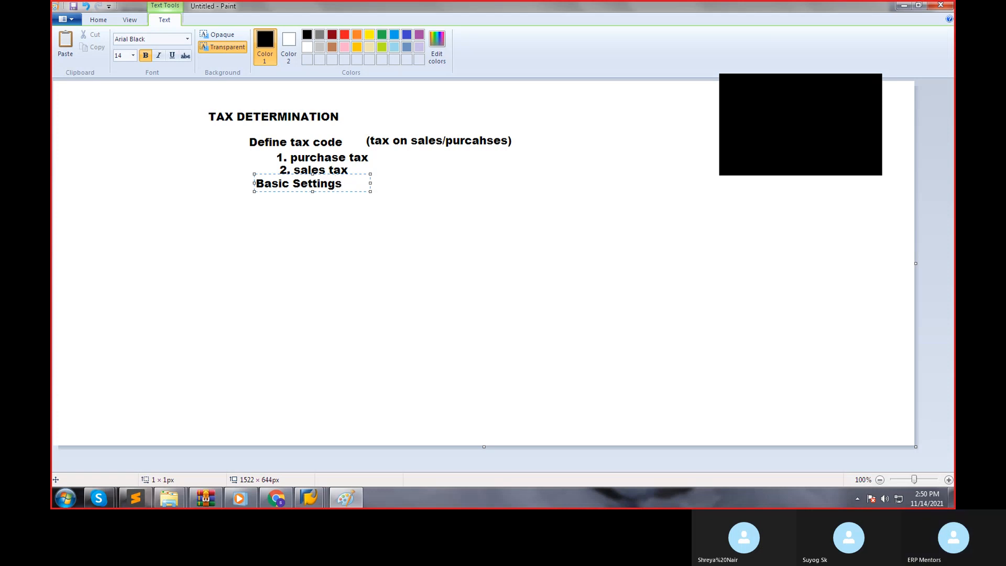
pyautogui.click(257, 202)
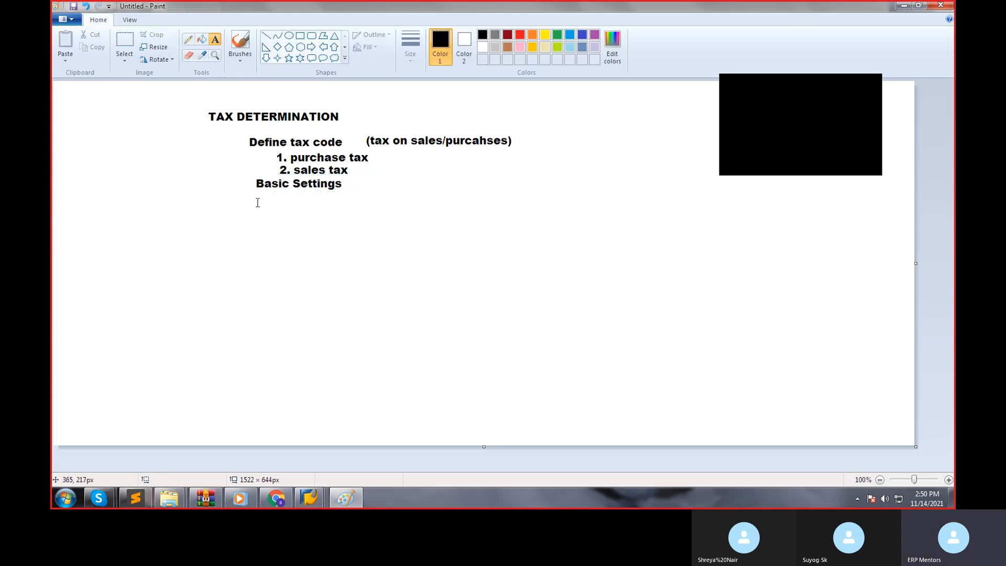
# Add the text "calculation procedure" beneath "Basic Settings", widening its box so it fits on one line.
pyautogui.click(258, 203)
pyautogui.write('cc')
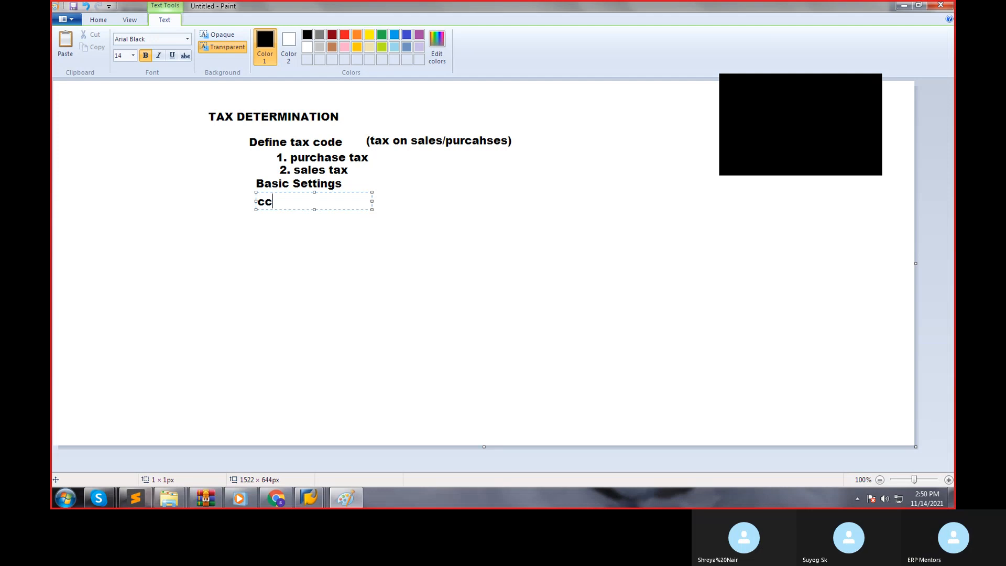
pyautogui.press('BackSpace')
pyautogui.write('alculation procedure')
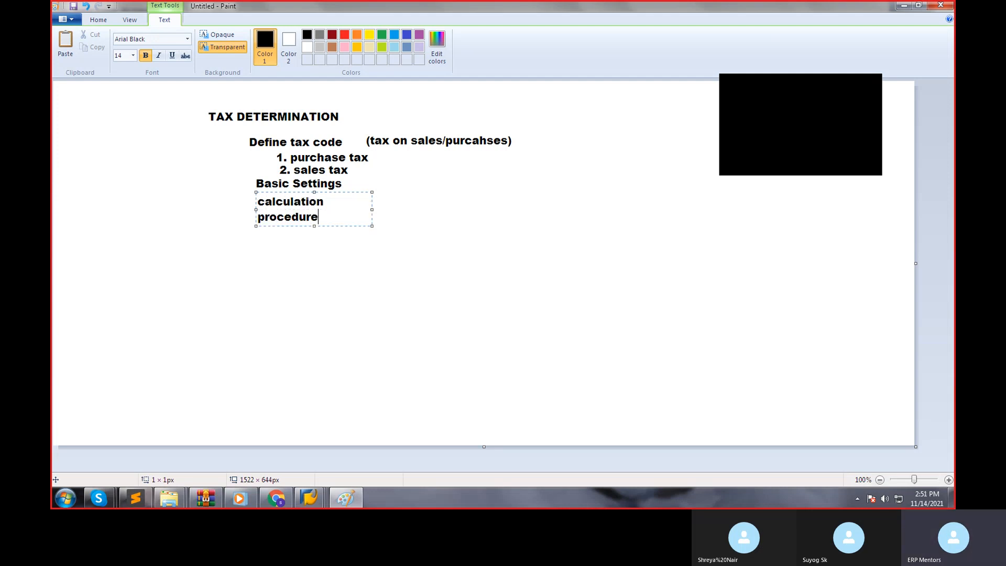
pyautogui.moveTo(373, 210); pyautogui.dragTo(470, 196)
pyautogui.click(303, 271)
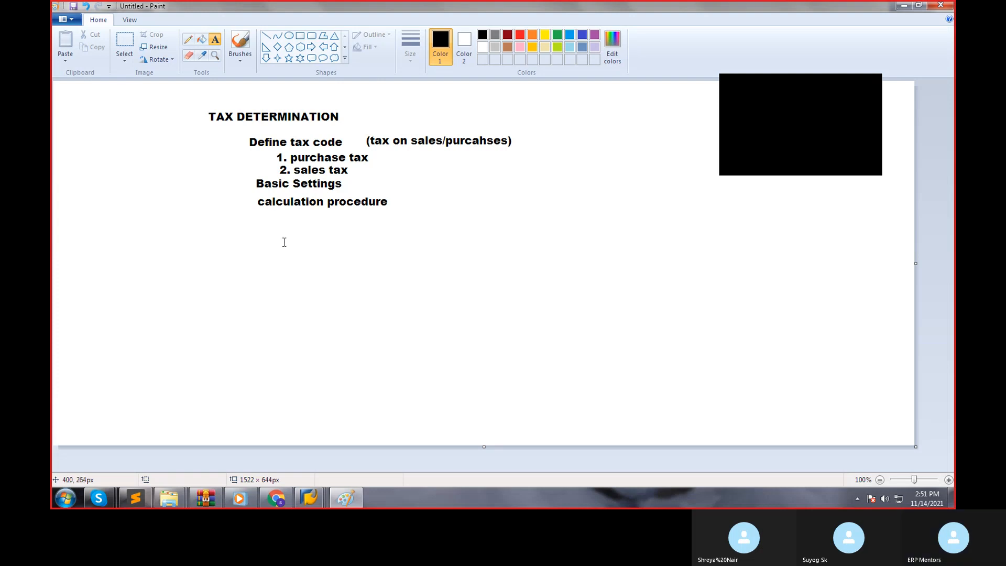
# Add the text "Assign taxprocedure" beneath "calculation procedure" and widen its box to keep it on one line.
pyautogui.click(258, 219)
pyautogui.write('Assing')
pyautogui.press('BackSpace')
pyautogui.press('BackSpace')
pyautogui.write('gn taxprocedure')
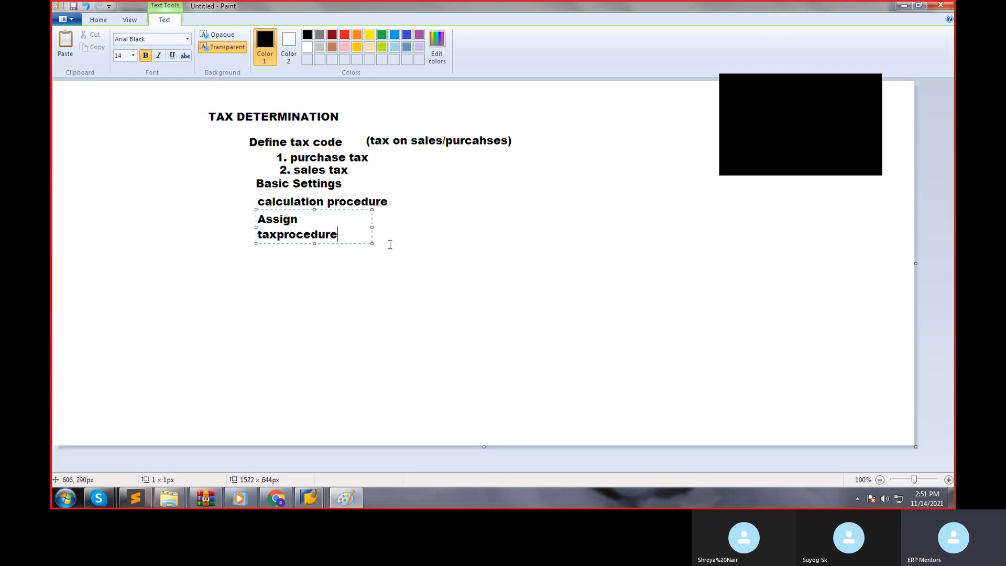
pyautogui.moveTo(372, 227); pyautogui.dragTo(473, 221)
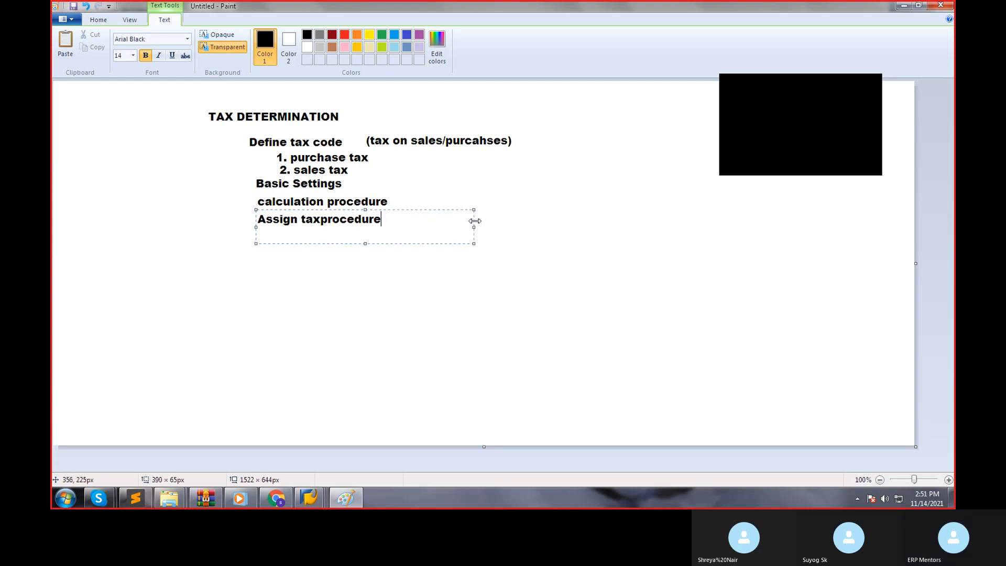
# Add the text "INT10" beside the "calculation procedure" line.
pyautogui.click(439, 200)
pyautogui.click(439, 200)
pyautogui.write('INT100')
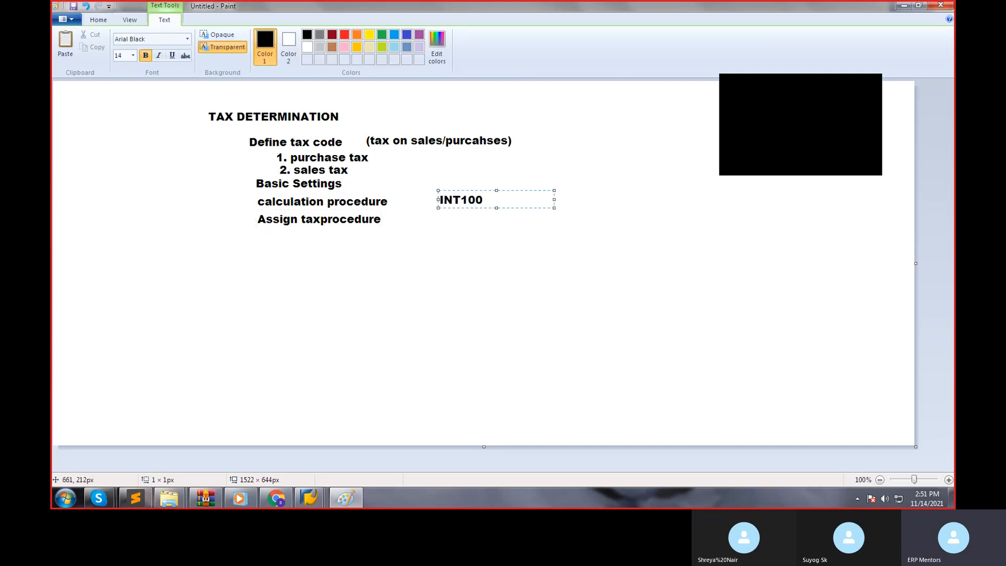
pyautogui.press('BackSpace')
pyautogui.click(449, 222)
# Add the text "INT10 to S900" beside the "Assign taxprocedure" line.
pyautogui.click(442, 216)
pyautogui.write('INT10')
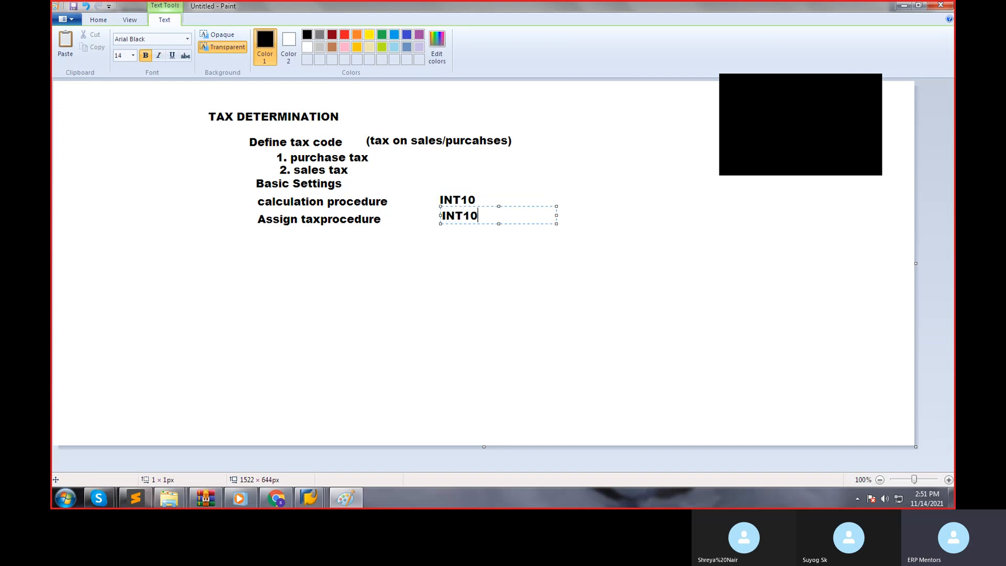
pyautogui.write(' to S900')
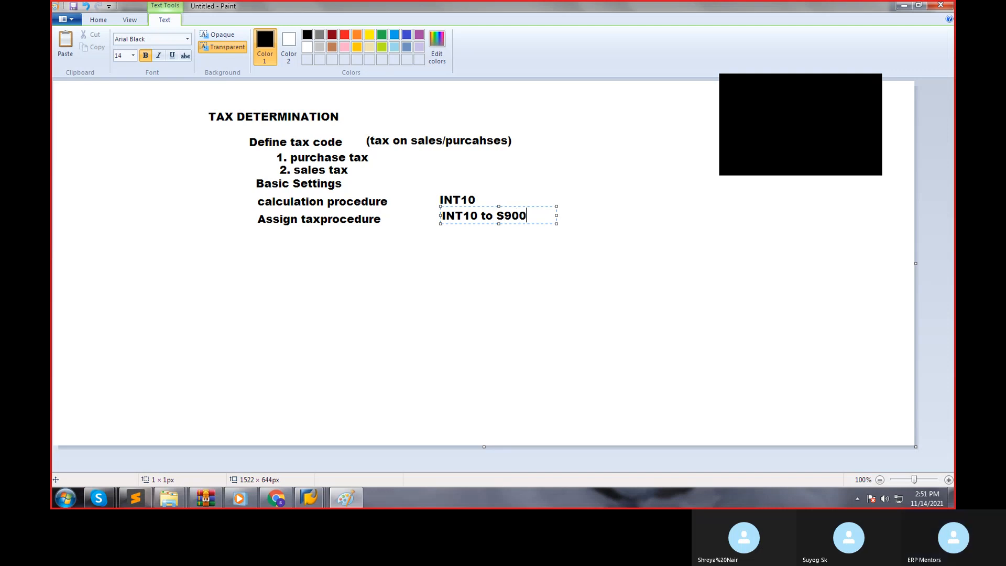
pyautogui.click(463, 256)
# Draw rounded rectangles around "S900", about 66 × 29 px, and around "INT10" in the "INT10 to S900" note.
pyautogui.click(311, 36)
pyautogui.moveTo(494, 207); pyautogui.dragTo(531, 222)
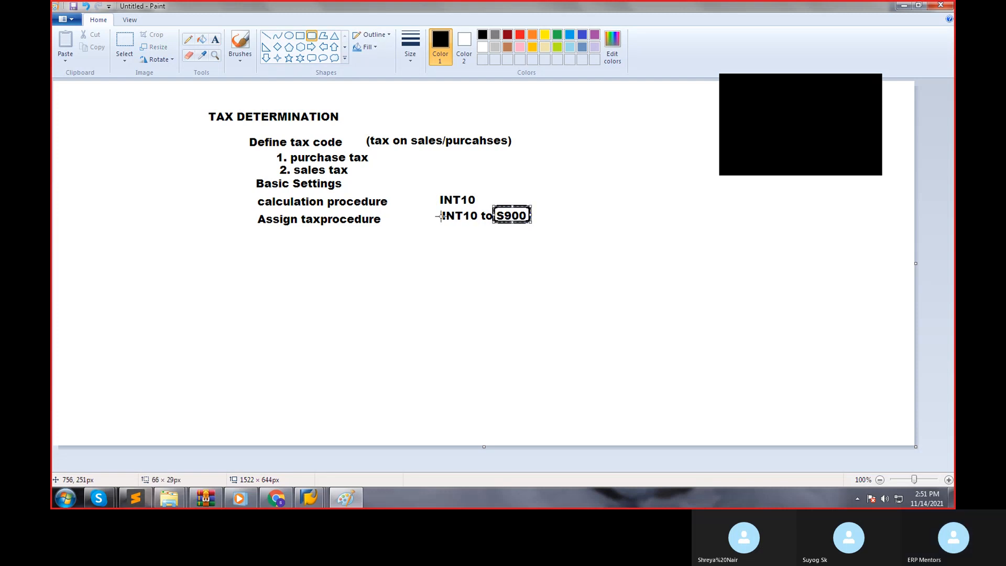
pyautogui.click(429, 191)
pyautogui.moveTo(429, 192); pyautogui.dragTo(434, 196)
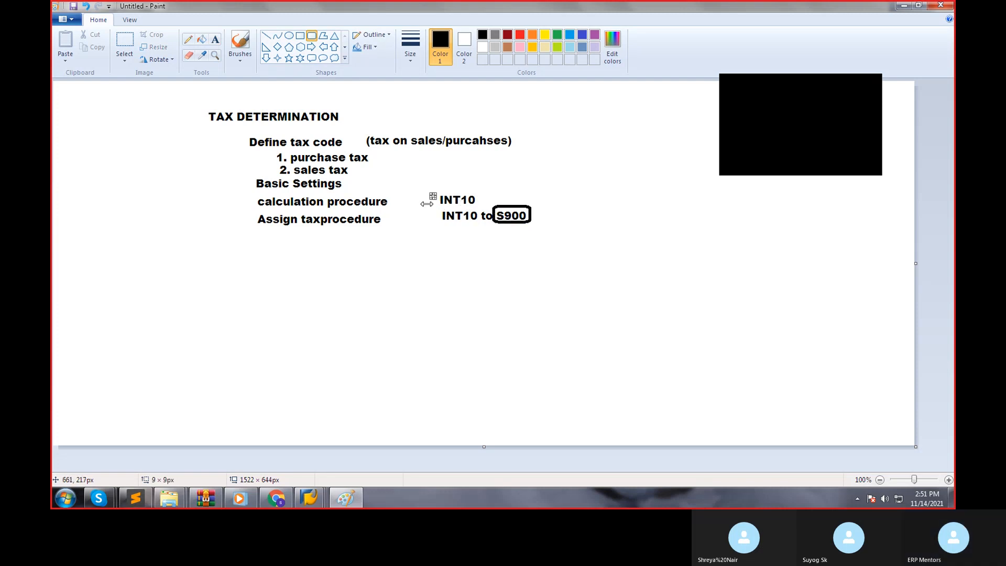
pyautogui.click(86, 7)
pyautogui.click(86, 6)
pyautogui.click(85, 6)
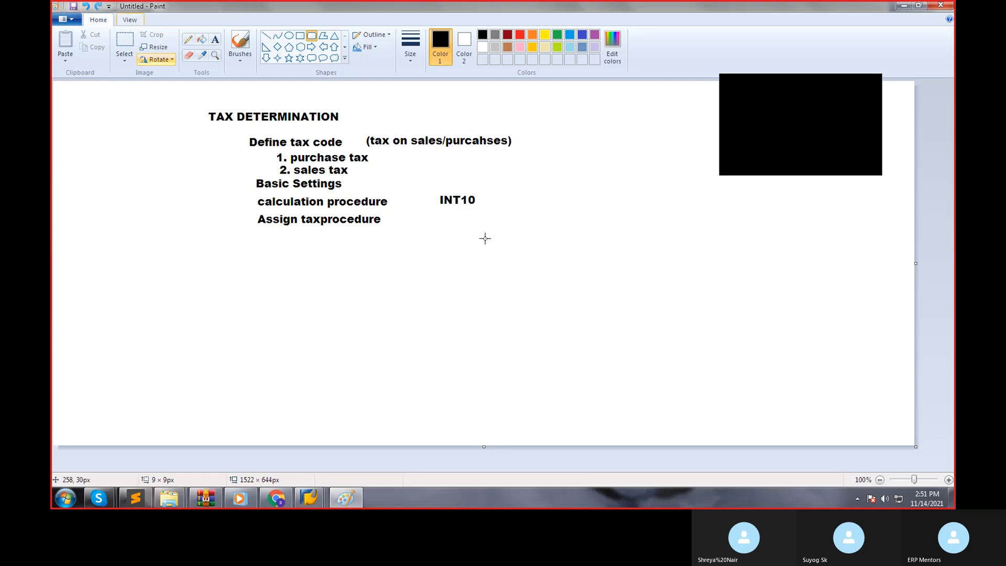
pyautogui.click(96, 6)
pyautogui.click(95, 6)
pyautogui.click(96, 6)
pyautogui.moveTo(434, 207); pyautogui.dragTo(478, 226)
pyautogui.click(466, 257)
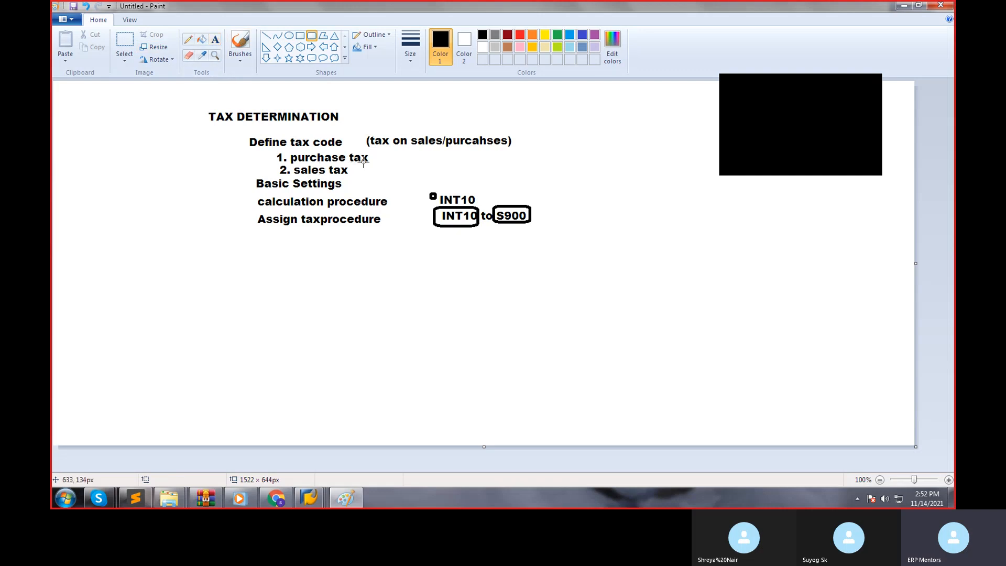
# Add the text "FTXP--Define tax codes" below the "Assign taxprocedure" line.
pyautogui.click(216, 44)
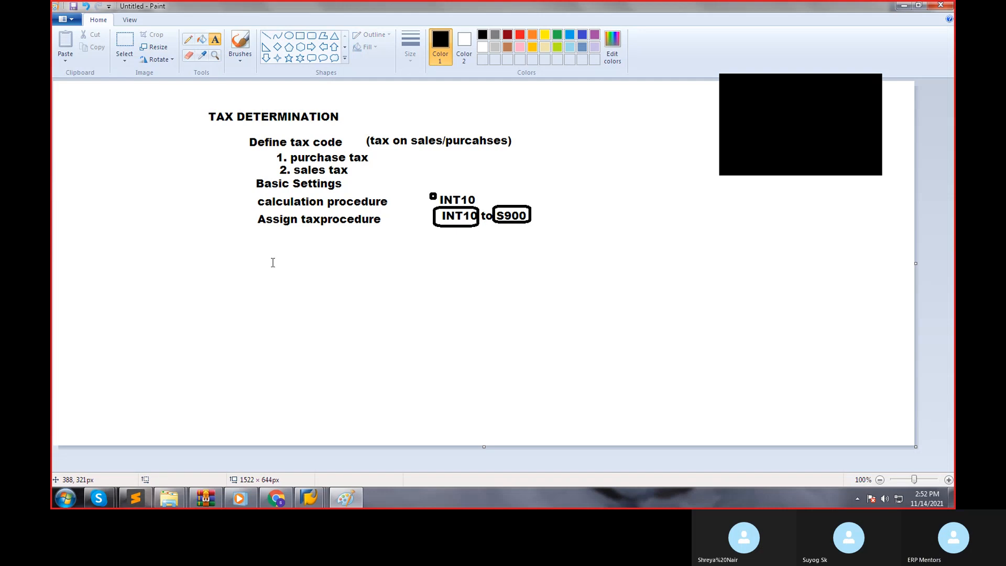
pyautogui.click(250, 246)
pyautogui.write('FTXP--DEfine')
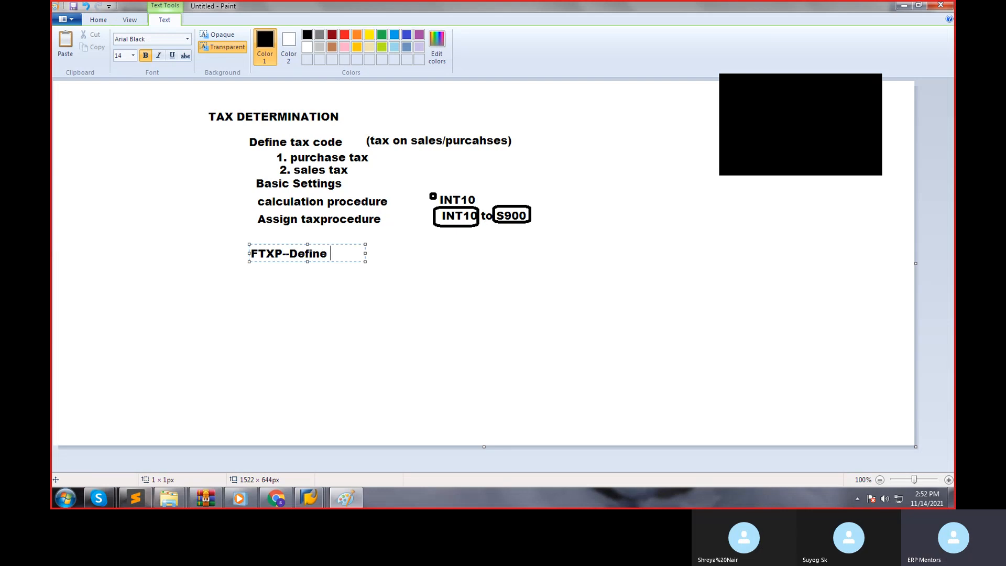
pyautogui.write(' tax codes')
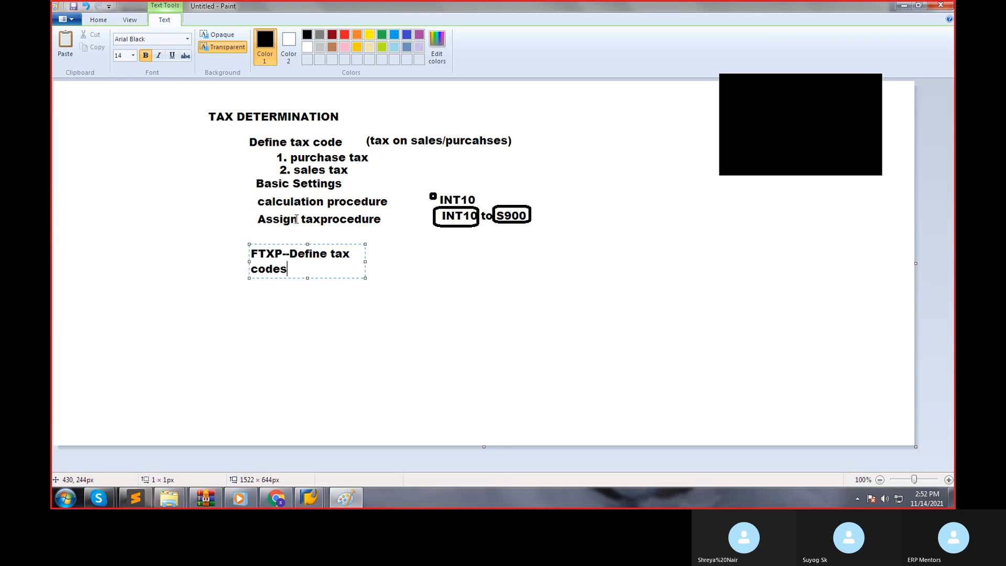
pyautogui.click(359, 361)
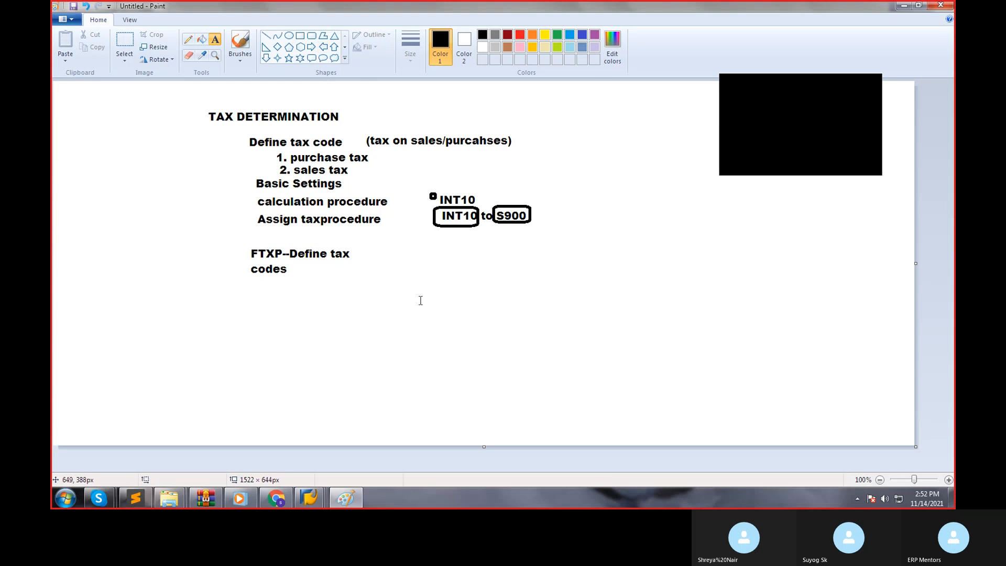
# Switch to an SAP Easy Access session, run SPRO and display the SAP Reference IMG.
pyautogui.click(308, 498)
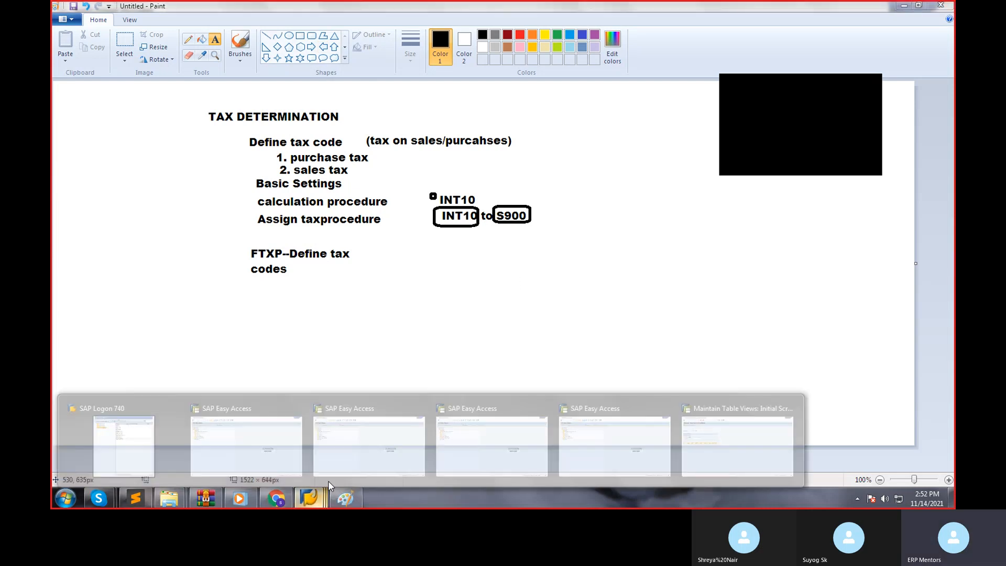
pyautogui.click(366, 442)
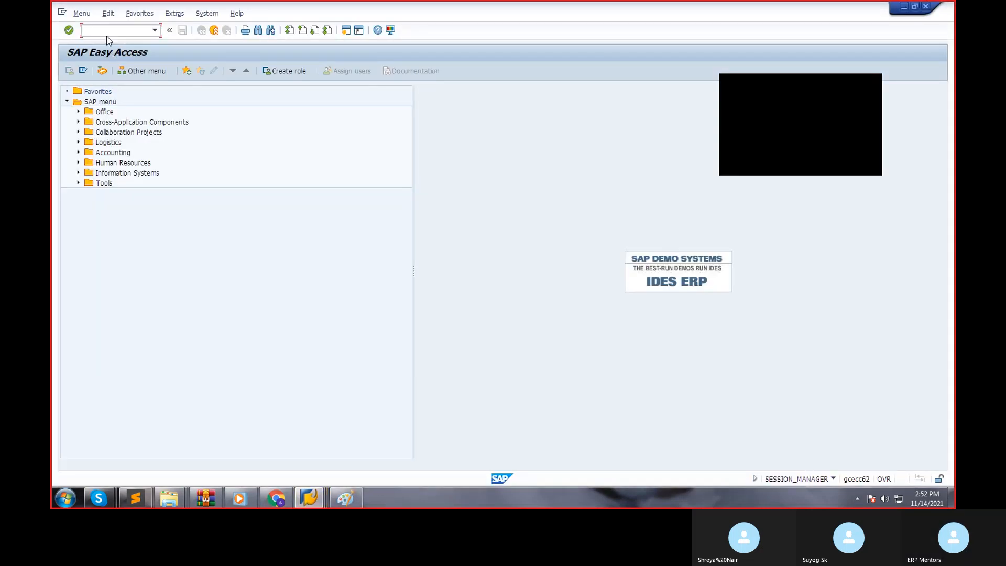
pyautogui.write('spro')
pyautogui.press('Return')
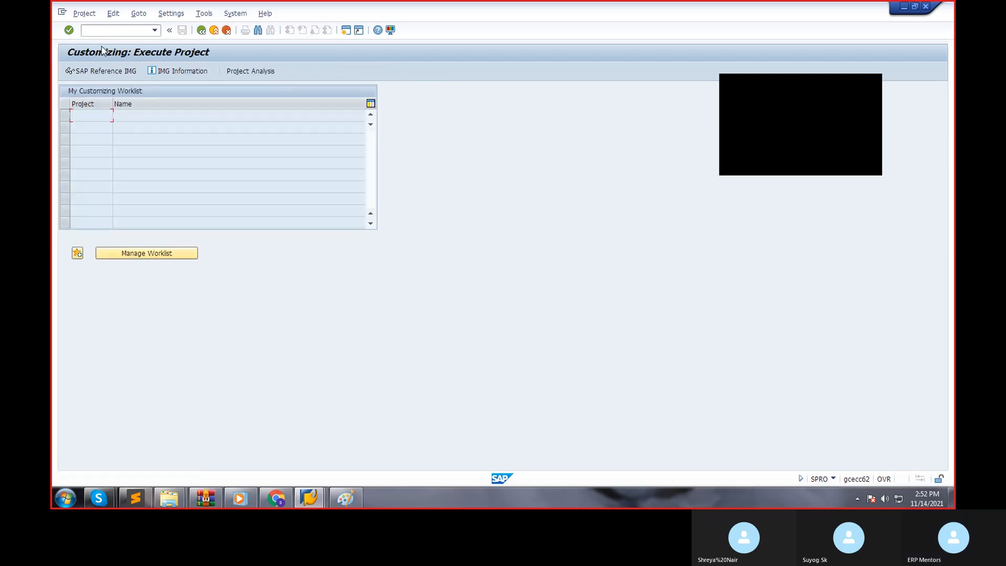
pyautogui.click(96, 73)
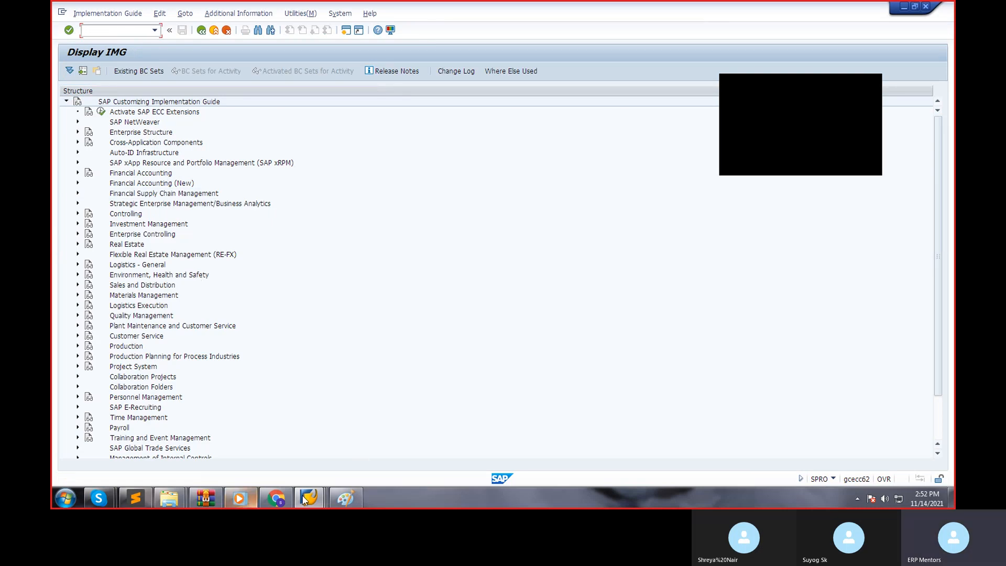
# Return to Paint and add the text "GL ACCOUNTS -- purchase tax a/c" below the FTXP note.
pyautogui.click(335, 500)
pyautogui.click(336, 501)
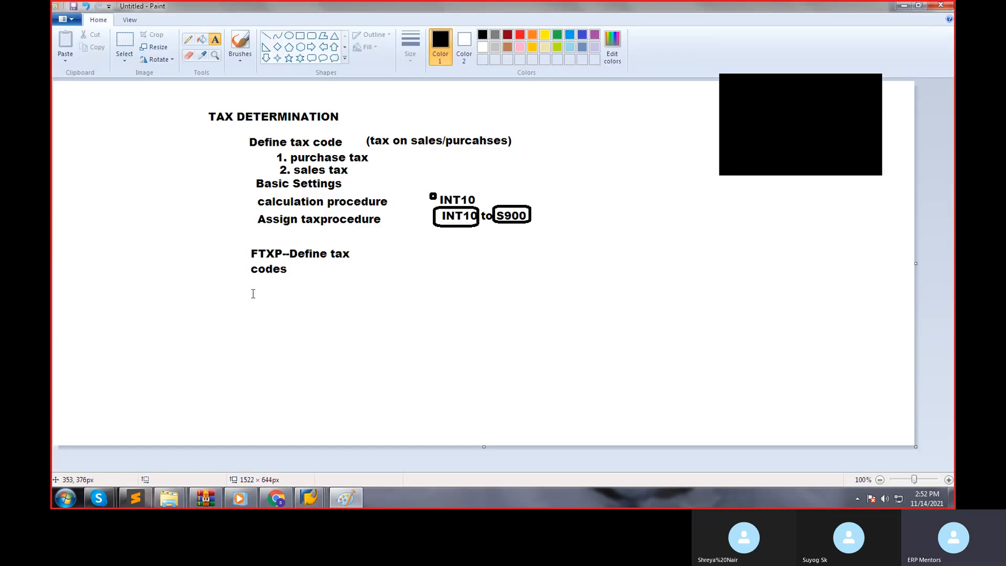
pyautogui.click(252, 293)
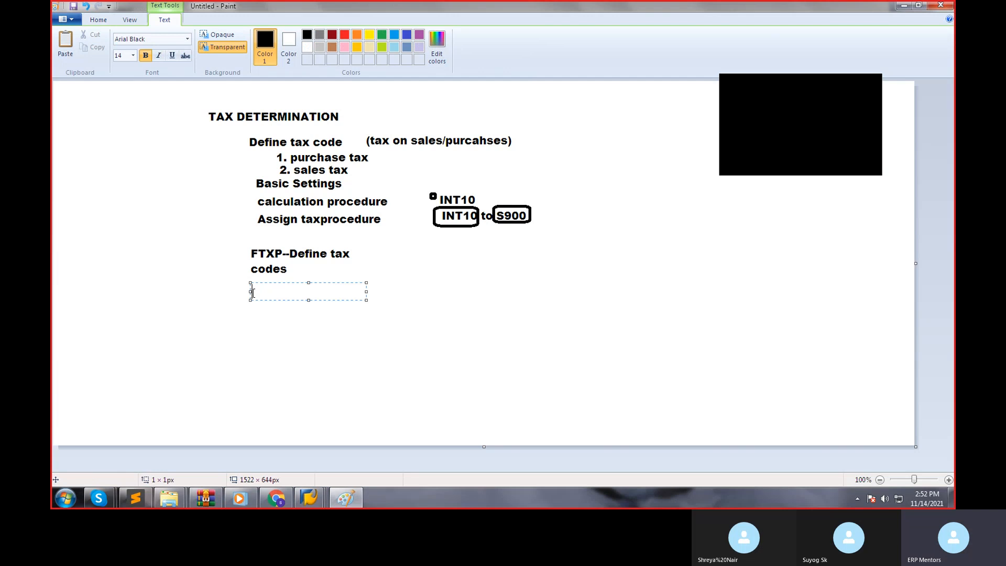
pyautogui.write('GL ACCOUNTS -- purch')
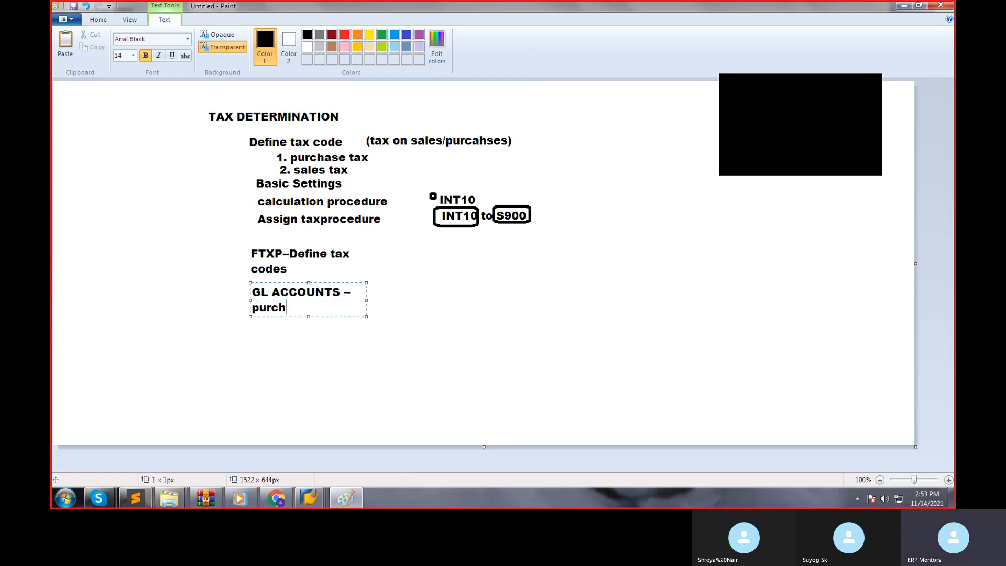
pyautogui.write('ase tax a/c')
pyautogui.click(256, 332)
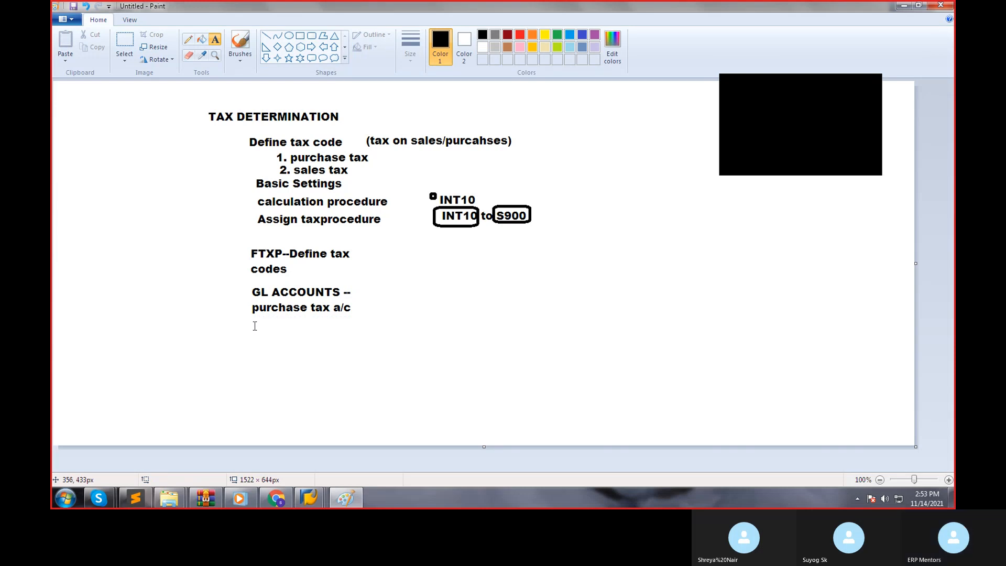
# Add the text "sales tax a/c" beneath the "purchase tax a/c" line.
pyautogui.click(254, 326)
pyautogui.write('sales tax ')
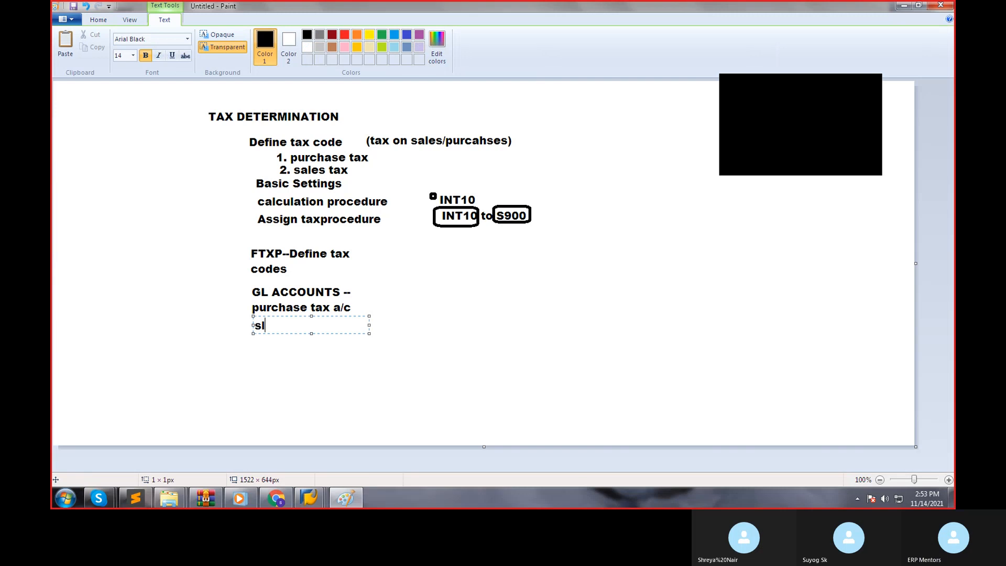
pyautogui.write('a/c')
pyautogui.click(391, 315)
# Add the note "(input tax a/c)" beside "purchase tax a/c", with a space between "tax" and "a/c".
pyautogui.click(365, 308)
pyautogui.write('(')
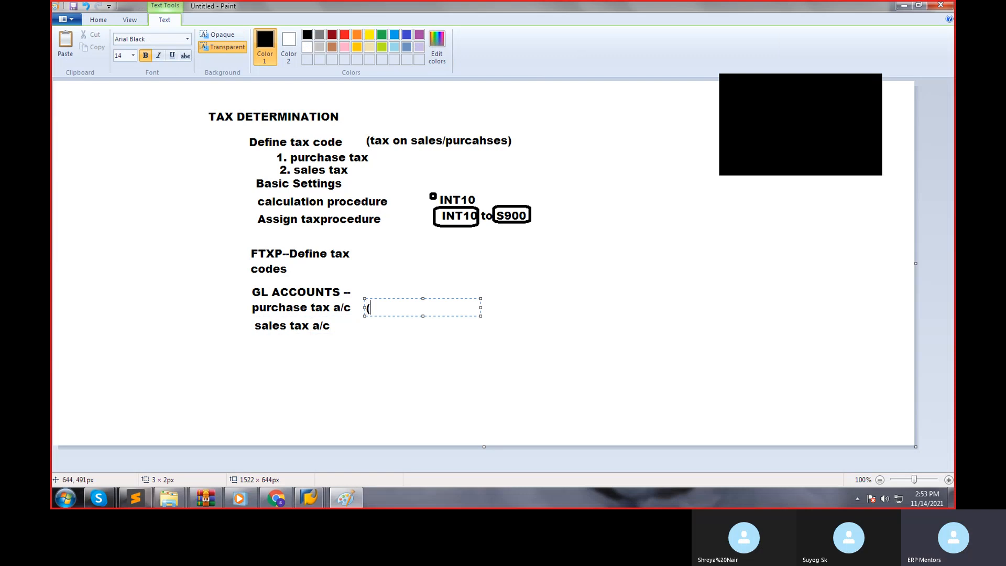
pyautogui.write('input taxa/c)')
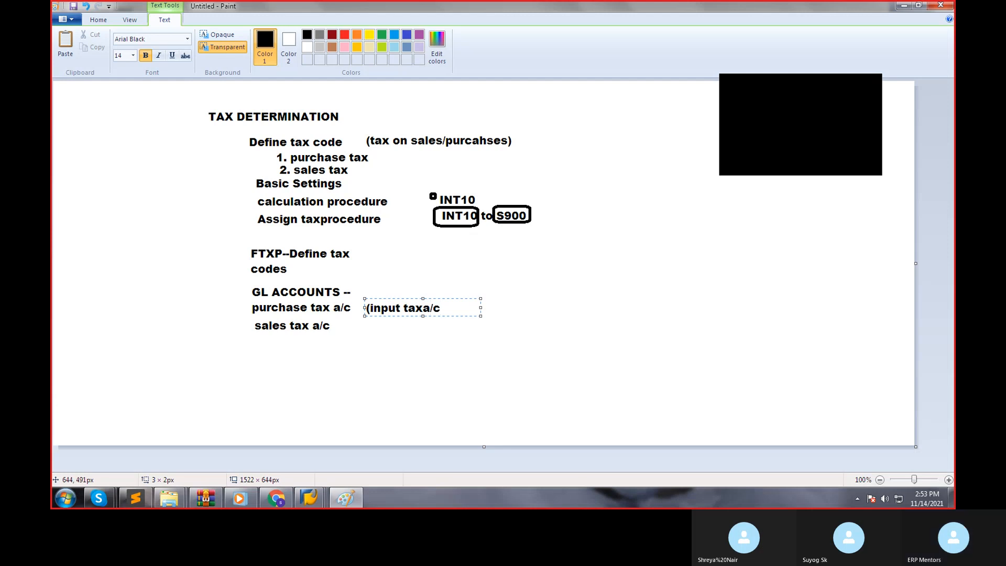
pyautogui.press('Left')
pyautogui.press('Left')
pyautogui.press('Right')
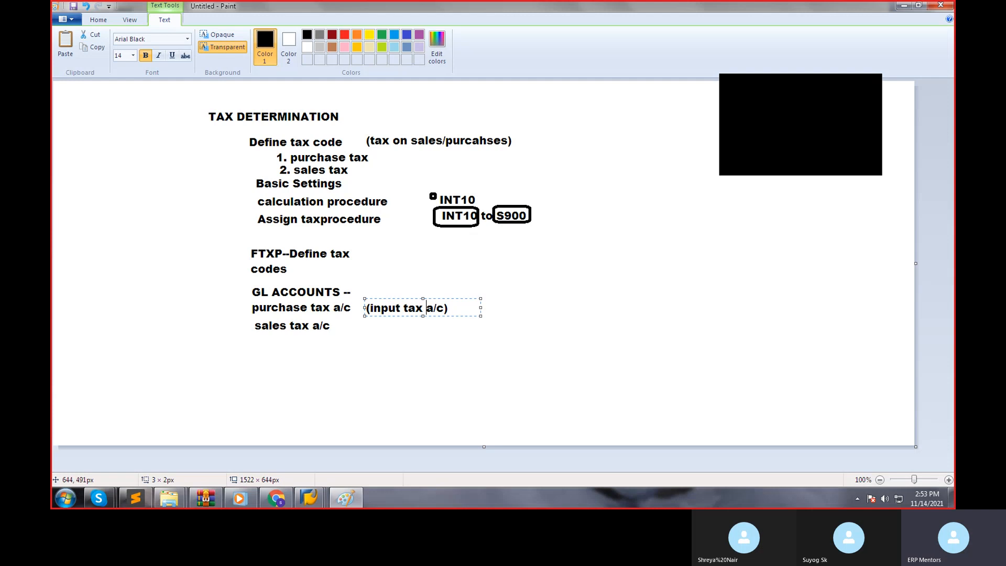
# Add the note "(output tax a/c)" beside the "sales tax a/c" line.
pyautogui.click(385, 374)
pyautogui.click(364, 318)
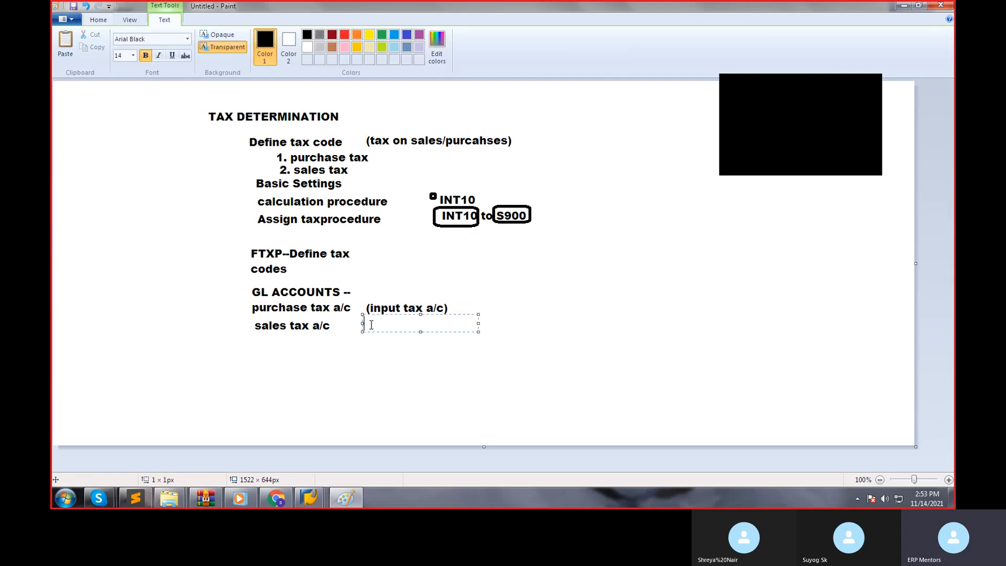
pyautogui.write('(output tax a/c)')
pyautogui.click(563, 301)
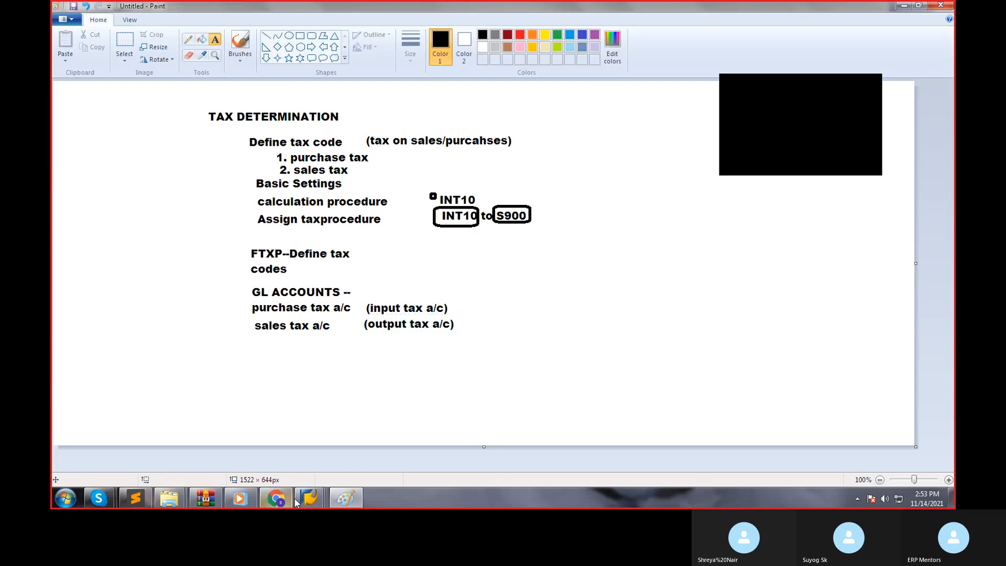
# Switch to an SAP Easy Access session, run FS00 and expand the ADMINISTRATIVE EXPENSES account group for company code S900.
pyautogui.moveTo(302, 505)
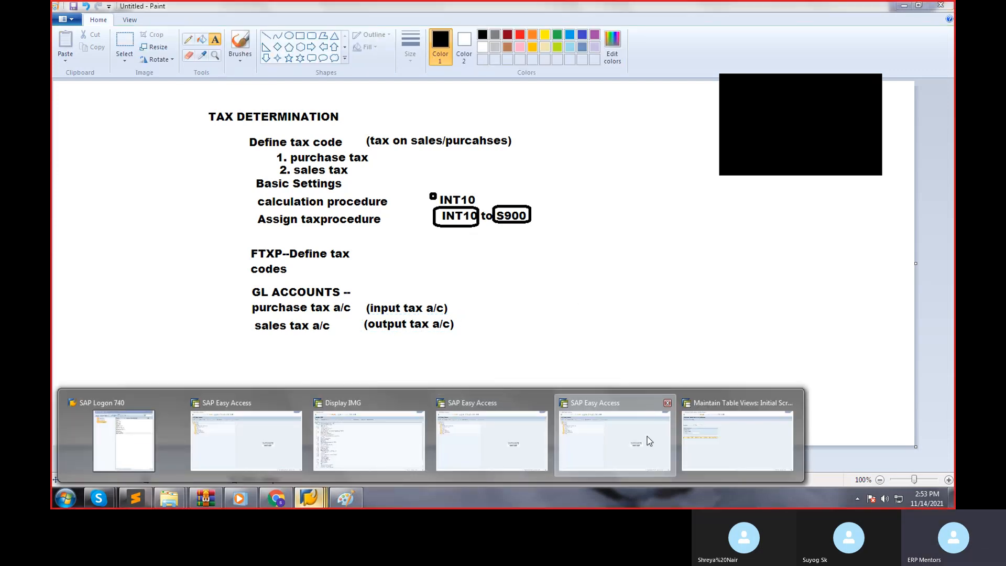
pyautogui.click(618, 438)
pyautogui.write('fs00')
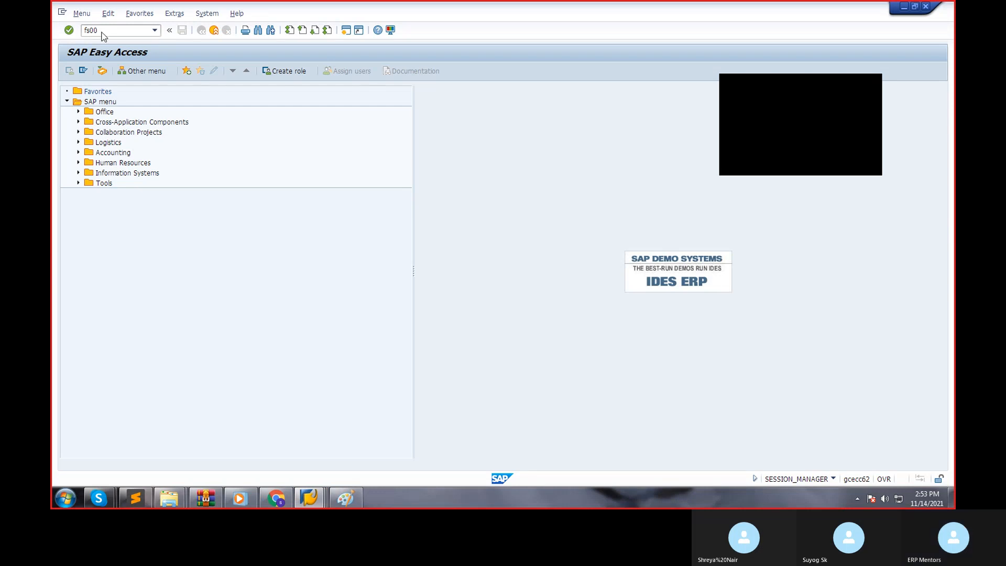
pyautogui.press('Return')
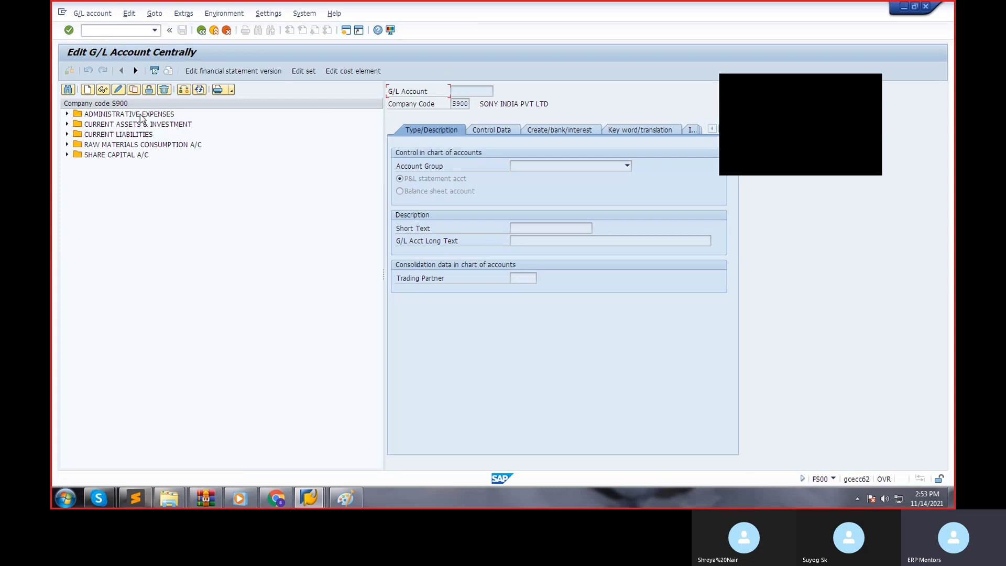
pyautogui.click(67, 113)
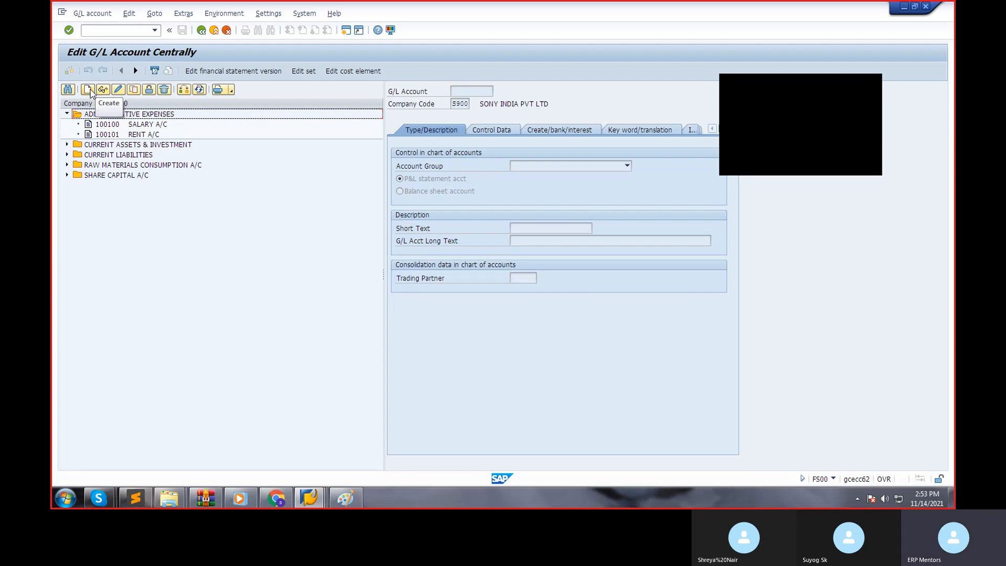
# Start creating G/L account 100105 in company code S900.
pyautogui.click(88, 90)
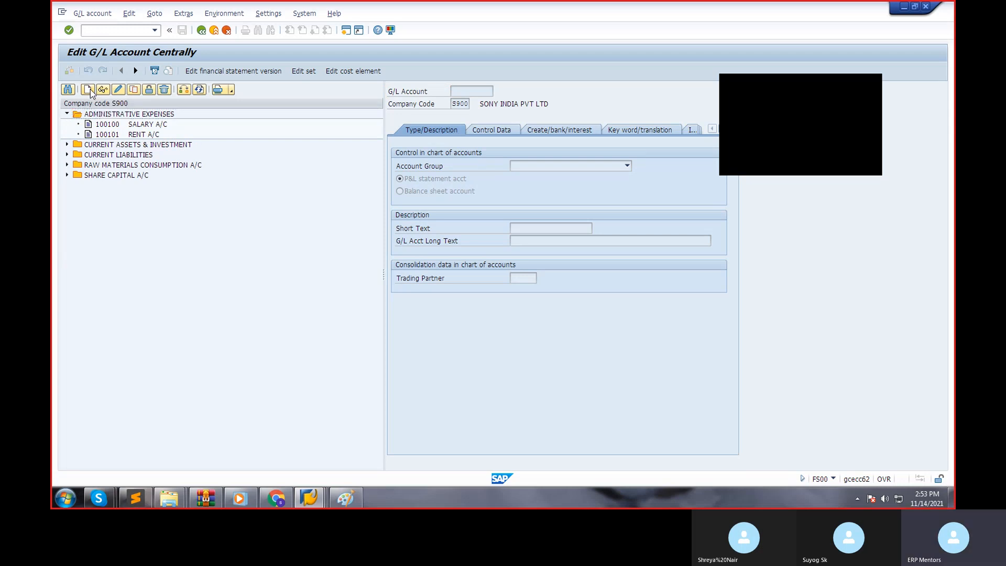
pyautogui.moveTo(129, 139); pyautogui.dragTo(173, 153)
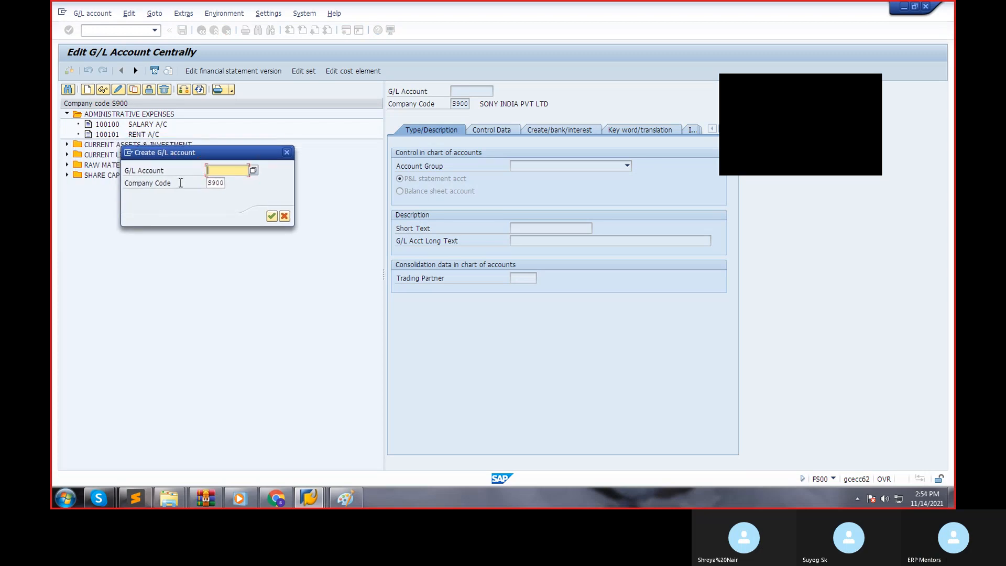
pyautogui.write('100105')
pyautogui.press('Return')
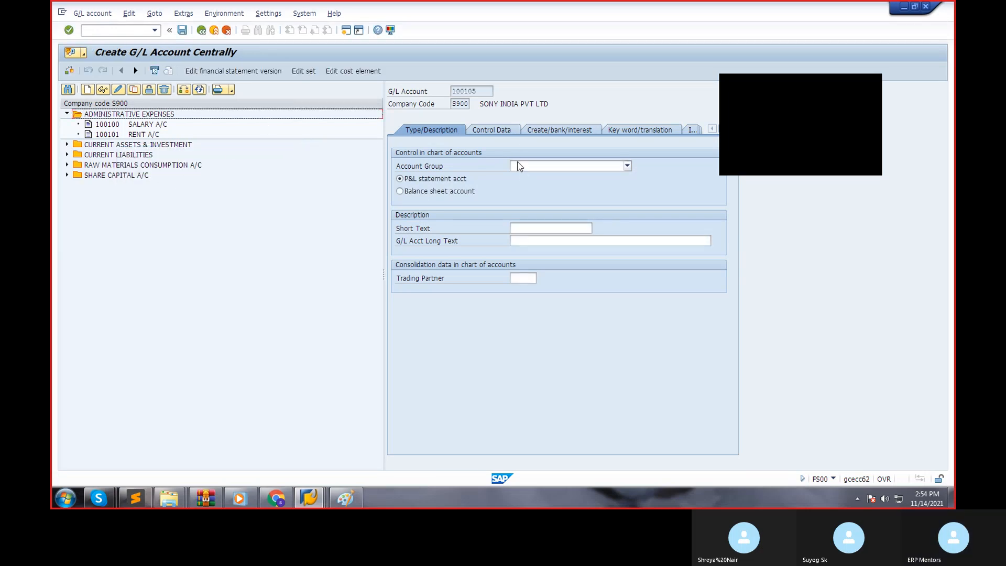
# Assign account group ADMINISTRATIVE EXPENSES, short text "purchase tax a/c" and long text "purcahse tax a/c" to the new account.
pyautogui.click(522, 169)
pyautogui.click(535, 178)
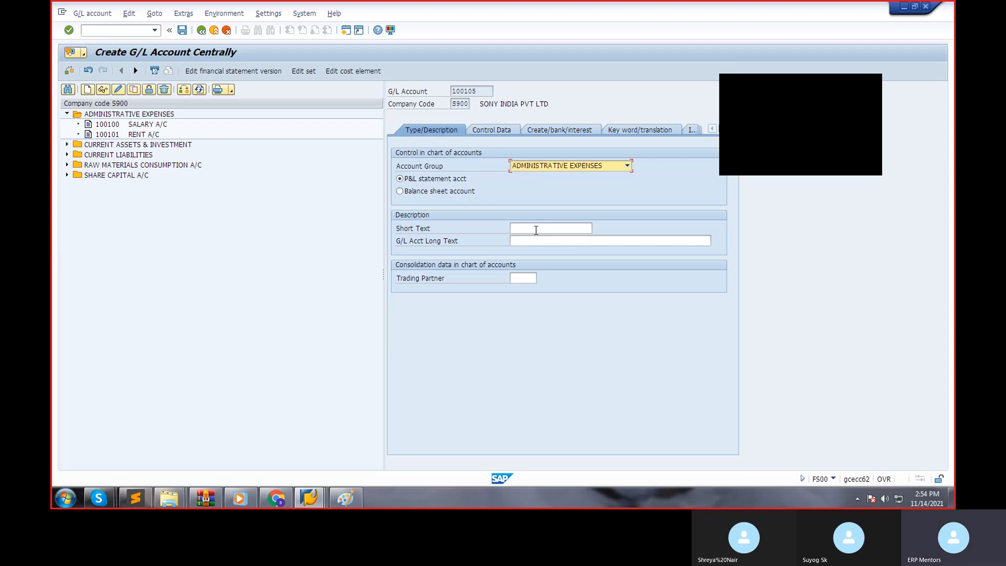
pyautogui.click(535, 227)
pyautogui.write('pur')
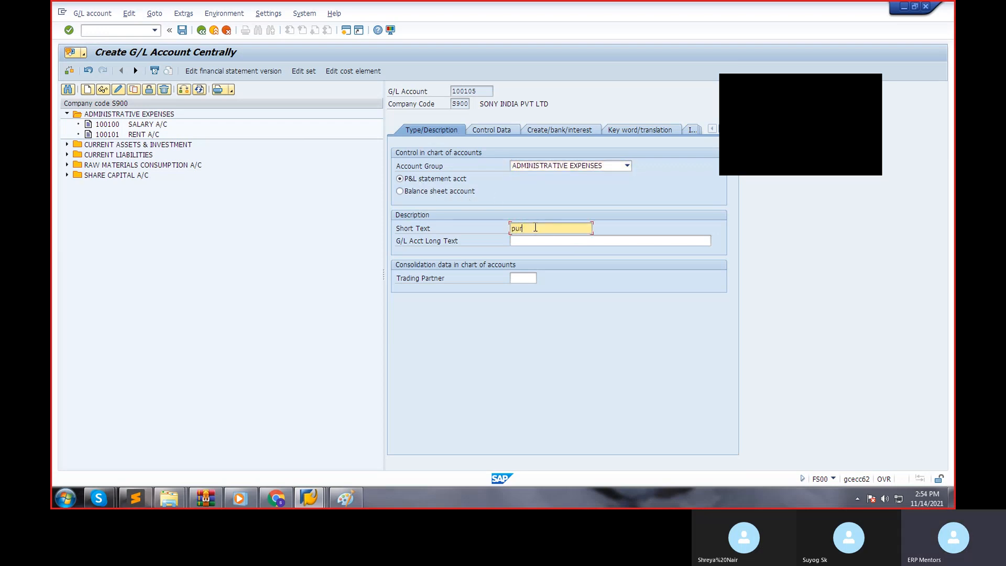
pyautogui.write('chase tax a/c')
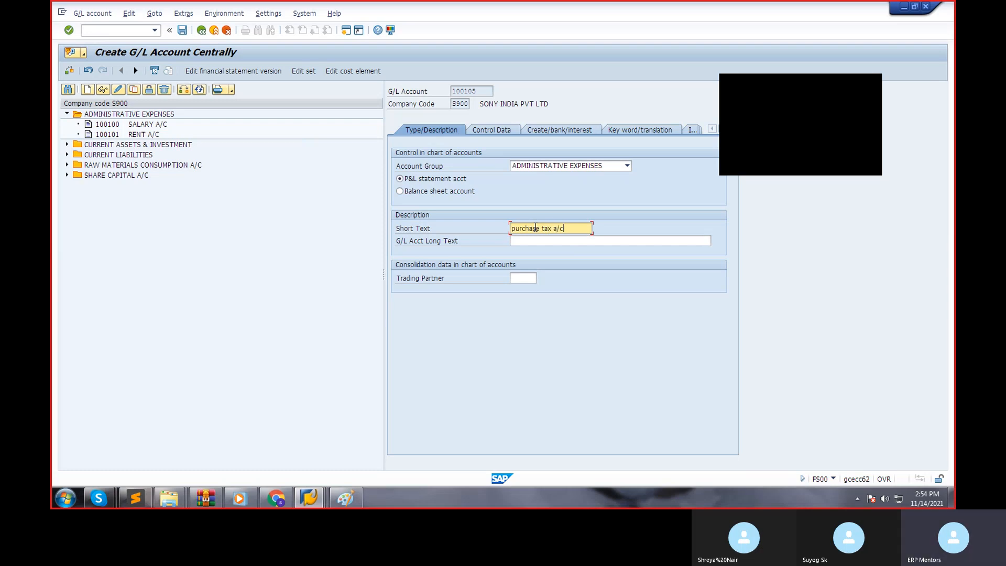
pyautogui.press('Tab')
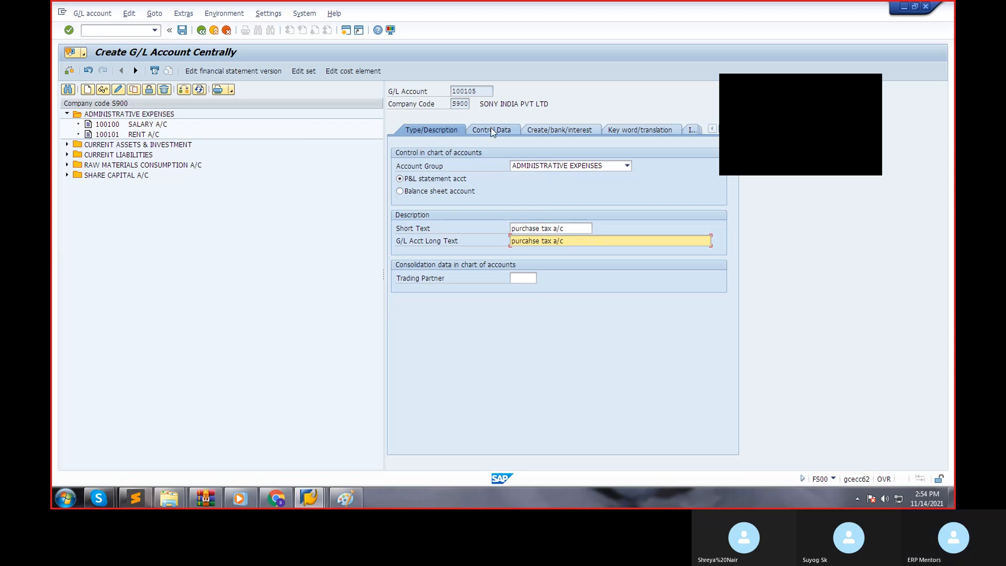
# In the account's control data, enable only balances in local currency, set tax category "-" (Only input tax allowed) and allow posting without tax.
pyautogui.click(493, 131)
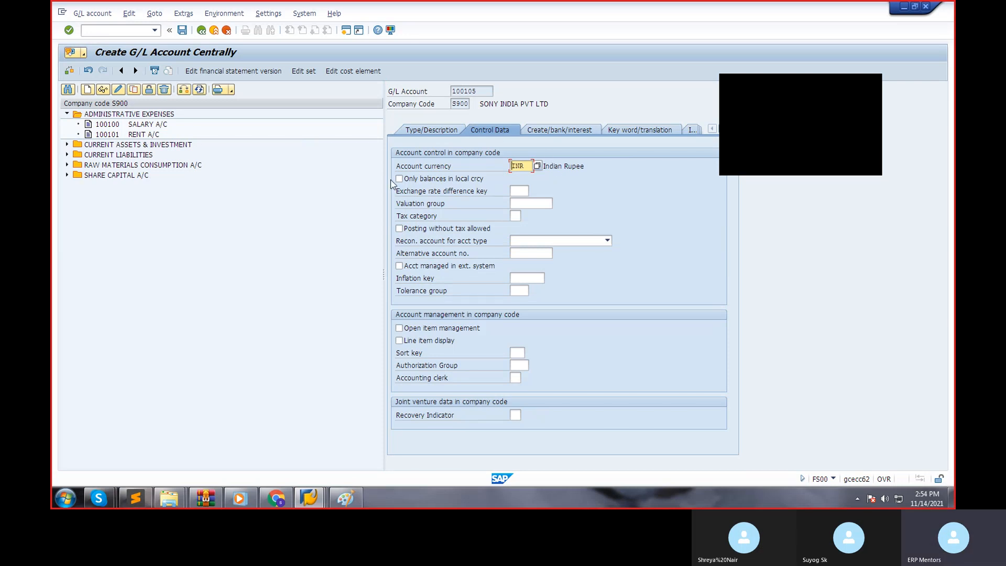
pyautogui.click(438, 180)
pyautogui.click(514, 216)
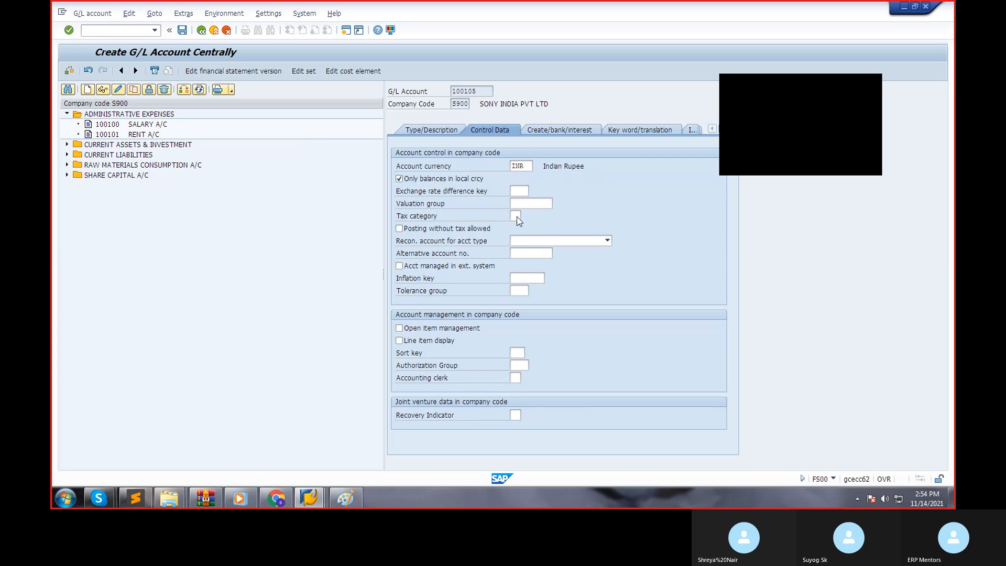
pyautogui.click(525, 215)
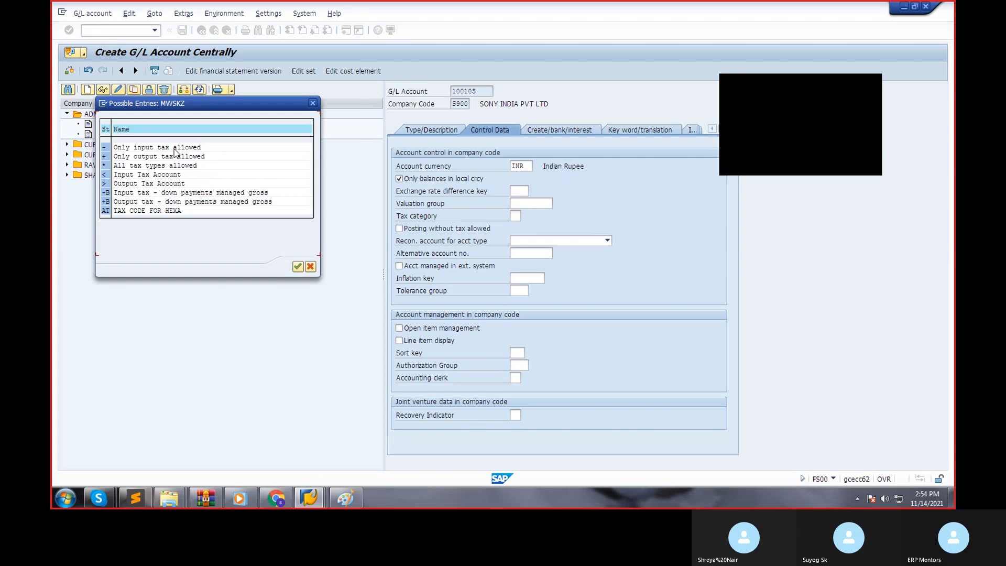
pyautogui.doubleClick(174, 148)
pyautogui.click(399, 229)
# Enable line item display and set the sort key to 001 for the purchase tax account.
pyautogui.click(415, 341)
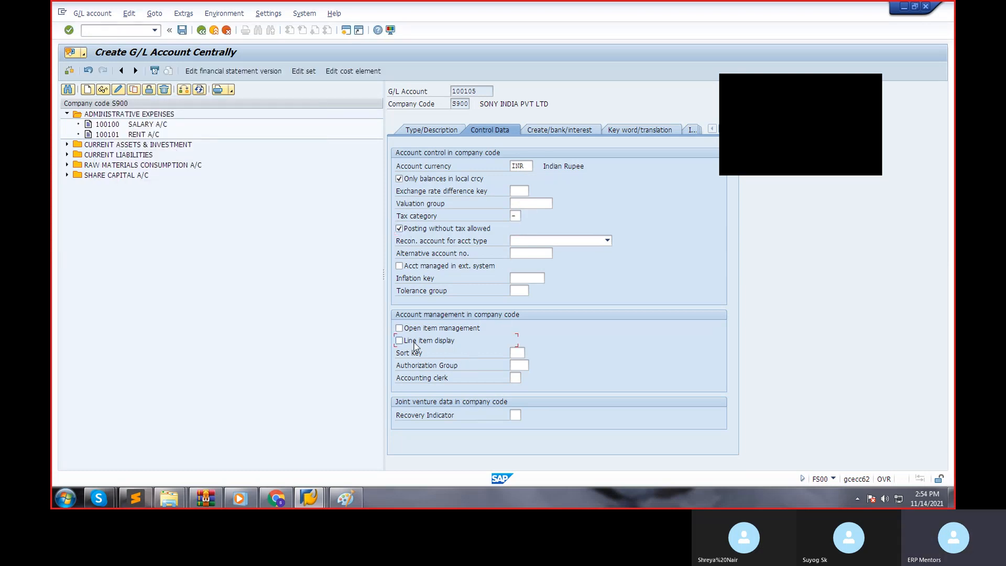
pyautogui.click(524, 352)
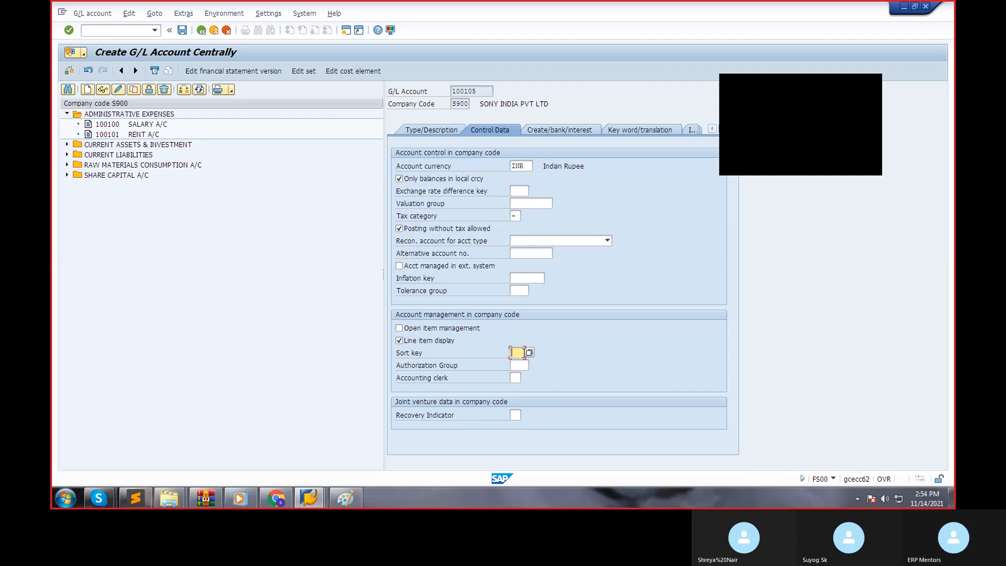
pyautogui.write('001')
# Set the field status group to G001, save the purchase tax account and return to SAP Easy Access.
pyautogui.click(549, 129)
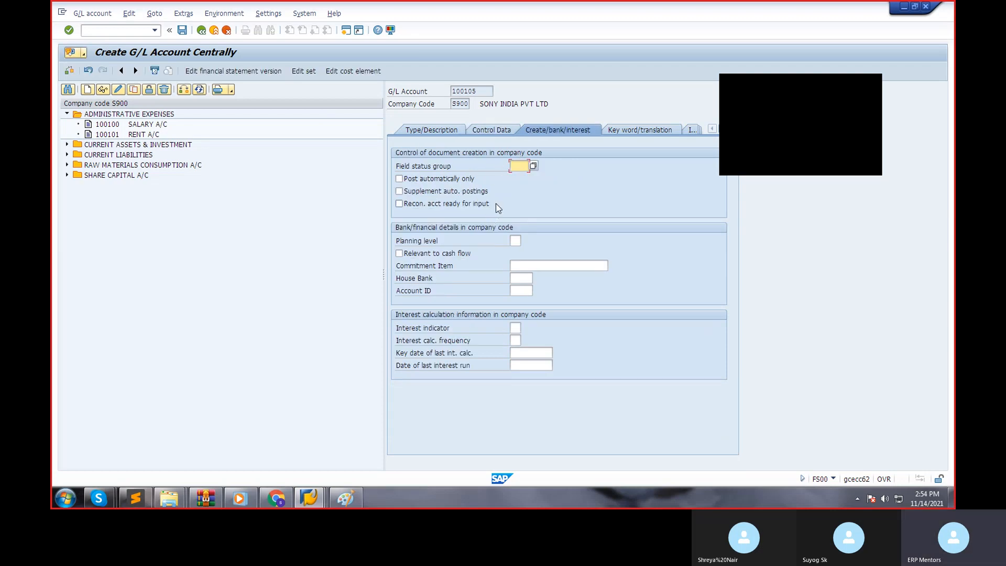
pyautogui.write('g00')
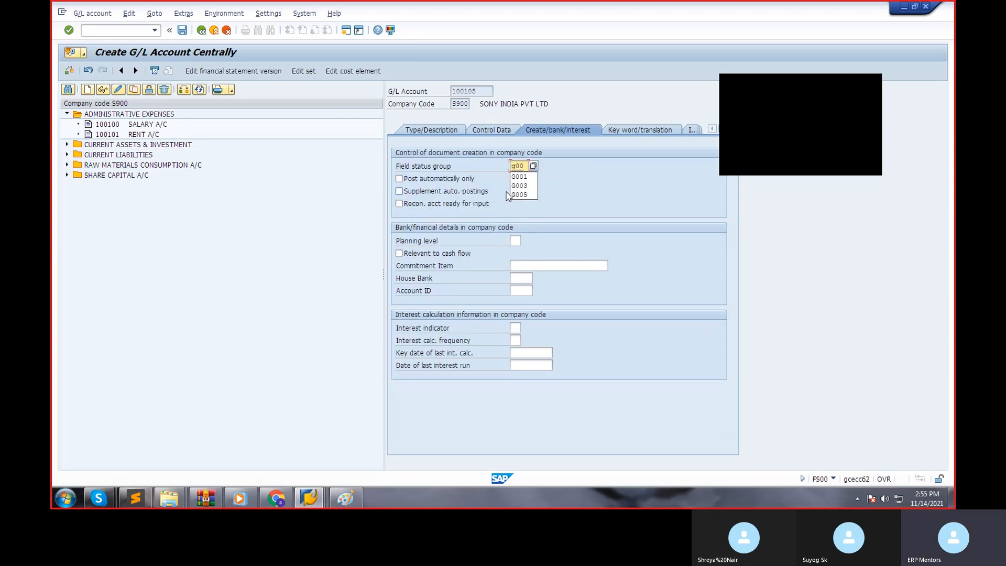
pyautogui.write('1')
pyautogui.click(182, 31)
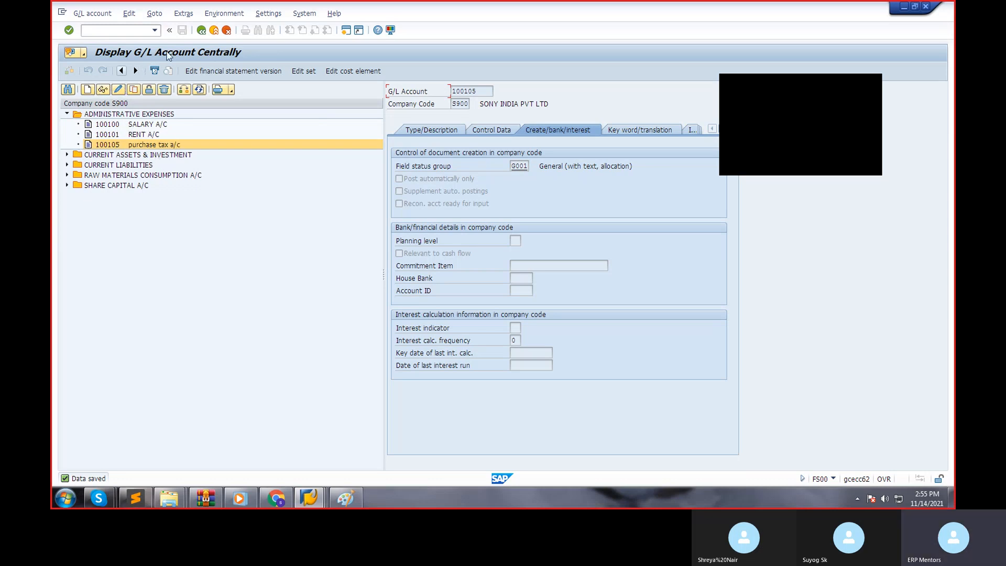
pyautogui.click(200, 31)
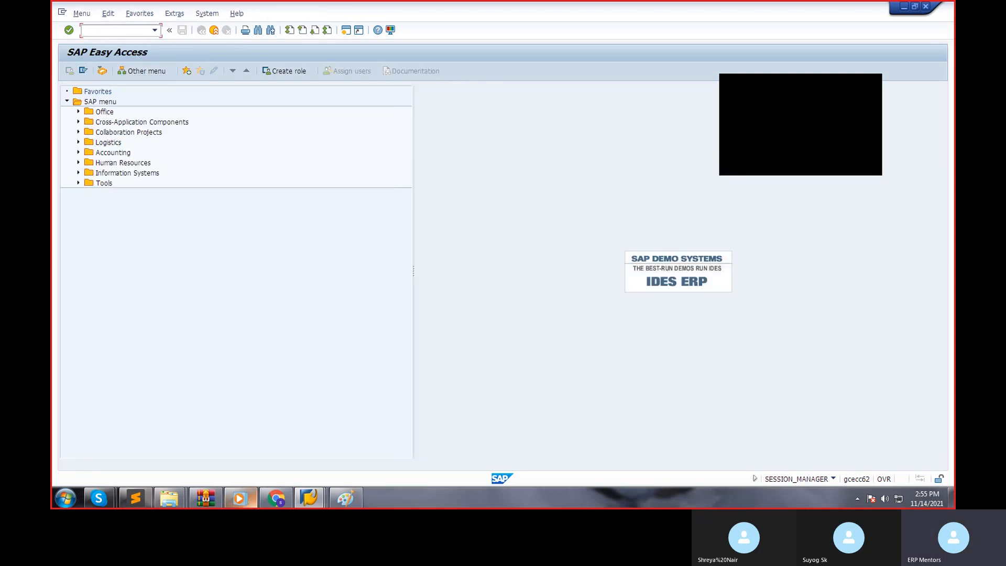
# Run FS00 again and change the account list's company code to 1000.
pyautogui.moveTo(260, 504)
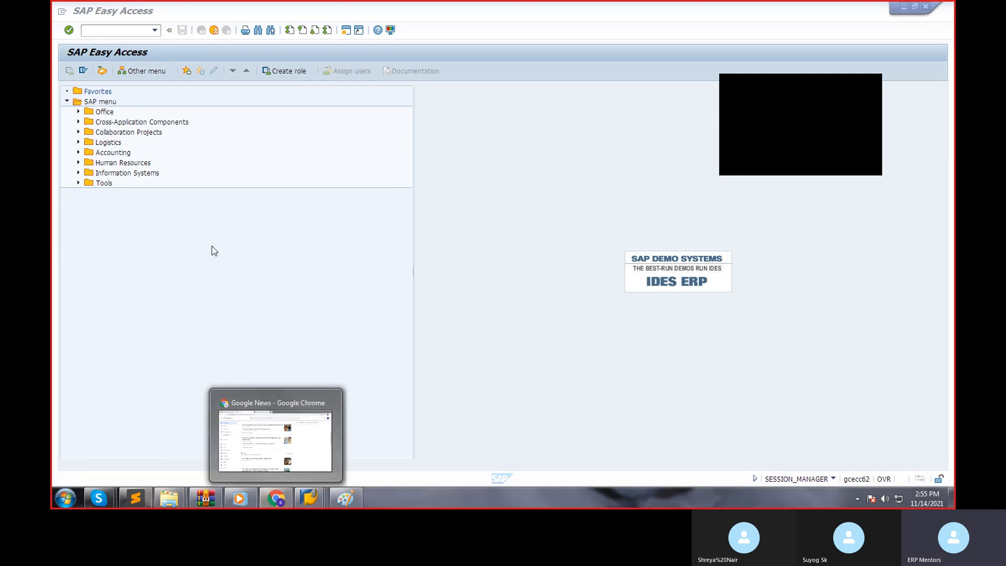
pyautogui.click(197, 248)
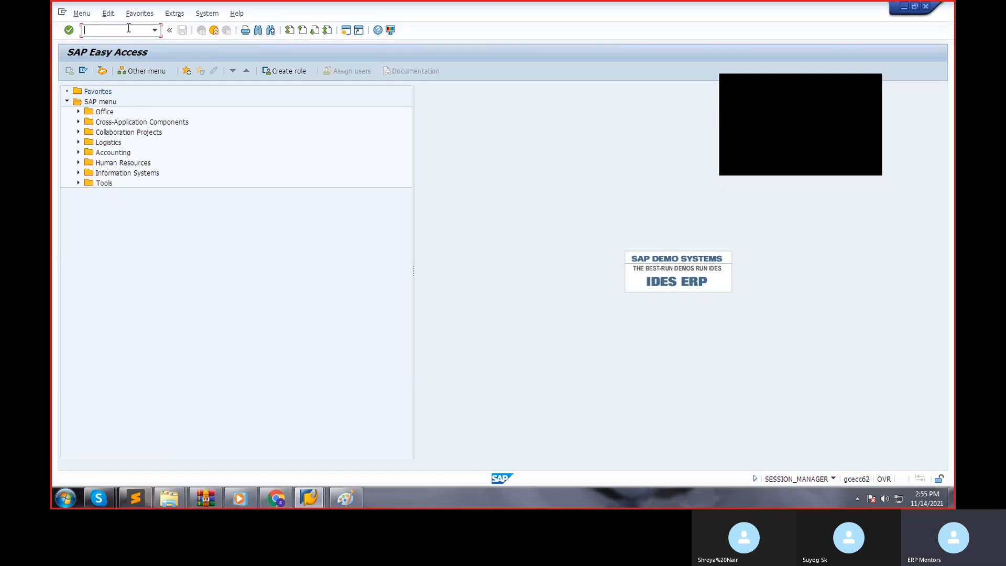
pyautogui.write('FS00')
pyautogui.press('Return')
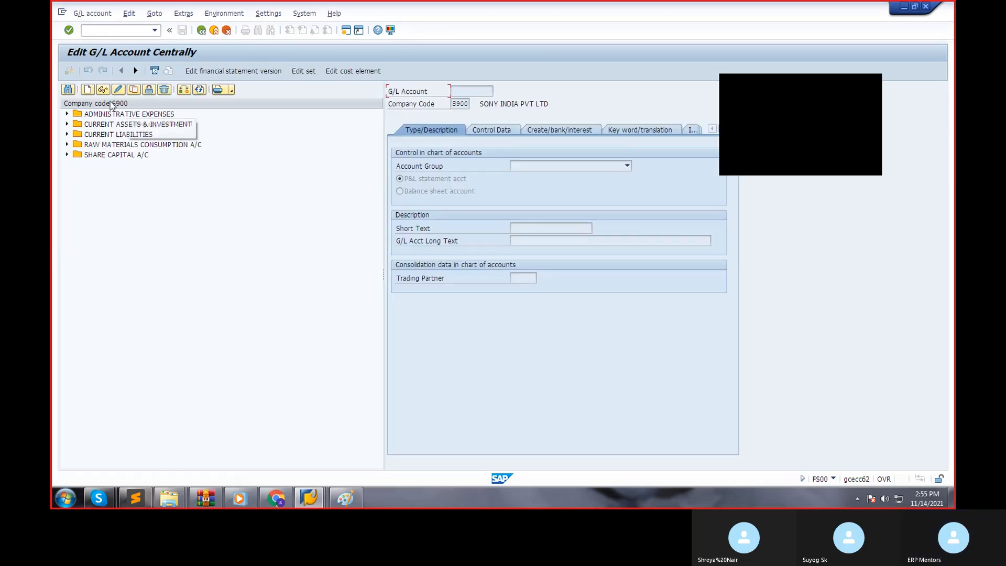
pyautogui.click(184, 90)
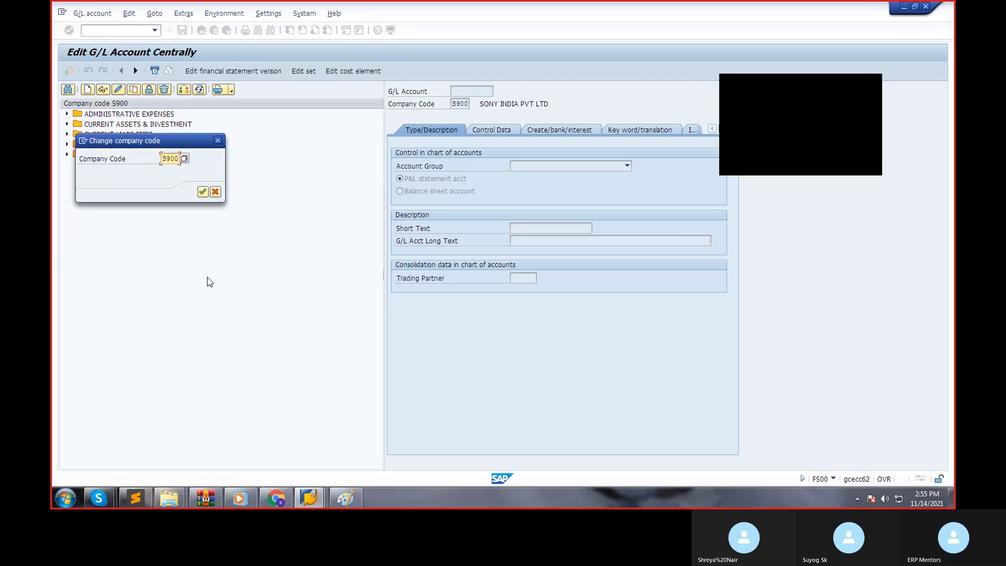
pyautogui.press('Delete')
pyautogui.write('1000')
pyautogui.press('Return')
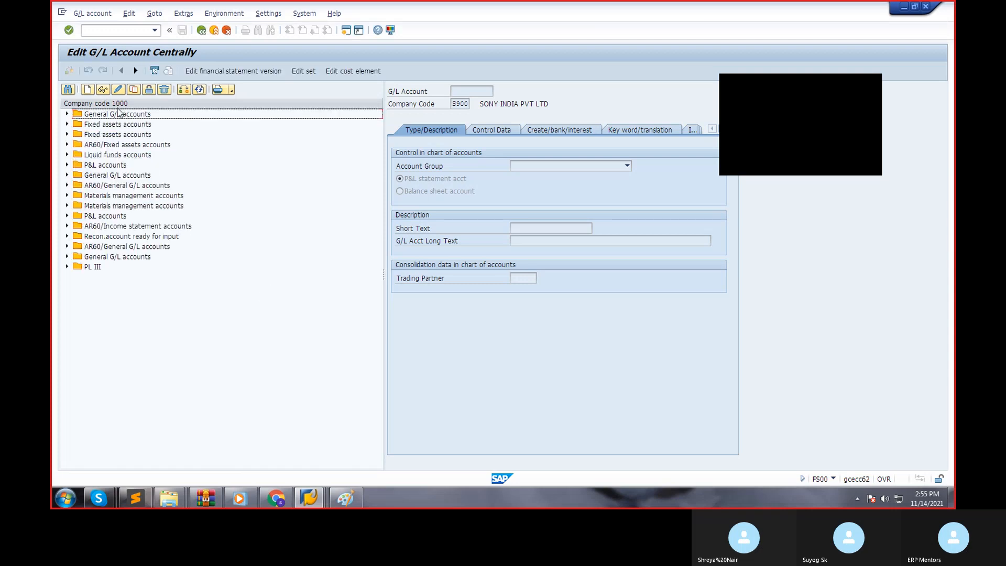
# Search company code 1000's G/L account list for "INPUT*".
pyautogui.click(68, 90)
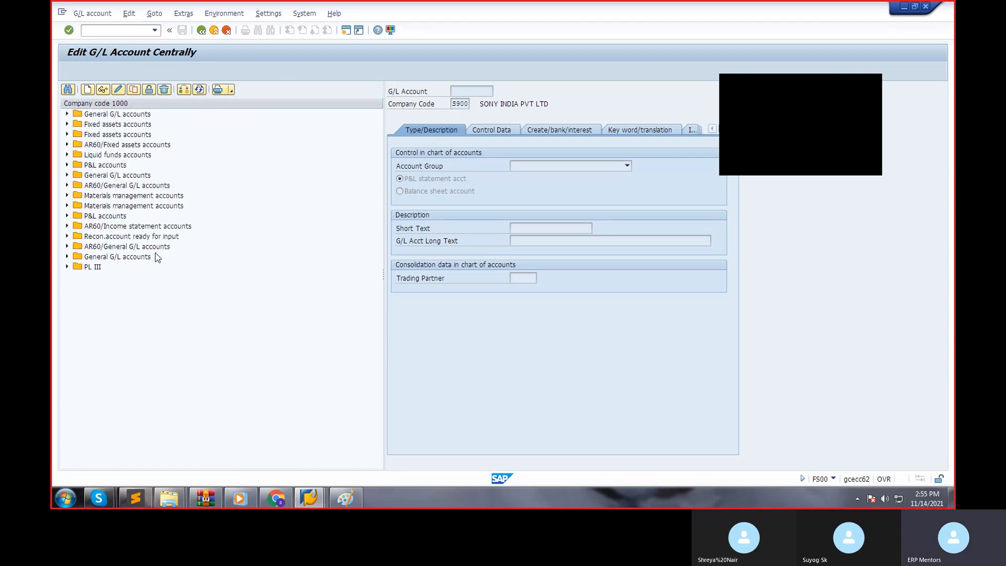
pyautogui.write('INPUT*')
pyautogui.press('Return')
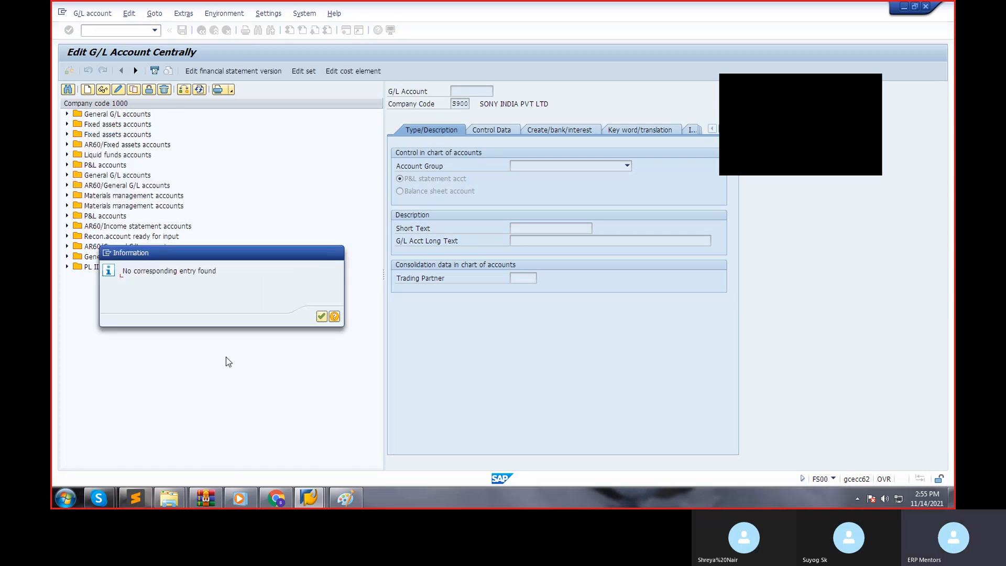
pyautogui.press('Return')
# Search company code 1000's G/L account list for "INPUT TAX".
pyautogui.click(69, 89)
pyautogui.write('INPU TAX')
pyautogui.press('BackSpace')
pyautogui.press('BackSpace')
pyautogui.press('BackSpace')
pyautogui.press('BackSpace')
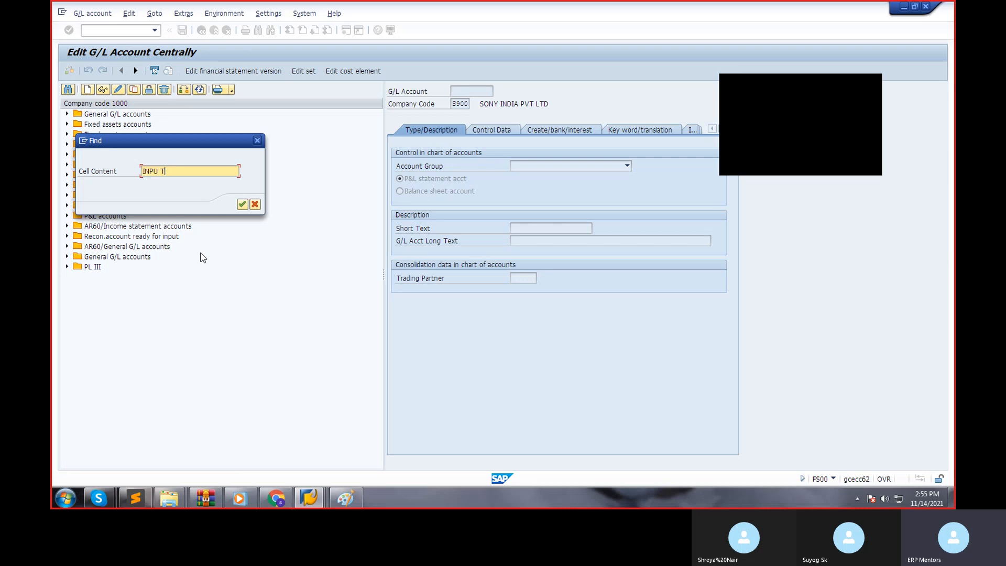
pyautogui.write('T TAX')
pyautogui.press('Return')
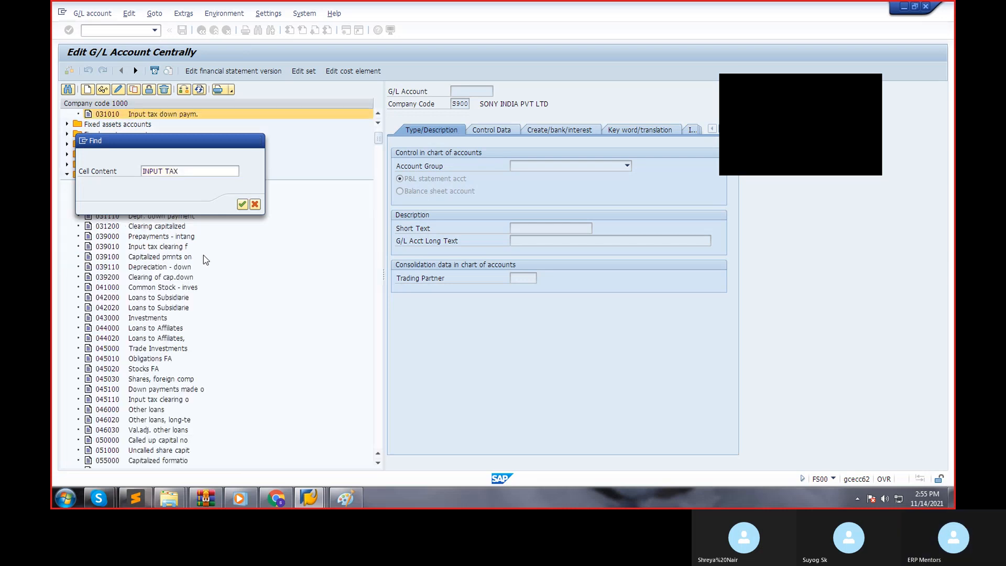
pyautogui.click(242, 203)
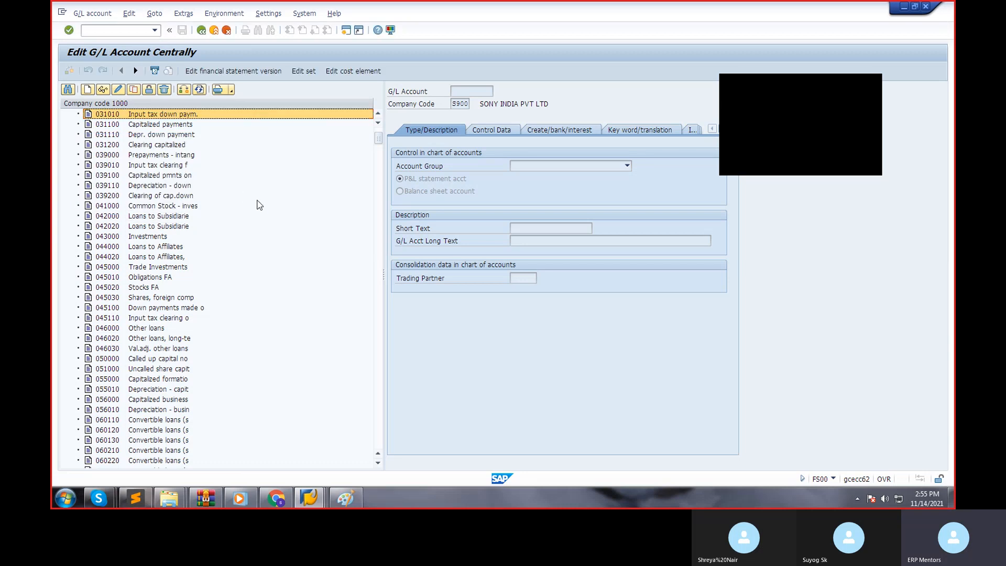
# Display account 031010 "Input tax down paym." and check its account group options.
pyautogui.doubleClick(184, 137)
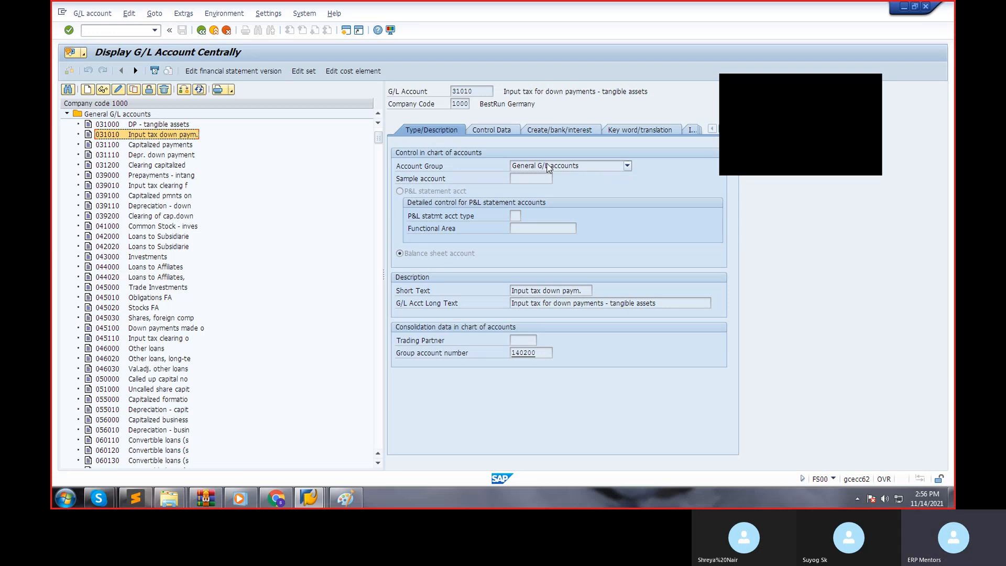
pyautogui.click(543, 170)
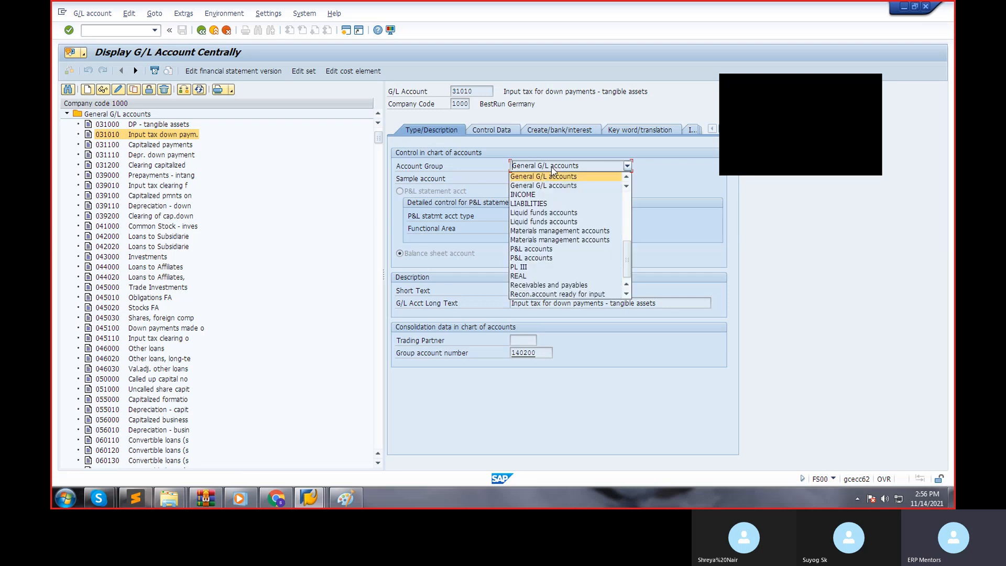
pyautogui.click(552, 176)
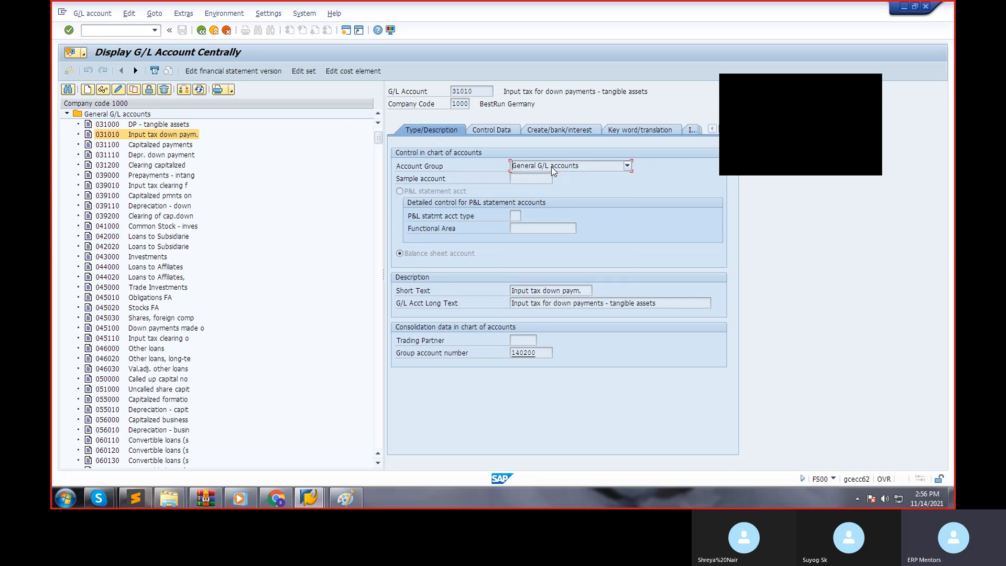
# Check account 031010's control data, then display account 039010 "Input tax clearing f" and review its document creation and type settings.
pyautogui.click(493, 131)
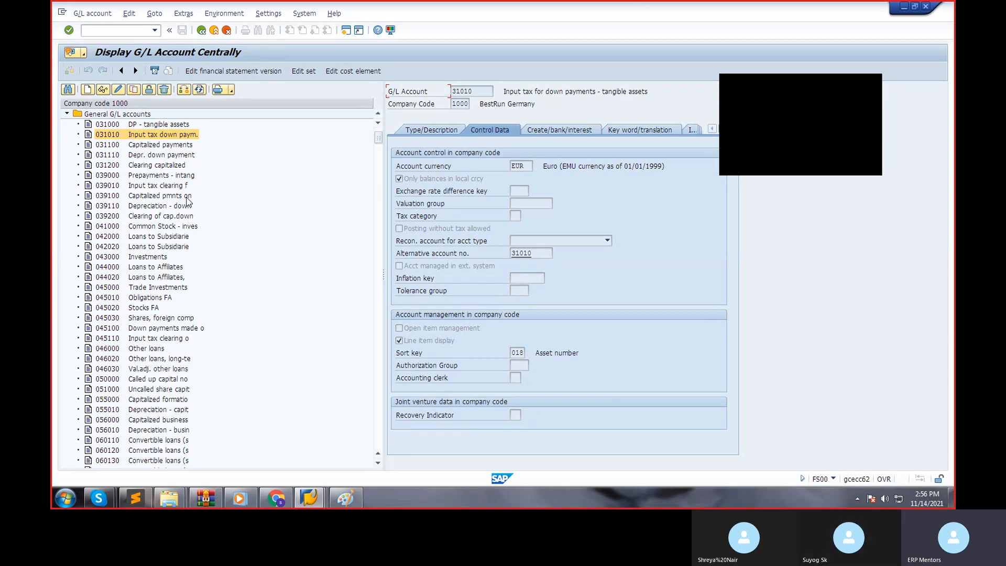
pyautogui.doubleClick(174, 187)
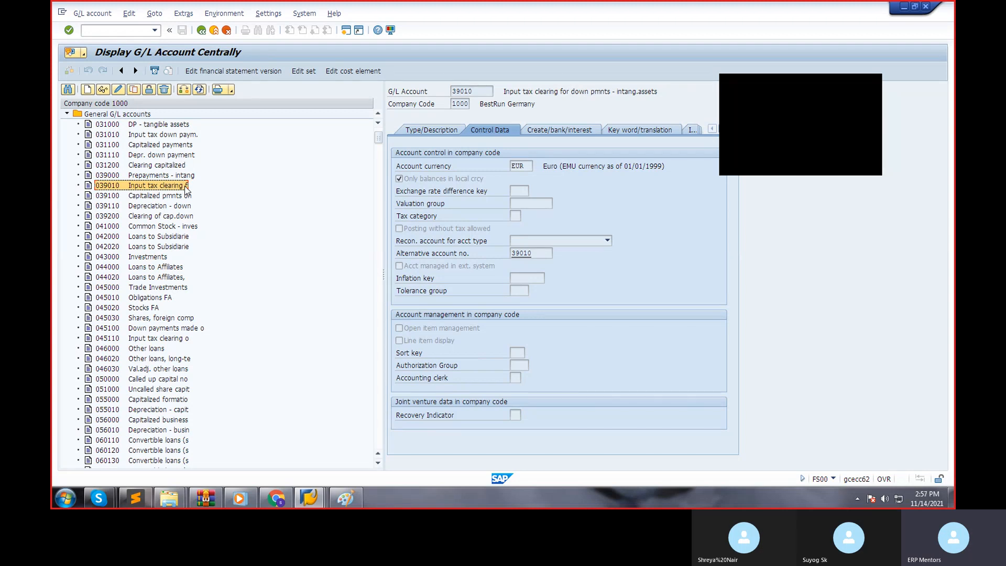
pyautogui.click(578, 131)
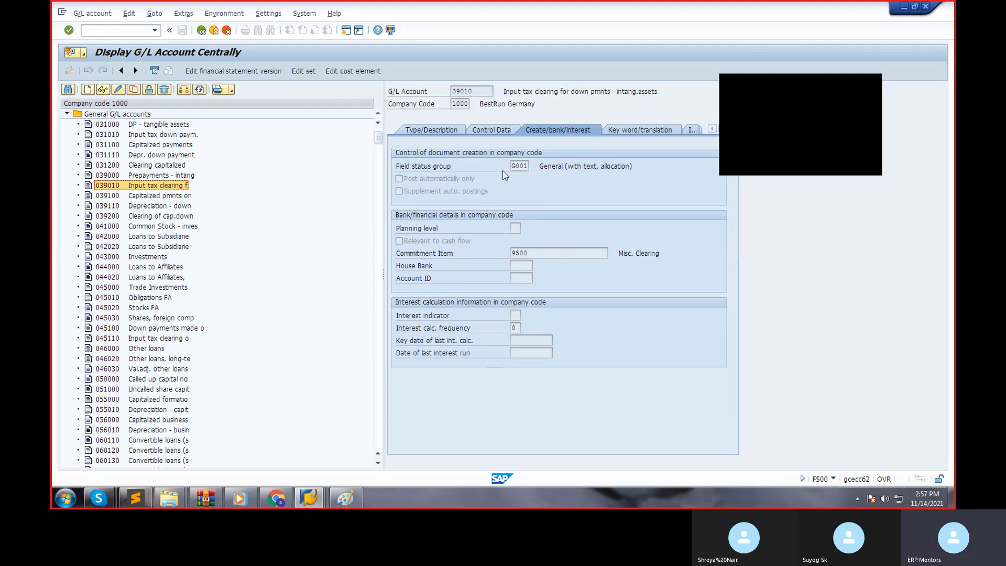
pyautogui.click(452, 134)
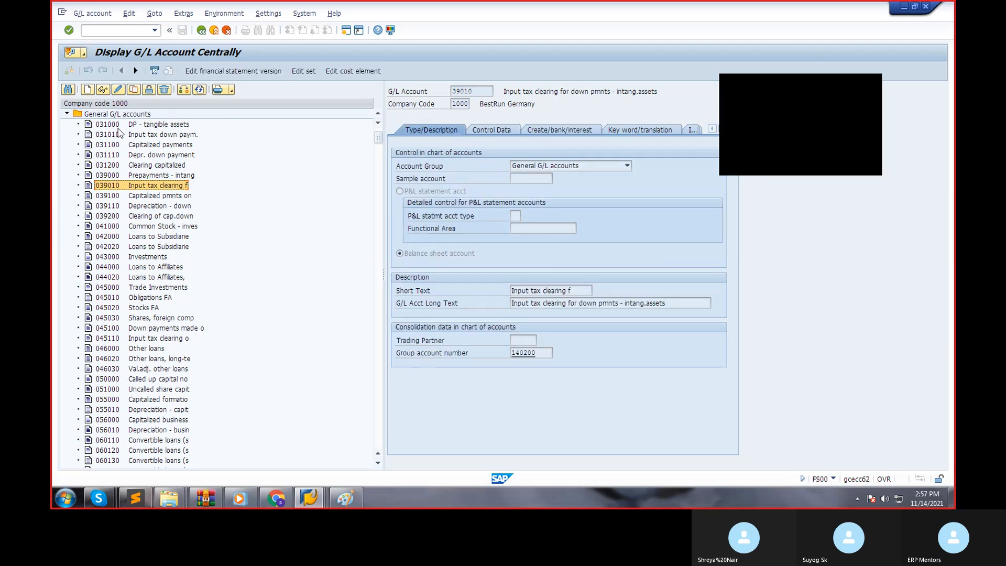
# Search company code 1000's G/L account list for "PURCHASE TAX".
pyautogui.click(67, 91)
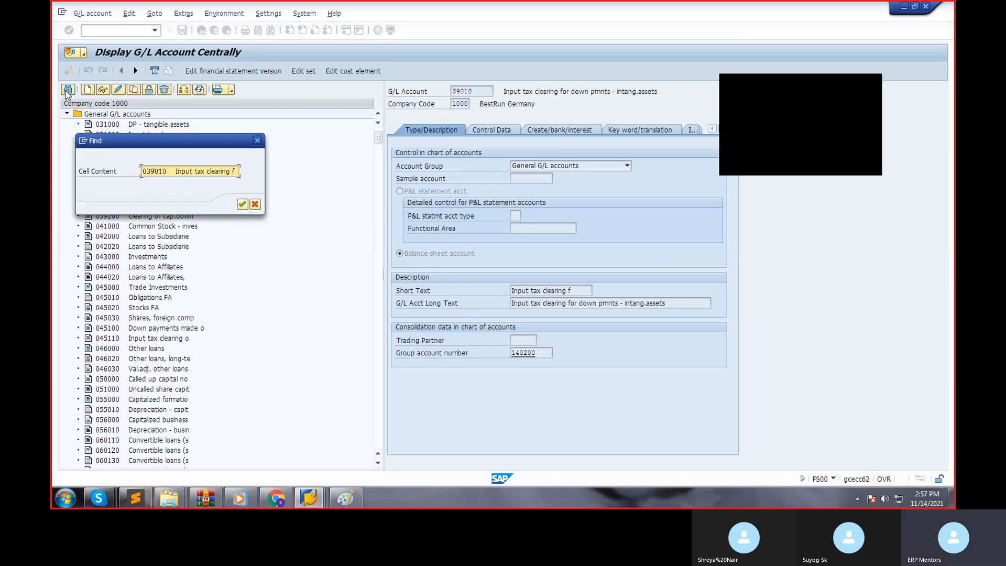
pyautogui.write('PURCHASE TA')
pyautogui.press('Delete')
pyautogui.press('Delete')
pyautogui.press('Delete')
pyautogui.press('Delete')
pyautogui.press('Delete')
pyautogui.press('Delete')
pyautogui.press('Delete')
pyautogui.press('Delete')
pyautogui.press('Delete')
pyautogui.press('Delete')
pyautogui.press('Delete')
pyautogui.press('Delete')
pyautogui.press('Delete')
pyautogui.press('Delete')
pyautogui.press('Delete')
pyautogui.press('Delete')
pyautogui.press('Delete')
pyautogui.press('Delete')
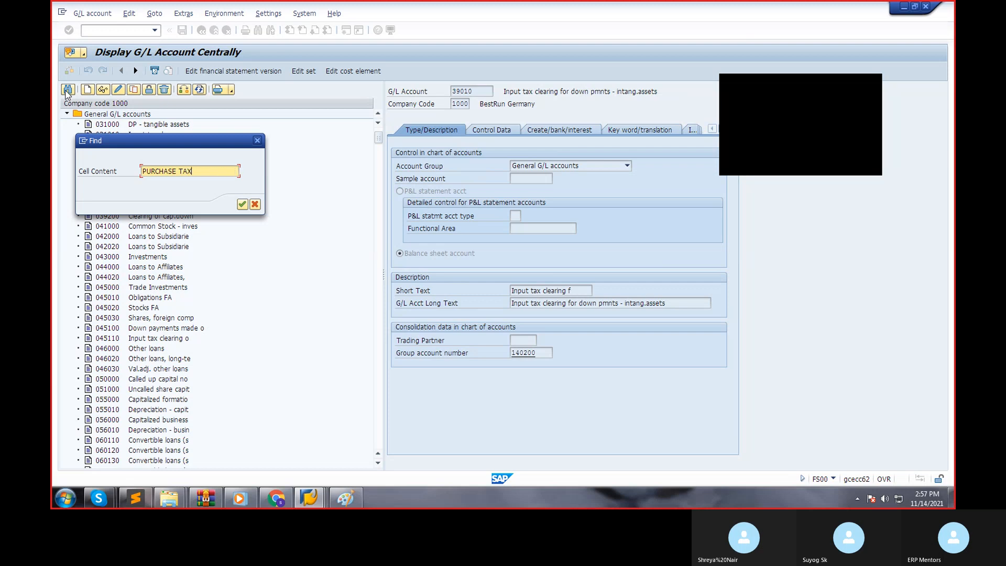
pyautogui.press('Return')
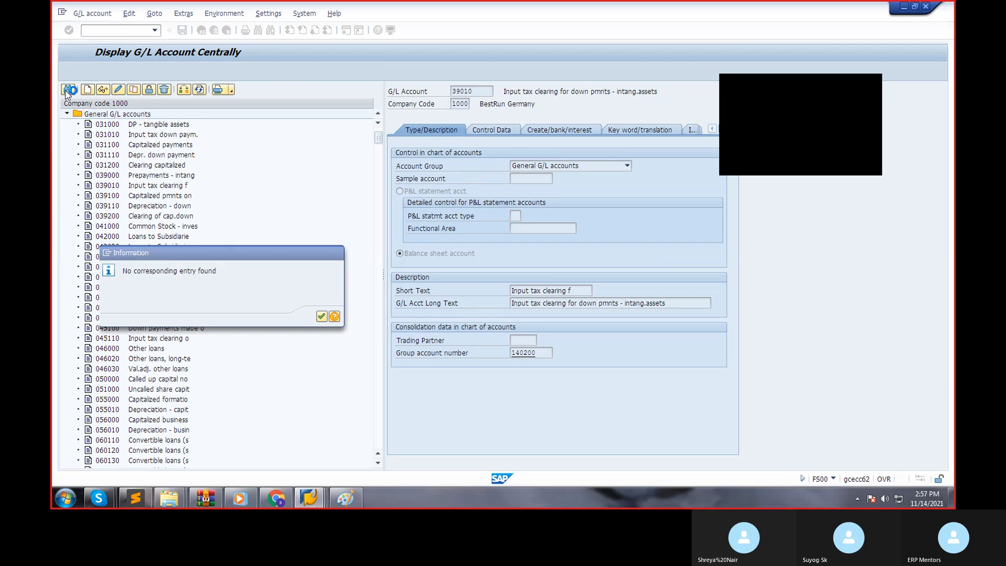
pyautogui.press('Return')
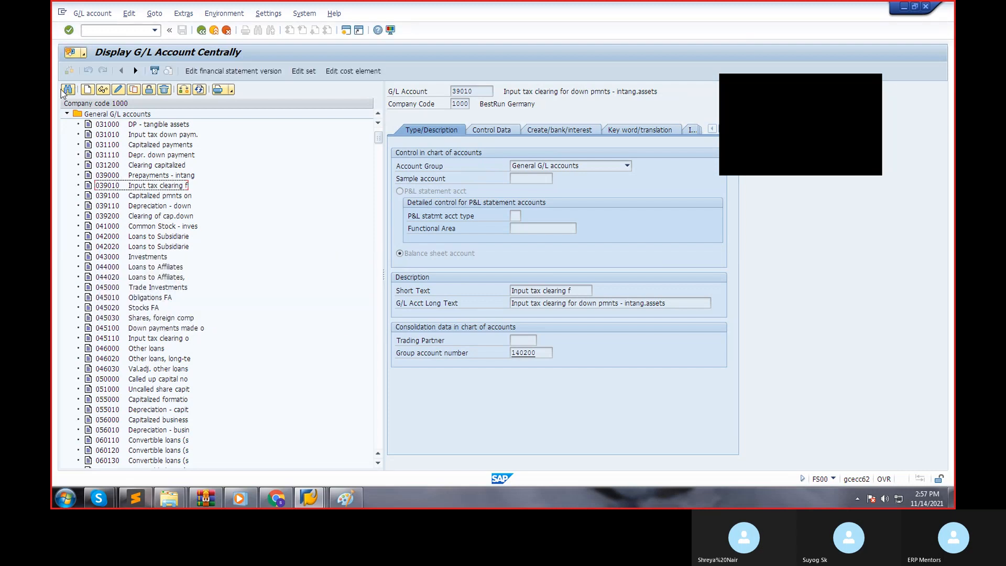
# Search company code 1000's G/L account list for "output".
pyautogui.click(67, 91)
pyautogui.write('output')
pyautogui.press('Return')
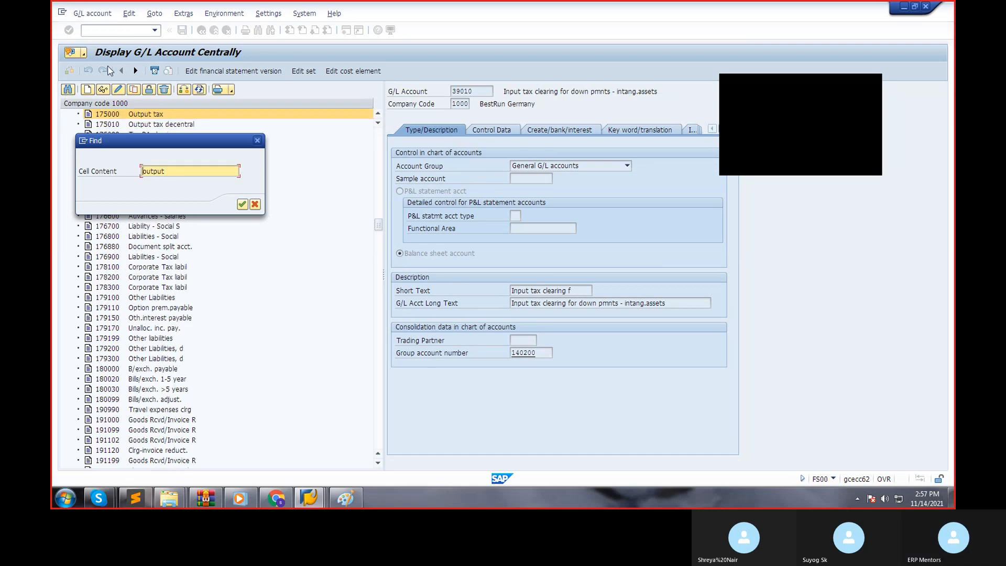
pyautogui.click(257, 141)
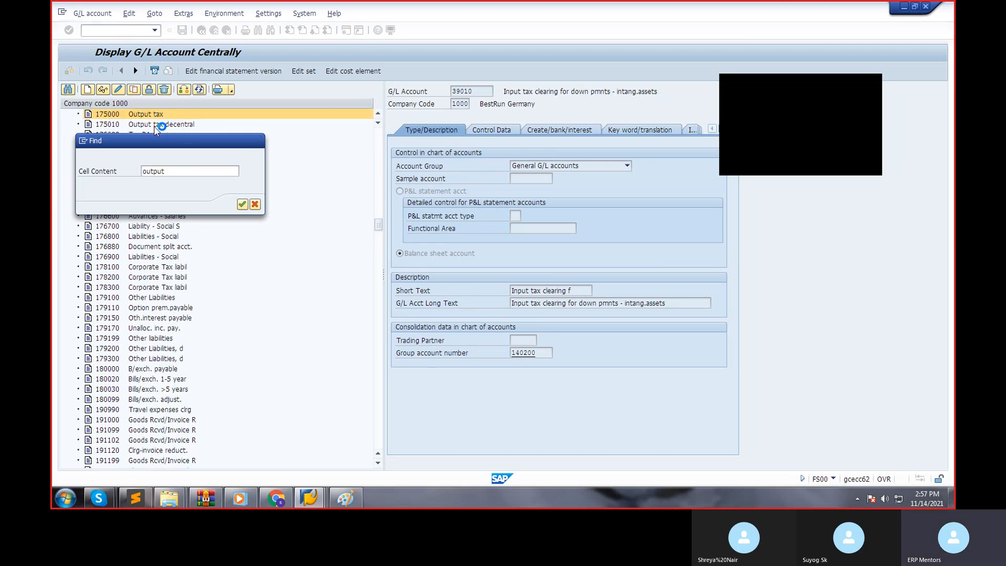
# Display account 175000 "Output tax" and review its control data, document creation settings and type/description.
pyautogui.doubleClick(153, 117)
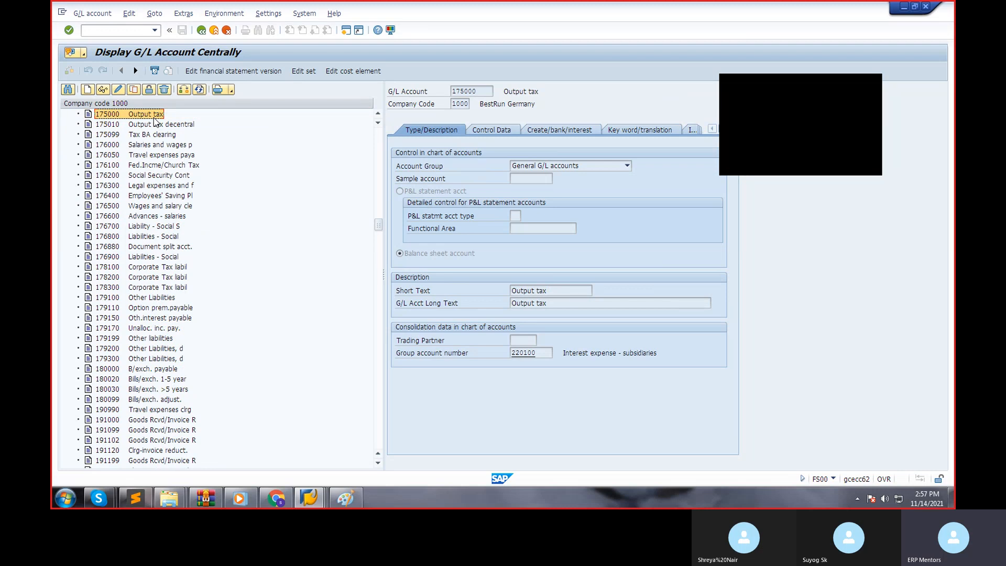
pyautogui.click(503, 134)
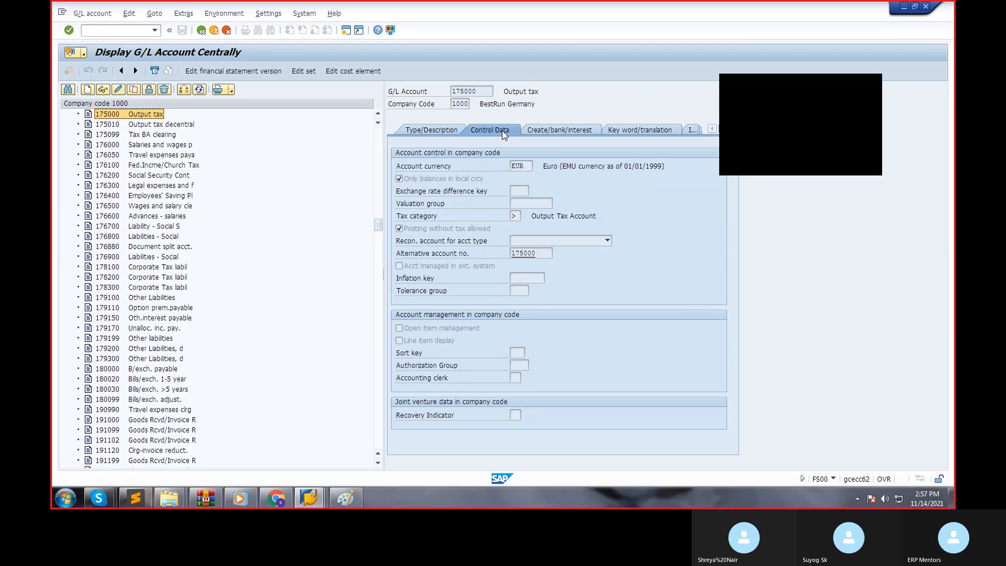
pyautogui.click(550, 131)
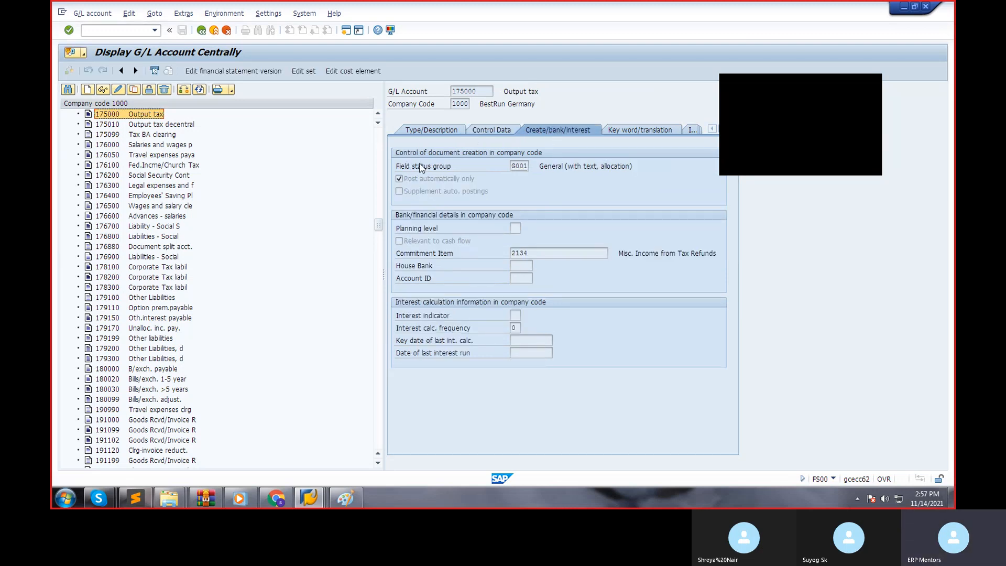
pyautogui.click(422, 131)
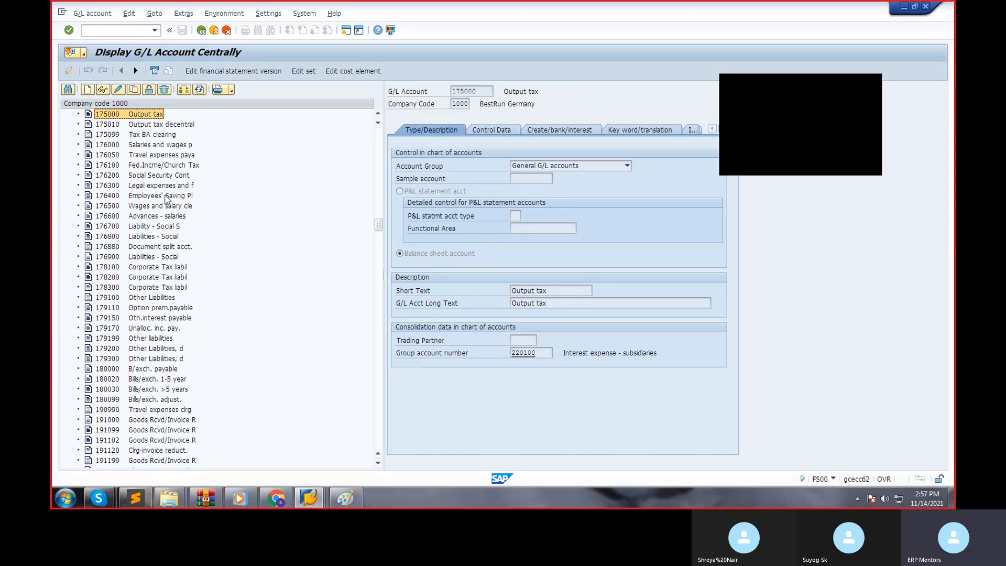
pyautogui.scroll(1, 165, 197)
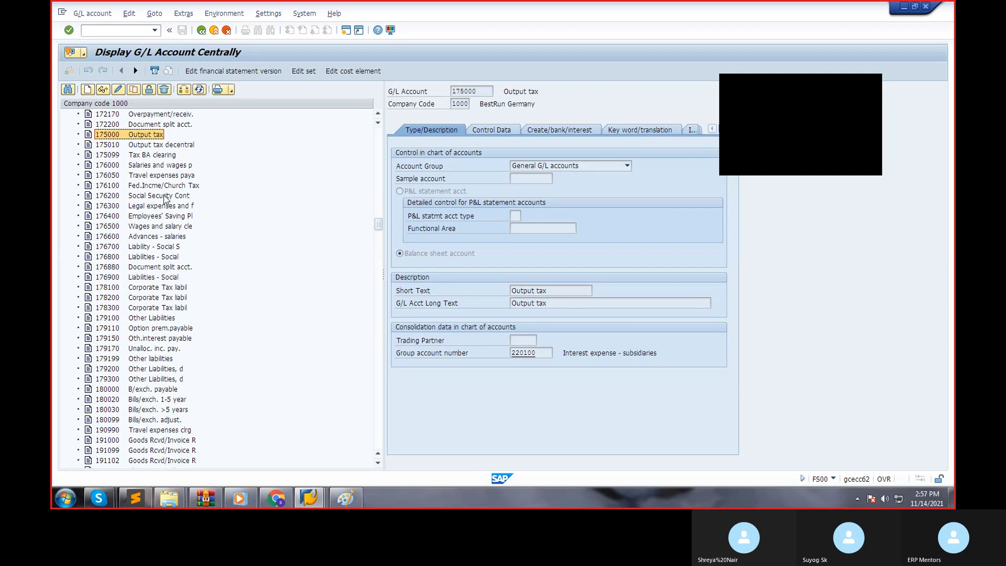
pyautogui.scroll(1, 166, 197)
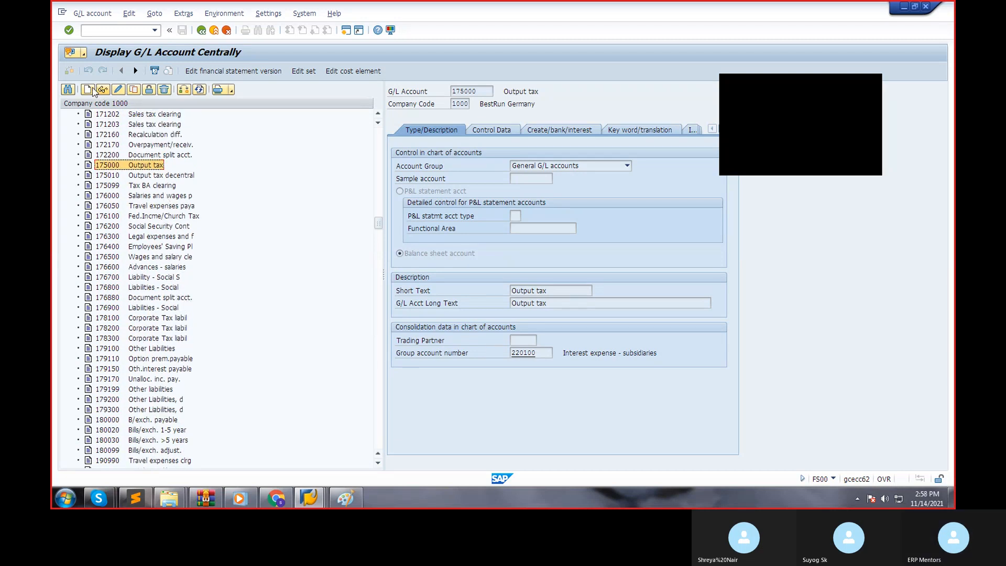
# Search the G/L account list for "input tax" and go through the matches to account 154000 "Input tax".
pyautogui.click(69, 89)
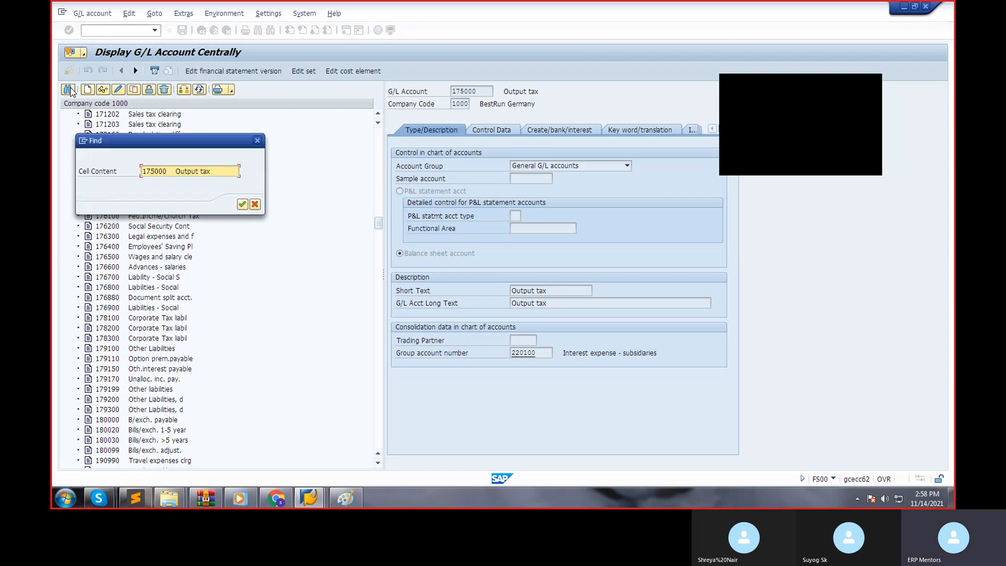
pyautogui.press('Delete')
pyautogui.press('Delete')
pyautogui.press('Delete')
pyautogui.press('Delete')
pyautogui.press('Delete')
pyautogui.press('Delete')
pyautogui.press('Delete')
pyautogui.press('Delete')
pyautogui.press('Delete')
pyautogui.press('Delete')
pyautogui.press('Delete')
pyautogui.press('Delete')
pyautogui.press('Delete')
pyautogui.press('Delete')
pyautogui.press('Delete')
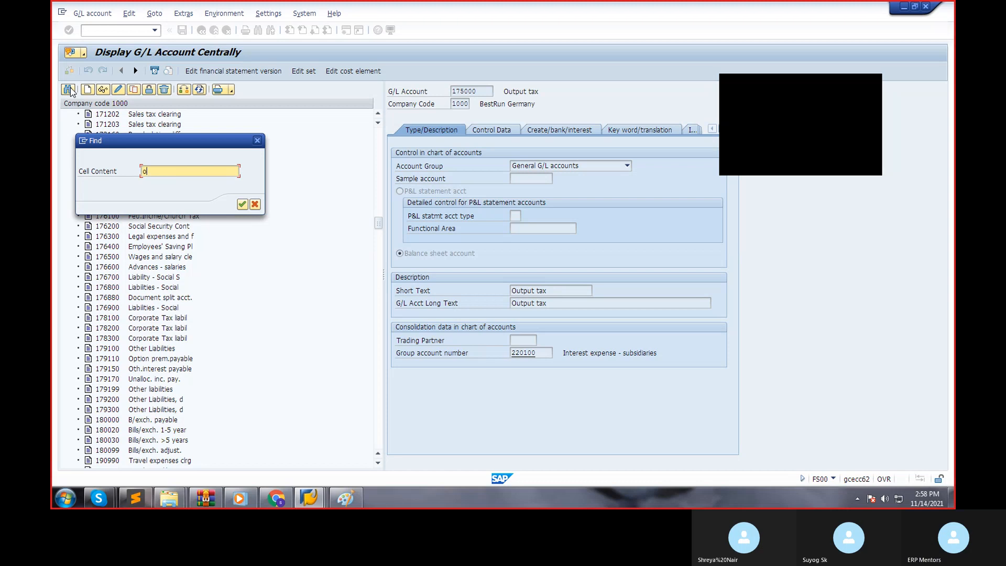
pyautogui.write('utp')
pyautogui.press('BackSpace')
pyautogui.press('BackSpace')
pyautogui.write('input')
pyautogui.press('Return')
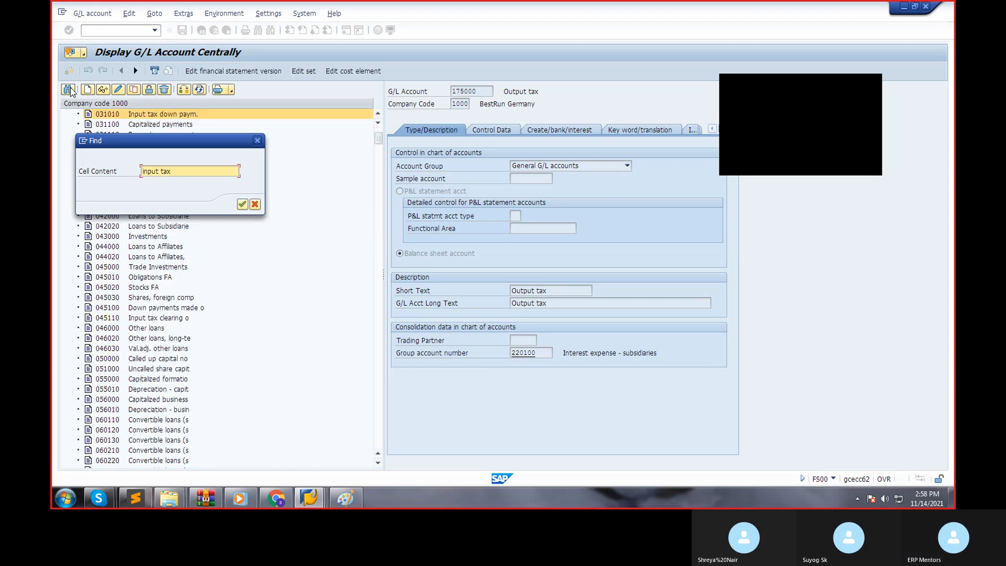
pyautogui.press('Return')
pyautogui.press('Return')
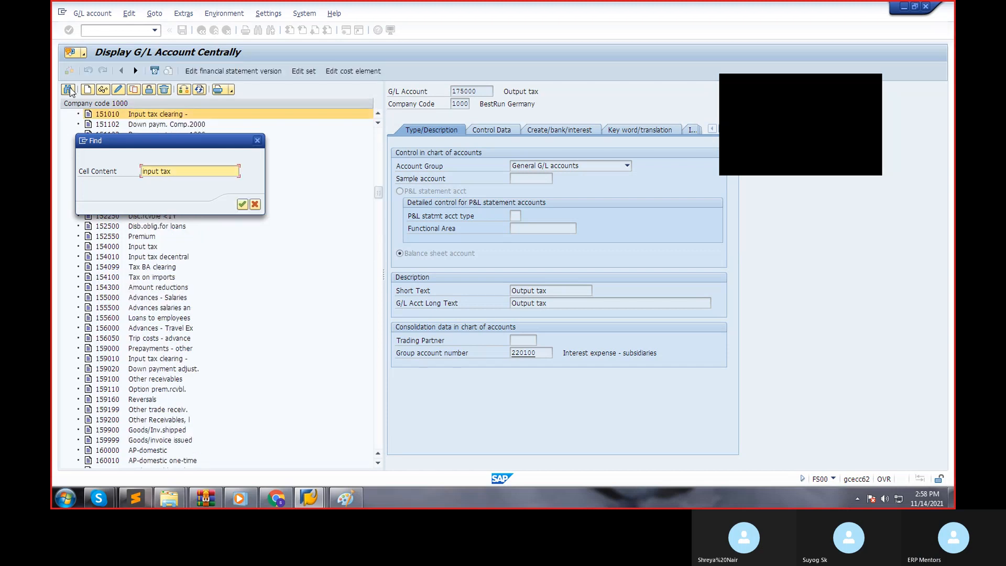
pyautogui.press('Return')
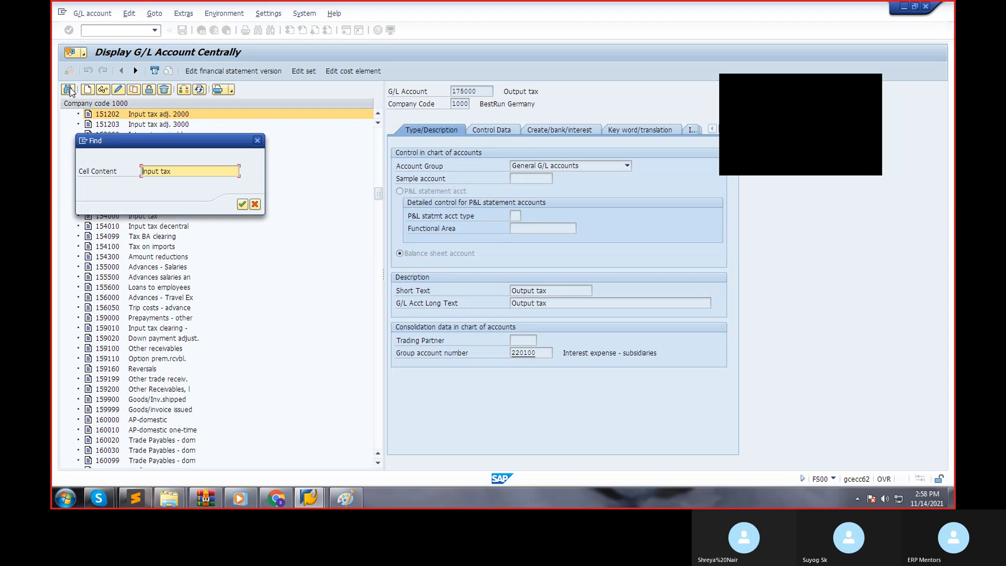
pyautogui.press('Return')
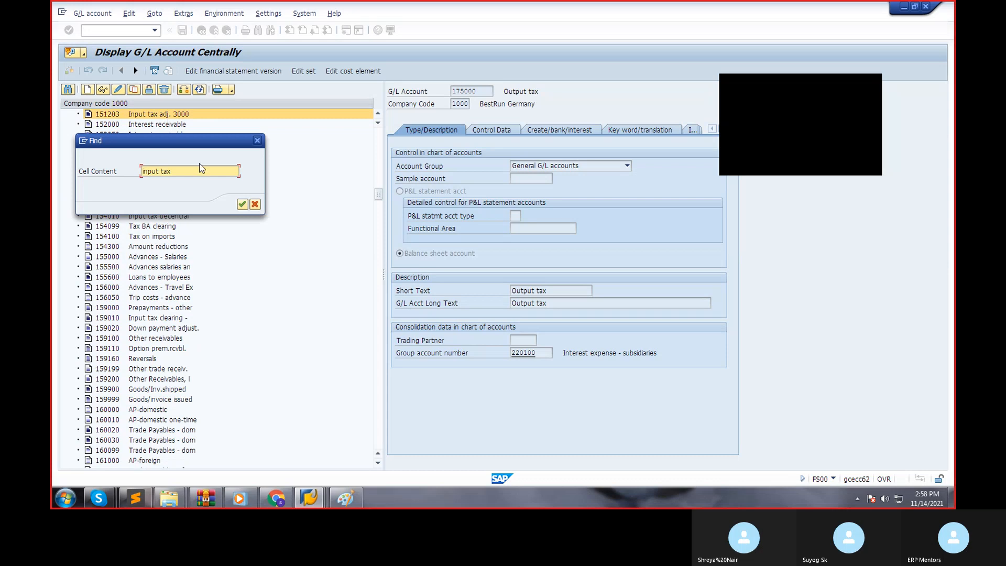
pyautogui.click(241, 204)
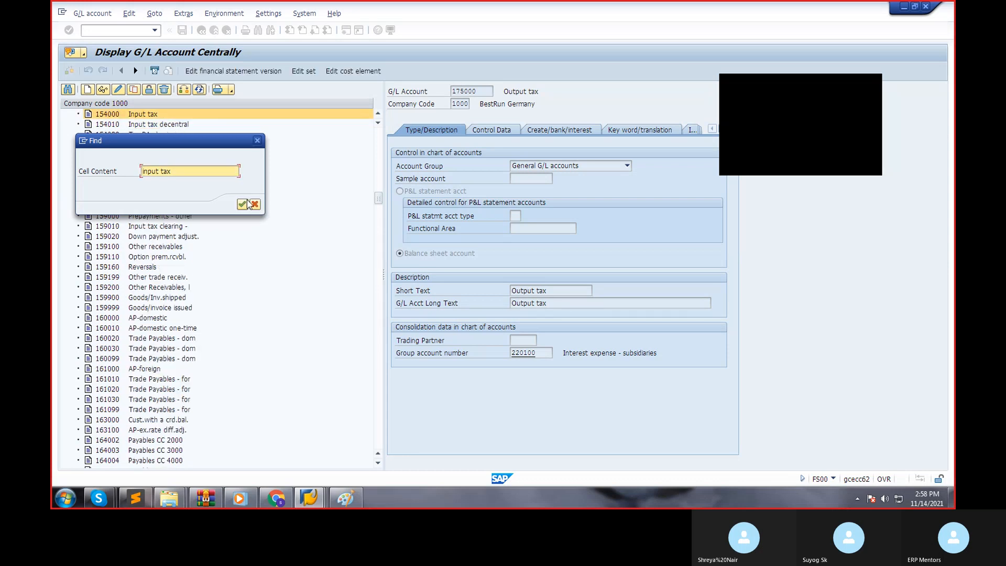
pyautogui.click(255, 204)
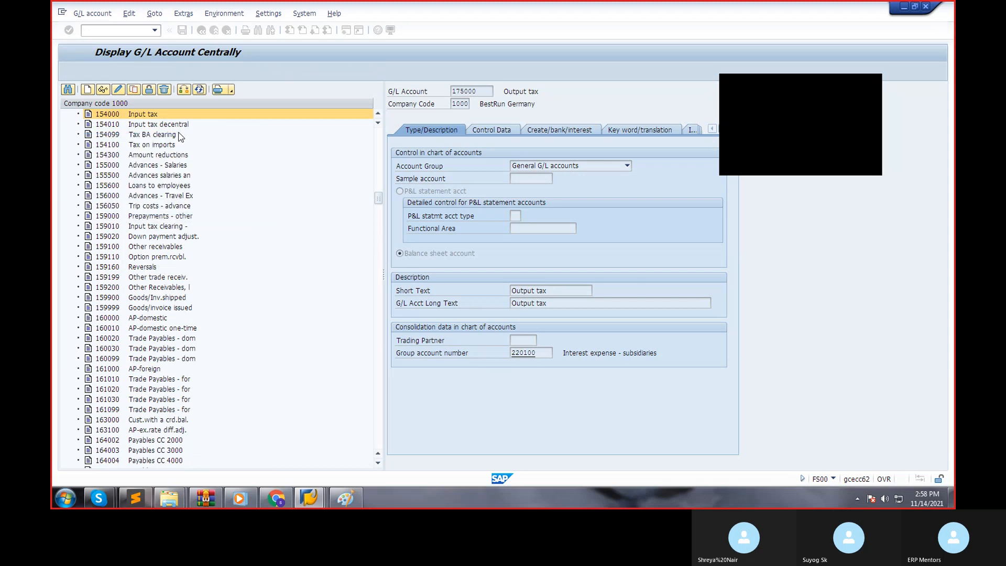
# Switch to a free SAP Easy Access session and run transaction FS00 there.
pyautogui.click(344, 498)
pyautogui.moveTo(308, 498)
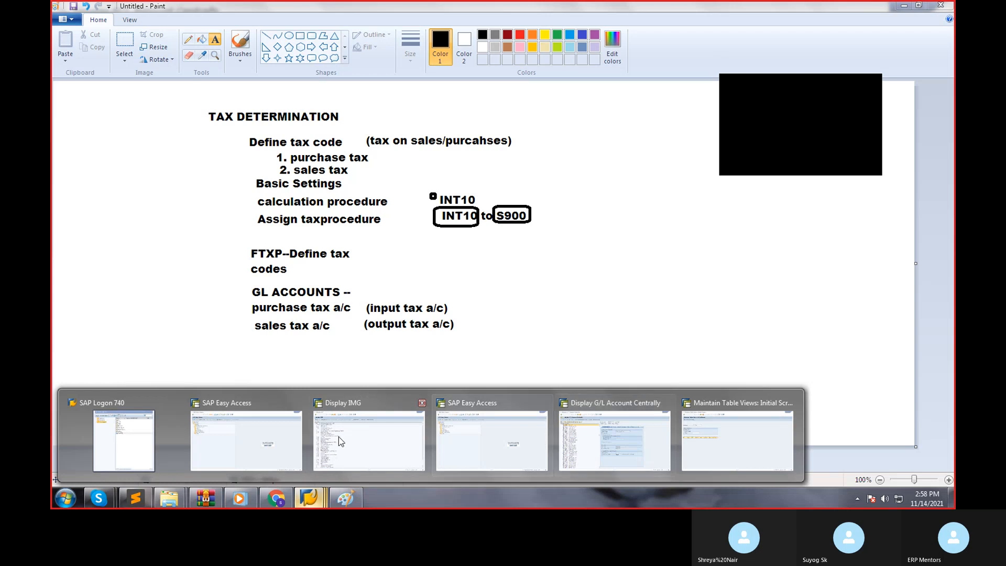
pyautogui.click(734, 435)
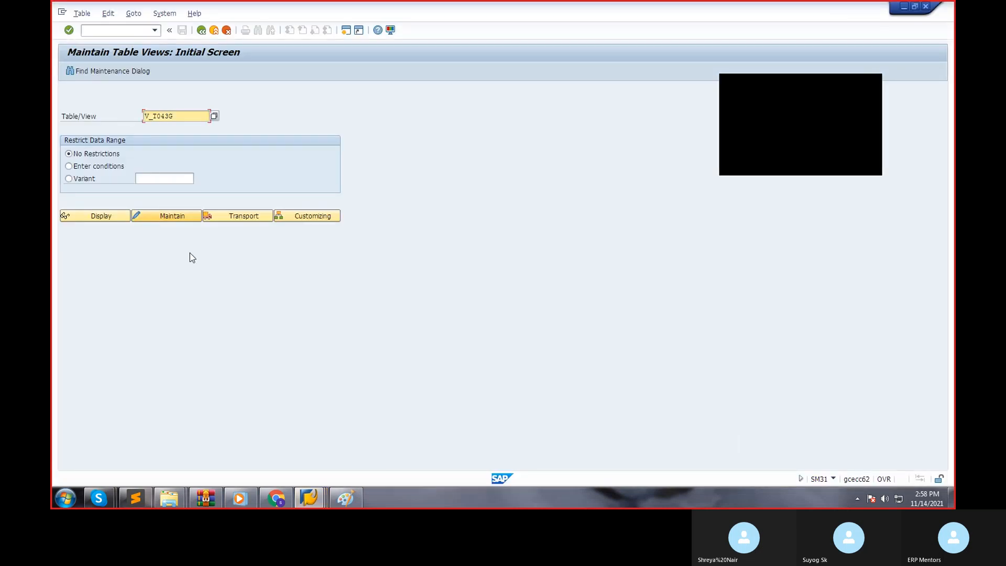
pyautogui.moveTo(309, 498)
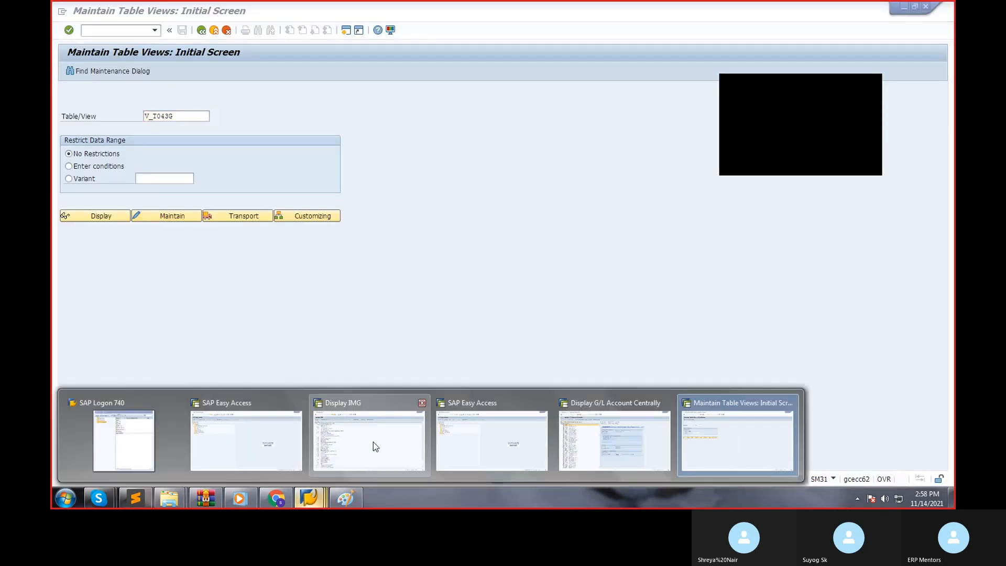
pyautogui.click(463, 451)
pyautogui.click(118, 30)
pyautogui.press('Down')
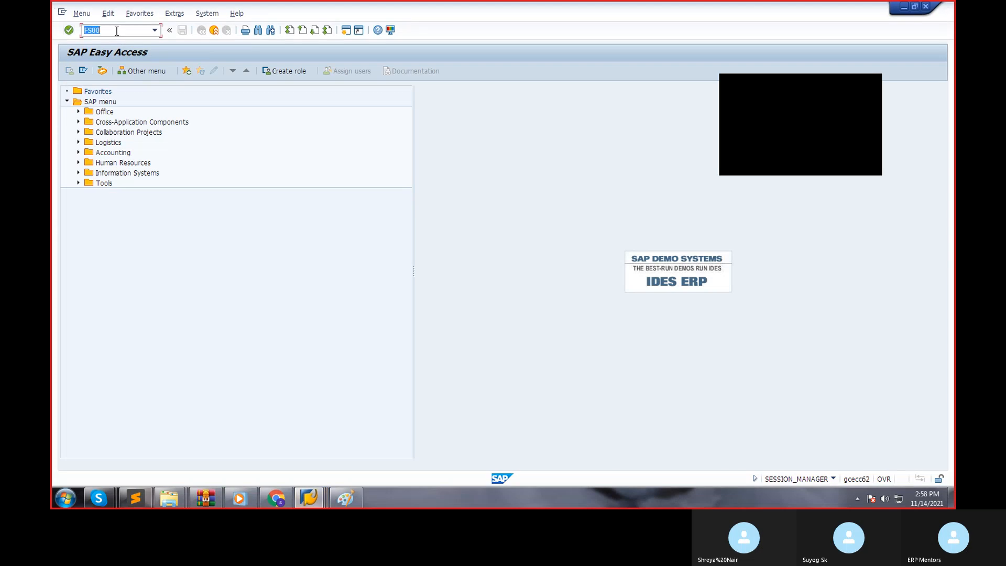
pyautogui.press('Return')
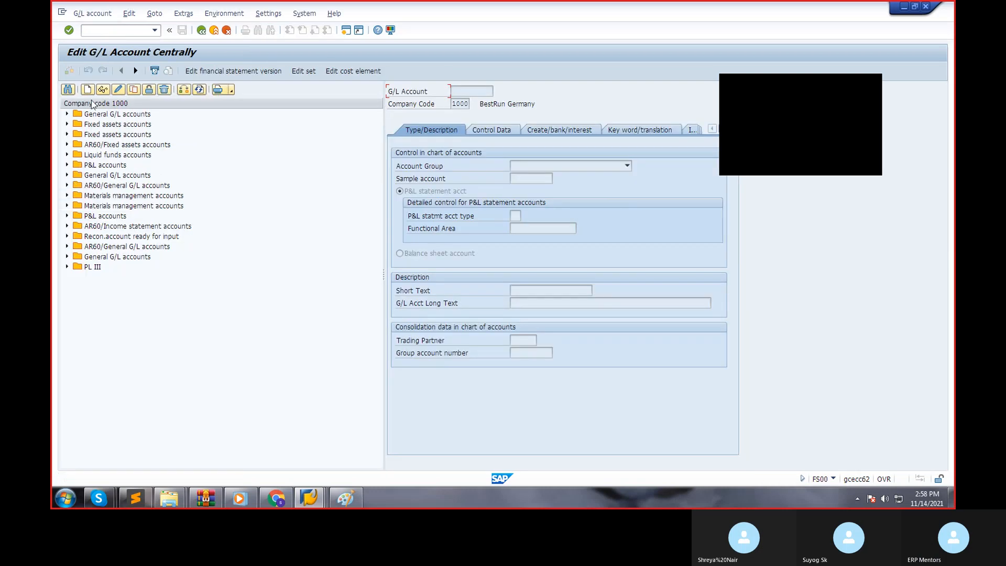
# In the new FS00 session, search for "input tax" and advance through the matches to account 154000.
pyautogui.click(67, 90)
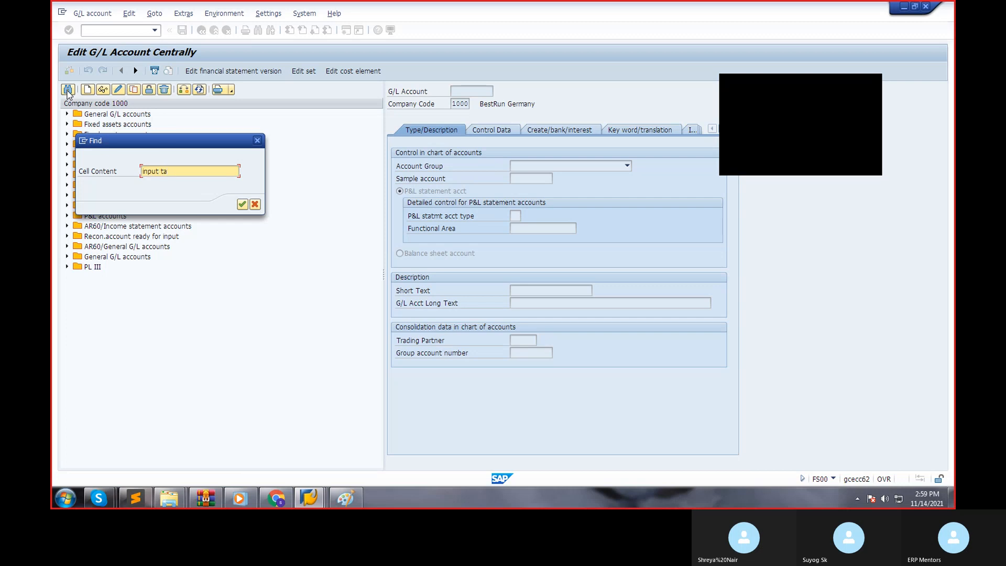
pyautogui.press('Return')
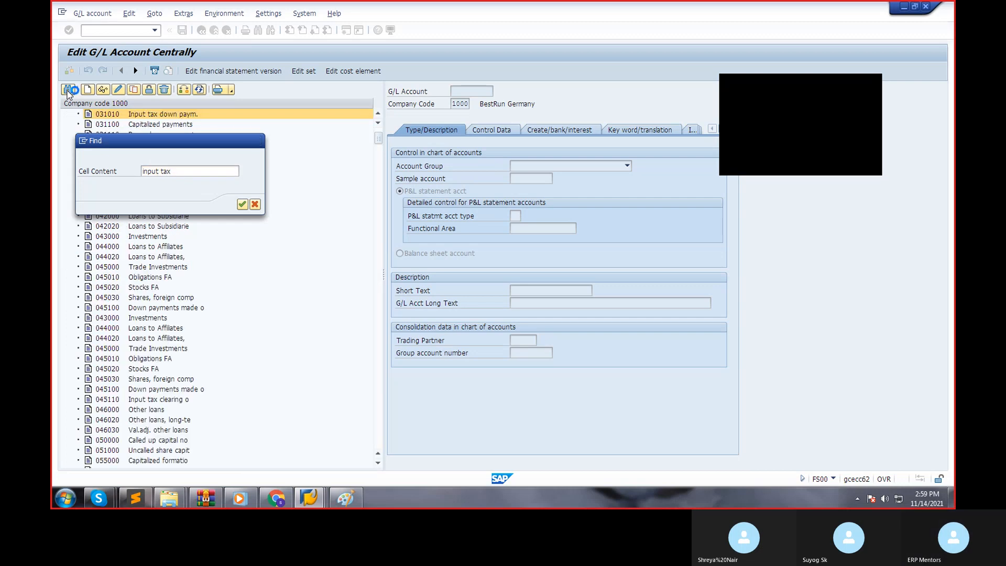
pyautogui.press('Return')
pyautogui.press('Return')
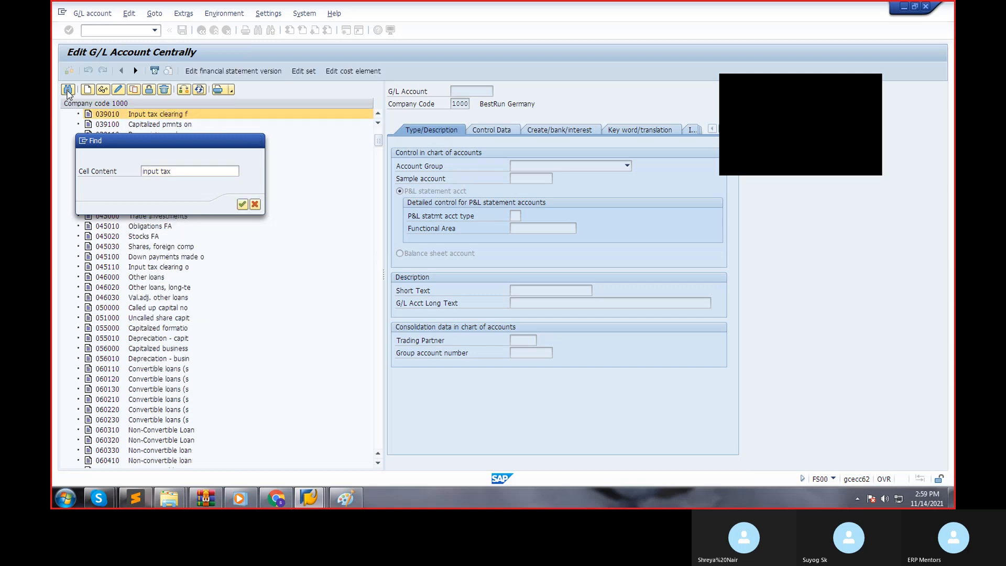
pyautogui.press('Return')
pyautogui.press('Return')
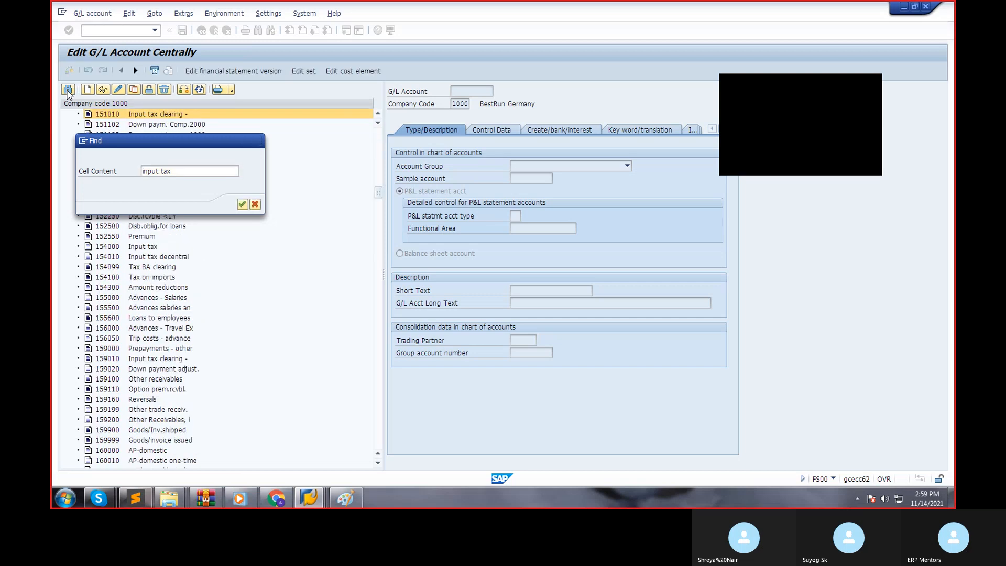
pyautogui.press('Return')
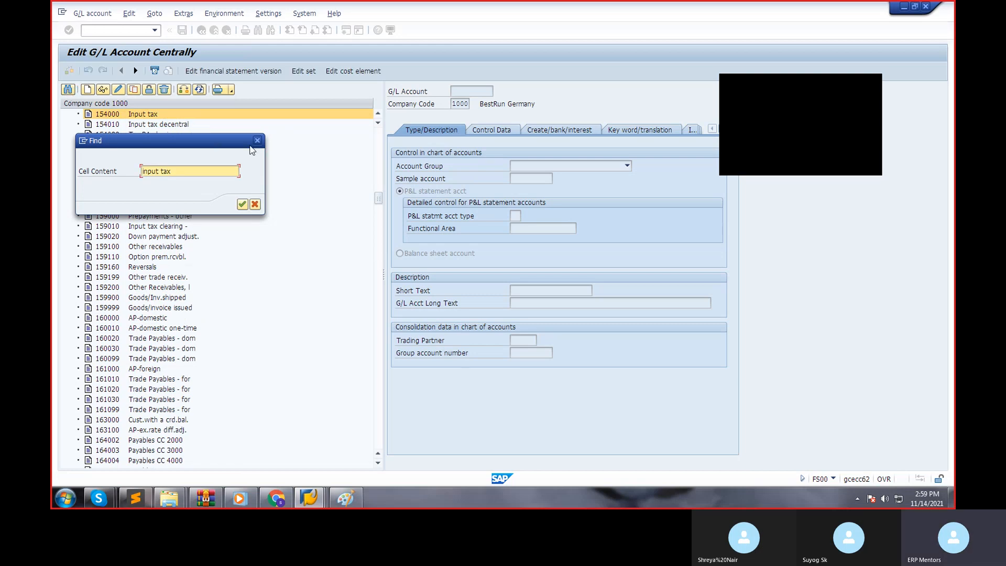
pyautogui.click(257, 140)
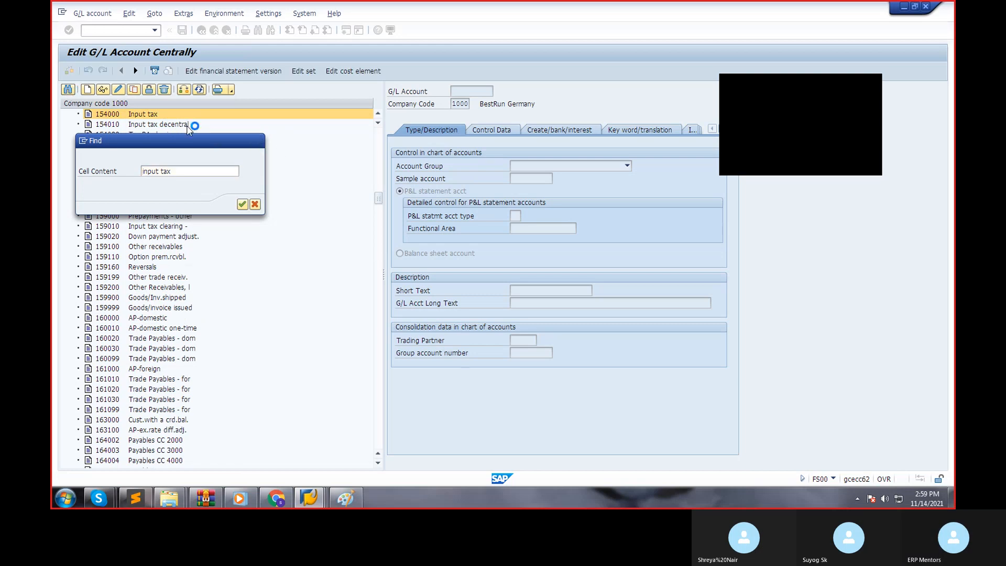
# Display account 154000 "Input tax" and review its type/description, control data and document creation settings.
pyautogui.doubleClick(150, 120)
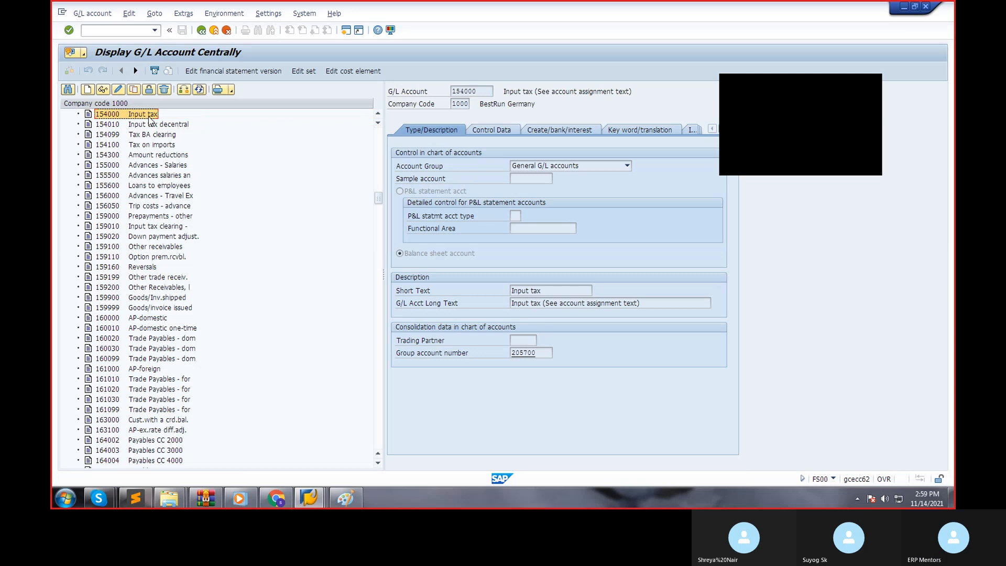
pyautogui.click(584, 165)
pyautogui.click(502, 131)
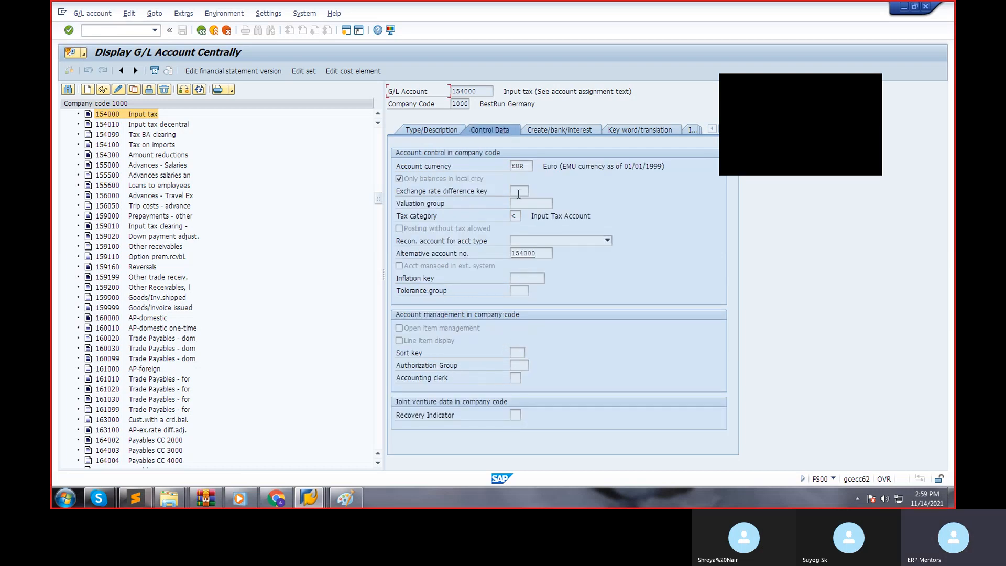
pyautogui.click(544, 129)
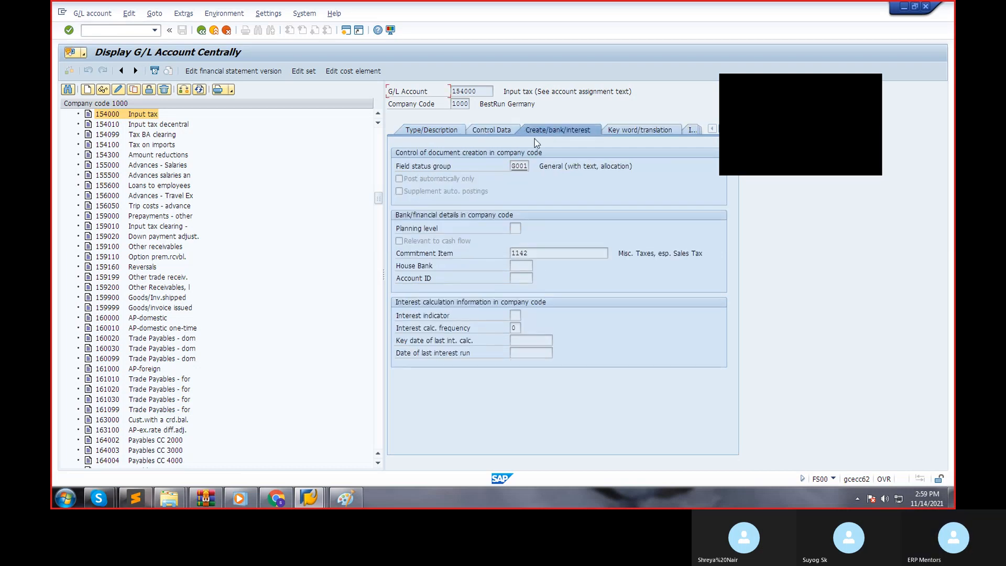
# Leave the account display and run transaction FS00 again from SAP Easy Access.
pyautogui.click(209, 33)
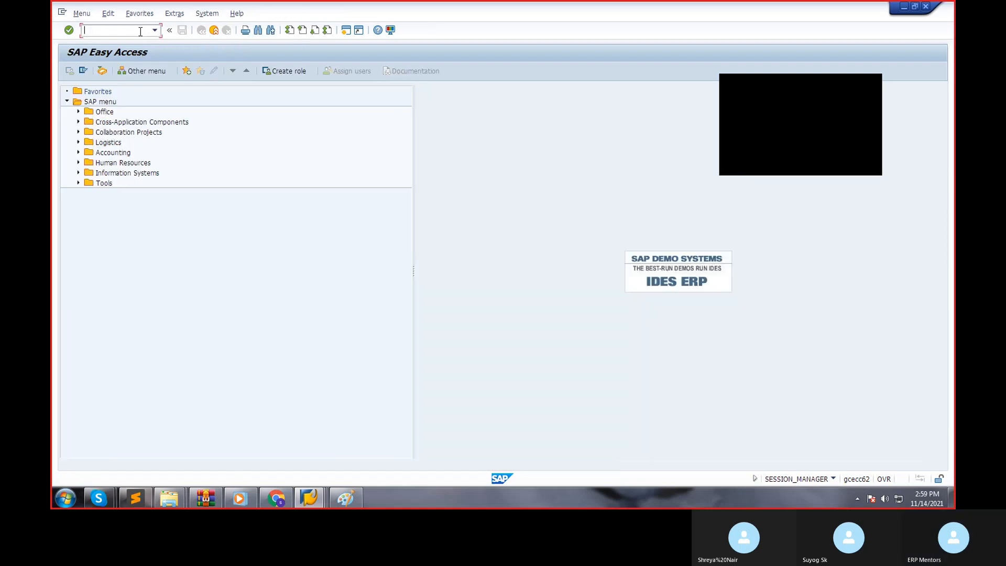
pyautogui.write('fs00')
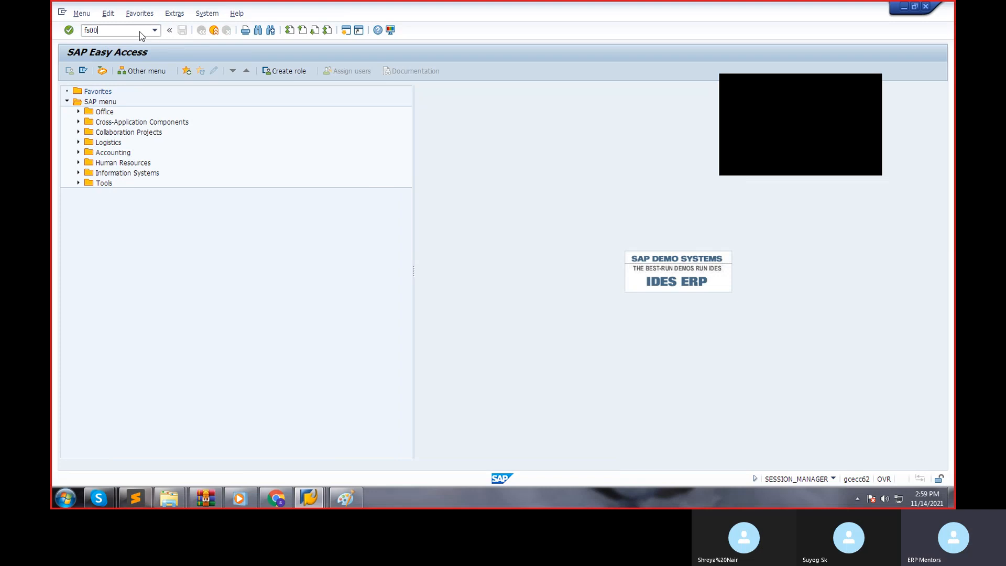
pyautogui.press('Return')
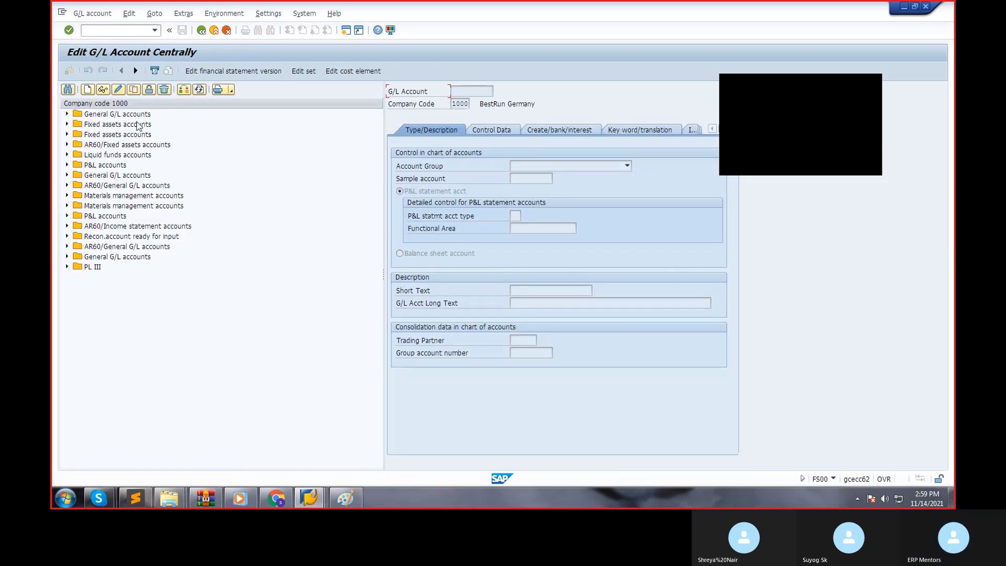
# Try to create G/L account 1000 in company code S900 with account group OTHER G/L.
pyautogui.click(88, 90)
pyautogui.click(185, 157)
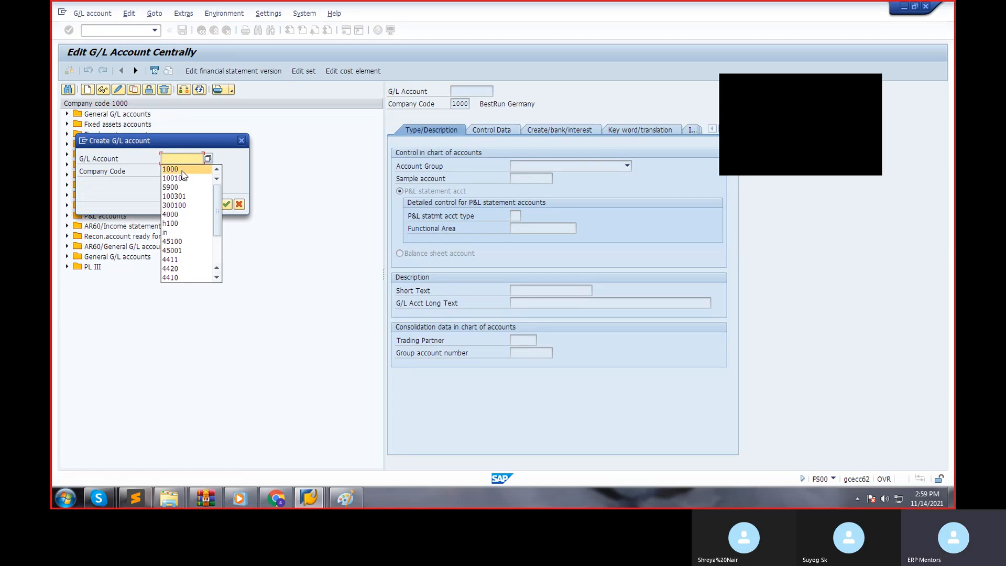
pyautogui.click(181, 170)
pyautogui.click(180, 171)
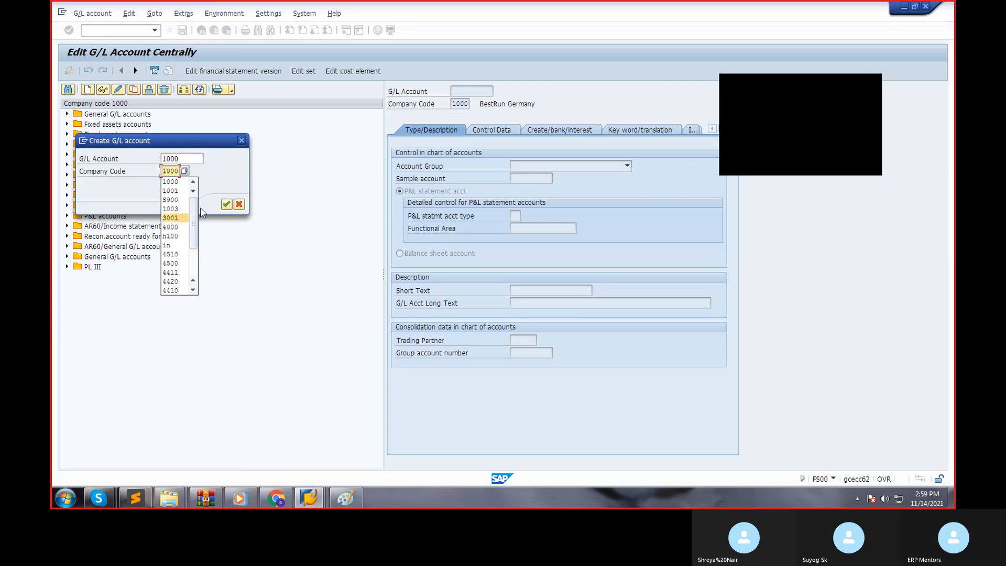
pyautogui.write('59')
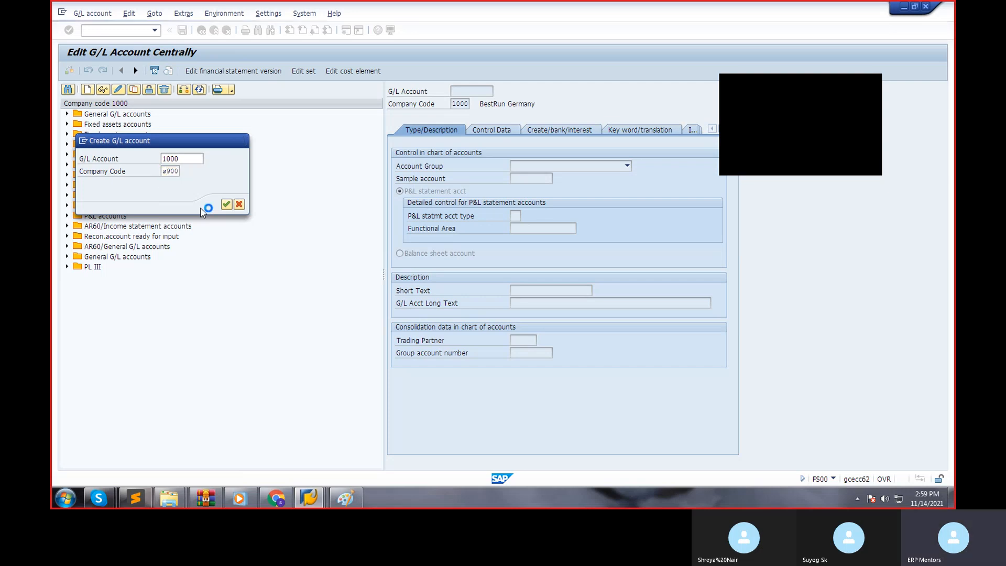
pyautogui.click(226, 204)
pyautogui.click(590, 167)
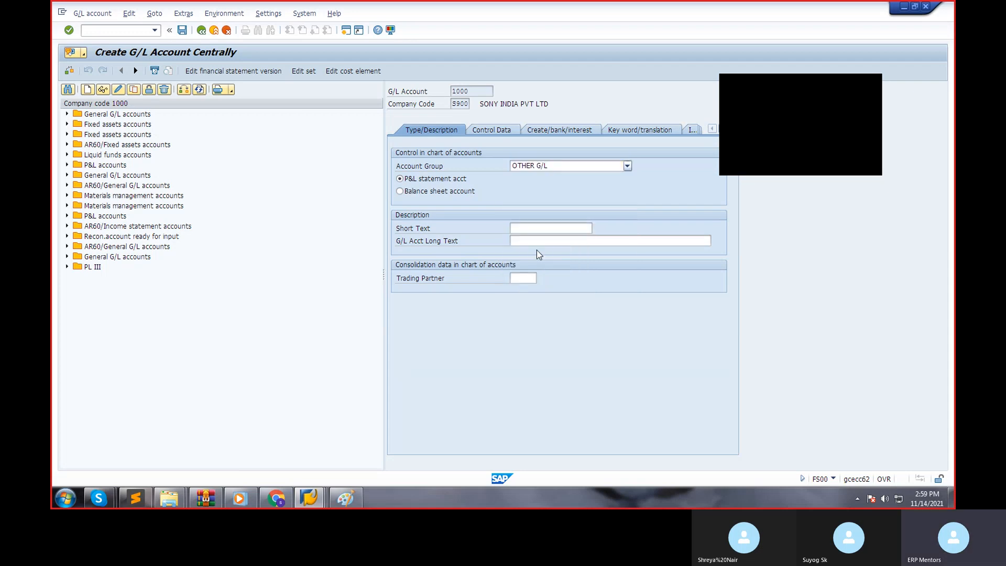
pyautogui.click(536, 249)
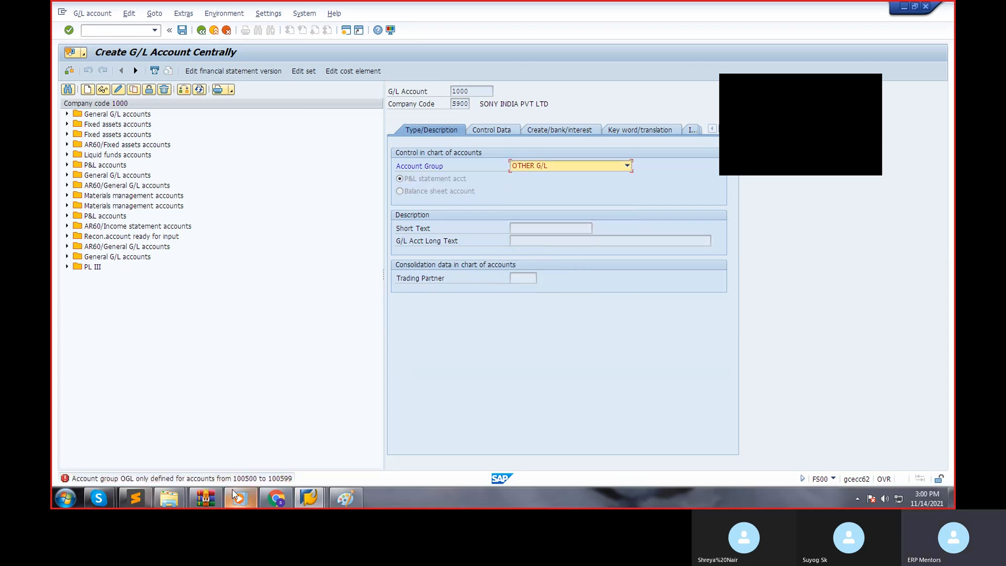
pyautogui.click(267, 496)
pyautogui.click(259, 480)
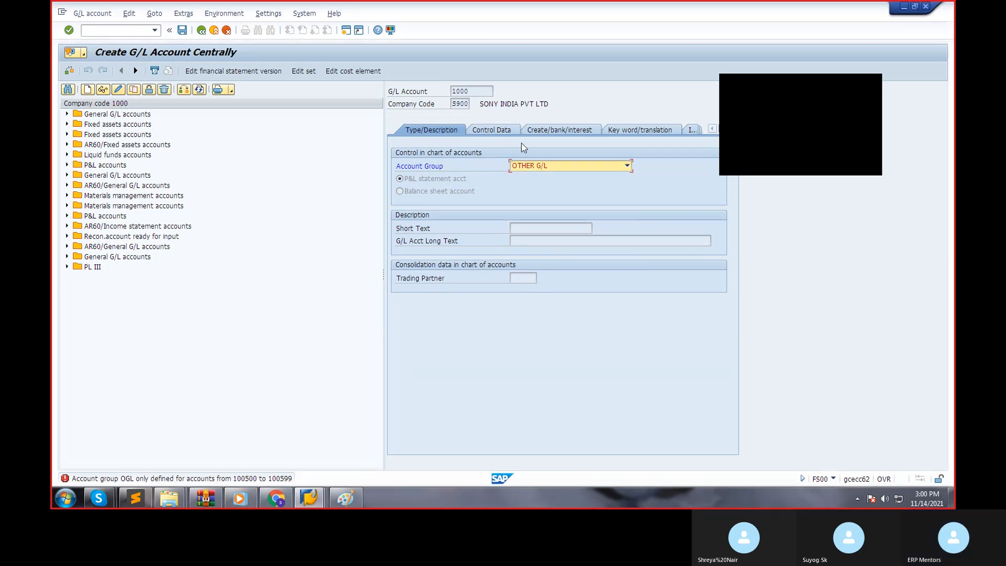
# Try account group SHARE CAPITAL A/C for the new account 1000, and clear the account group.
pyautogui.click(88, 90)
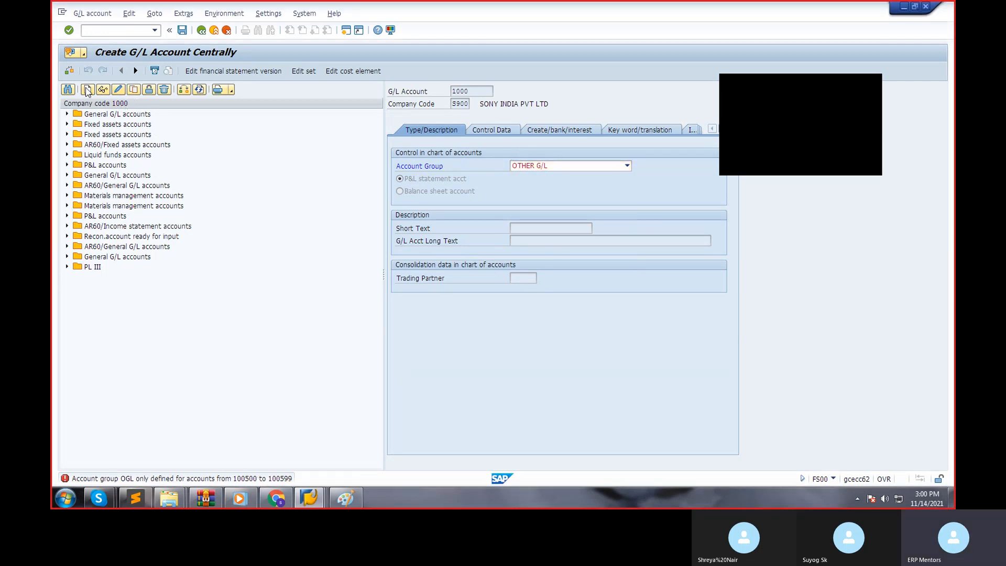
pyautogui.click(608, 167)
pyautogui.click(565, 286)
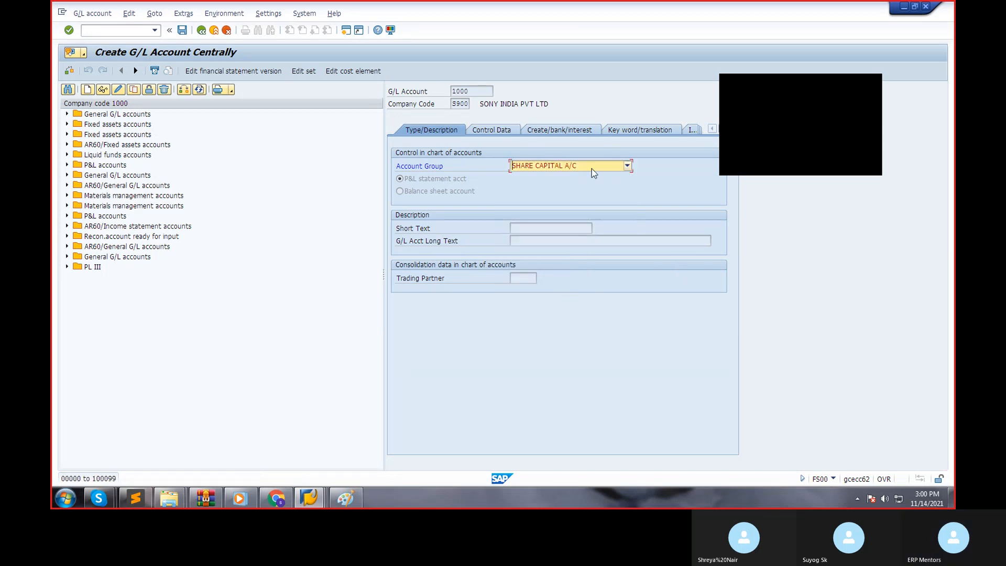
pyautogui.click(592, 166)
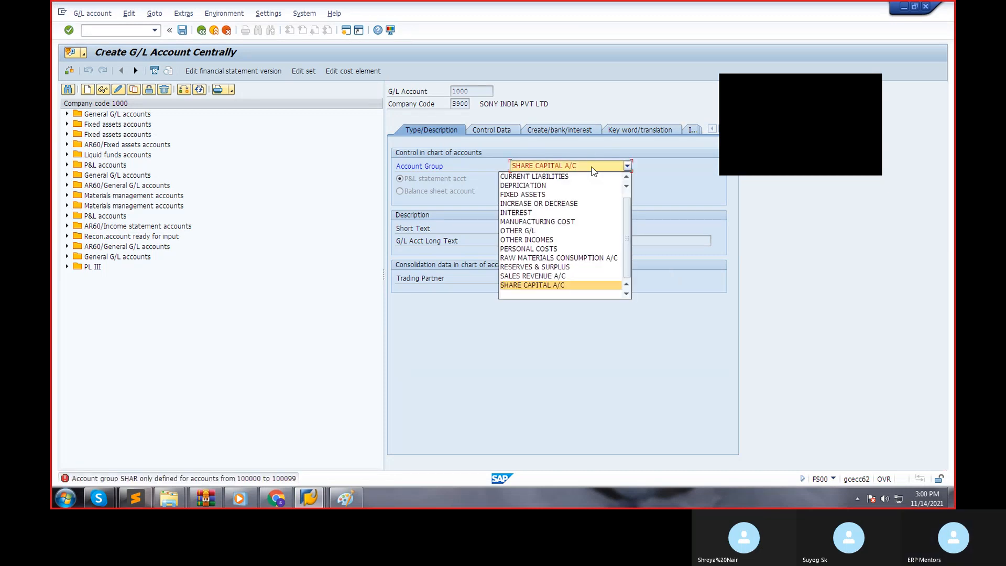
pyautogui.click(577, 294)
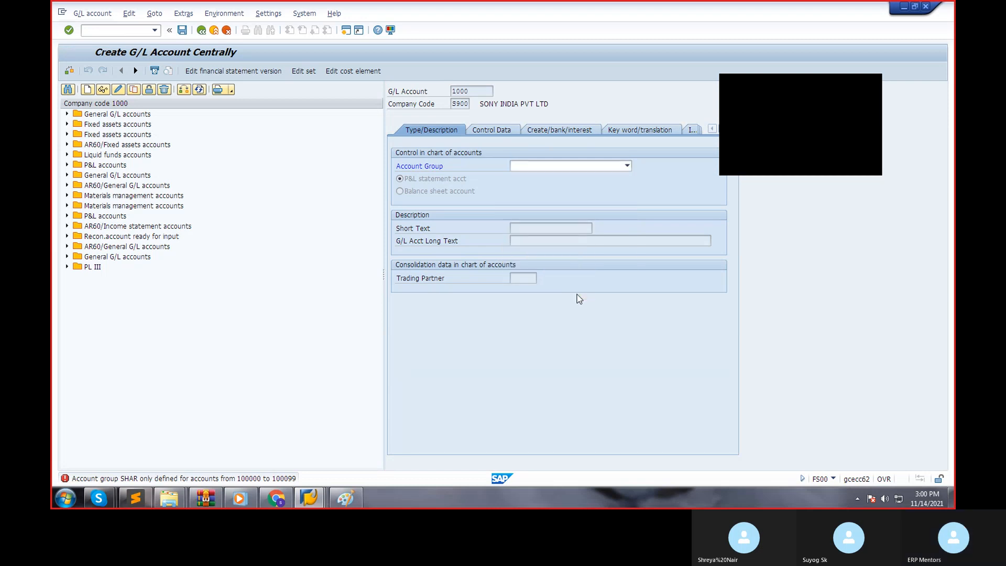
# Discard the unsaved account 1000 and start creating G/L account 100500 in company code S900.
pyautogui.click(85, 90)
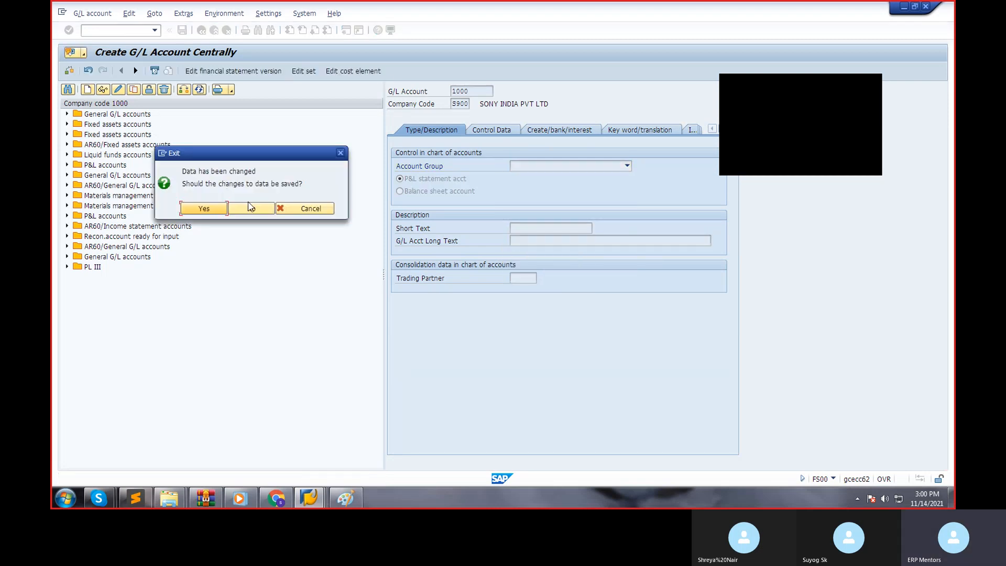
pyautogui.click(253, 208)
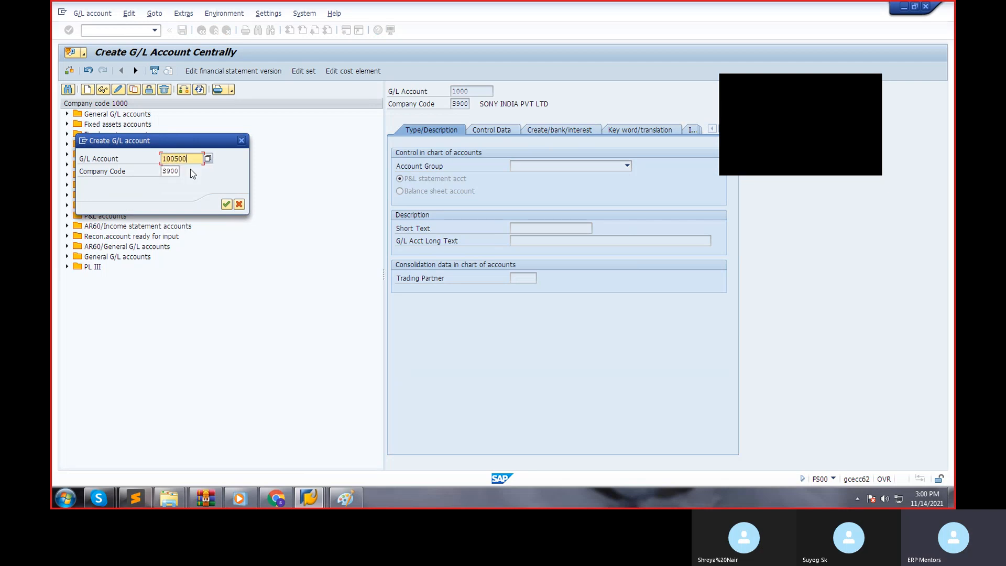
pyautogui.press('Return')
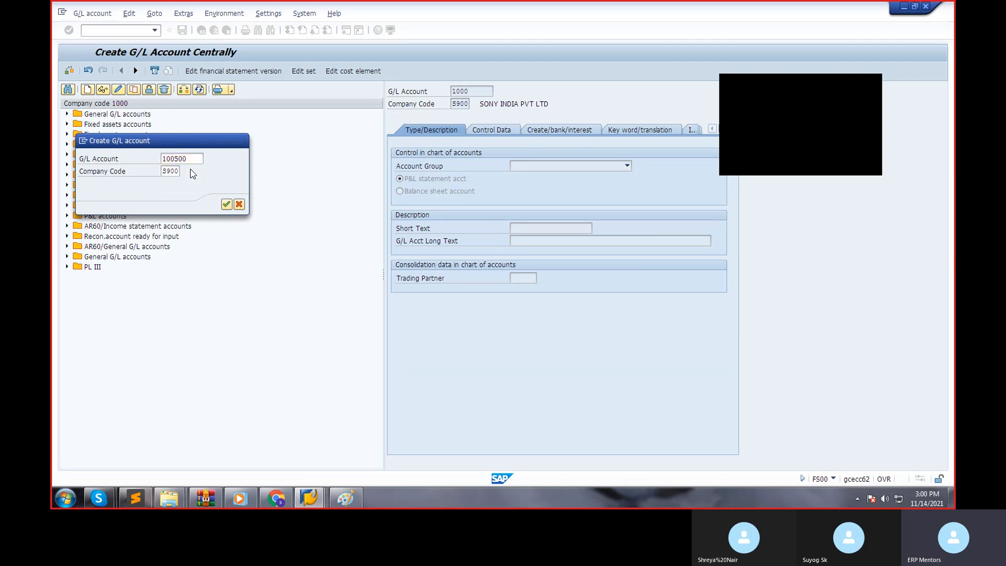
# Define the account as a balance sheet account in group OTHER G/L with short text "input tax account" and long text "INPUT TAX A/C".
pyautogui.click(570, 165)
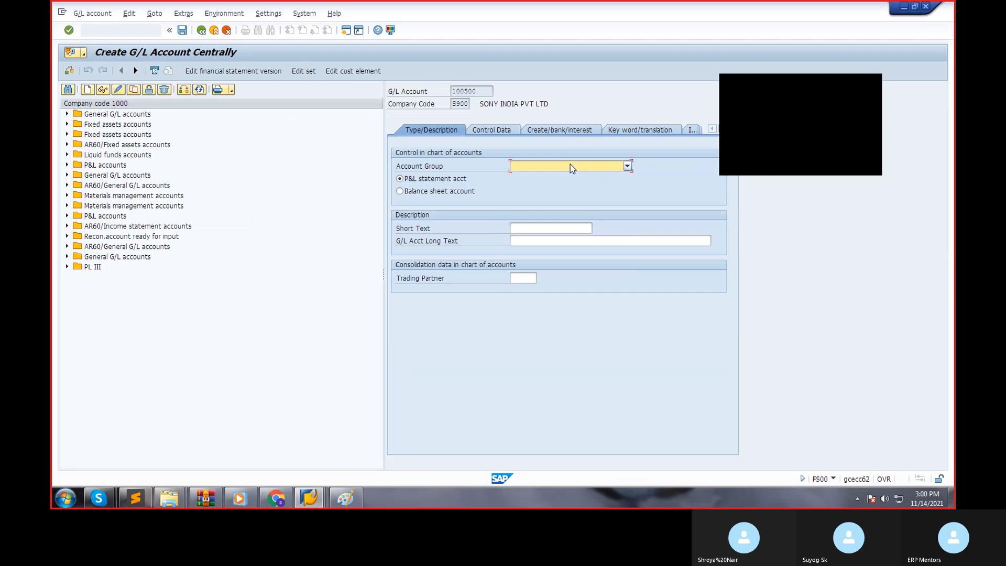
pyautogui.click(545, 249)
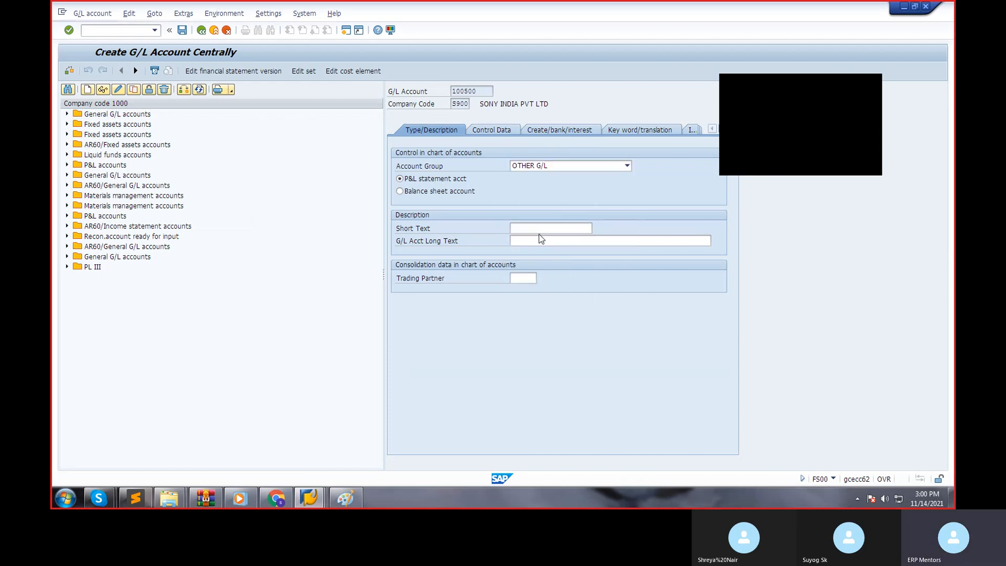
pyautogui.click(400, 191)
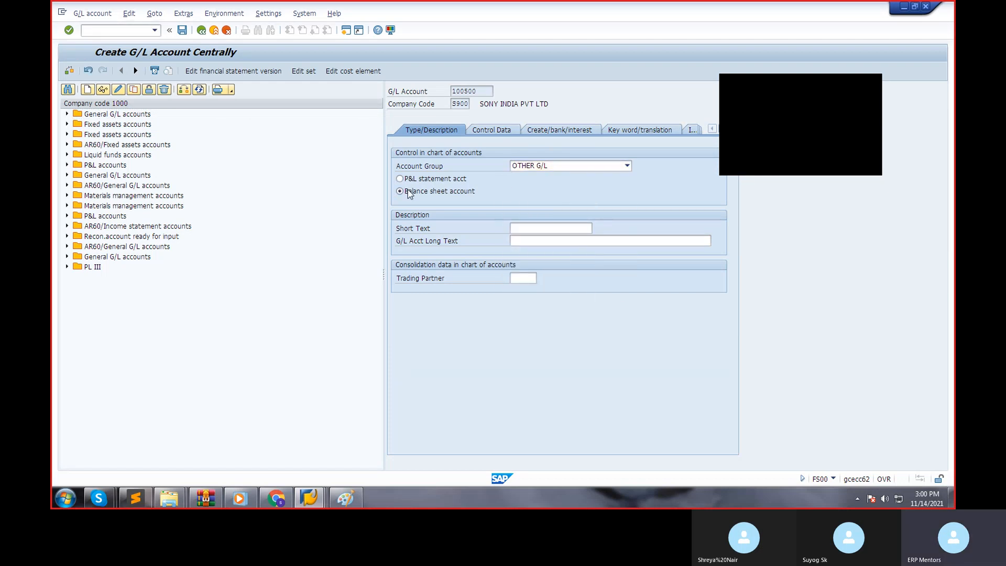
pyautogui.click(541, 229)
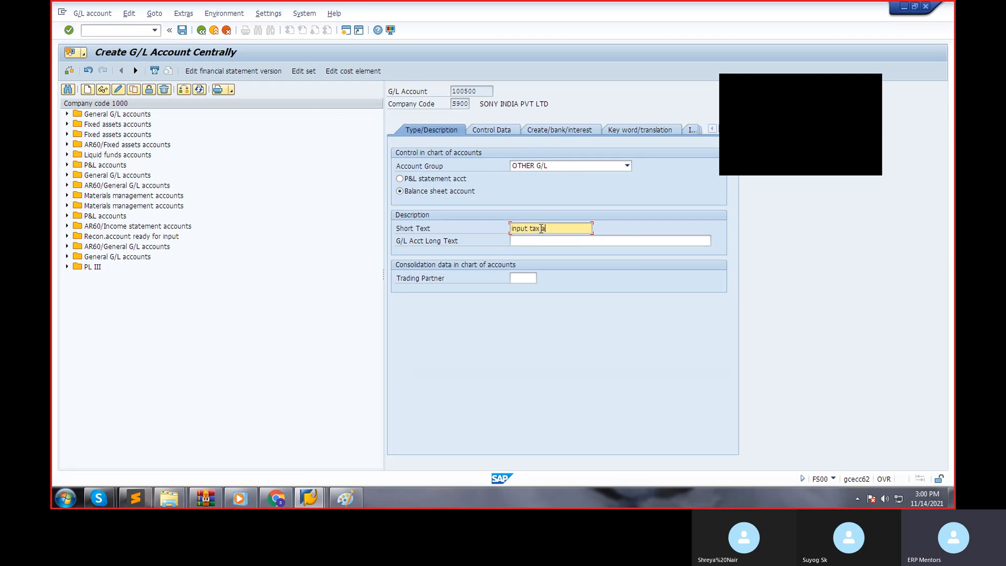
pyautogui.write('nt')
pyautogui.press('Tab')
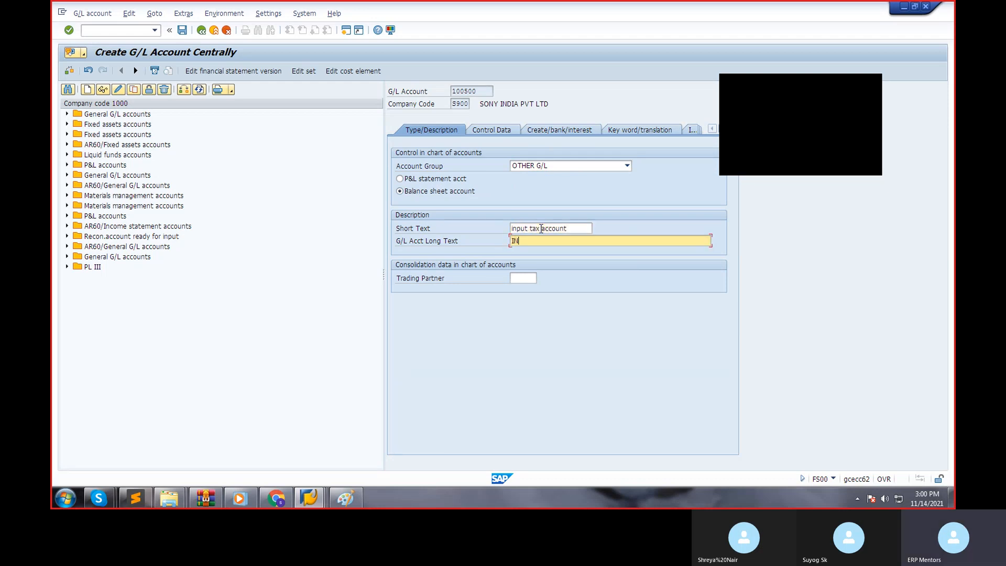
pyautogui.write('INPUT TAX A/C')
# In the control data, allow posting without tax, choose tax category "-" (Only input tax allowed), enable line item display and set sort key 001.
pyautogui.click(491, 135)
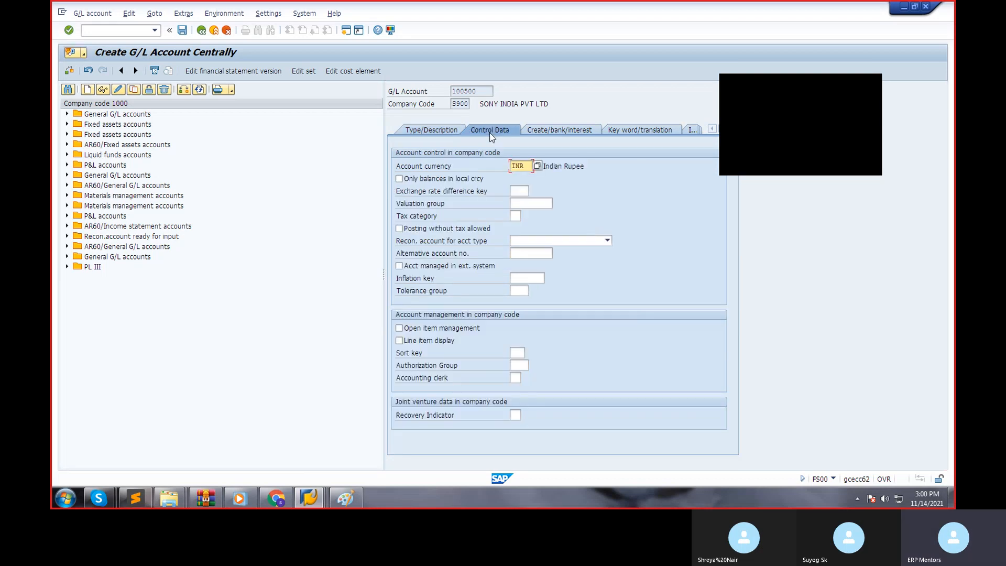
pyautogui.press('Return')
pyautogui.click(410, 229)
pyautogui.click(514, 215)
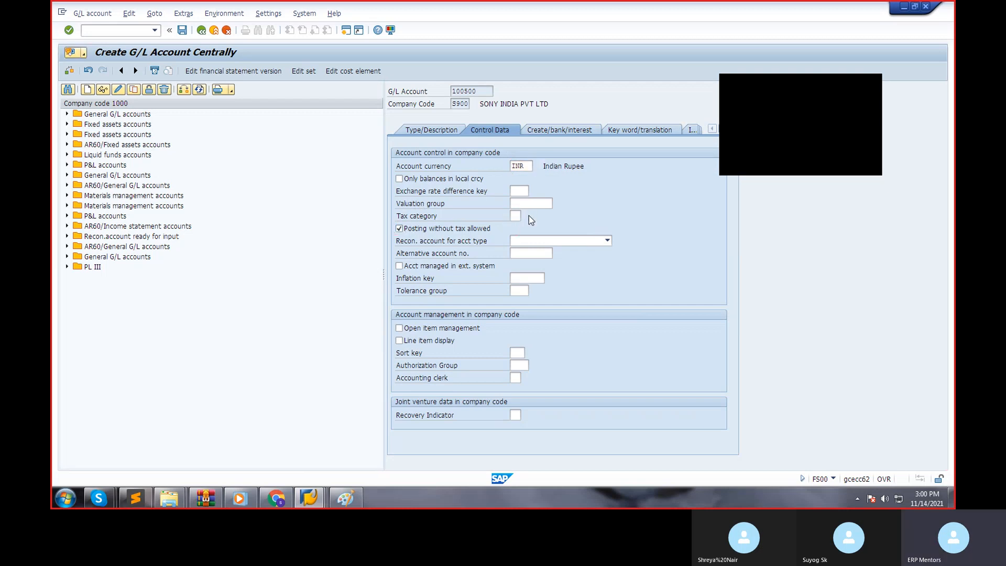
pyautogui.press('F4')
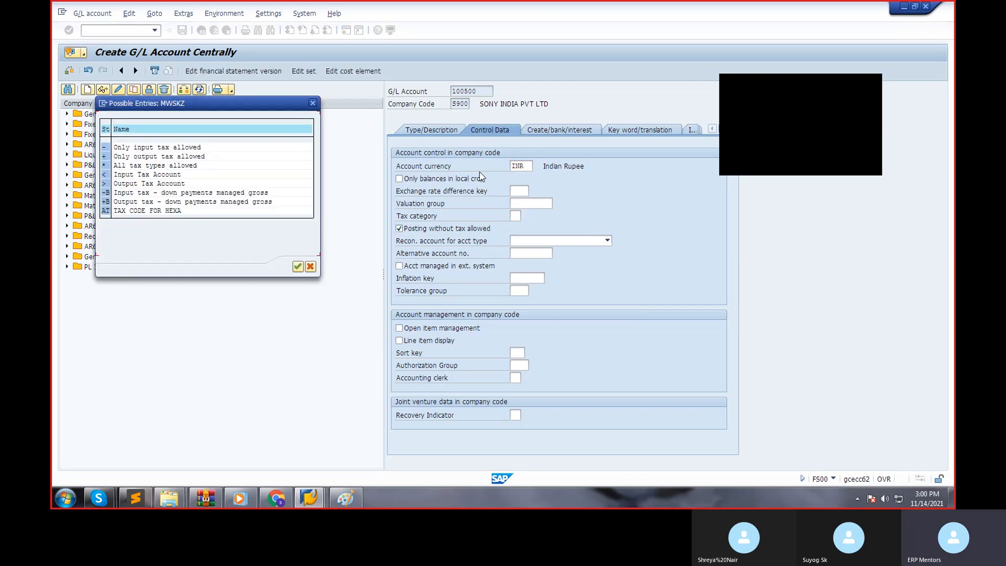
pyautogui.doubleClick(121, 148)
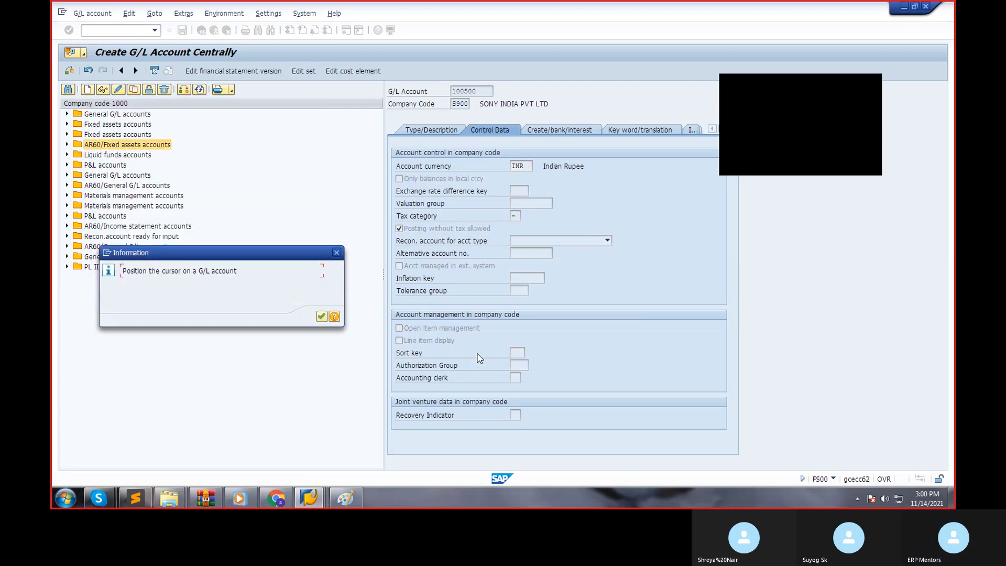
pyautogui.click(321, 316)
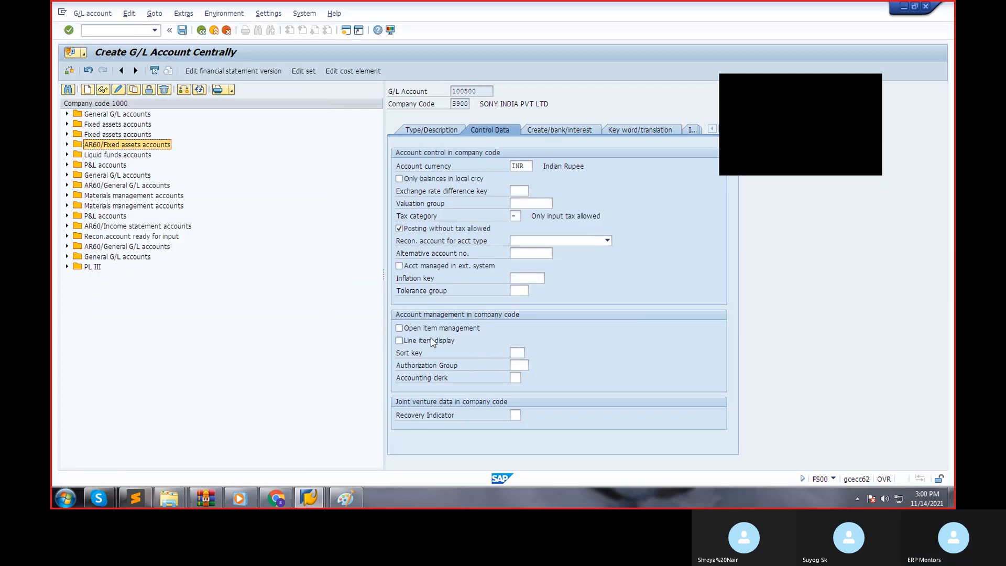
pyautogui.click(416, 341)
pyautogui.click(516, 352)
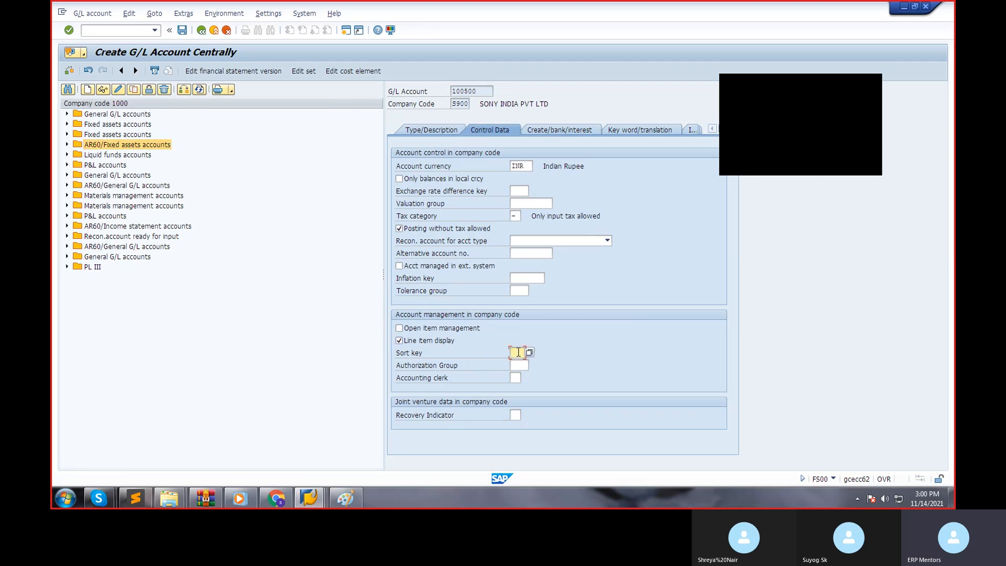
# Set the field status group to G001 and save the new account, accepting the local currency warning.
pyautogui.click(543, 129)
pyautogui.write('G001')
pyautogui.press('Return')
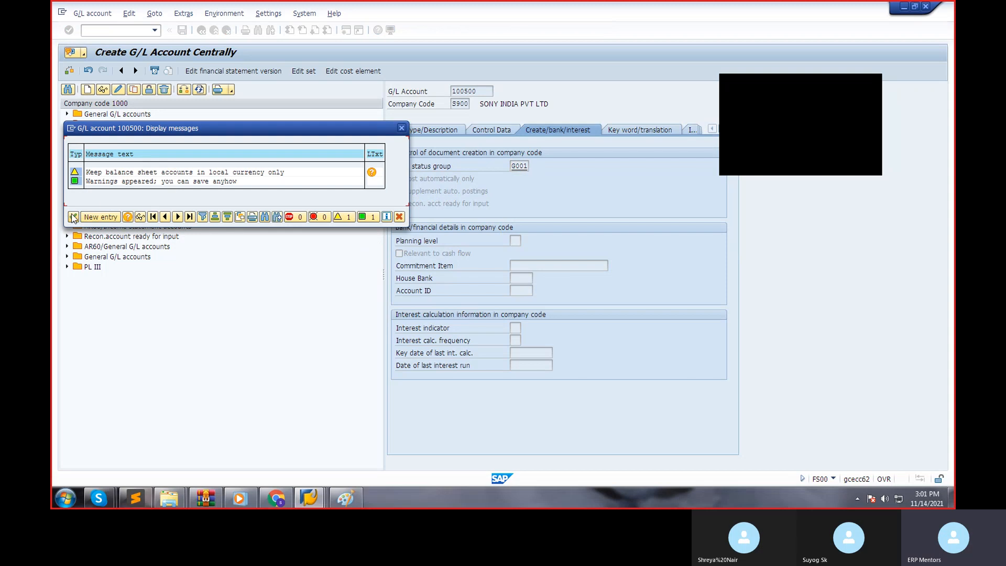
pyautogui.click(73, 217)
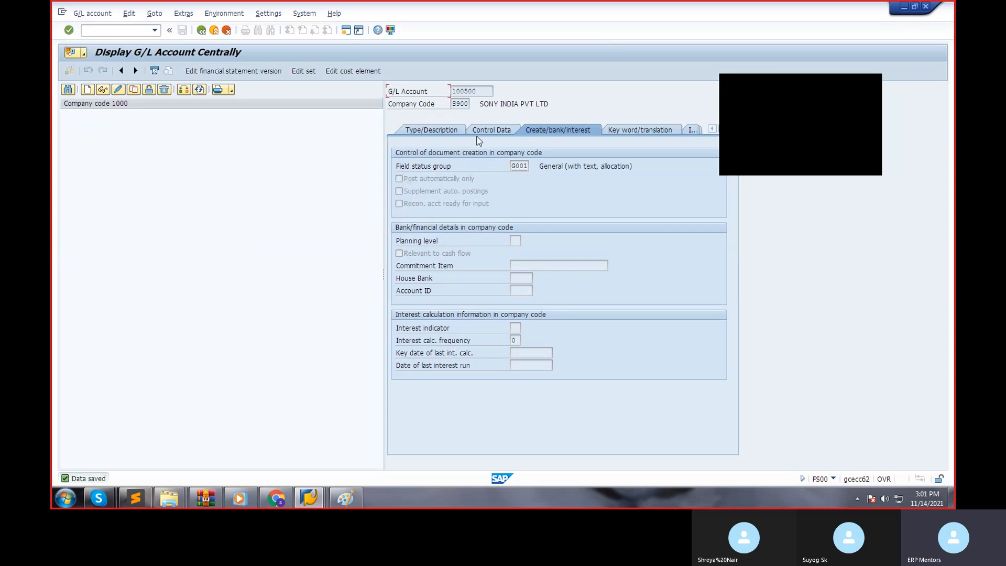
# Try to switch G/L account 100500 to change mode from its control data, then leave the account display.
pyautogui.click(487, 130)
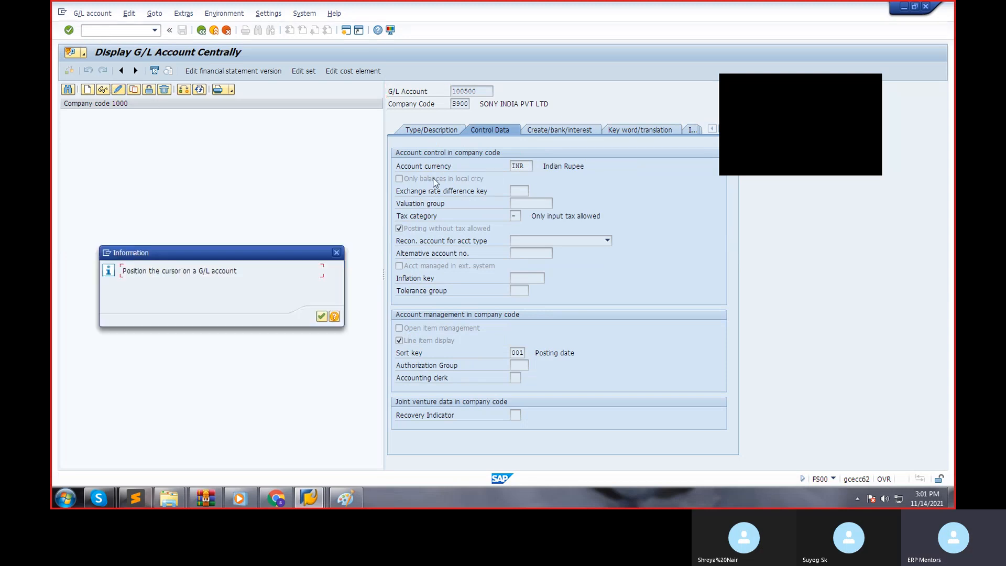
pyautogui.press('Return')
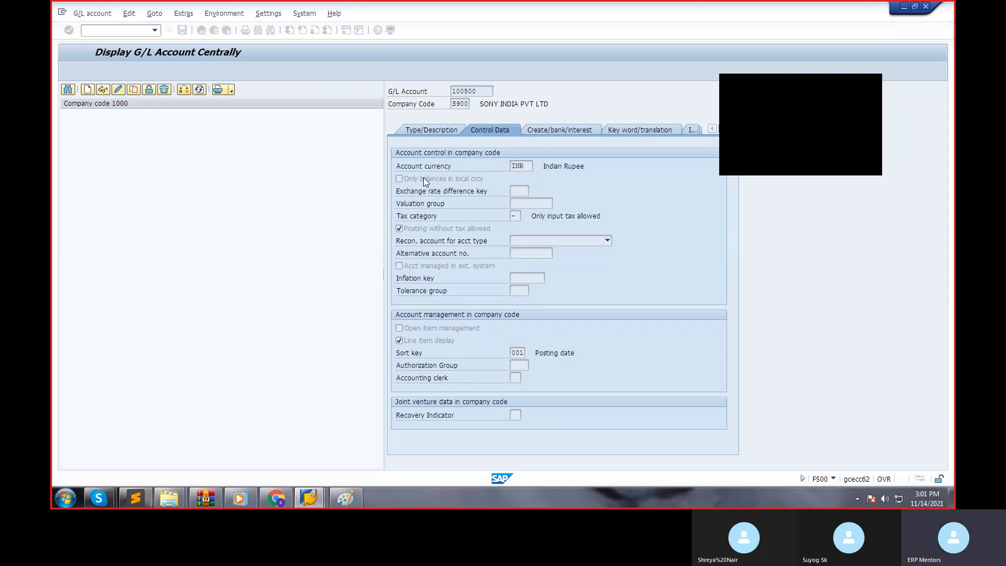
pyautogui.click(115, 90)
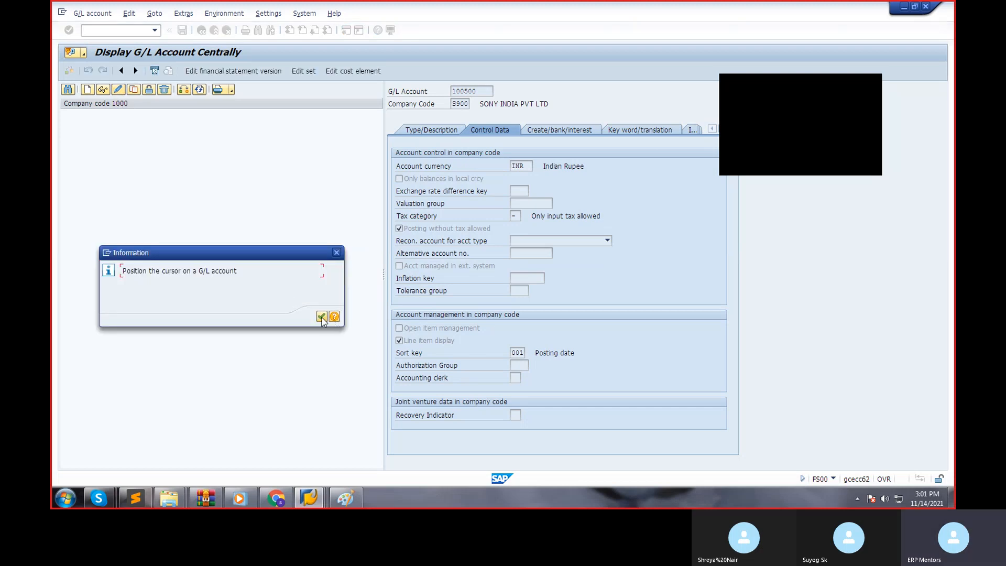
pyautogui.click(321, 316)
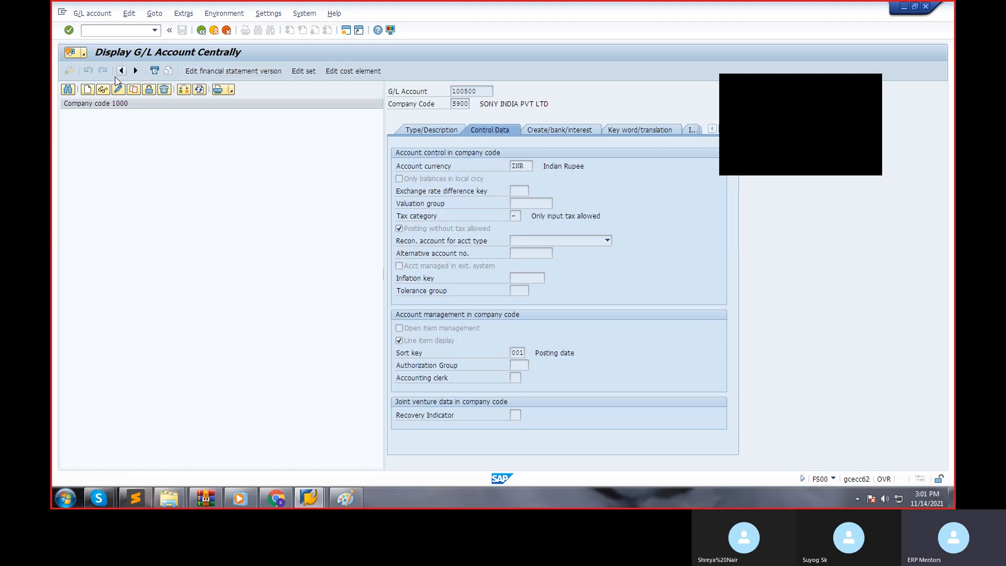
pyautogui.click(117, 90)
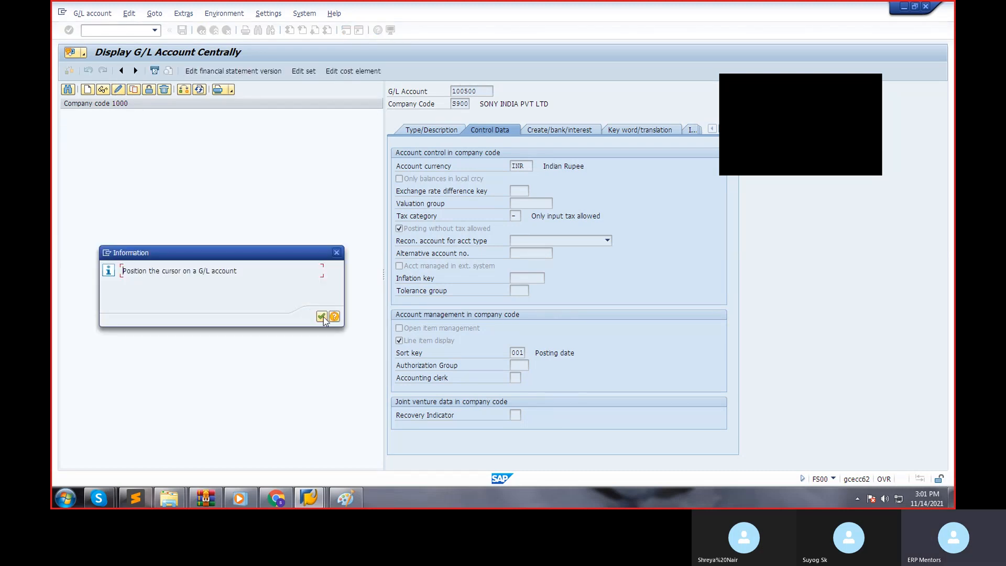
pyautogui.press('Return')
pyautogui.click(201, 30)
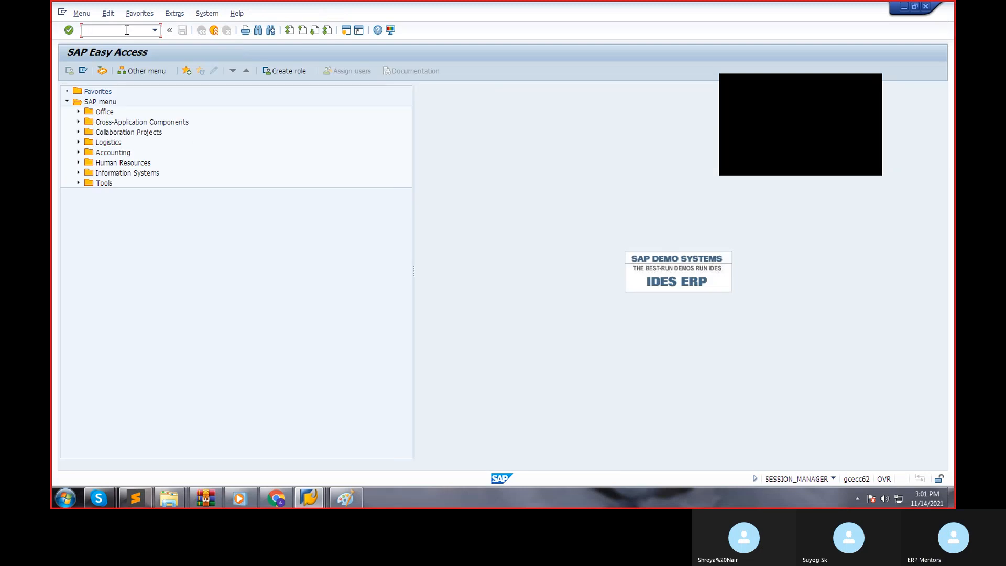
# Reopen FS00 and open input tax account 100500 from the OTHER G/L group for changing.
pyautogui.write('FS00')
pyautogui.press('Return')
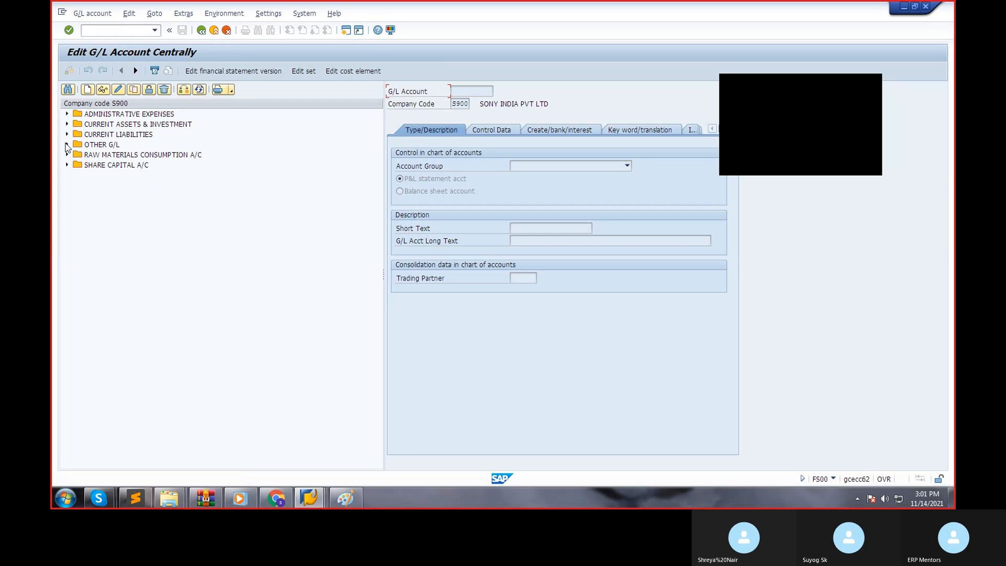
pyautogui.click(67, 144)
pyautogui.doubleClick(115, 154)
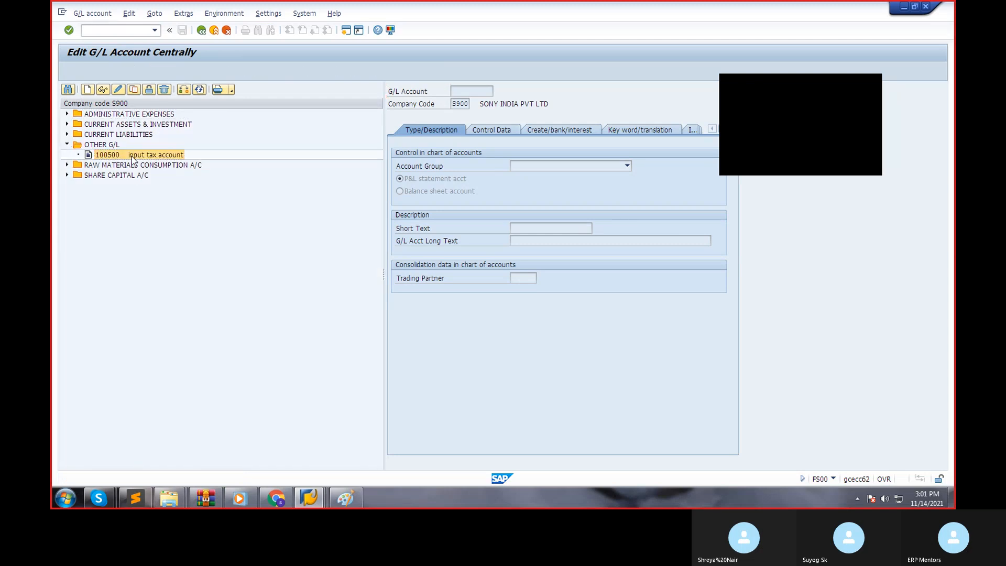
pyautogui.click(118, 89)
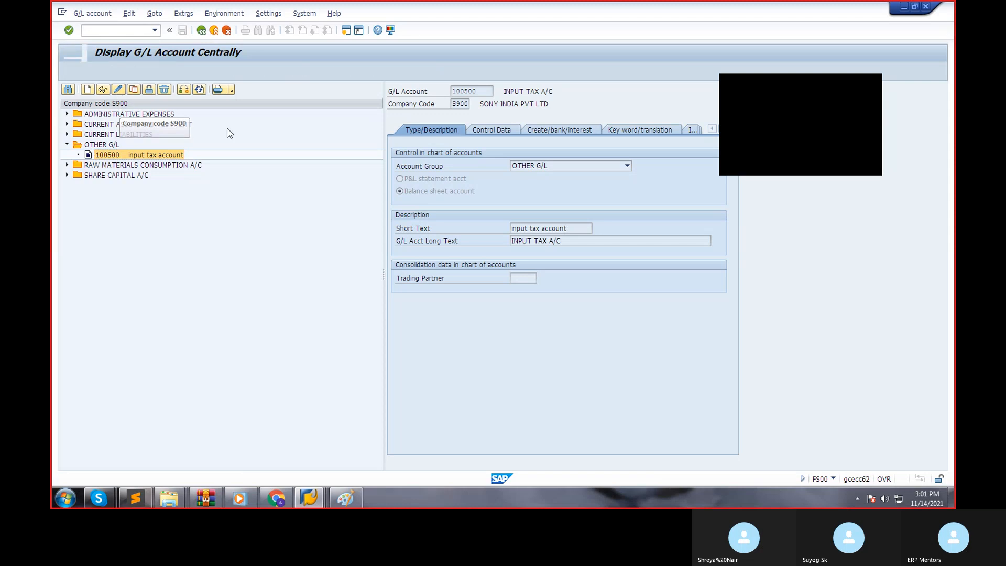
# Enable Only balances in local crcy in account 100500's control data and save the account.
pyautogui.click(489, 134)
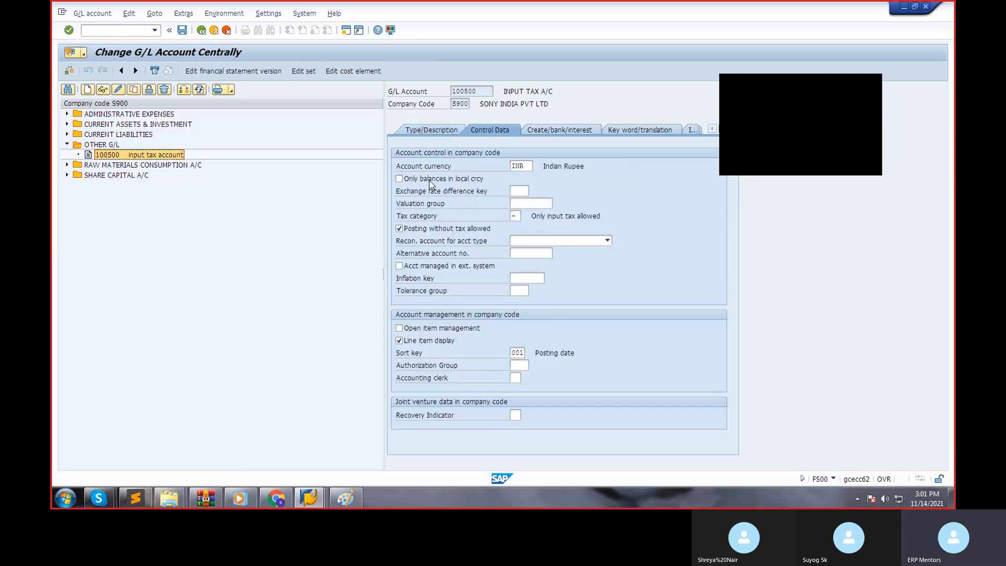
pyautogui.click(399, 179)
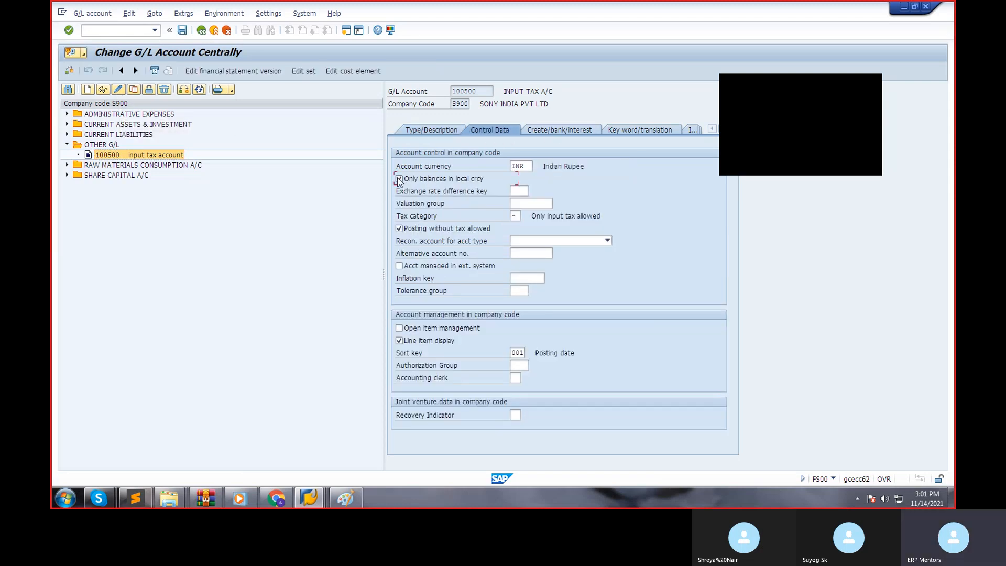
pyautogui.click(185, 33)
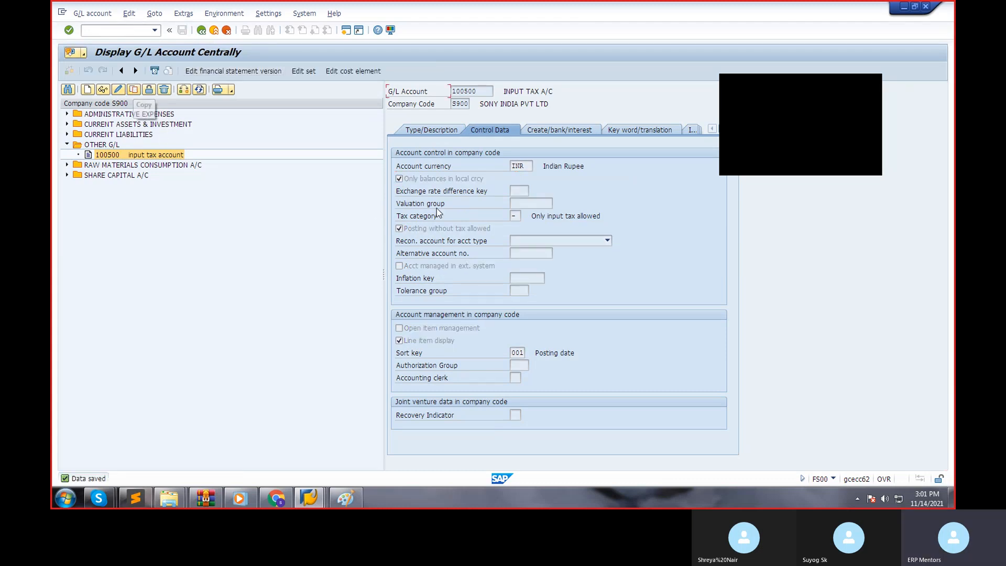
# Copy G/L account 100500 to new account 100501 in company code S900.
pyautogui.click(133, 90)
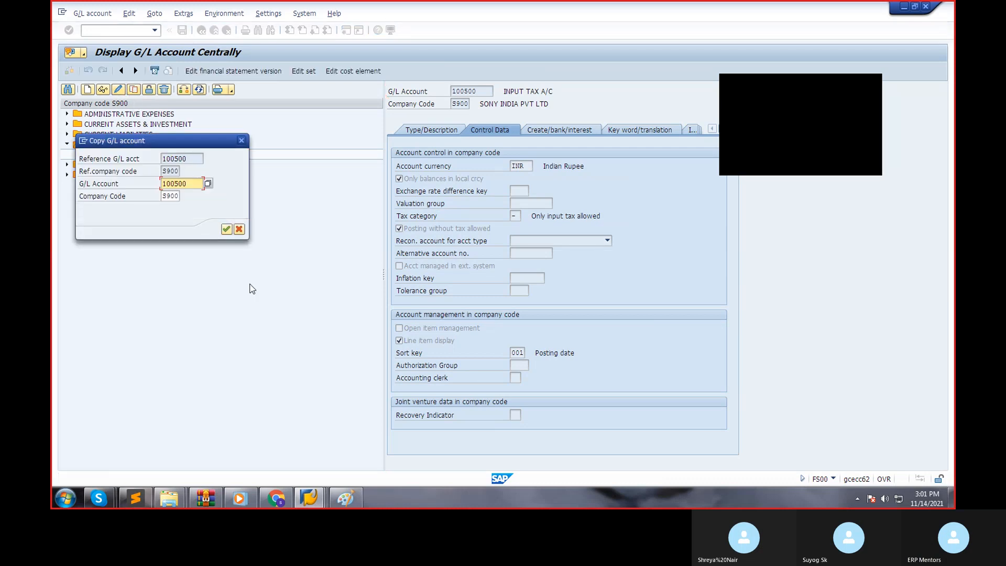
pyautogui.press('BackSpace')
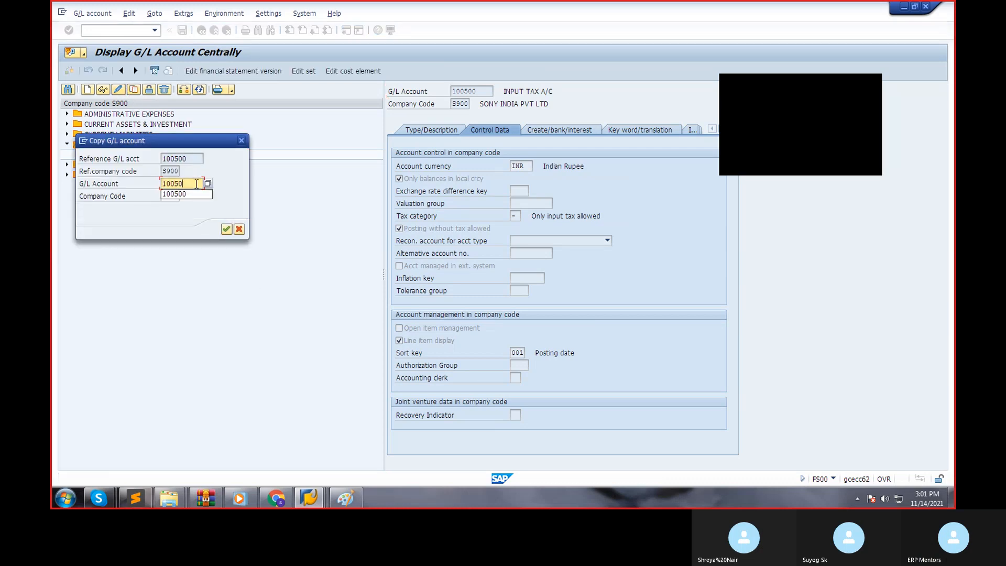
pyautogui.write('1')
pyautogui.press('Return')
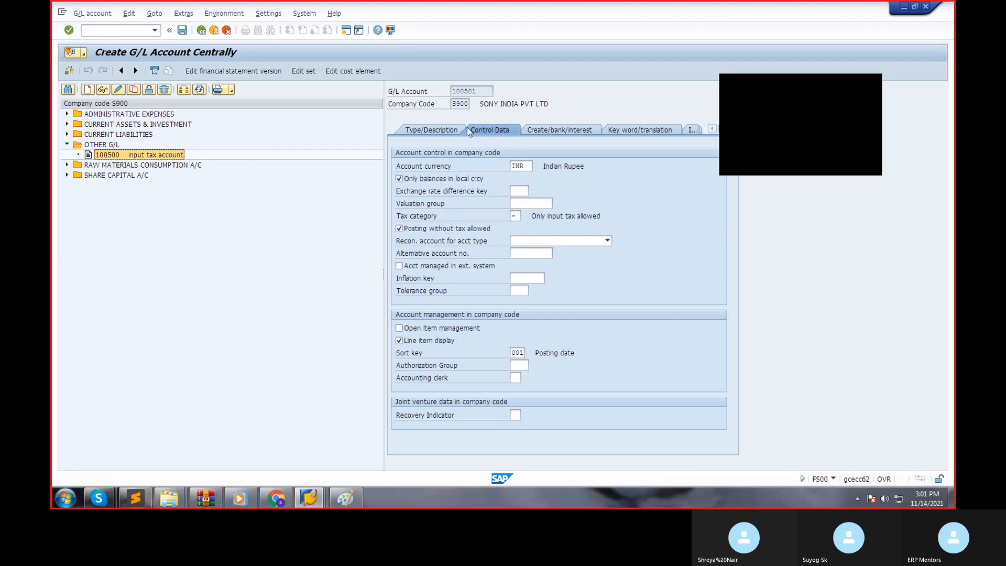
# Set the new account's short text to "OUTPUT TAX" and its long text to "OUTPUT TAX ACCOUNT".
pyautogui.click(449, 130)
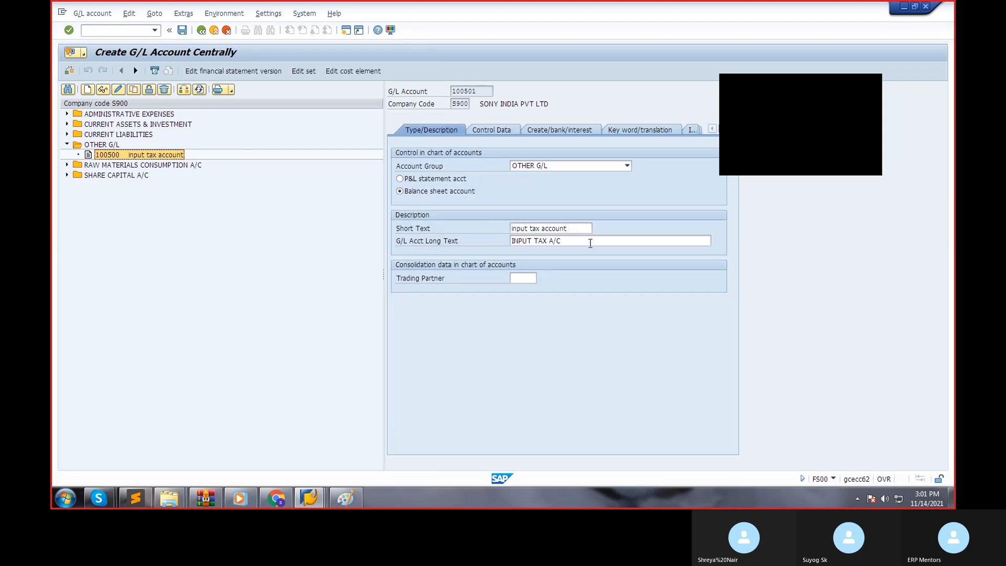
pyautogui.moveTo(583, 231); pyautogui.dragTo(350, 235)
pyautogui.write('ou')
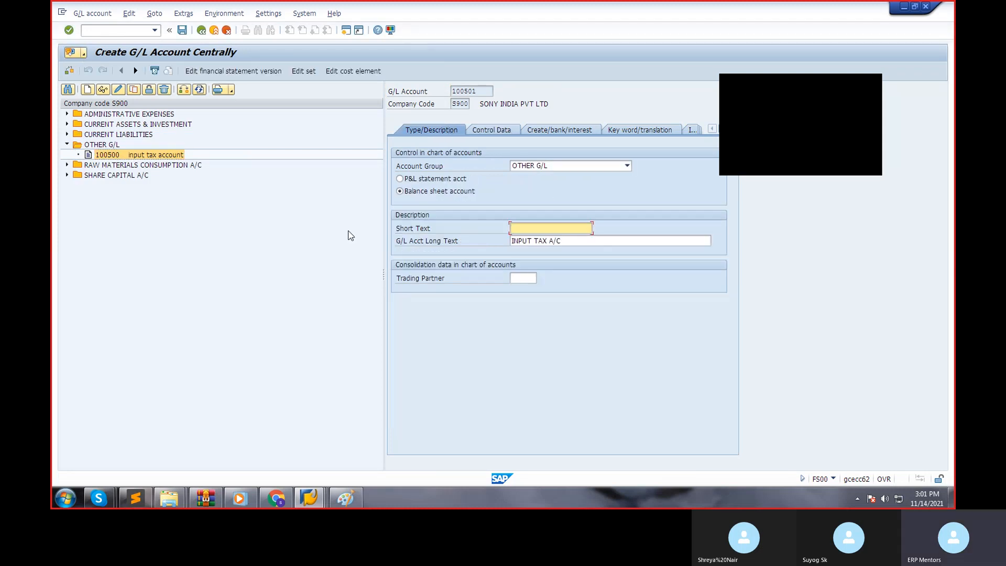
pyautogui.press('BackSpace')
pyautogui.press('BackSpace')
pyautogui.write('OUTPUT TQAX')
pyautogui.press('Tab')
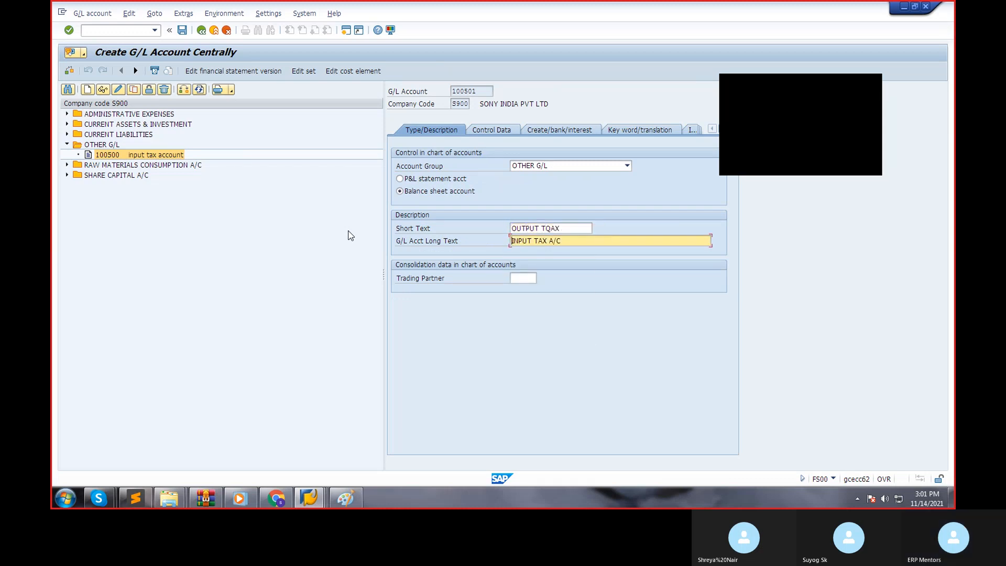
pyautogui.click(572, 229)
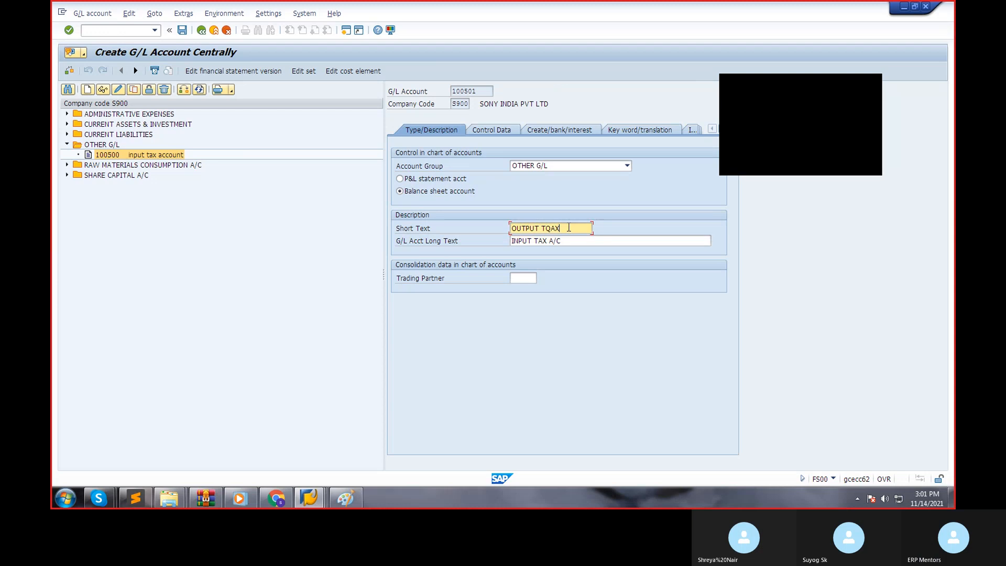
pyautogui.press('BackSpace')
pyautogui.press('BackSpace')
pyautogui.write('AX')
pyautogui.press('Tab')
pyautogui.write('OUTPUT TAX ACCOU')
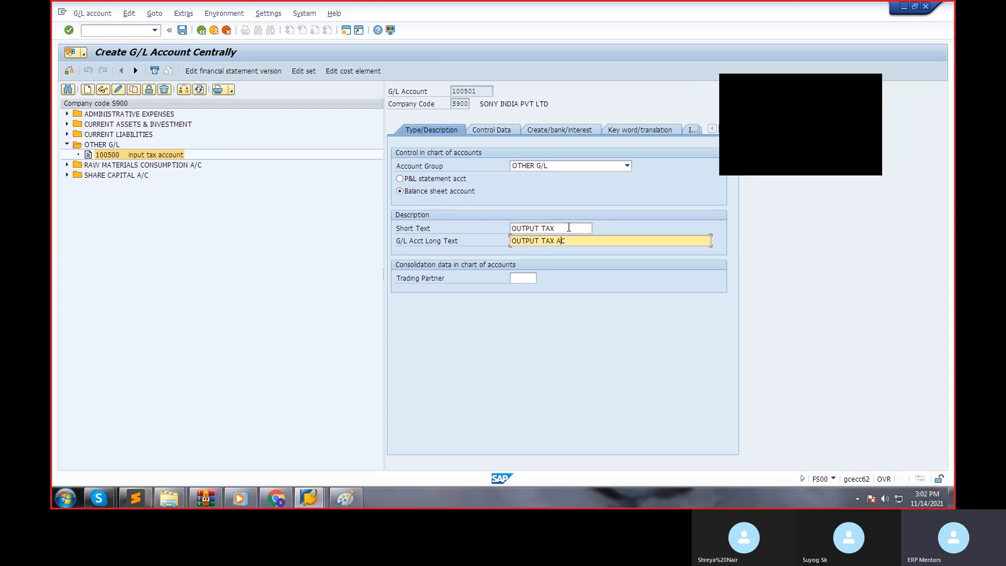
pyautogui.press('Return')
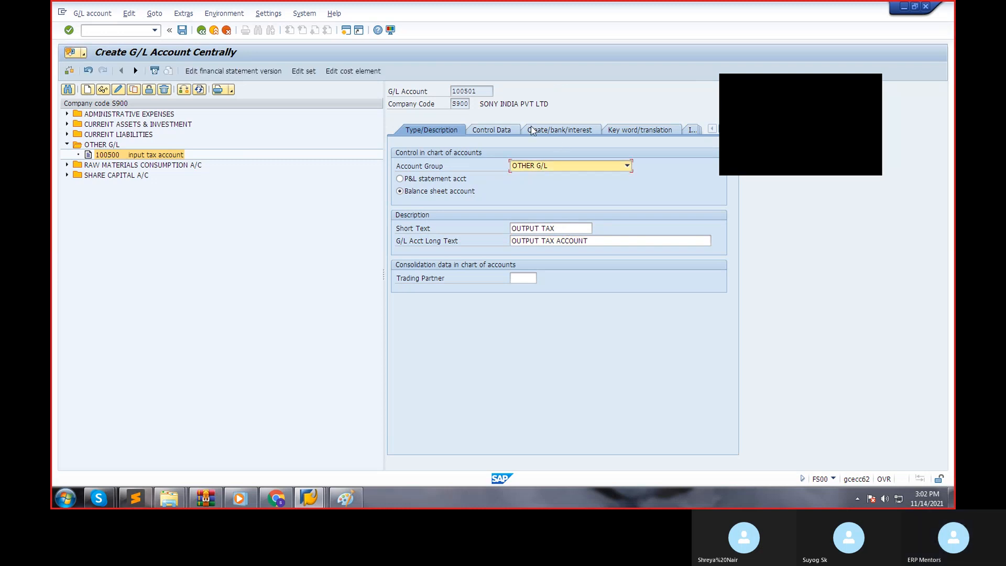
# Set the new account's tax category to "+" (Only output tax allowed), save account 100501 and exit G/L account maintenance.
pyautogui.click(502, 137)
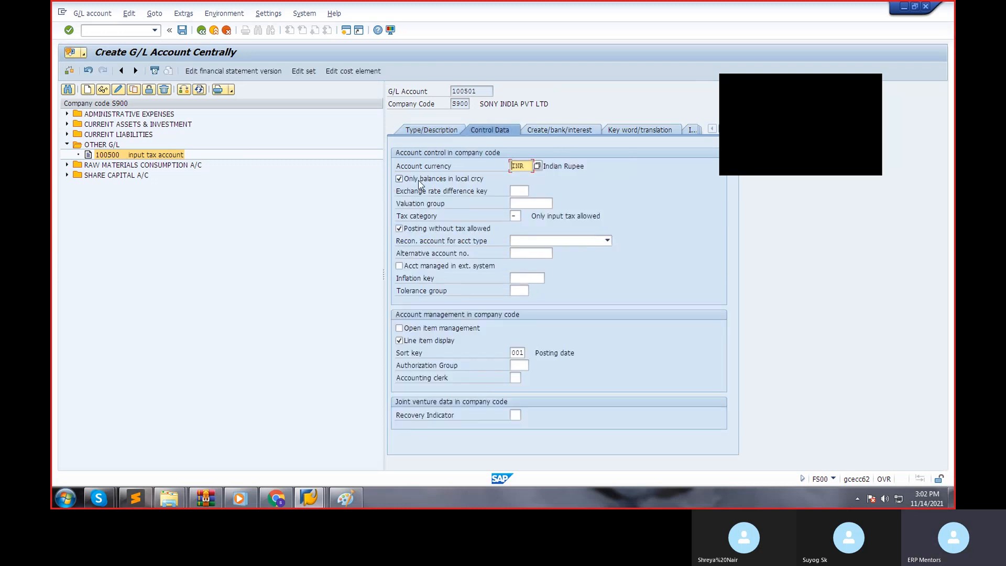
pyautogui.click(513, 216)
pyautogui.click(526, 215)
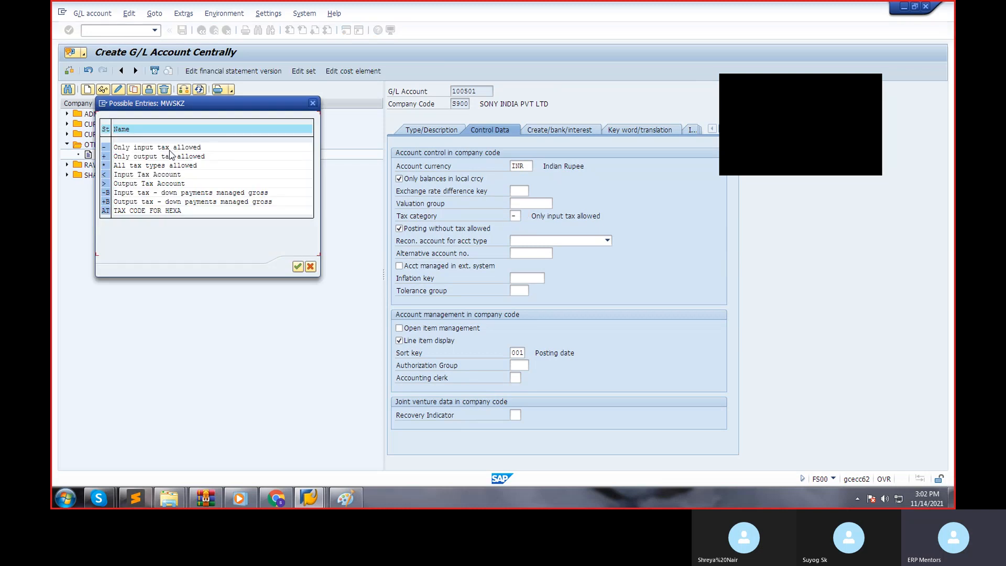
pyautogui.doubleClick(169, 149)
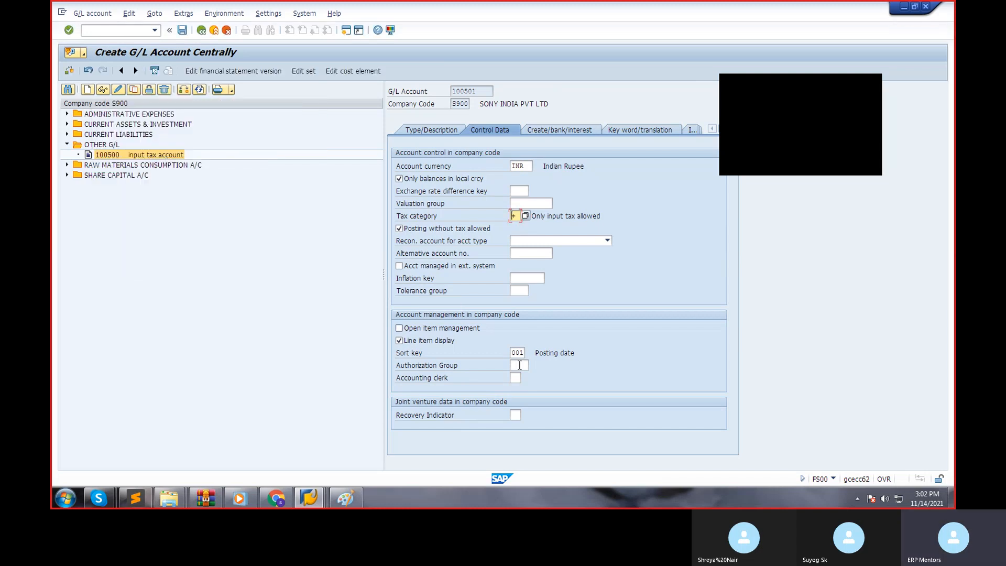
pyautogui.click(562, 131)
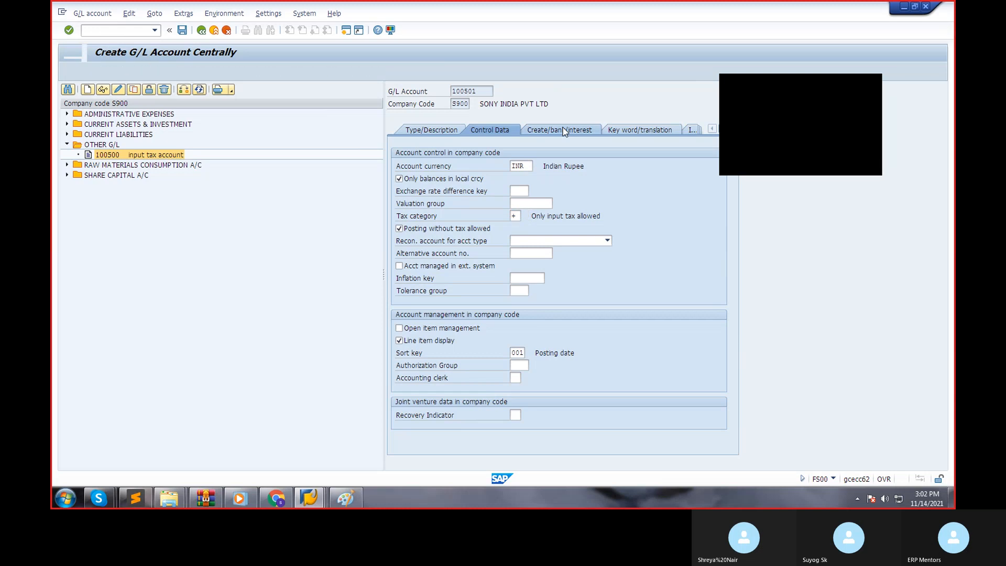
pyautogui.click(183, 30)
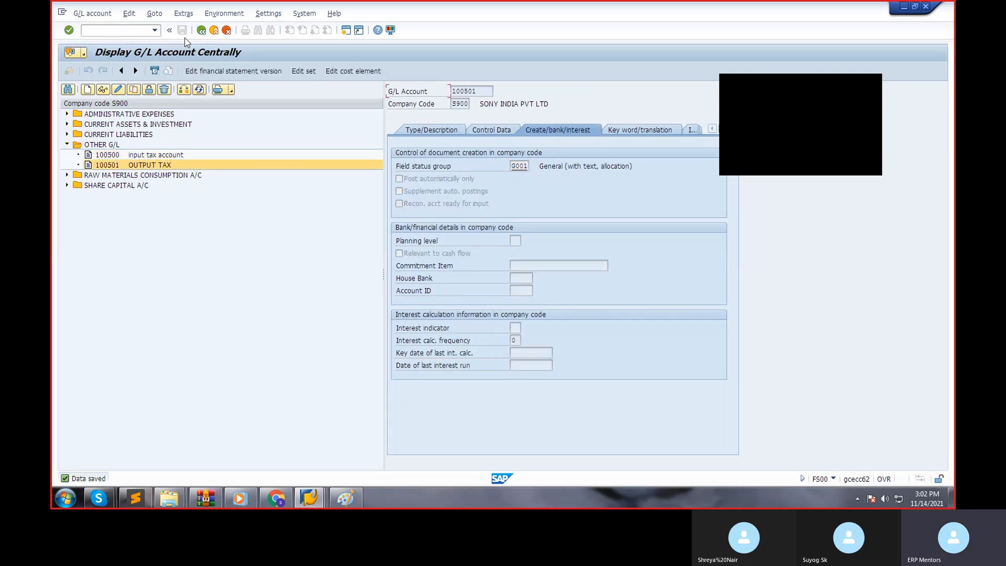
pyautogui.click(201, 30)
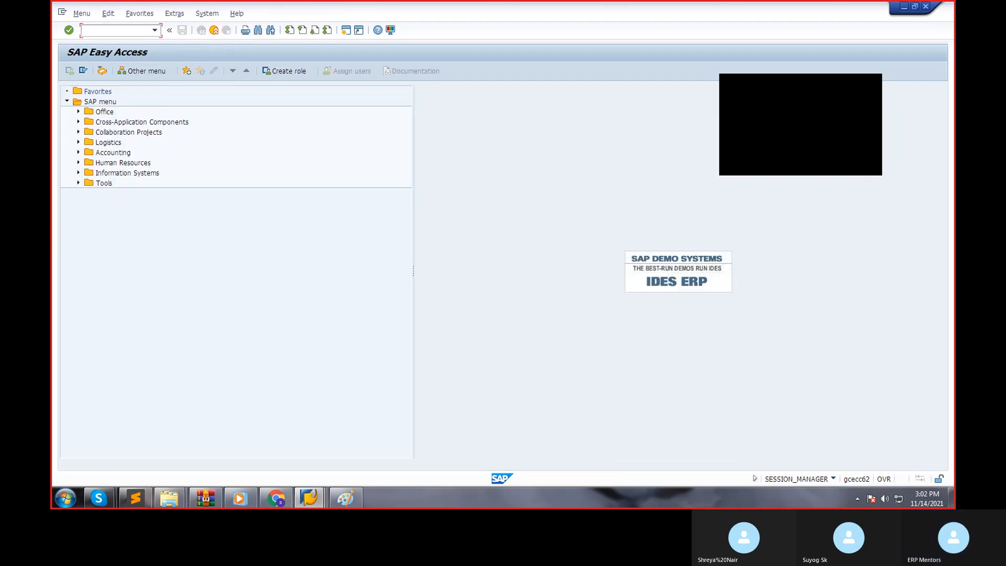
# Switch to the session displaying company code 1000's G/L accounts and exit that display to SAP Easy Access.
pyautogui.click(309, 497)
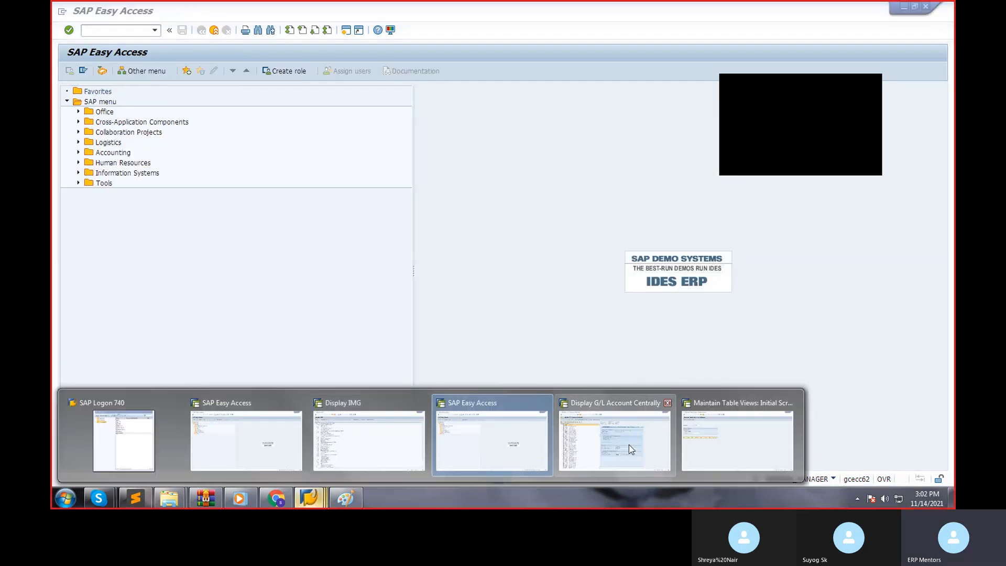
pyautogui.click(631, 449)
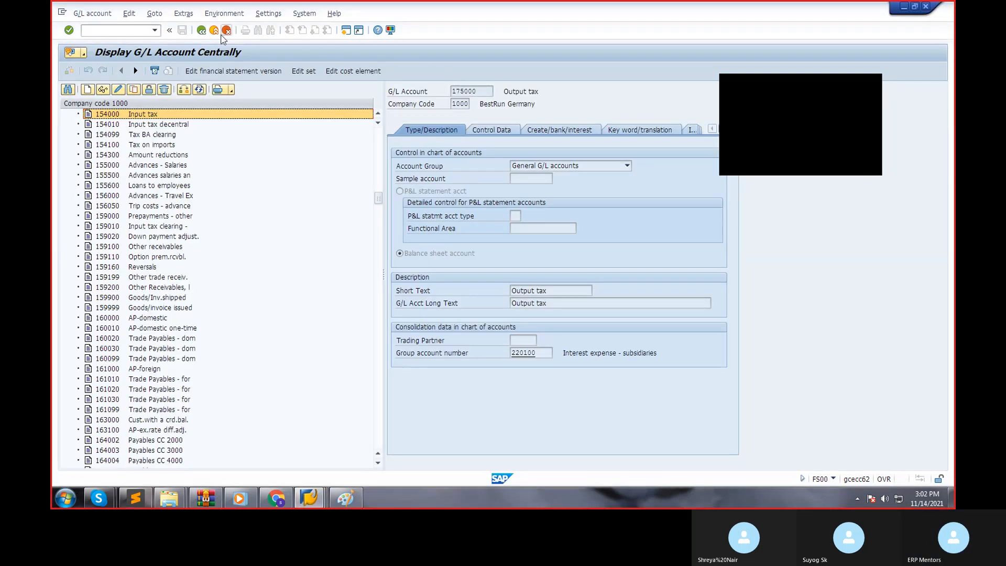
pyautogui.click(212, 31)
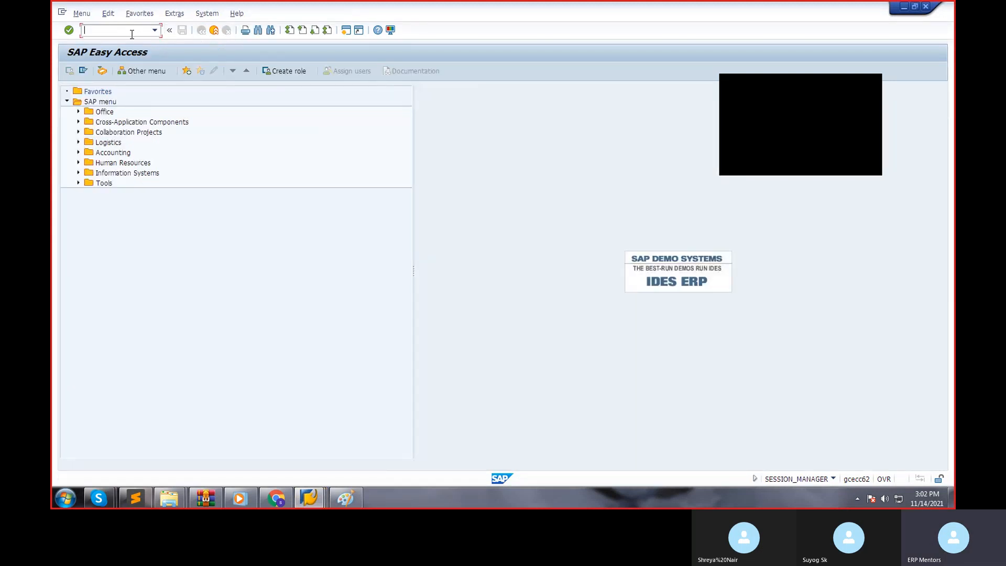
# Check the tax determination notes in Paint, then return to an SAP Easy Access session.
pyautogui.click(356, 500)
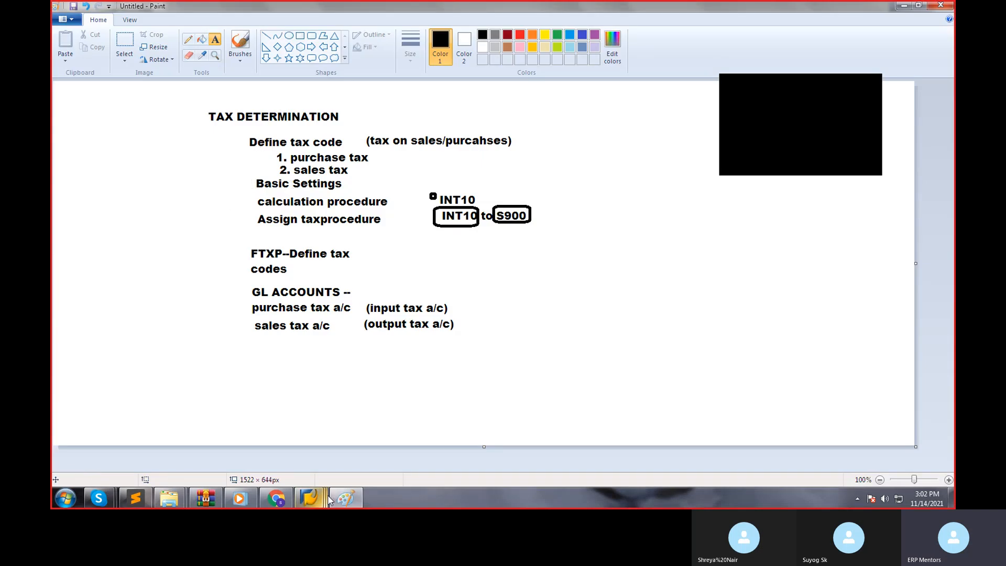
pyautogui.click(309, 497)
pyautogui.click(322, 501)
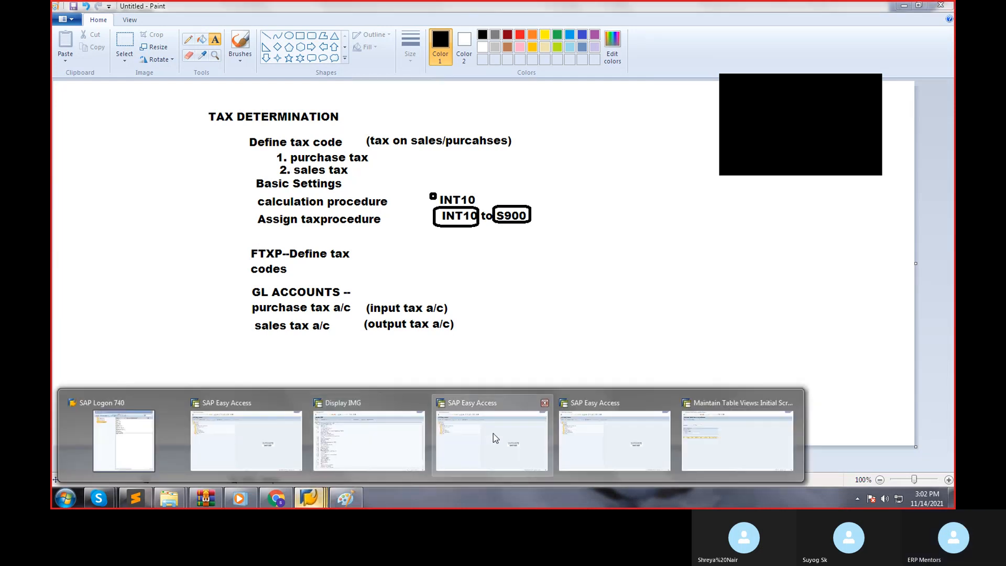
pyautogui.click(480, 438)
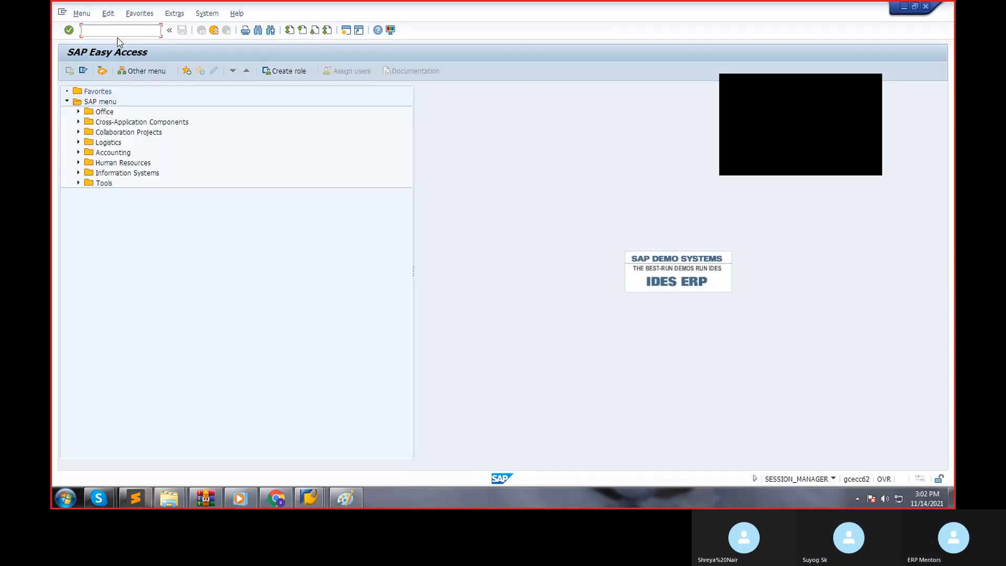
# Open the SAP Reference IMG with SPRO and expand Financial Accounting Global Settings, Tax on Sales/Purchases, down to Basic Settings.
pyautogui.write('SPRO')
pyautogui.press('Return')
pyautogui.click(118, 73)
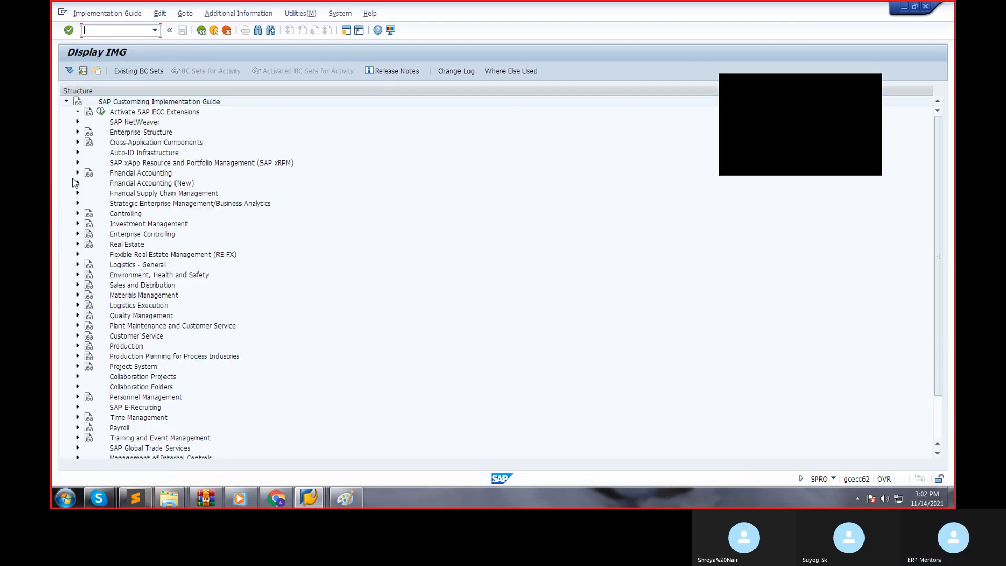
pyautogui.click(78, 175)
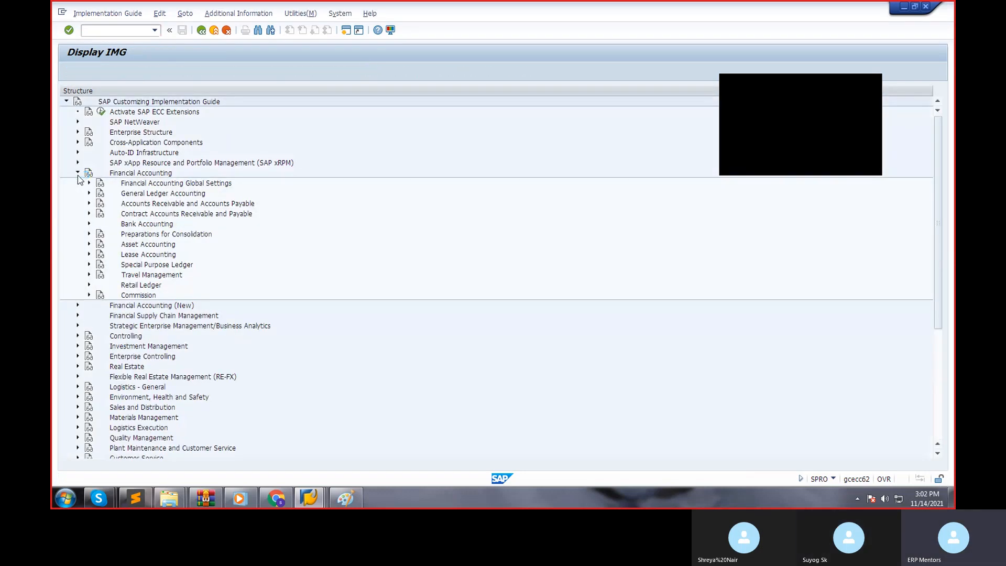
pyautogui.click(88, 183)
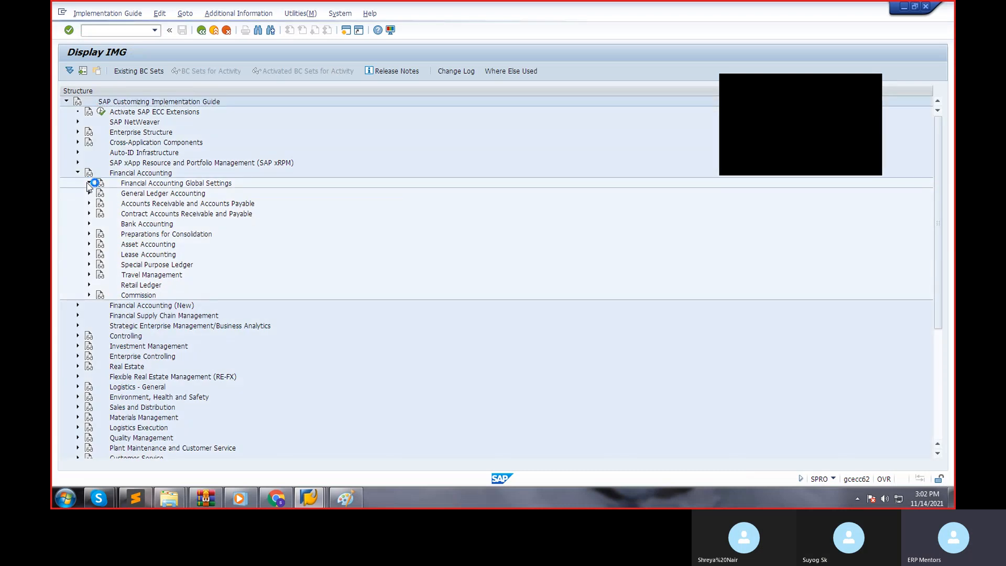
pyautogui.click(201, 244)
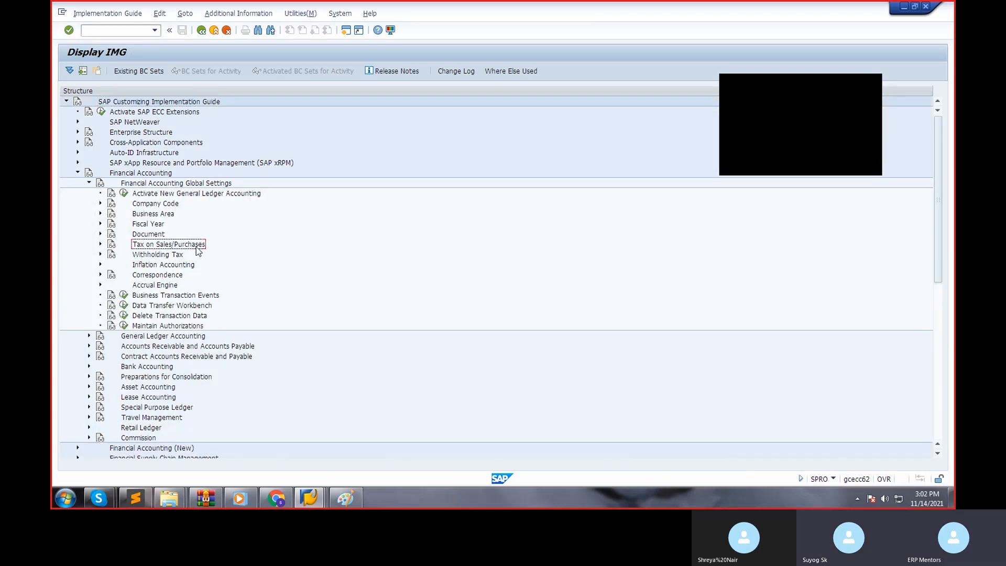
pyautogui.click(100, 245)
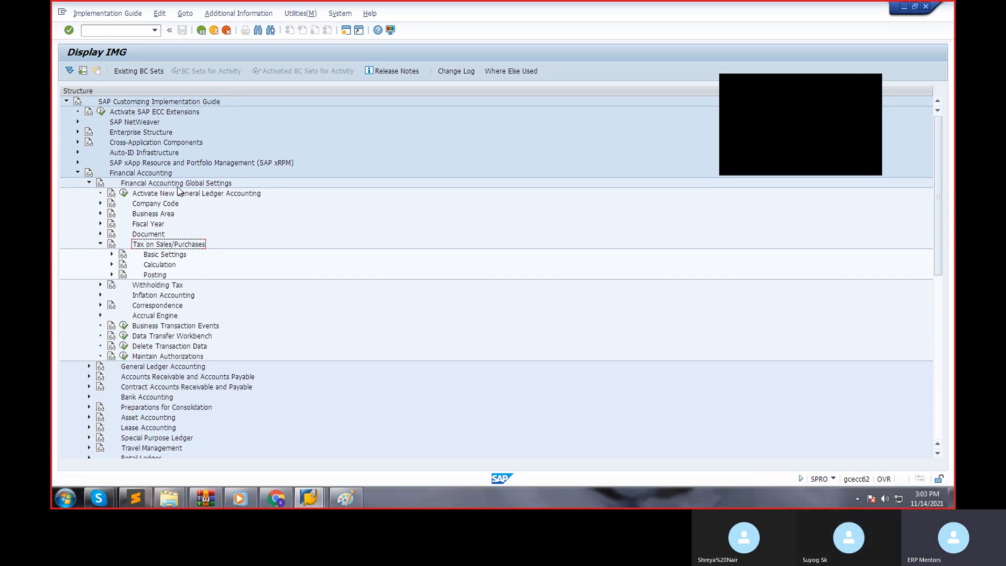
pyautogui.click(111, 254)
# Open the Define Procedures activity under Check Calculation Procedure.
pyautogui.click(148, 264)
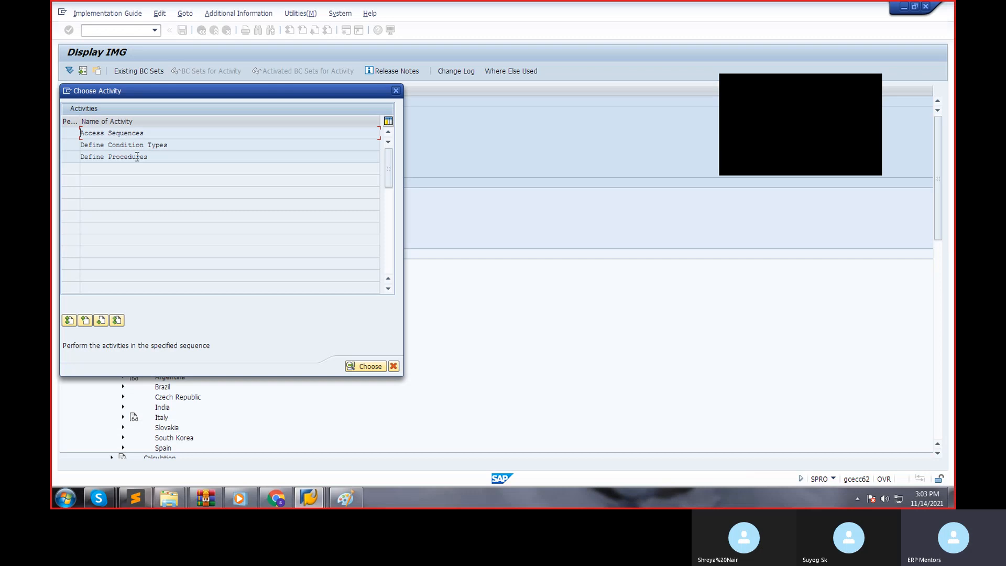
pyautogui.click(155, 158)
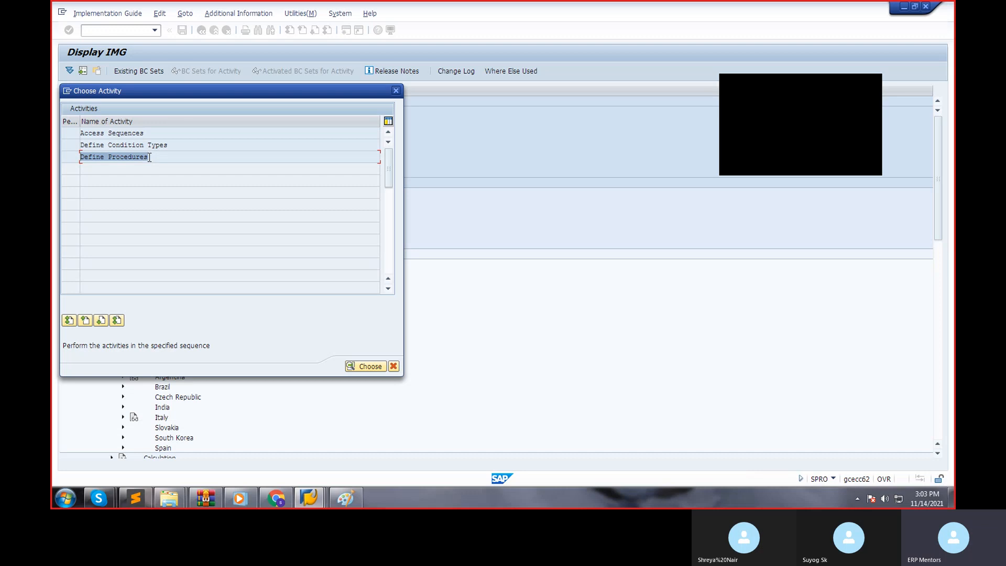
pyautogui.doubleClick(150, 157)
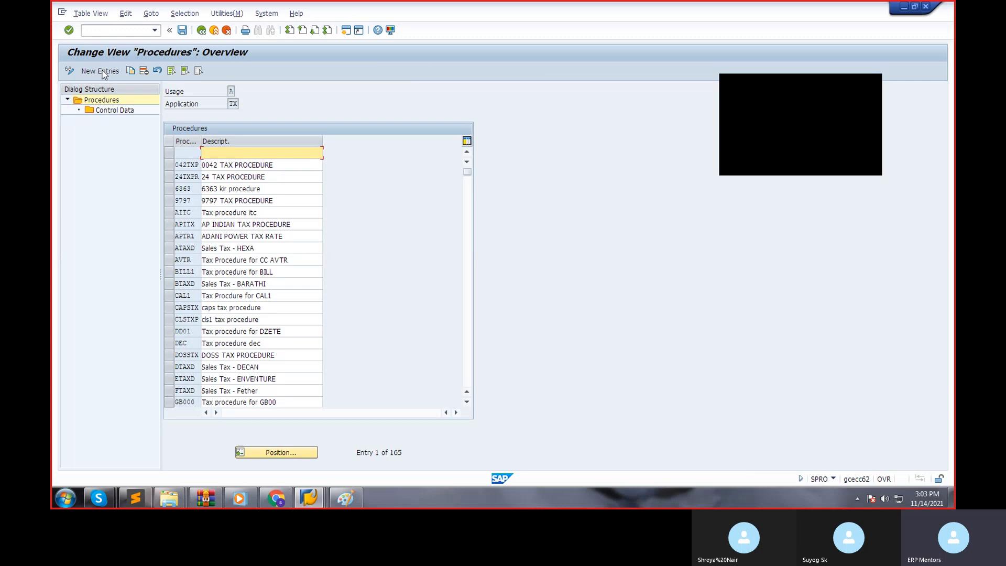
# Create a new tax procedure S90000 with the description "SION TAX INDIA PROCEDURE".
pyautogui.click(103, 74)
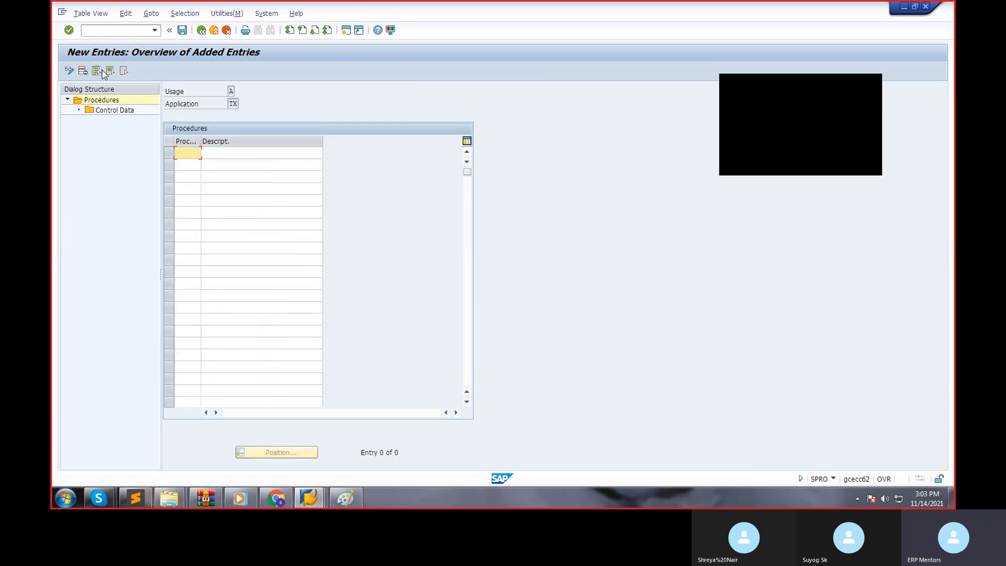
pyautogui.write('S90000')
pyautogui.press('Tab')
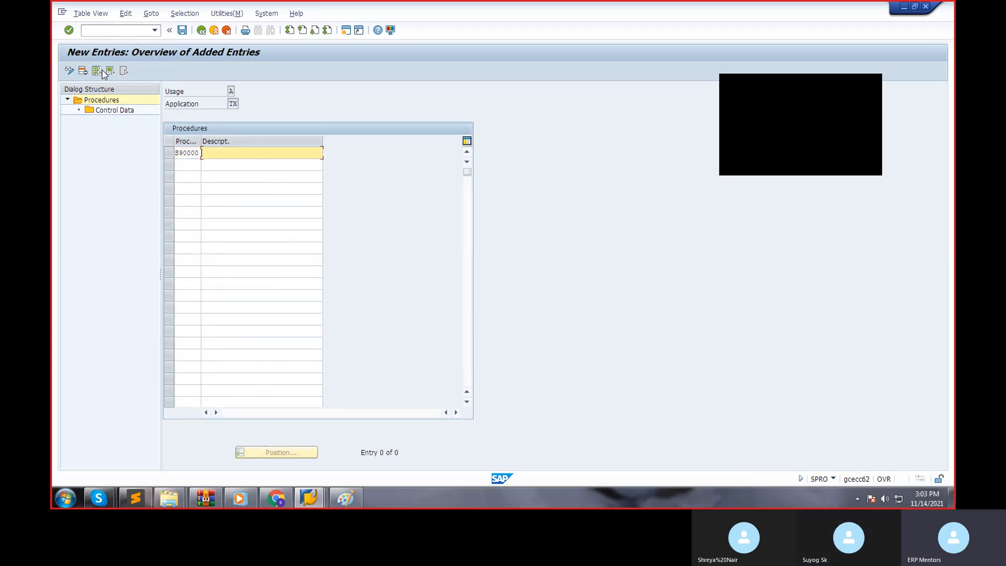
pyautogui.write('SIOL')
pyautogui.write(' TAX')
pyautogui.write(' INDIA PROCEDURE')
pyautogui.press('Return')
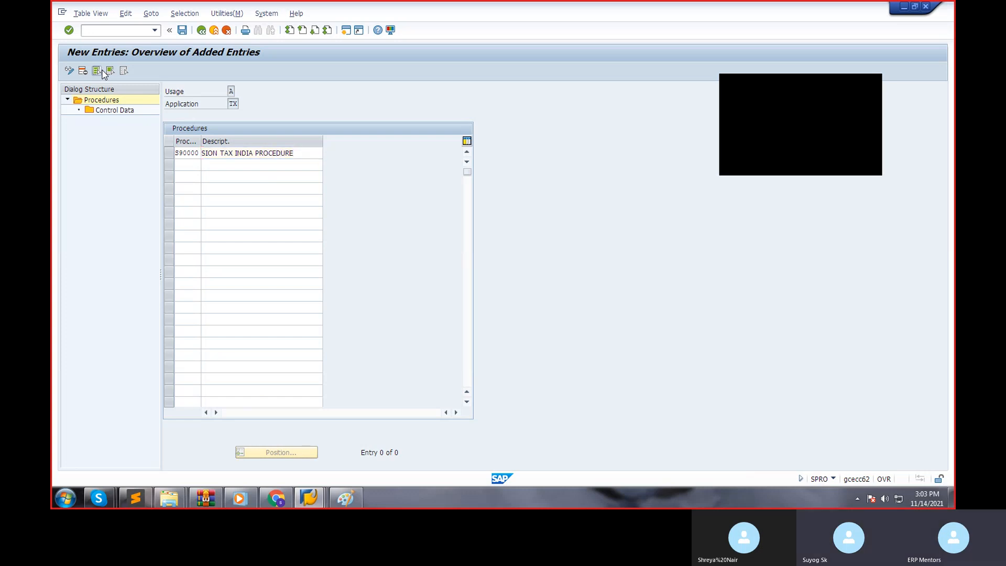
# Open the control data of procedure S90000 and add step 10 with condition type BASB.
pyautogui.click(169, 152)
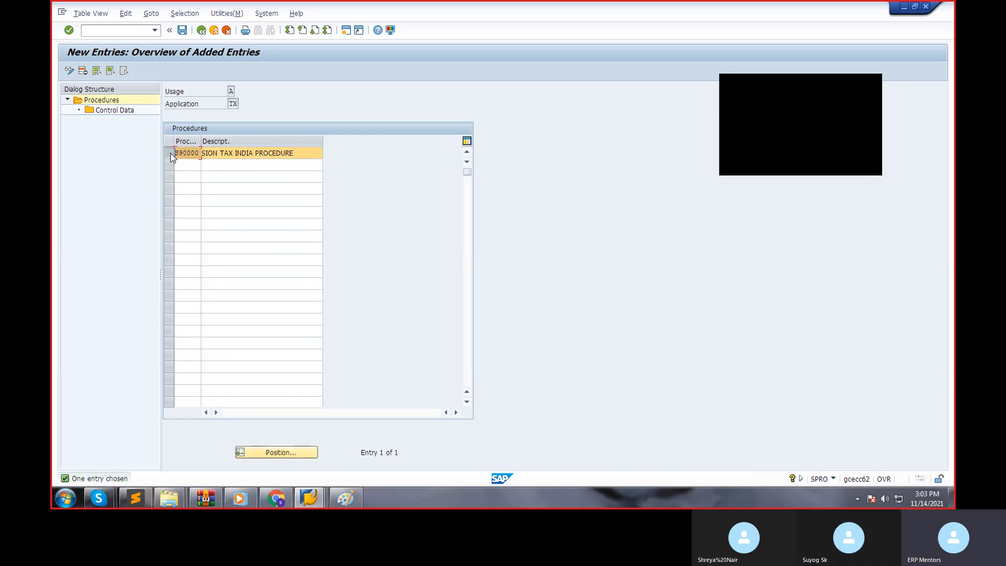
pyautogui.doubleClick(105, 112)
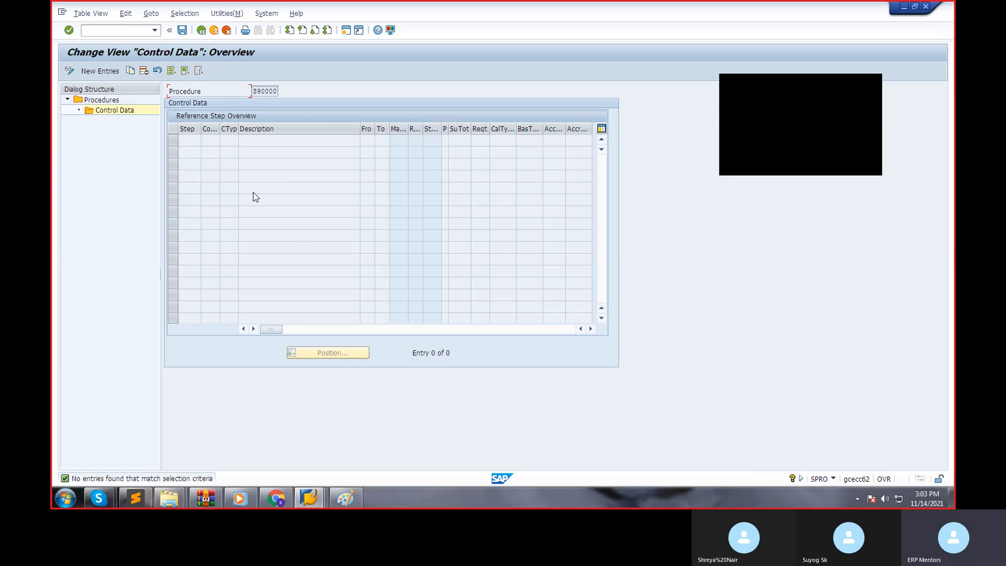
pyautogui.click(100, 71)
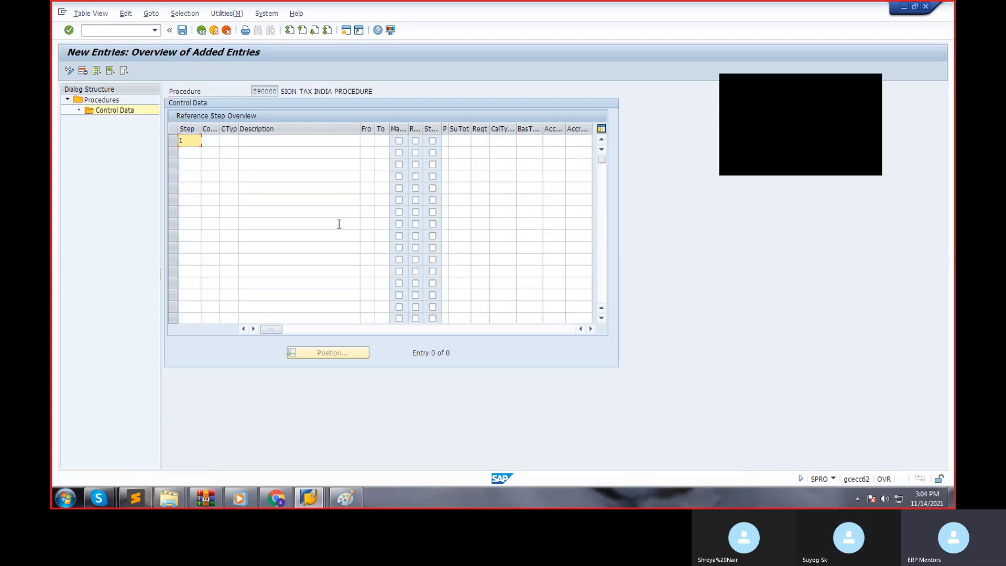
pyautogui.press('Tab')
pyautogui.press('Tab')
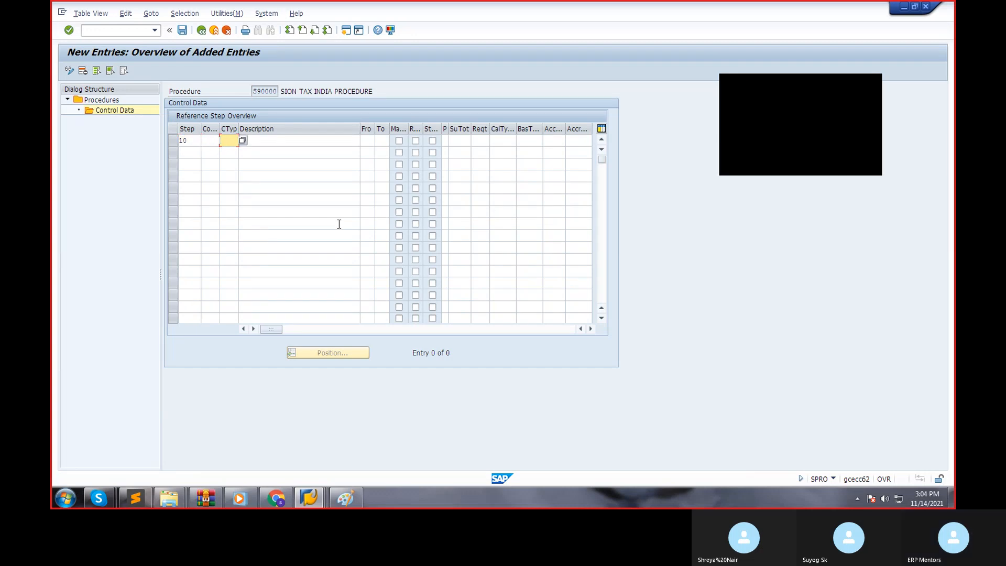
pyautogui.write('BAS')
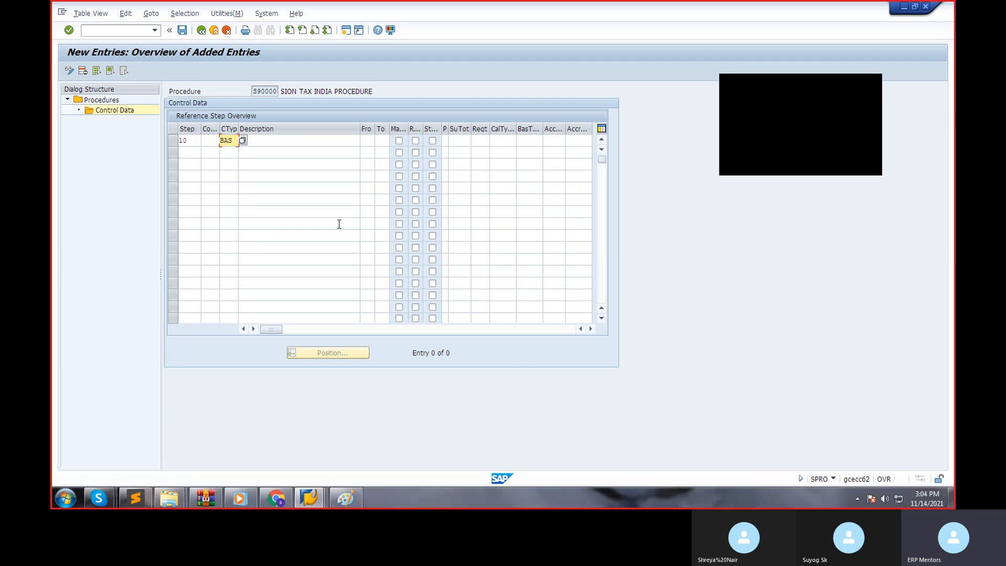
pyautogui.write('B')
pyautogui.press('Return')
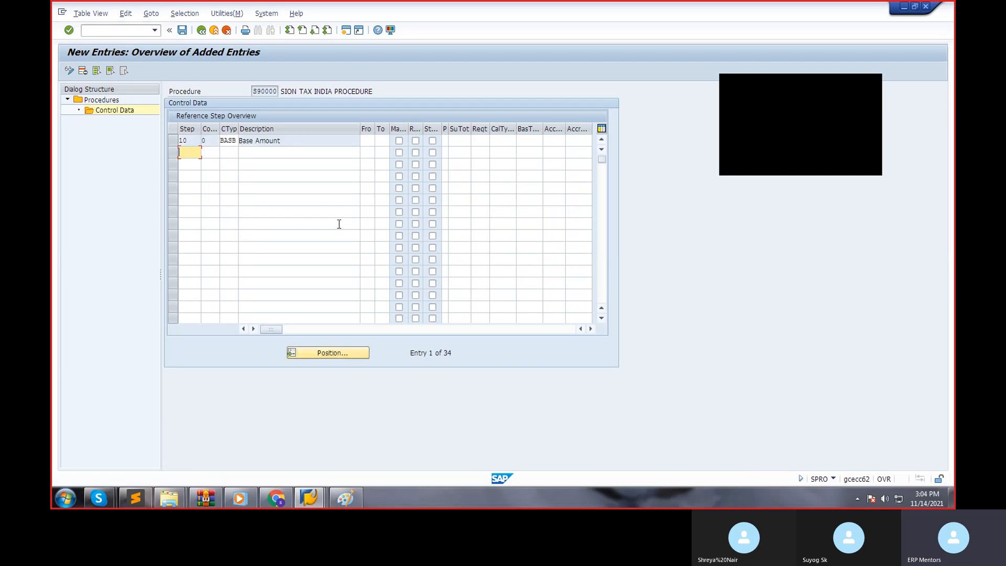
# Add step 20 with condition type MWVS for input tax to the procedure's control data.
pyautogui.write('20')
pyautogui.press('Tab')
pyautogui.press('Tab')
pyautogui.write('MWVS')
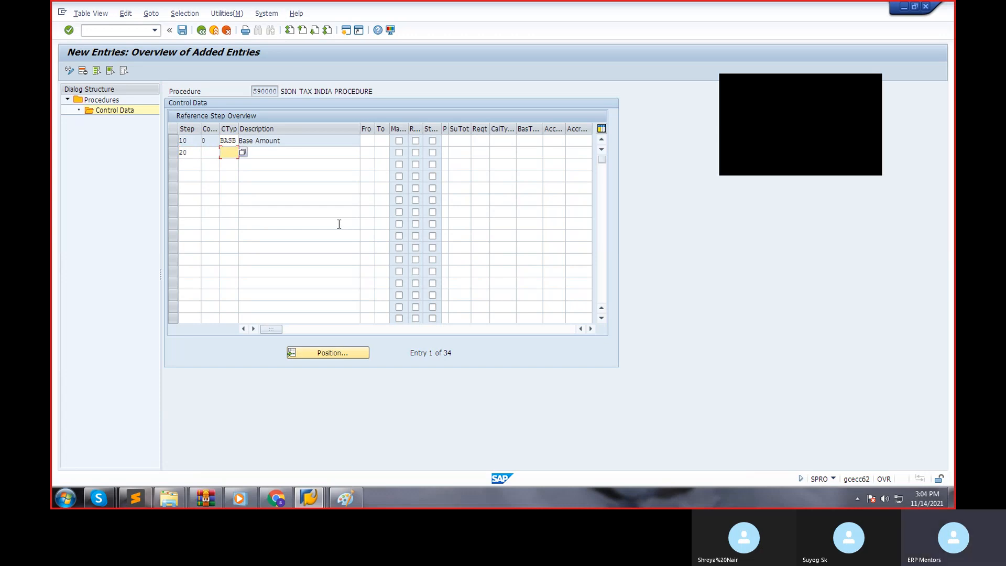
pyautogui.press('Return')
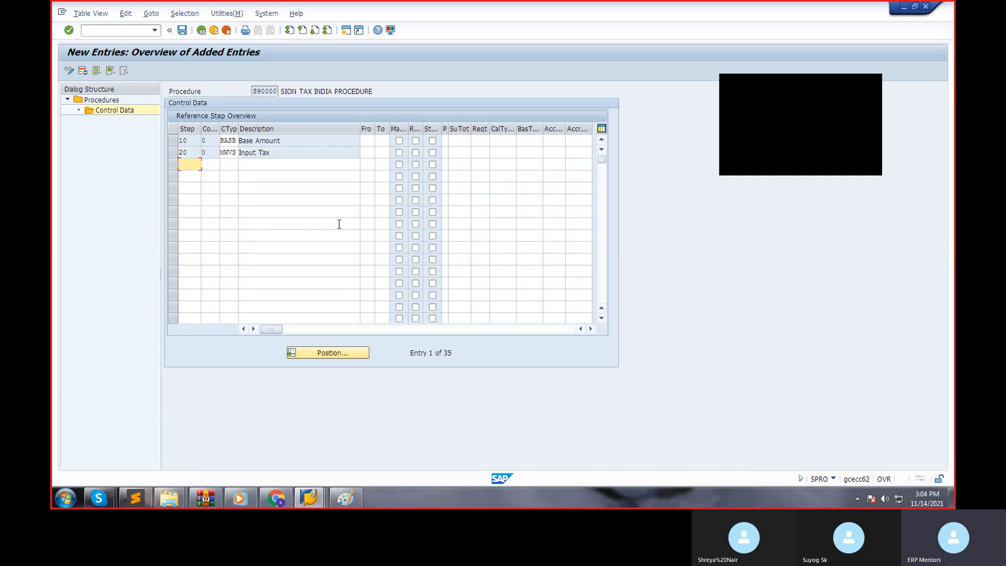
# Add step 30 with condition type MWAS for output tax to the procedure's control data.
pyautogui.write('30')
pyautogui.press('Tab')
pyautogui.press('Tab')
pyautogui.write('MWAS')
pyautogui.press('Return')
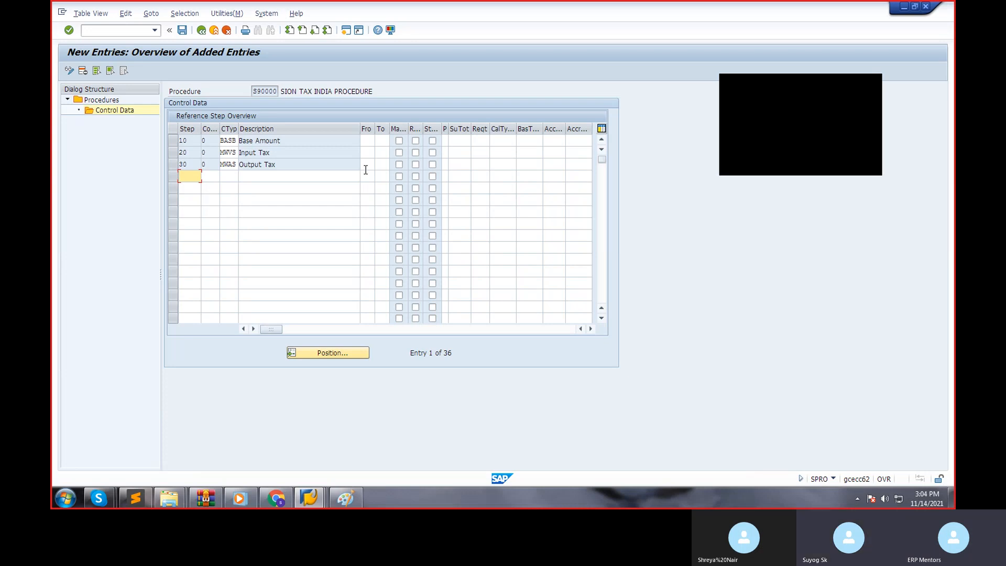
# Set the From step to 10 for both the Input Tax and Output Tax rows so they calculate on the base amount.
pyautogui.click(368, 140)
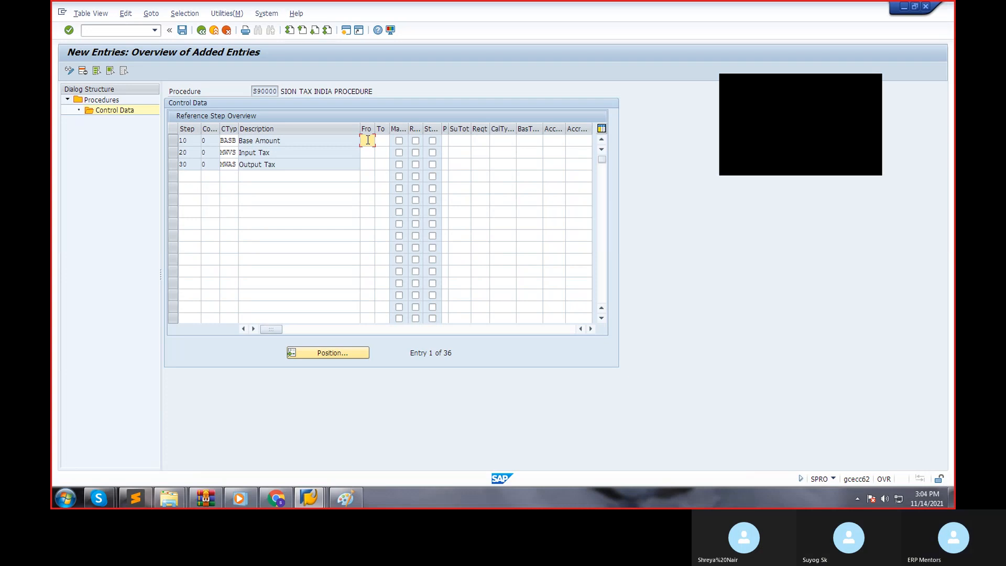
pyautogui.click(366, 154)
pyautogui.moveTo(294, 152); pyautogui.dragTo(239, 140)
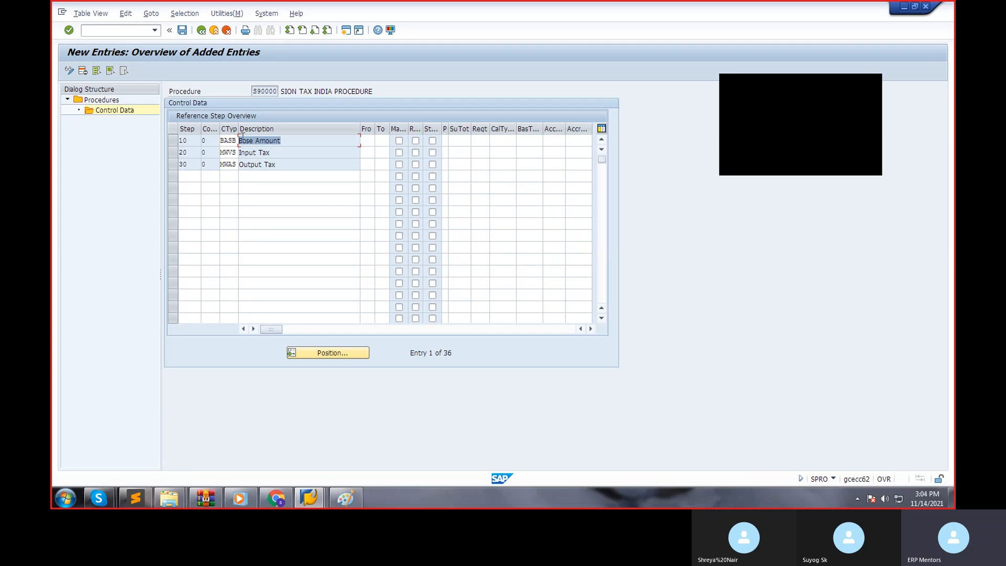
pyautogui.click(364, 153)
pyautogui.write('10')
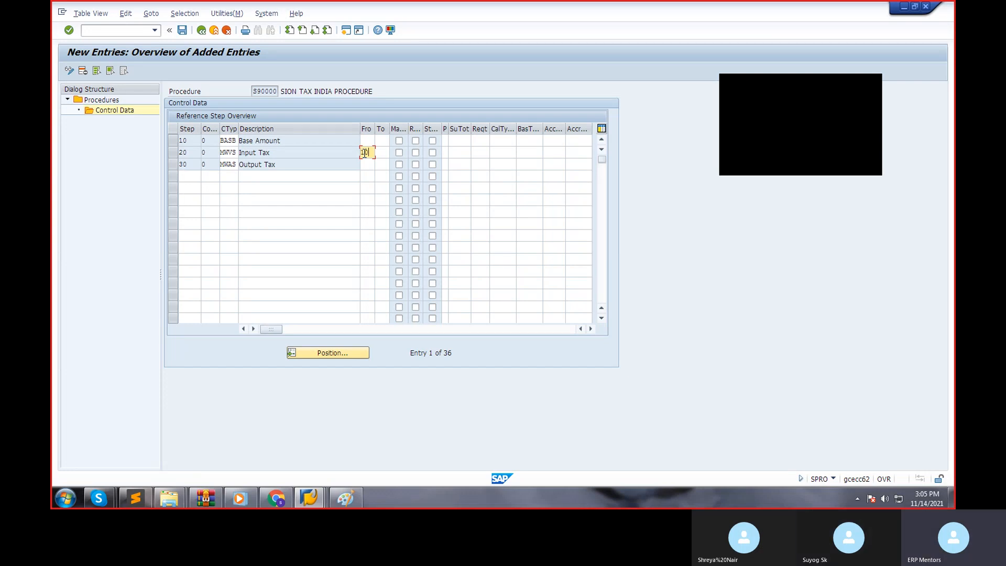
pyautogui.moveTo(284, 137); pyautogui.dragTo(212, 137)
pyautogui.click(365, 164)
pyautogui.write('10')
pyautogui.click(322, 145)
pyautogui.moveTo(322, 146); pyautogui.dragTo(236, 136)
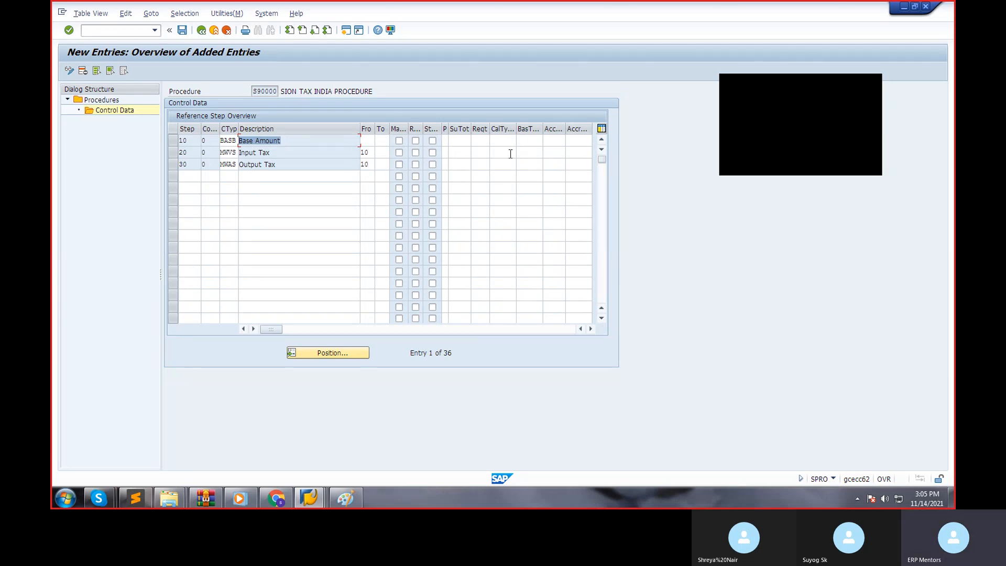
# Assign account key VST (Input tax) to the Input Tax row from the list of account keys.
pyautogui.click(558, 152)
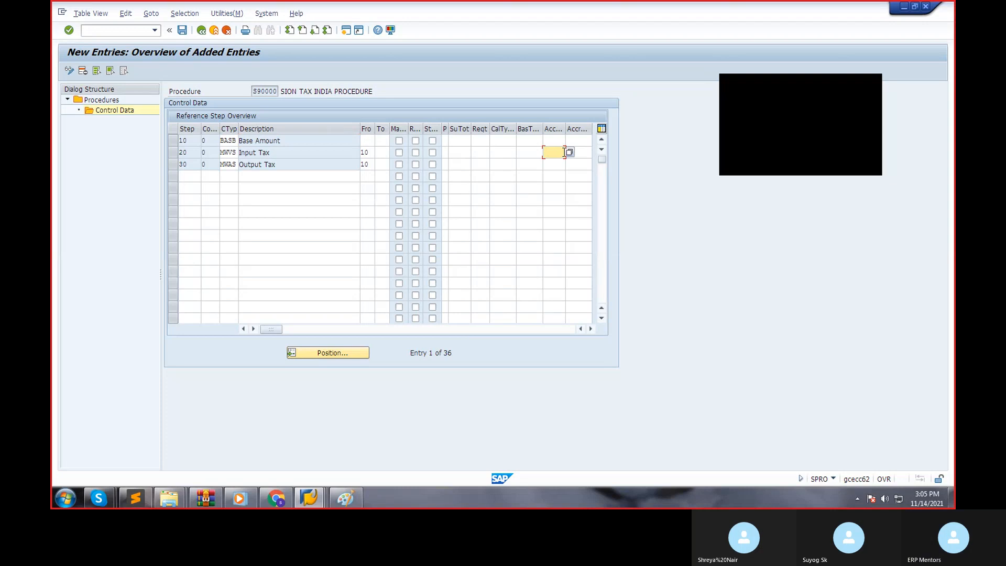
pyautogui.click(570, 154)
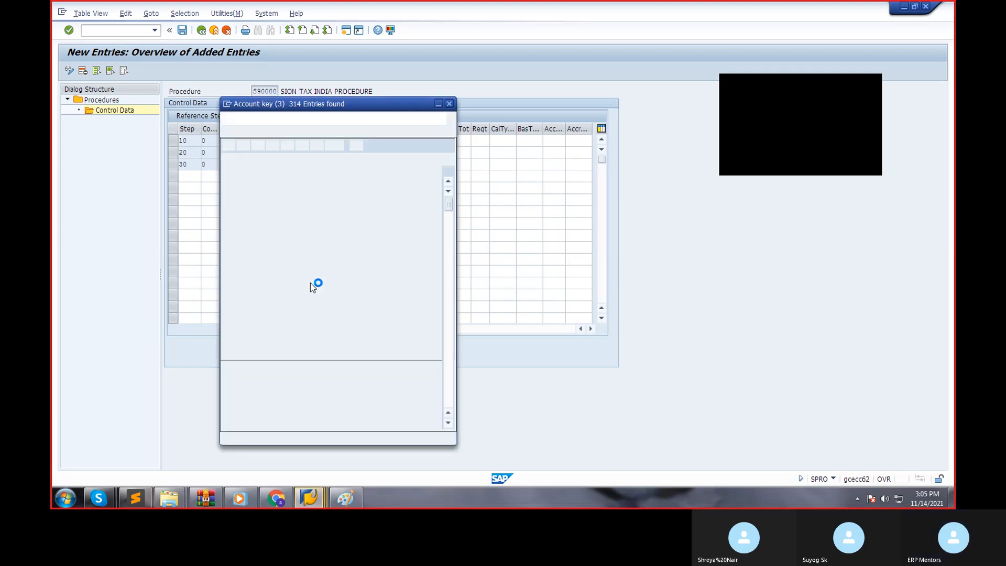
pyautogui.scroll(-10, 353, 353)
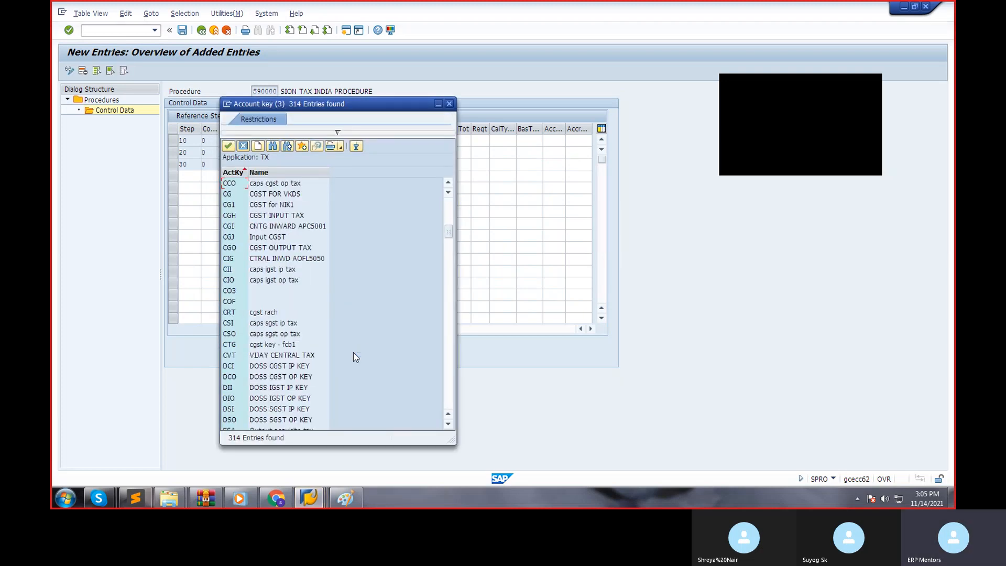
pyautogui.scroll(-15, 354, 351)
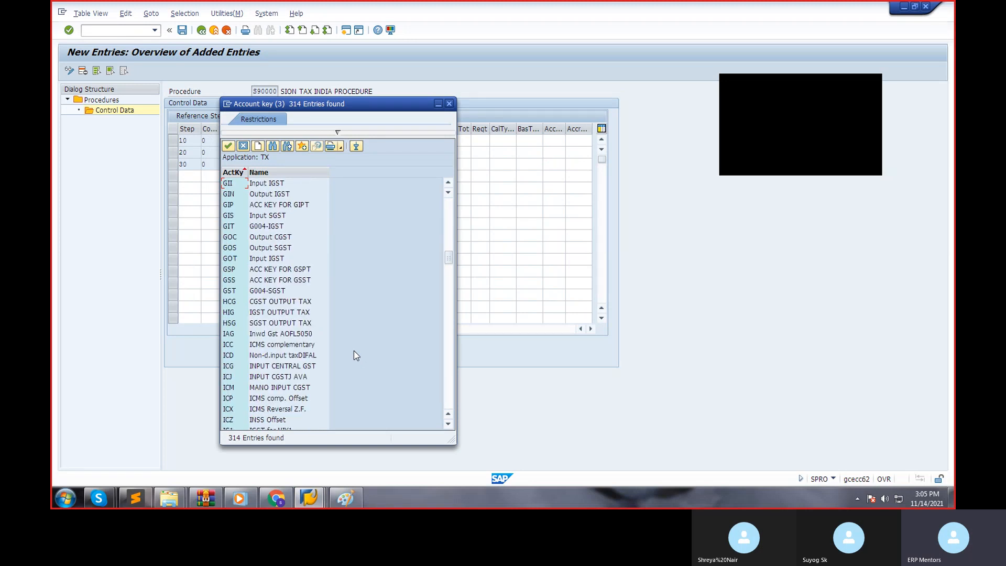
pyautogui.scroll(-15, 354, 351)
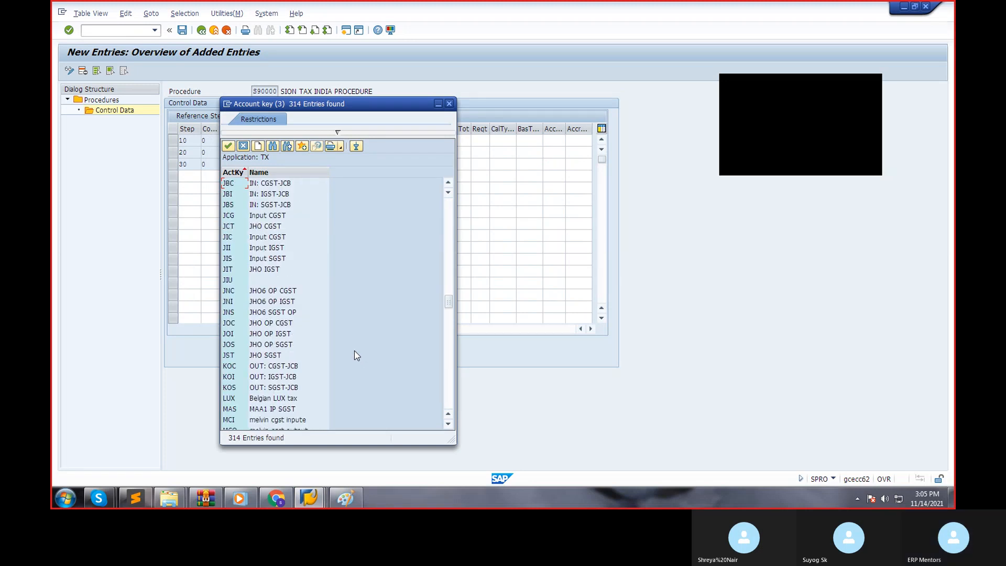
pyautogui.scroll(-15, 354, 350)
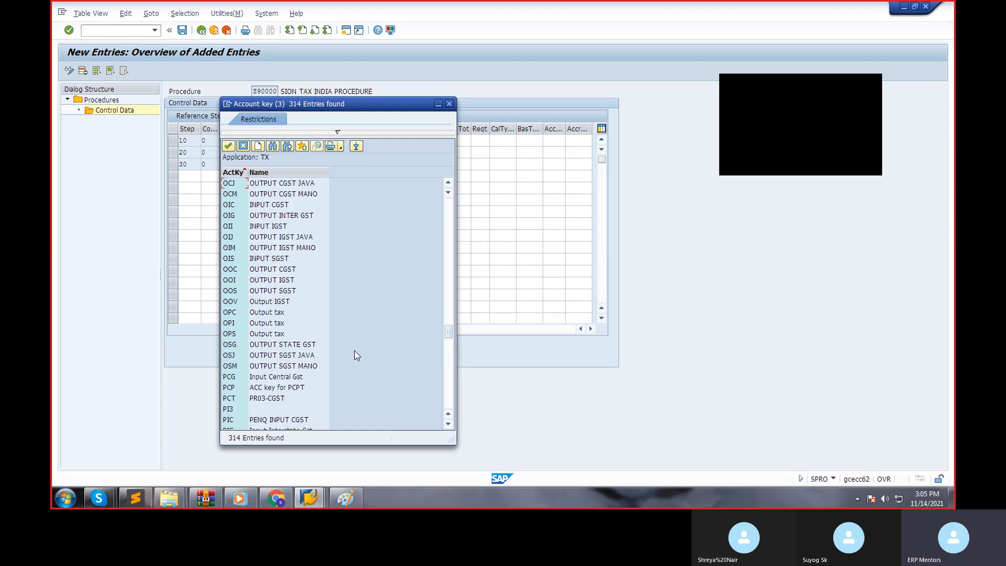
pyautogui.scroll(-15, 356, 356)
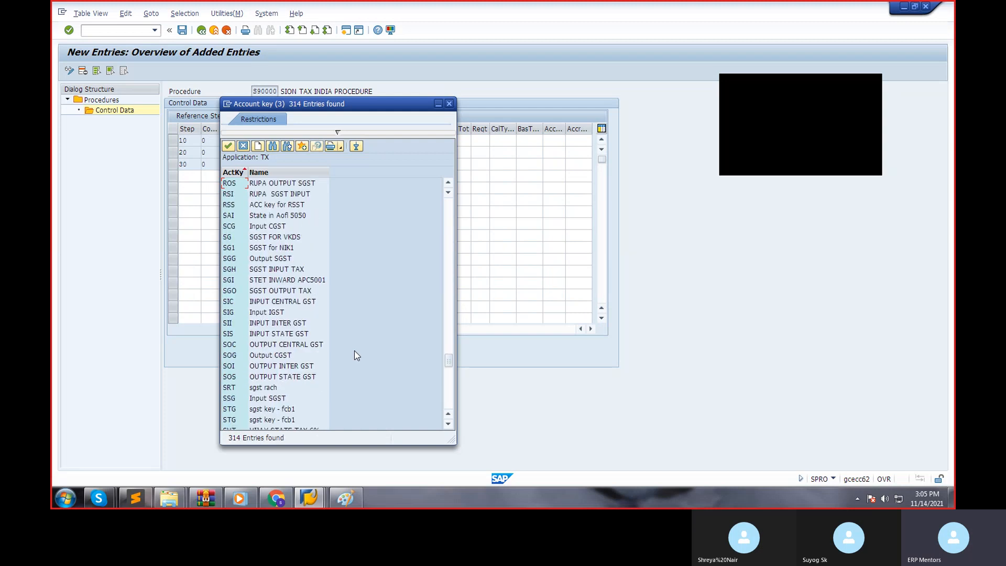
pyautogui.scroll(-3, 354, 351)
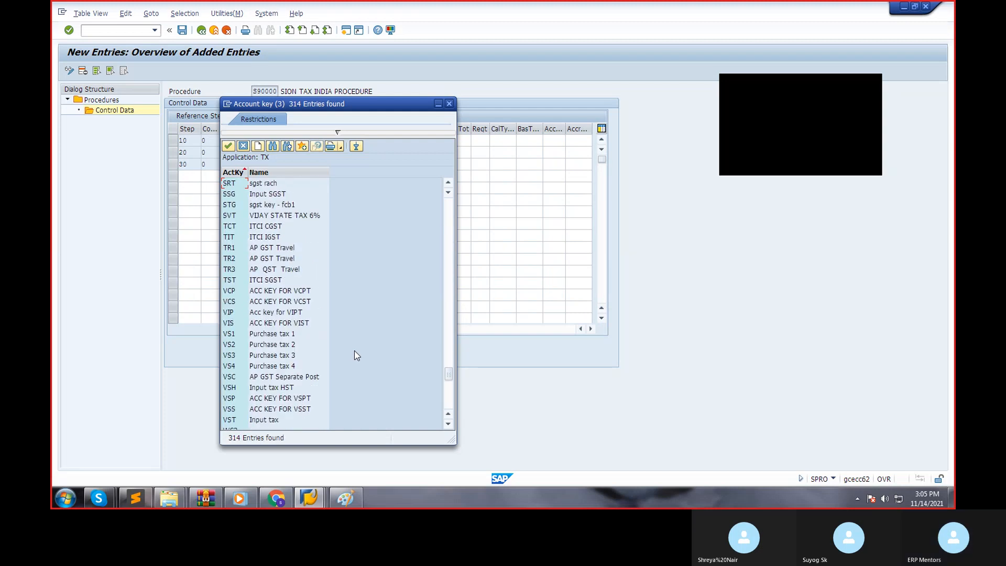
pyautogui.click(243, 420)
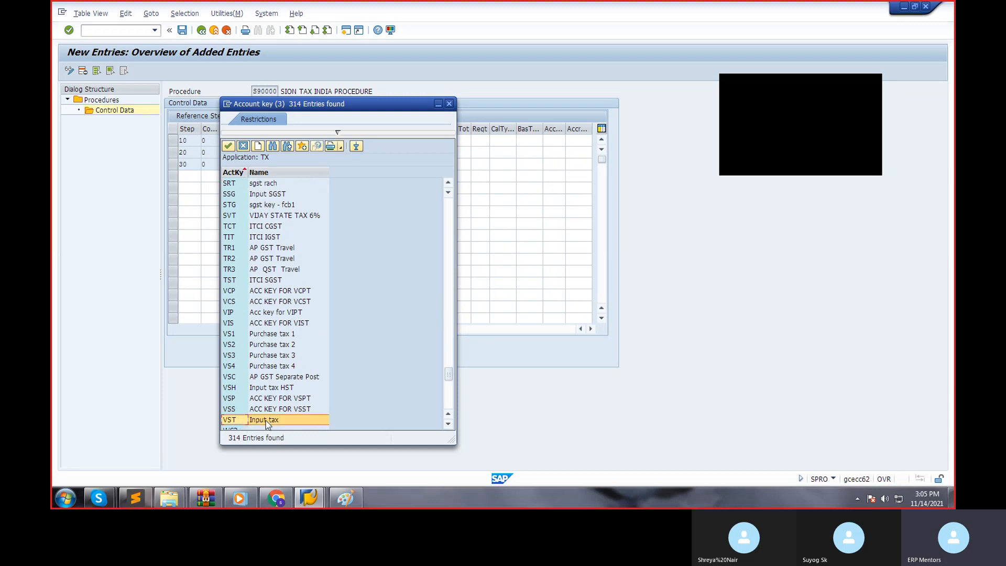
pyautogui.doubleClick(267, 420)
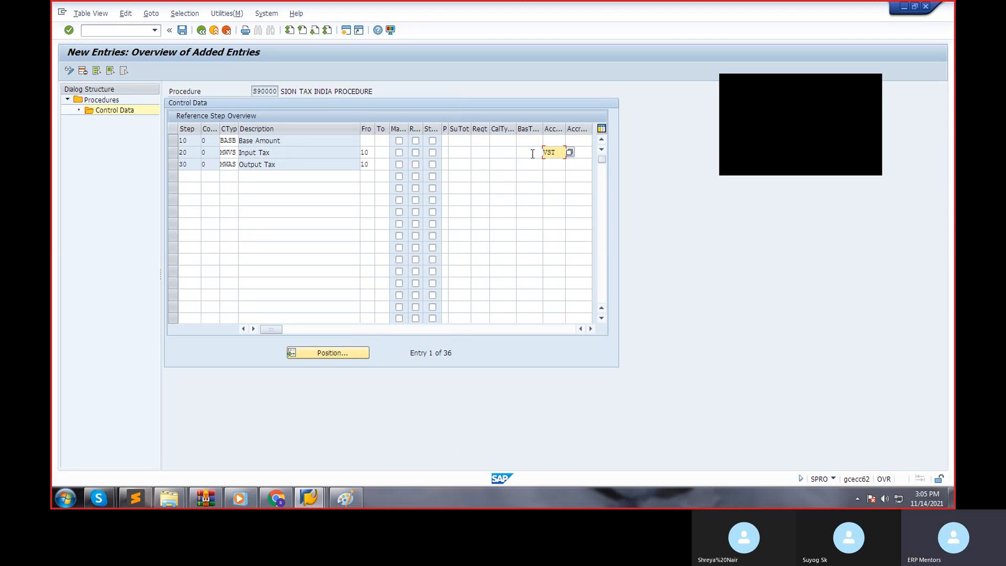
pyautogui.moveTo(557, 152); pyautogui.dragTo(500, 152)
# Assign account key MWS (Output tax) to the Output Tax row from the list of account keys.
pyautogui.click(552, 164)
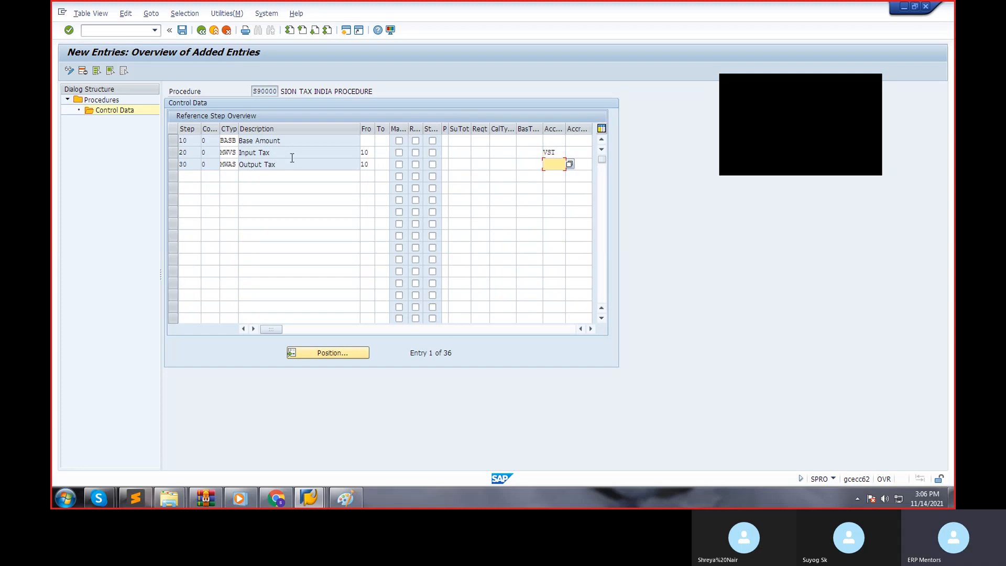
pyautogui.click(274, 162)
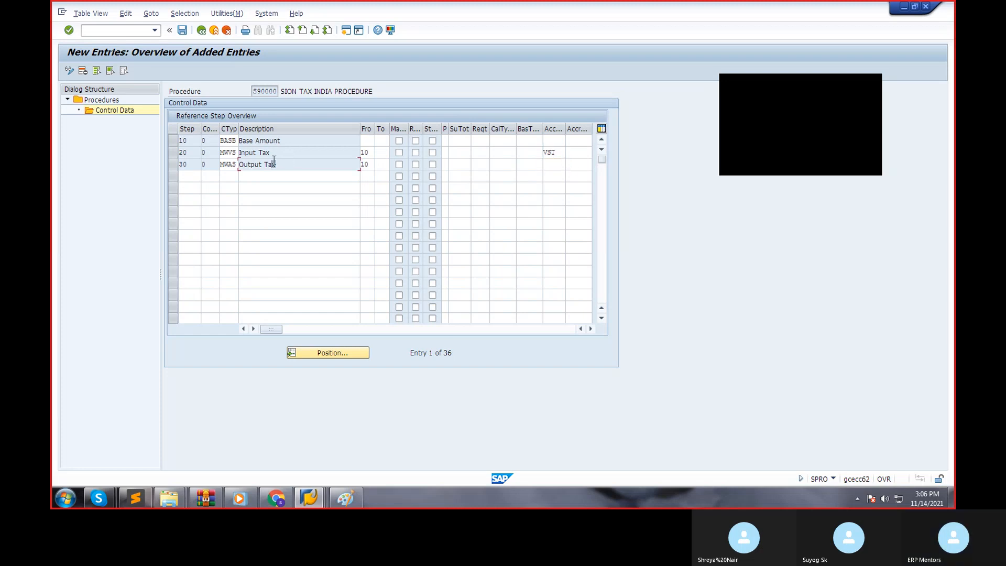
pyautogui.click(562, 164)
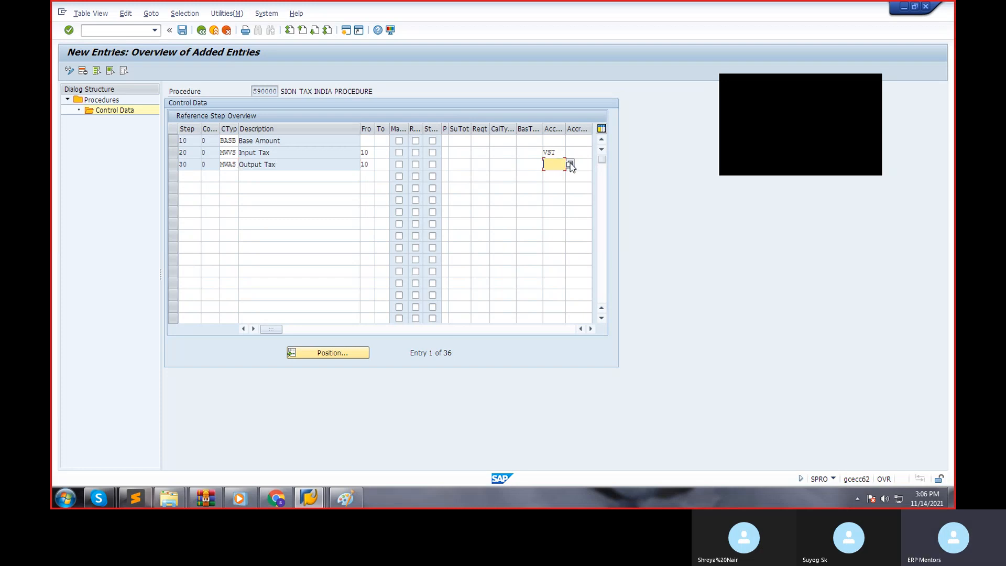
pyautogui.click(570, 165)
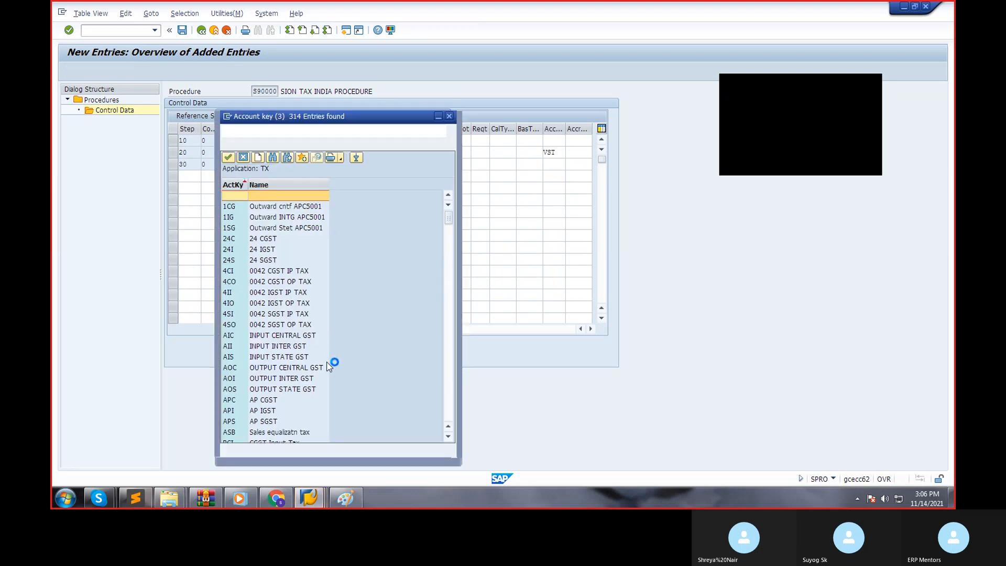
pyautogui.scroll(-20, 331, 365)
pyautogui.scroll(-20, 331, 363)
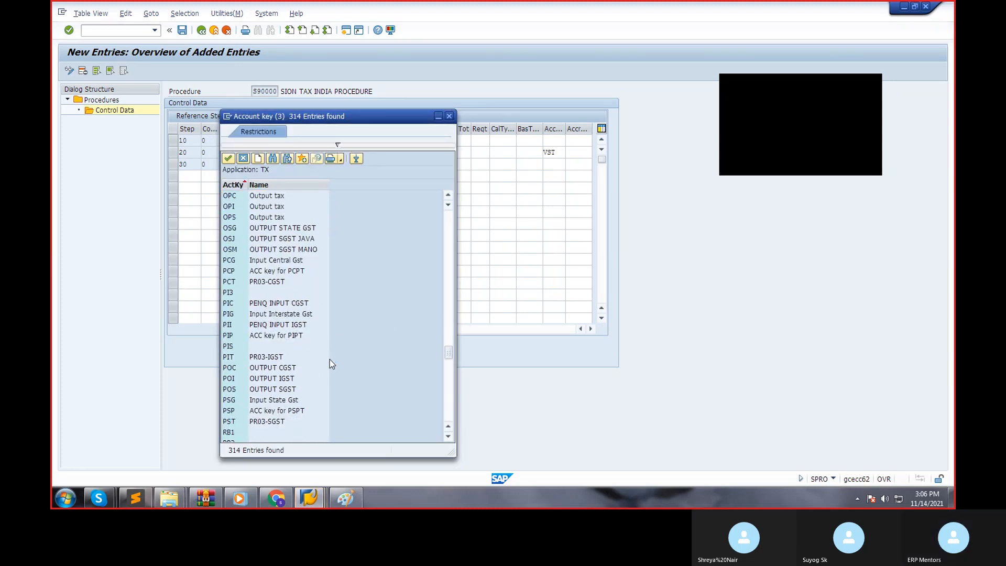
pyautogui.scroll(-5, 331, 363)
pyautogui.scroll(-20, 330, 363)
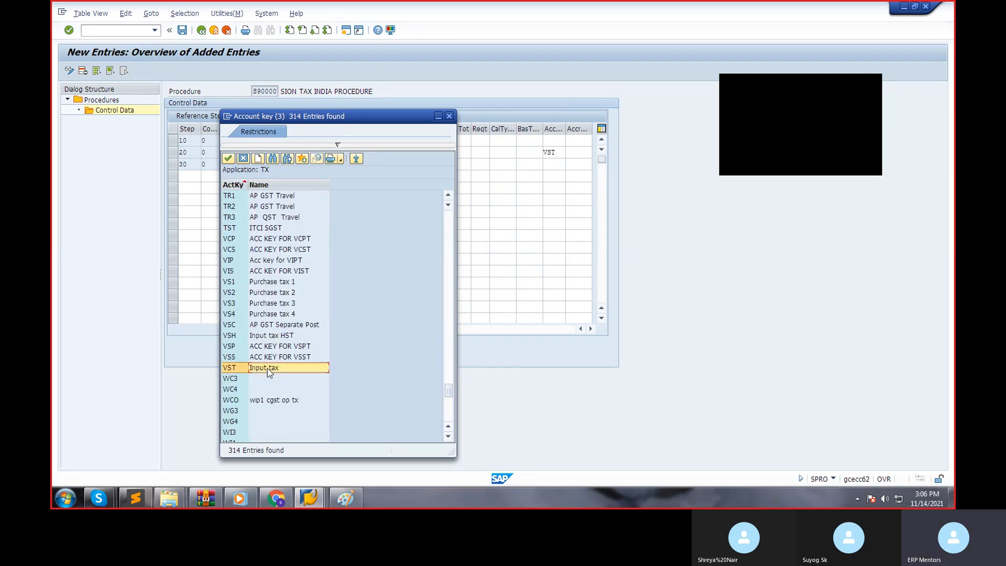
pyautogui.scroll(3, 285, 346)
pyautogui.scroll(12, 284, 346)
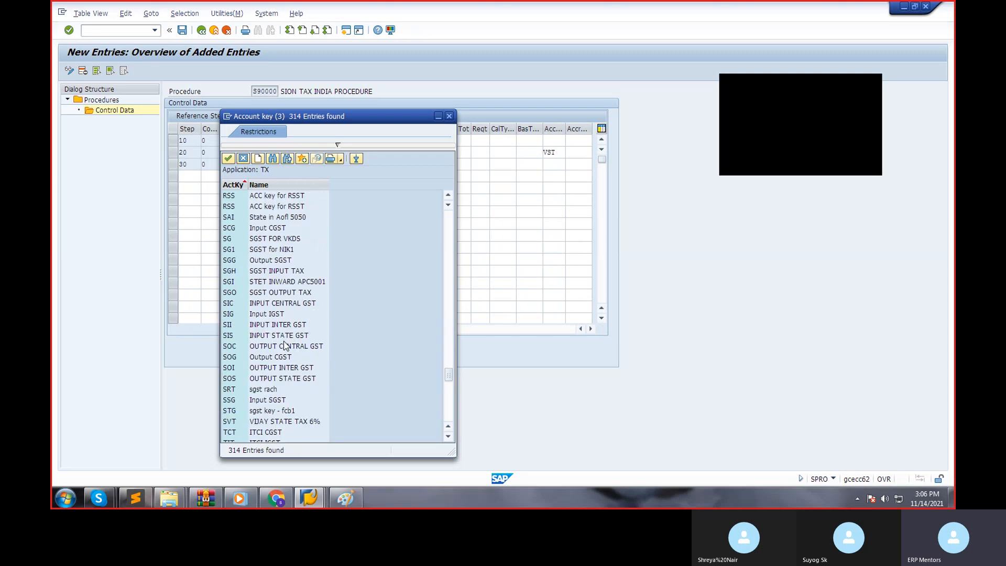
pyautogui.scroll(12, 284, 346)
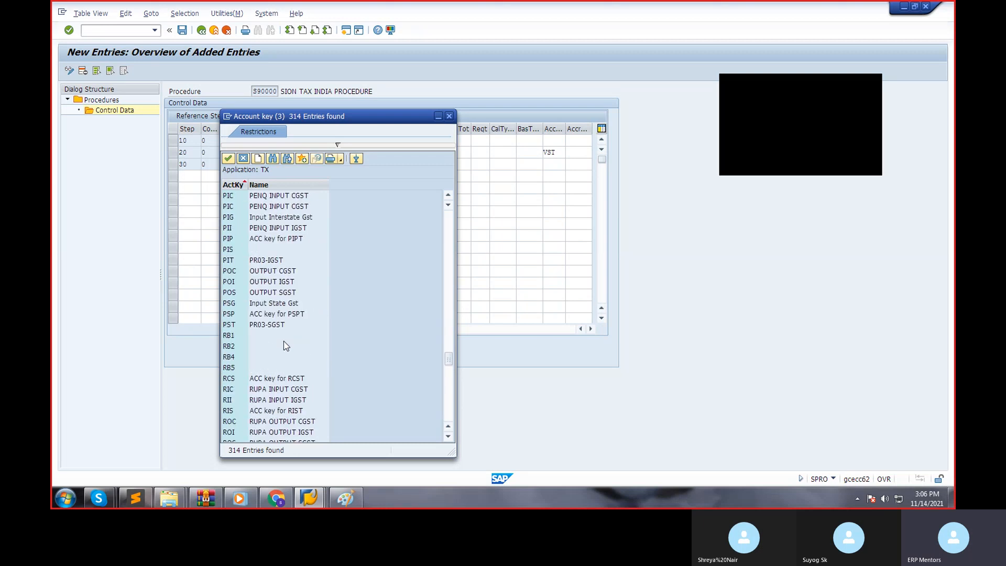
pyautogui.click(265, 303)
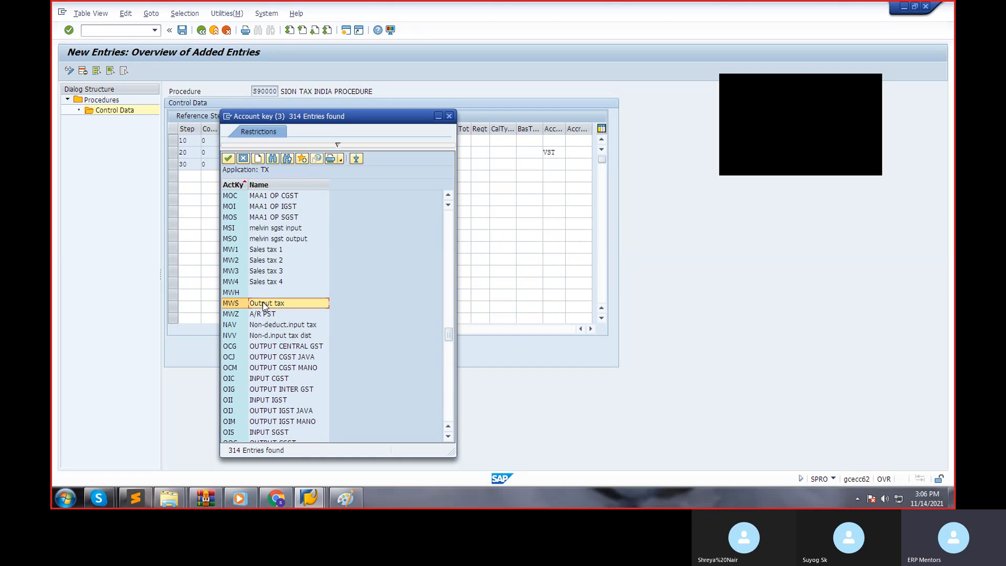
pyautogui.doubleClick(264, 303)
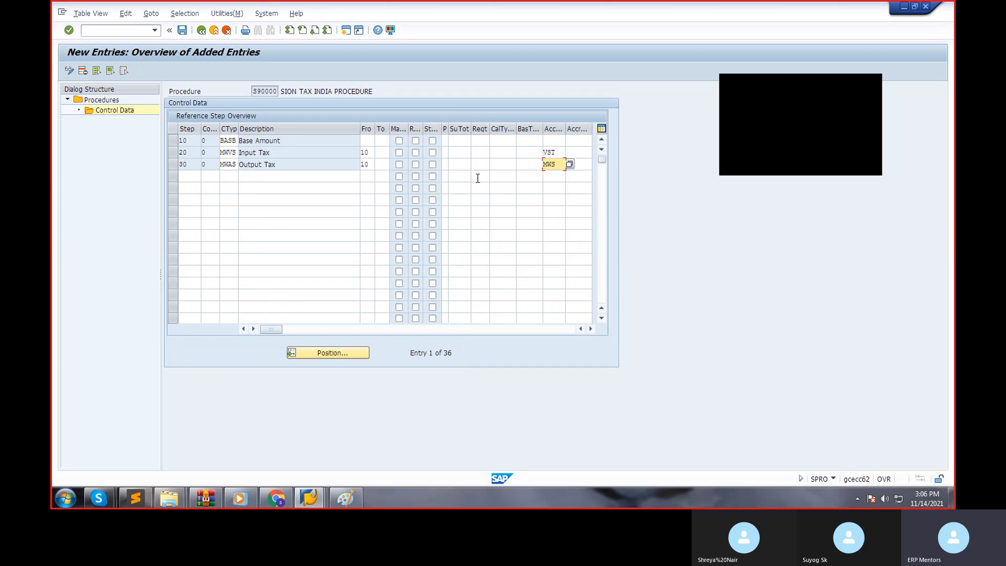
# Switch to the tax determination notes in Paint.
pyautogui.click(350, 497)
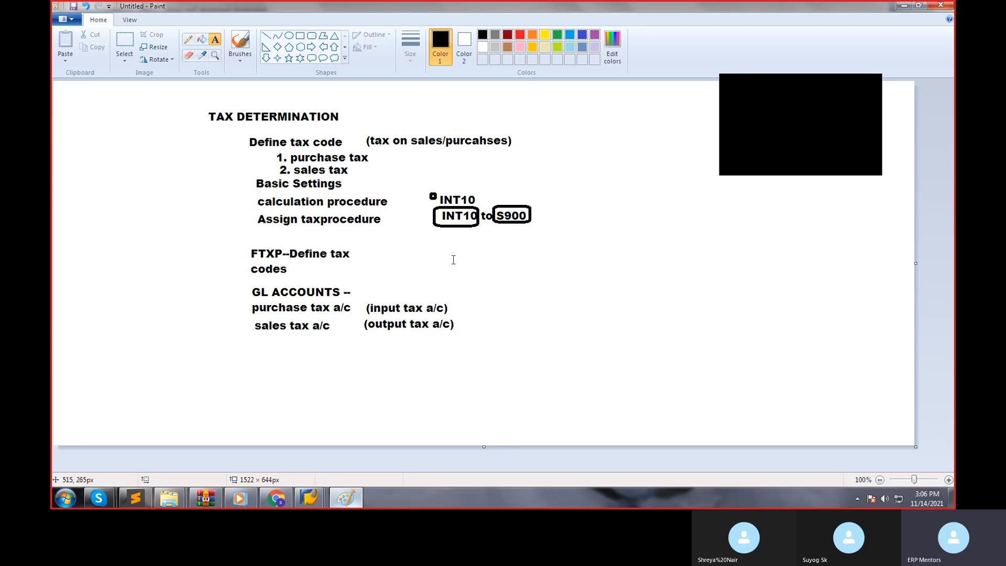
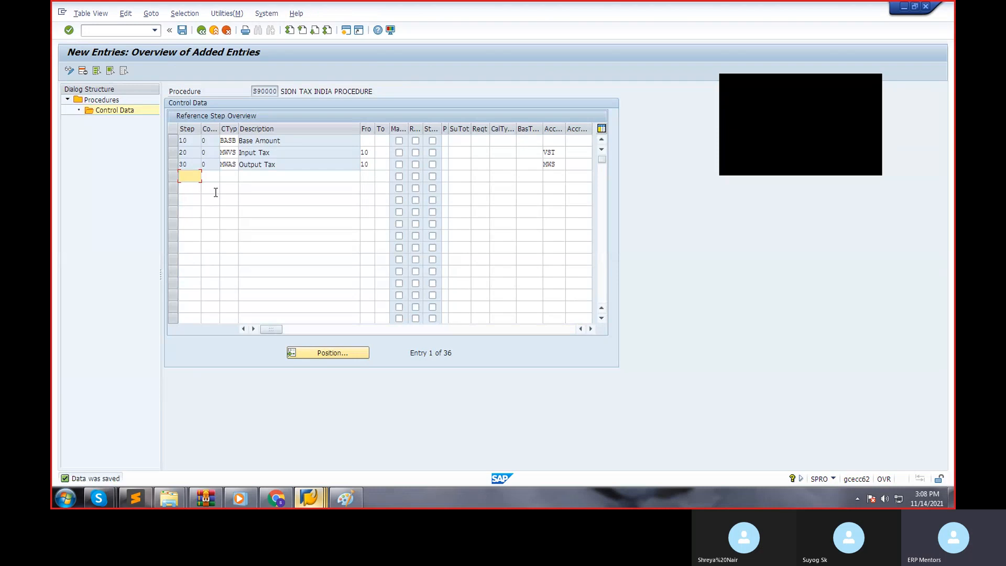
# Leave the control data and definition of procedure S90000 and return to the implementation guide structure.
pyautogui.click(282, 157)
pyautogui.click(560, 166)
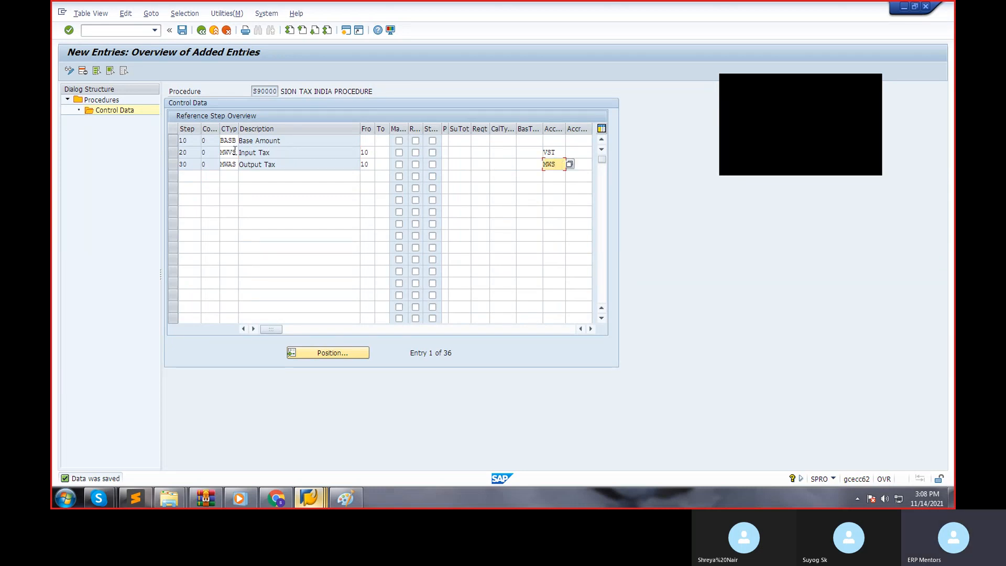
pyautogui.click(202, 31)
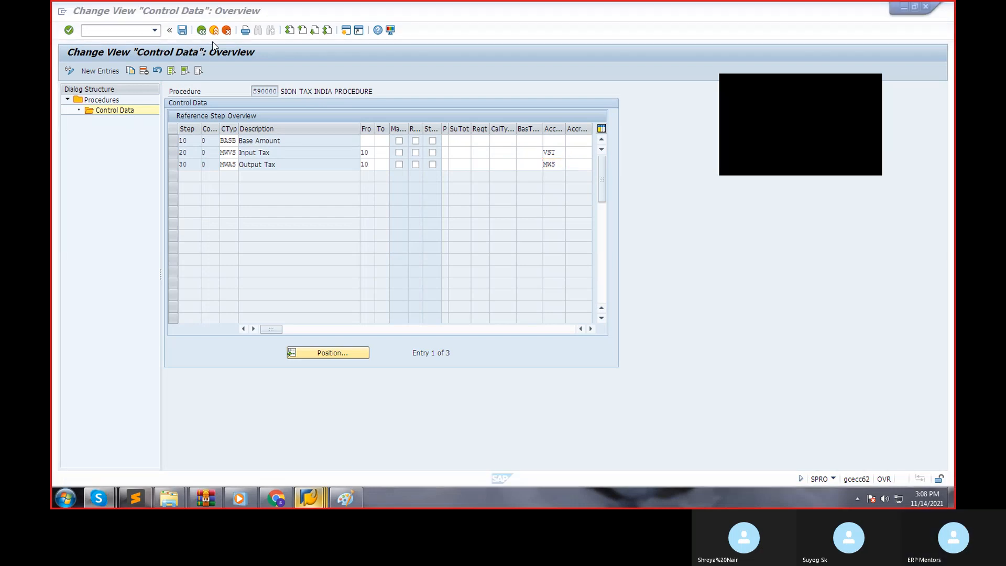
pyautogui.click(202, 31)
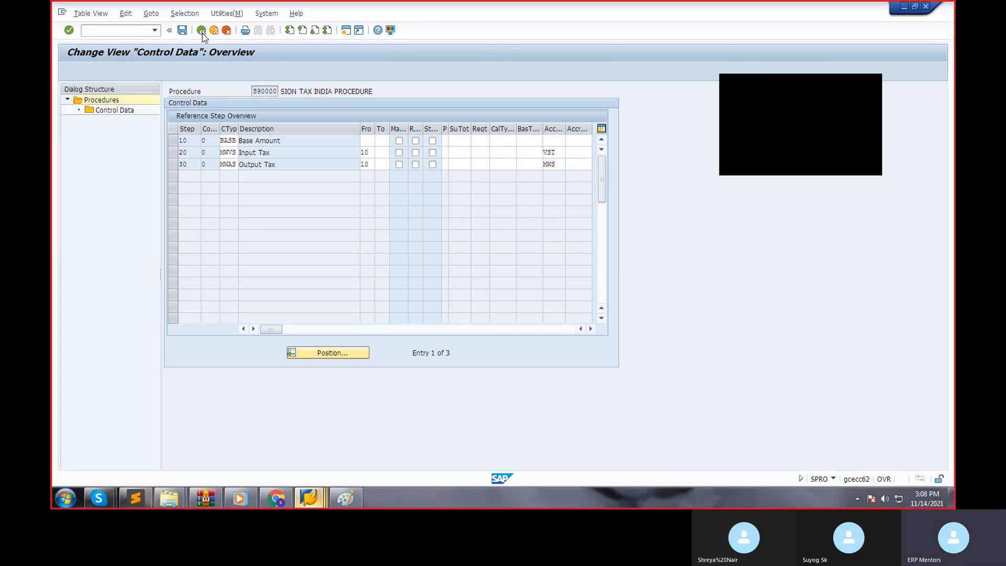
pyautogui.click(202, 30)
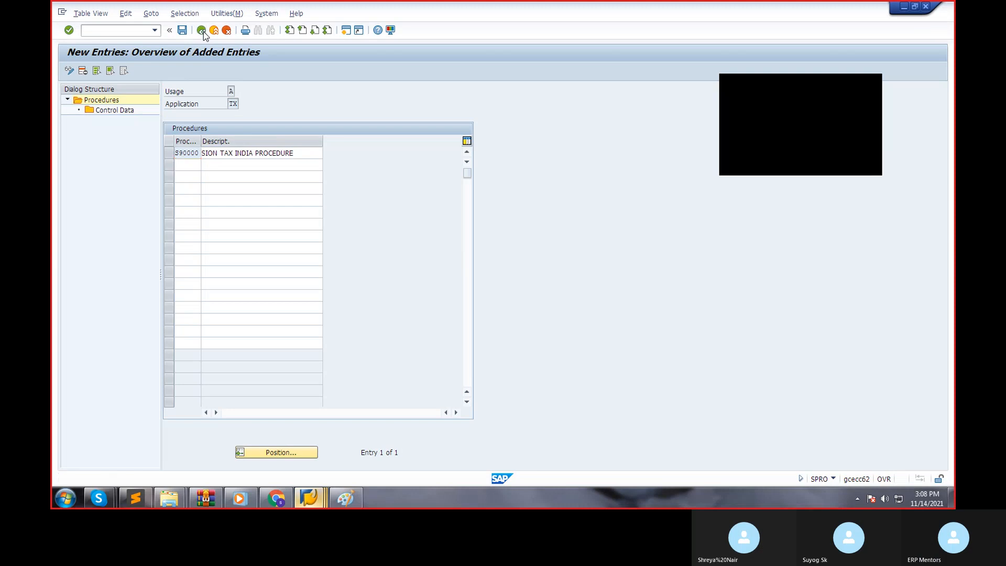
pyautogui.click(202, 30)
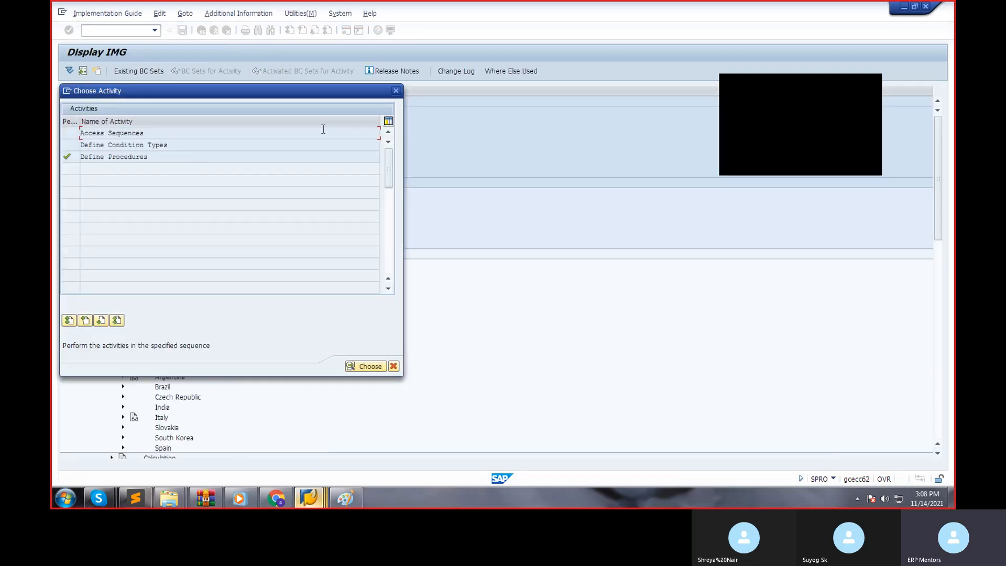
pyautogui.click(394, 92)
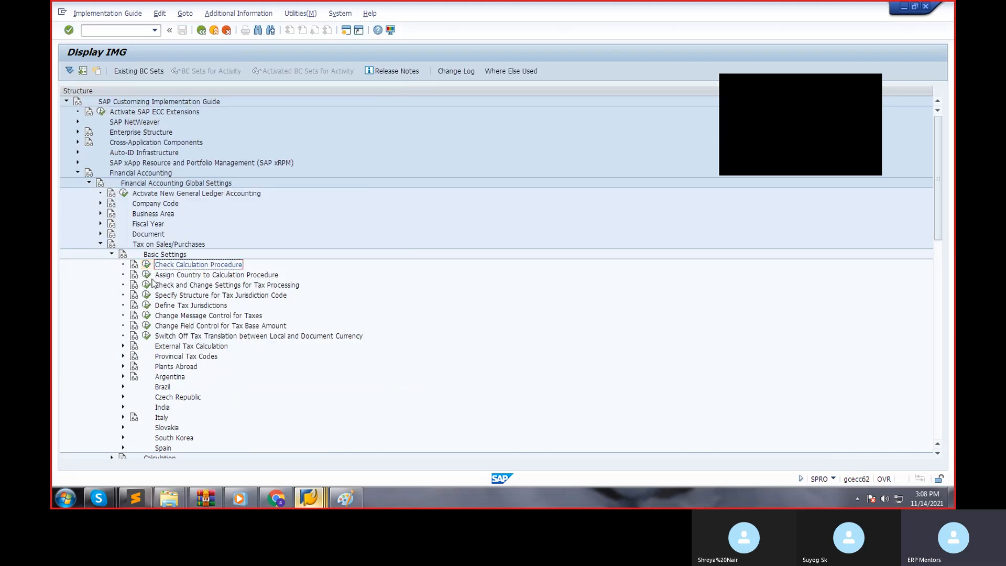
# Open Assign Country to Calculation Procedure and position the country list on IN.
pyautogui.click(147, 275)
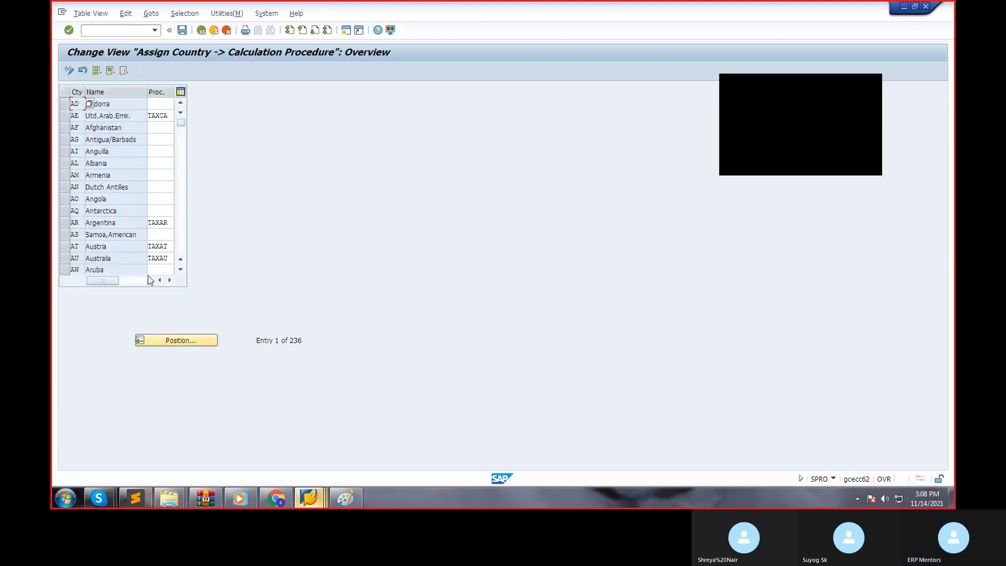
pyautogui.click(193, 342)
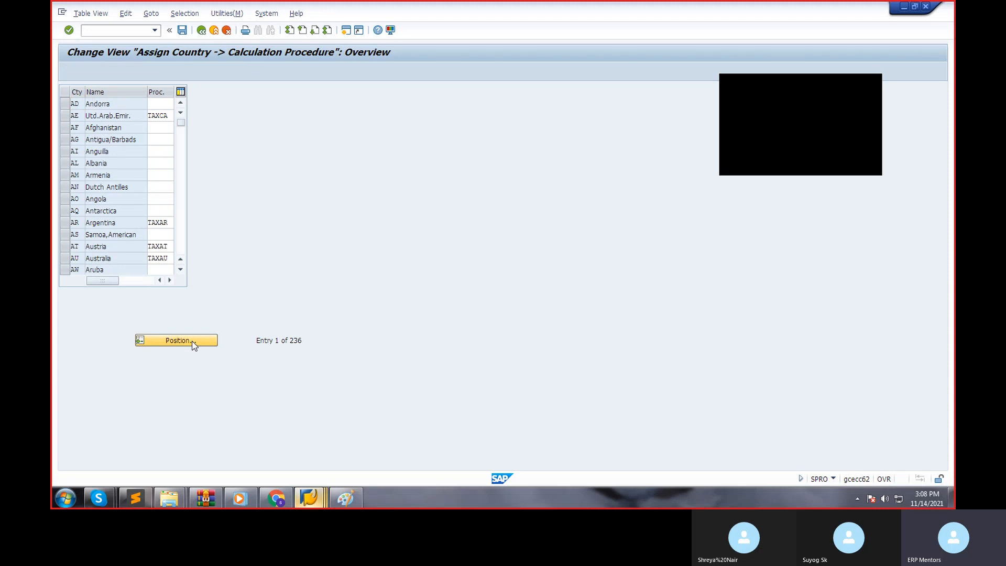
pyautogui.write('IN')
pyautogui.press('Return')
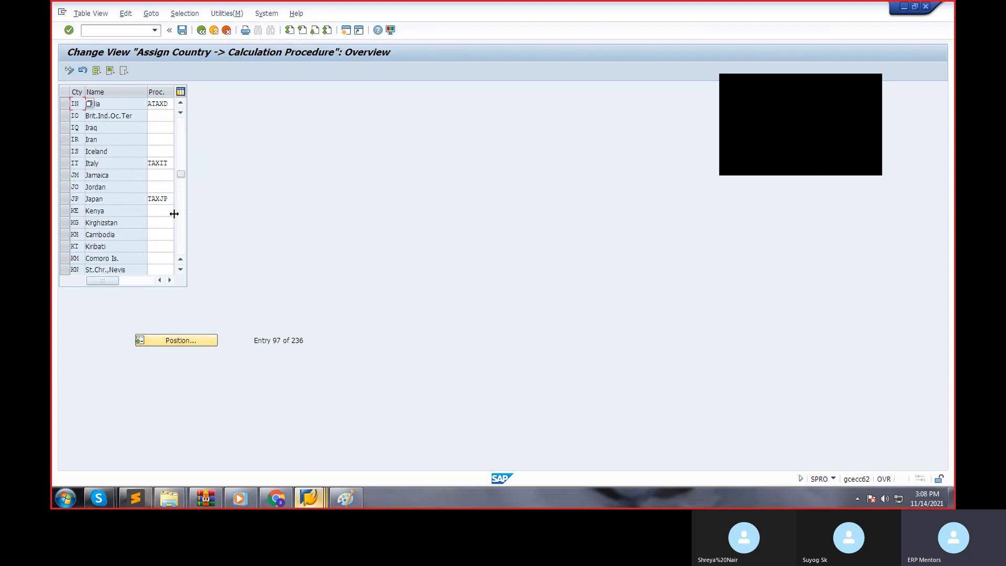
# Assign calculation procedure S90000 to India, save the assignment and return to the implementation guide.
pyautogui.click(169, 104)
pyautogui.press('BackSpace')
pyautogui.press('BackSpace')
pyautogui.press('BackSpace')
pyautogui.press('BackSpace')
pyautogui.press('BackSpace')
pyautogui.write('TA')
pyautogui.press('BackSpace')
pyautogui.press('BackSpace')
pyautogui.write('S90000')
pyautogui.hotkey('ctrl', 's')
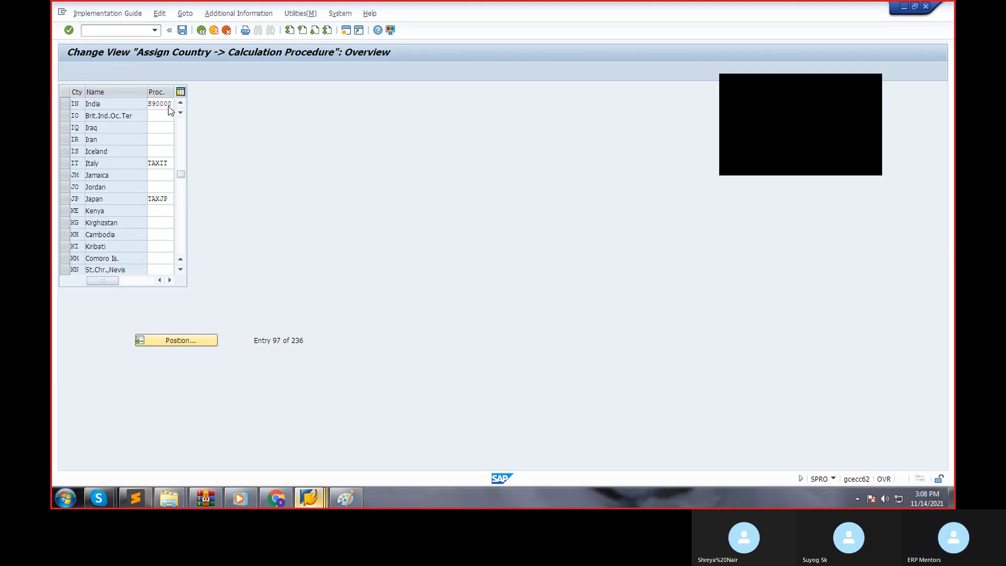
pyautogui.press('Return')
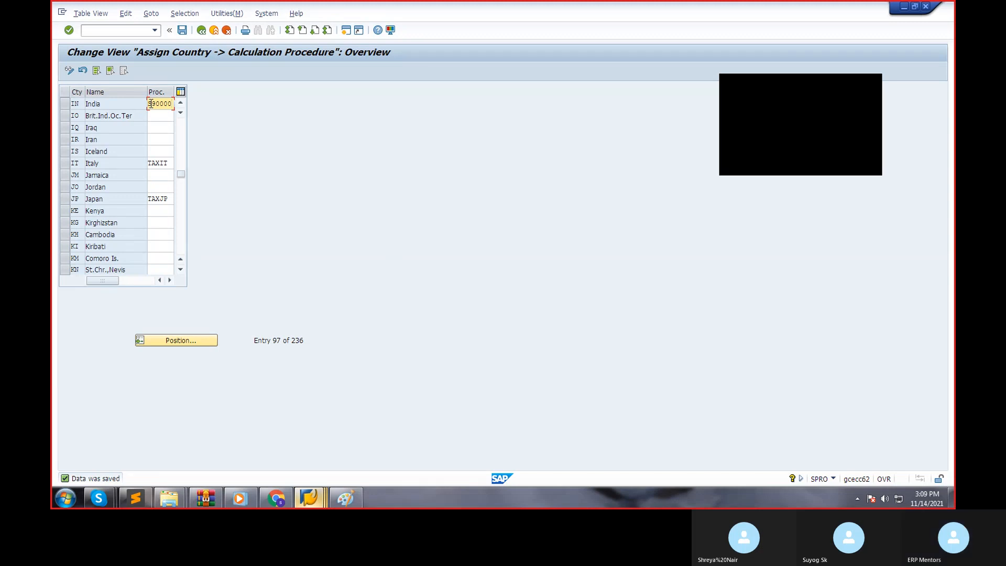
pyautogui.click(202, 30)
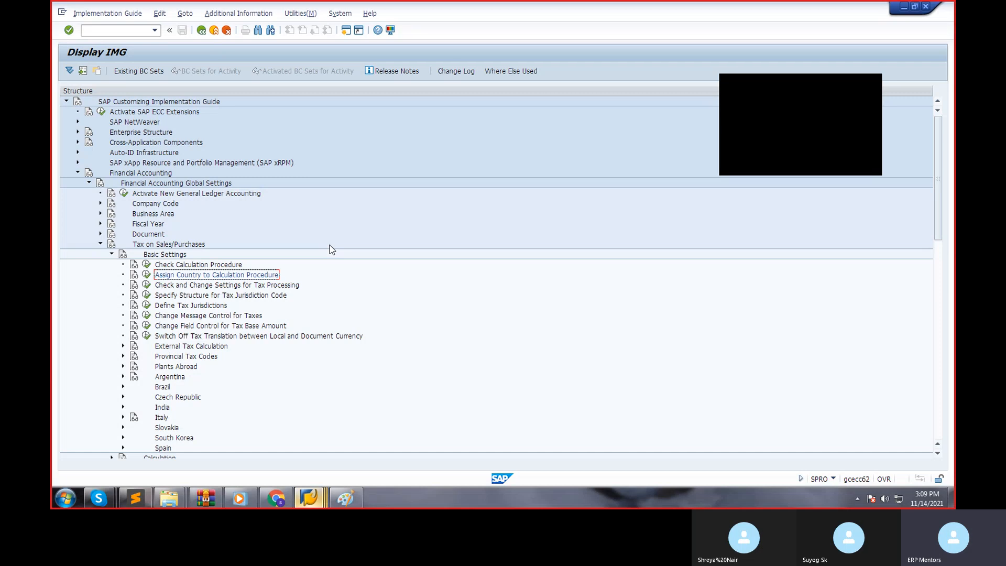
pyautogui.click(147, 276)
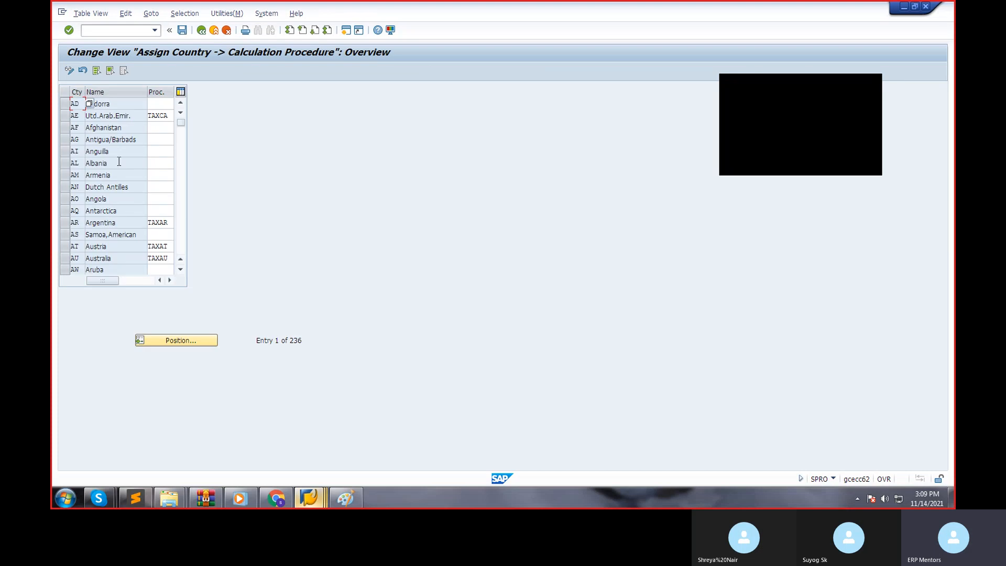
pyautogui.click(158, 116)
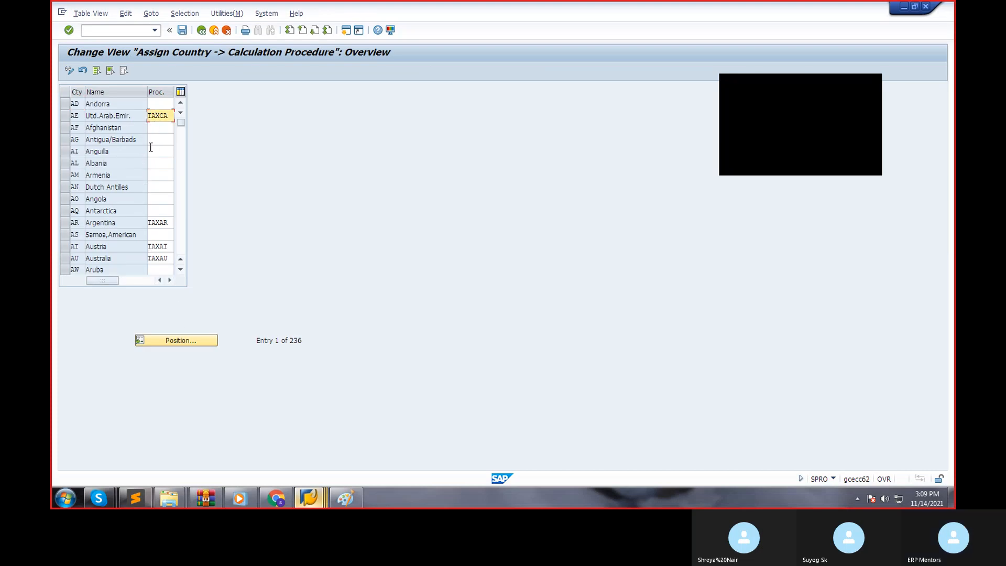
pyautogui.click(156, 175)
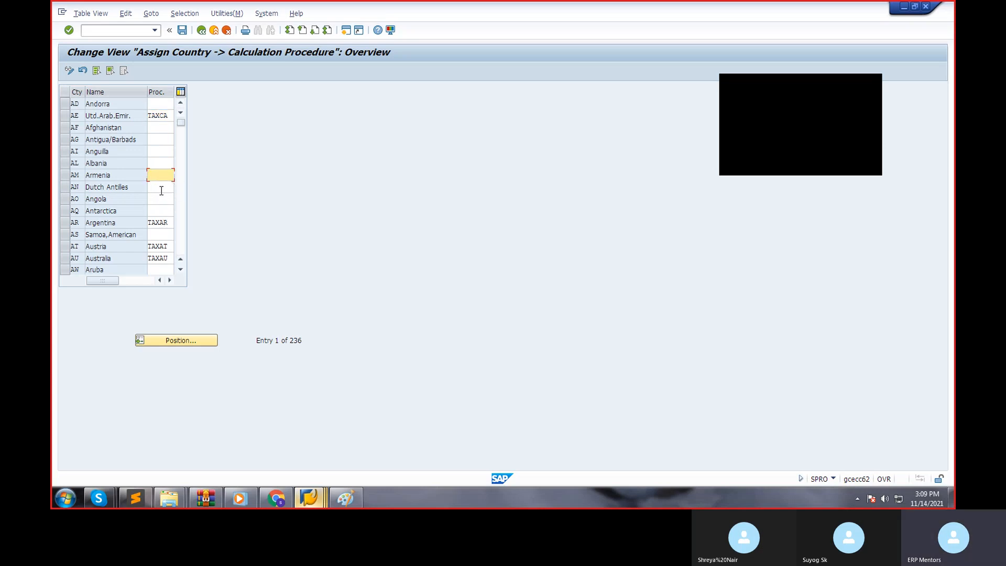
pyautogui.write('S9001')
pyautogui.press('BackSpace')
pyautogui.press('BackSpace')
pyautogui.press('BackSpace')
pyautogui.press('BackSpace')
pyautogui.press('BackSpace')
pyautogui.press('BackSpace')
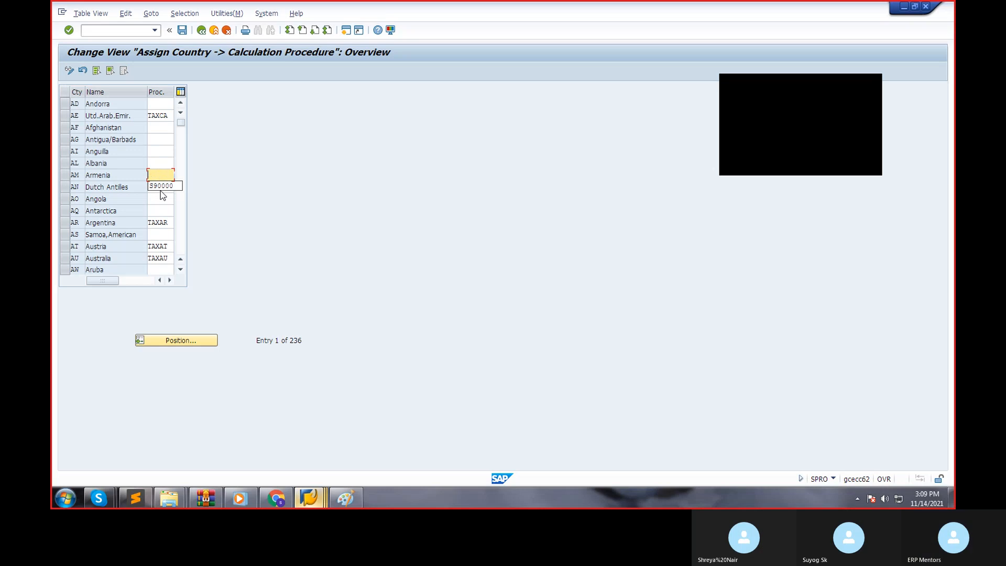
pyautogui.click(173, 176)
pyautogui.click(226, 32)
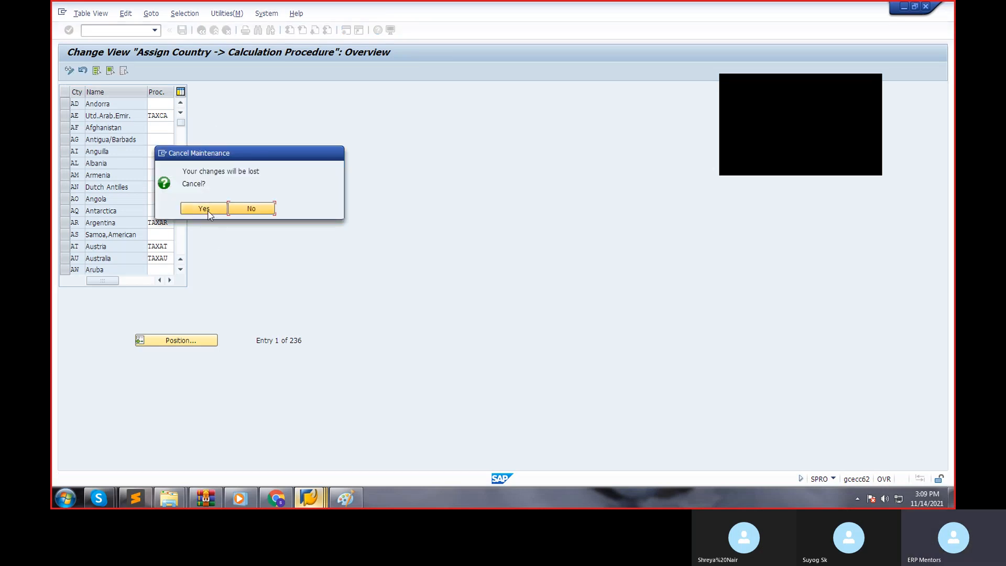
pyautogui.click(209, 211)
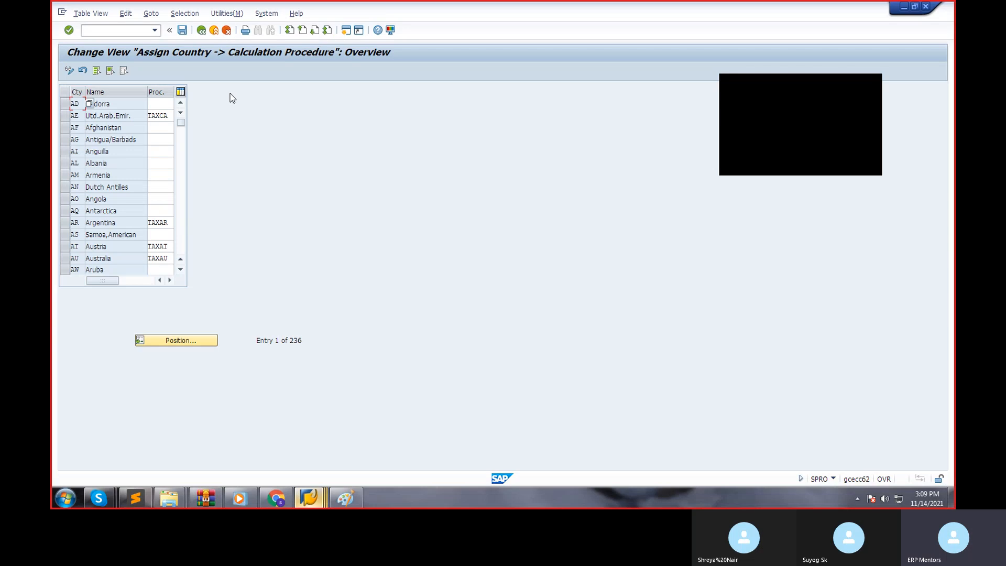
pyautogui.click(204, 31)
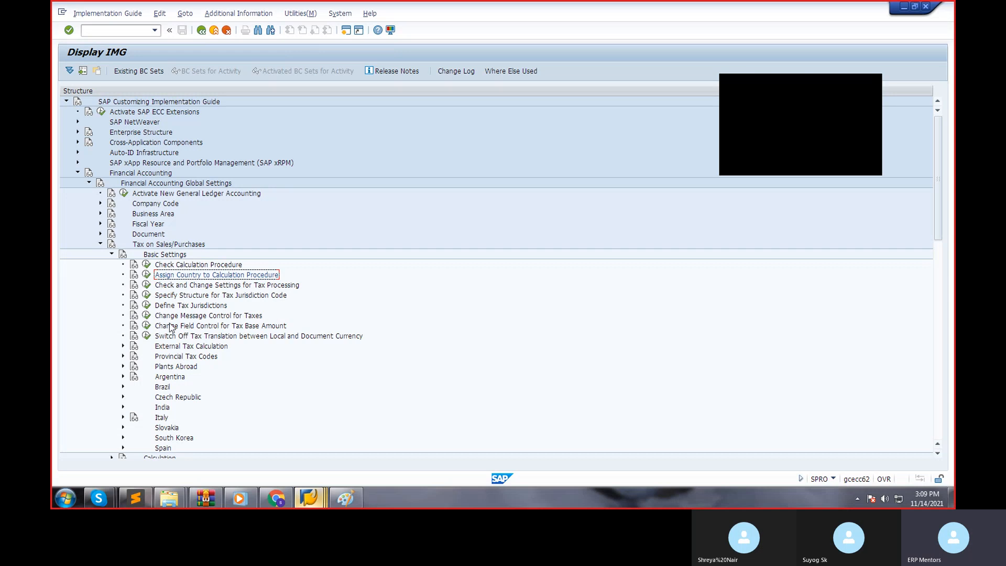
# Collapse Basic Settings, expand Calculation under Tax on Sales/Purchases and open Define Tax Codes for Sales and Purchases.
pyautogui.click(111, 255)
pyautogui.click(111, 265)
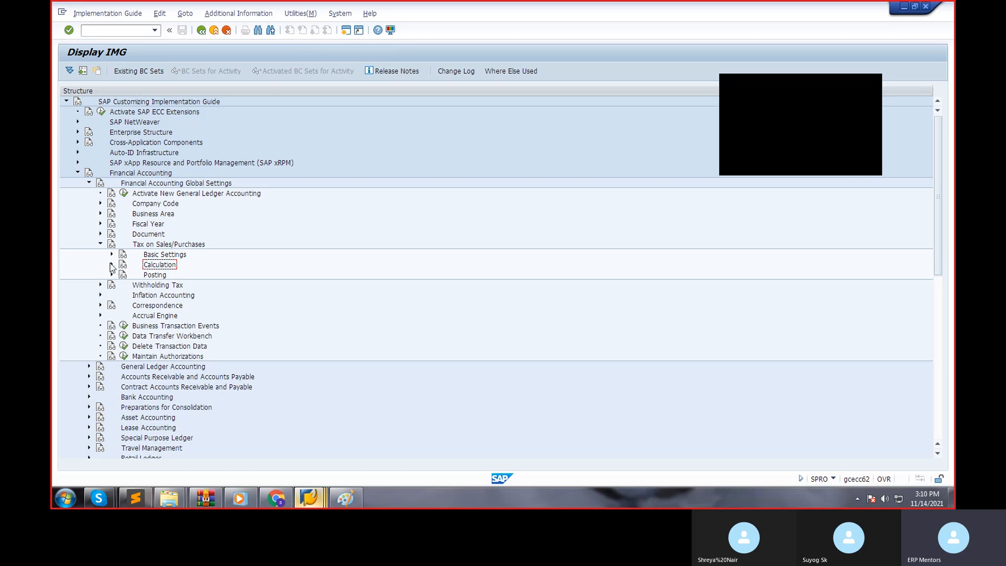
pyautogui.click(112, 265)
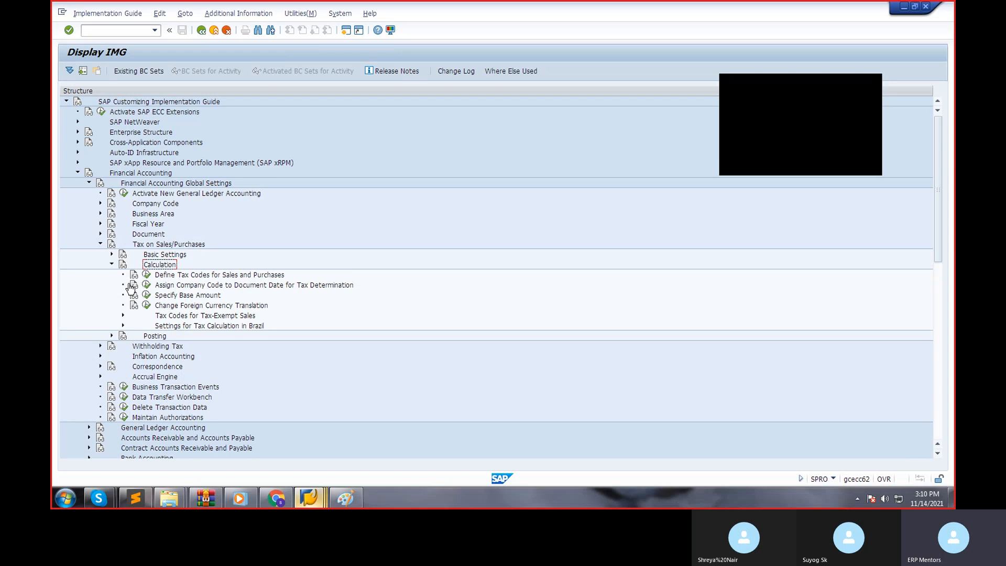
pyautogui.click(147, 276)
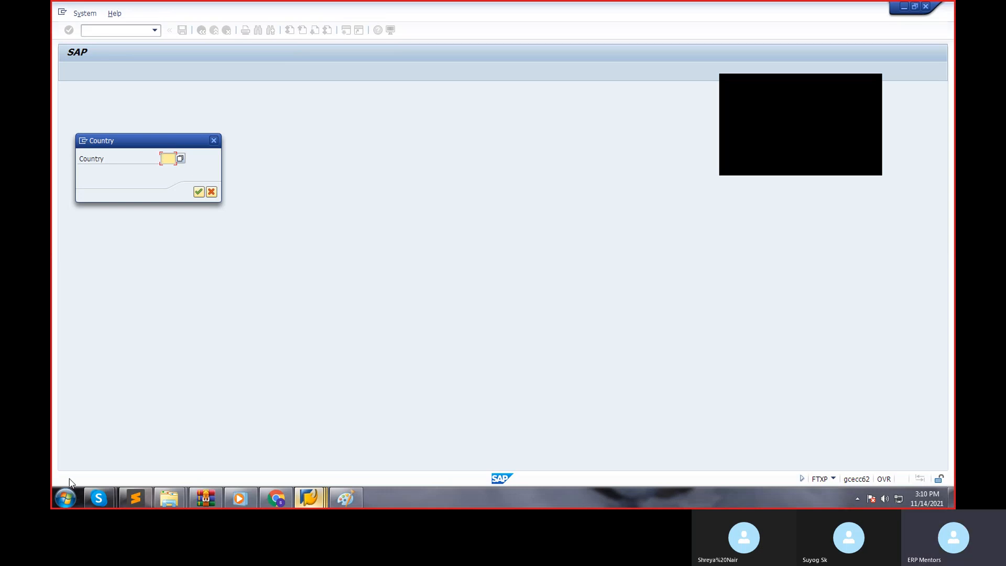
pyautogui.click(97, 498)
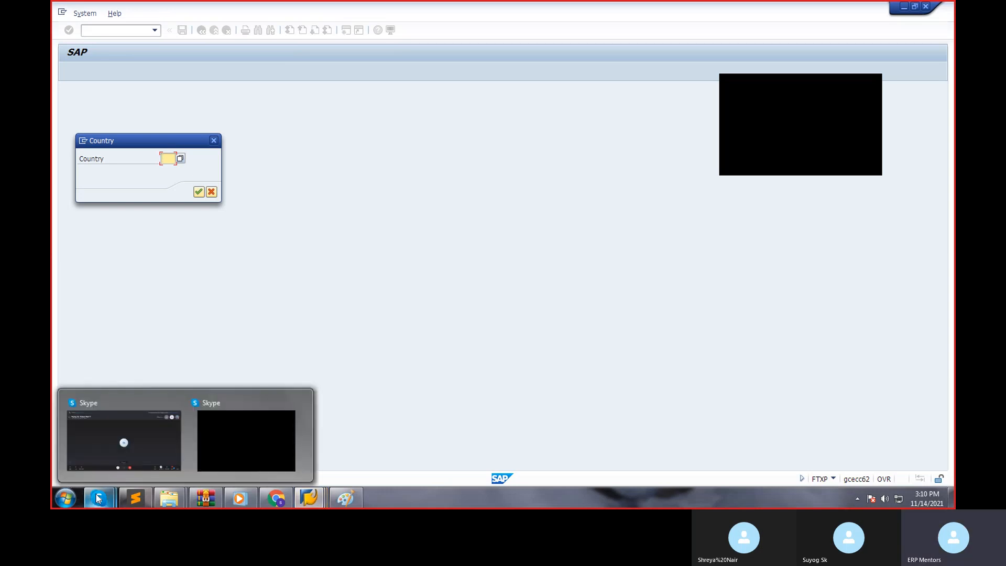
pyautogui.click(236, 430)
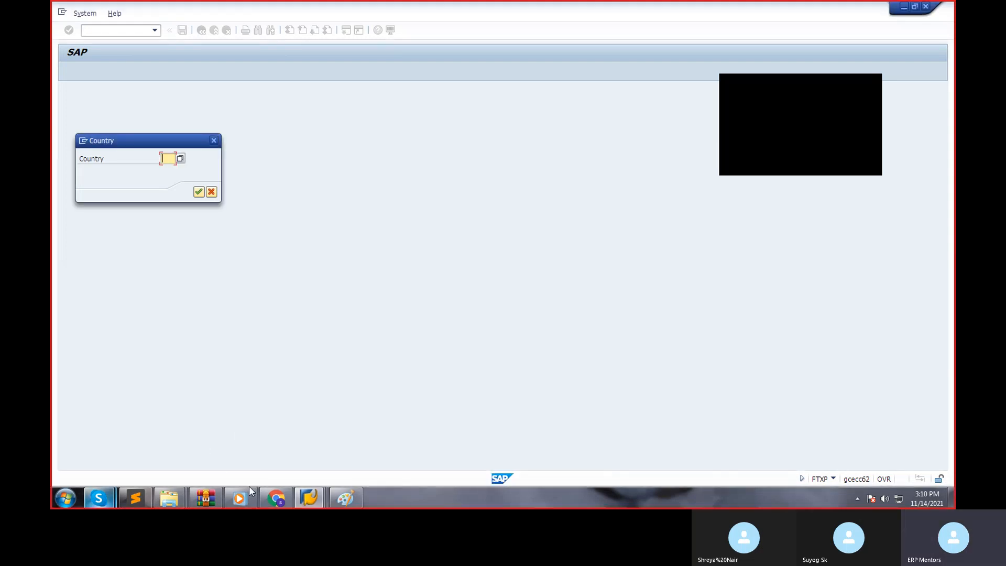
pyautogui.click(102, 498)
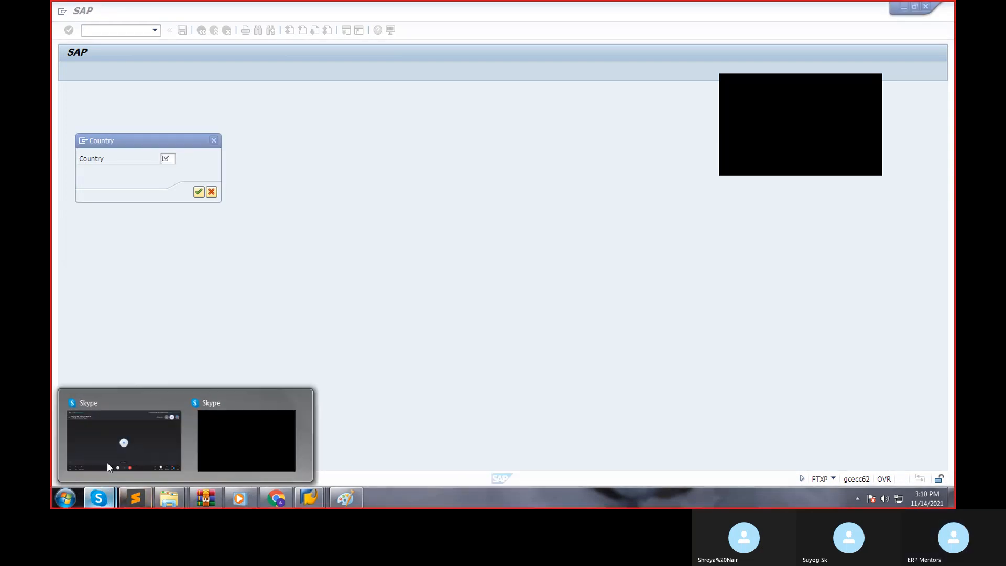
pyautogui.click(121, 442)
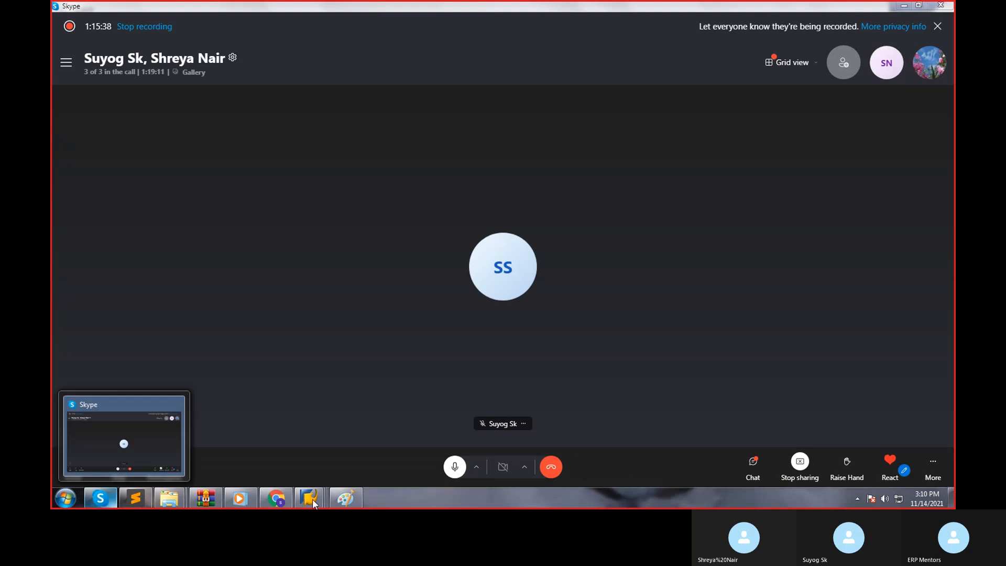
pyautogui.moveTo(309, 498)
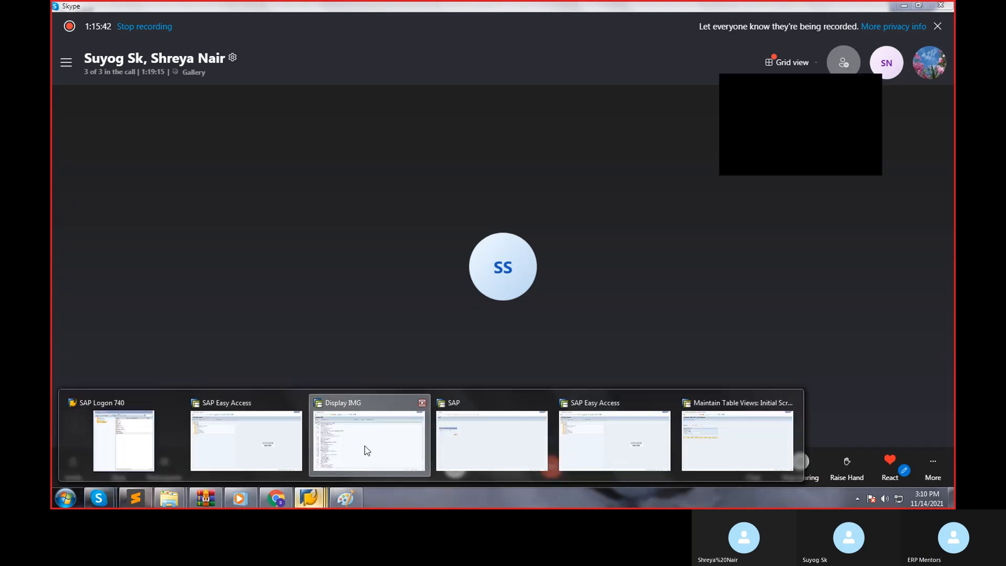
pyautogui.click(367, 450)
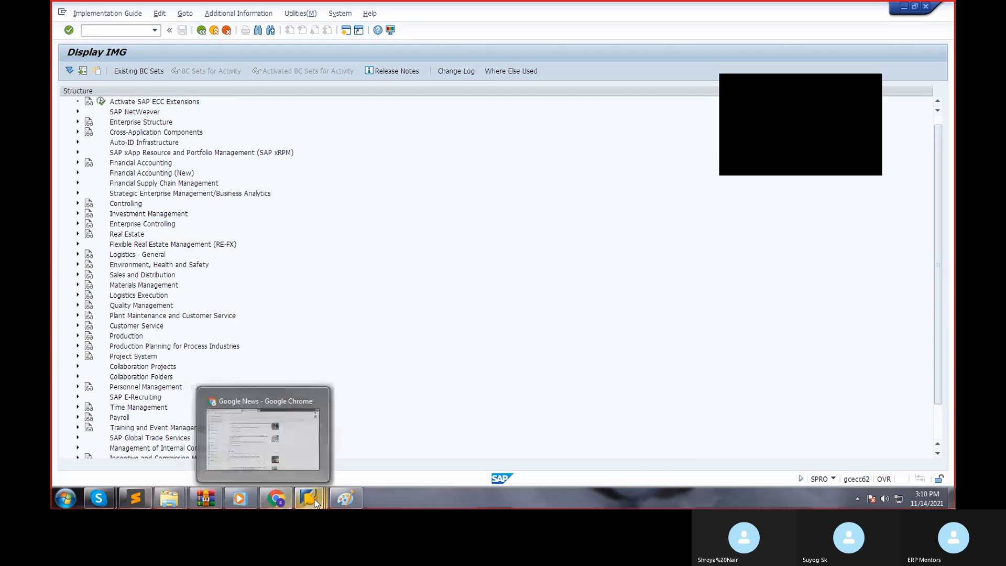
pyautogui.moveTo(315, 503)
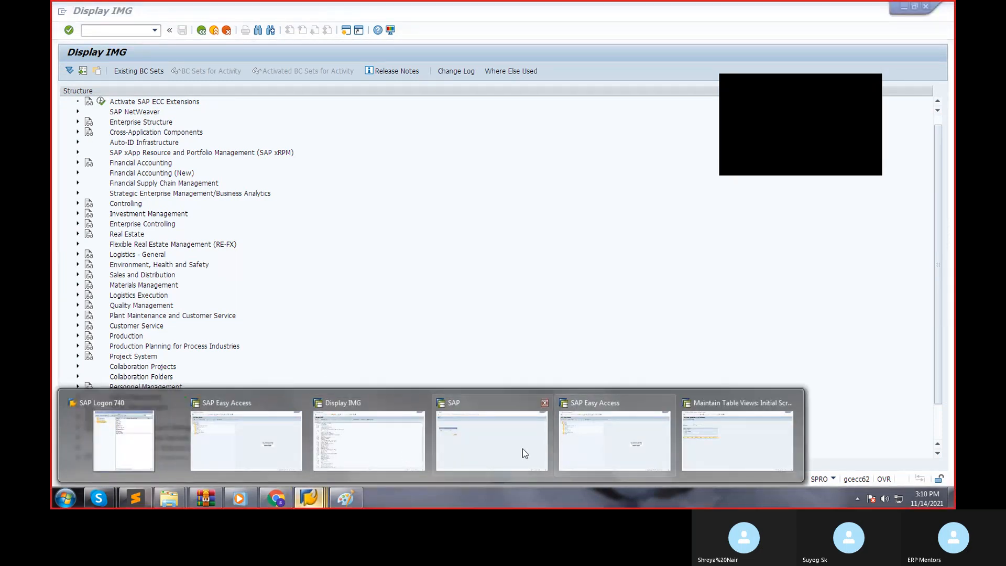
pyautogui.click(500, 448)
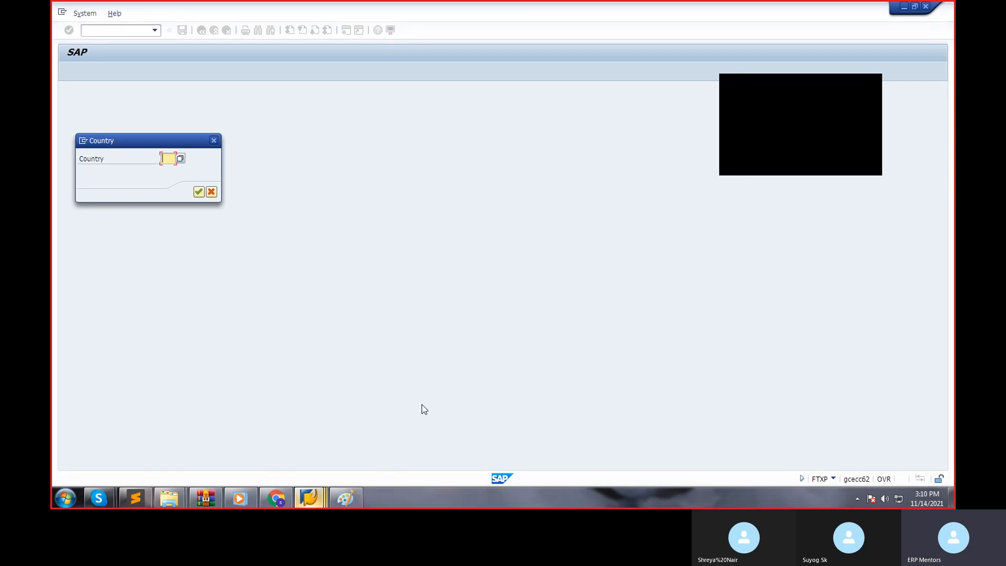
# Choose country IN for tax code maintenance and start a new tax code H0.
pyautogui.write('IN')
pyautogui.press('Return')
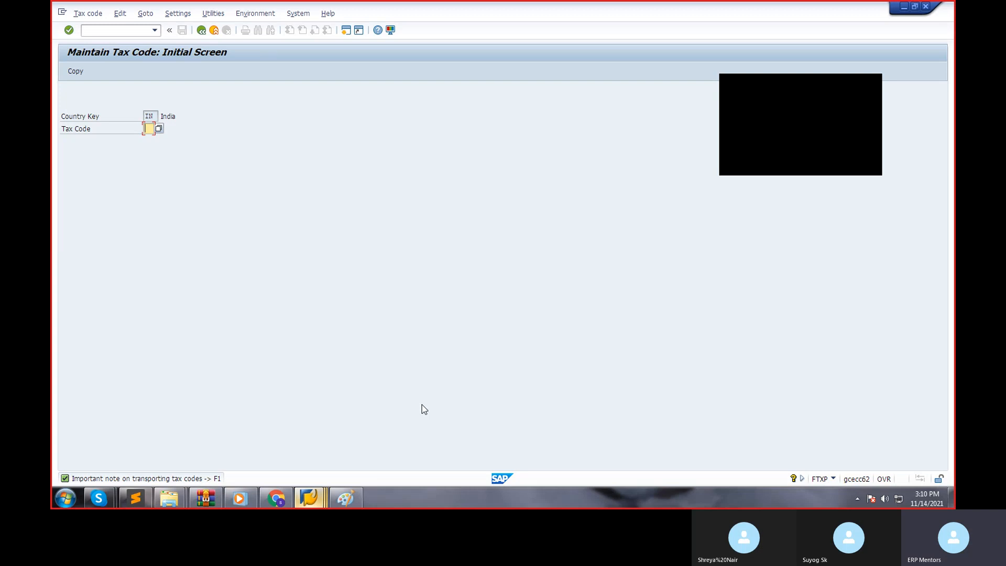
pyautogui.write('H0')
pyautogui.press('Return')
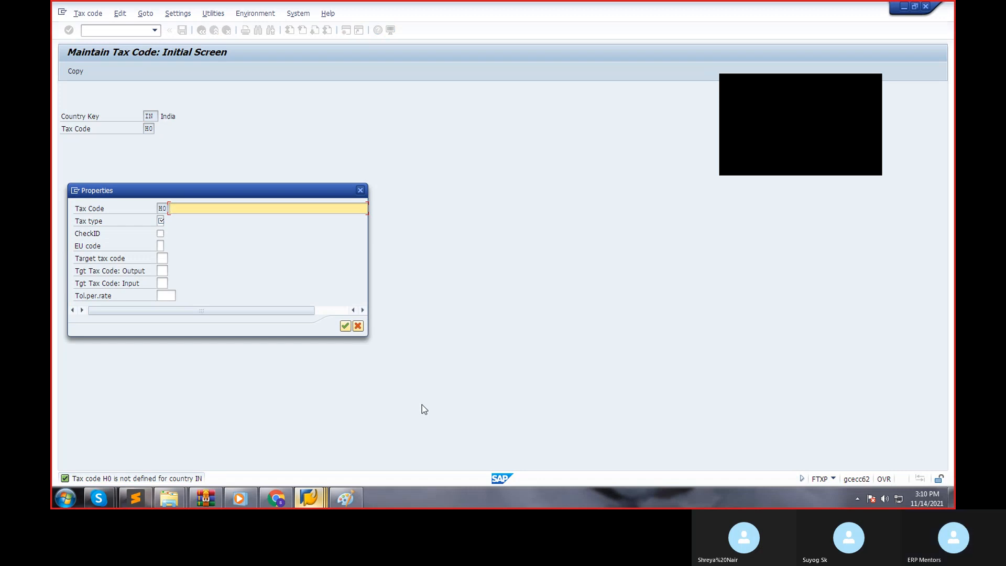
# Describe tax code H0 as PURCHASE TAX 0% in its properties.
pyautogui.write('PU')
pyautogui.write('RCHASE')
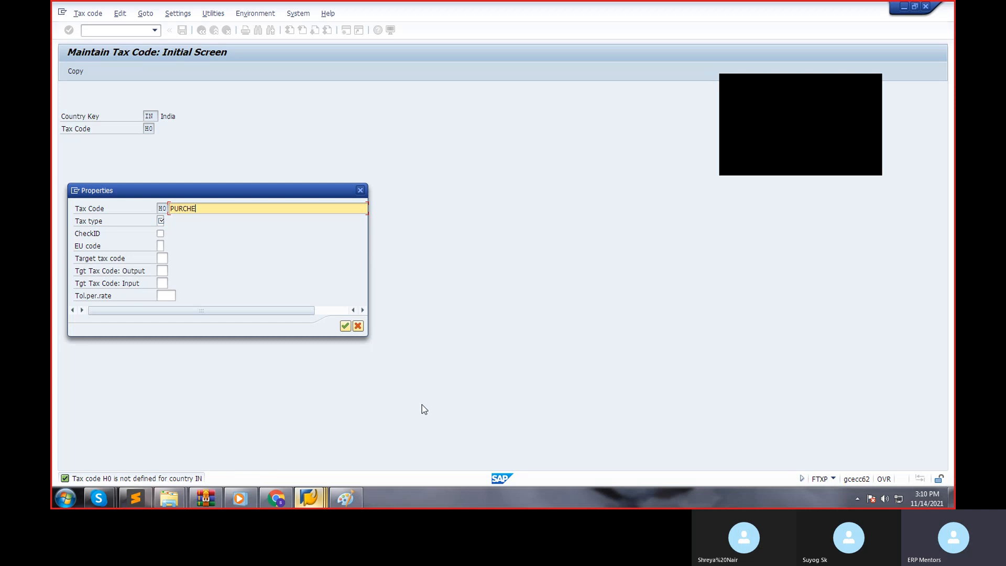
pyautogui.press('BackSpace')
pyautogui.write('ASE TAX 0%')
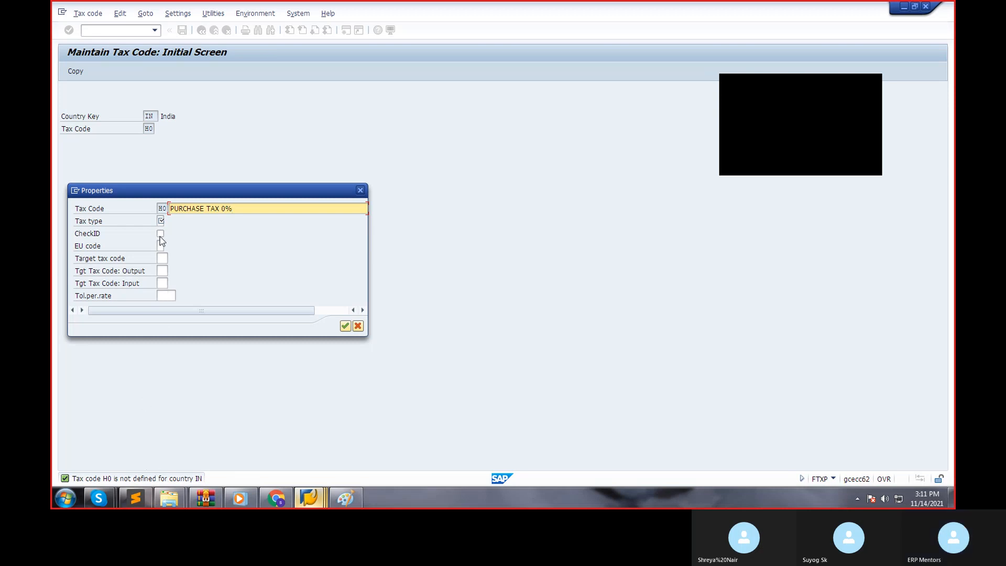
# Open the list of possible tax types for tax code H0 and move it clear of the properties.
pyautogui.click(160, 220)
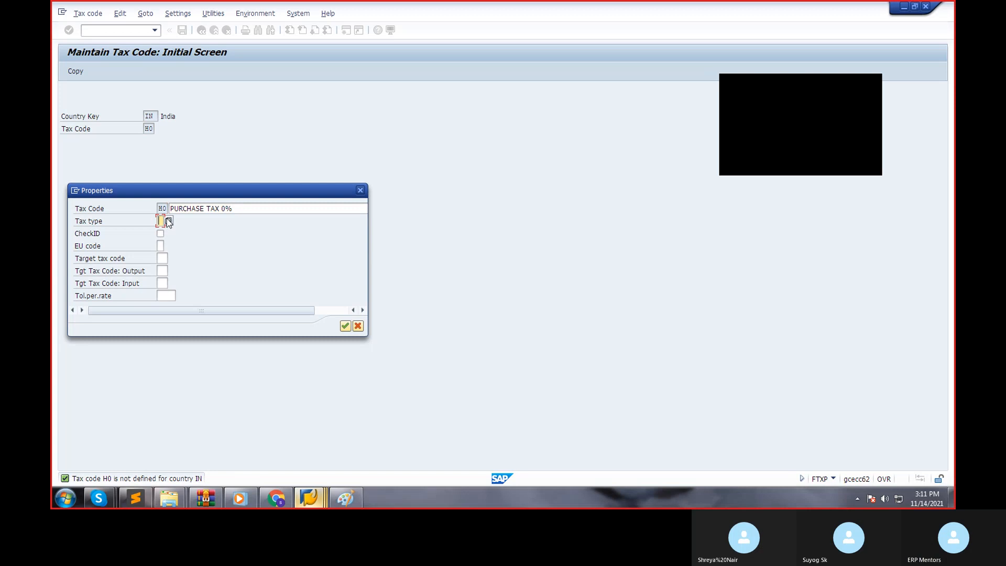
pyautogui.click(168, 221)
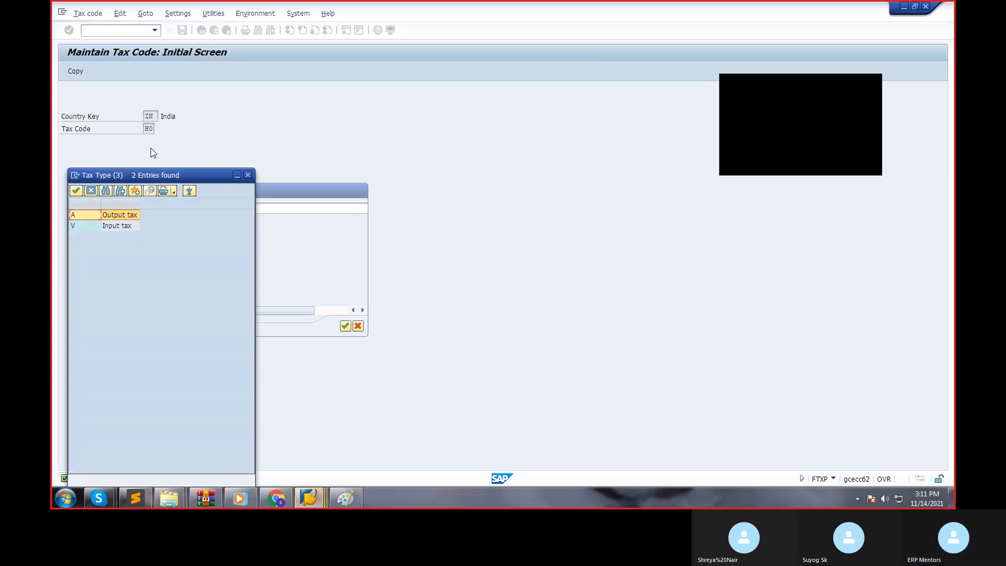
pyautogui.moveTo(124, 172); pyautogui.dragTo(222, 181)
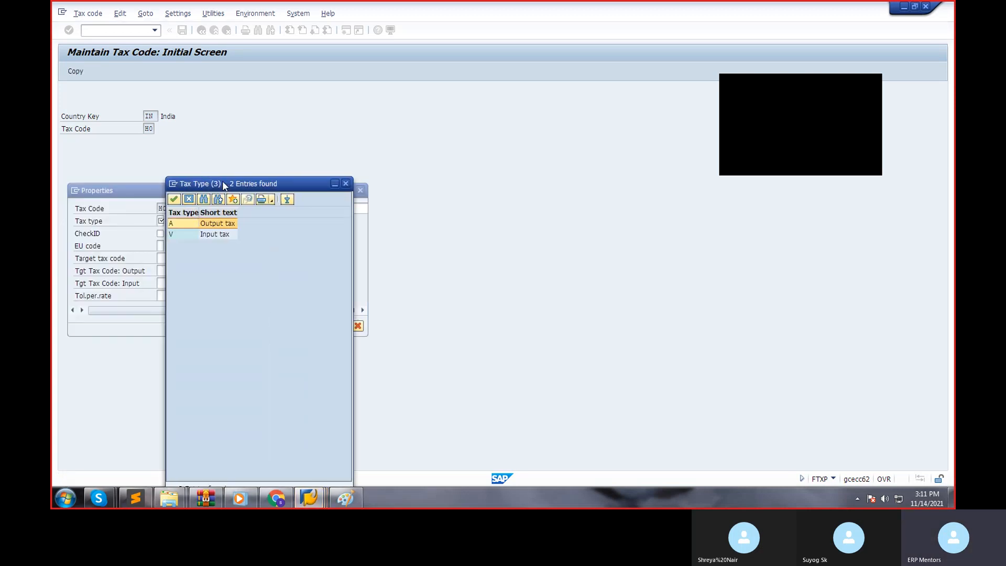
# Switch to Paint to check the tax determination notes, and return to the tax type list in SAP.
pyautogui.click(345, 497)
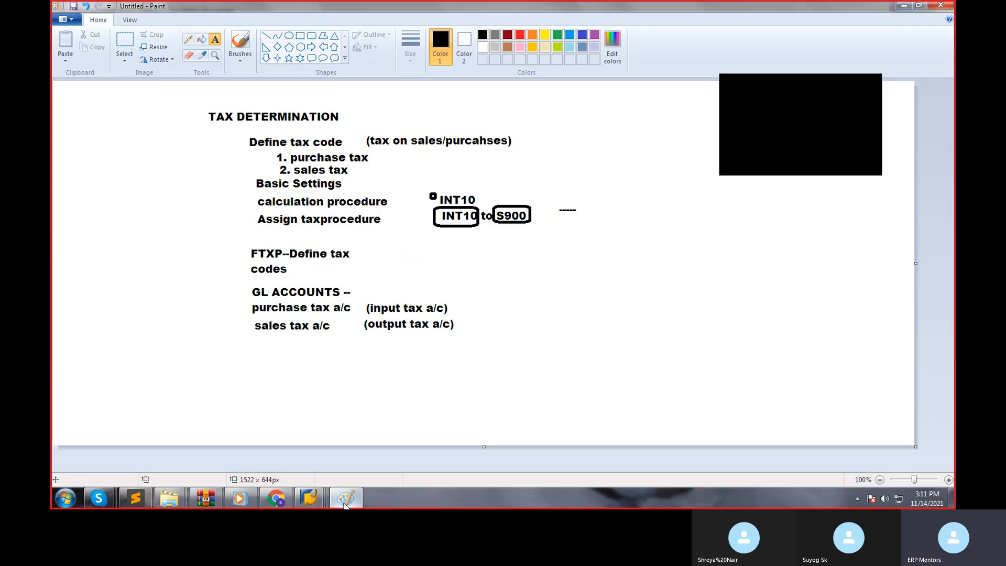
pyautogui.moveTo(309, 497)
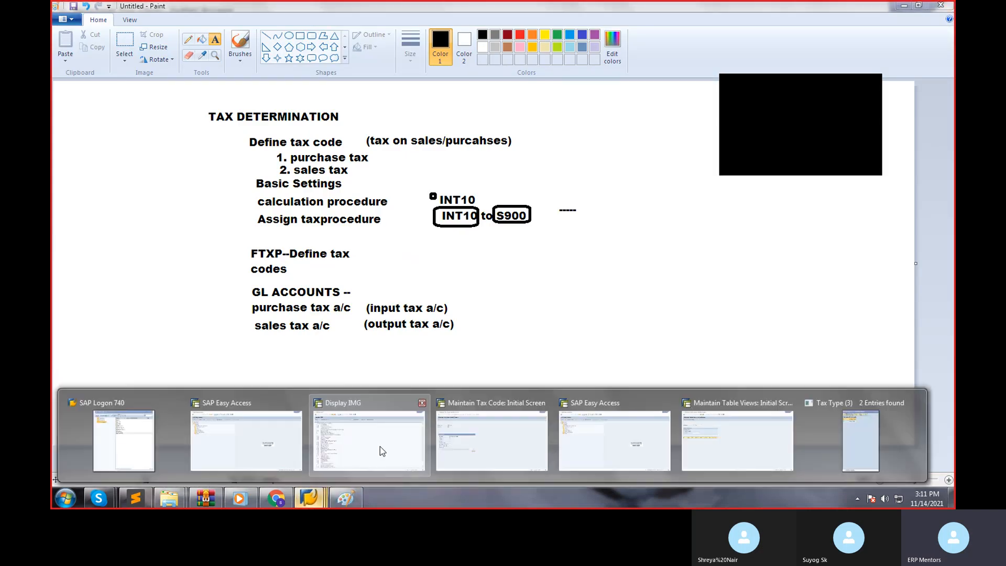
pyautogui.click(725, 439)
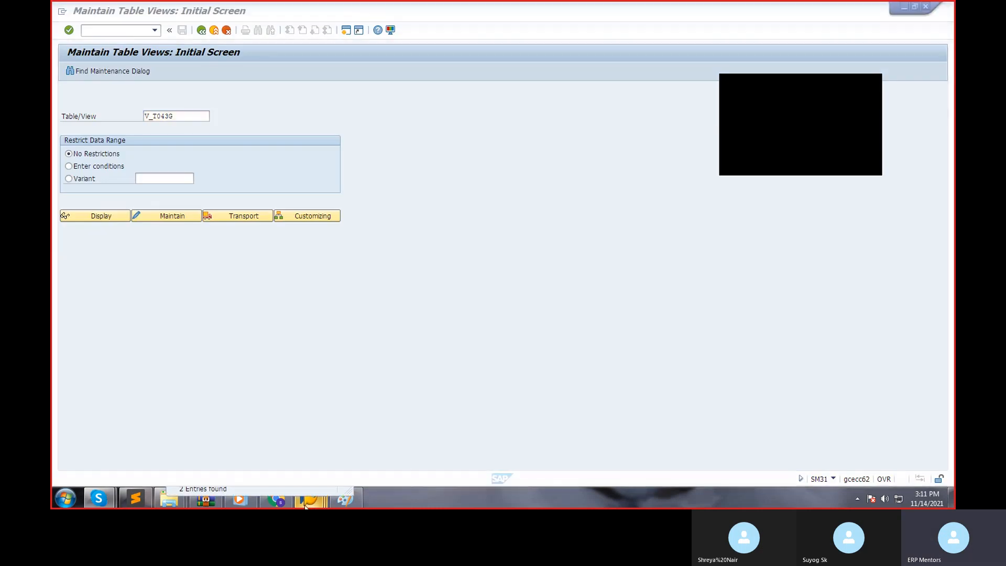
pyautogui.moveTo(309, 498)
pyautogui.click(458, 450)
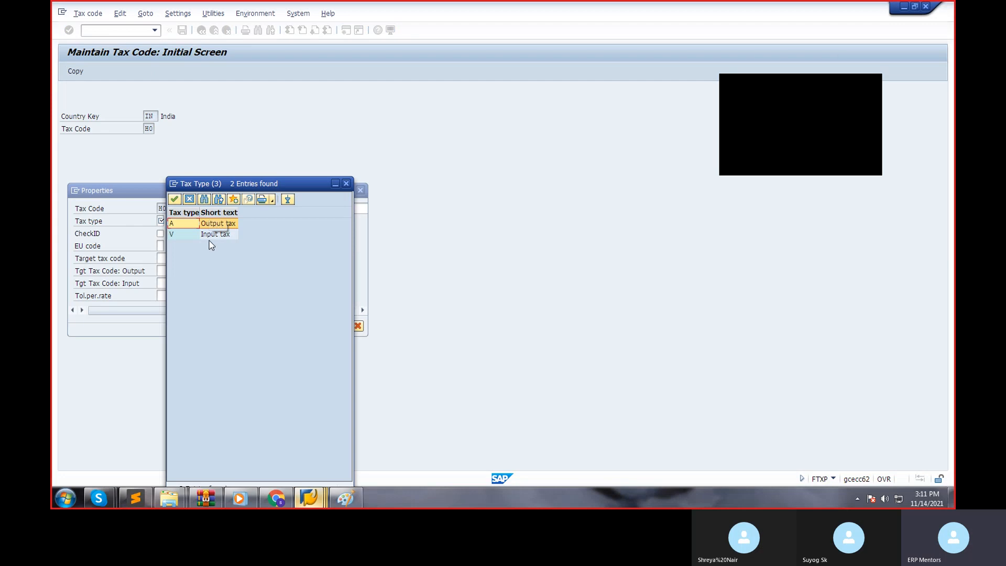
# Set tax code H0's tax type to V (Input tax), enable CheckID and confirm the properties.
pyautogui.doubleClick(211, 234)
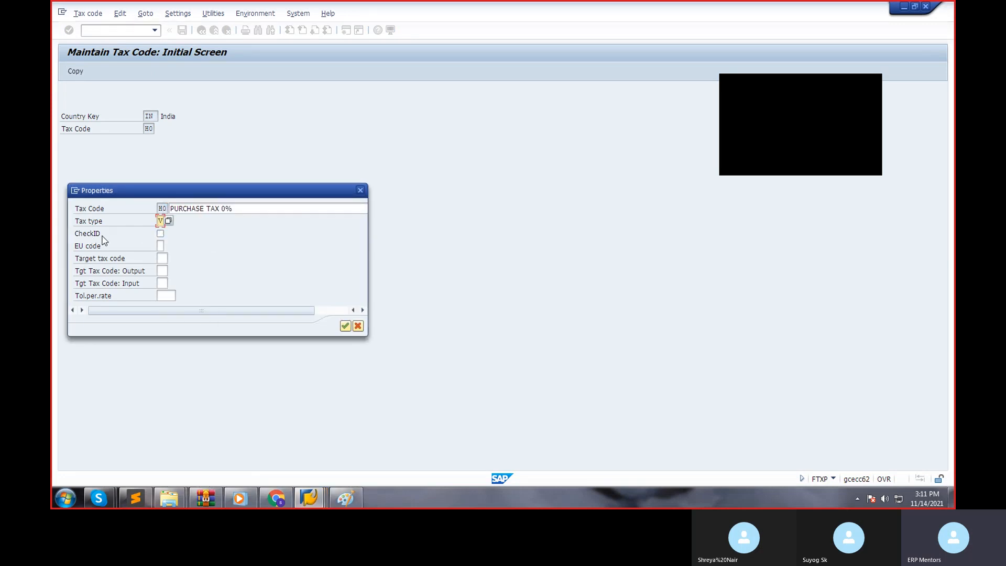
pyautogui.click(161, 234)
pyautogui.click(345, 326)
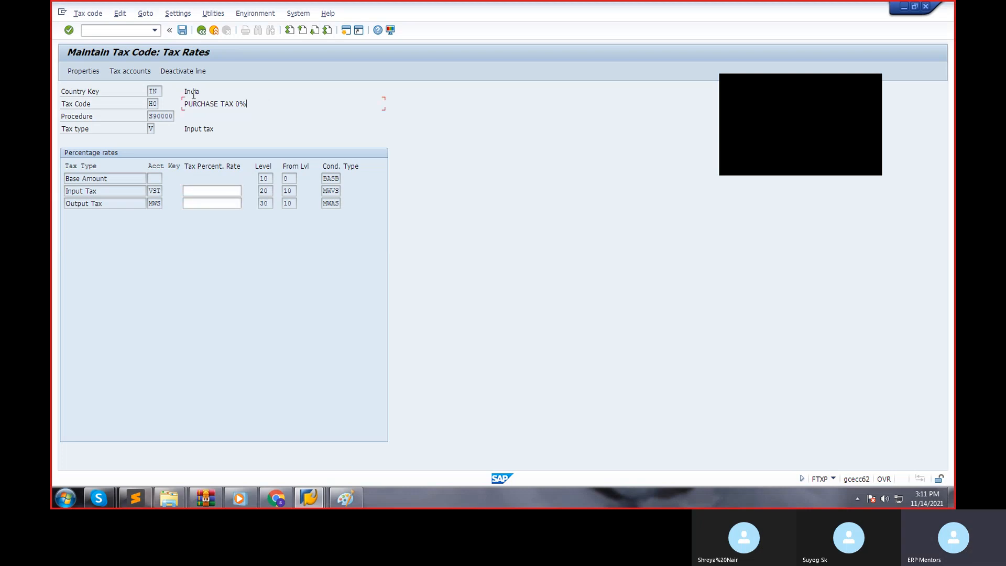
# Set the Input Tax and Output Tax rates of tax code H0 to 0 and save it.
pyautogui.moveTo(225, 103); pyautogui.dragTo(256, 104)
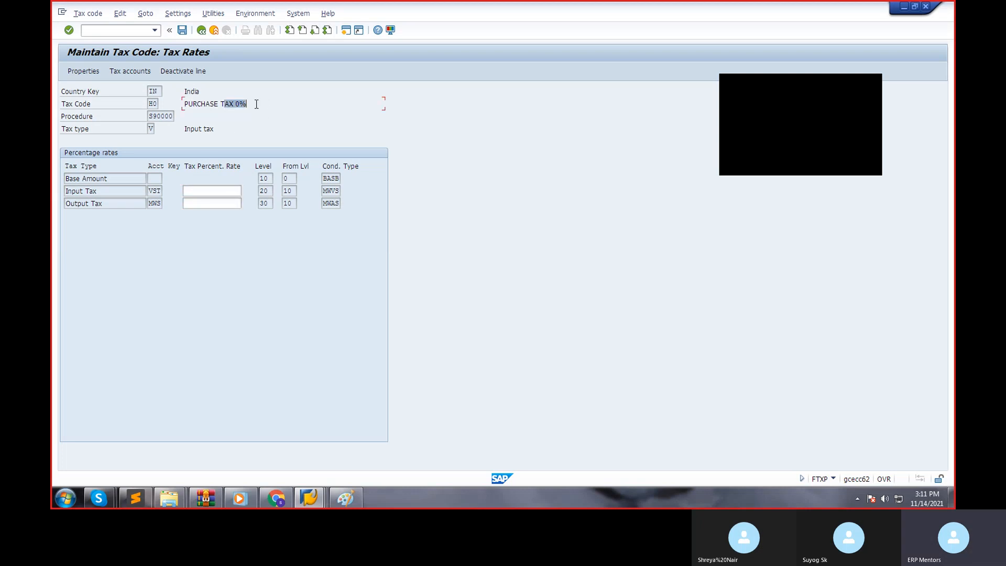
pyautogui.click(235, 188)
pyautogui.write('0')
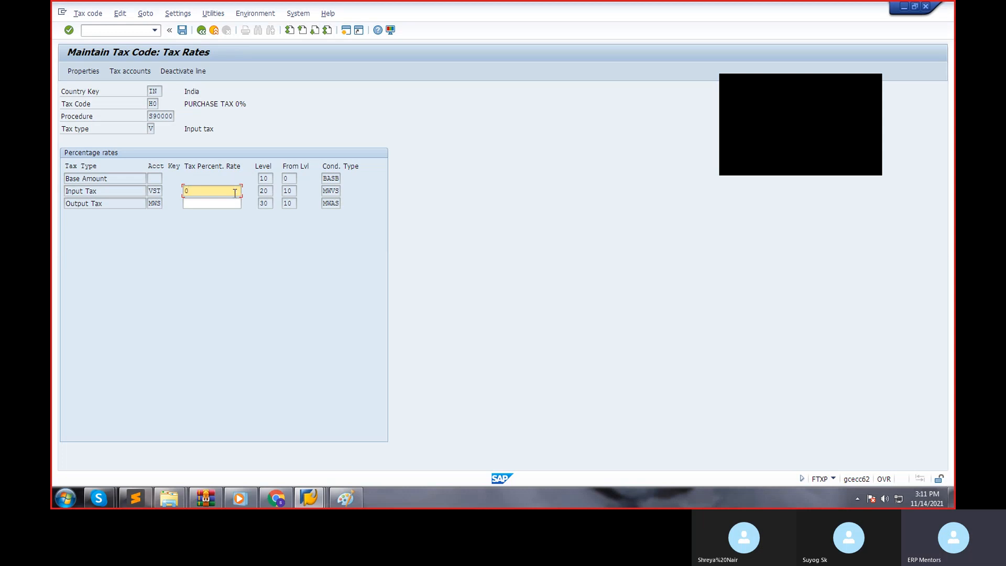
pyautogui.click(230, 205)
pyautogui.write('0')
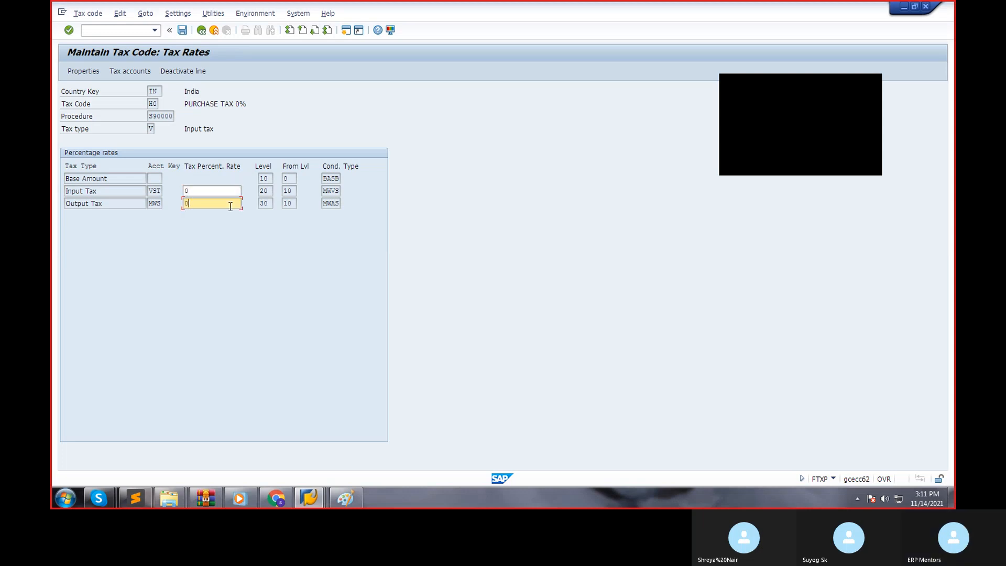
pyautogui.click(181, 30)
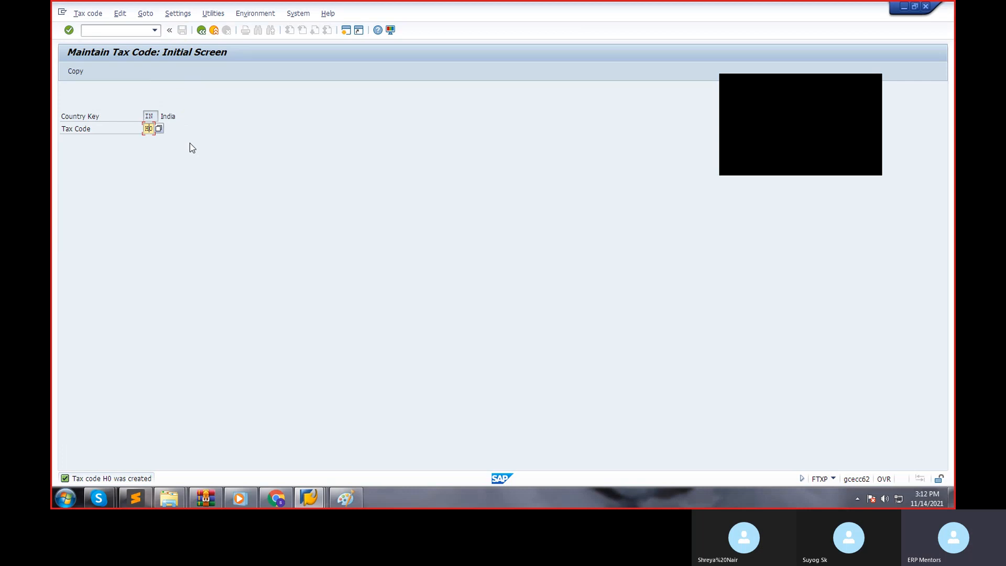
# Start a new tax code H1 for India and describe it as PURCHASE TAX 20%.
pyautogui.press('BackSpace')
pyautogui.write('1')
pyautogui.press('Return')
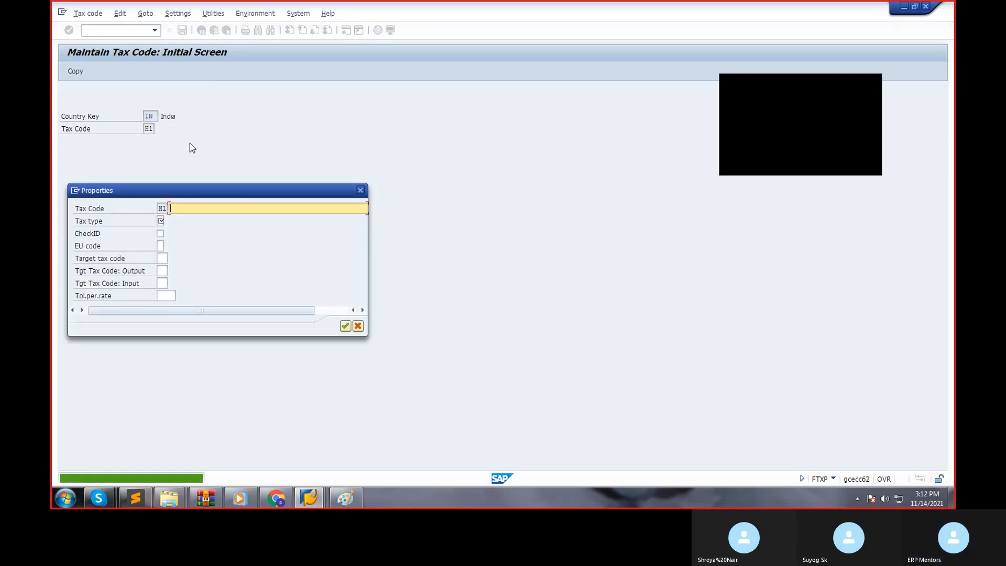
pyautogui.write('PURCHASE TAX ')
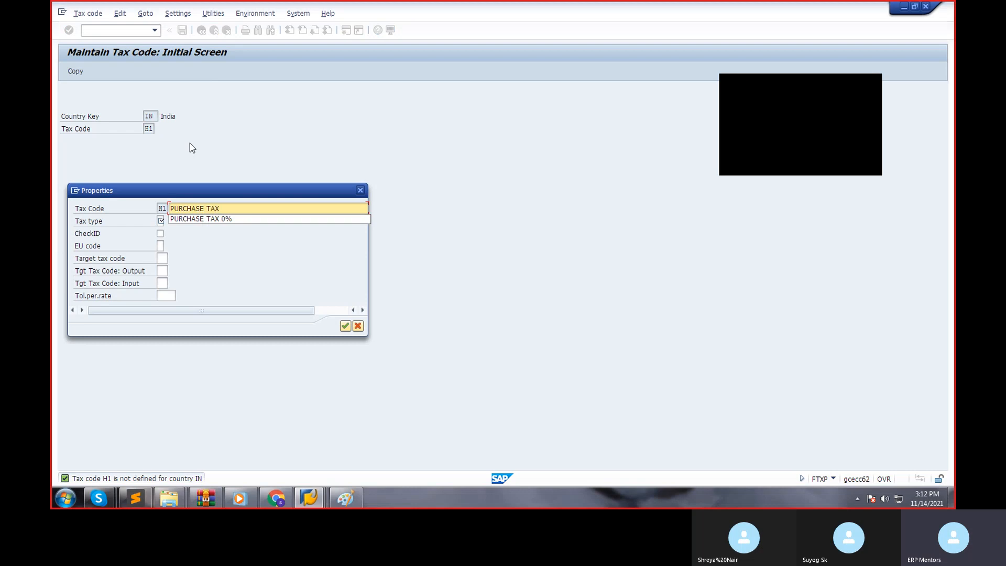
pyautogui.write('20%')
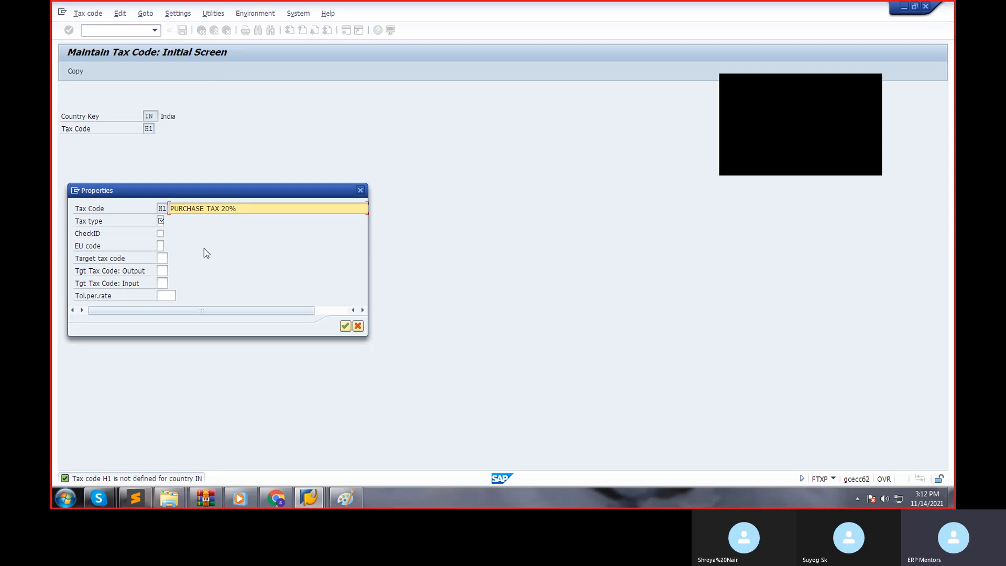
# Set tax code H1's tax type to V (Input tax), enable CheckID and confirm the properties.
pyautogui.click(161, 221)
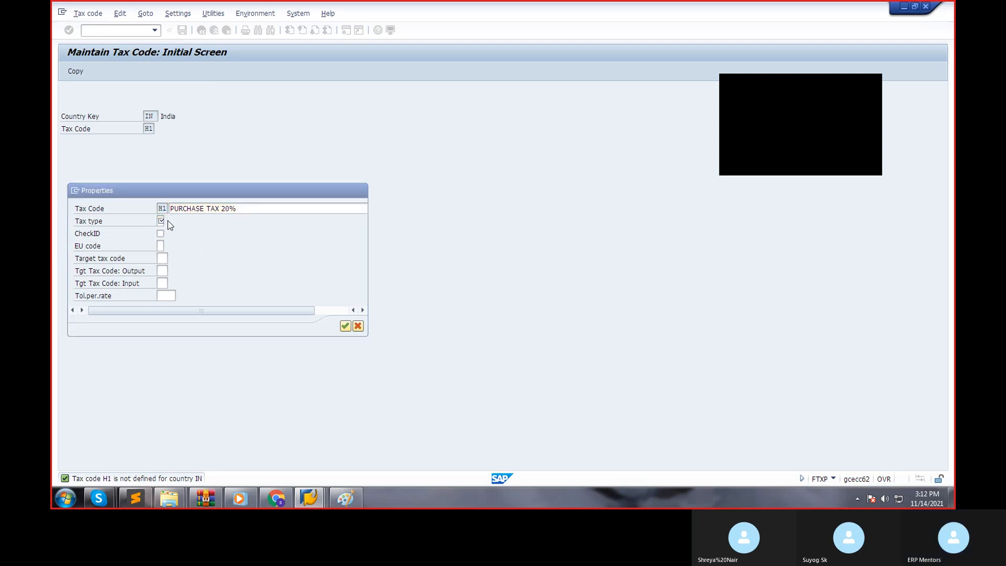
pyautogui.click(168, 221)
pyautogui.click(127, 225)
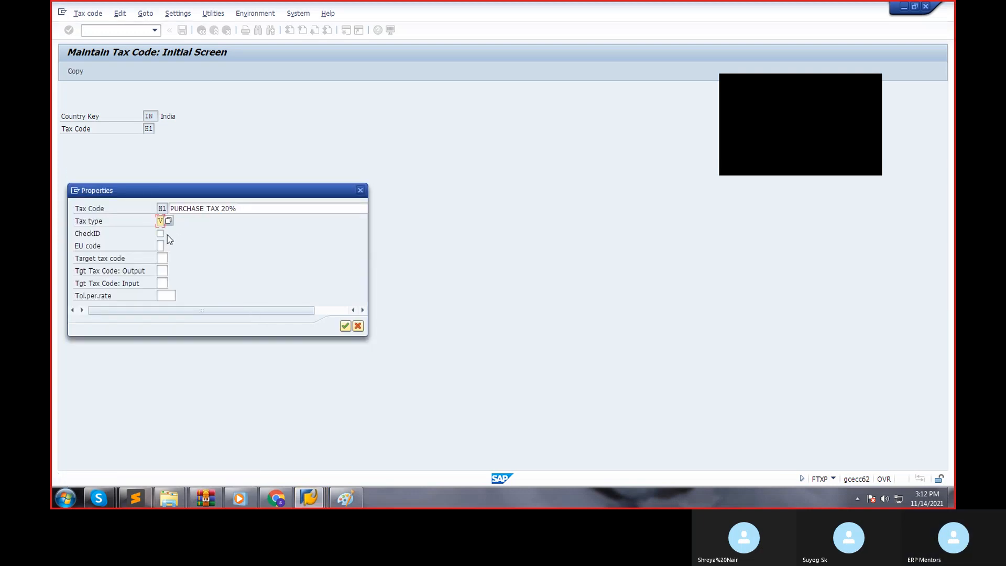
pyautogui.click(161, 234)
pyautogui.press('Return')
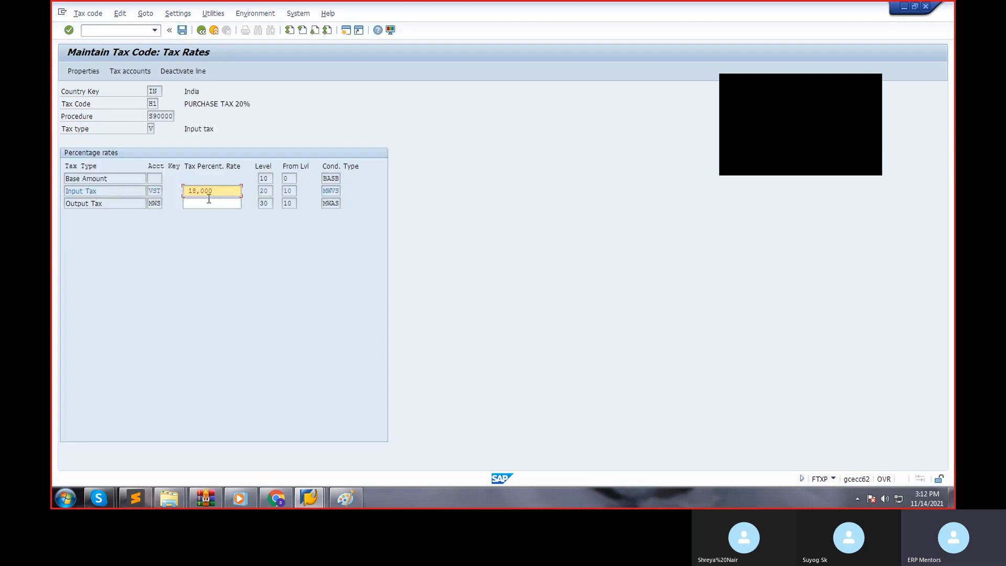
# Set the Input Tax rate of tax code H1 to 20 and save it.
pyautogui.moveTo(222, 194); pyautogui.dragTo(174, 195)
pyautogui.write('20')
pyautogui.moveTo(220, 130); pyautogui.dragTo(162, 129)
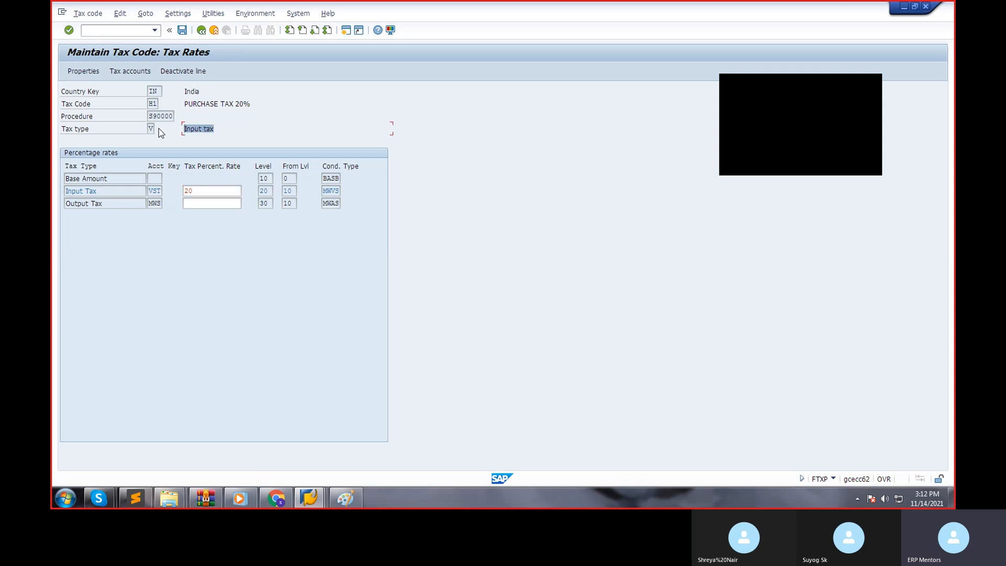
pyautogui.click(182, 29)
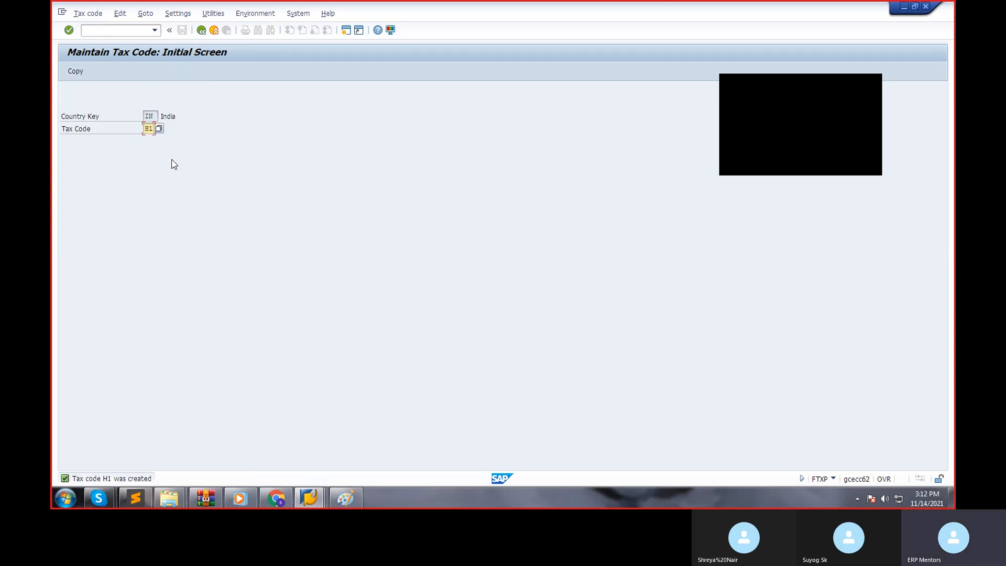
# Start a new tax code R9 for India and describe it as SALES TAX 0%.
pyautogui.press('BackSpace')
pyautogui.press('BackSpace')
pyautogui.write('R9')
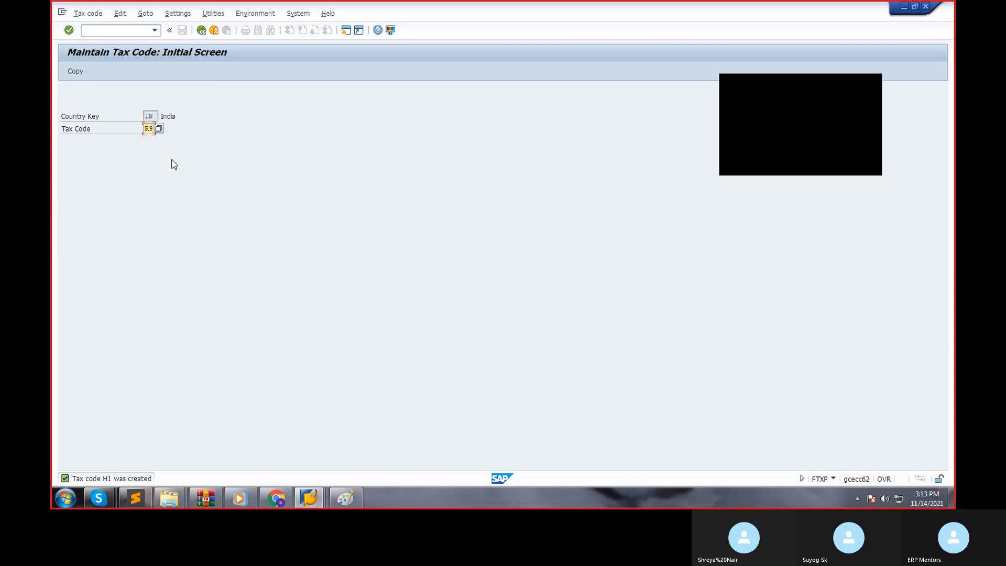
pyautogui.press('Return')
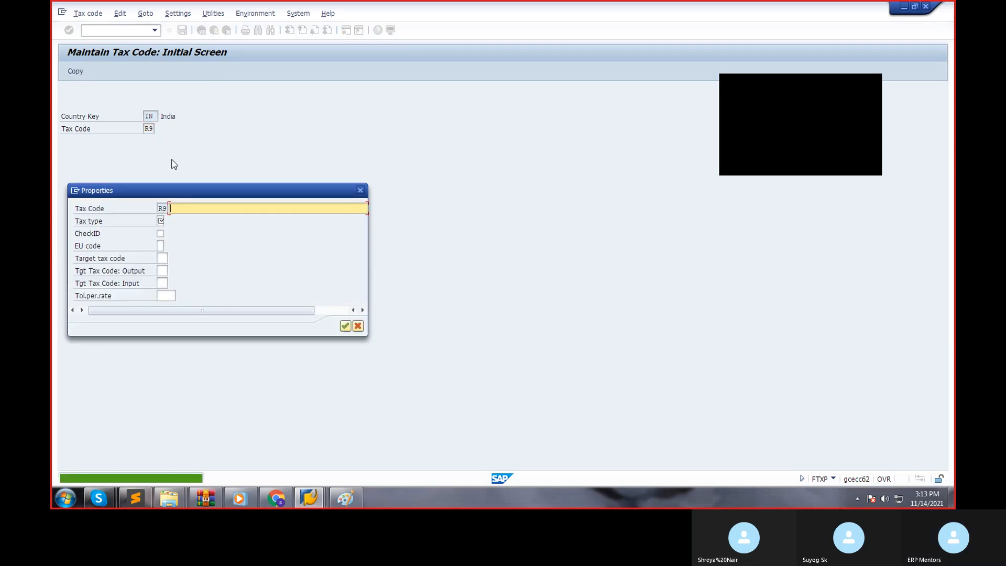
pyautogui.write('SA')
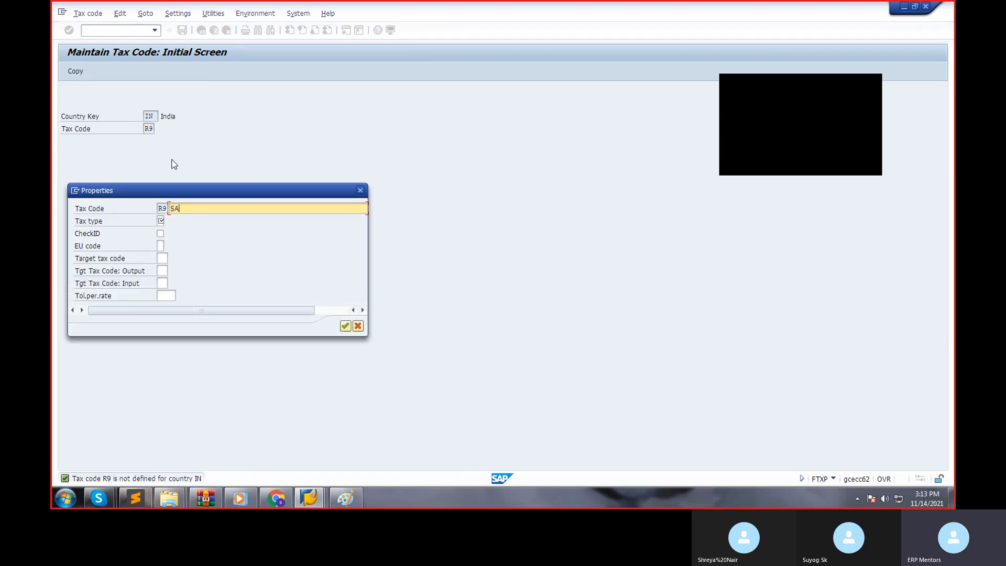
pyautogui.write('LES TAX 0%')
# Set tax code R9's tax type to A (Output tax), enable CheckID and confirm the properties.
pyautogui.press('Tab')
pyautogui.write('V')
pyautogui.click(168, 219)
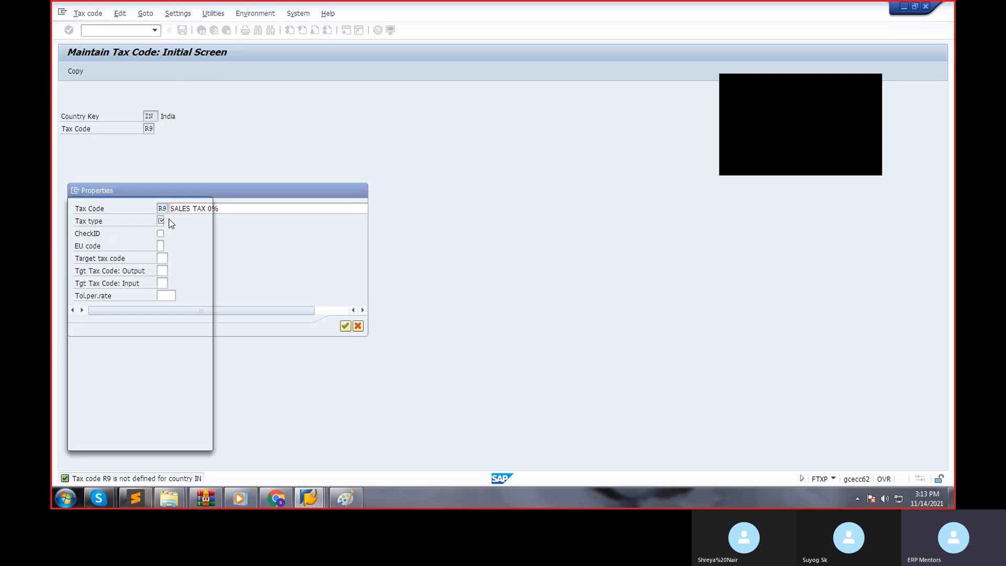
pyautogui.doubleClick(125, 215)
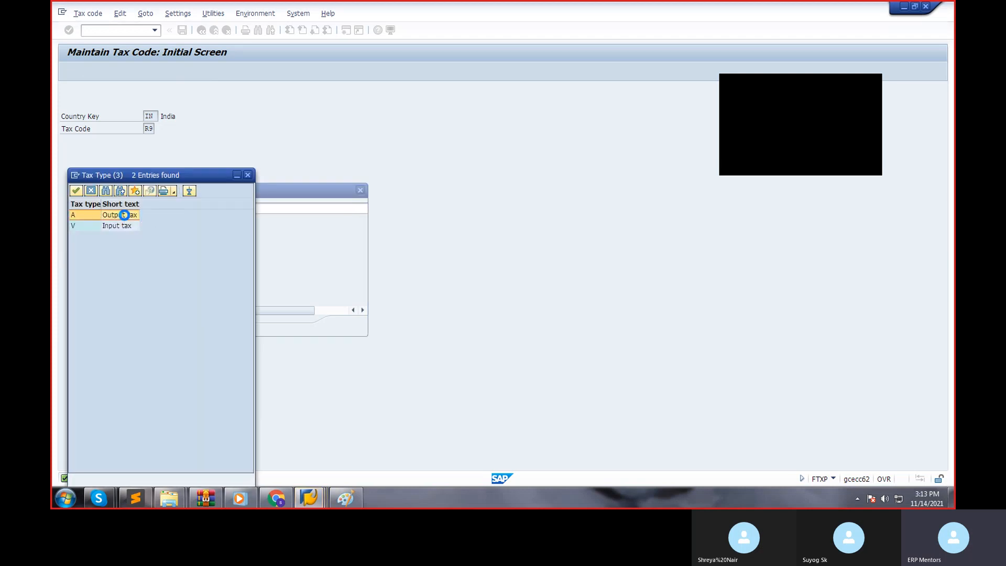
pyautogui.click(160, 234)
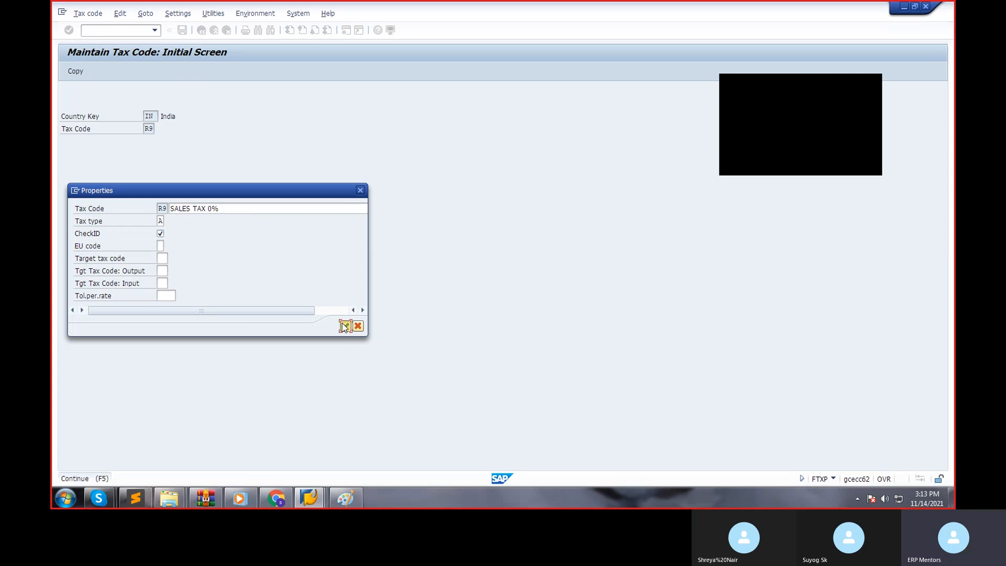
pyautogui.click(344, 326)
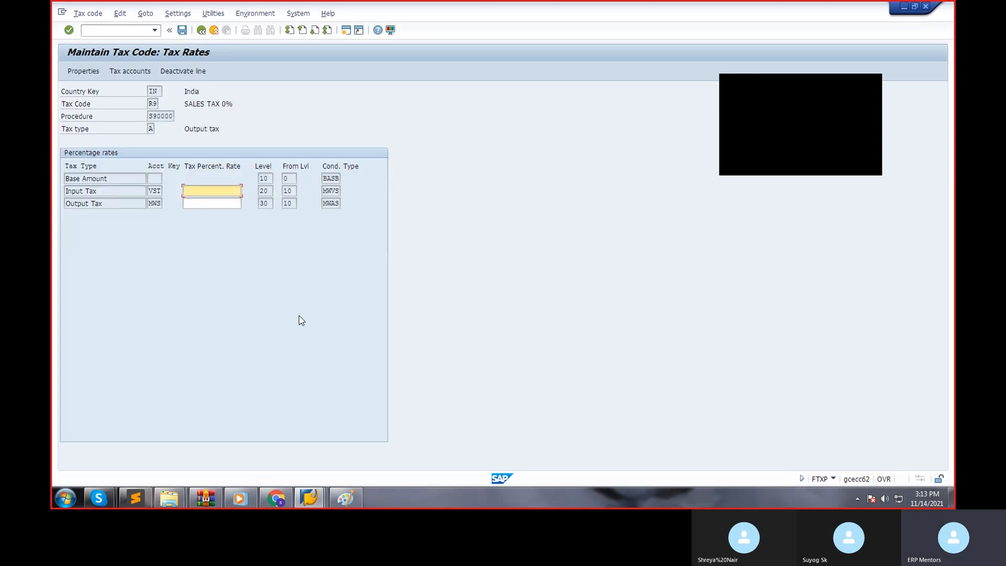
# Set the Input Tax and Output Tax rates of tax code R9 to 0 and save it.
pyautogui.write('0')
pyautogui.press('Tab')
pyautogui.write('0')
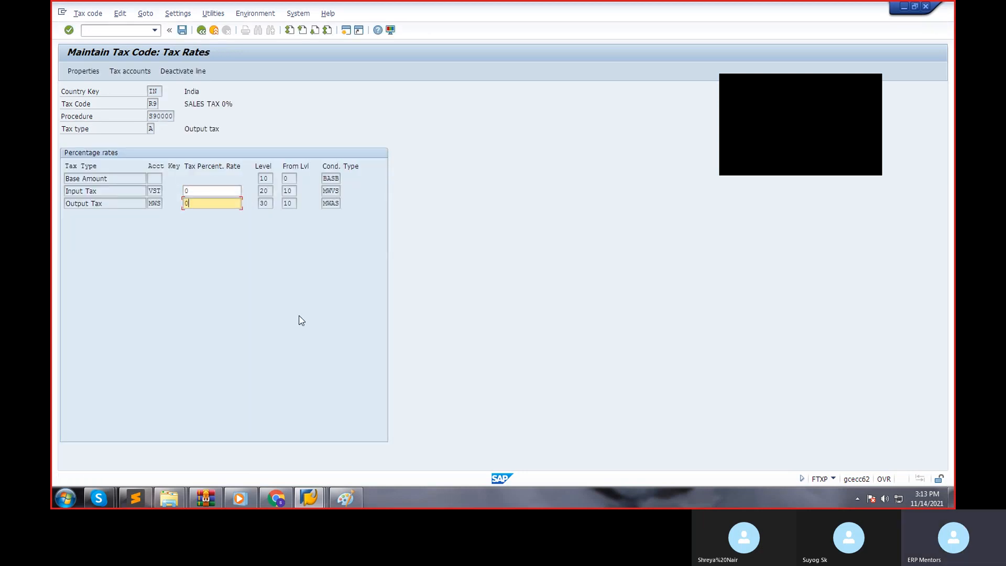
pyautogui.hotkey('ctrl', 's')
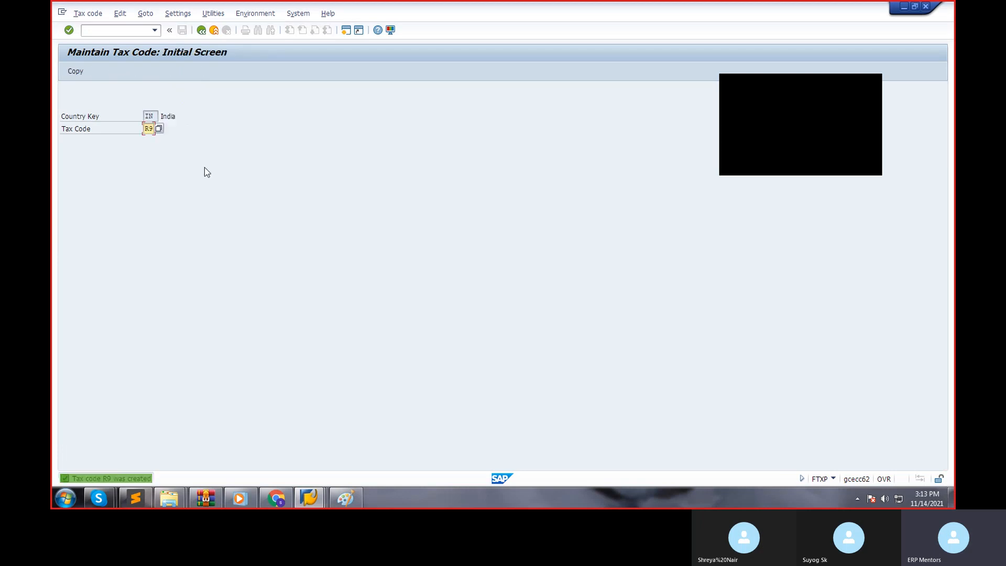
# Start a new tax code R8 for India and describe it as 18% SALES TAX.
pyautogui.press('BackSpace')
pyautogui.press('BackSpace')
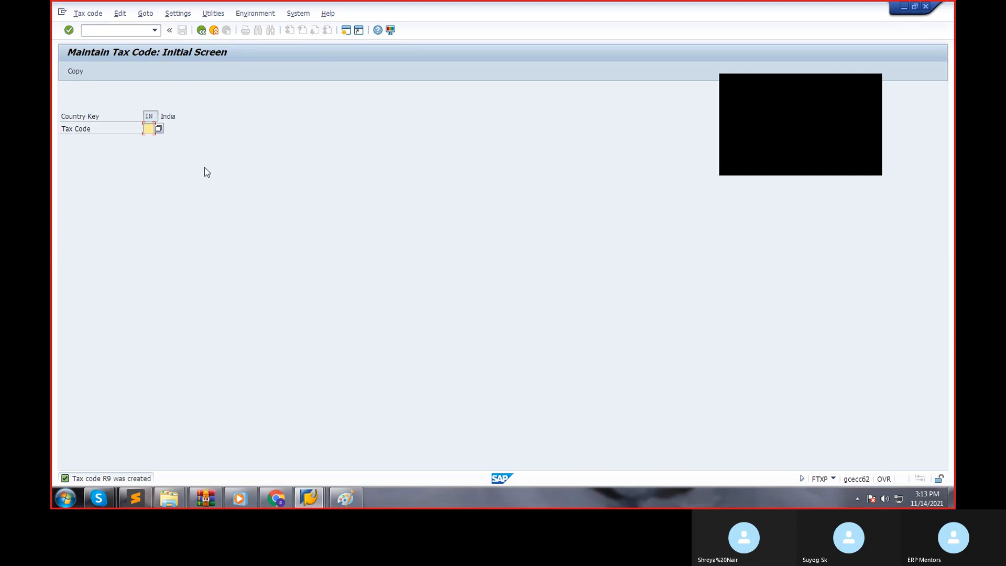
pyautogui.write('R')
pyautogui.write('S')
pyautogui.press('BackSpace')
pyautogui.press('BackSpace')
pyautogui.write('R8')
pyautogui.press('Return')
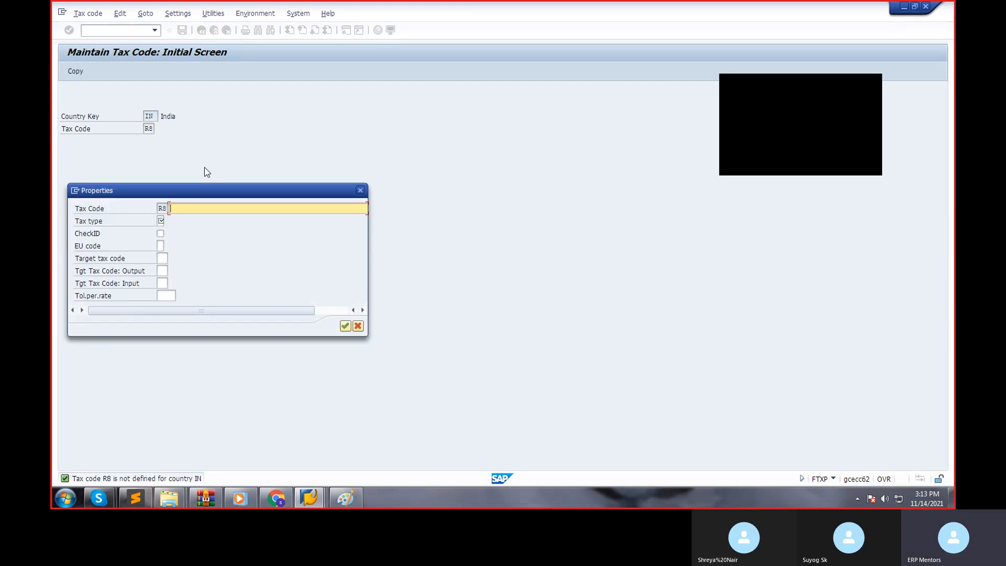
pyautogui.write('18% SALES TAX')
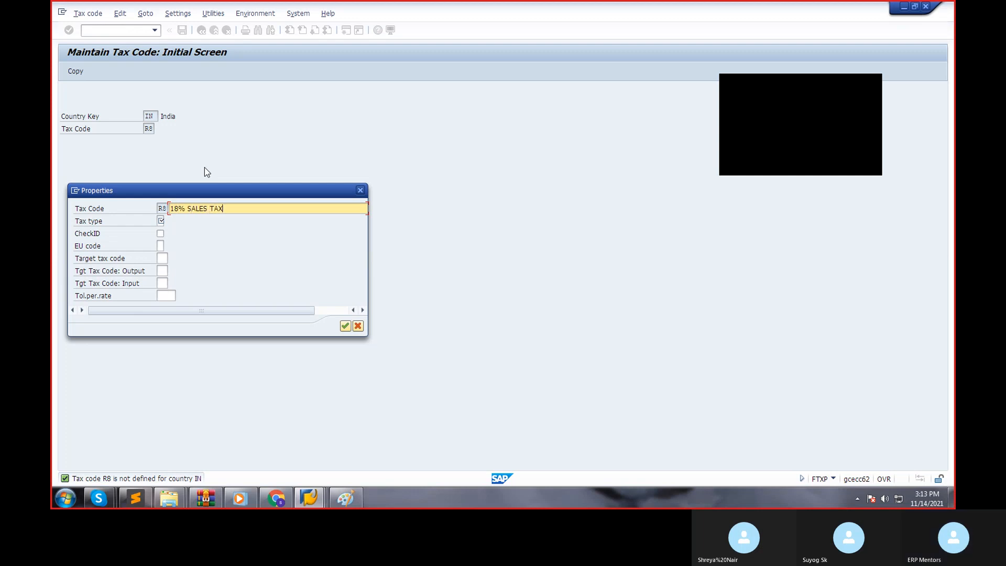
pyautogui.click(160, 220)
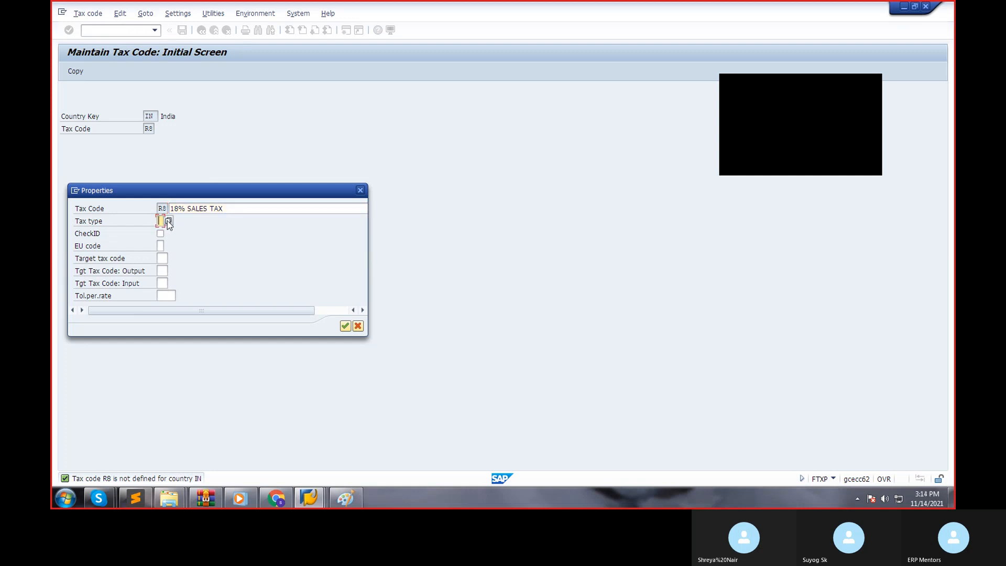
pyautogui.click(167, 221)
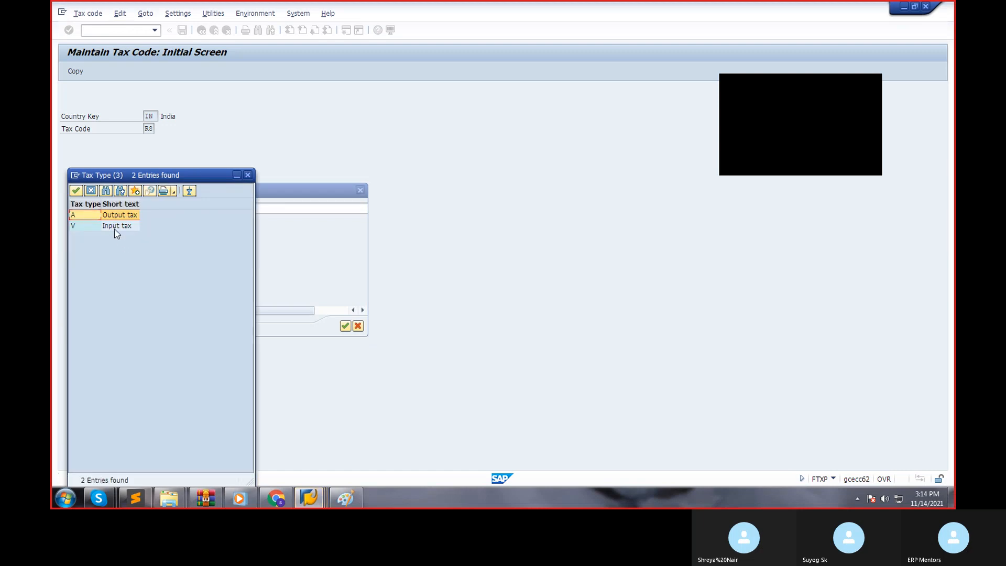
pyautogui.doubleClick(116, 228)
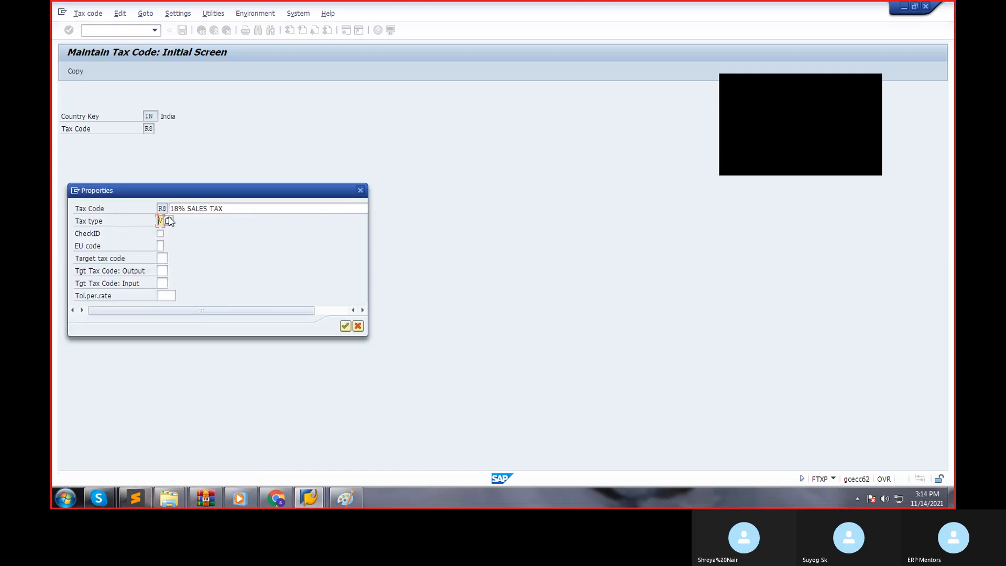
# Set tax code R8's tax type to A (Output tax), enable CheckID and confirm the properties.
pyautogui.click(161, 217)
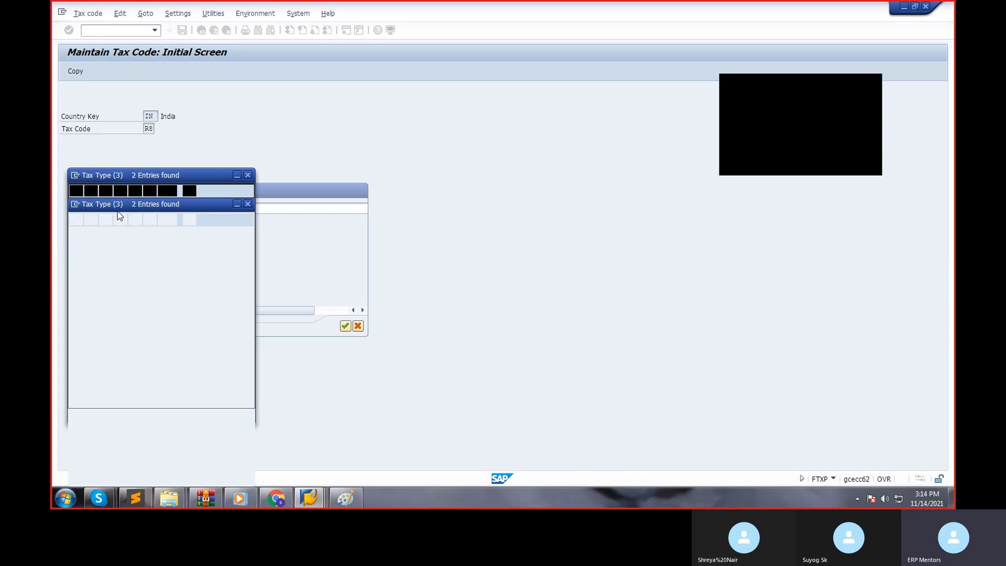
pyautogui.doubleClick(117, 216)
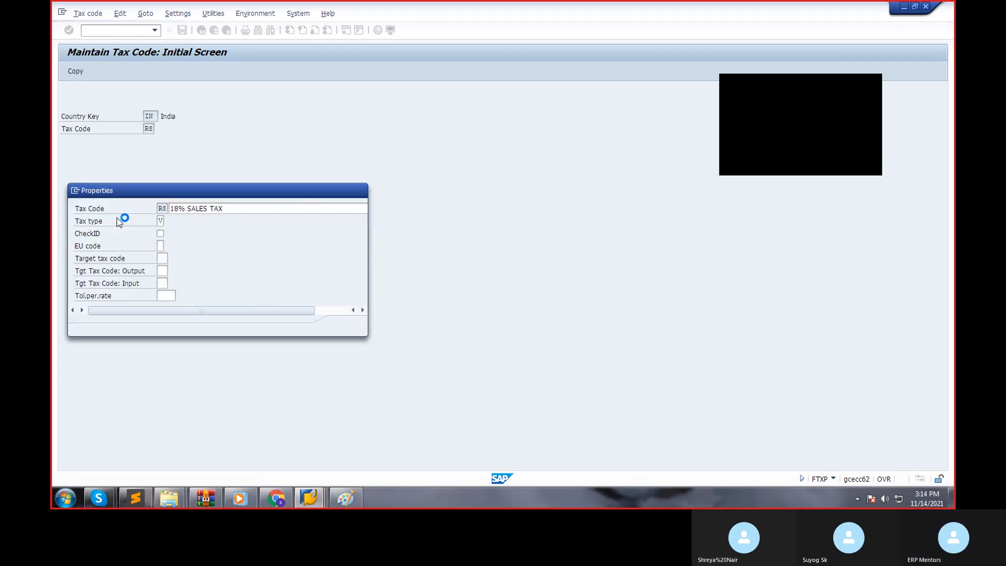
pyautogui.click(161, 234)
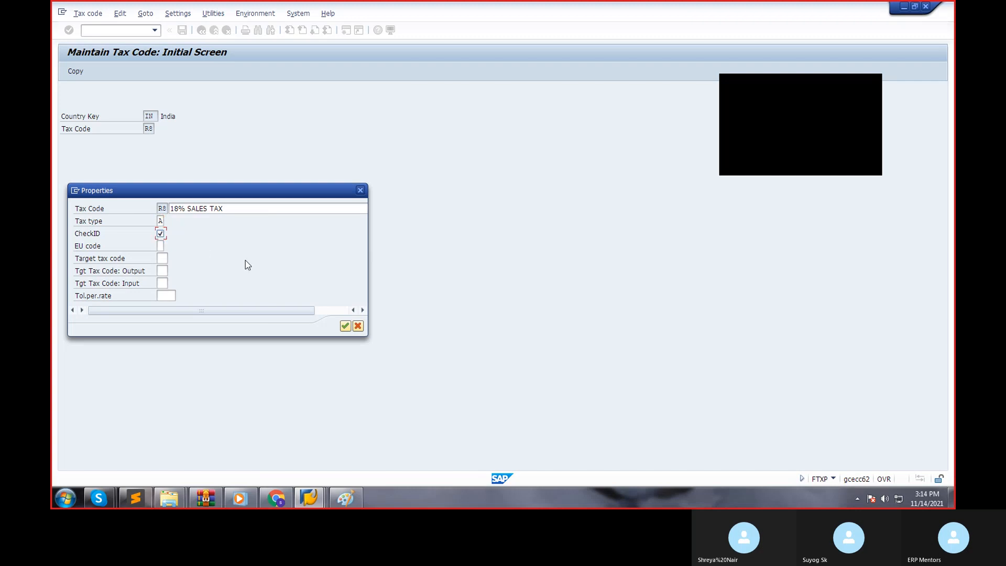
pyautogui.press('Return')
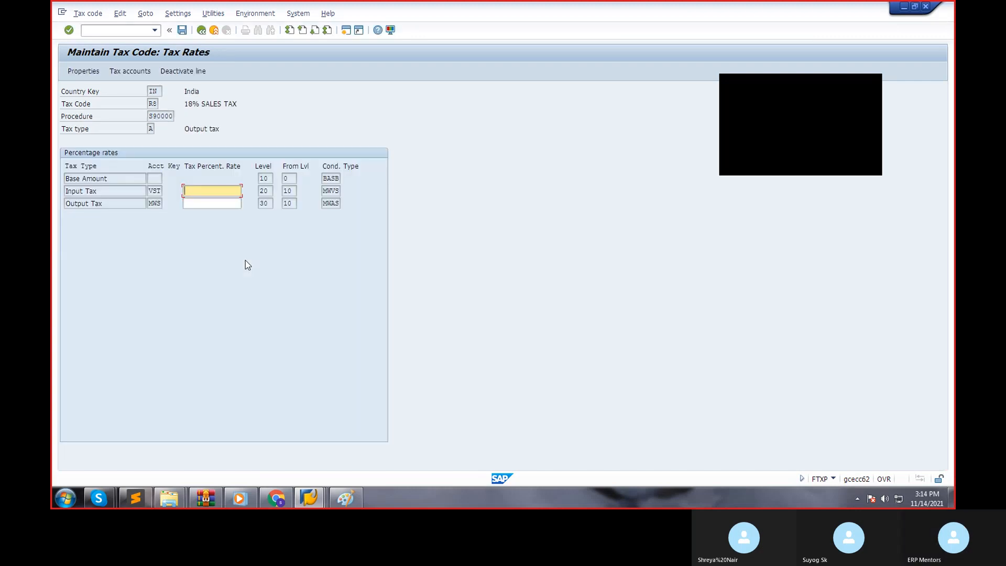
# Set the Output Tax rate of tax code R8 to 18, save it and return to the implementation guide.
pyautogui.press('Tab')
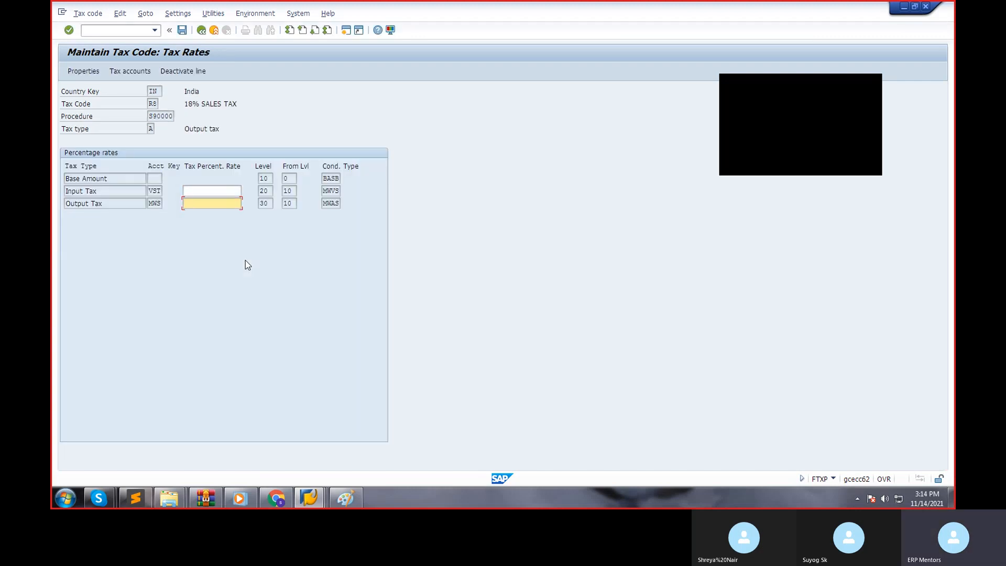
pyautogui.write('18')
pyautogui.hotkey('ctrl', 's')
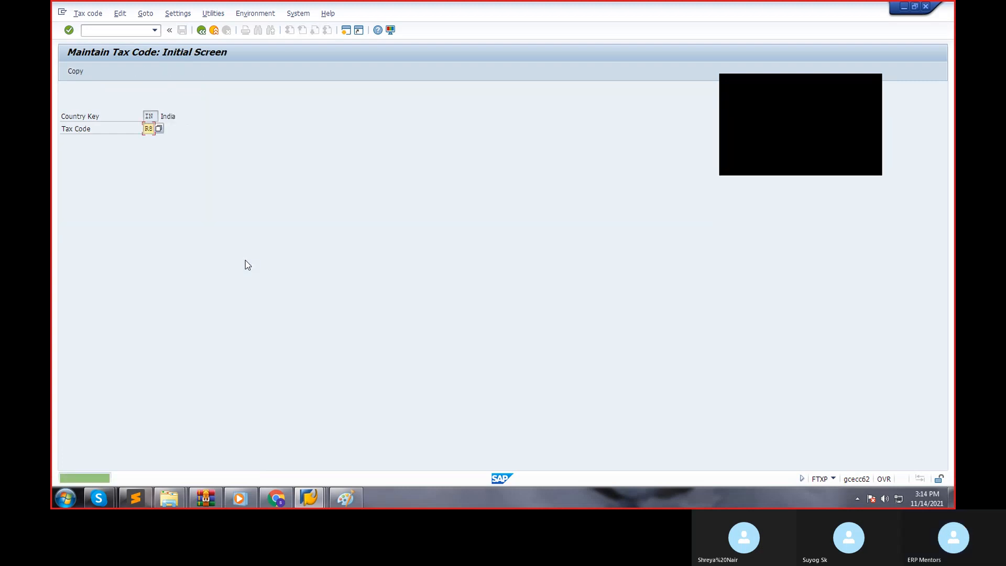
pyautogui.click(205, 32)
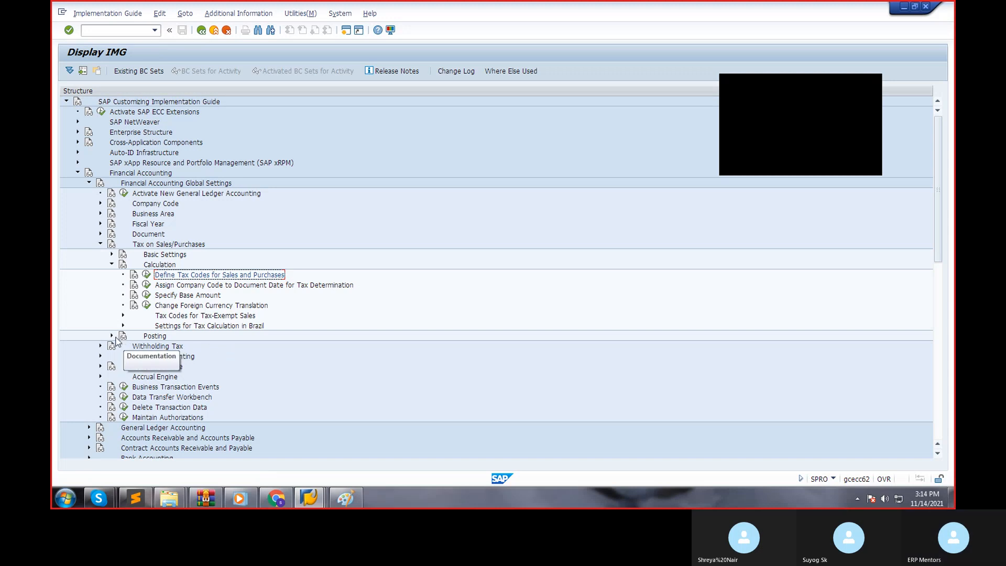
# Open the Define Tax Accounts activity under Tax on Sales/Purchases, Posting.
pyautogui.click(111, 265)
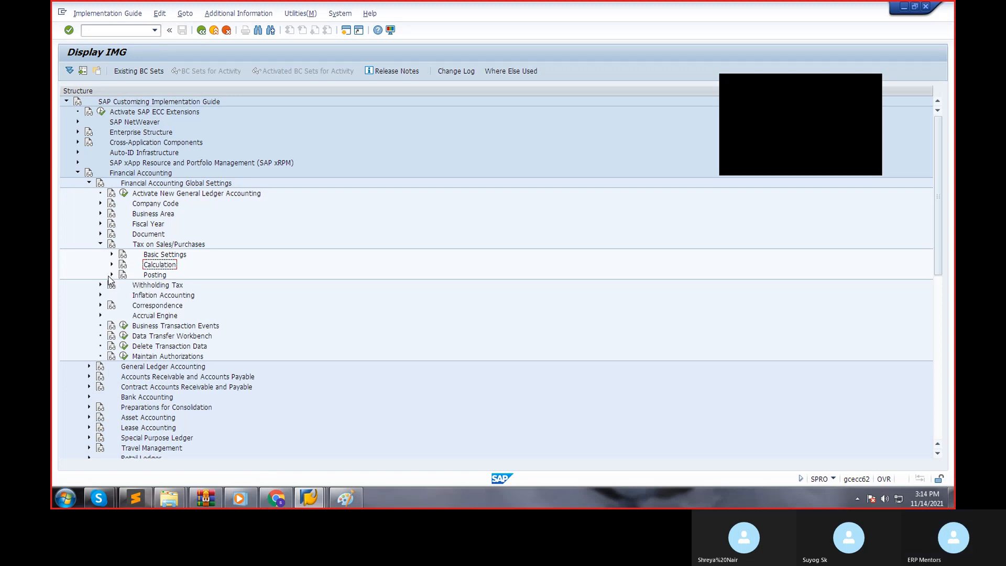
pyautogui.click(109, 277)
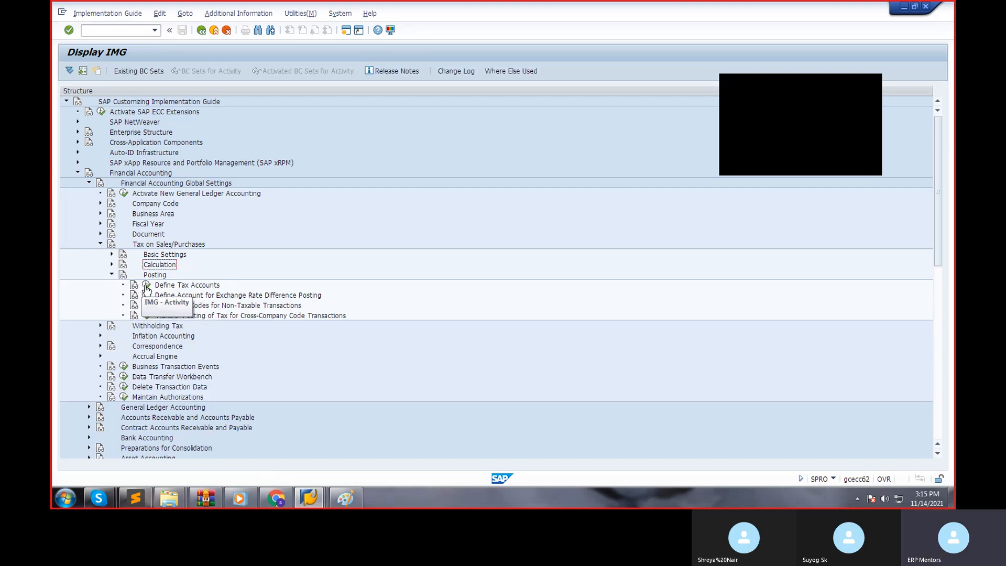
pyautogui.click(147, 288)
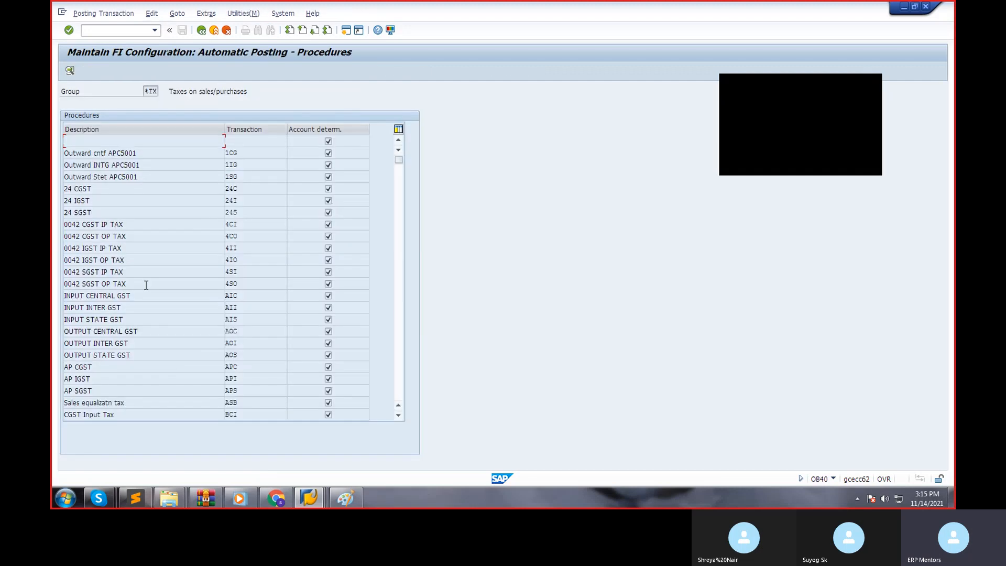
# Open the automatic posting rules of the Output tax transaction MWS for chart of accounts SOIN.
pyautogui.scroll(-4, 155, 314)
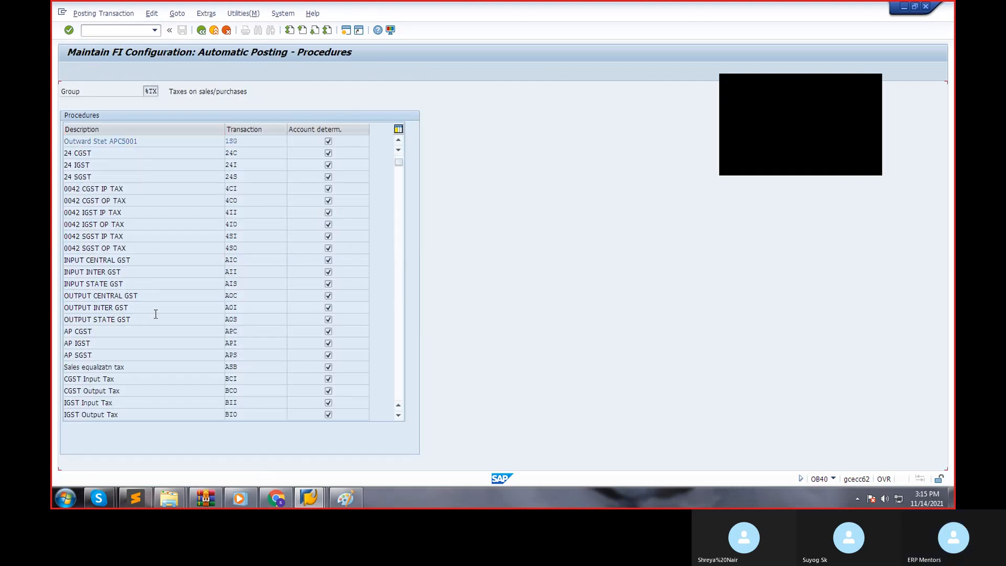
pyautogui.scroll(-2, 155, 313)
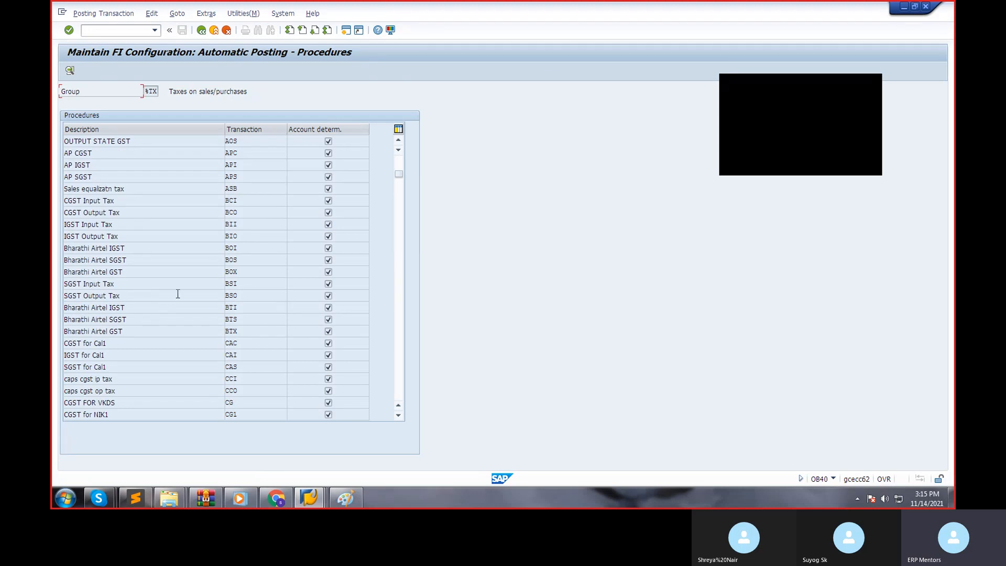
pyautogui.scroll(6, 177, 296)
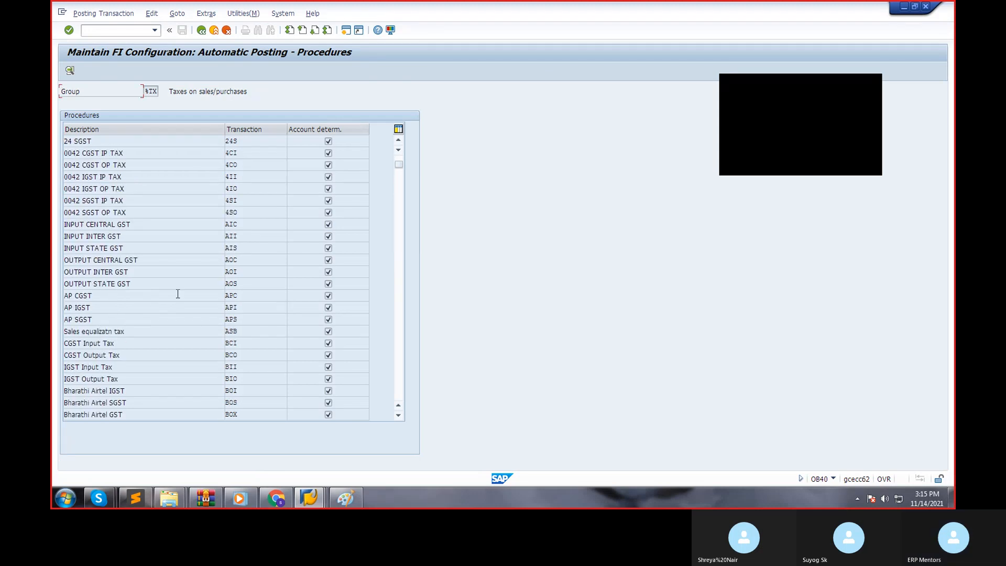
pyautogui.scroll(-8, 178, 293)
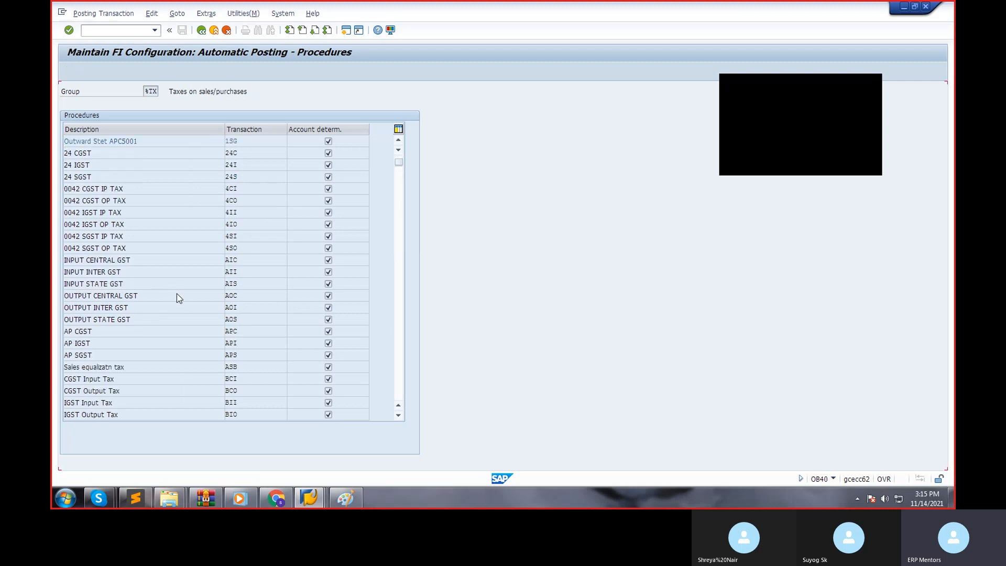
pyautogui.scroll(-7, 177, 296)
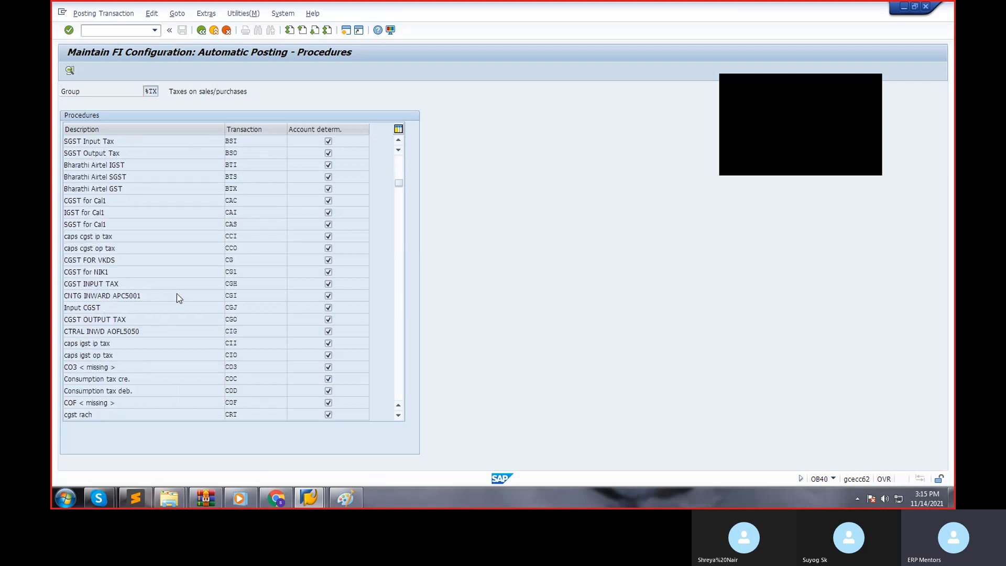
pyautogui.scroll(-2, 178, 293)
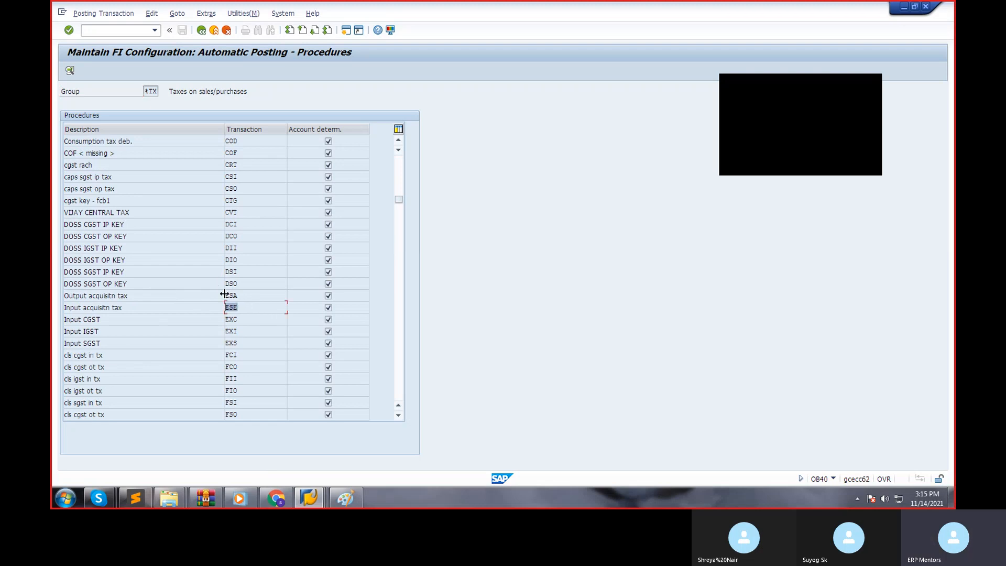
pyautogui.scroll(-2, 189, 338)
pyautogui.scroll(-8, 190, 335)
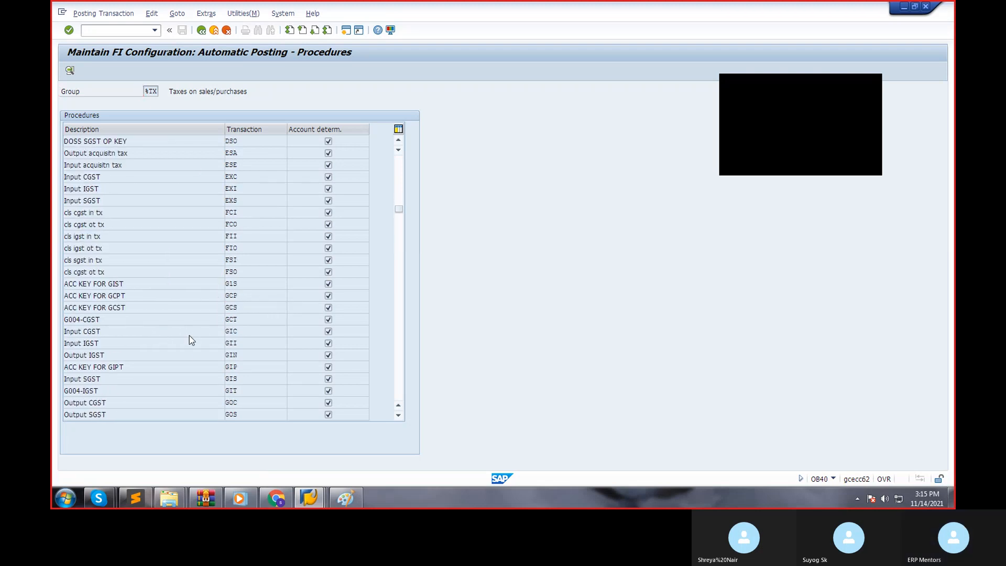
pyautogui.scroll(-9, 190, 336)
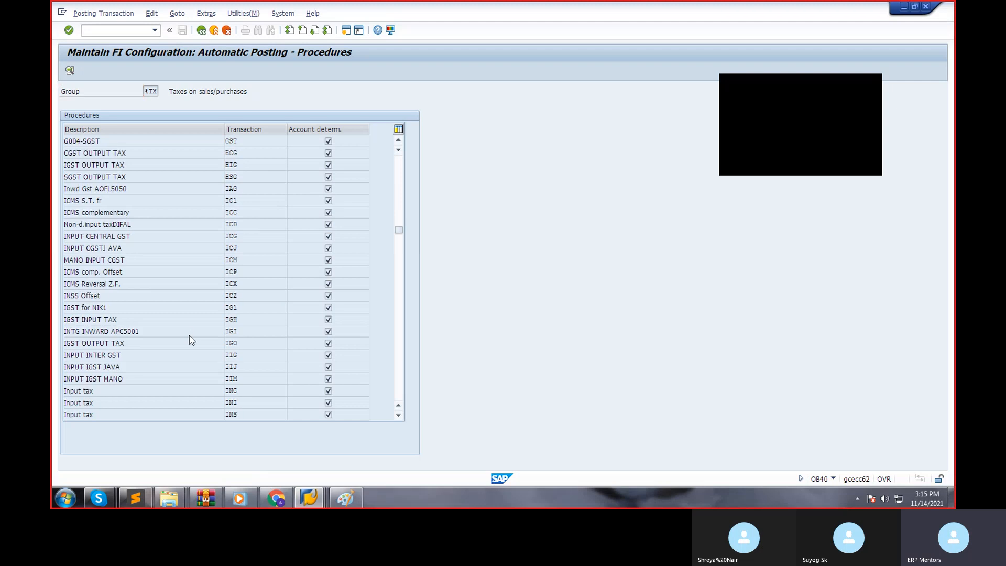
pyautogui.scroll(-6, 190, 335)
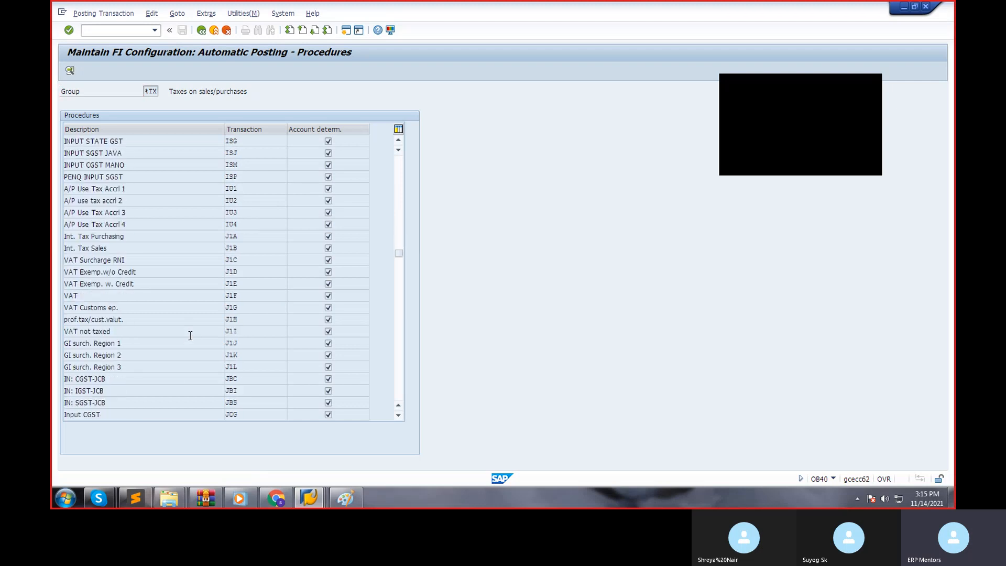
pyautogui.scroll(-3, 190, 335)
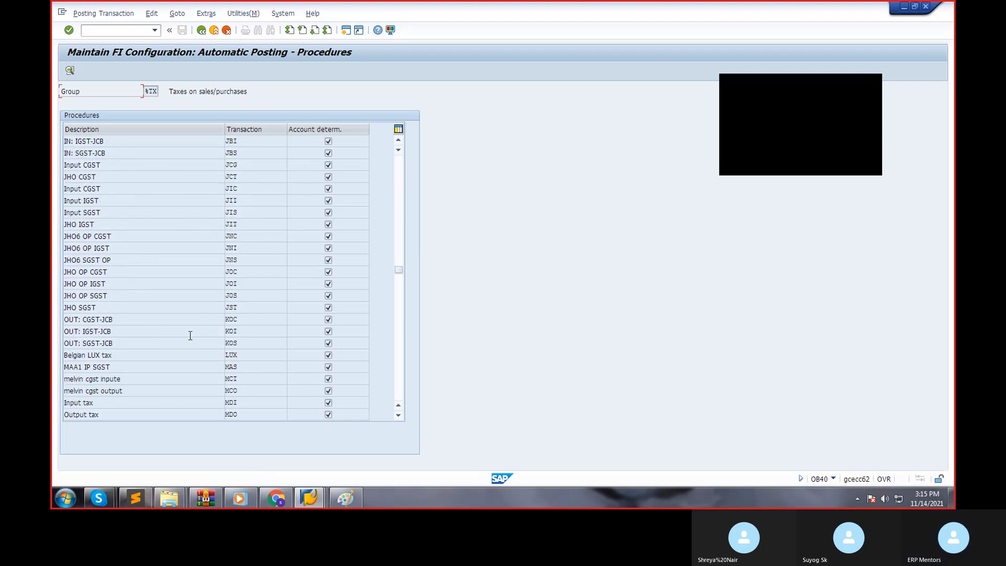
pyautogui.scroll(-3, 190, 336)
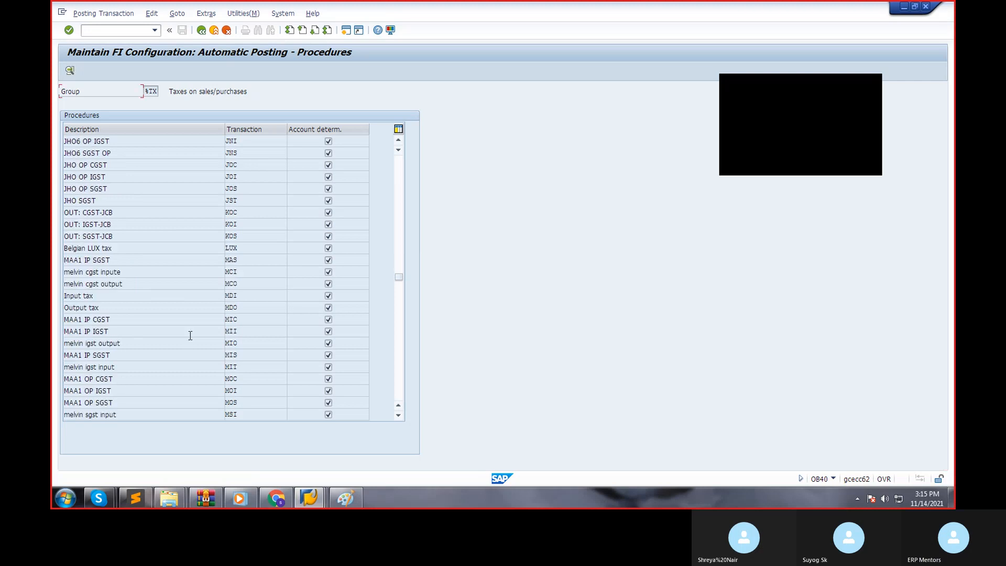
pyautogui.scroll(-1, 261, 391)
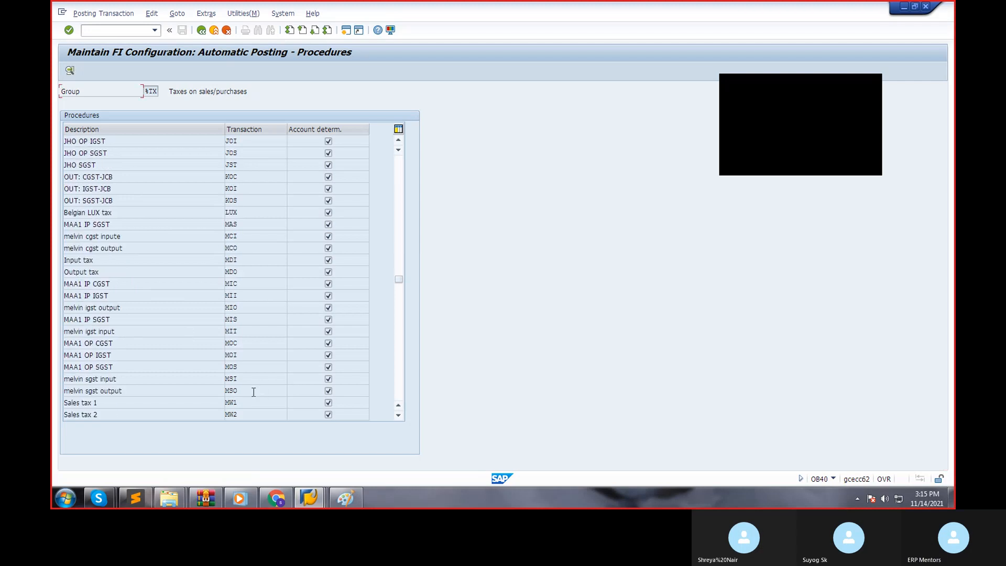
pyautogui.scroll(-1, 253, 391)
pyautogui.scroll(-1, 247, 370)
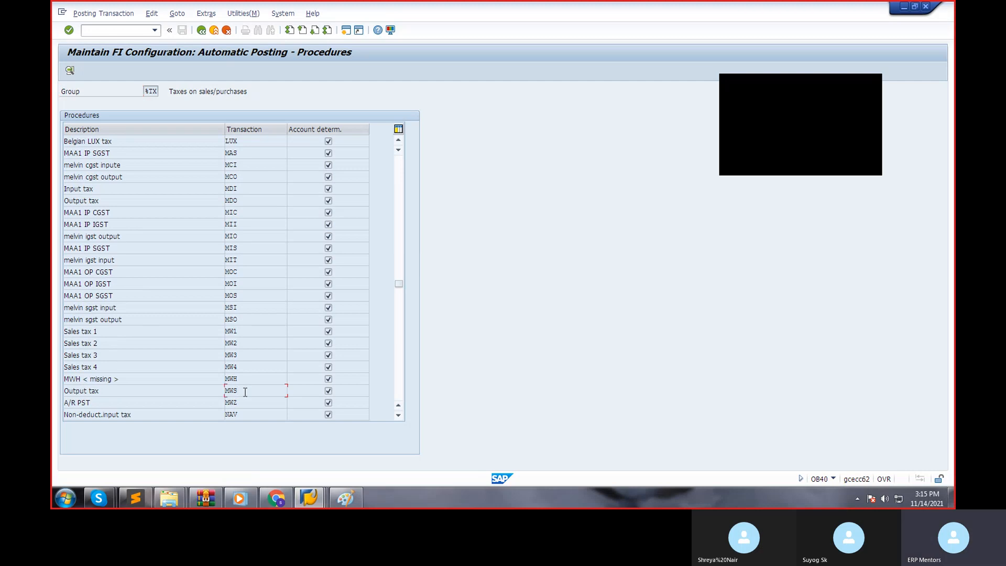
pyautogui.doubleClick(244, 391)
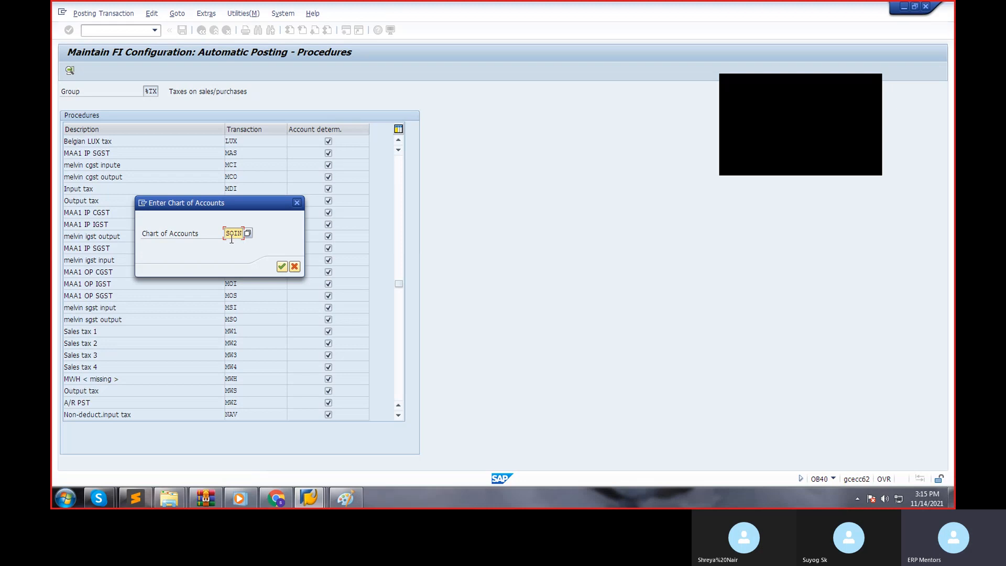
pyautogui.click(281, 267)
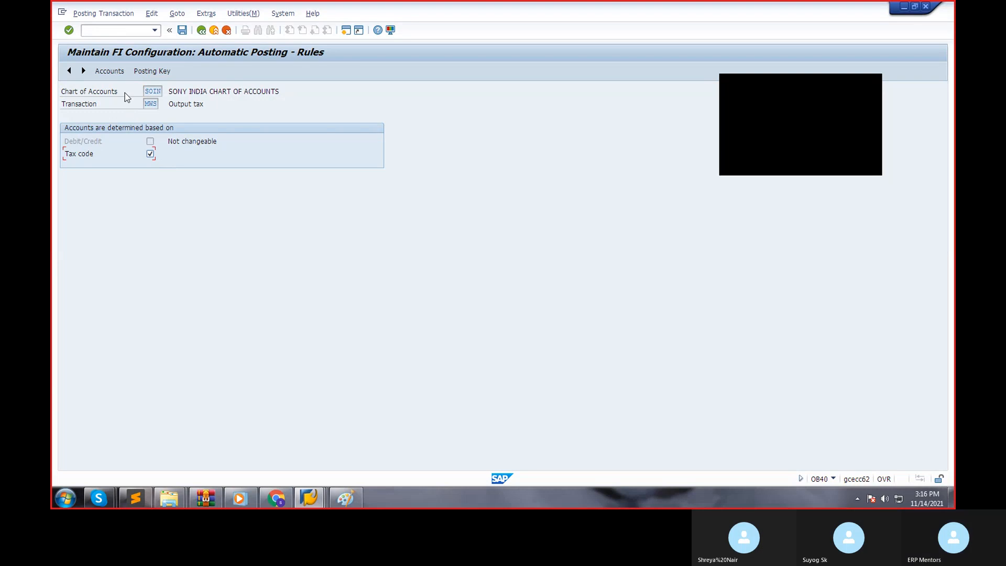
# Confirm the posting keys of transaction MWS and save its rules with accounts determined by tax code.
pyautogui.click(138, 73)
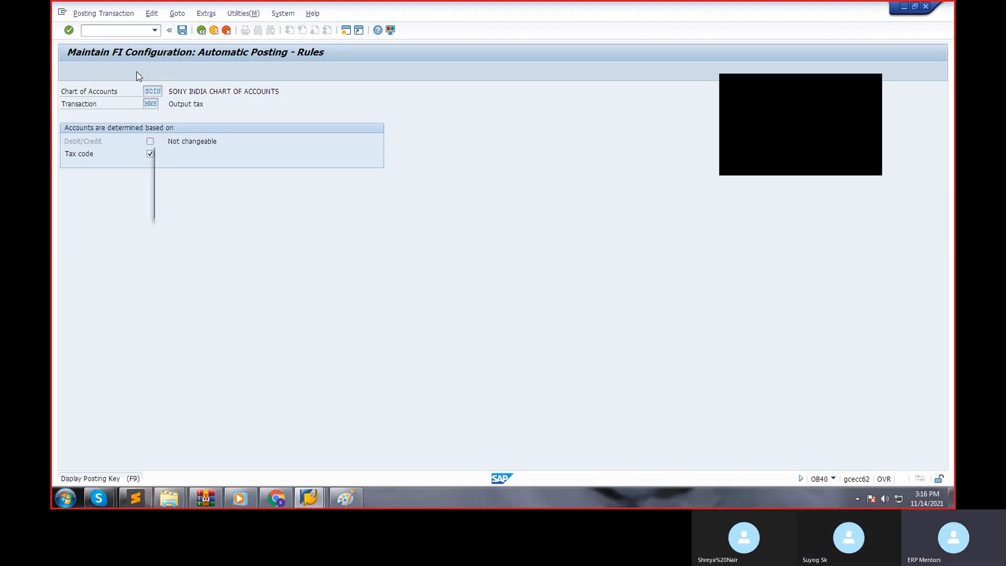
pyautogui.click(203, 212)
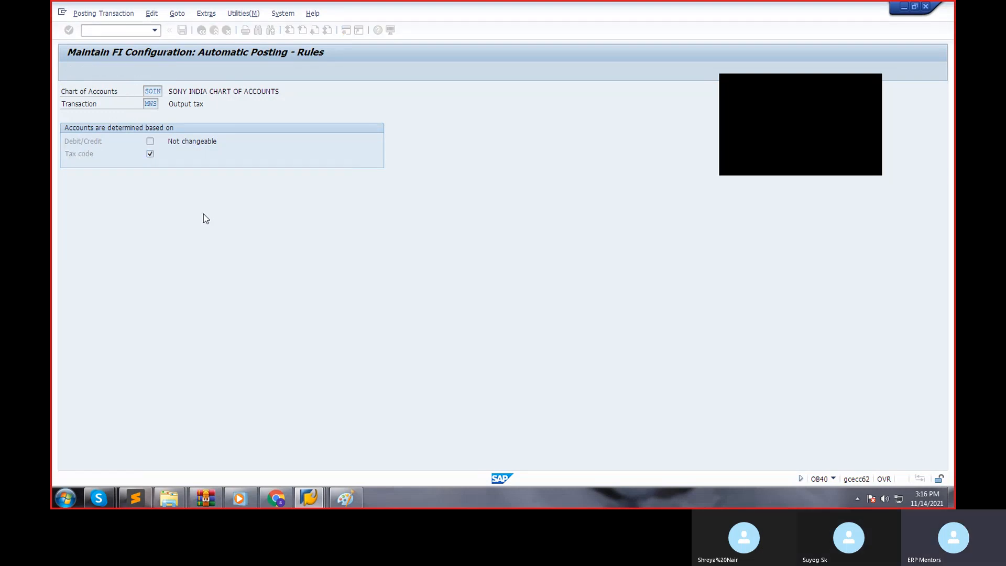
# Add tax code H0 to the MWS account assignment and choose OUTPUT TAX ACCOUNT 100501 as its account.
pyautogui.click(97, 155)
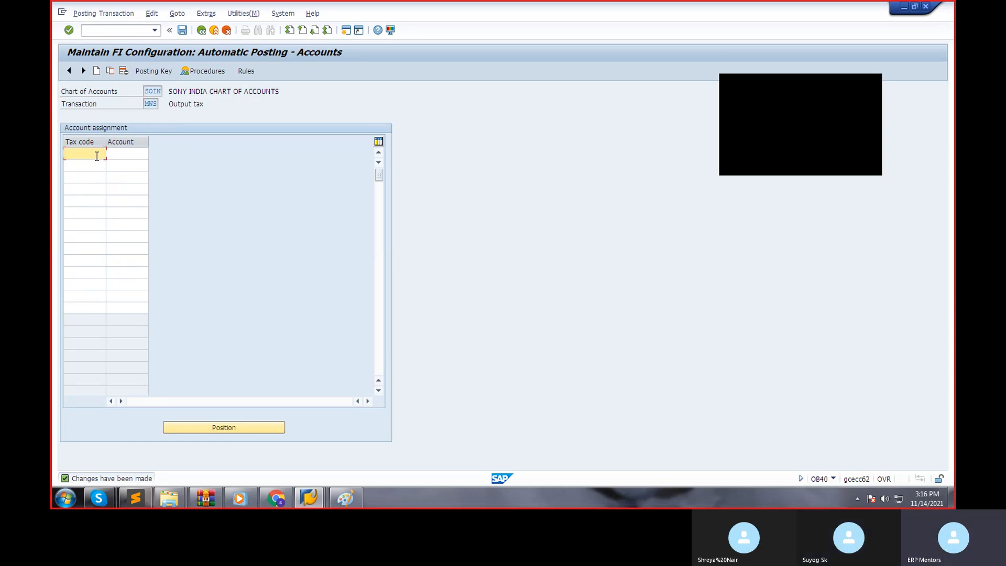
pyautogui.write('B0')
pyautogui.press('Tab')
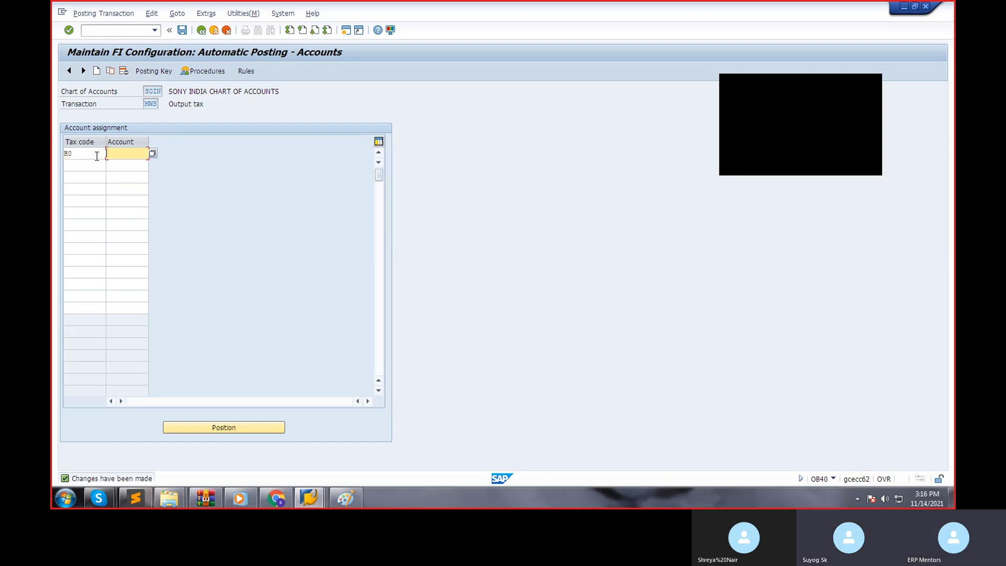
pyautogui.click(152, 155)
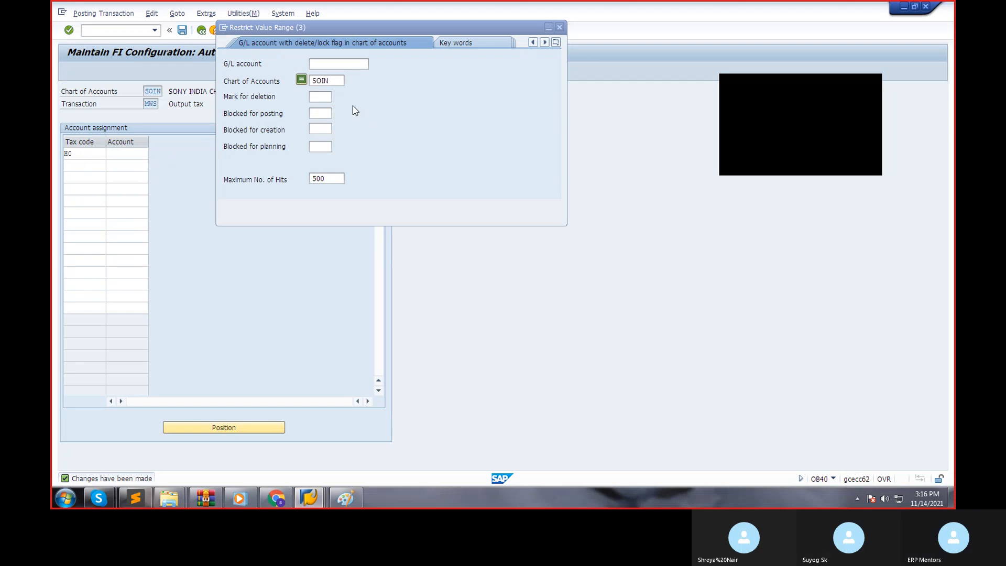
pyautogui.press('Return')
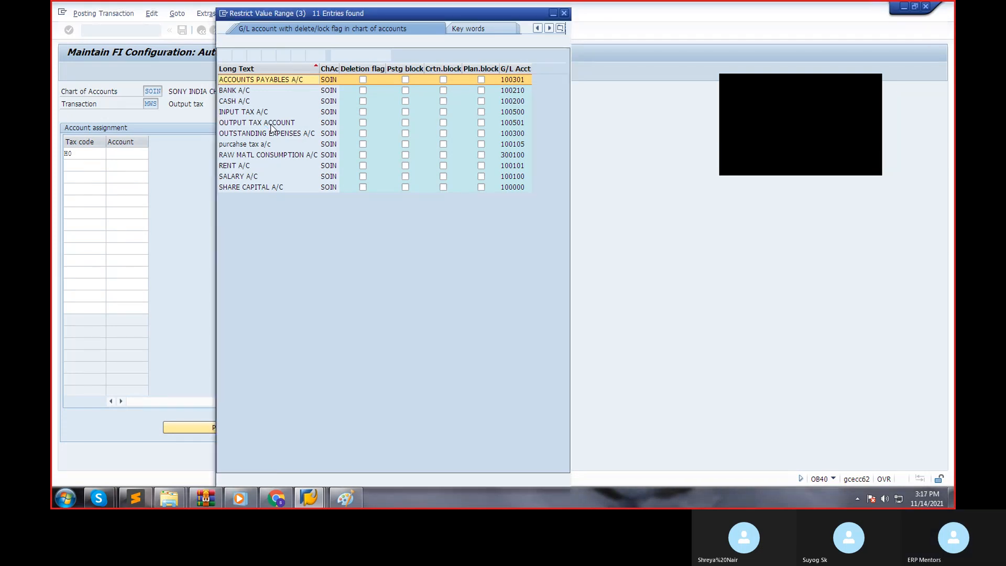
pyautogui.doubleClick(271, 125)
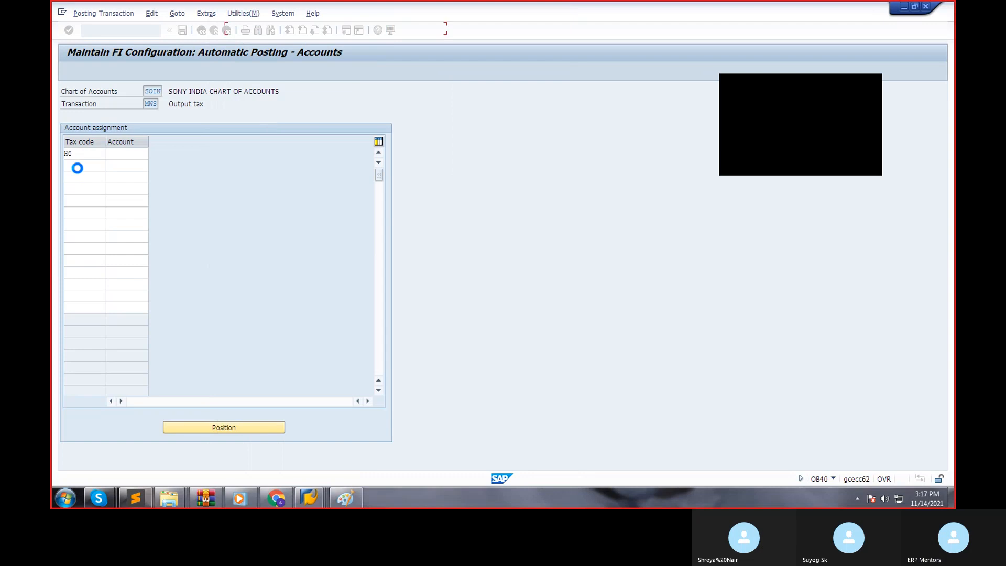
# Change the first MWS account assignment entry to tax code R9 with account 100500.
pyautogui.doubleClick(81, 164)
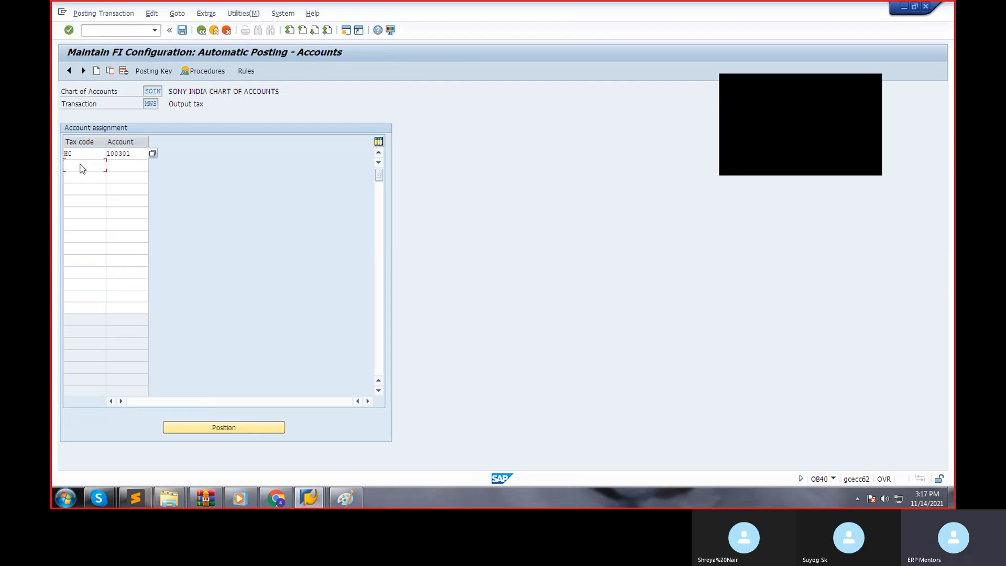
pyautogui.click(81, 164)
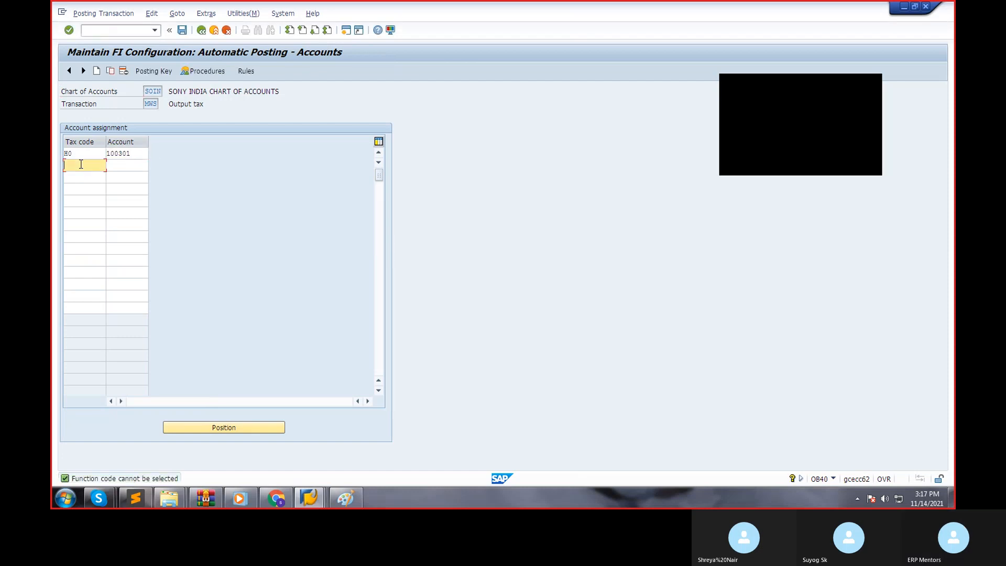
pyautogui.click(87, 154)
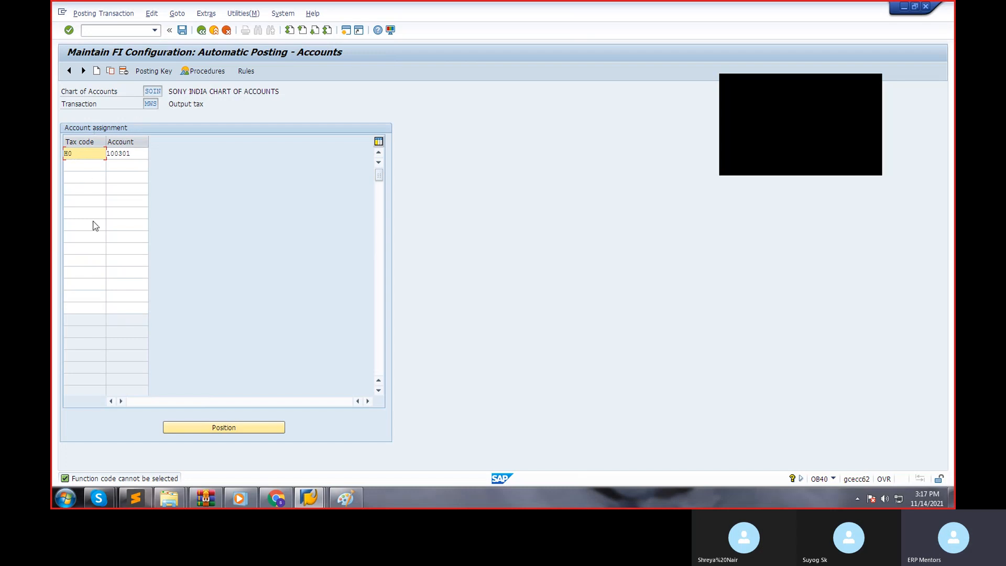
pyautogui.press('BackSpace')
pyautogui.press('BackSpace')
pyautogui.write('R9')
pyautogui.press('Tab')
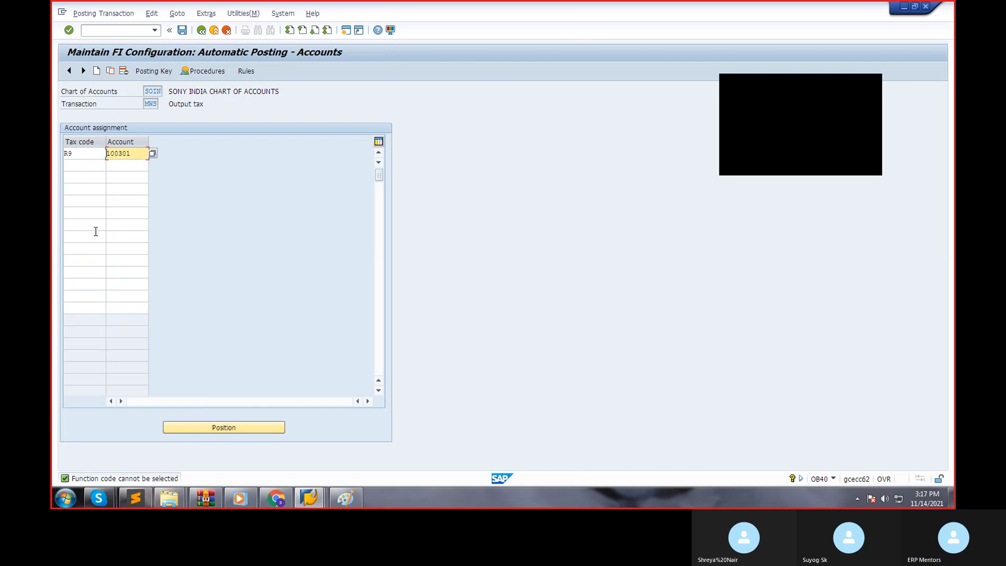
pyautogui.press('Delete')
pyautogui.press('Delete')
pyautogui.press('Delete')
pyautogui.press('Delete')
pyautogui.press('Delete')
pyautogui.press('Delete')
pyautogui.write('100500')
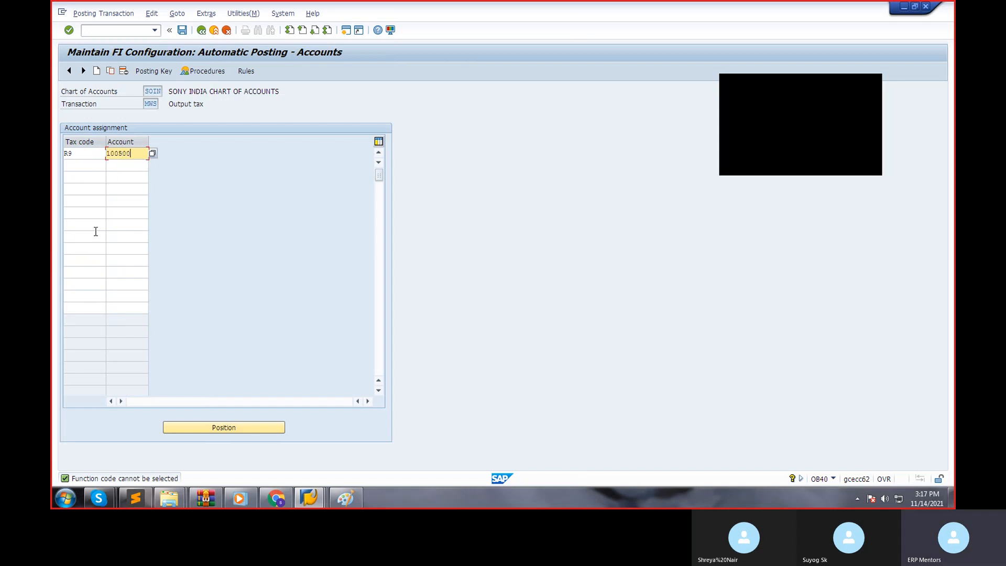
pyautogui.press('Return')
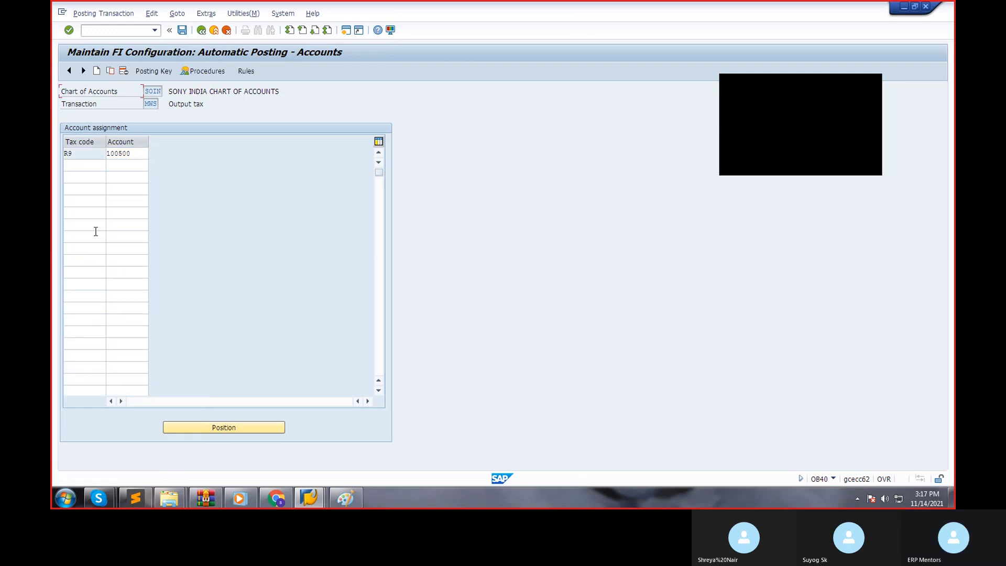
# Add tax code R8 with account 100500 to the MWS assignment and save it under customizing request ECCK904855.
pyautogui.click(88, 165)
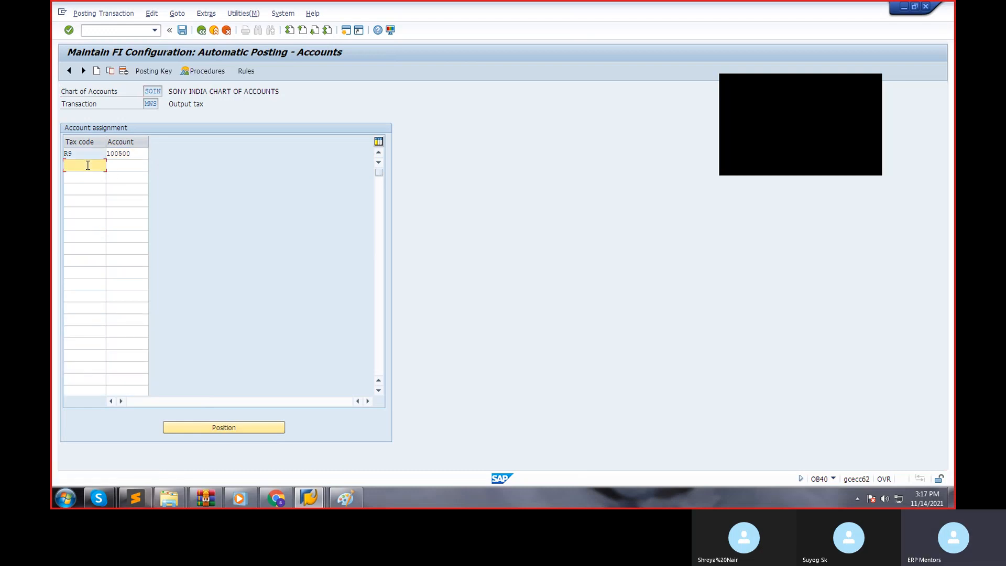
pyautogui.write('R8')
pyautogui.press('Tab')
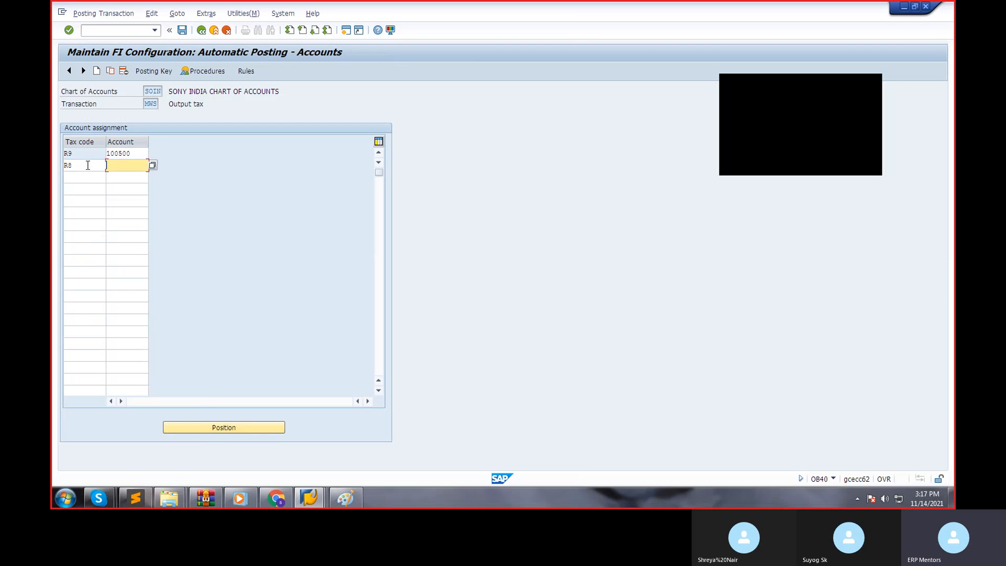
pyautogui.write('100500')
pyautogui.press('Return')
pyautogui.hotkey('ctrl', 's')
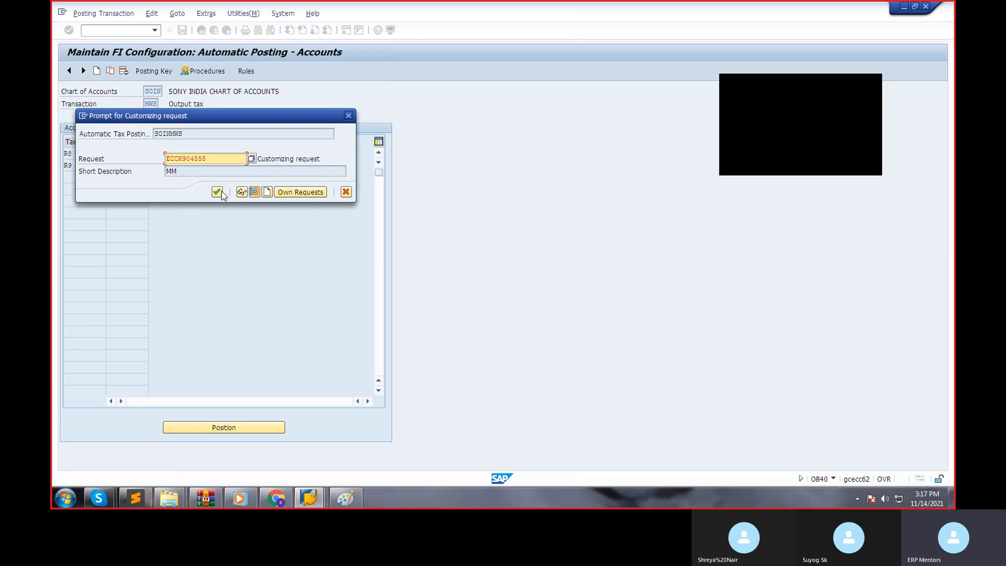
pyautogui.click(219, 191)
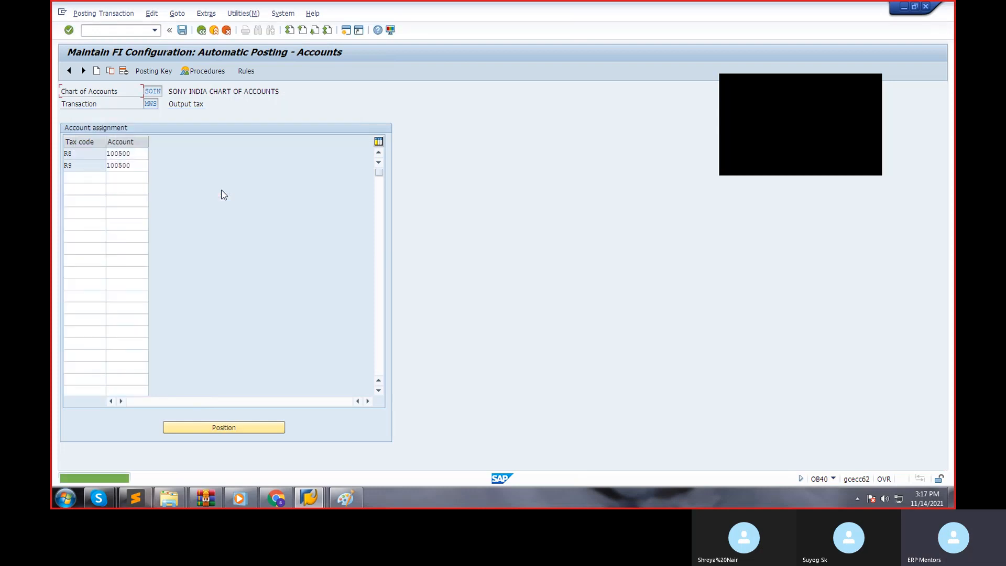
# Return to the tax procedures list and open the Input tax transaction VST.
pyautogui.click(202, 30)
pyautogui.scroll(-4, 272, 392)
pyautogui.scroll(-2, 271, 390)
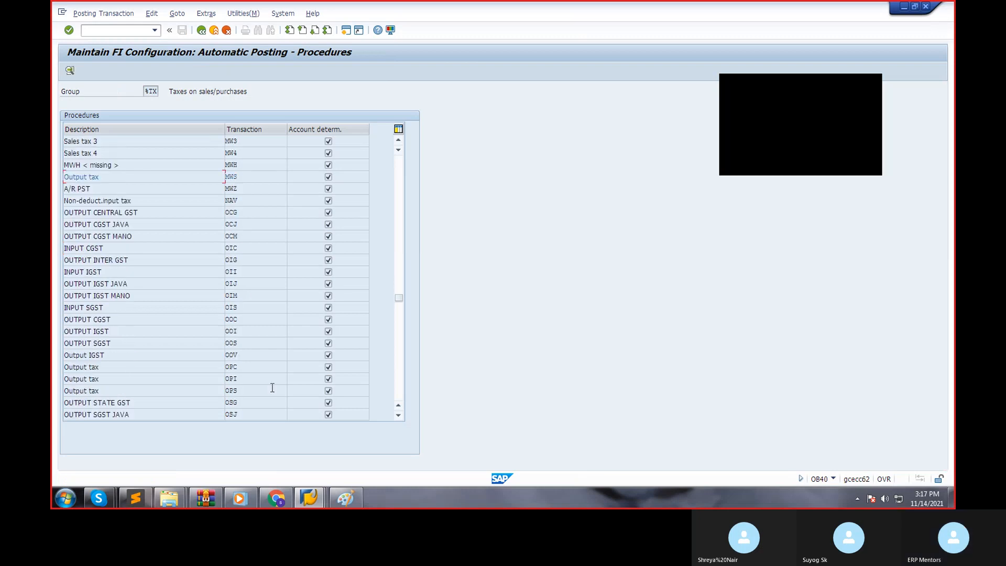
pyautogui.scroll(-2, 272, 388)
pyautogui.scroll(-6, 272, 388)
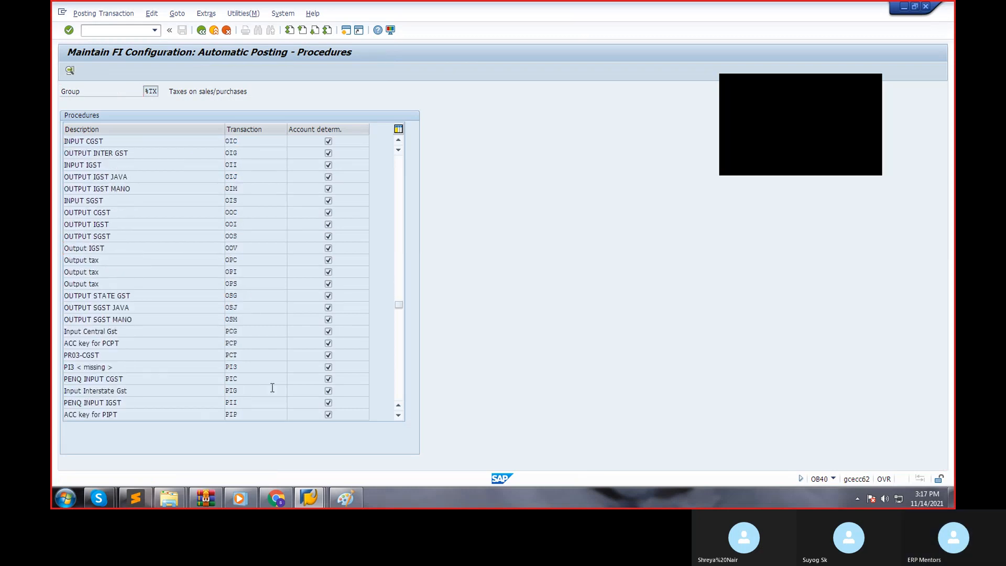
pyautogui.scroll(-15, 273, 387)
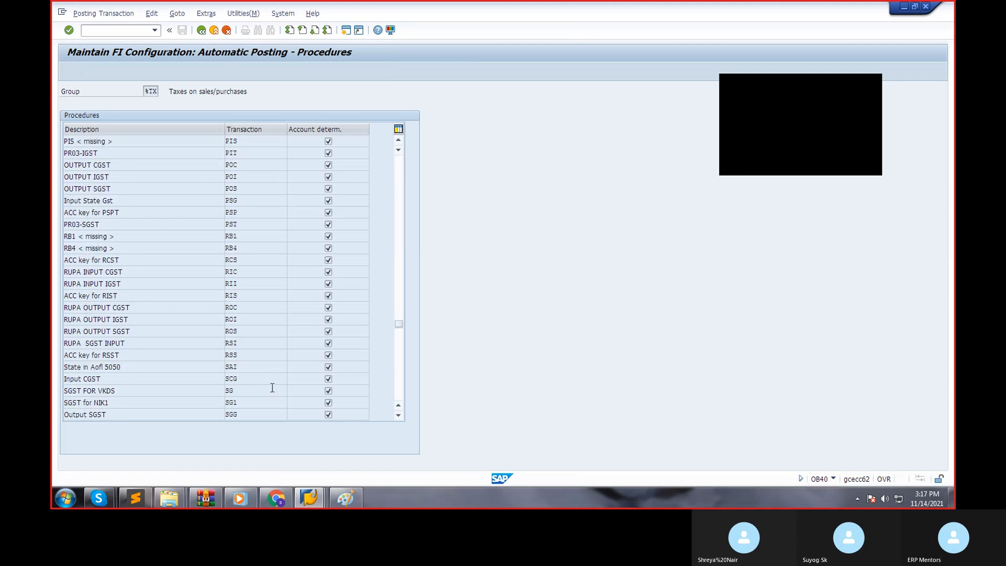
pyautogui.scroll(-2, 272, 387)
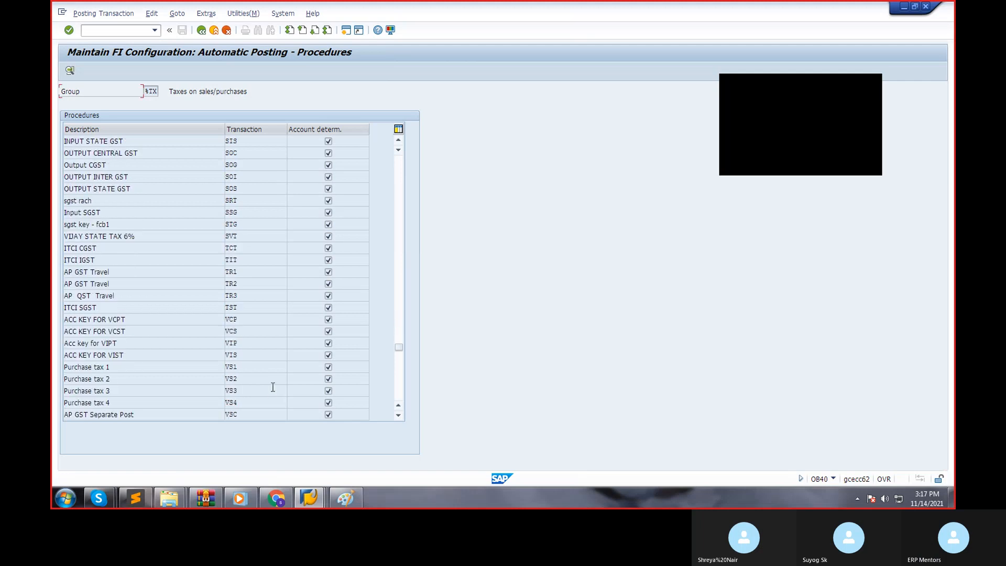
pyautogui.scroll(-2, 273, 388)
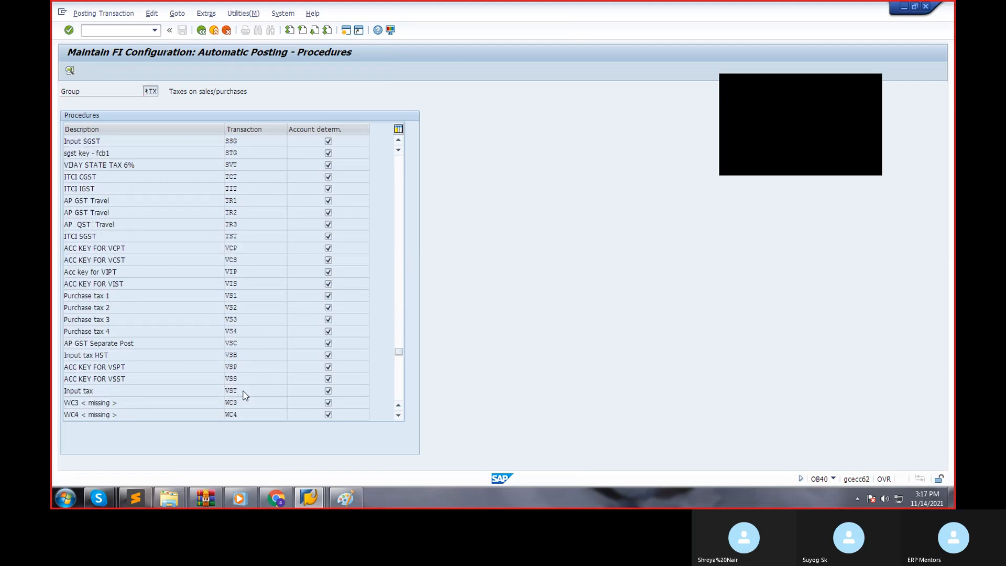
pyautogui.doubleClick(243, 390)
# Set the accounts of transaction VST to be determined by tax code and save the rules.
pyautogui.click(150, 155)
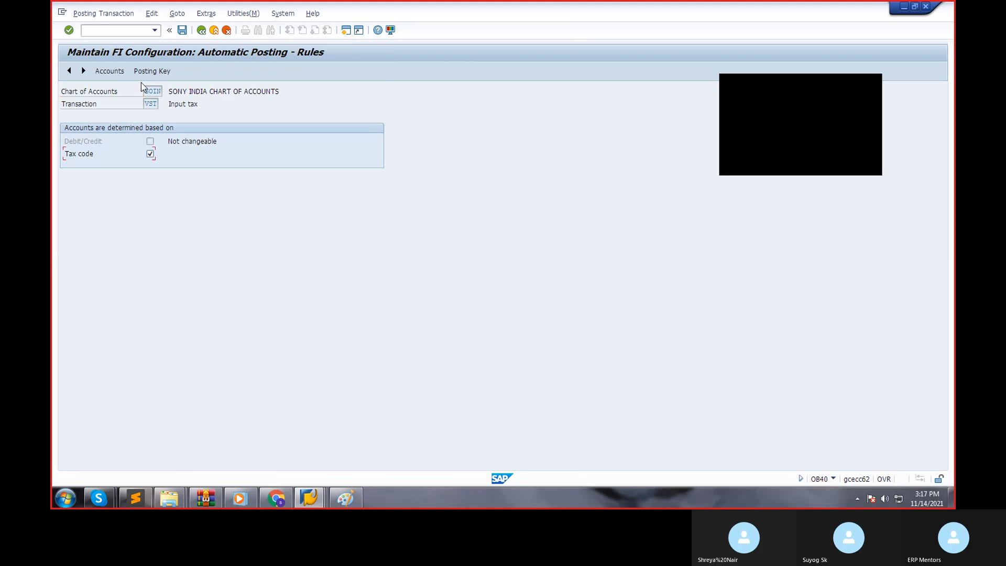
pyautogui.click(141, 71)
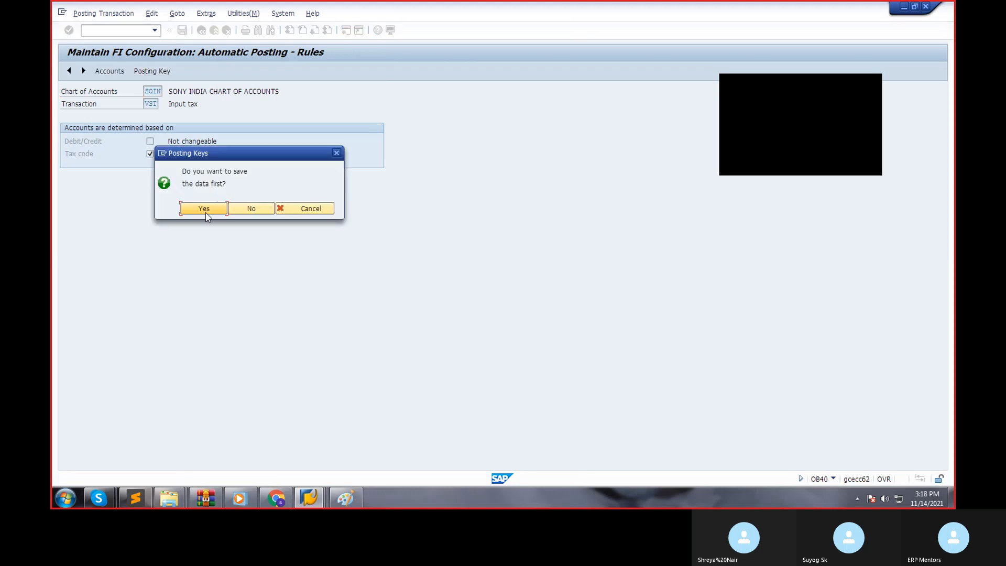
pyautogui.click(204, 209)
# Assign account 100501 to tax code H0 for the Input tax transaction VST.
pyautogui.click(82, 154)
pyautogui.write('H0')
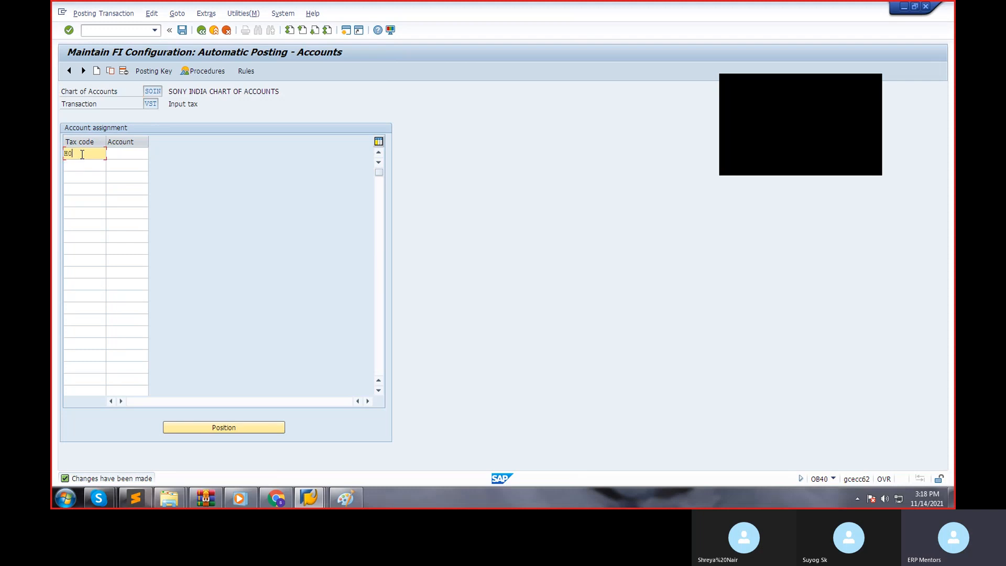
pyautogui.press('Tab')
pyautogui.write('100501')
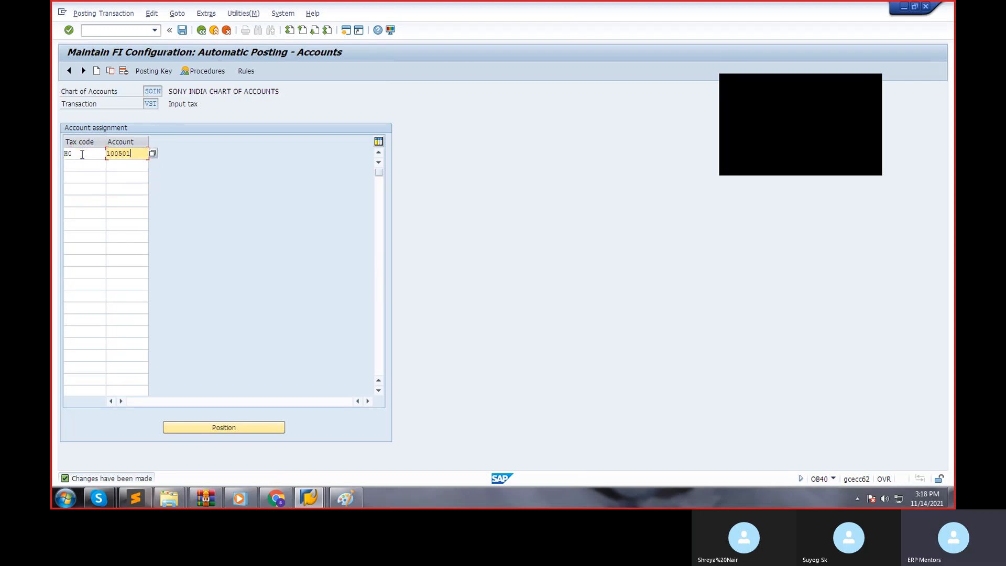
pyautogui.press('Return')
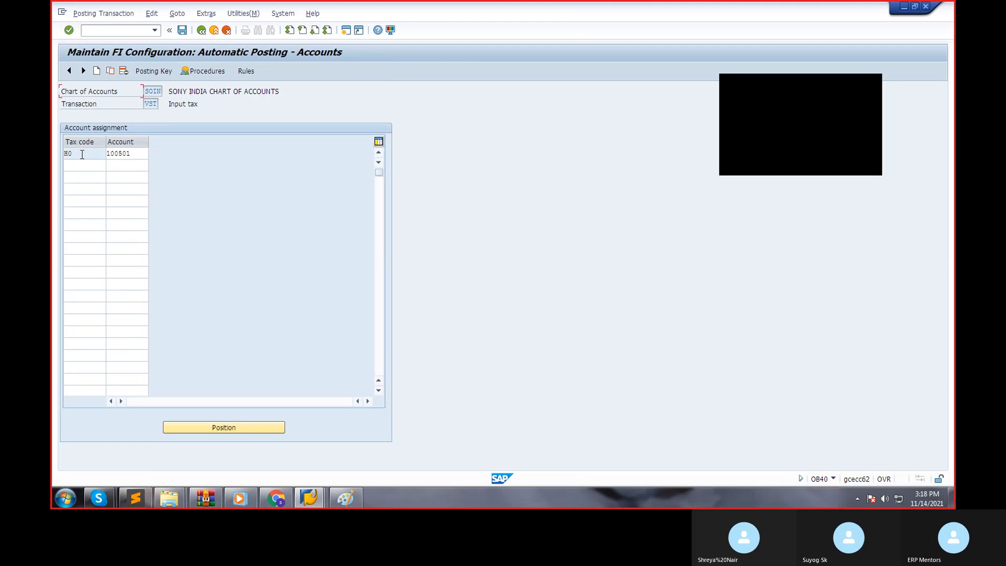
# Add tax code H1 with account 100501 to the VST assignment and save it to the proposed customizing request.
pyautogui.click(69, 164)
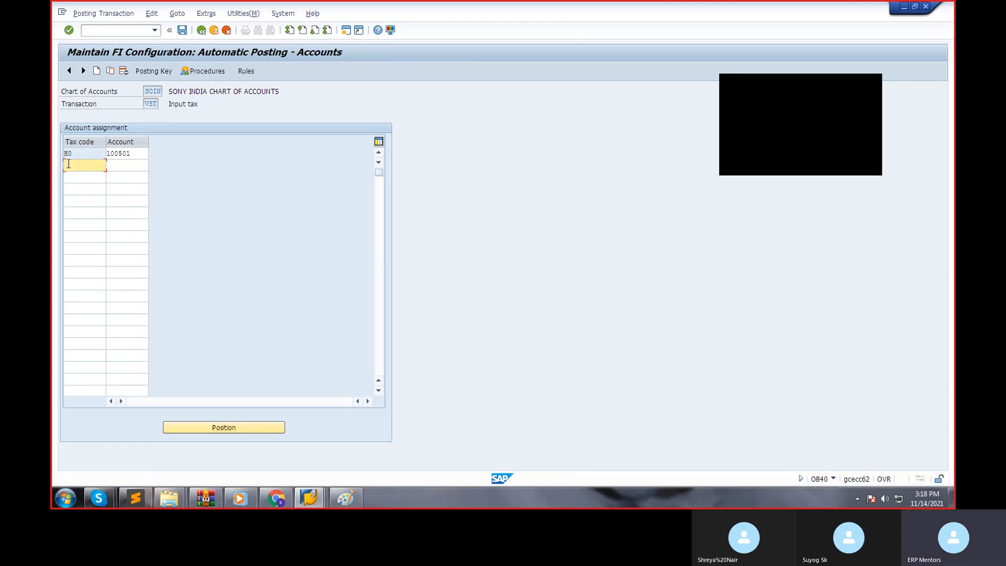
pyautogui.write('H1')
pyautogui.press('Tab')
pyautogui.write('100501')
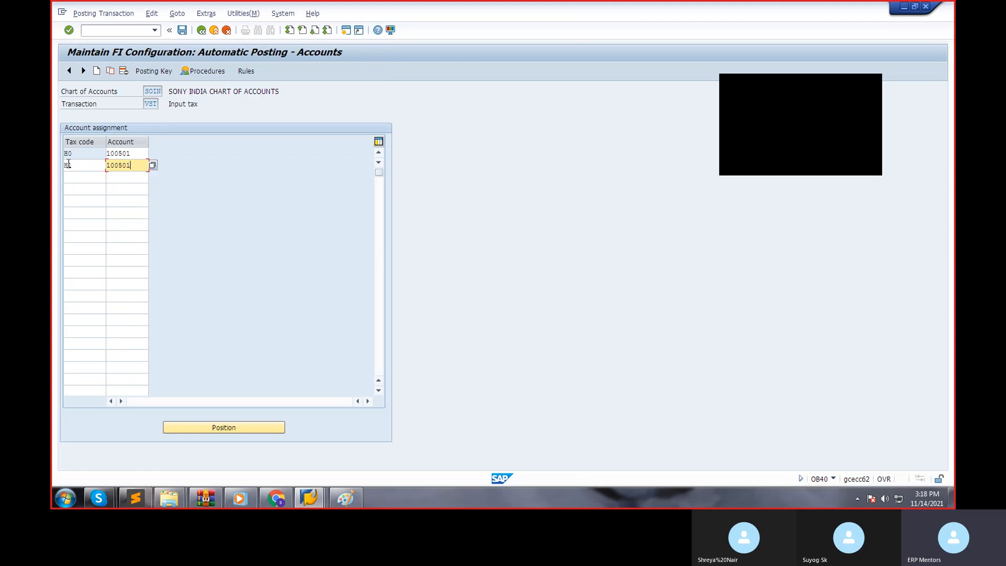
pyautogui.press('Return')
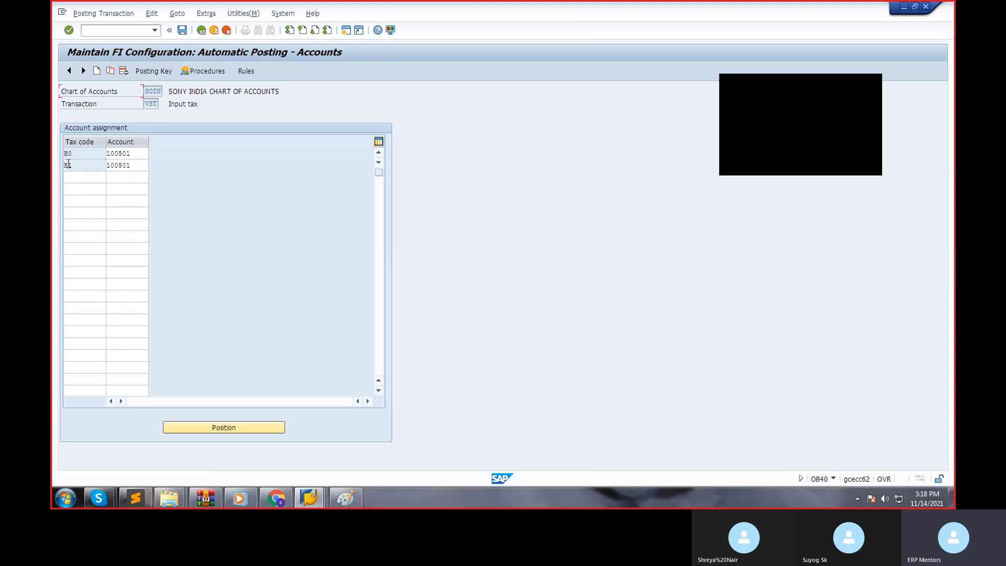
pyautogui.hotkey('ctrl', 's')
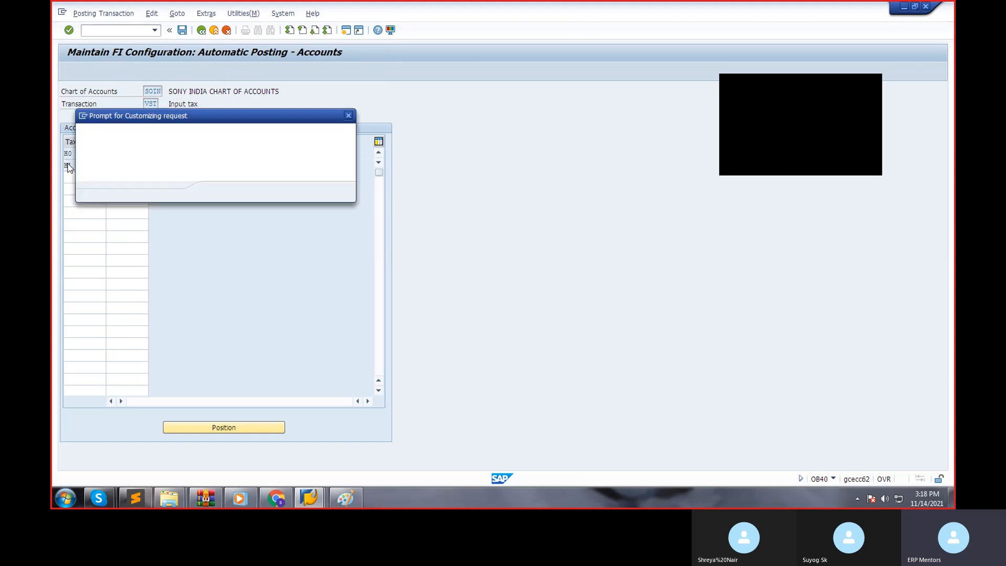
pyautogui.press('Return')
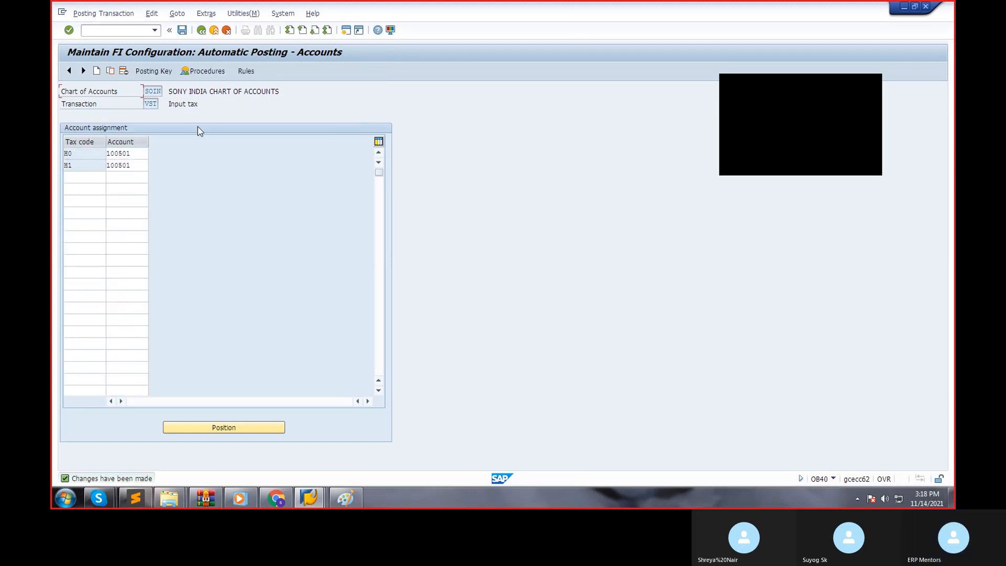
# Leave the VST accounts and the tax procedures list, returning to the Implementation Guide.
pyautogui.click(201, 32)
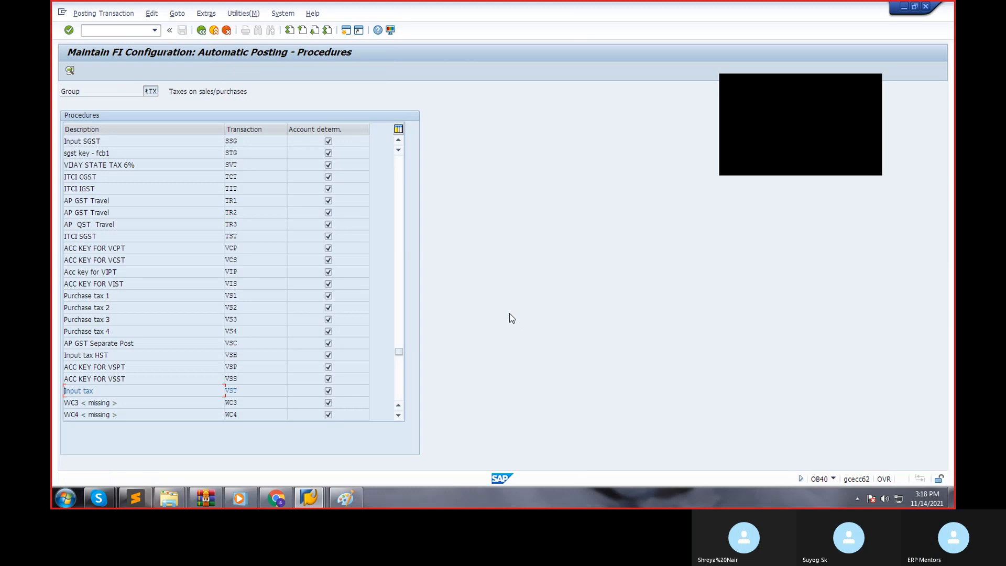
pyautogui.scroll(-2, 245, 341)
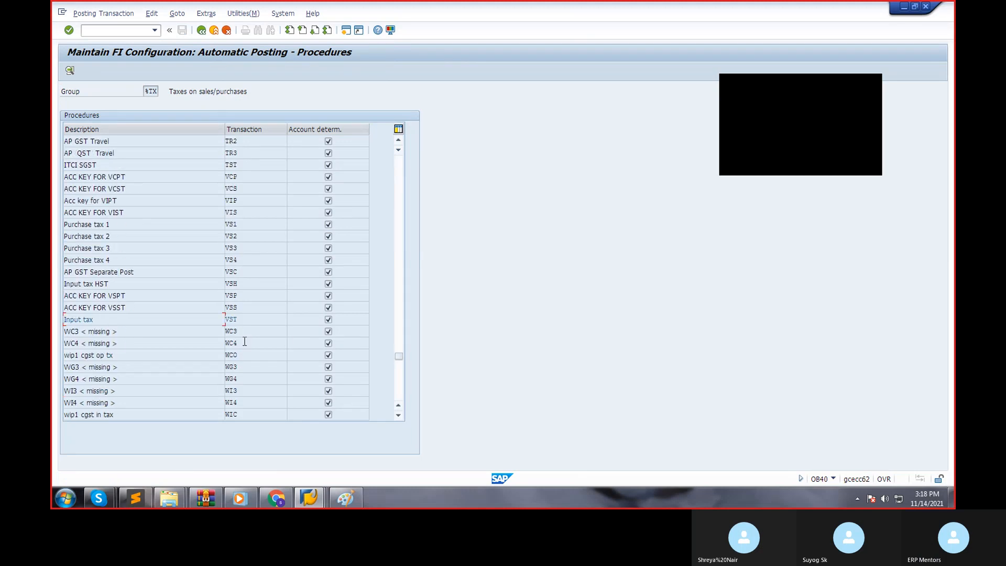
pyautogui.scroll(2, 217, 344)
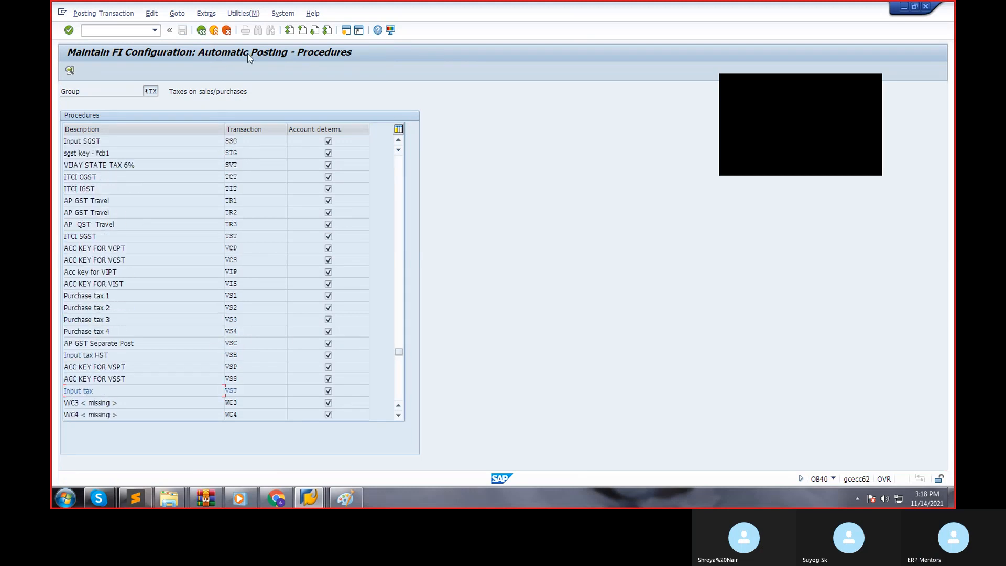
pyautogui.click(204, 33)
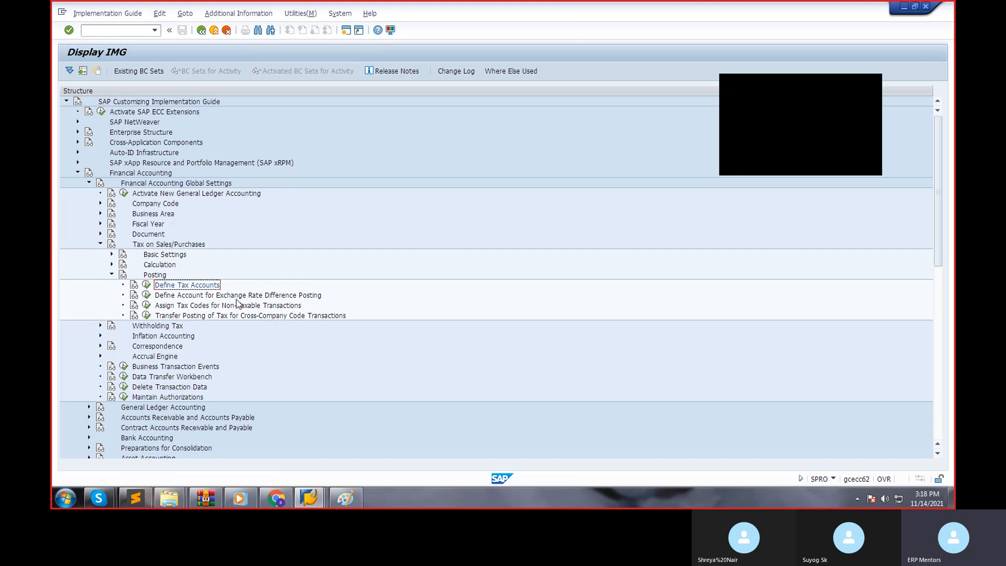
# Switch to the Paint notes and write "H0, H1" beside the purchase tax line.
pyautogui.click(344, 498)
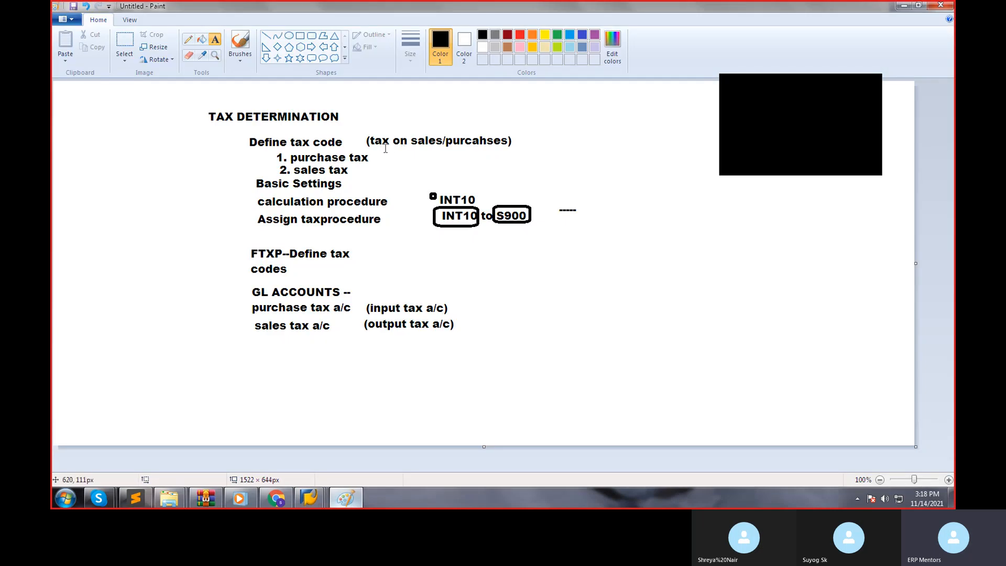
pyautogui.click(406, 158)
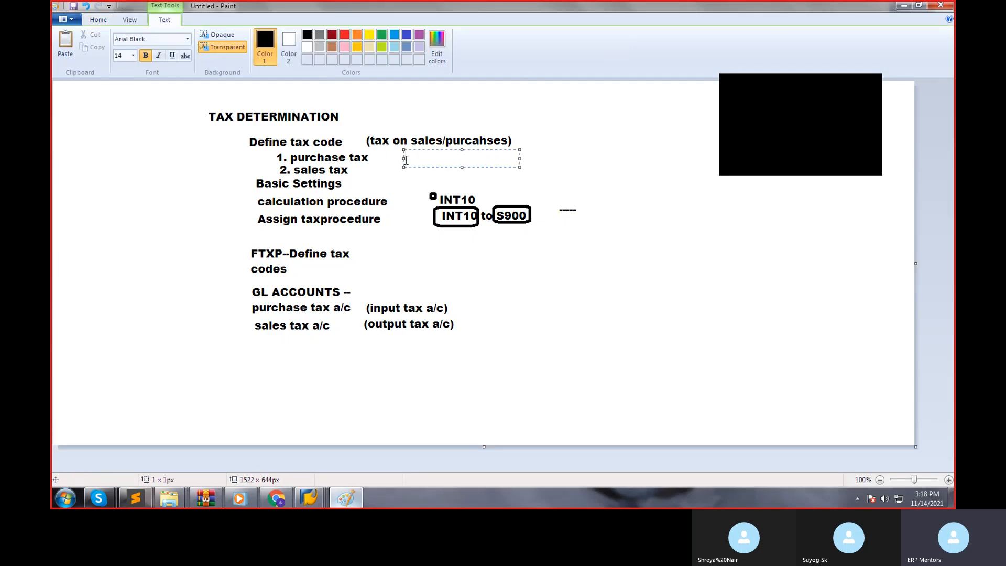
pyautogui.write('H0, H1')
pyautogui.click(413, 171)
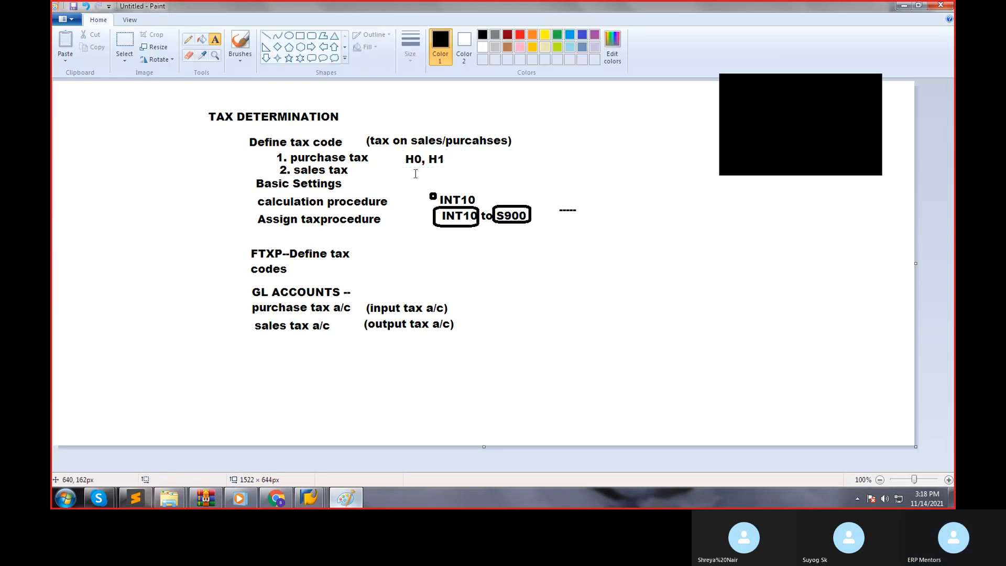
# Write "R9, R8" beside the sales tax line of the notes.
pyautogui.click(408, 173)
pyautogui.write('R9, R8')
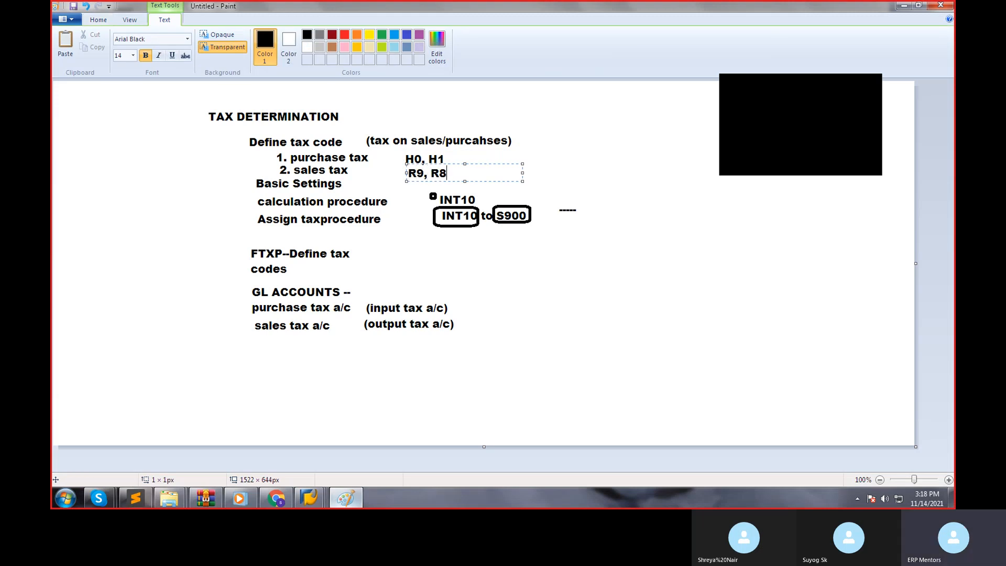
pyautogui.click(595, 283)
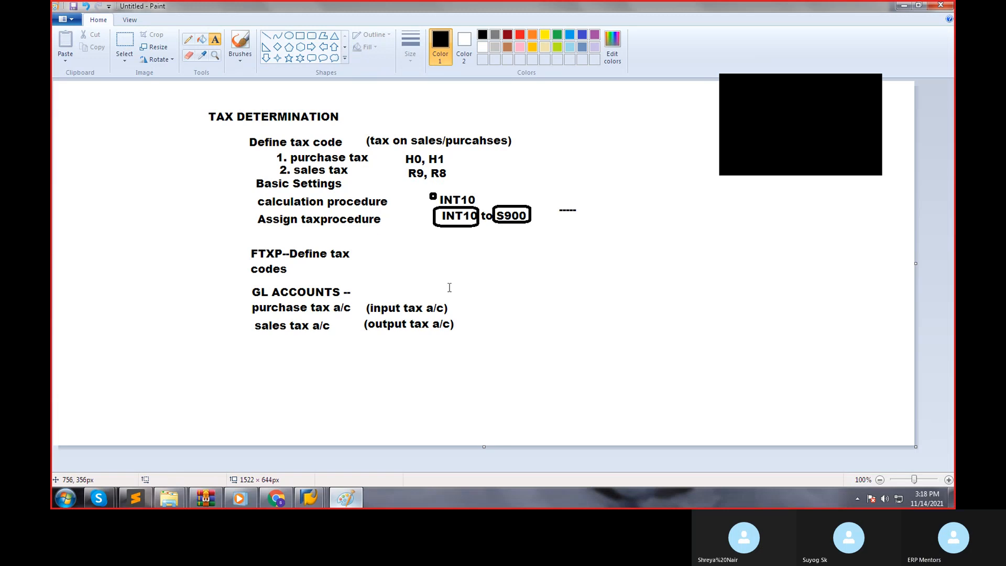